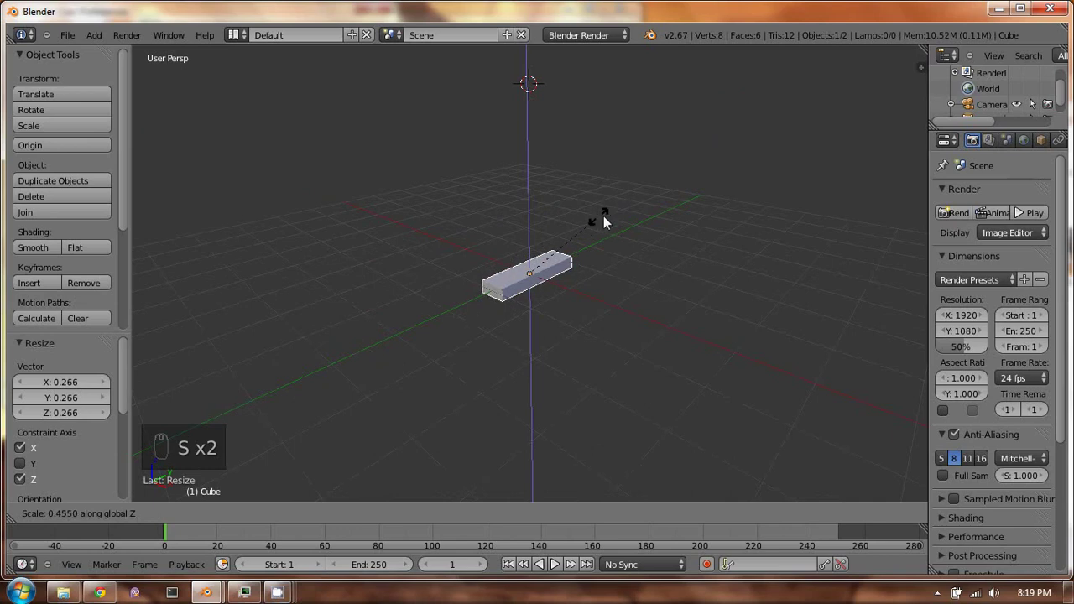
Extrude the top face of the stretched cube upward by about 0.106
{"action": "scroll", "coordinate": [506, 252], "scroll_direction": "up", "scroll_amount": 5}
{"action": "middle_click_drag", "start_coordinate": [560, 270], "coordinate": [546, 295]}
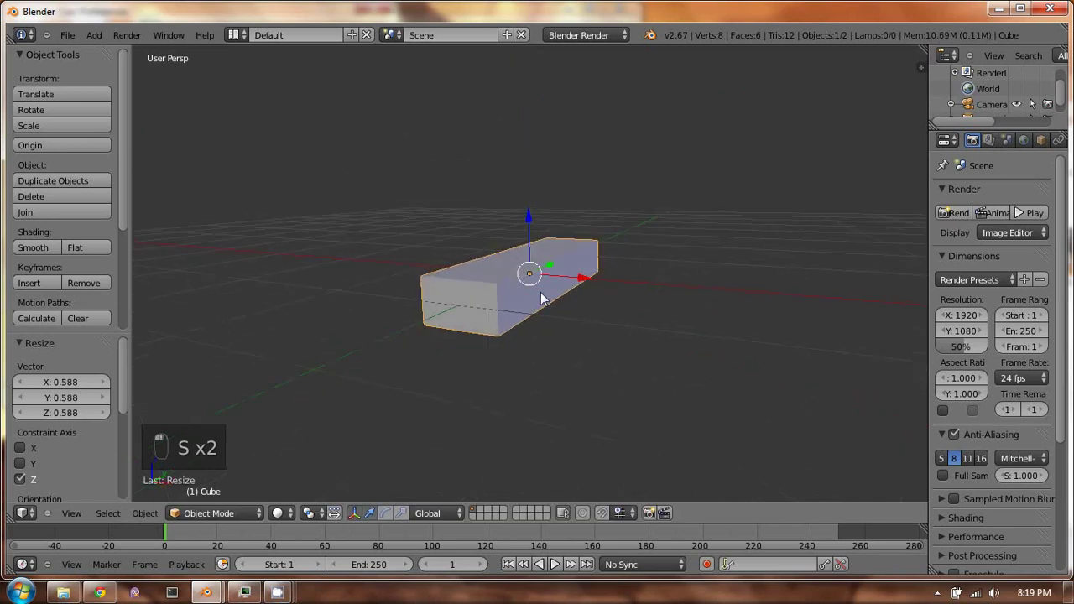
{"action": "key", "text": "Tab"}
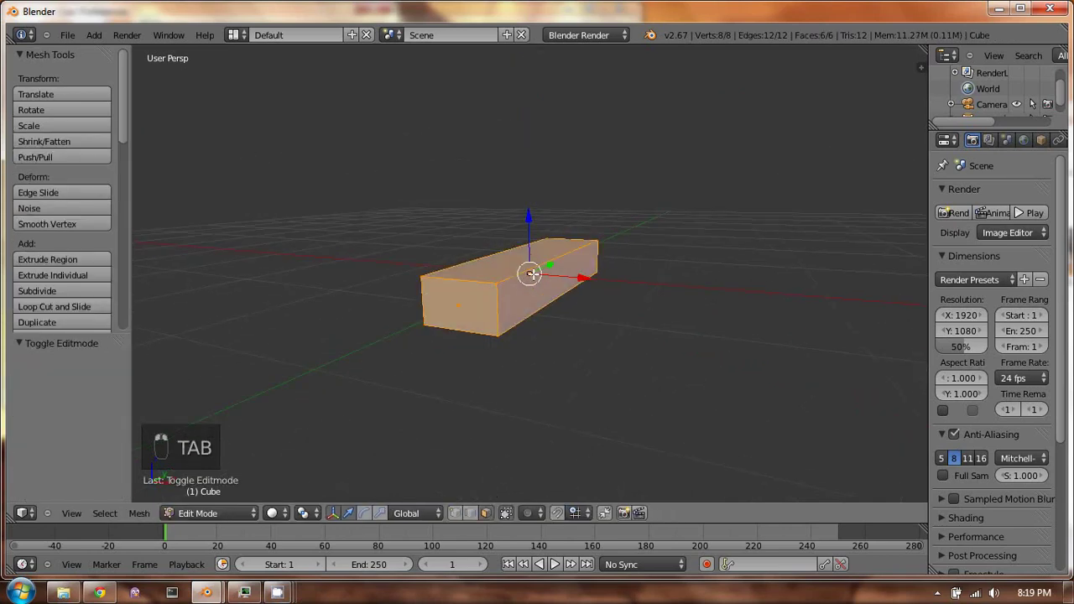
{"action": "right_click", "coordinate": [528, 257]}
{"action": "key", "text": "e"}
{"action": "left_click", "coordinate": [535, 216]}
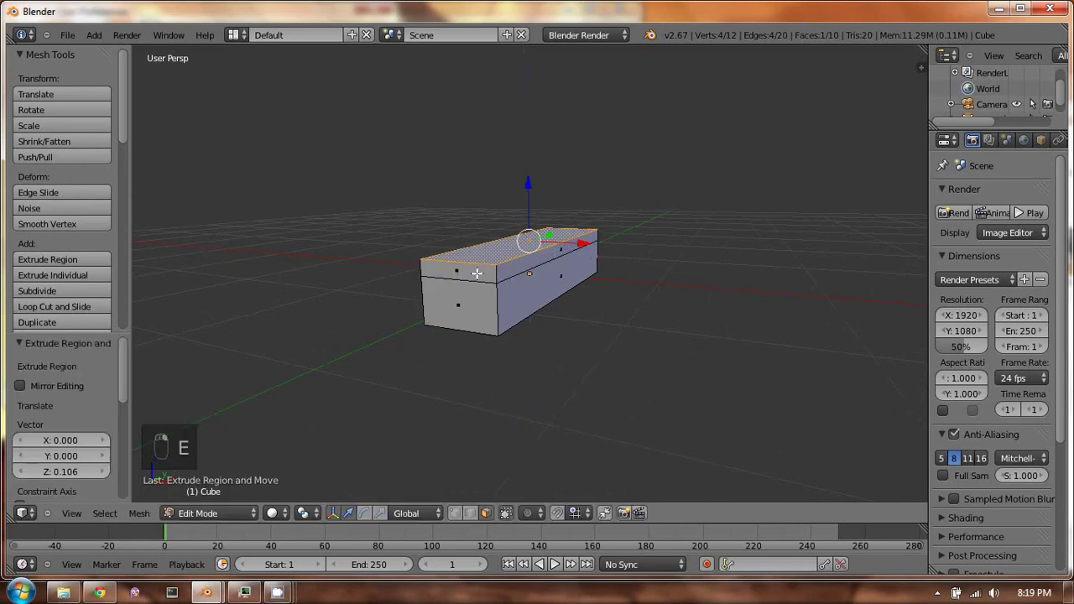
Extrude the narrow end face of the block's upper layer outward to form a short lip, and return to Object Mode
{"action": "right_click", "coordinate": [476, 273]}
{"action": "middle_click_drag", "start_coordinate": [640, 189], "coordinate": [626, 192]}
{"action": "key", "text": "e"}
{"action": "left_click", "coordinate": [612, 197]}
{"action": "middle_click_drag", "start_coordinate": [507, 214], "coordinate": [554, 281]}
{"action": "key", "text": "Tab"}
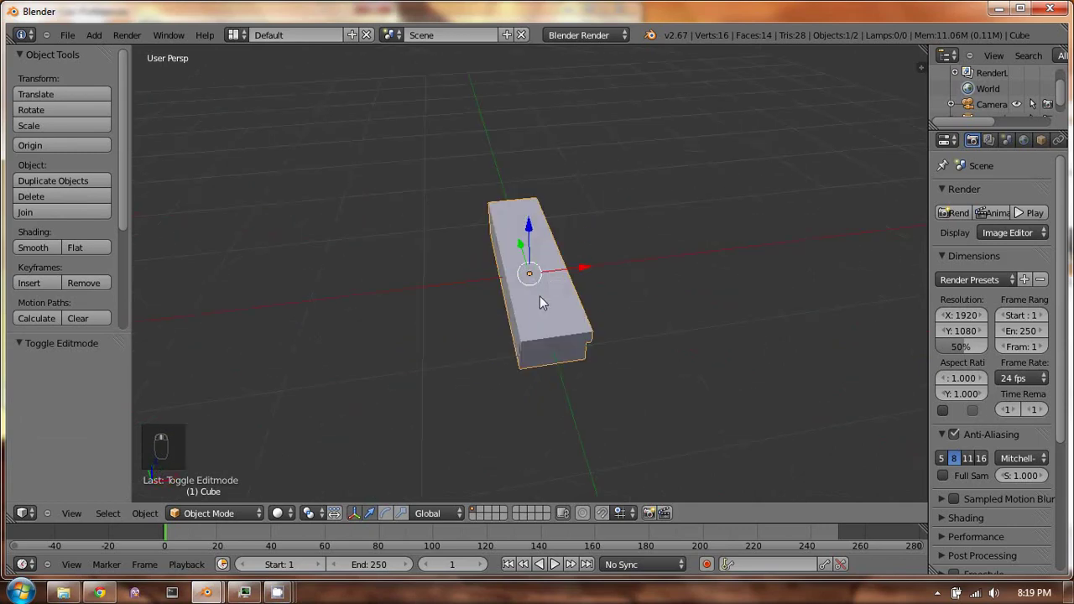
{"action": "key", "text": "shift+d"}
{"action": "right_click", "coordinate": [648, 292]}
{"action": "key", "text": "x"}
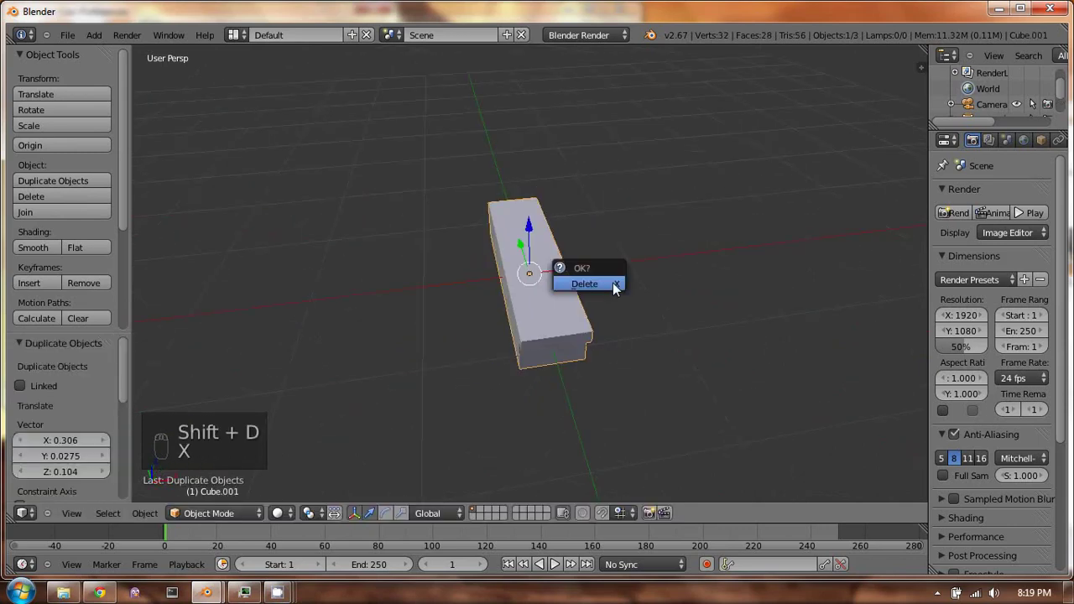
{"action": "left_click", "coordinate": [617, 284]}
Add a new cube, scale it to about 0.355 on X and Z only, and flatten it to about 0.694 along Z
{"action": "key", "text": "shift+a"}
{"action": "left_click", "coordinate": [678, 288]}
{"action": "middle_click_drag", "start_coordinate": [615, 214], "coordinate": [691, 206]}
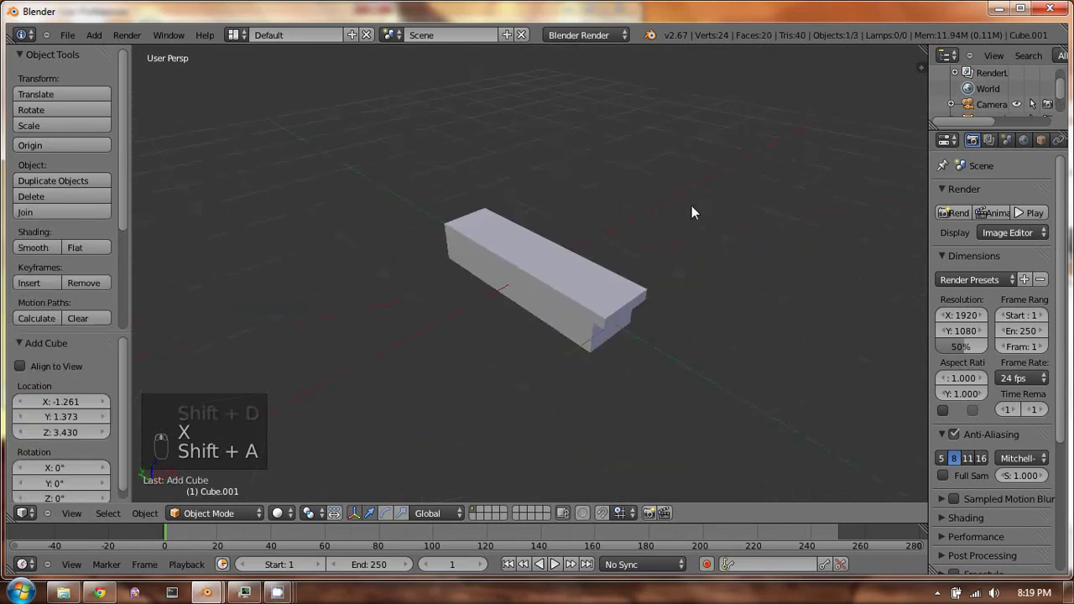
{"action": "scroll", "coordinate": [731, 245], "scroll_direction": "down", "scroll_amount": 6}
{"action": "mouse_move", "coordinate": [587, 211]}
{"action": "middle_mouse_down"}
{"action": "mouse_move", "coordinate": [578, 221]}
{"action": "mouse_move", "coordinate": [604, 201]}
{"action": "middle_mouse_up"}
{"action": "key", "text": "s"}
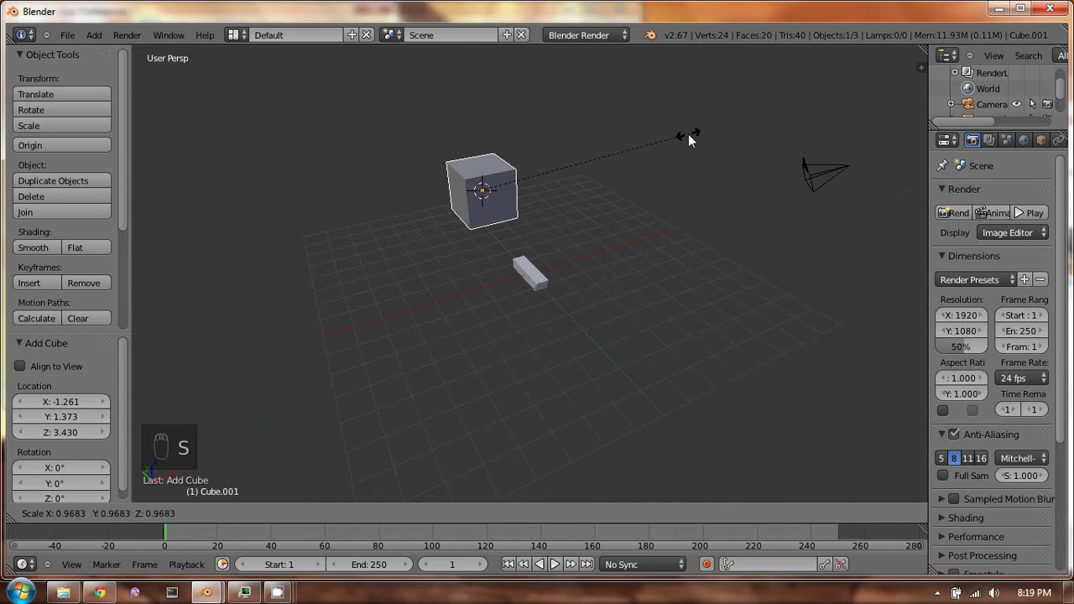
{"action": "key", "text": "shift+y"}
{"action": "left_click", "coordinate": [552, 155]}
{"action": "key", "text": "s"}
{"action": "key", "text": "z"}
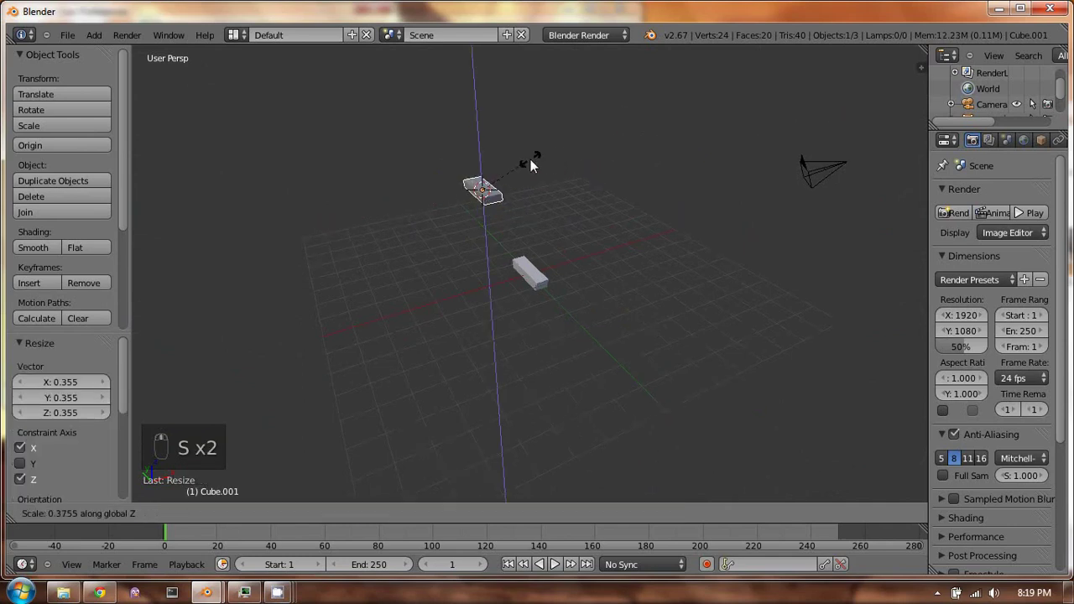
{"action": "left_click", "coordinate": [571, 156]}
Lower the new cube by about 3.074 along Z
{"action": "key", "text": "g"}
{"action": "key", "text": "z"}
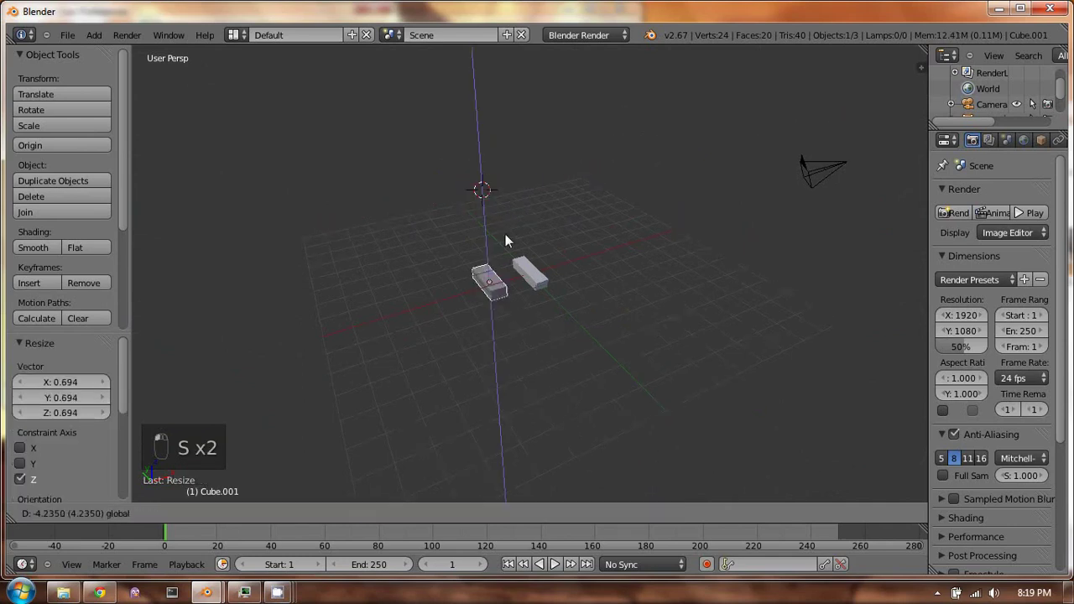
{"action": "left_click", "coordinate": [512, 200]}
Move the new cube just above the base block in the front orthographic view
{"action": "key", "text": "KP_1"}
{"action": "key", "text": "KP_3"}
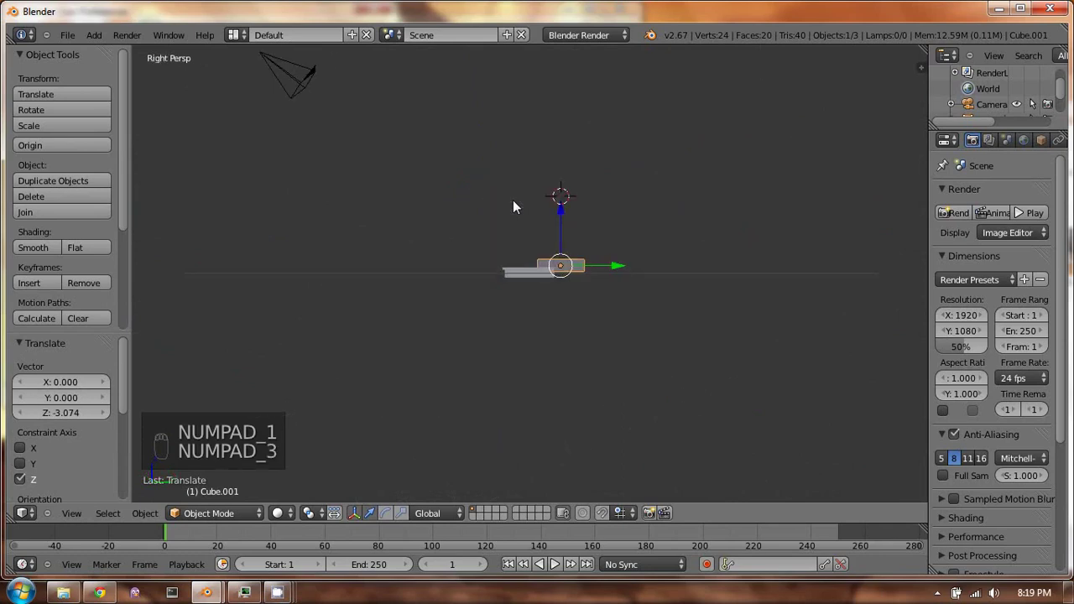
{"action": "key", "text": "KP_5"}
{"action": "key", "text": "KP_1"}
{"action": "scroll", "coordinate": [587, 210], "scroll_direction": "up", "scroll_amount": 7}
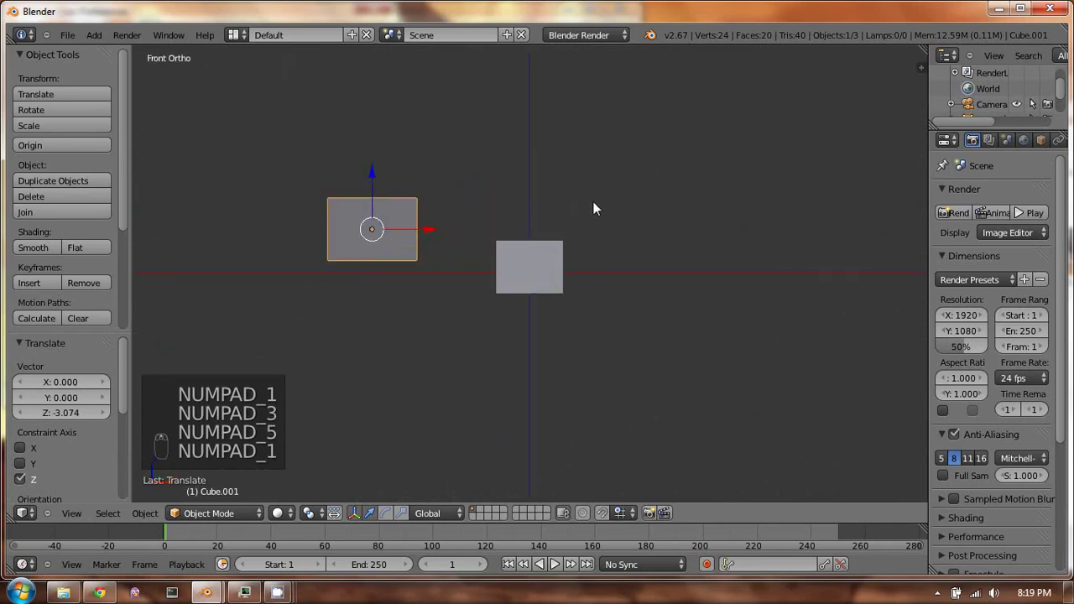
{"action": "key", "text": "g"}
{"action": "left_click", "coordinate": [731, 151]}
Scale the upper cube to about 0.613 overall and narrow it to about 0.787 along X
{"action": "key", "text": "s"}
{"action": "left_click", "coordinate": [686, 140]}
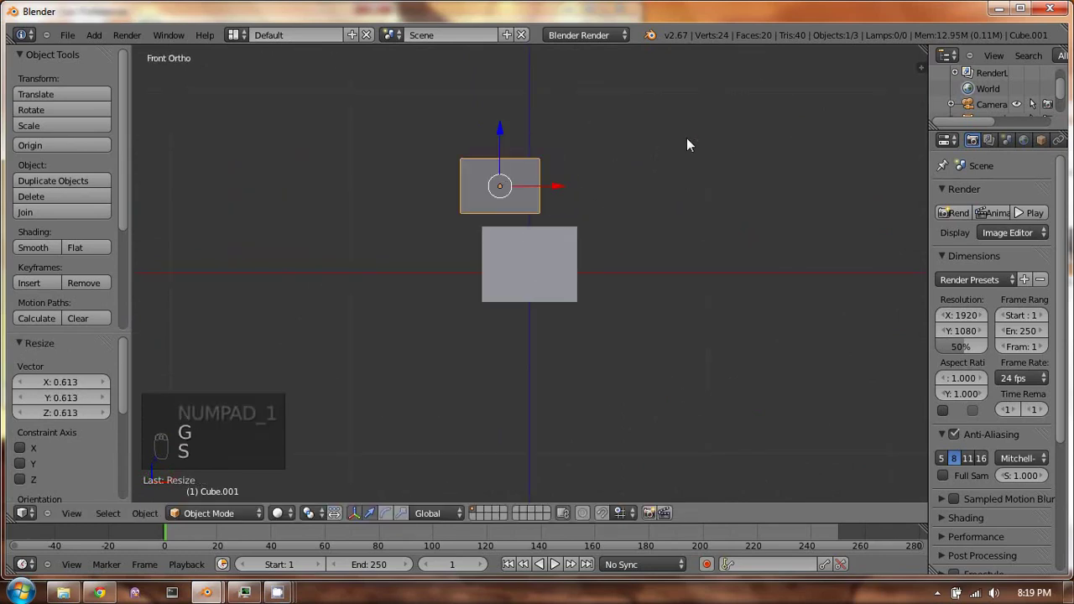
{"action": "key", "text": "s"}
{"action": "right_click", "coordinate": [671, 121]}
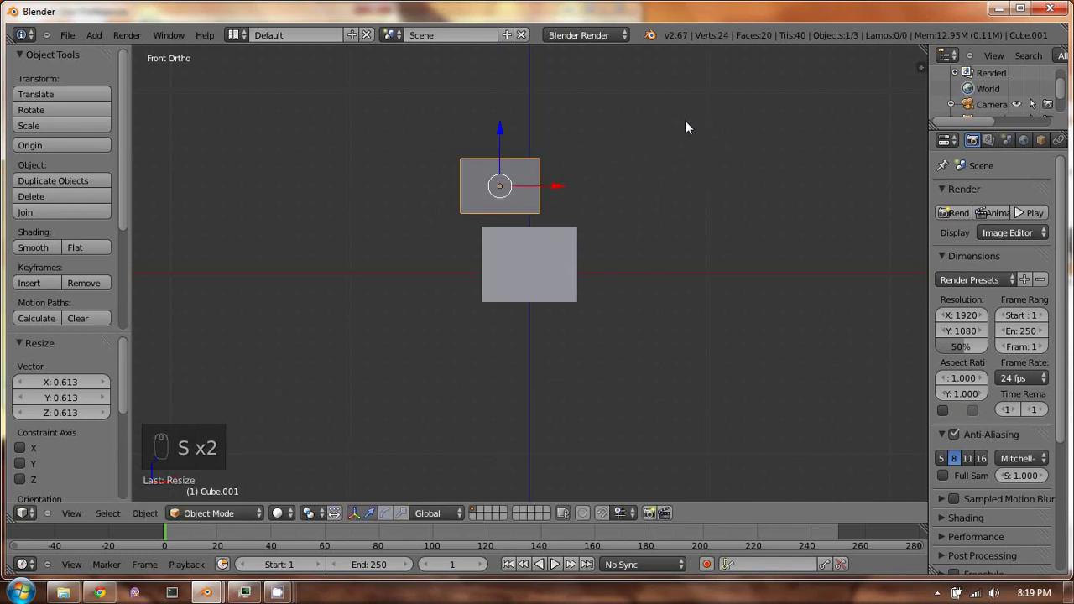
{"action": "key", "text": "s"}
{"action": "key", "text": "x"}
{"action": "left_click", "coordinate": [645, 134]}
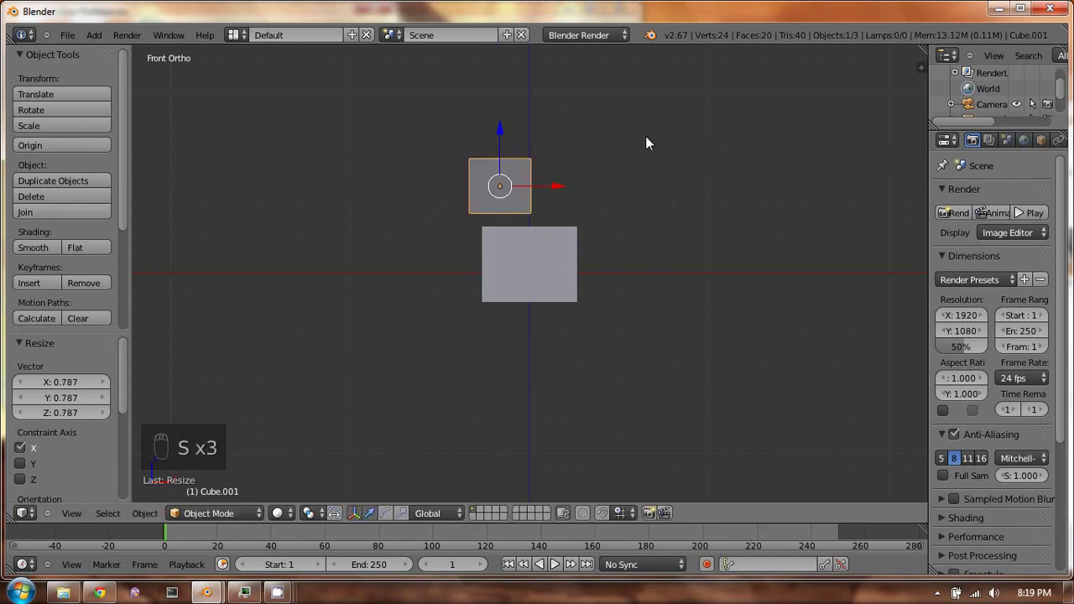
Shift the upper cube about -0.987 along Y and -0.07 along Z in the side view, placing it over the base's rear half
{"action": "key", "text": "KP_3"}
{"action": "key", "text": "g"}
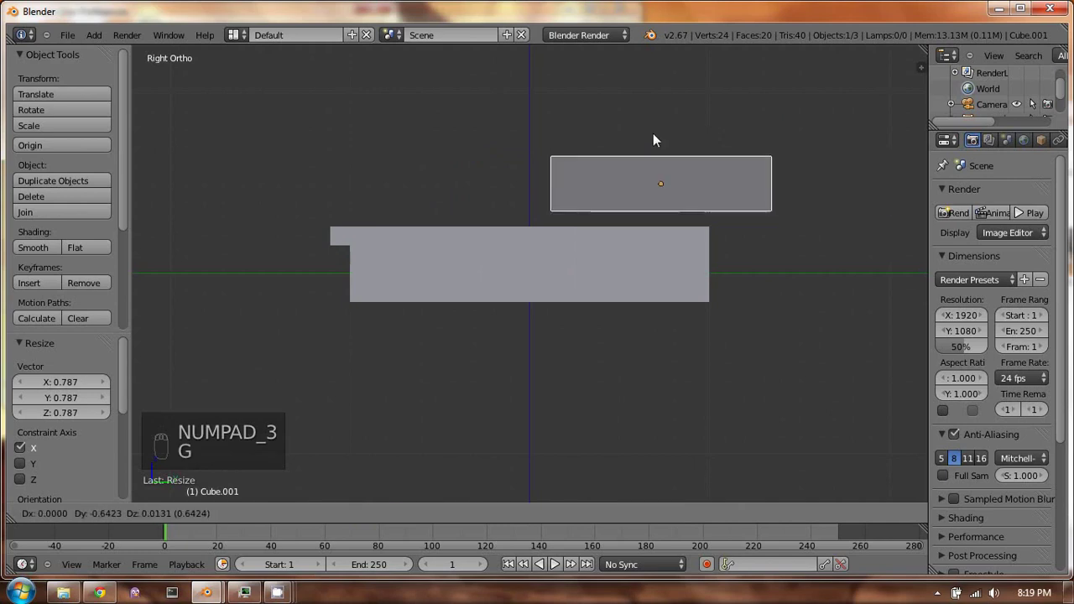
{"action": "left_click", "coordinate": [599, 154]}
{"action": "middle_click_drag", "start_coordinate": [563, 160], "coordinate": [658, 186]}
Enlarge the upper cube slightly in the top view and narrow it to about 0.852 along X
{"action": "key", "text": "KP_7"}
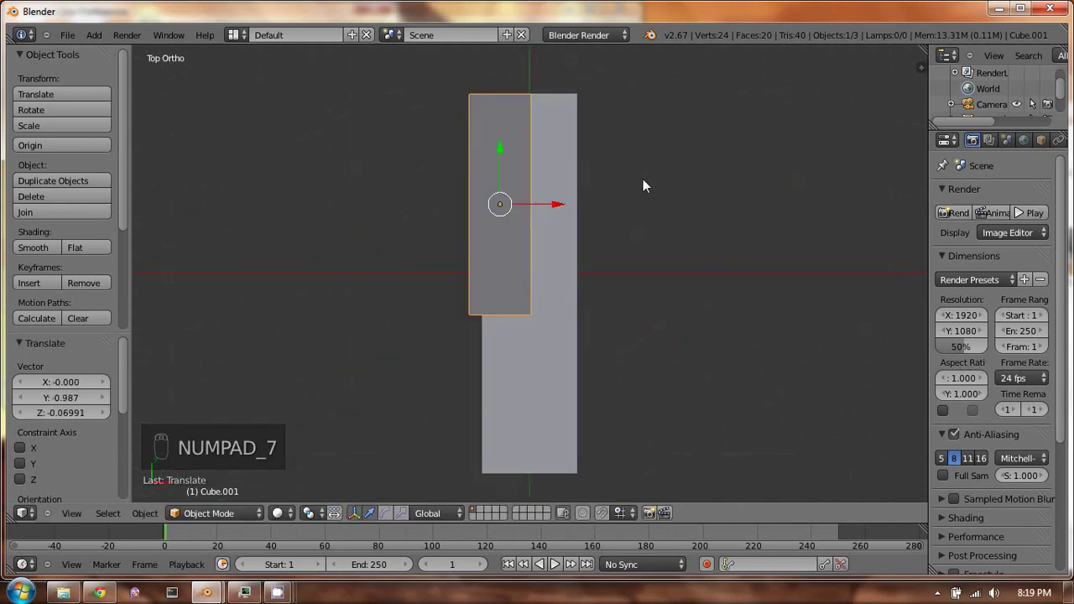
{"action": "scroll", "coordinate": [617, 201], "scroll_direction": "up", "scroll_amount": 1}
{"action": "key", "text": "z"}
{"action": "key", "text": "z"}
{"action": "key", "text": "s"}
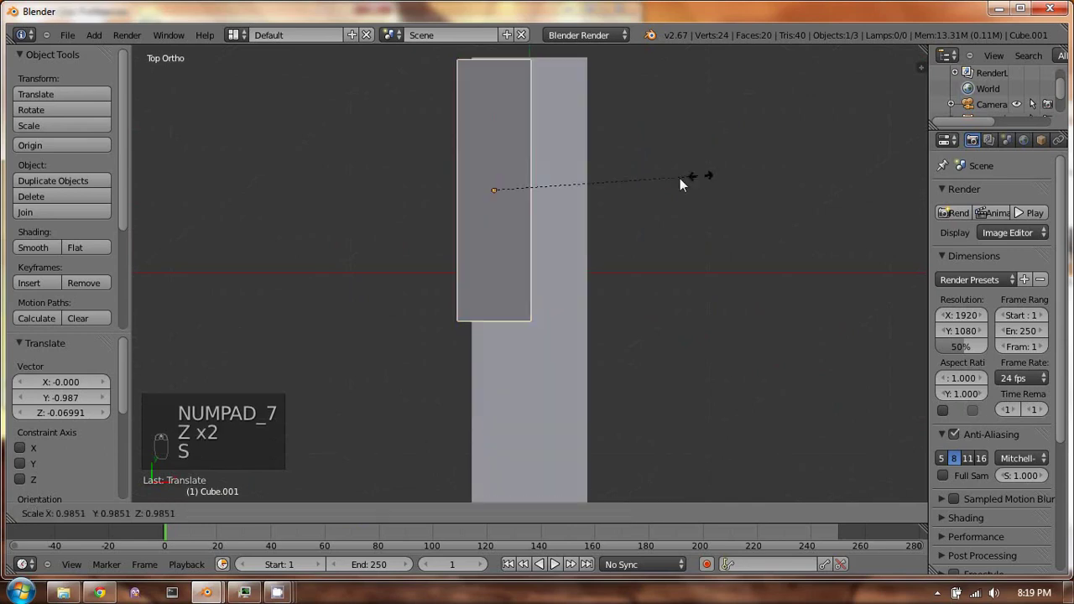
{"action": "left_click", "coordinate": [721, 168]}
{"action": "key", "text": "s"}
{"action": "key", "text": "x"}
{"action": "left_click", "coordinate": [690, 171]}
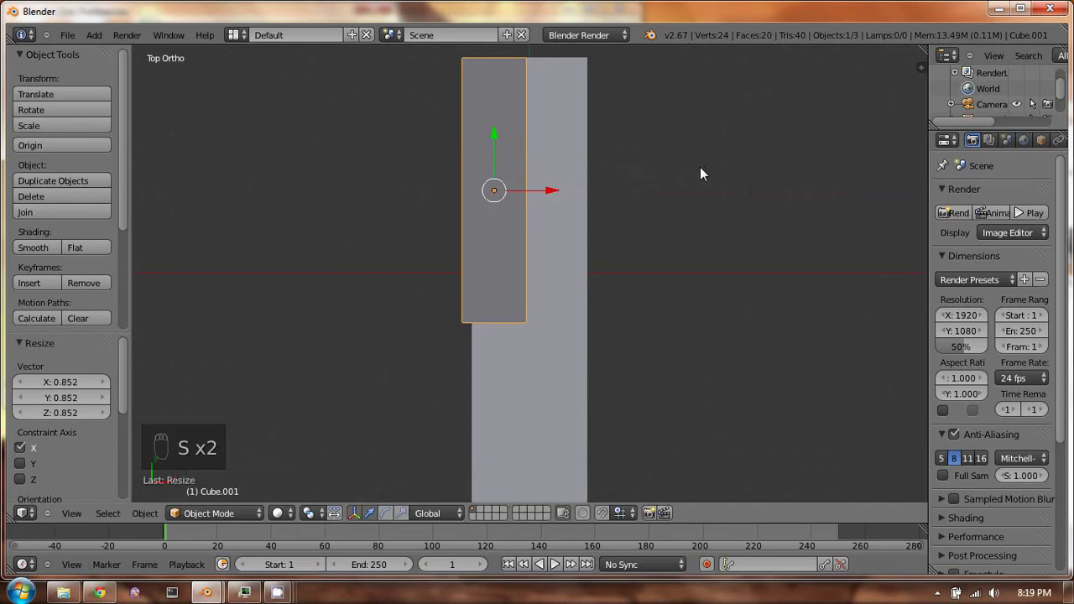
Shorten the upper cube to about 0.9 along Y and shift it about 0.063 along Y
{"action": "scroll", "coordinate": [701, 172], "scroll_direction": "down", "scroll_amount": 3}
{"action": "key", "text": "s"}
{"action": "key", "text": "y"}
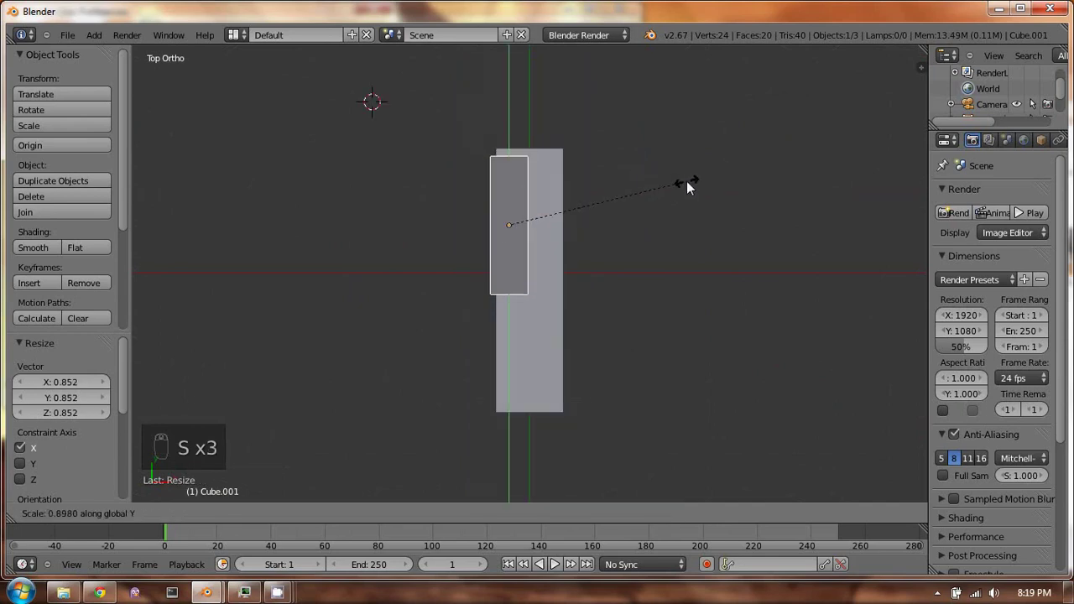
{"action": "left_click", "coordinate": [686, 181]}
{"action": "key", "text": "g"}
{"action": "key", "text": "y"}
{"action": "left_click", "coordinate": [512, 168]}
{"action": "middle_click_drag", "start_coordinate": [512, 168], "coordinate": [588, 144]}
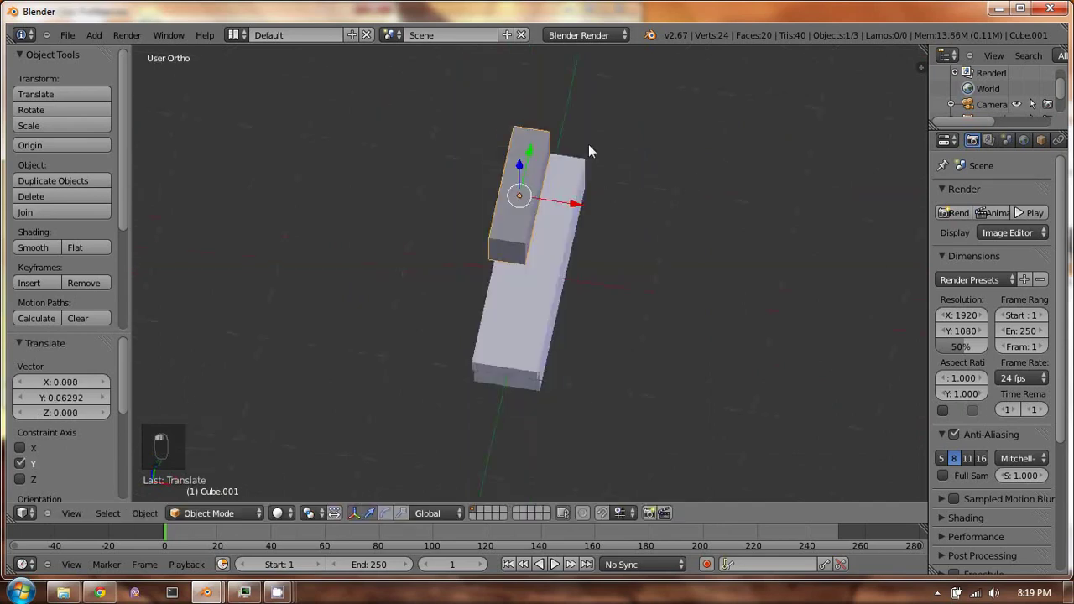
Cut an edge loop across the upper block near its front end in Edit Mode
{"action": "scroll", "coordinate": [590, 185], "scroll_direction": "up", "scroll_amount": 5}
{"action": "middle_click_drag", "start_coordinate": [594, 225], "coordinate": [554, 196]}
{"action": "key", "text": "Tab"}
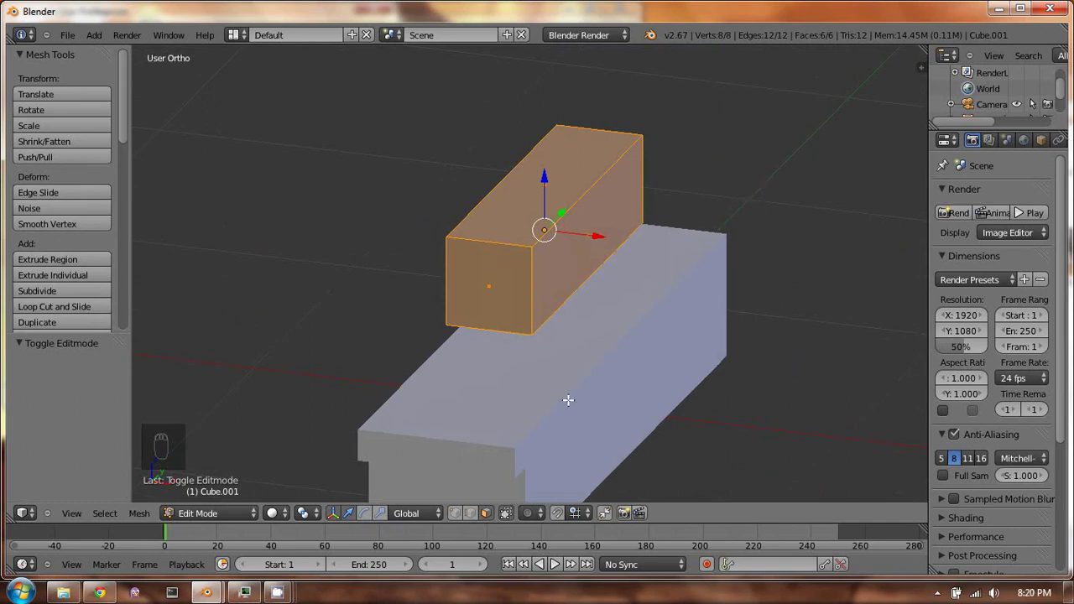
{"action": "key", "text": "a"}
{"action": "middle_click_drag", "start_coordinate": [589, 374], "coordinate": [592, 238]}
{"action": "key", "text": "ctrl+r"}
{"action": "left_click", "coordinate": [621, 182]}
{"action": "left_click", "coordinate": [558, 220]}
Move the upper block's top front edge backward and down to form a sloped front, and return to Object Mode
{"action": "right_click", "coordinate": [493, 245]}
{"action": "middle_click_drag", "start_coordinate": [567, 208], "coordinate": [530, 219]}
{"action": "left_click_drag", "start_coordinate": [497, 222], "coordinate": [528, 217]}
{"action": "middle_click_drag", "start_coordinate": [513, 235], "coordinate": [545, 221]}
{"action": "left_click_drag", "start_coordinate": [491, 180], "coordinate": [492, 194]}
{"action": "middle_click_drag", "start_coordinate": [495, 200], "coordinate": [676, 246]}
{"action": "key", "text": "Tab"}
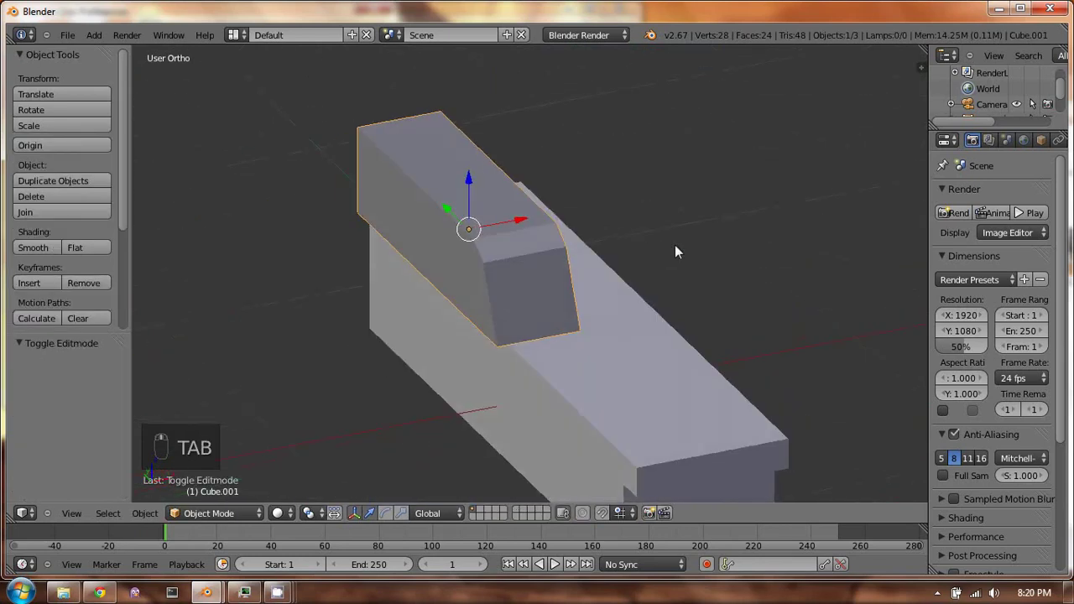
Add a level 2 Subdivision Surface to both the upper block and the base block
{"action": "middle_click_drag", "start_coordinate": [506, 285], "coordinate": [630, 420]}
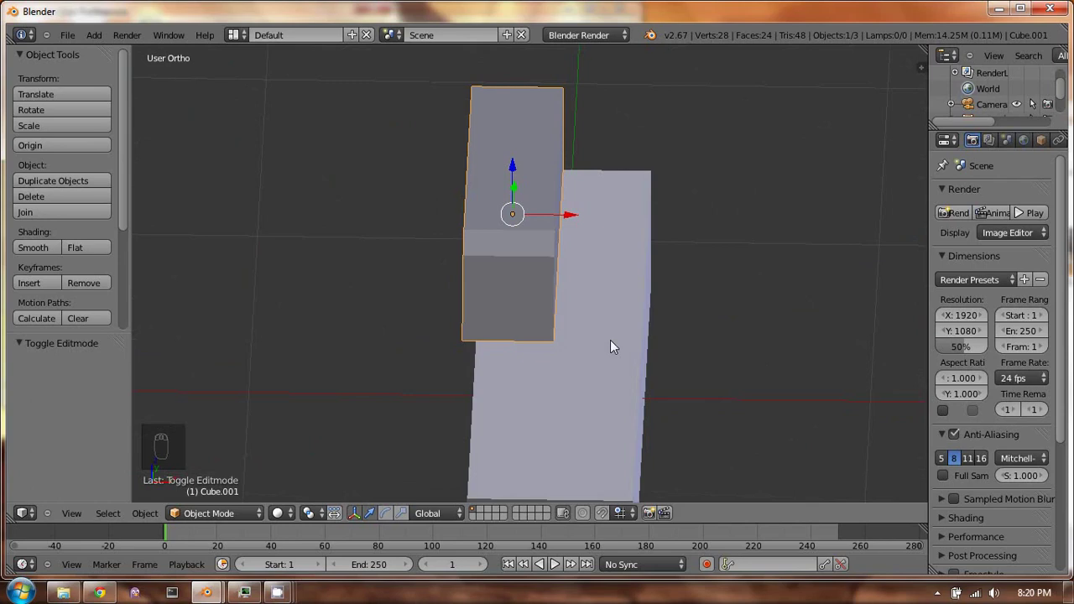
{"action": "key", "text": "ctrl+2"}
{"action": "middle_click_drag", "start_coordinate": [623, 374], "coordinate": [592, 309]}
{"action": "right_click", "coordinate": [531, 353]}
{"action": "key", "text": "ctrl+2"}
Join the upper block with the base block into one object
{"action": "right_click", "coordinate": [592, 310]}
{"action": "right_click", "coordinate": [628, 371], "text": "shift"}
{"action": "key", "text": "ctrl+j"}
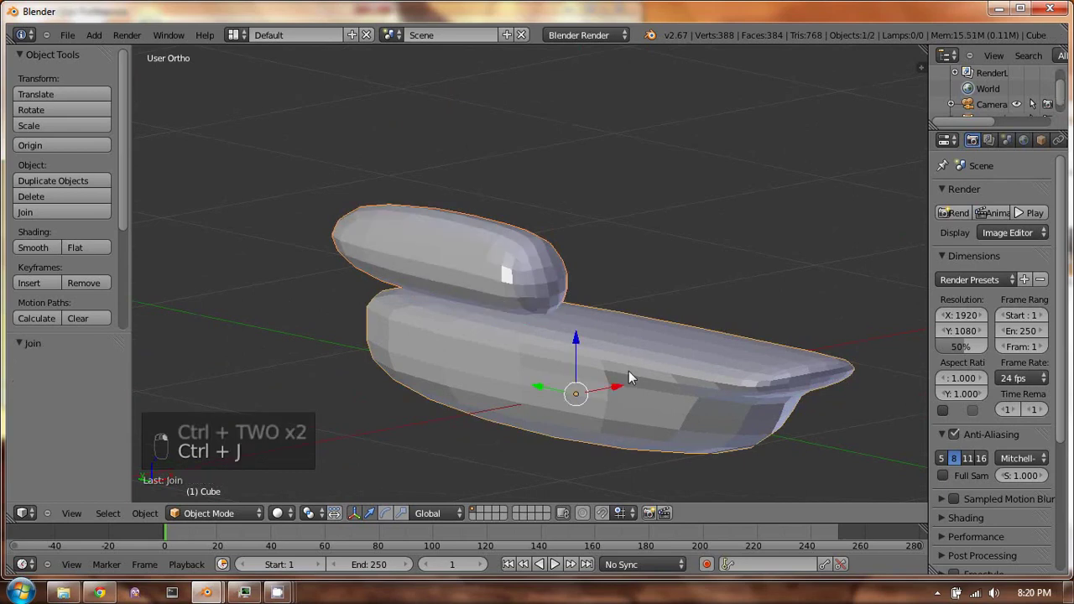
Add lengthwise edge loops close to both sides of the upper block, at slide factors of about -0.869 and 0.917
{"action": "key", "text": "Tab"}
{"action": "key", "text": "ctrl+r"}
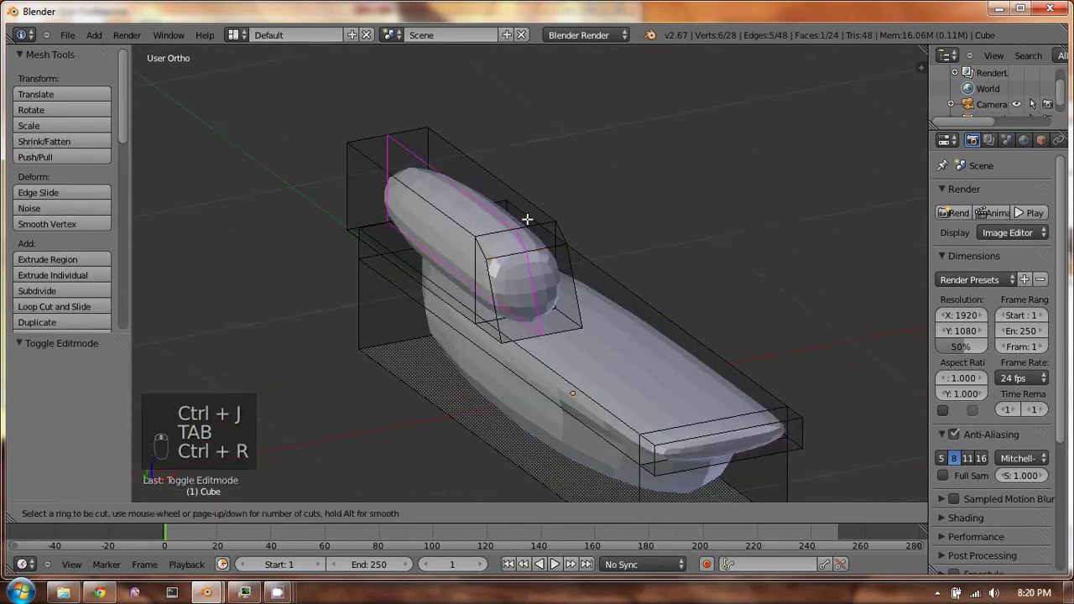
{"action": "left_click", "coordinate": [527, 221]}
{"action": "left_click", "coordinate": [497, 230]}
{"action": "key", "text": "ctrl+r"}
{"action": "left_click", "coordinate": [528, 230]}
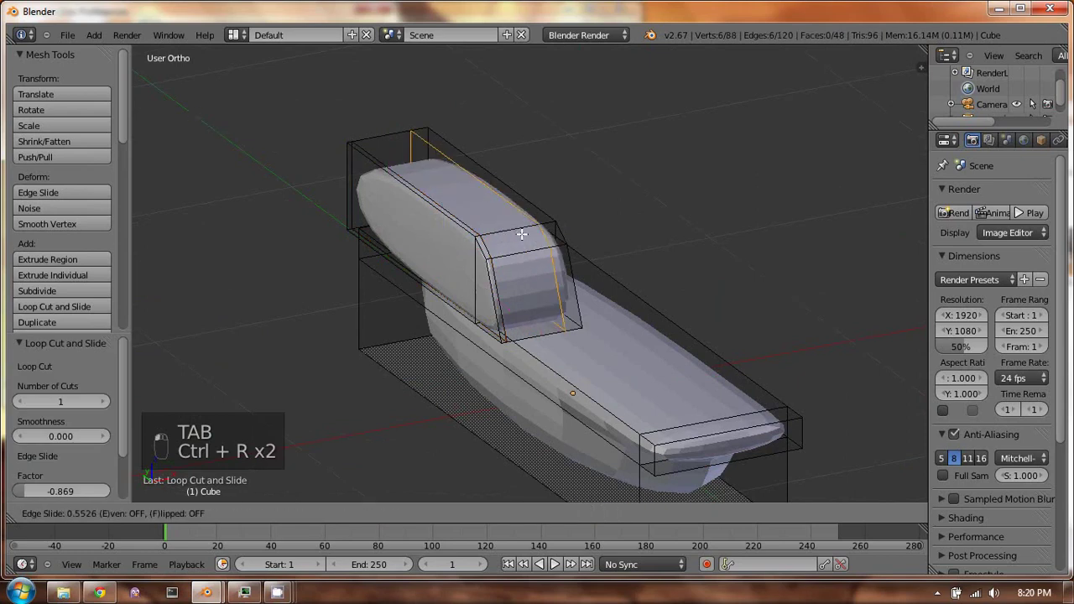
{"action": "left_click", "coordinate": [534, 232]}
{"action": "middle_click_drag", "start_coordinate": [535, 231], "coordinate": [522, 229]}
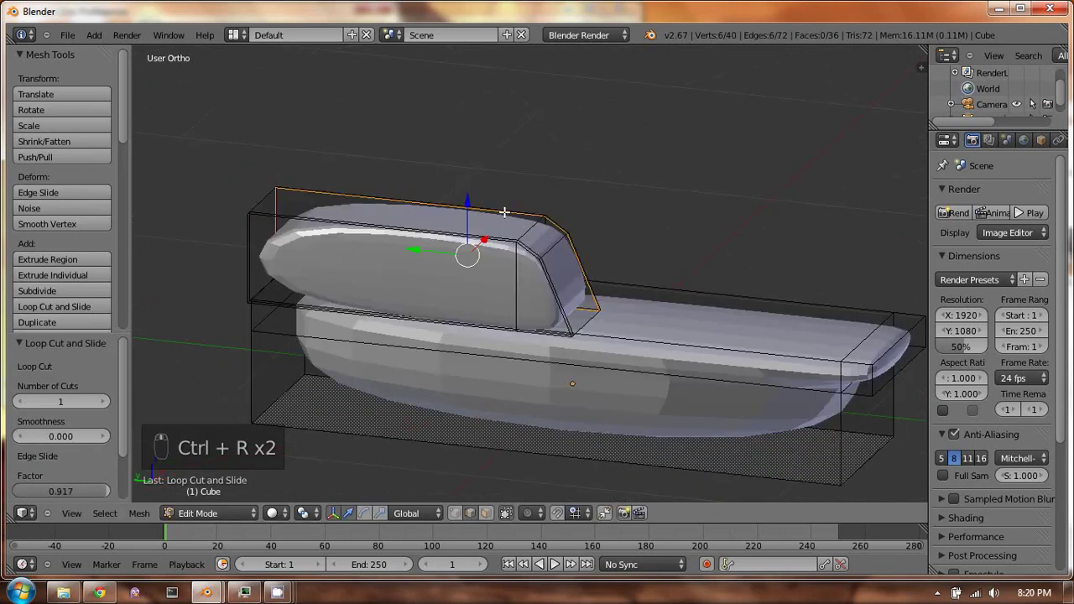
Add crosswise support loops on the upper block near its rear end, just behind the roof bend and around the sloped front face
{"action": "key", "text": "ctrl+r"}
{"action": "left_click", "coordinate": [505, 212]}
{"action": "left_click", "coordinate": [378, 218]}
{"action": "key", "text": "ctrl+r"}
{"action": "left_click", "coordinate": [479, 223]}
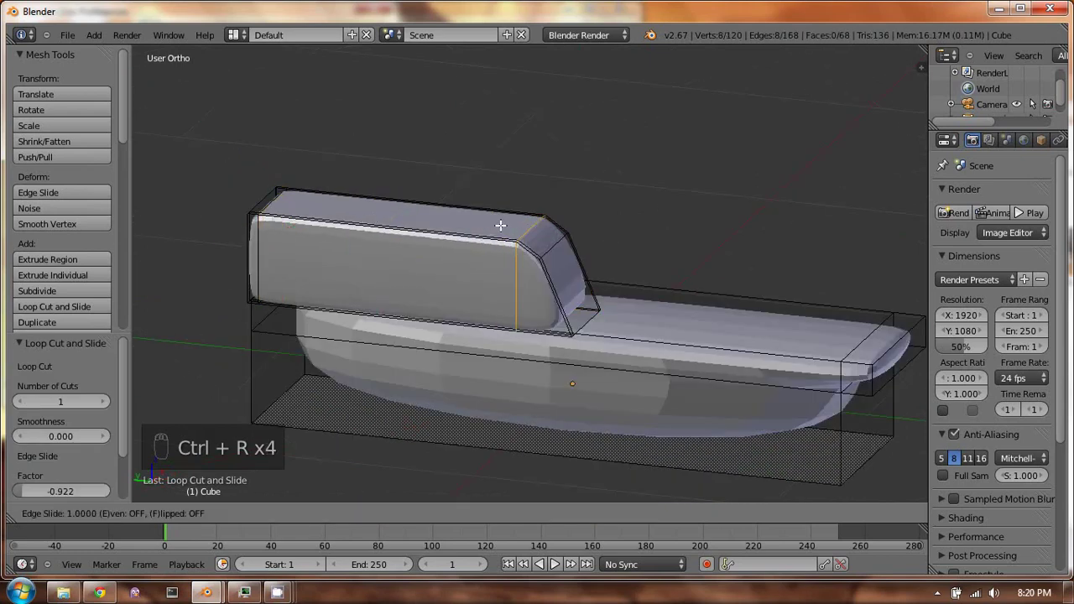
{"action": "left_click", "coordinate": [495, 227]}
{"action": "key", "text": "ctrl+r"}
{"action": "left_click", "coordinate": [567, 251]}
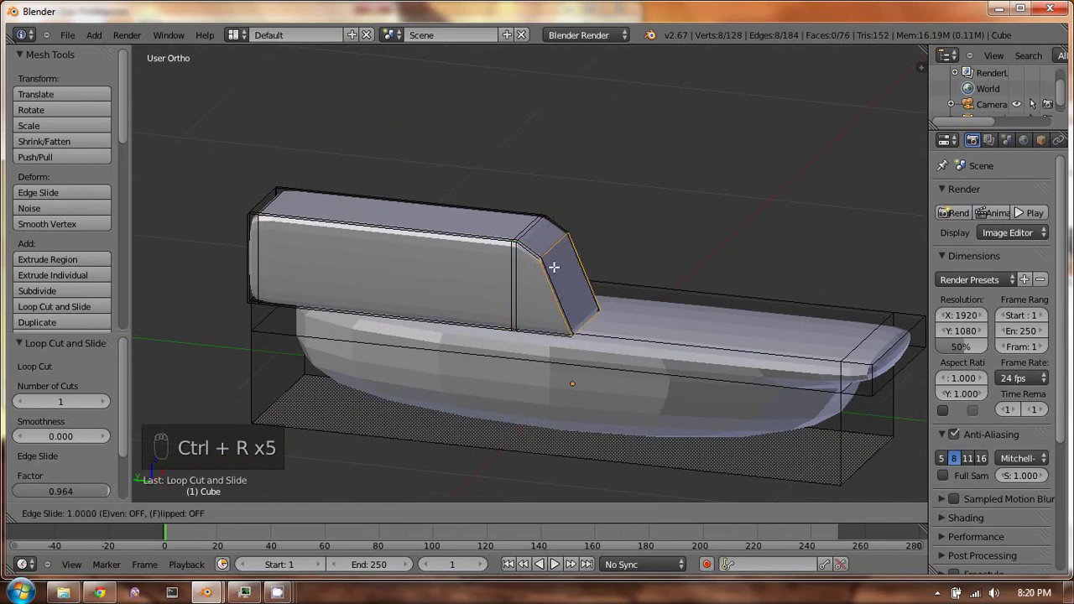
{"action": "left_click", "coordinate": [544, 260]}
Add horizontal edge loops around the upper block close to its top and bottom edges
{"action": "key", "text": "ctrl+r"}
{"action": "left_click", "coordinate": [547, 256]}
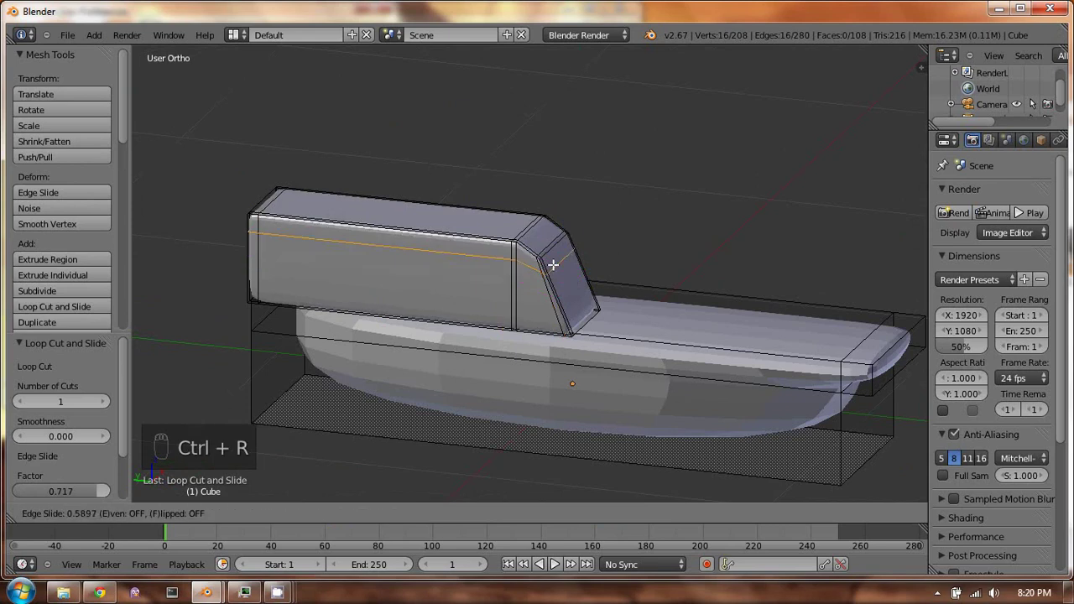
{"action": "left_click", "coordinate": [552, 252]}
{"action": "key", "text": "ctrl+r"}
{"action": "left_click", "coordinate": [565, 307]}
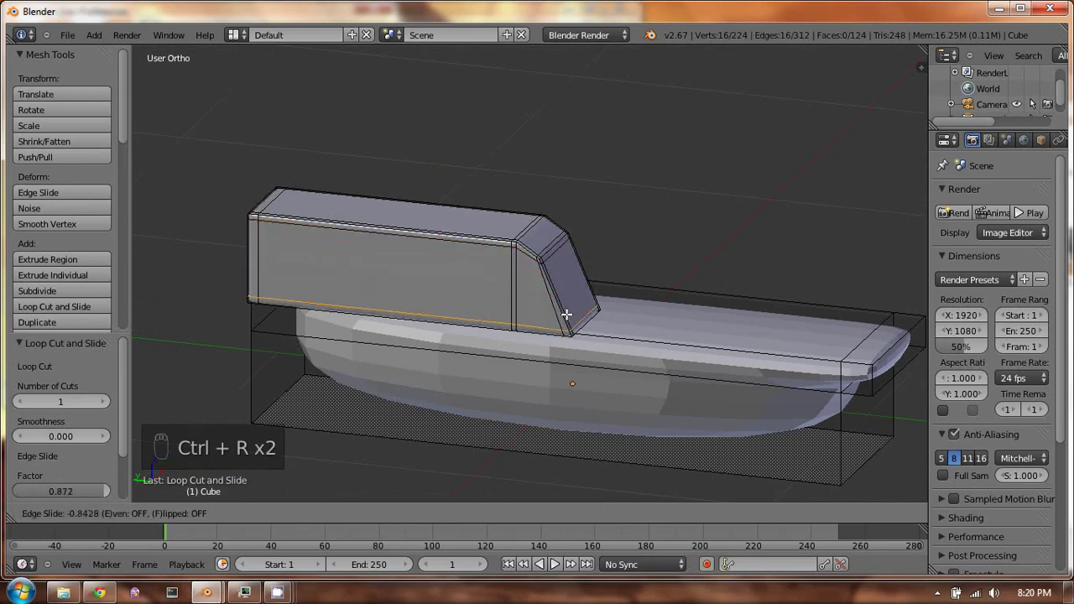
{"action": "left_click", "coordinate": [594, 355]}
{"action": "key", "text": "ctrl+r"}
{"action": "left_click", "coordinate": [594, 355]}
{"action": "key", "text": "ctrl+z"}
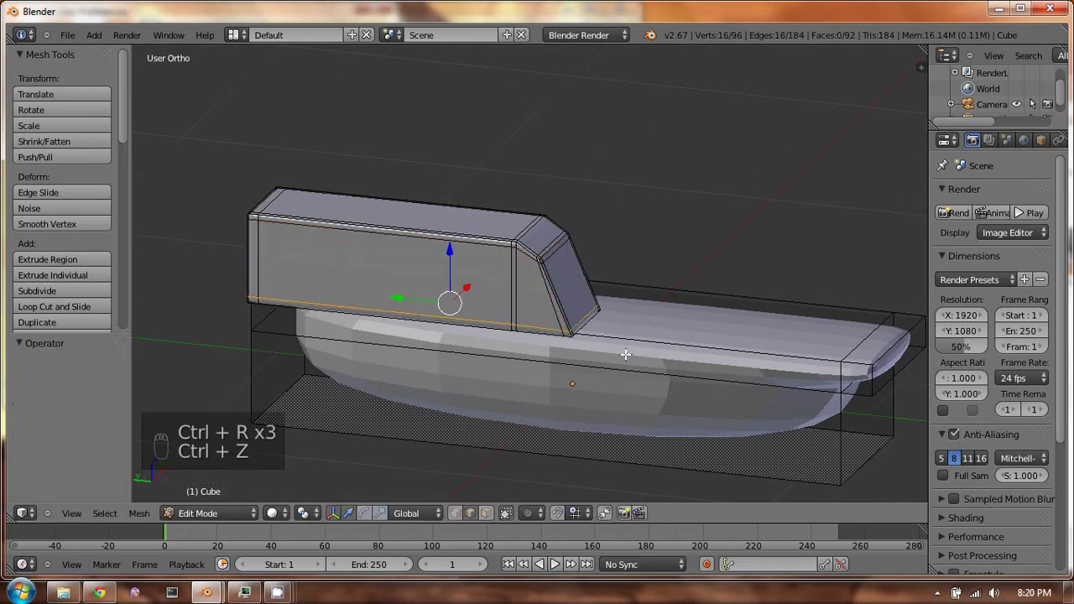
Add crosswise edge loops close to the front and rear ends of the base block, at slide factors of about -0.989 and 0.993
{"action": "key", "text": "ctrl+r"}
{"action": "left_click", "coordinate": [839, 371]}
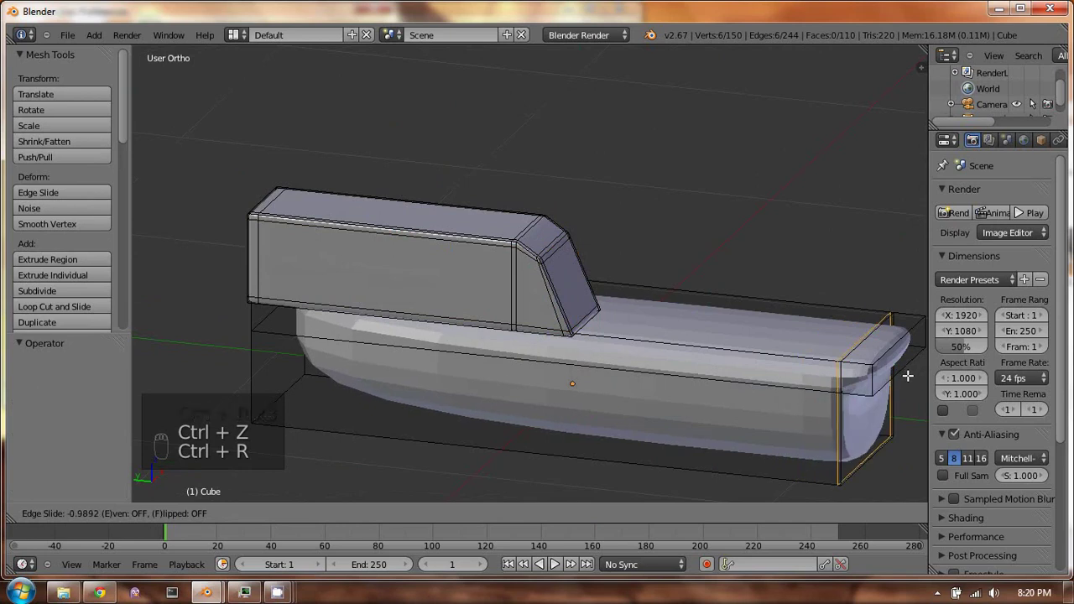
{"action": "left_click", "coordinate": [905, 376]}
{"action": "key", "text": "ctrl+r"}
{"action": "left_click", "coordinate": [565, 352]}
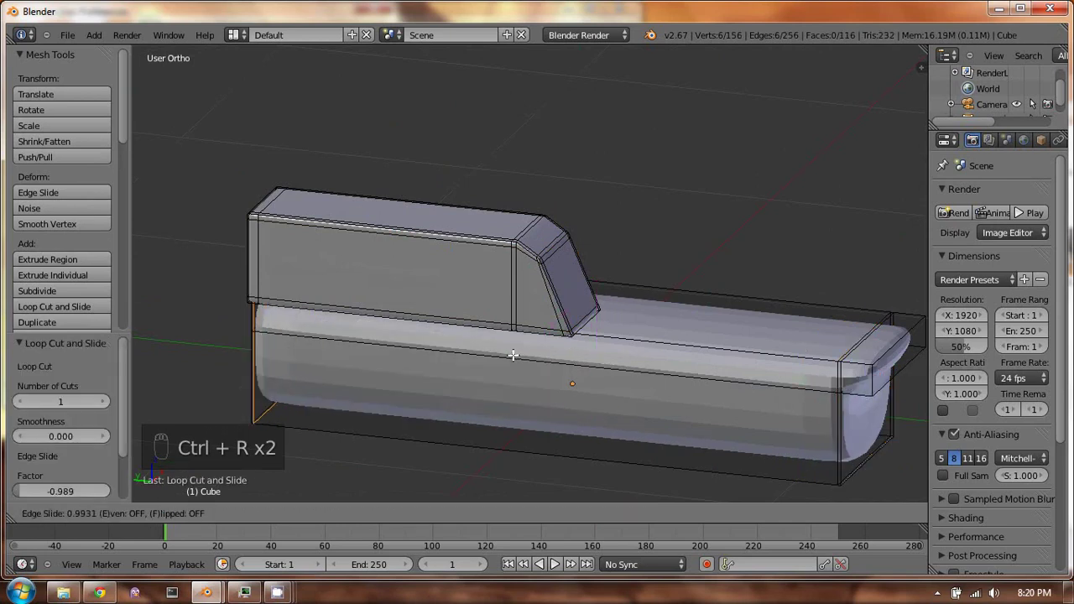
{"action": "left_click", "coordinate": [513, 355]}
Add an edge loop around the overhanging front lip close to its front end, at a slide factor of -0.900
{"action": "middle_click_drag", "start_coordinate": [512, 356], "coordinate": [699, 358]}
{"action": "key", "text": "ctrl+r"}
{"action": "left_click", "coordinate": [709, 421]}
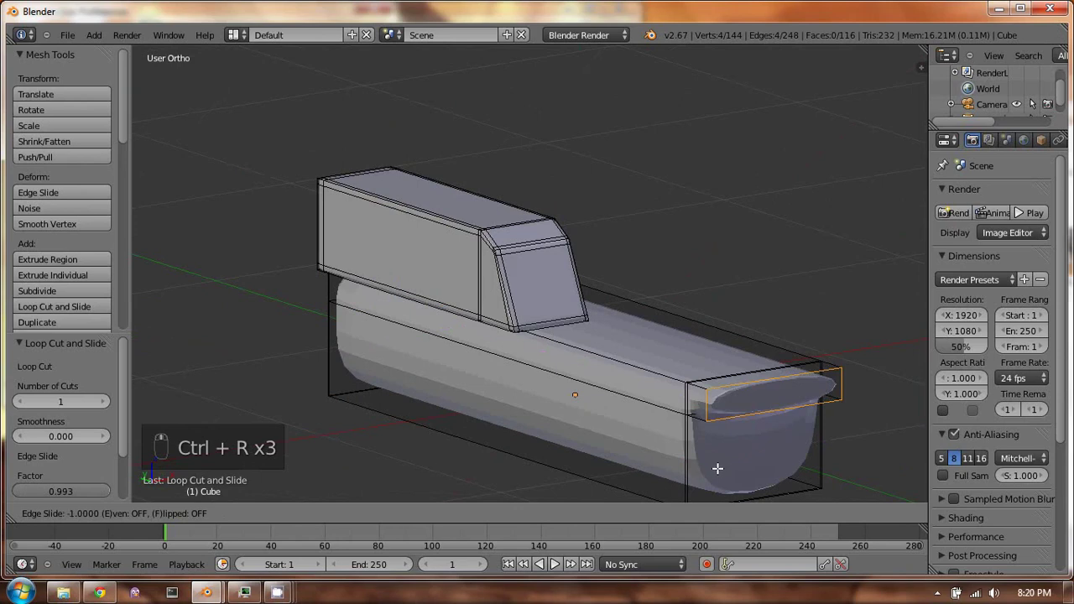
{"action": "left_click", "coordinate": [712, 431]}
Add two horizontal edge loops around the lip band and spread them apart along Z by a factor of 2.586
{"action": "key", "text": "ctrl+r"}
{"action": "scroll", "coordinate": [705, 402], "scroll_direction": "up", "scroll_amount": 1}
{"action": "left_click", "coordinate": [705, 403]}
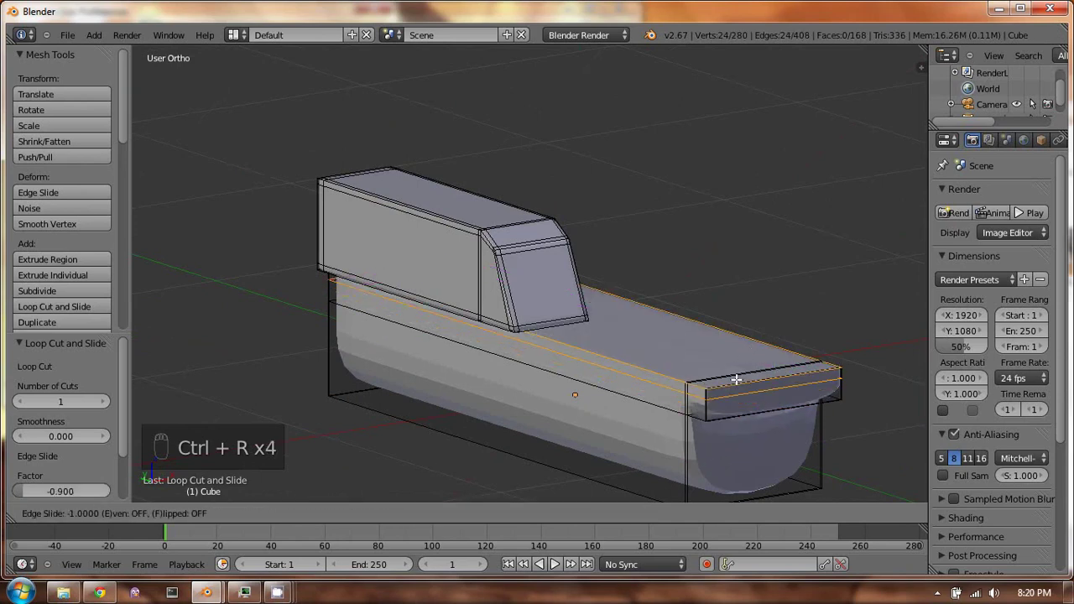
{"action": "left_click", "coordinate": [736, 379]}
{"action": "key", "text": "s"}
{"action": "key", "text": "z"}
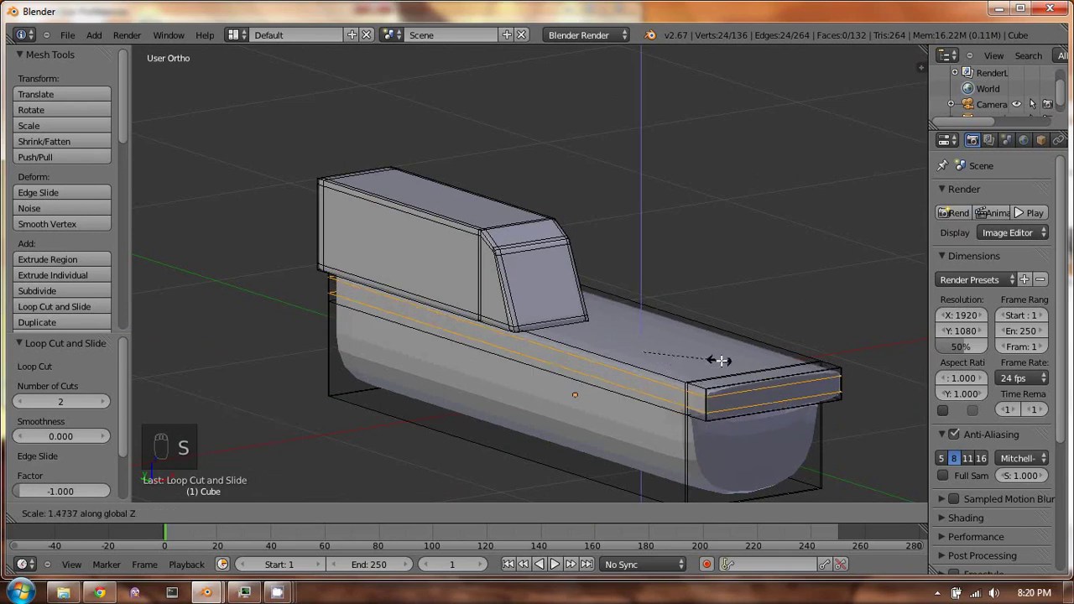
{"action": "left_click", "coordinate": [779, 341]}
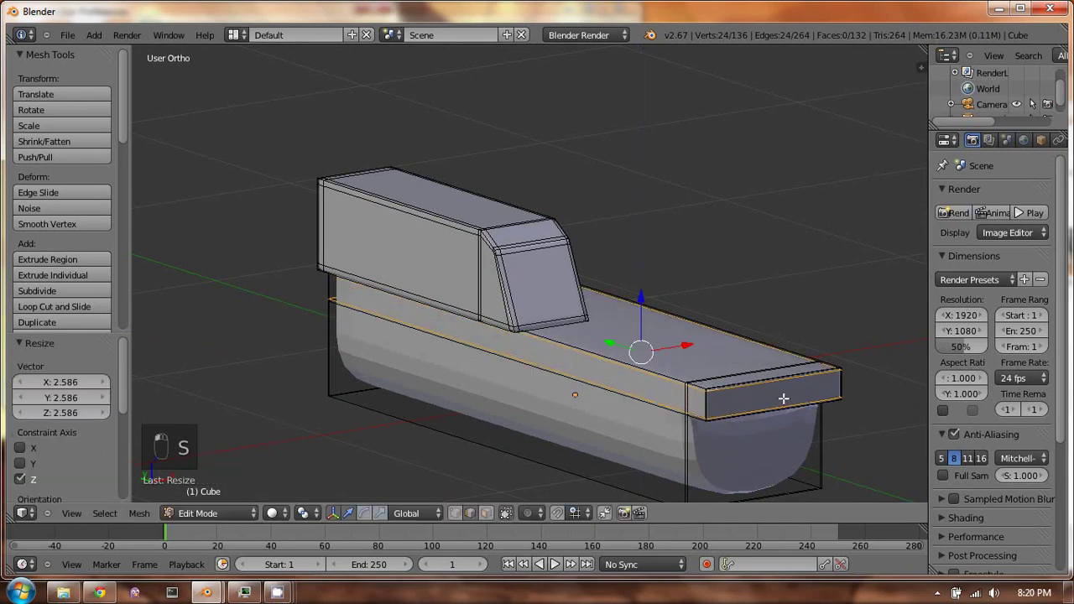
Add horizontal edge loops around the base block near its bottom edge and just below the lip, at slide factors of 0.933 and -0.914
{"action": "middle_click_drag", "start_coordinate": [783, 397], "coordinate": [791, 352], "text": "shift"}
{"action": "key", "text": "ctrl+r"}
{"action": "left_click", "coordinate": [703, 429]}
{"action": "left_click", "coordinate": [706, 438]}
{"action": "key", "text": "ctrl+r"}
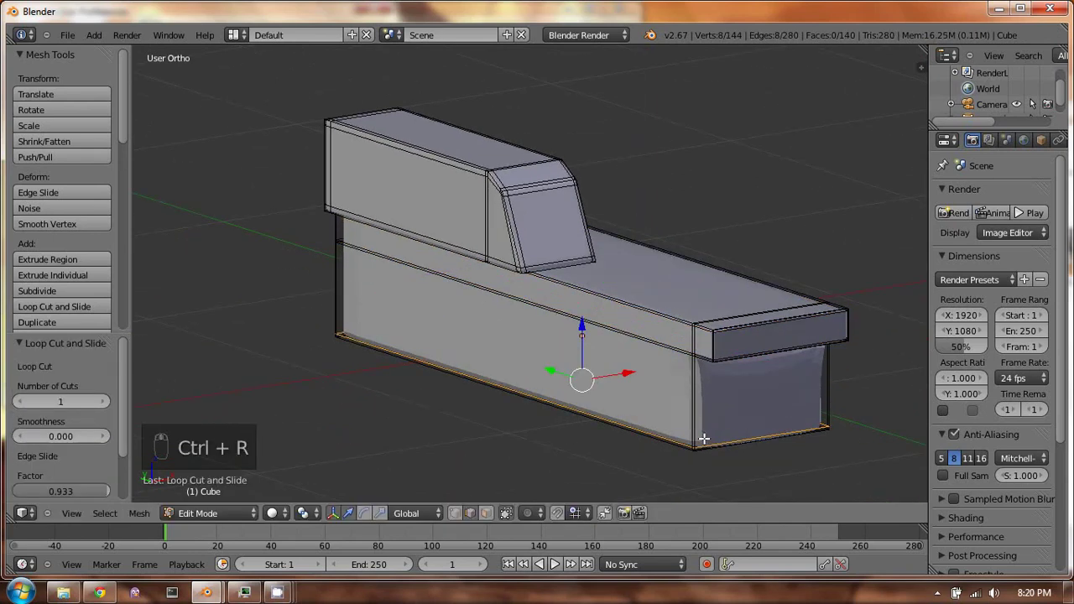
{"action": "left_click", "coordinate": [695, 373]}
{"action": "left_click", "coordinate": [713, 396]}
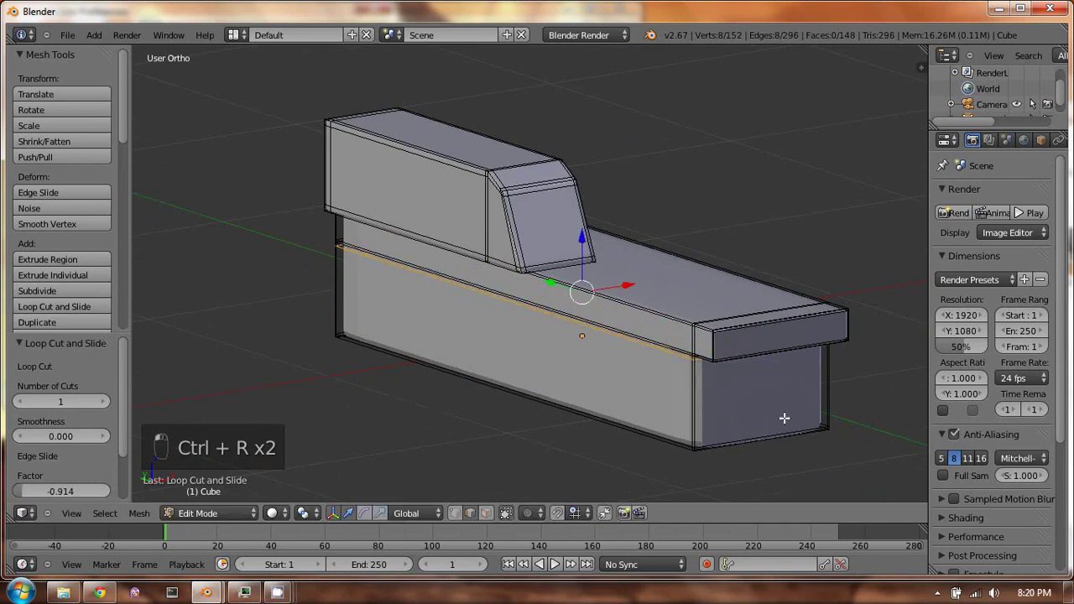
Add a crosswise edge loop on the base block just behind the front overhang and return to Object Mode
{"action": "middle_click_drag", "start_coordinate": [783, 418], "coordinate": [756, 381]}
{"action": "key", "text": "ctrl+r"}
{"action": "left_click", "coordinate": [830, 346]}
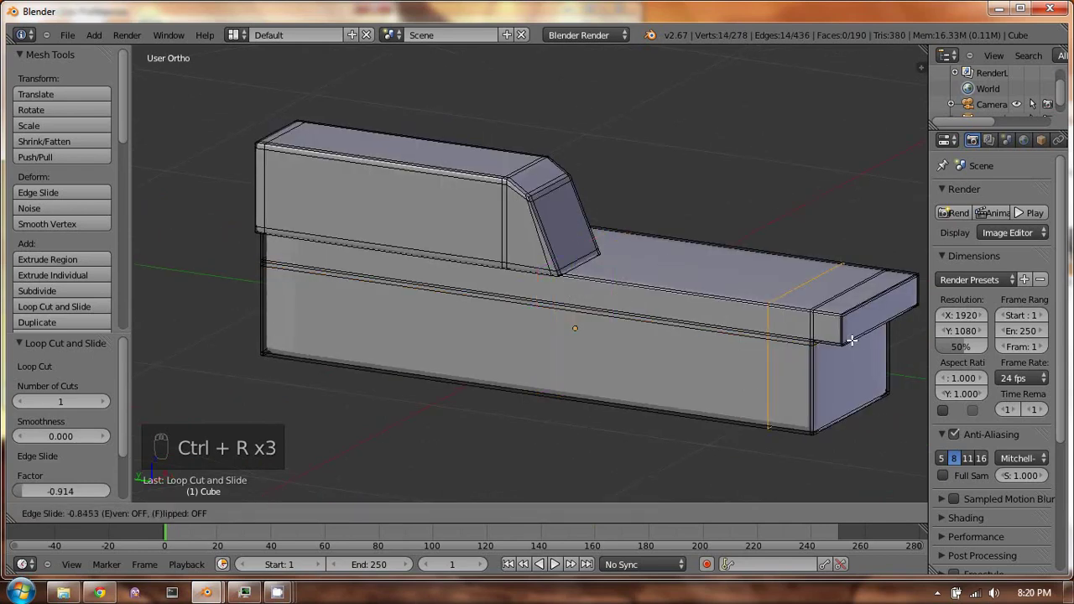
{"action": "left_click", "coordinate": [873, 335]}
{"action": "middle_click_drag", "start_coordinate": [844, 331], "coordinate": [590, 292]}
{"action": "key", "text": "Tab"}
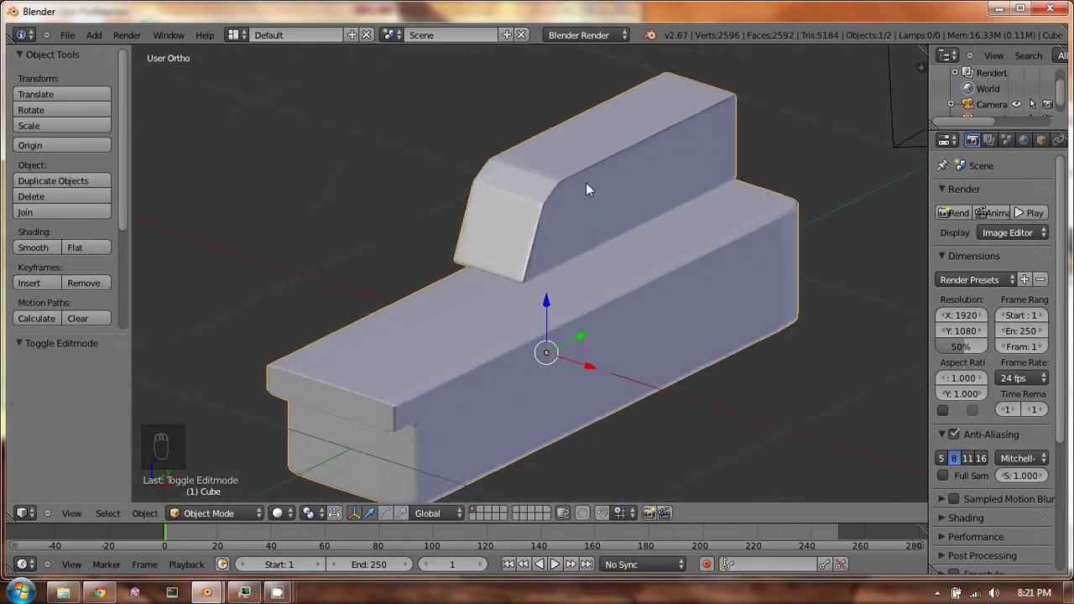
Delete the edge loop that runs along the roof bend and down the sides behind the upper block's sloped front face
{"action": "key", "text": "Tab"}
{"action": "scroll", "coordinate": [546, 194], "scroll_direction": "up", "scroll_amount": 6}
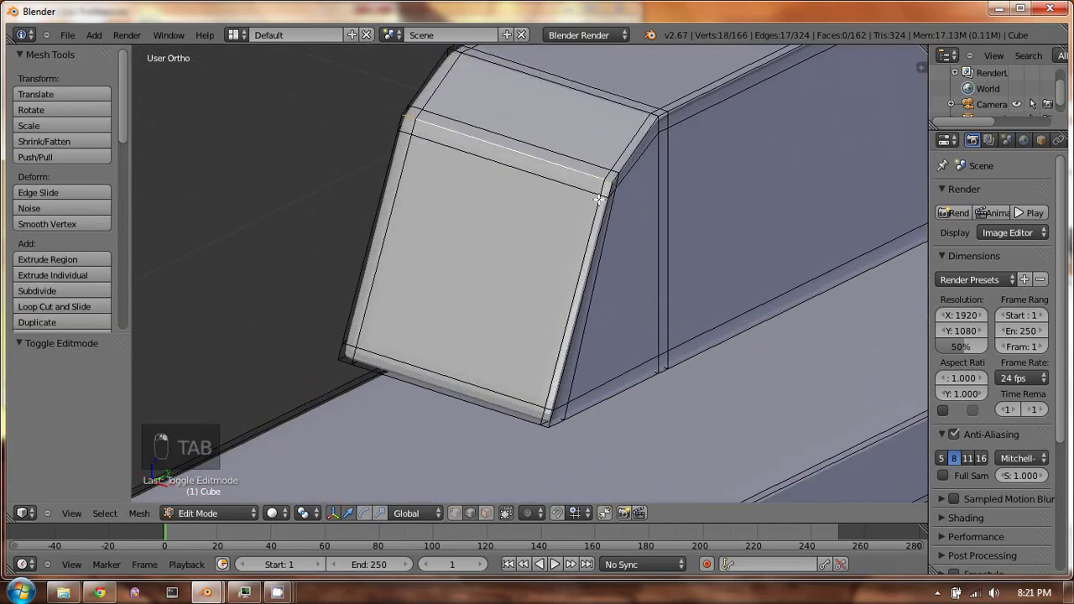
{"action": "key", "text": "a"}
{"action": "key", "text": "a"}
{"action": "right_click", "coordinate": [608, 207], "text": "alt"}
{"action": "key", "text": "x"}
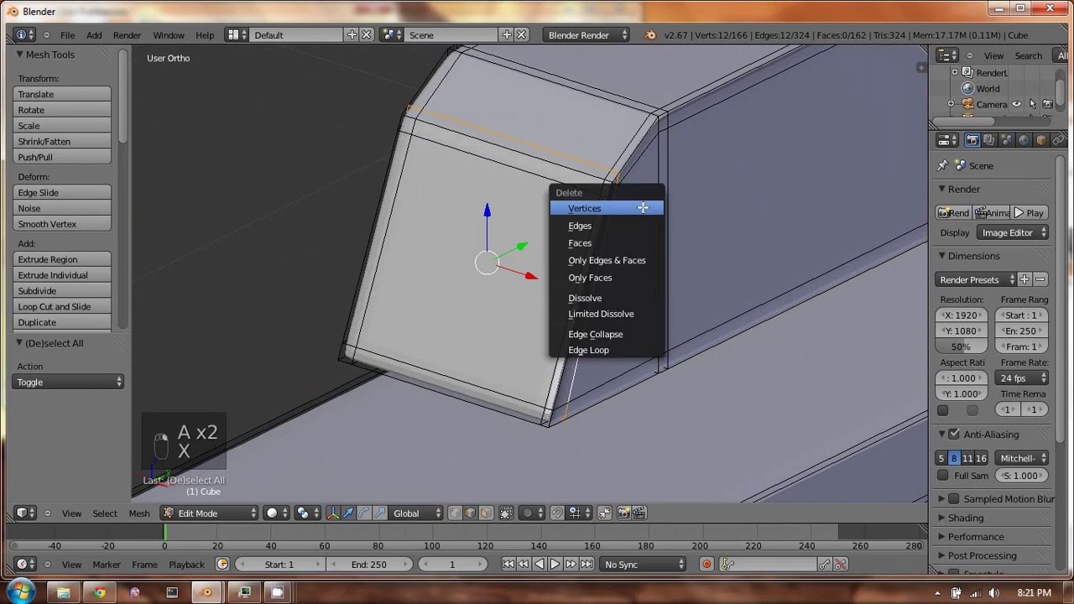
{"action": "left_click", "coordinate": [637, 349]}
Inspect the smoothed upper block around its sloped front face with nothing selected, comparing Edit Mode and Object Mode
{"action": "key", "text": "a"}
{"action": "key", "text": "a"}
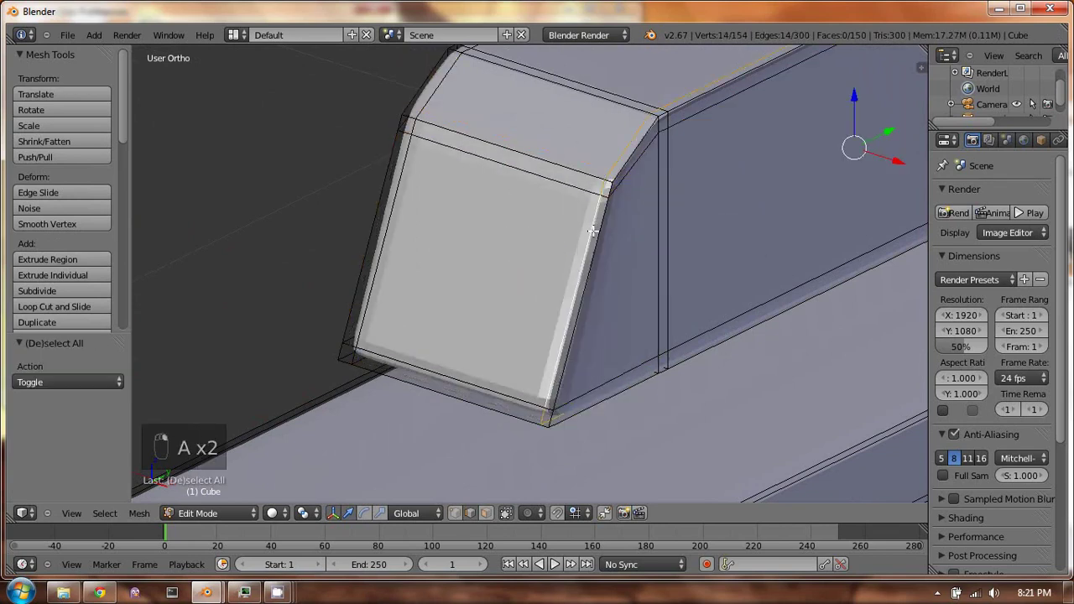
{"action": "key", "text": "a"}
{"action": "middle_click_drag", "start_coordinate": [594, 228], "coordinate": [676, 211]}
{"action": "key", "text": "Tab"}
{"action": "key", "text": "Tab"}
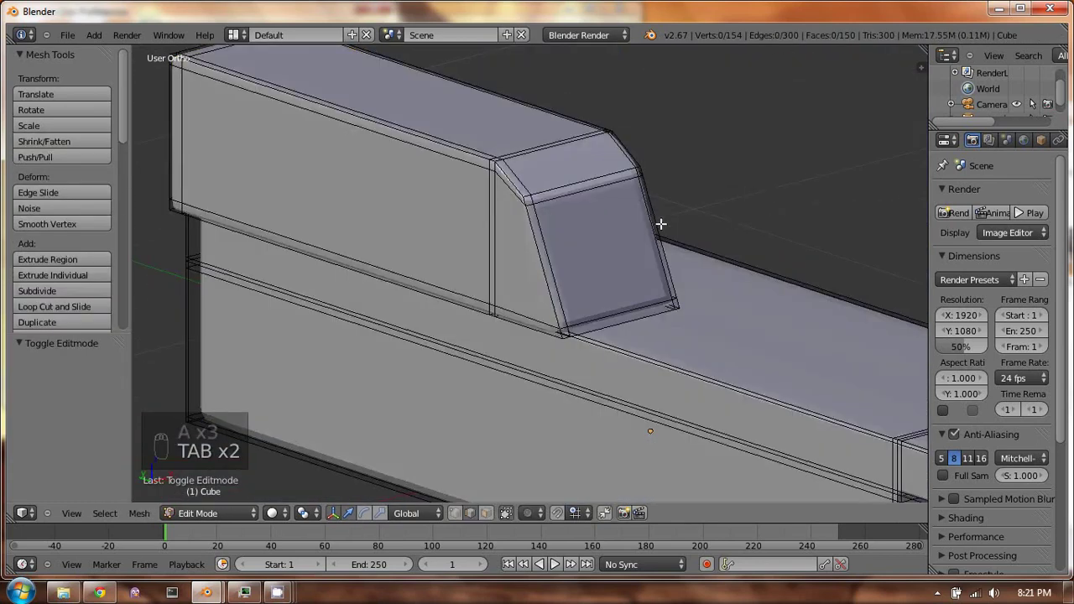
{"action": "mouse_move", "coordinate": [600, 205]}
{"action": "middle_mouse_down"}
{"action": "mouse_move", "coordinate": [681, 248]}
{"action": "mouse_move", "coordinate": [494, 231]}
{"action": "mouse_move", "coordinate": [492, 221]}
{"action": "mouse_move", "coordinate": [613, 286]}
{"action": "mouse_move", "coordinate": [586, 217]}
{"action": "middle_mouse_up"}
{"action": "scroll", "coordinate": [681, 248], "scroll_direction": "down", "scroll_amount": 3}
{"action": "key", "text": "Tab"}
{"action": "key", "text": "Tab"}
{"action": "scroll", "coordinate": [499, 227], "scroll_direction": "up", "scroll_amount": 5}
Select the whole upper block as linked geometry, lower it slightly along Z and return to Object Mode
{"action": "key", "text": "a"}
{"action": "key", "text": "b"}
{"action": "scroll", "coordinate": [484, 202], "scroll_direction": "down", "scroll_amount": 5}
{"action": "key", "text": "Tab"}
{"action": "scroll", "coordinate": [613, 286], "scroll_direction": "up", "scroll_amount": 3}
{"action": "key", "text": "Tab"}
{"action": "key", "text": "ctrl+l"}
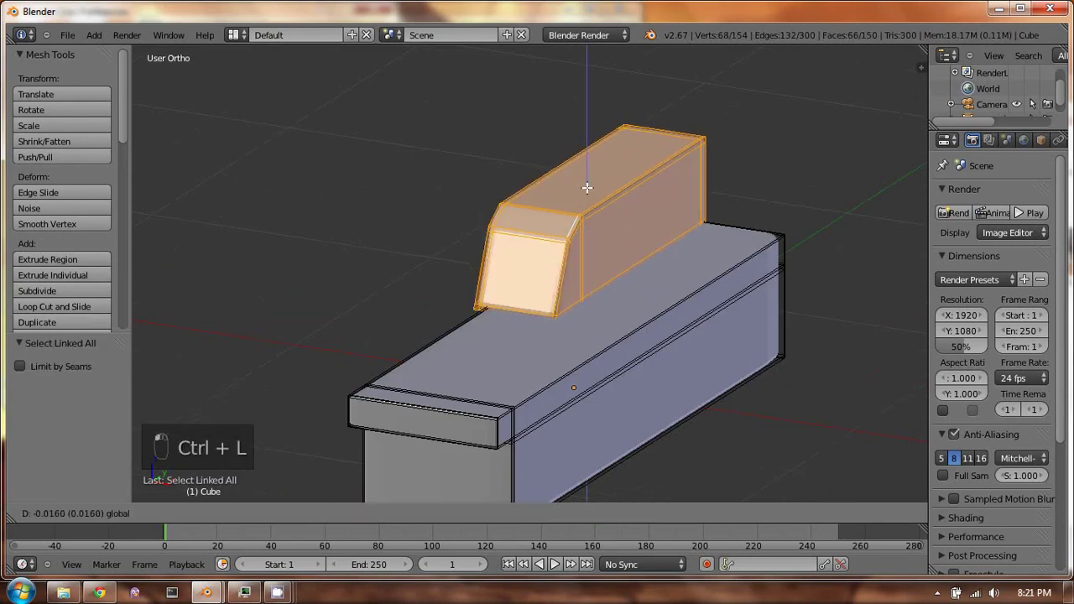
{"action": "key", "text": "Tab"}
Show the model in the top orthographic view and re-enter Edit Mode
{"action": "middle_click_drag", "start_coordinate": [585, 184], "coordinate": [638, 235]}
{"action": "scroll", "coordinate": [641, 239], "scroll_direction": "up", "scroll_amount": 2}
{"action": "scroll", "coordinate": [648, 245], "scroll_direction": "down", "scroll_amount": 2}
{"action": "middle_click_drag", "start_coordinate": [693, 291], "coordinate": [625, 359]}
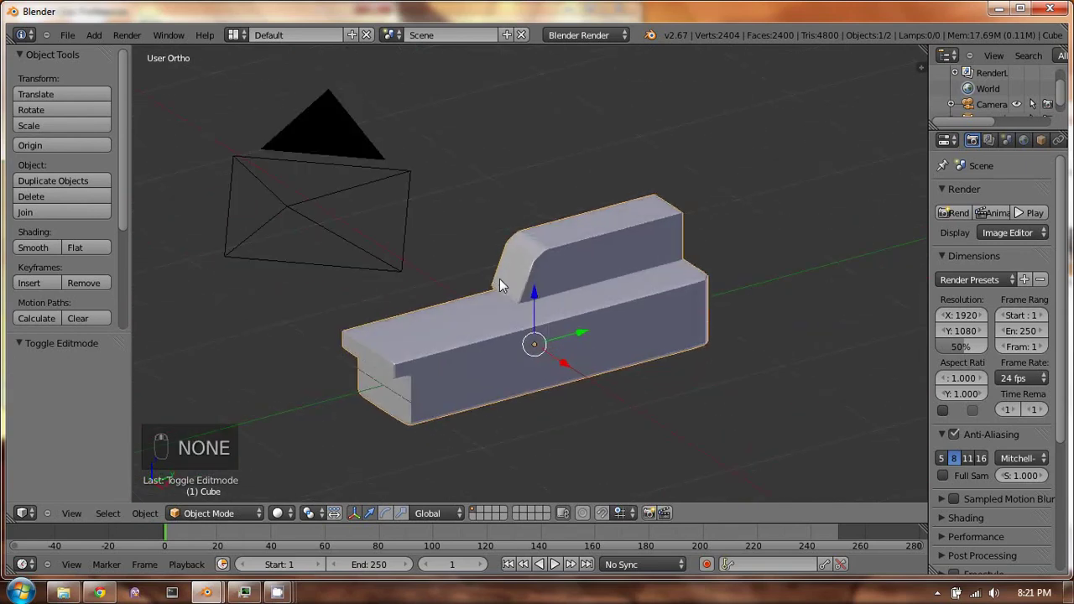
{"action": "key", "text": "Num_Lock"}
{"action": "left_click", "coordinate": [742, 351]}
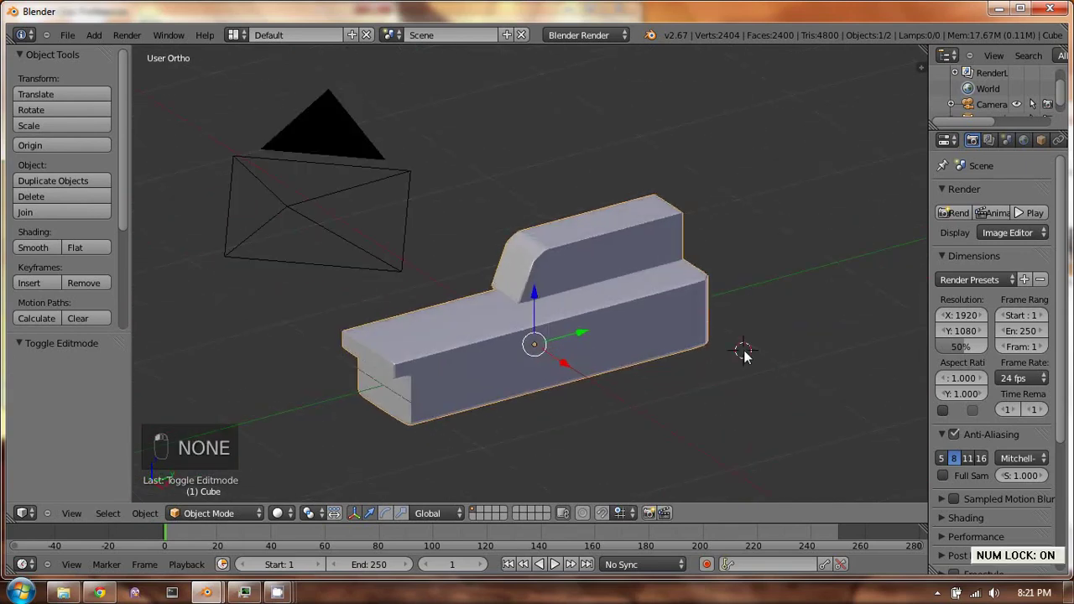
{"action": "key", "text": "Num_Lock"}
{"action": "key", "text": "KP_7"}
{"action": "middle_click_drag", "start_coordinate": [635, 330], "coordinate": [600, 304]}
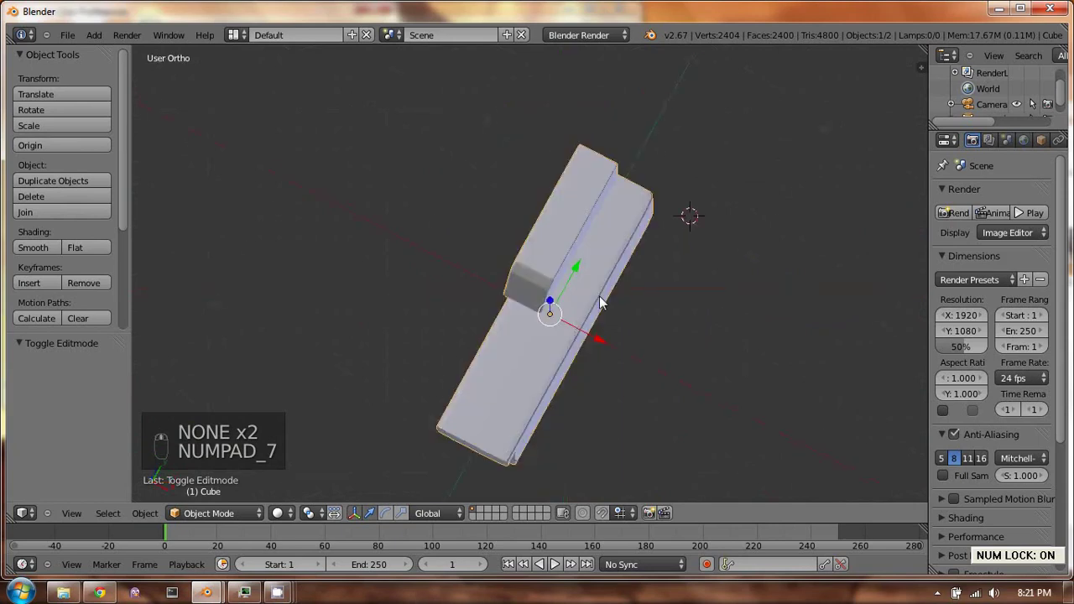
{"action": "key", "text": "KP_7"}
{"action": "key", "text": "Tab"}
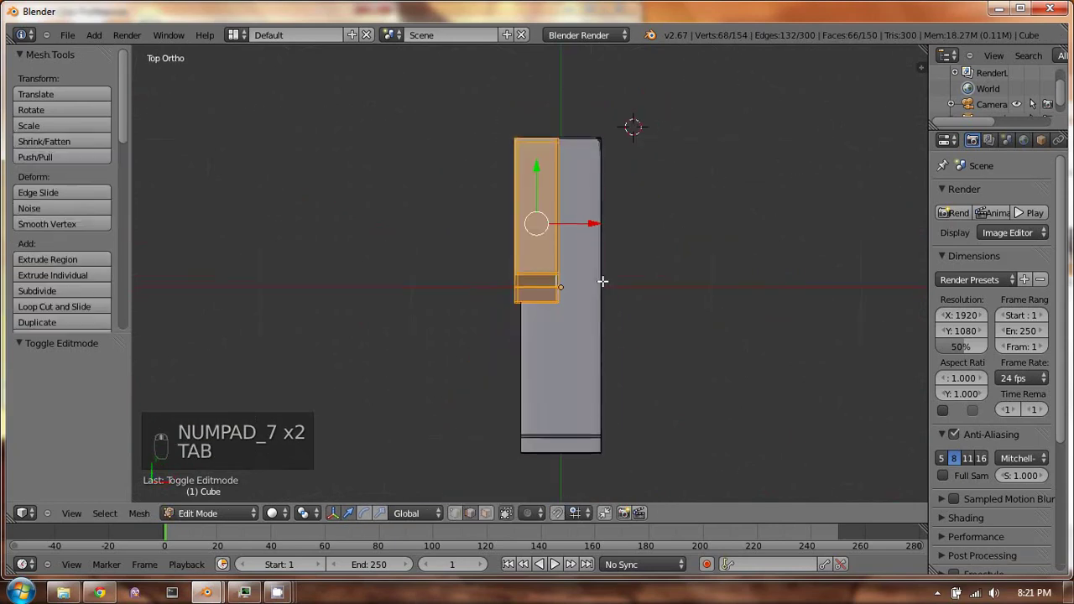
Try duplicating the base block with an offset of 0.545 along X, and delete the copy
{"action": "key", "text": "a"}
{"action": "key", "text": "a"}
{"action": "key", "text": "b"}
{"action": "left_click_drag", "start_coordinate": [583, 118], "coordinate": [652, 196]}
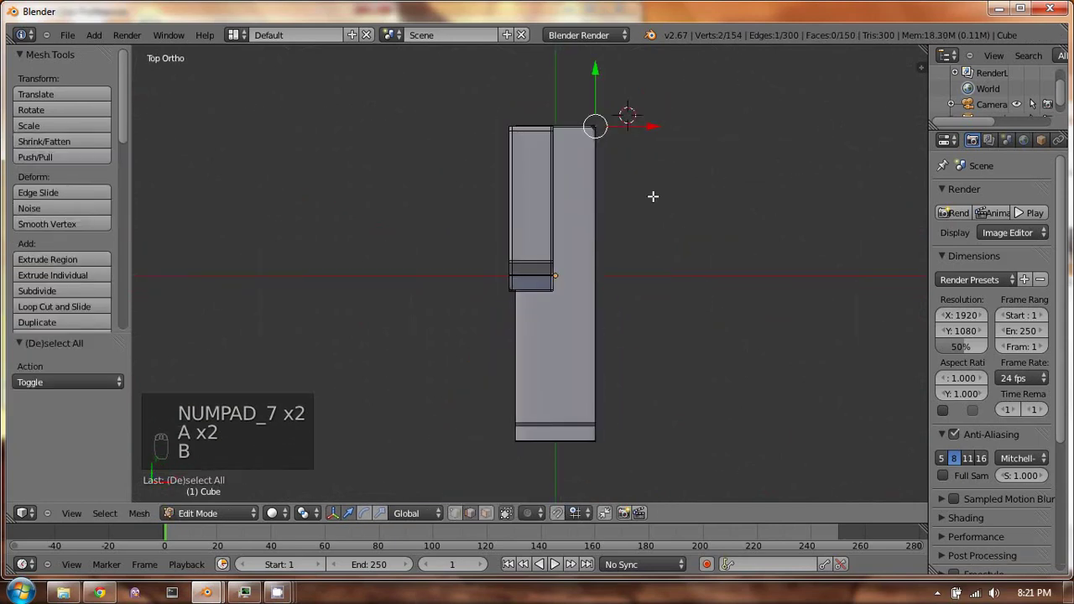
{"action": "key", "text": "ctrl+l"}
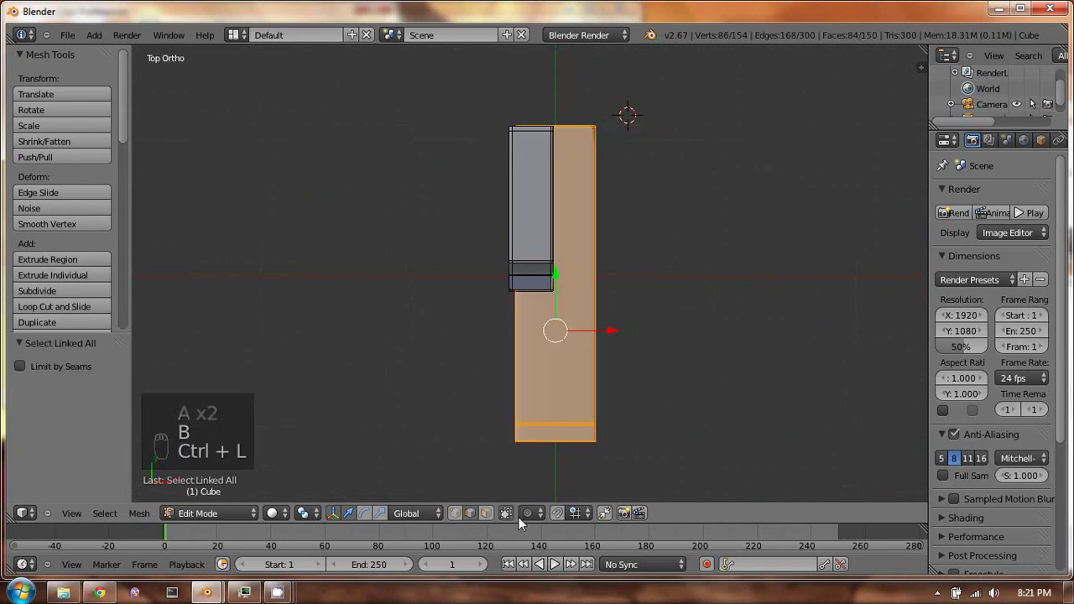
{"action": "middle_click_drag", "start_coordinate": [678, 405], "coordinate": [620, 428], "text": "shift"}
{"action": "key", "text": "shift+d"}
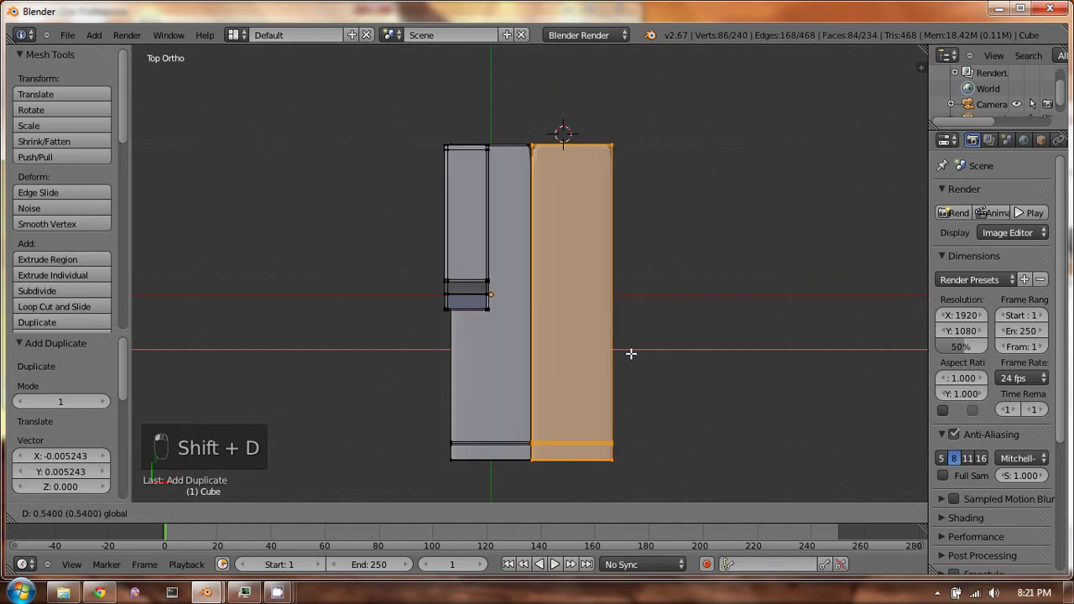
{"action": "left_click", "coordinate": [631, 353]}
{"action": "key", "text": "x"}
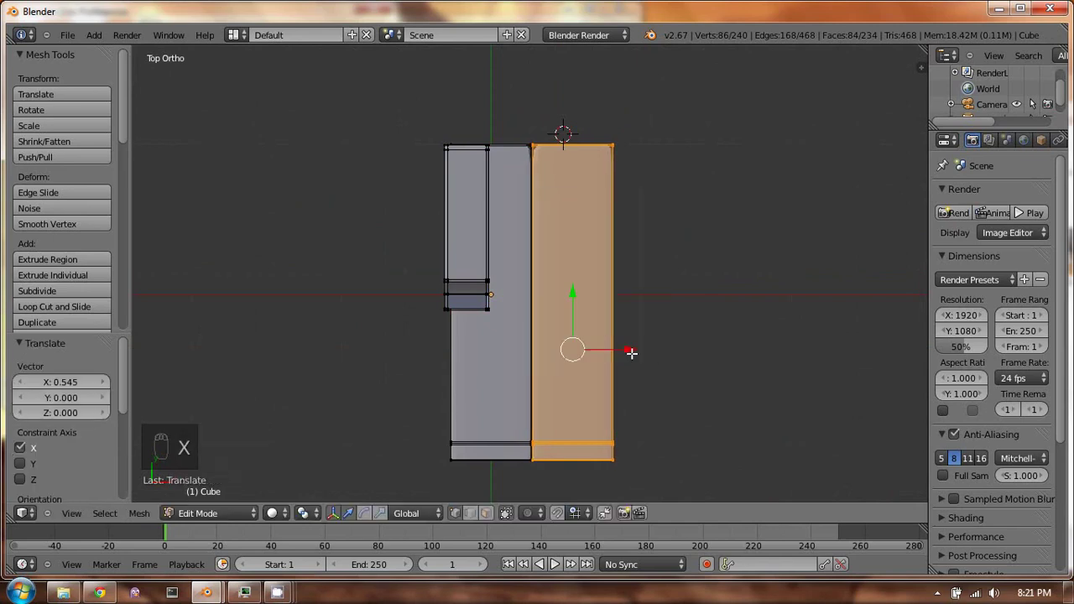
{"action": "key", "text": "x"}
{"action": "left_click", "coordinate": [588, 203]}
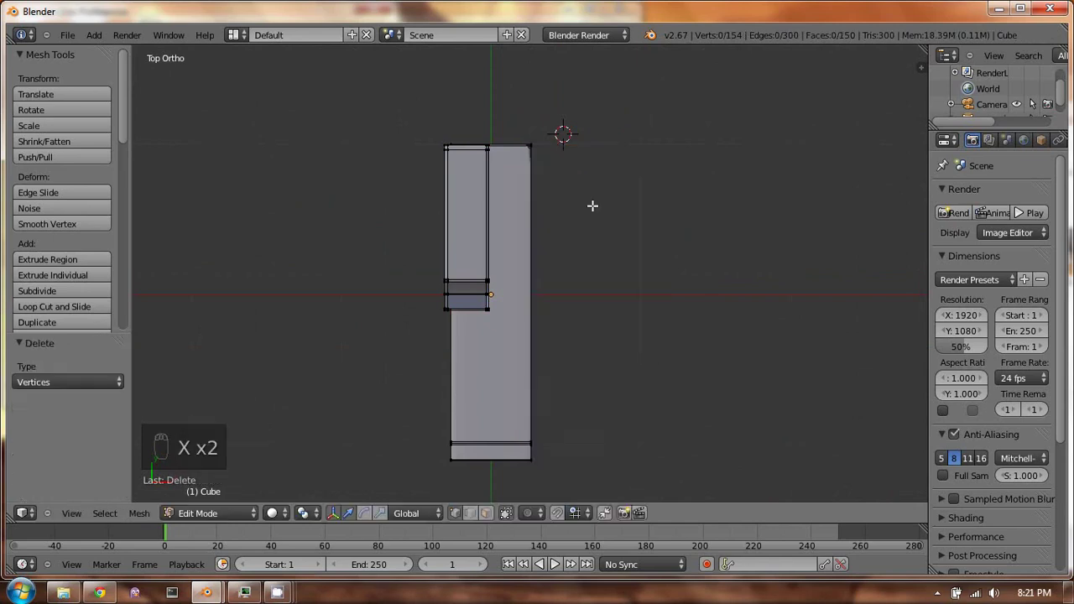
Add a lengthwise edge loop on the base block close to its side away from the upper block, at a slide factor of about 0.985
{"action": "key", "text": "a"}
{"action": "key", "text": "ctrl+r"}
{"action": "left_click", "coordinate": [533, 310]}
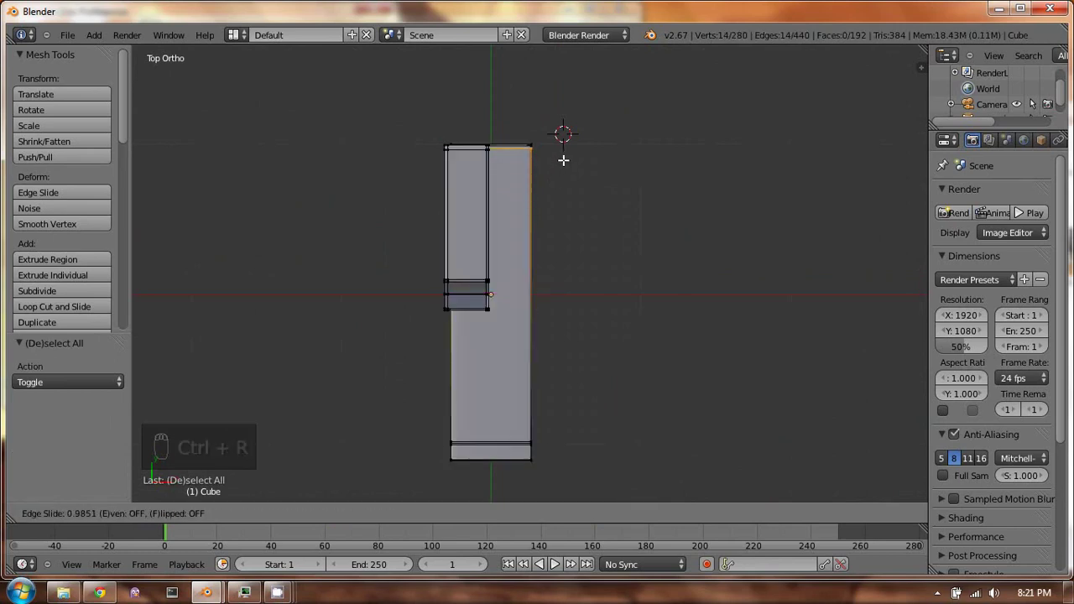
{"action": "left_click", "coordinate": [563, 160]}
{"action": "key", "text": "b"}
{"action": "key", "text": "a"}
{"action": "key", "text": "b"}
{"action": "left_click_drag", "start_coordinate": [517, 124], "coordinate": [662, 503]}
{"action": "key", "text": "ctrl+l"}
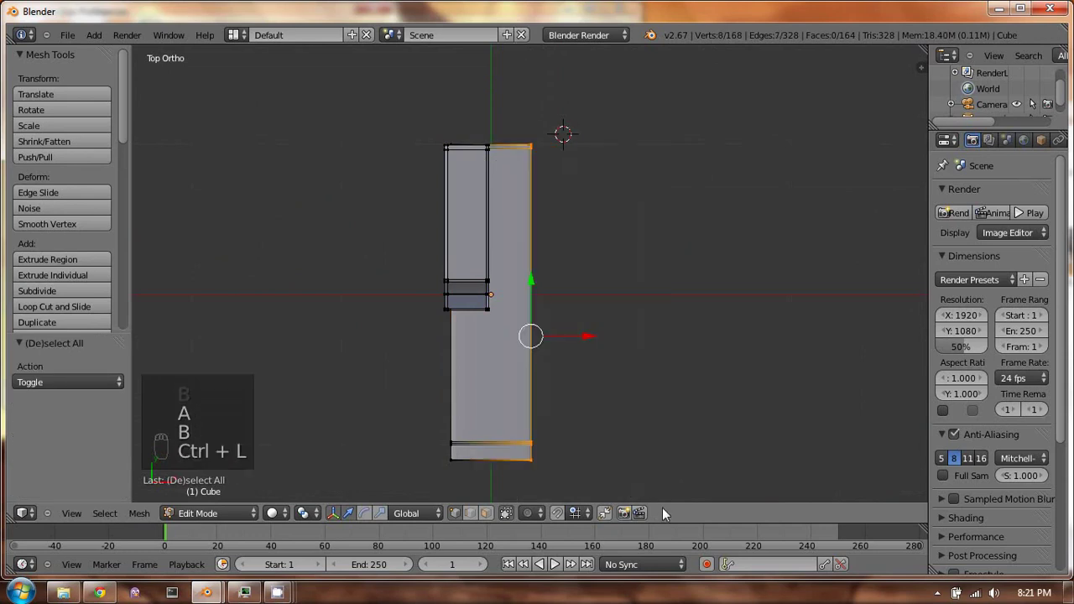
{"action": "key", "text": "ctrl+l"}
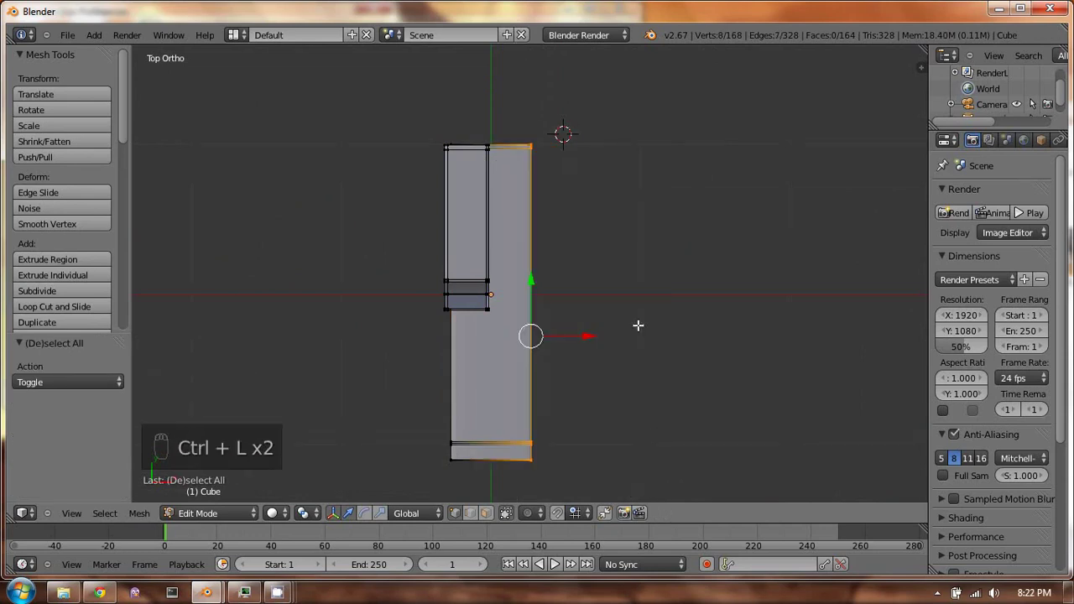
Duplicate the whole base block and place the copy directly beside the original along X
{"action": "key", "text": "a"}
{"action": "key", "text": "b"}
{"action": "left_click_drag", "start_coordinate": [523, 141], "coordinate": [637, 495]}
{"action": "key", "text": "ctrl+l"}
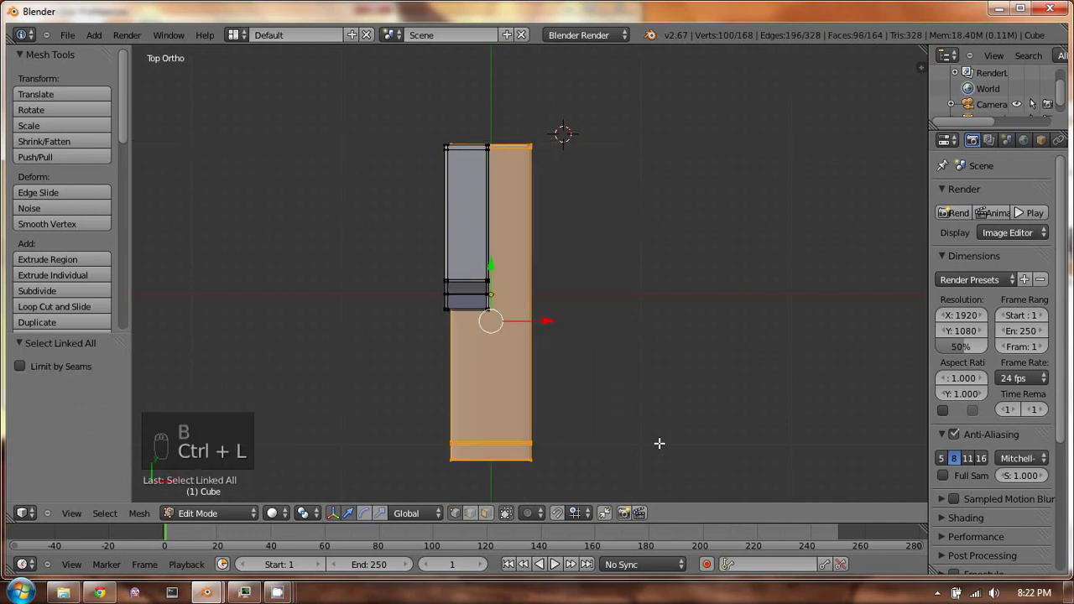
{"action": "key", "text": "shift+d"}
{"action": "right_click", "coordinate": [621, 276]}
{"action": "left_click_drag", "start_coordinate": [546, 321], "coordinate": [623, 338]}
Duplicate the newest base block three more times along X, about 0.55 apart, to make a row of five
{"action": "key", "text": "shift+d"}
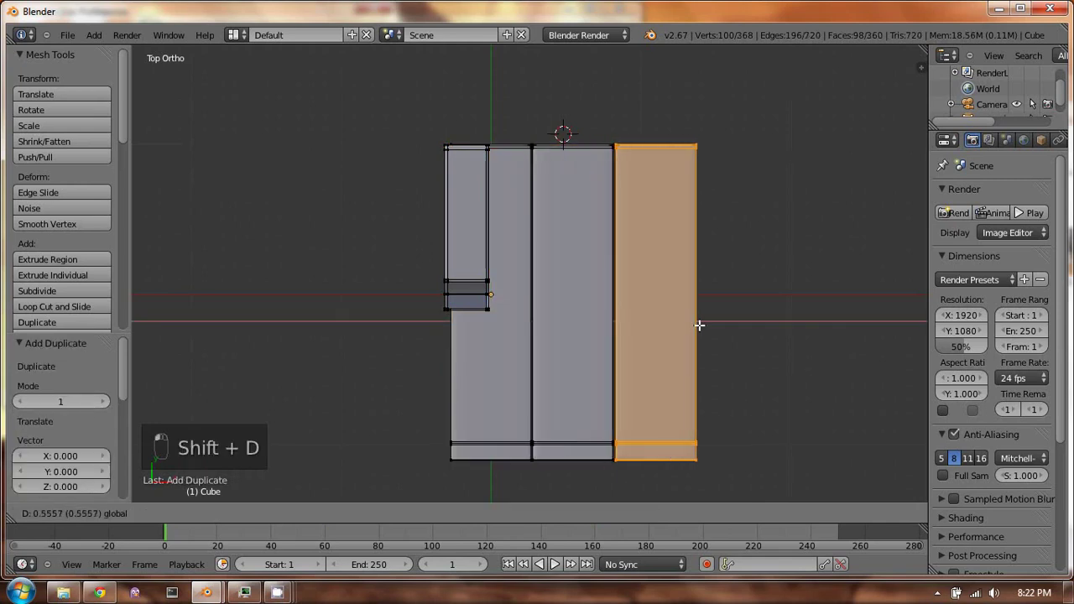
{"action": "left_click", "coordinate": [698, 324]}
{"action": "key", "text": "shift+d"}
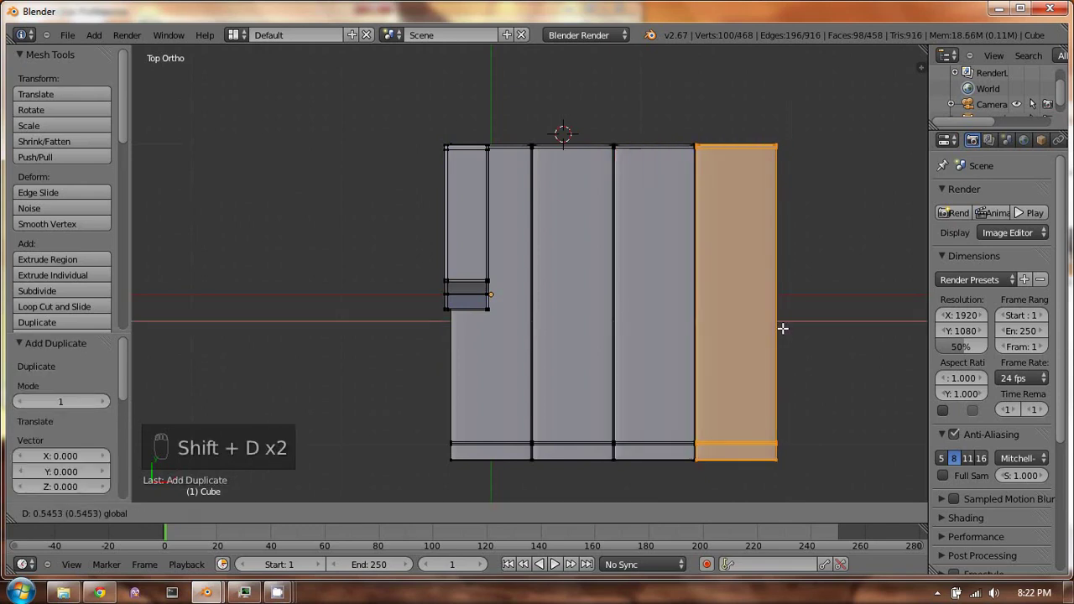
{"action": "left_click", "coordinate": [782, 329]}
{"action": "middle_click_drag", "start_coordinate": [781, 329], "coordinate": [692, 327], "text": "shift"}
{"action": "key", "text": "shift+d"}
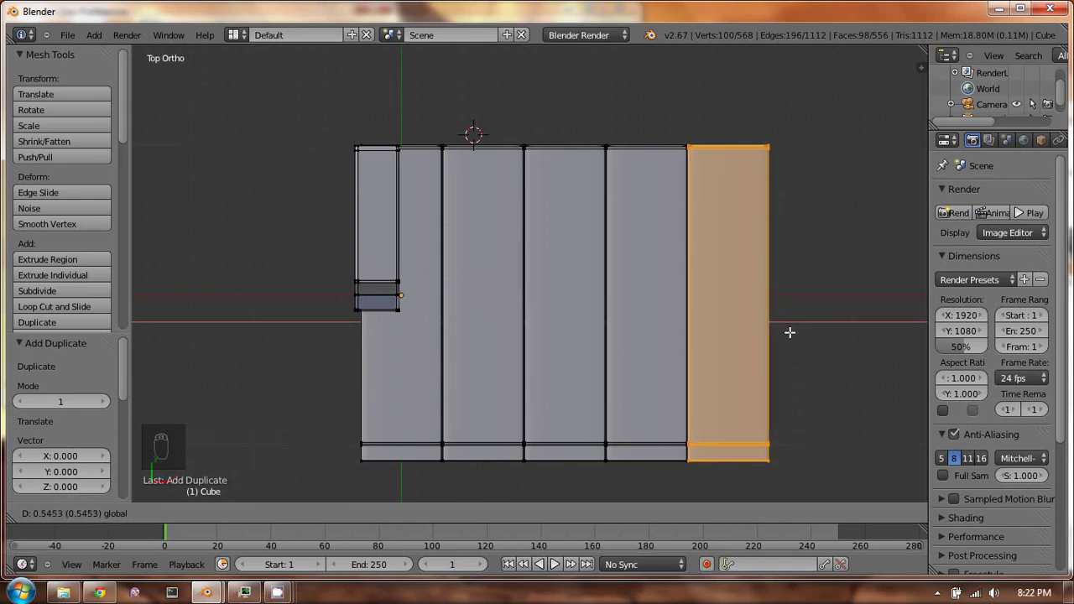
{"action": "left_click", "coordinate": [789, 333]}
Duplicate the upper block three times along X, placing the copies over the second, third and fourth seams between the base blocks
{"action": "right_click", "coordinate": [457, 307]}
{"action": "key", "text": "ctrl+l"}
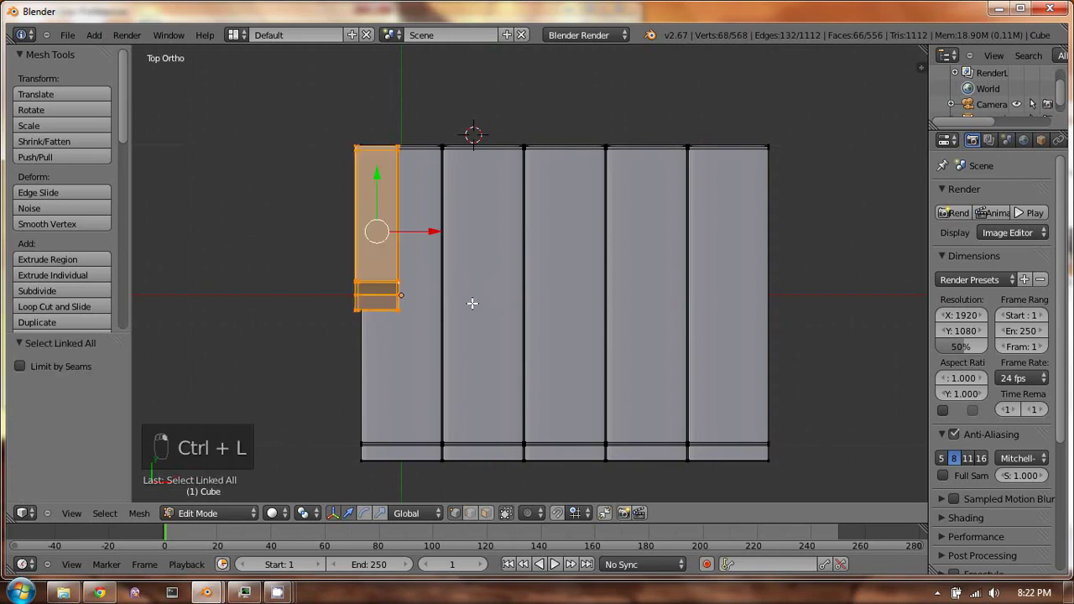
{"action": "key", "text": "shift+d"}
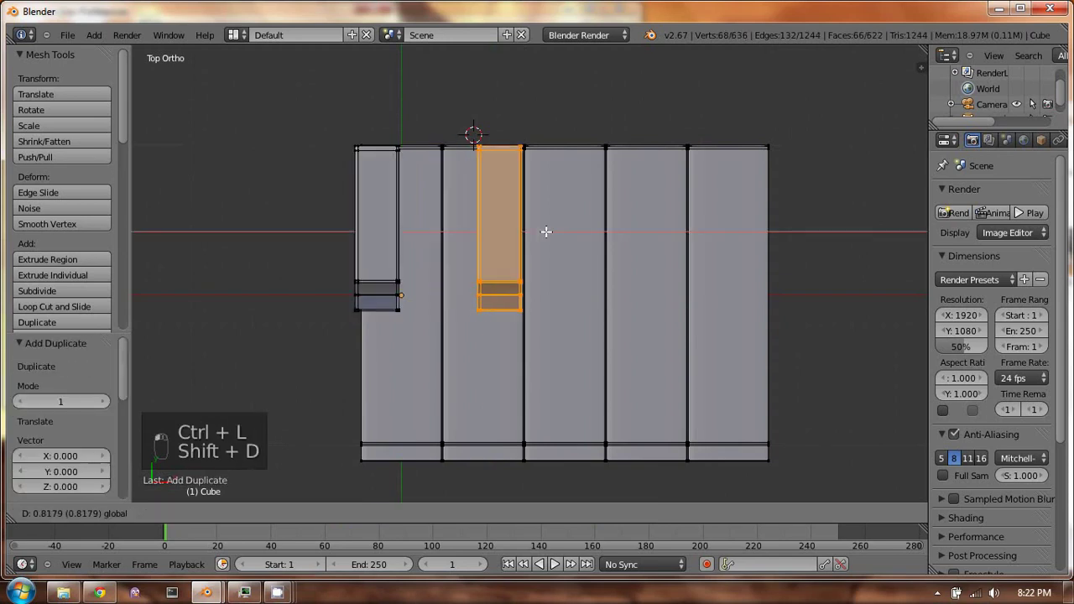
{"action": "left_click", "coordinate": [562, 230]}
{"action": "key", "text": "shift+d"}
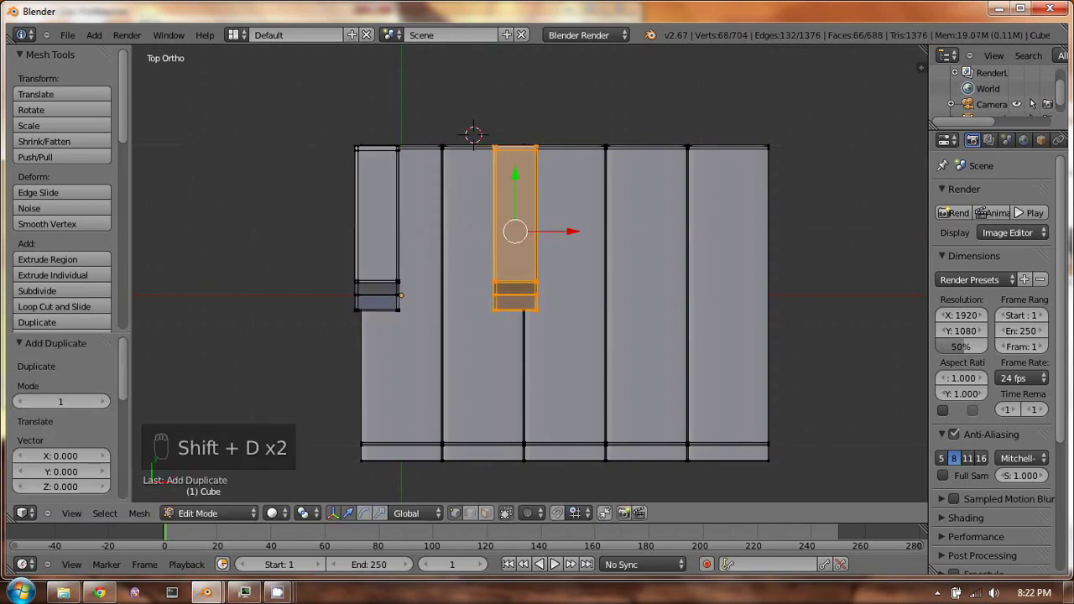
{"action": "left_click", "coordinate": [641, 243]}
{"action": "key", "text": "shift+d"}
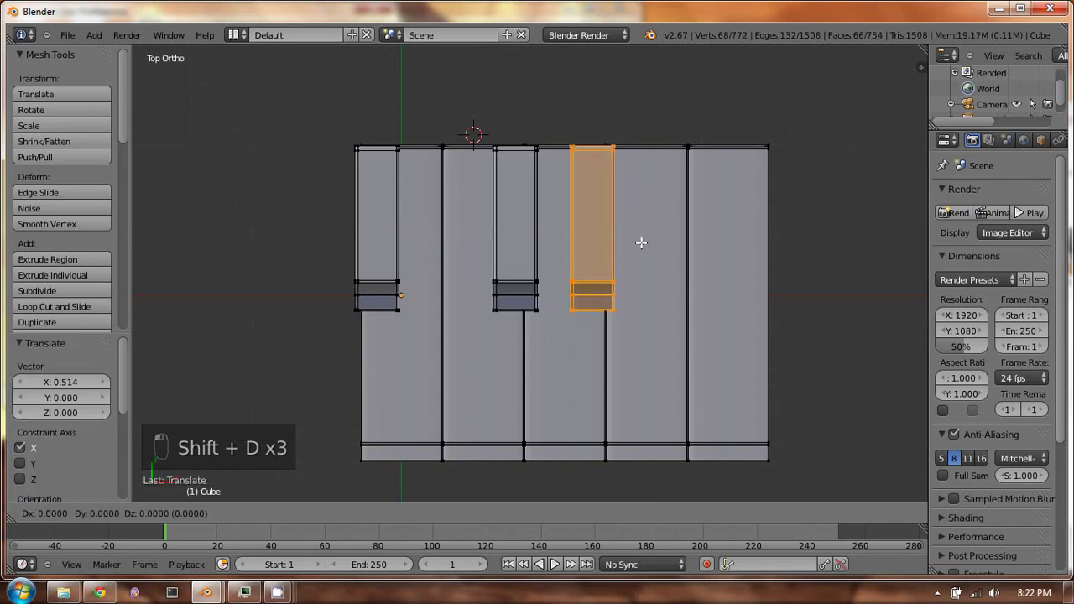
{"action": "left_click", "coordinate": [720, 240]}
Shift the third black key about 0.037 along X so it sits centred over the seam between its white keys
{"action": "right_click", "coordinate": [631, 284]}
{"action": "key", "text": "ctrl+l"}
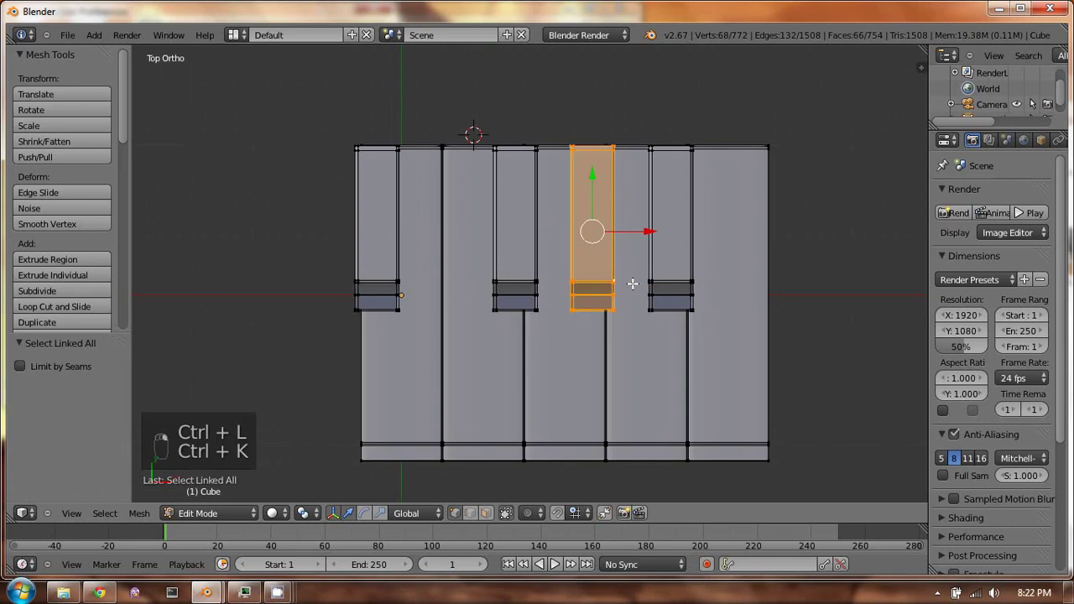
{"action": "key", "text": "g"}
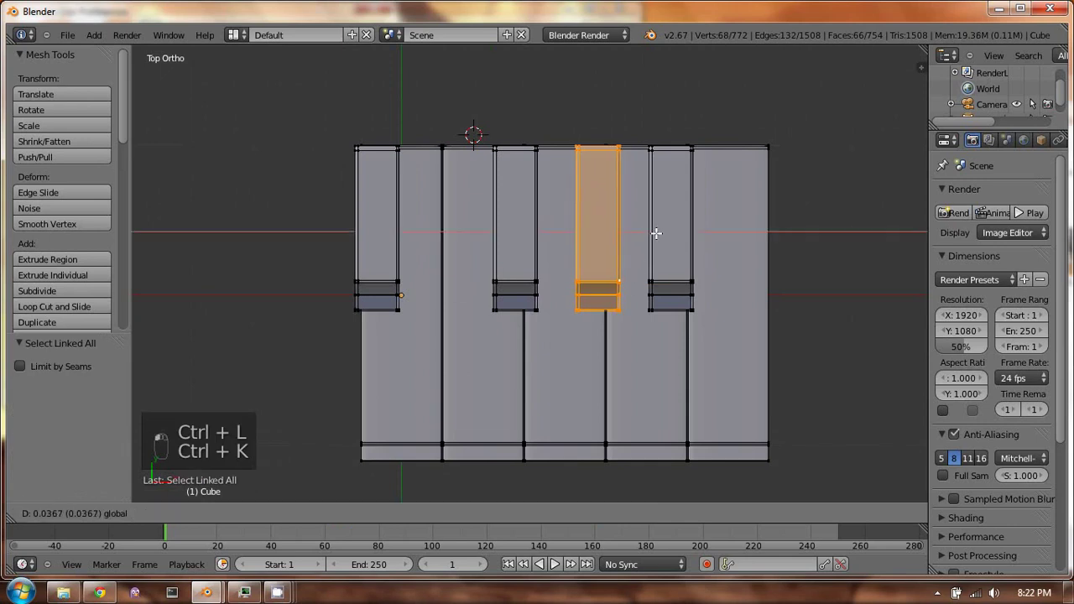
{"action": "left_click", "coordinate": [656, 233]}
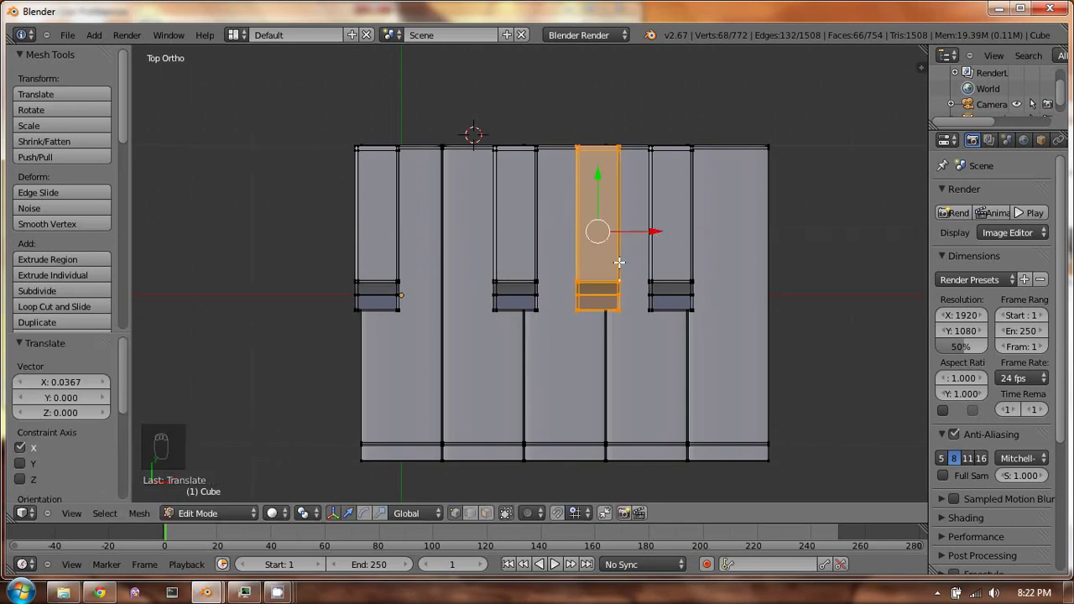
{"action": "middle_click_drag", "start_coordinate": [776, 280], "coordinate": [723, 247], "text": "shift"}
{"action": "key", "text": "a"}
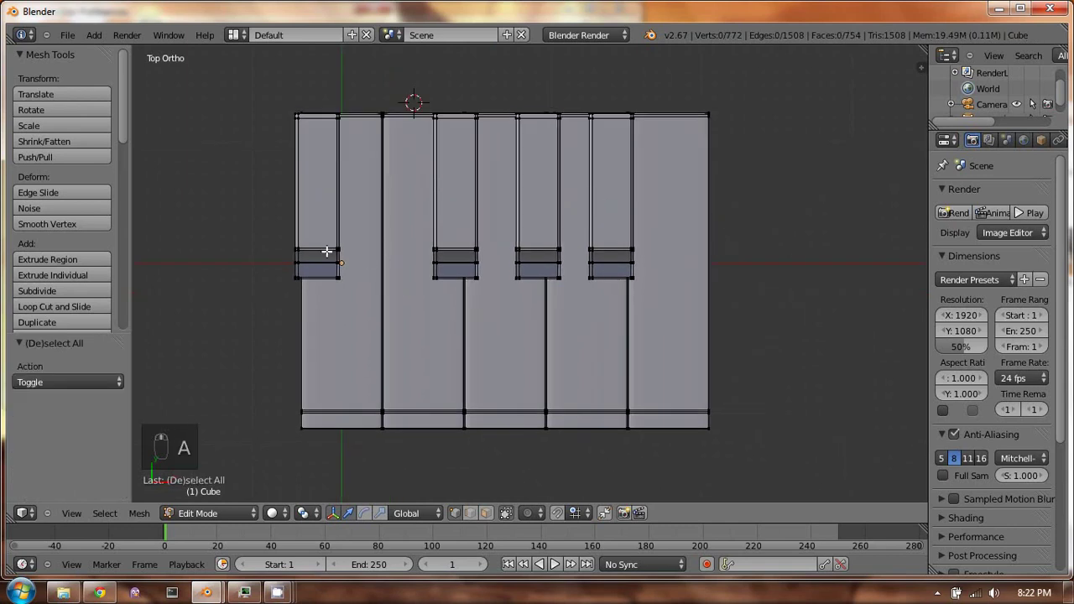
{"action": "key", "text": "a"}
{"action": "key", "text": "a"}
{"action": "right_click", "coordinate": [340, 249]}
{"action": "key", "text": "b"}
{"action": "left_click_drag", "start_coordinate": [695, 103], "coordinate": [772, 446]}
{"action": "key", "text": "ctrl+l"}
{"action": "key", "text": "shift+d"}
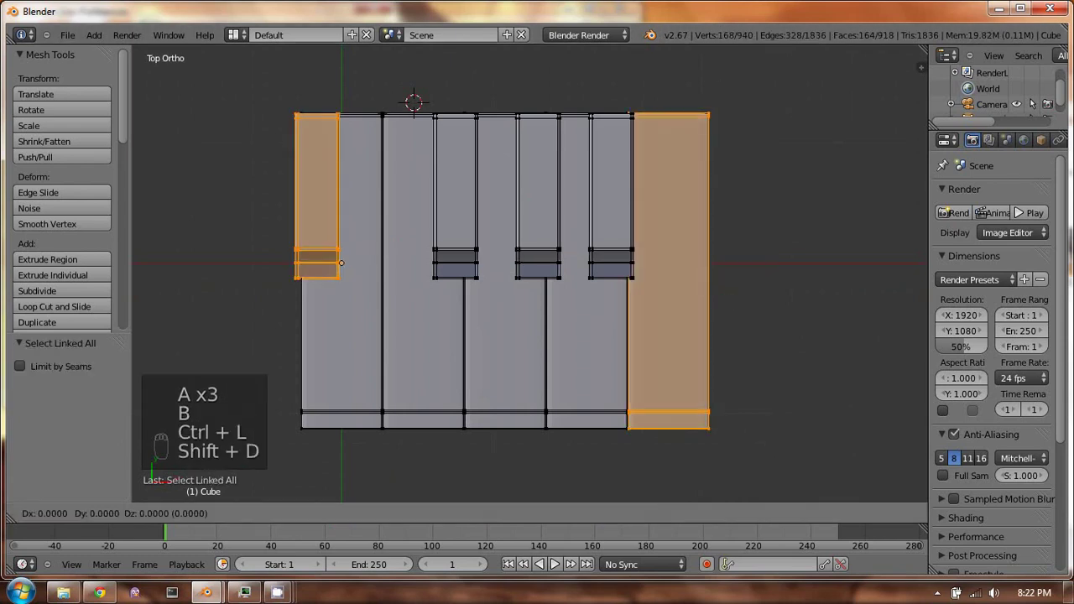
{"action": "right_click", "coordinate": [594, 269]}
{"action": "key", "text": "ctrl+z"}
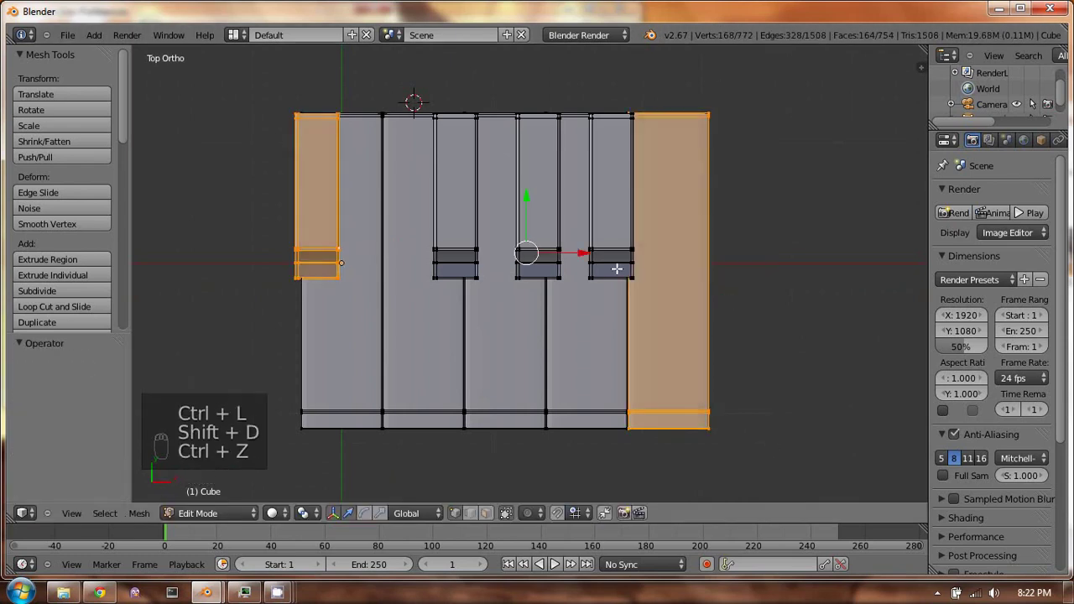
{"action": "key", "text": "ctrl+z"}
Duplicate the end white key at the +X side and place the copy directly beside it along X
{"action": "key", "text": "a"}
{"action": "key", "text": "b"}
{"action": "left_click_drag", "start_coordinate": [688, 93], "coordinate": [735, 167]}
{"action": "key", "text": "ctrl+l"}
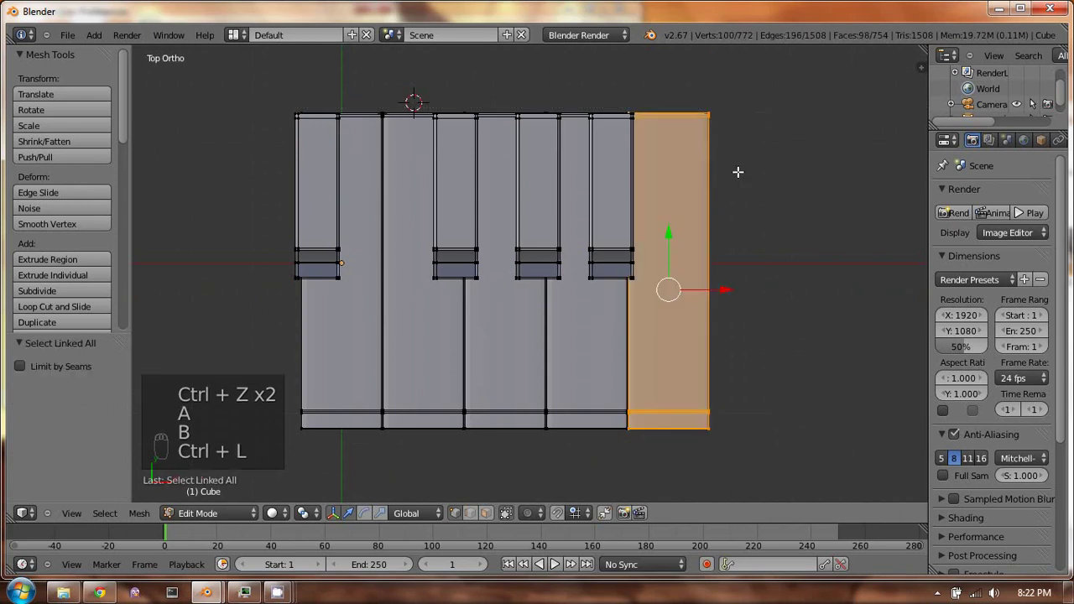
{"action": "key", "text": "shift+d"}
{"action": "middle_click", "coordinate": [801, 302]}
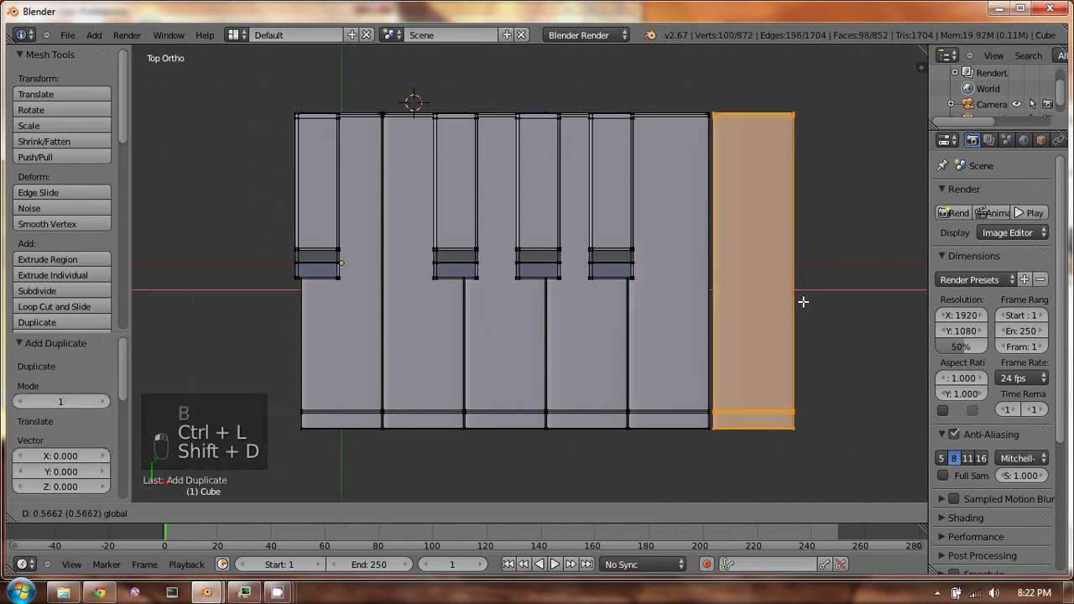
{"action": "left_click", "coordinate": [801, 302]}
Duplicate the first black key 2.732 along X, placing the copy over the seam before the newest white key
{"action": "key", "text": "a"}
{"action": "right_click", "coordinate": [338, 250]}
{"action": "key", "text": "ctrl+l"}
{"action": "key", "text": "shift+d"}
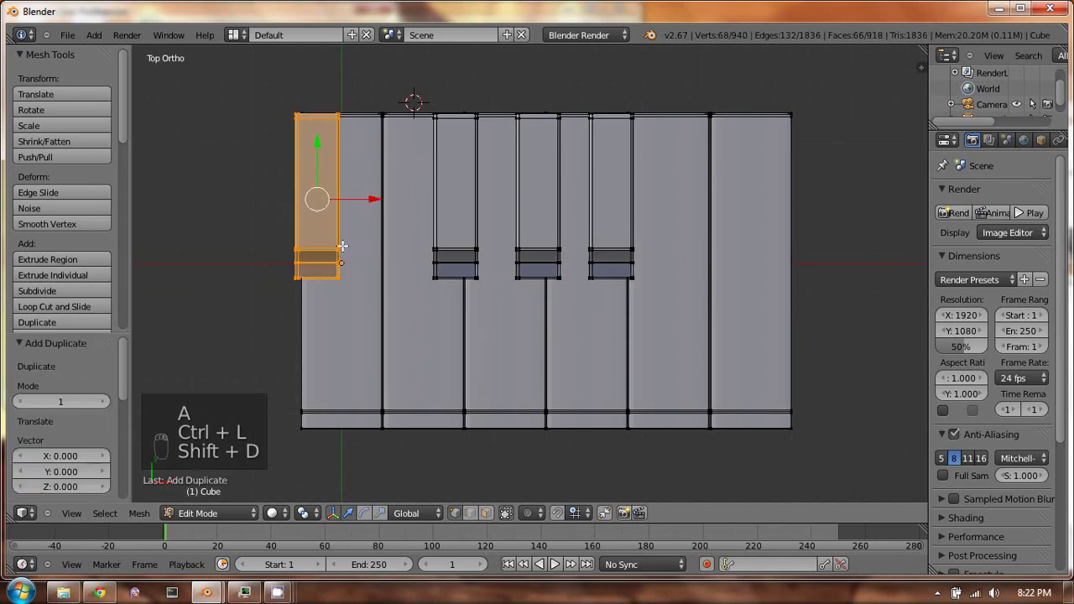
{"action": "middle_click", "coordinate": [688, 241]}
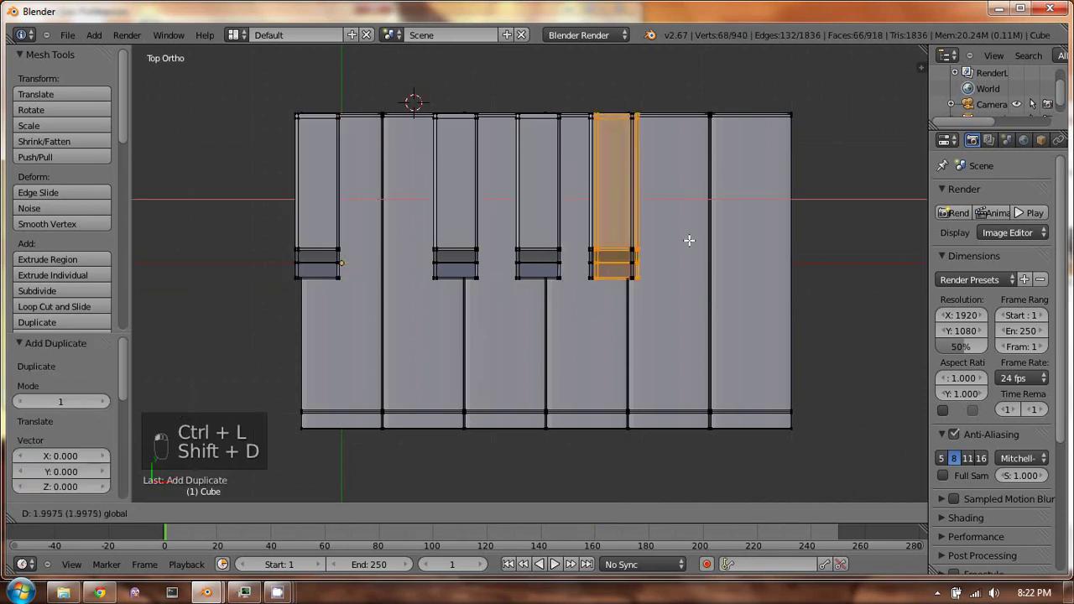
{"action": "left_click", "coordinate": [771, 260]}
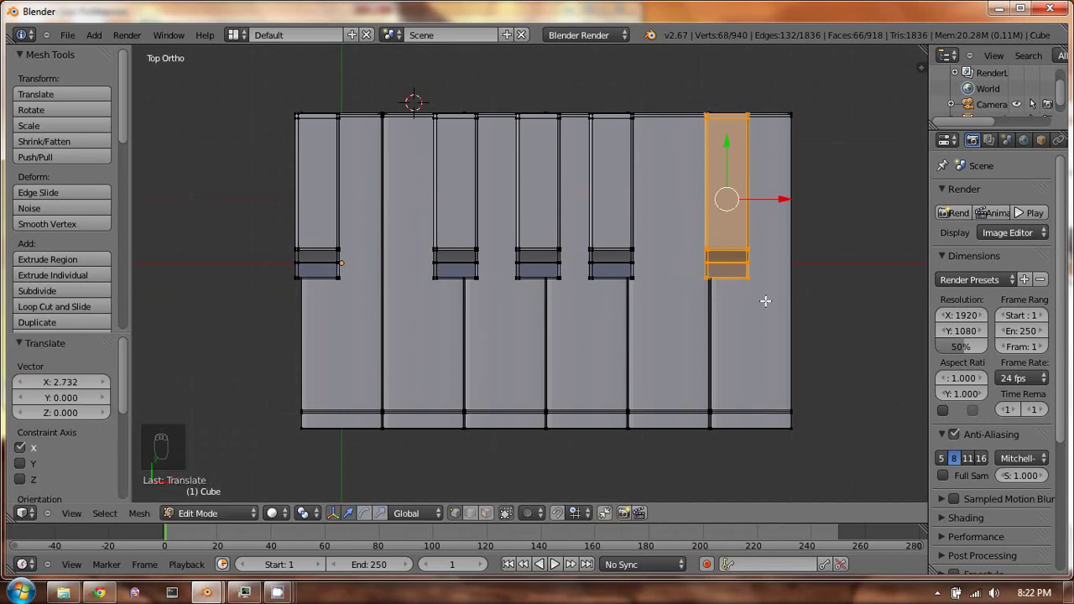
Nudge the newest white key about -0.005 along X to tighten it against its neighbour
{"action": "key", "text": "a"}
{"action": "key", "text": "b"}
{"action": "left_click_drag", "start_coordinate": [789, 108], "coordinate": [821, 176]}
{"action": "key", "text": "ctrl+l"}
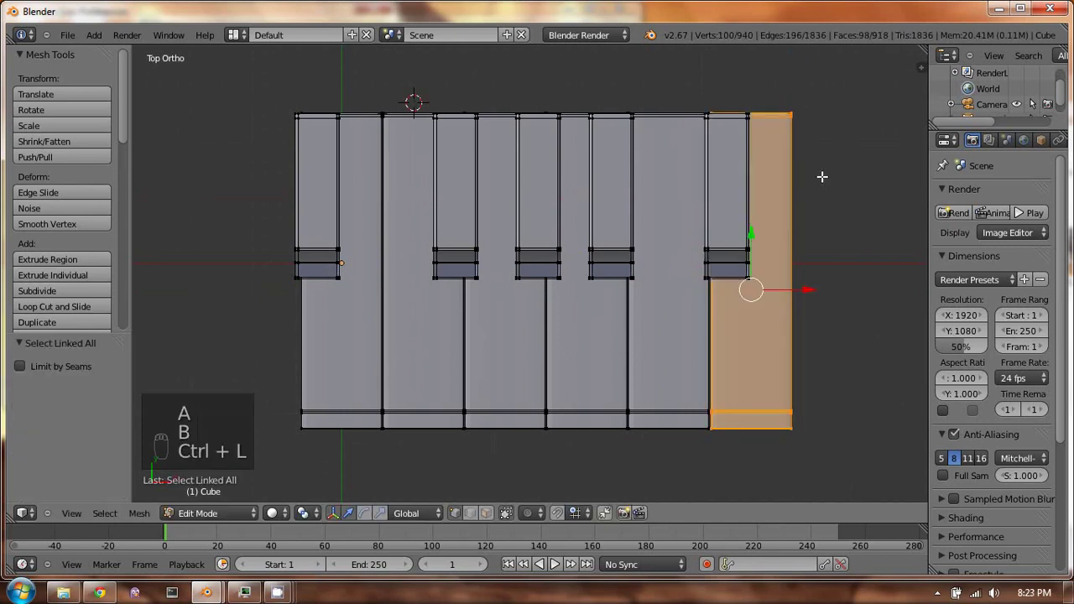
{"action": "left_click_drag", "start_coordinate": [799, 288], "coordinate": [802, 288]}
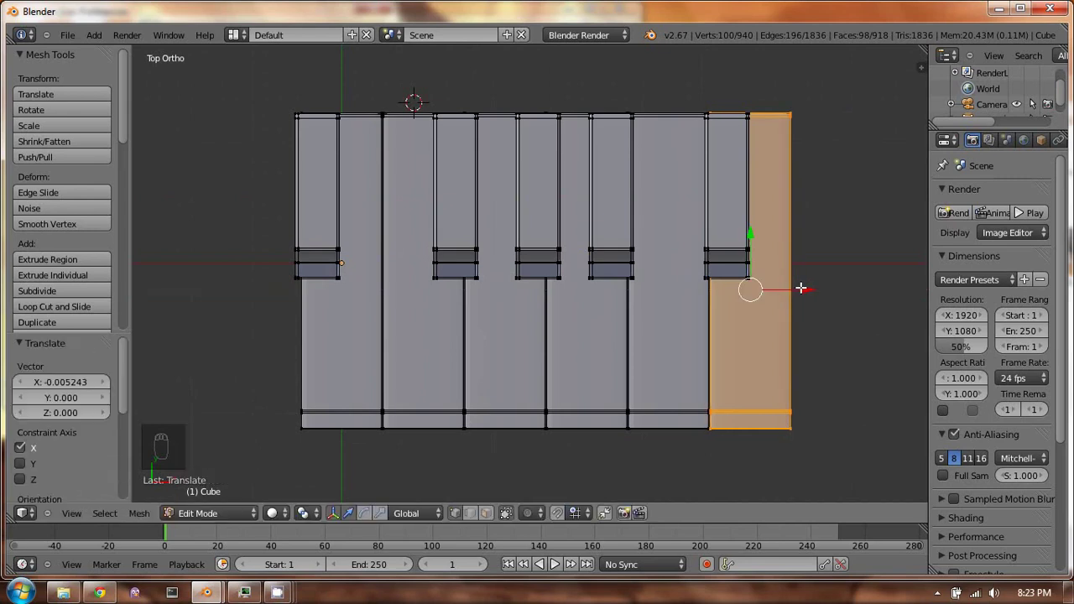
Move the whole first black key about -0.052 along X so it overhangs the outer edge of the first white key
{"action": "right_click", "coordinate": [296, 247]}
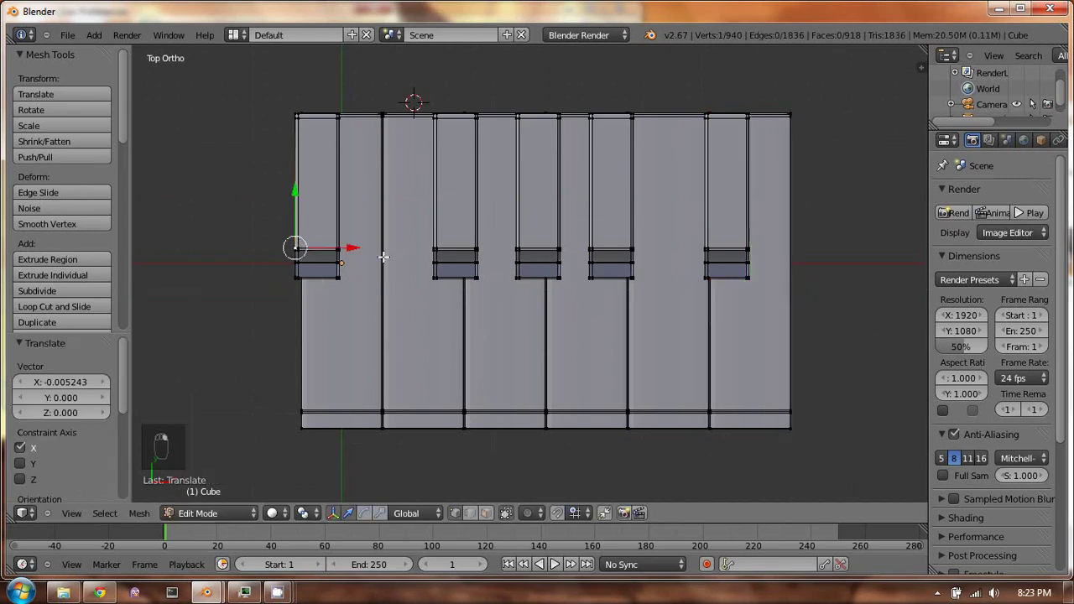
{"action": "key", "text": "ctrl+l"}
{"action": "key", "text": "g"}
{"action": "key", "text": "x"}
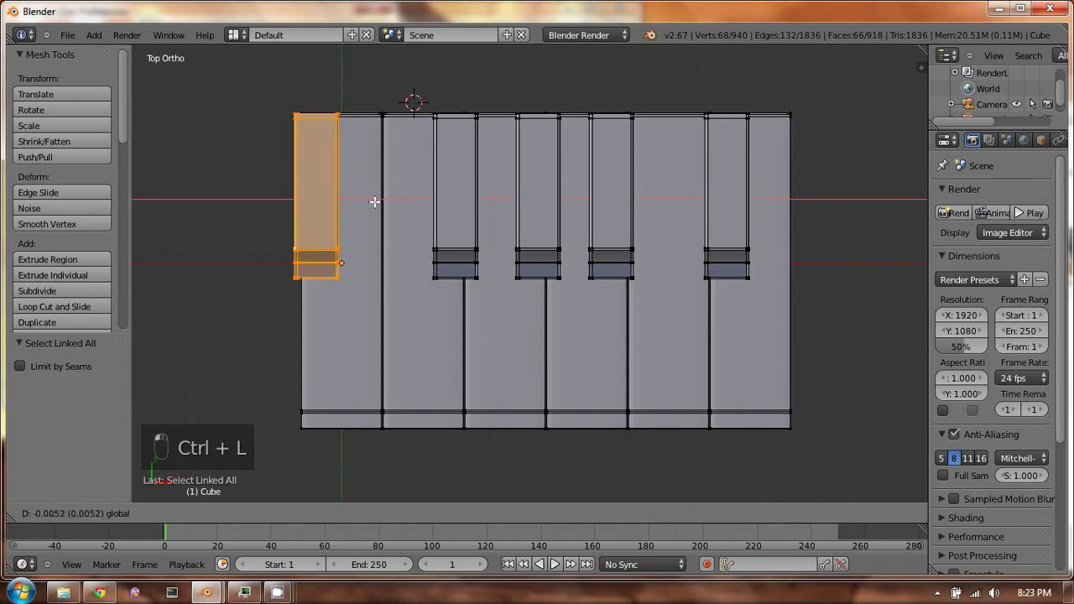
{"action": "left_click", "coordinate": [368, 203]}
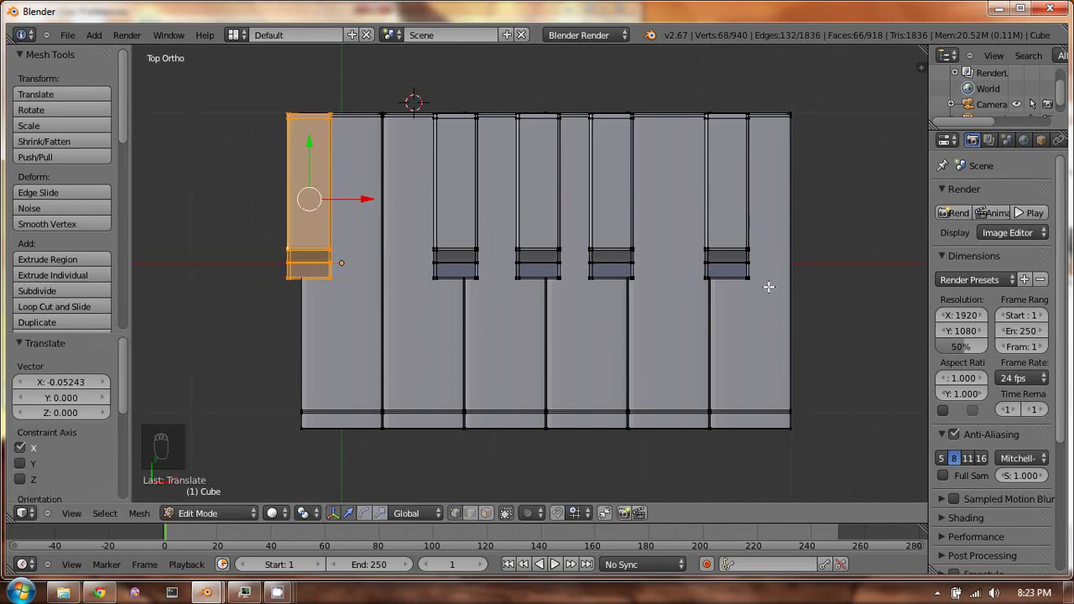
Return to Object Mode and save the scene over pianotut.blend in the Documents folder
{"action": "scroll", "coordinate": [659, 238], "scroll_direction": "down", "scroll_amount": 1}
{"action": "middle_click_drag", "start_coordinate": [635, 240], "coordinate": [629, 202]}
{"action": "key", "text": "Tab"}
{"action": "middle_click_drag", "start_coordinate": [657, 236], "coordinate": [614, 273]}
{"action": "key", "text": "ctrl+s"}
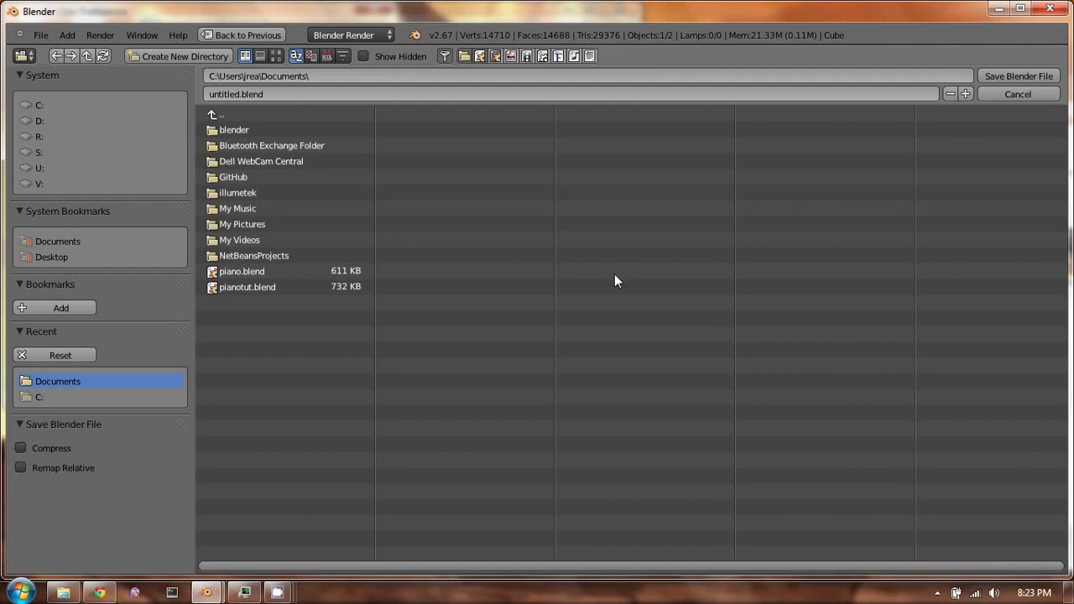
{"action": "type", "text": "pa"}
{"action": "key", "text": "Return"}
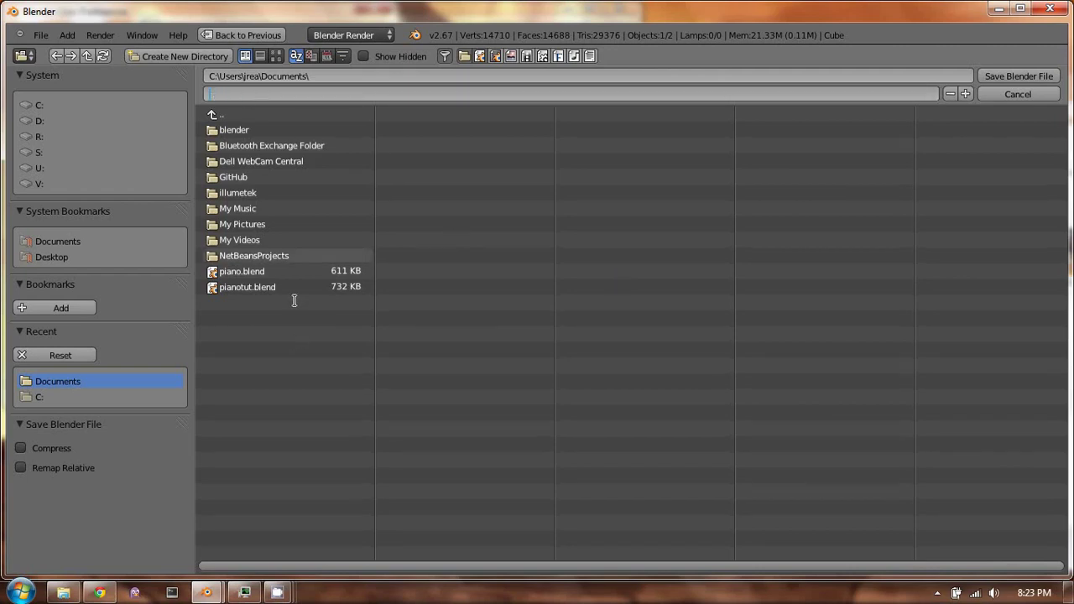
{"action": "left_click", "coordinate": [250, 289]}
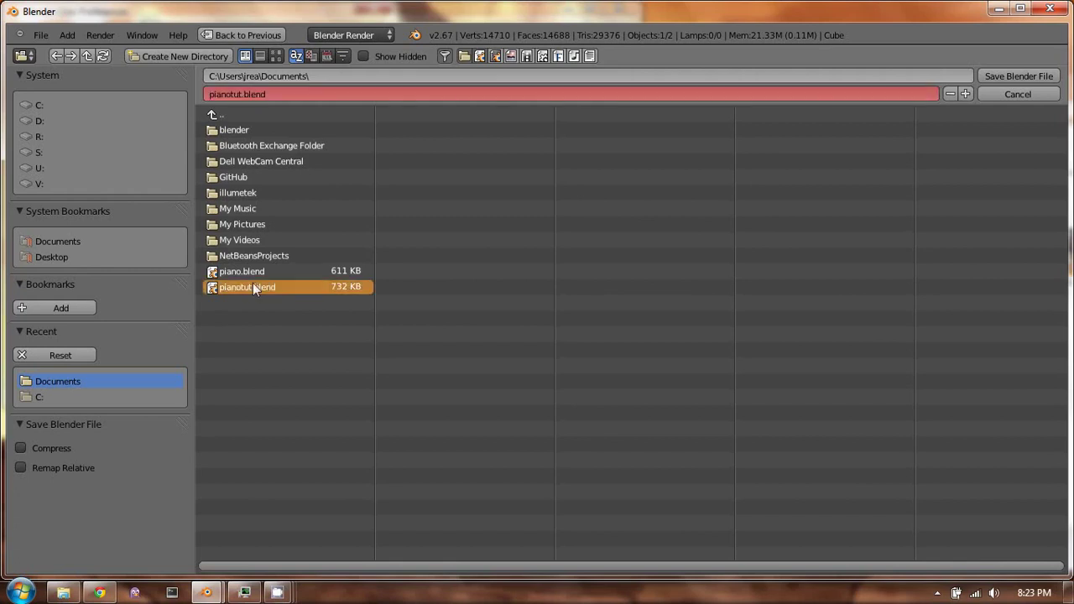
{"action": "left_click", "coordinate": [1037, 75]}
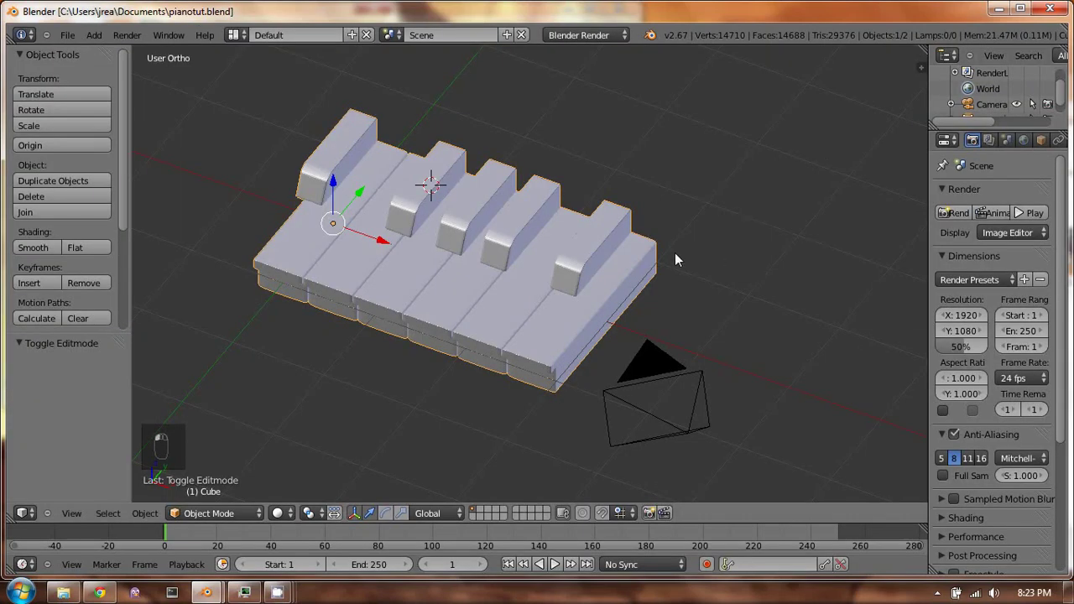
Add an Array modifier to the keyboard section after its Subdivision Surface modifier
{"action": "middle_click_drag", "start_coordinate": [650, 250], "coordinate": [763, 246]}
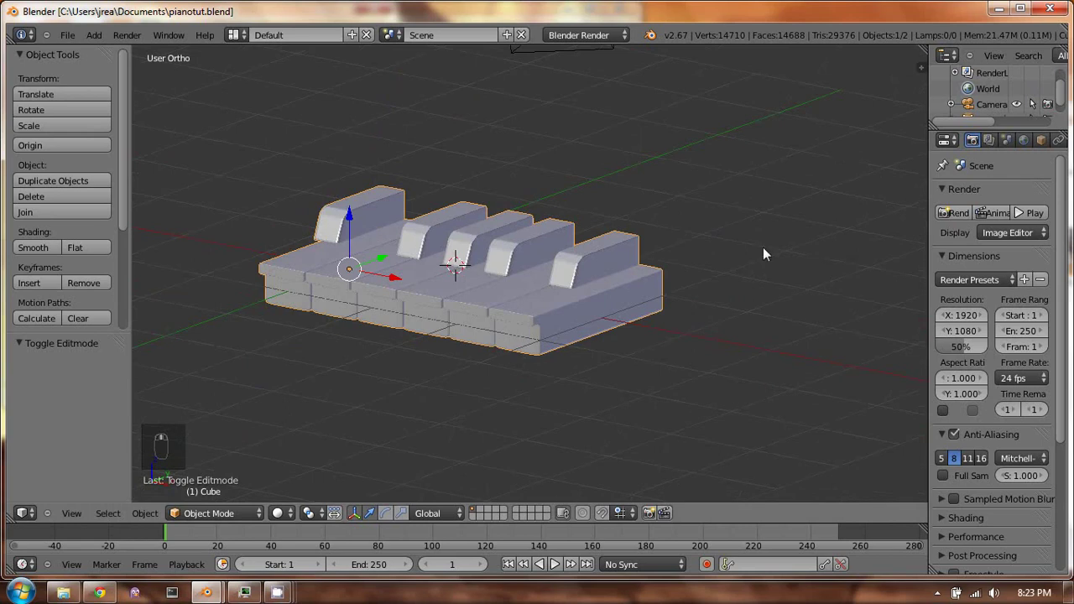
{"action": "scroll", "coordinate": [1008, 141], "scroll_direction": "down", "scroll_amount": 4}
{"action": "left_click", "coordinate": [1003, 139]}
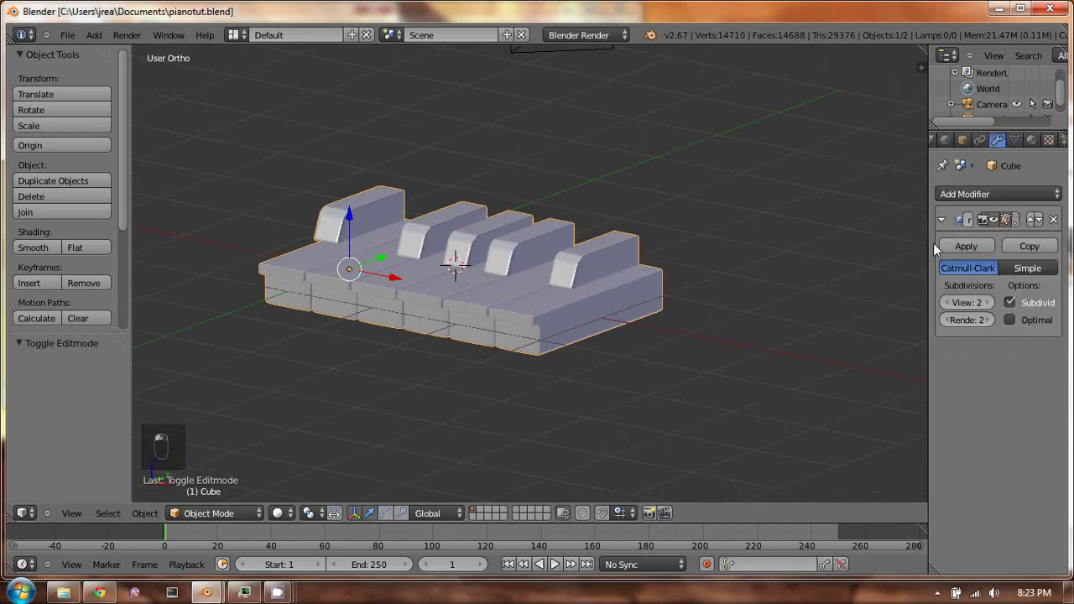
{"action": "left_click", "coordinate": [992, 192]}
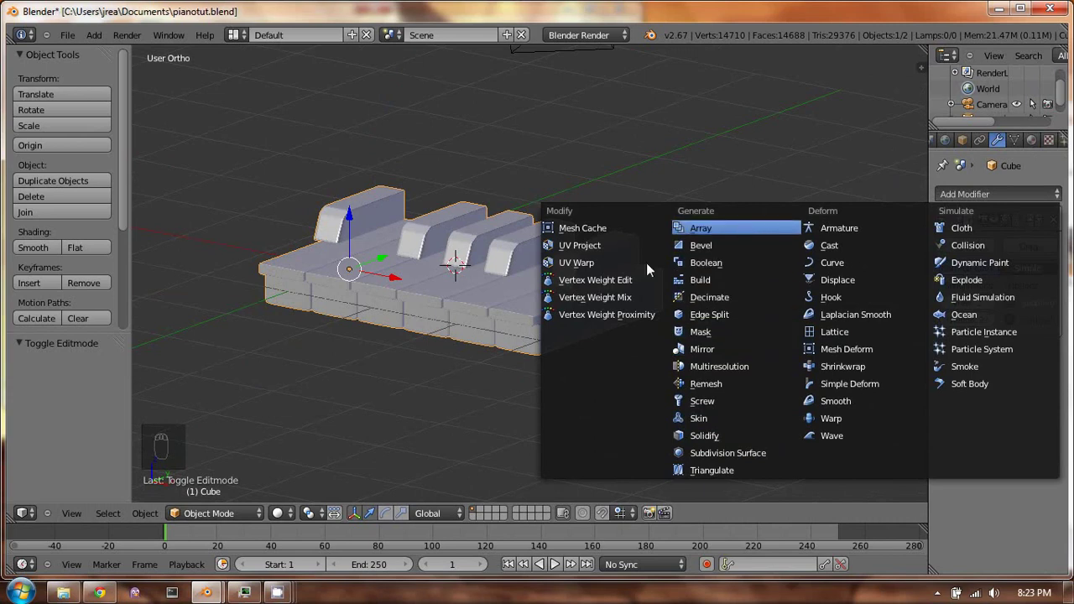
{"action": "left_click", "coordinate": [701, 228]}
Set the array's relative X offset to 0.975 to close the gap between the repeated key sections
{"action": "middle_click_drag", "start_coordinate": [644, 307], "coordinate": [652, 347]}
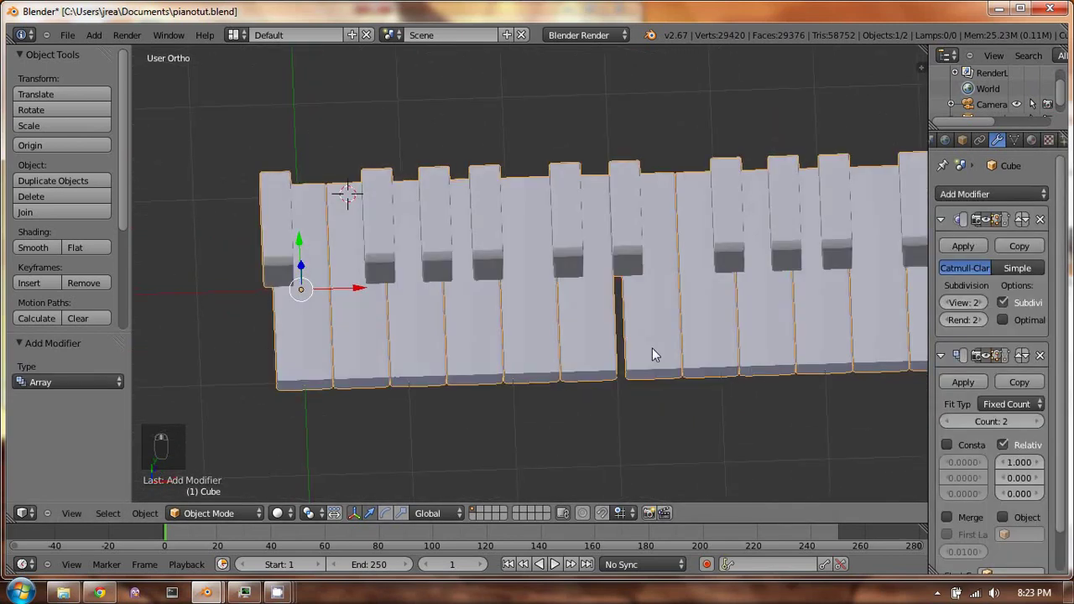
{"action": "key", "text": "KP_7"}
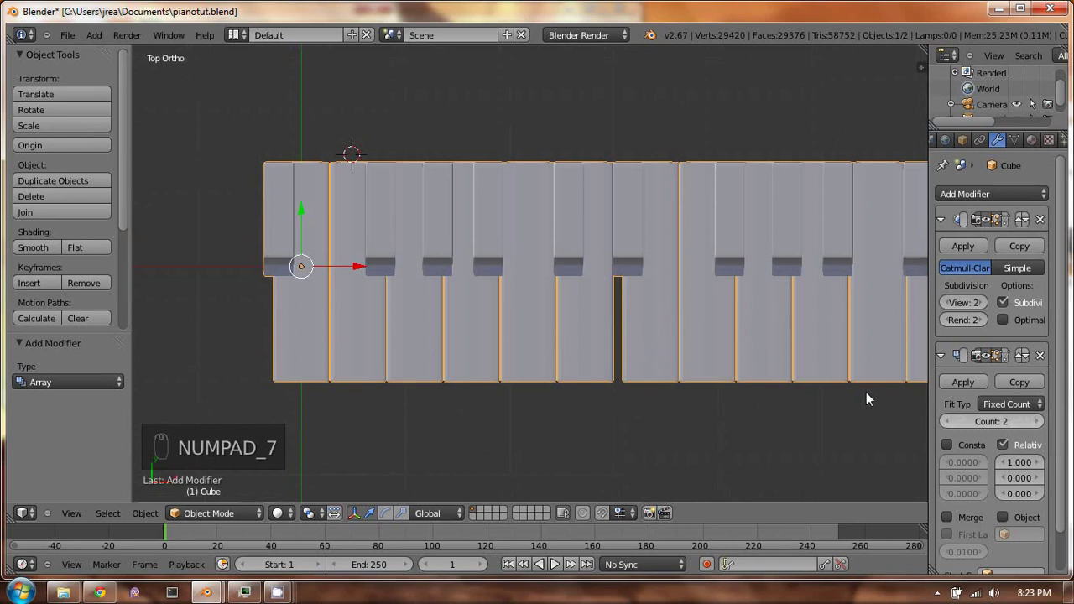
{"action": "middle_click_drag", "start_coordinate": [773, 358], "coordinate": [675, 346], "text": "shift"}
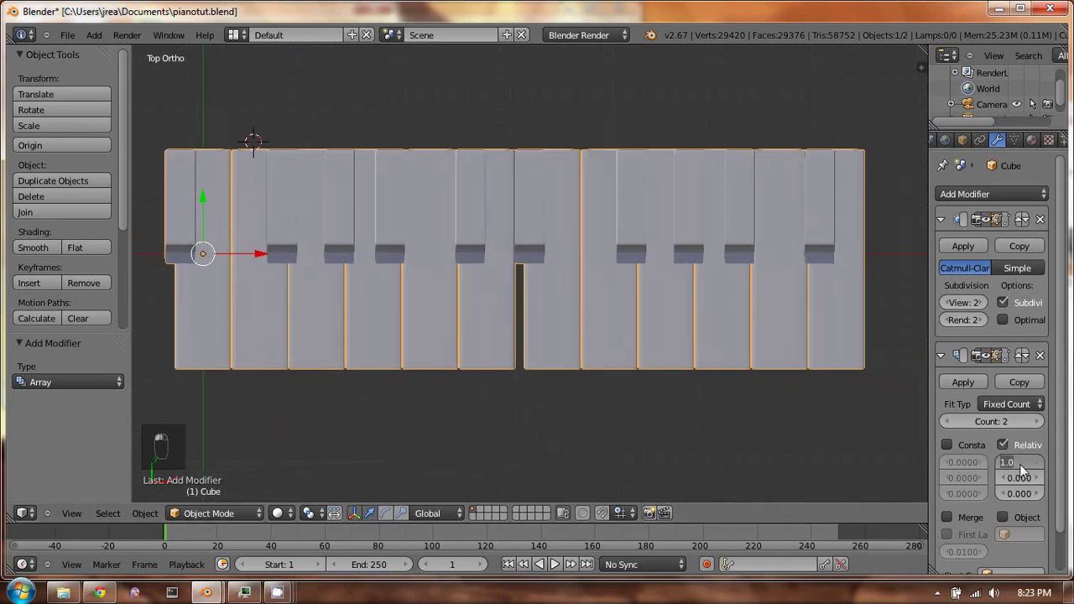
{"action": "key", "text": "Return"}
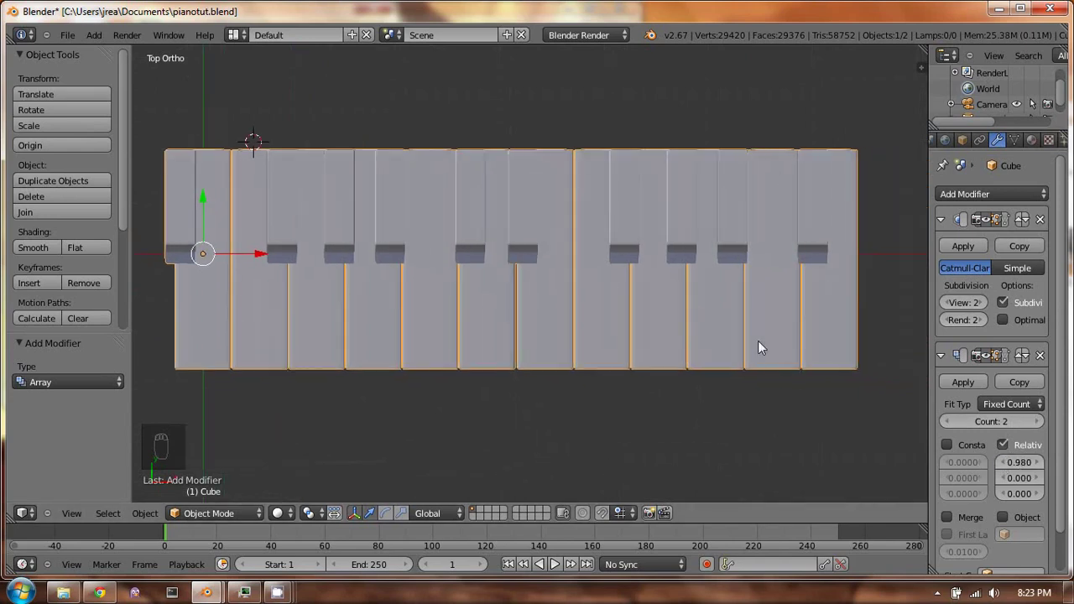
{"action": "scroll", "coordinate": [586, 285], "scroll_direction": "up", "scroll_amount": 3}
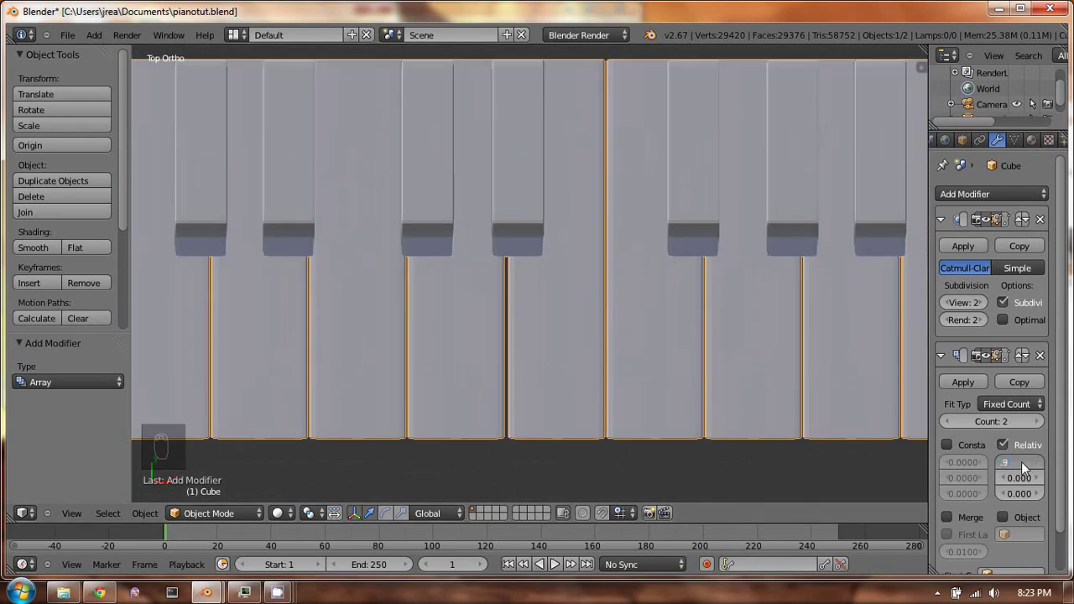
{"action": "key", "text": "Return"}
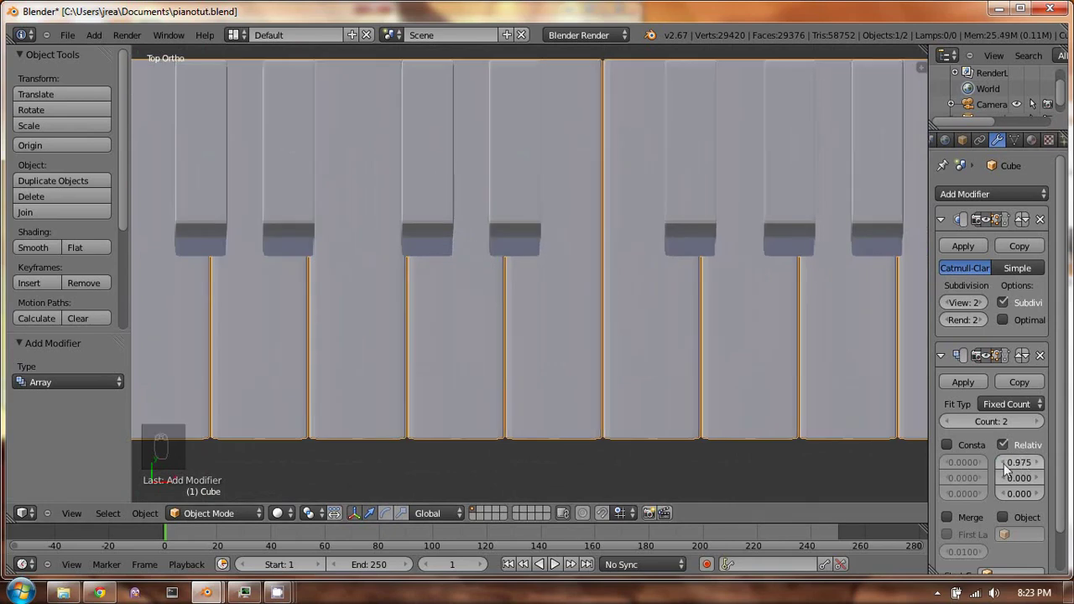
Raise the array's count to 4 to extend the keyboard
{"action": "middle_click_drag", "start_coordinate": [515, 285], "coordinate": [516, 224]}
{"action": "scroll", "coordinate": [516, 275], "scroll_direction": "down", "scroll_amount": 5}
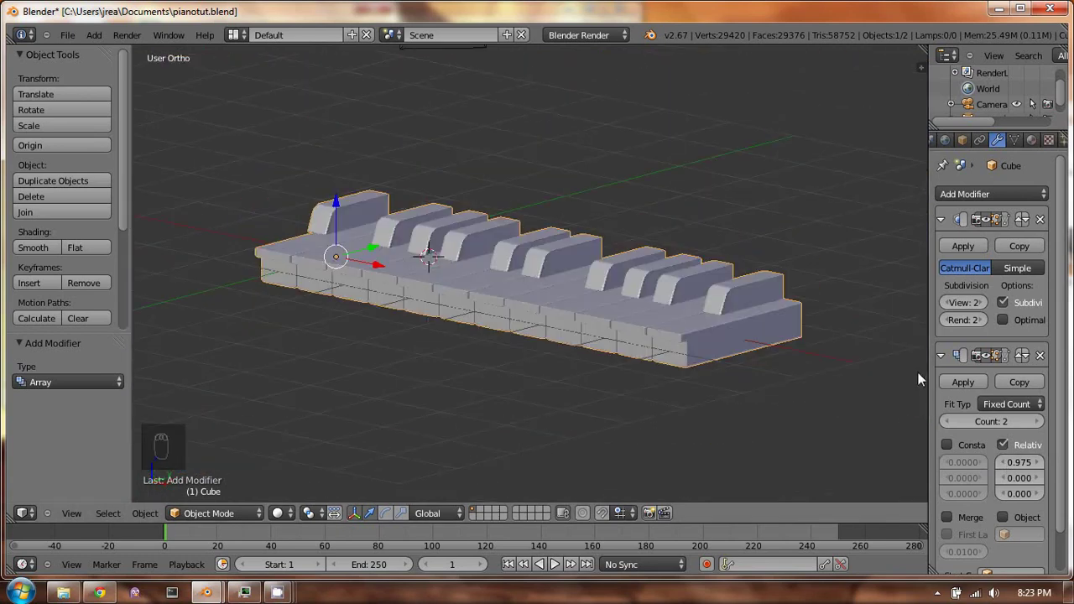
{"action": "left_click", "coordinate": [1039, 422]}
{"action": "scroll", "coordinate": [546, 299], "scroll_direction": "down", "scroll_amount": 3}
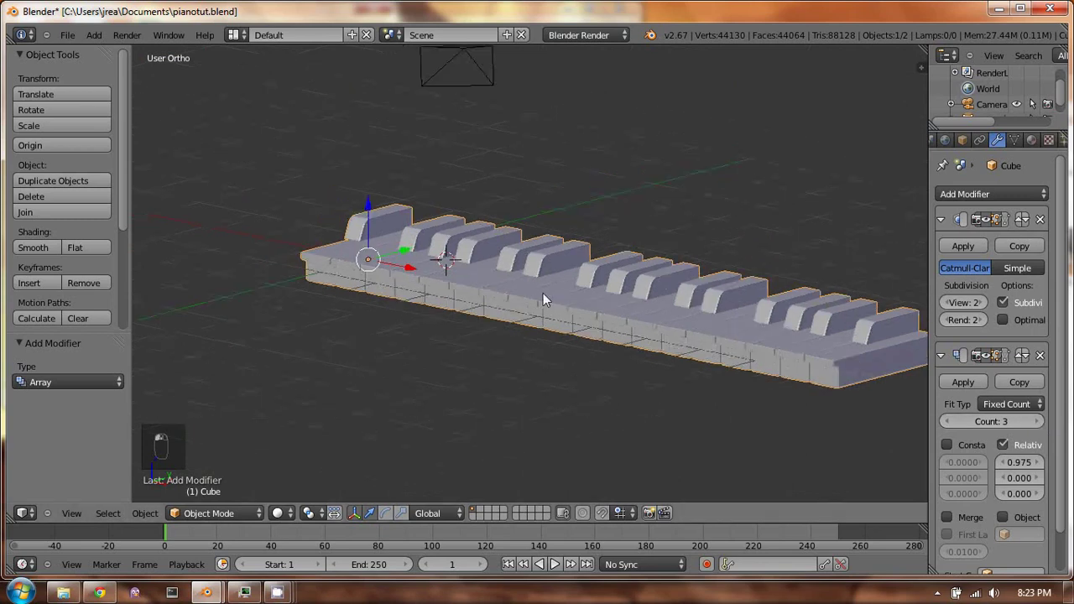
{"action": "left_click", "coordinate": [1038, 422]}
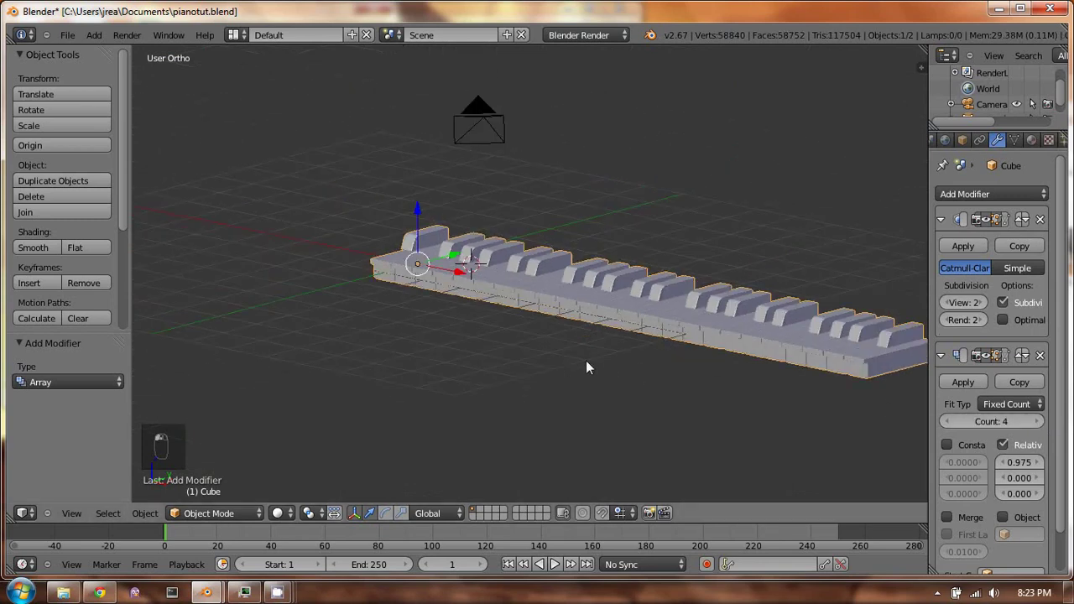
Move the arrayed keyboard along X by about -7 and another -0.77 to bring it across the scene centre
{"action": "left_click_drag", "start_coordinate": [453, 275], "coordinate": [189, 225]}
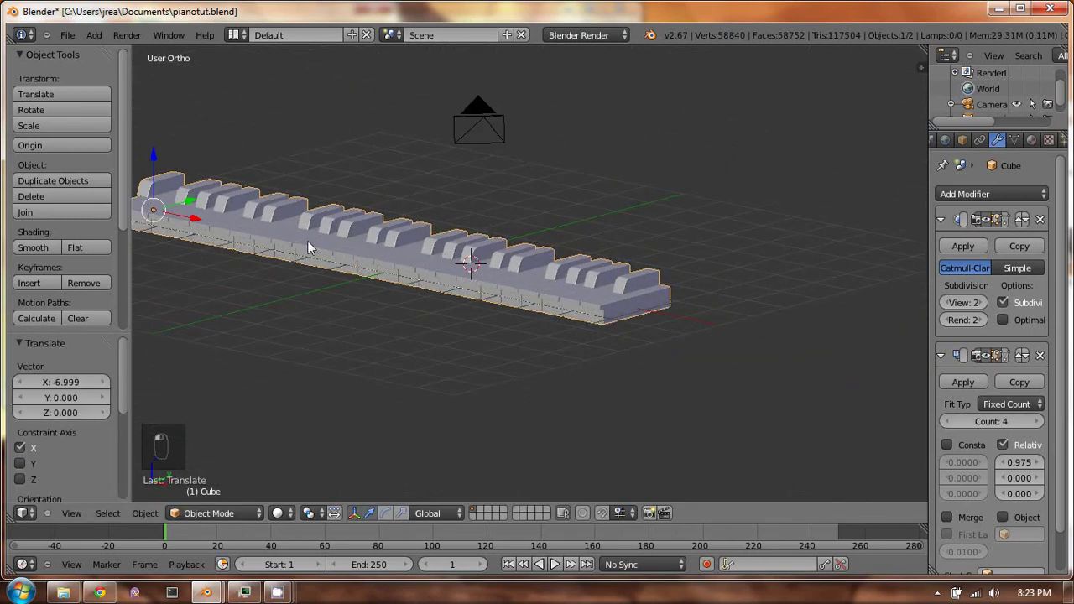
{"action": "middle_click_drag", "start_coordinate": [210, 230], "coordinate": [306, 250], "text": "shift"}
{"action": "left_click_drag", "start_coordinate": [306, 250], "coordinate": [277, 247]}
Align the camera to a low oblique view along the keyboard and select the camera
{"action": "middle_click_drag", "start_coordinate": [277, 246], "coordinate": [656, 257]}
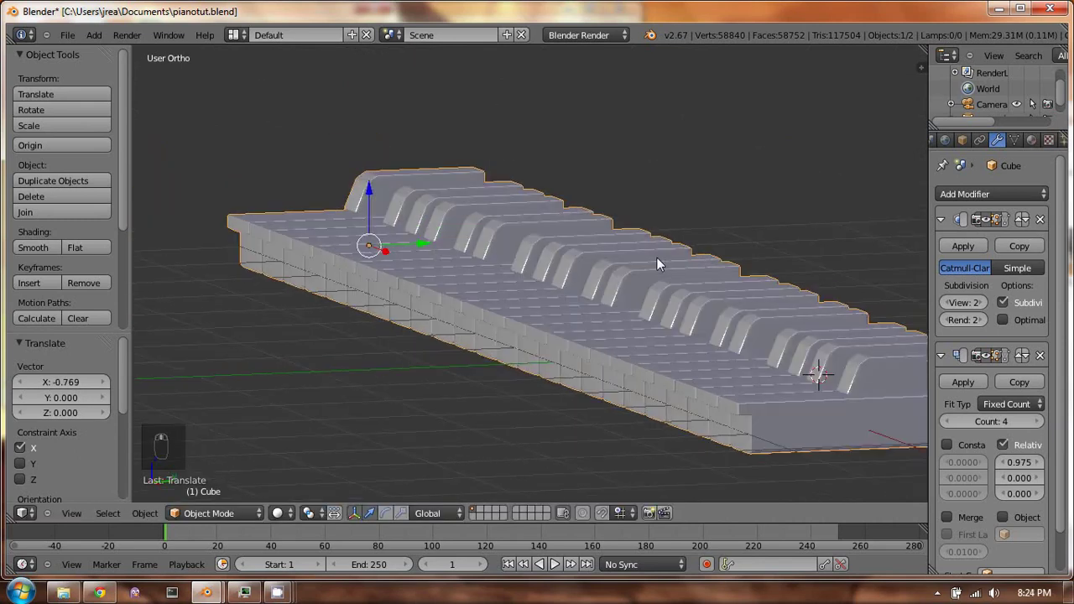
{"action": "key", "text": "ctrl+alt+KP_0"}
{"action": "key", "text": "g"}
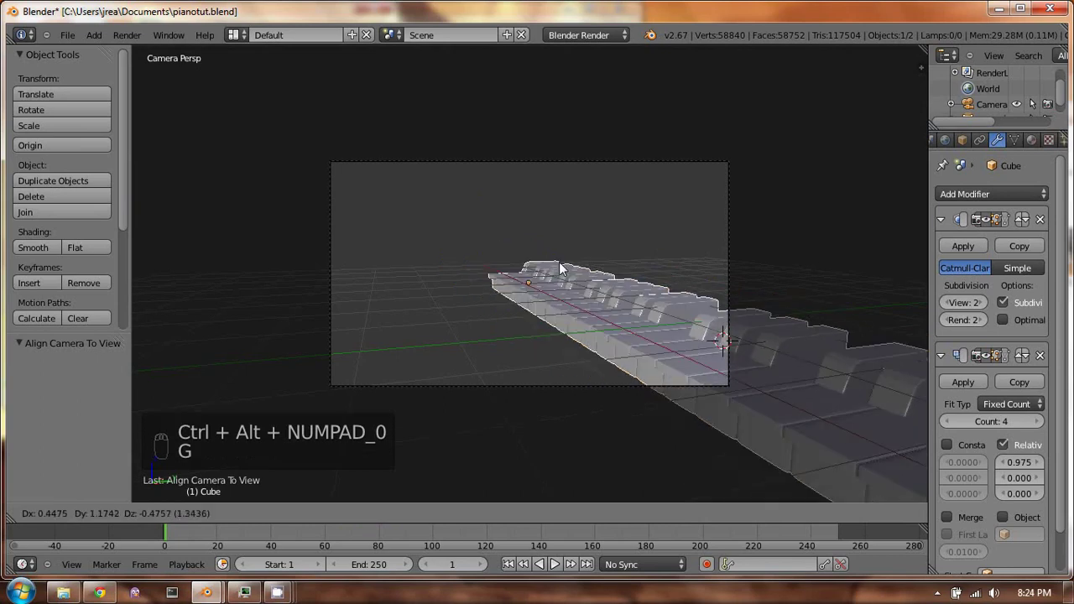
{"action": "left_click", "coordinate": [526, 171]}
{"action": "right_click", "coordinate": [523, 168]}
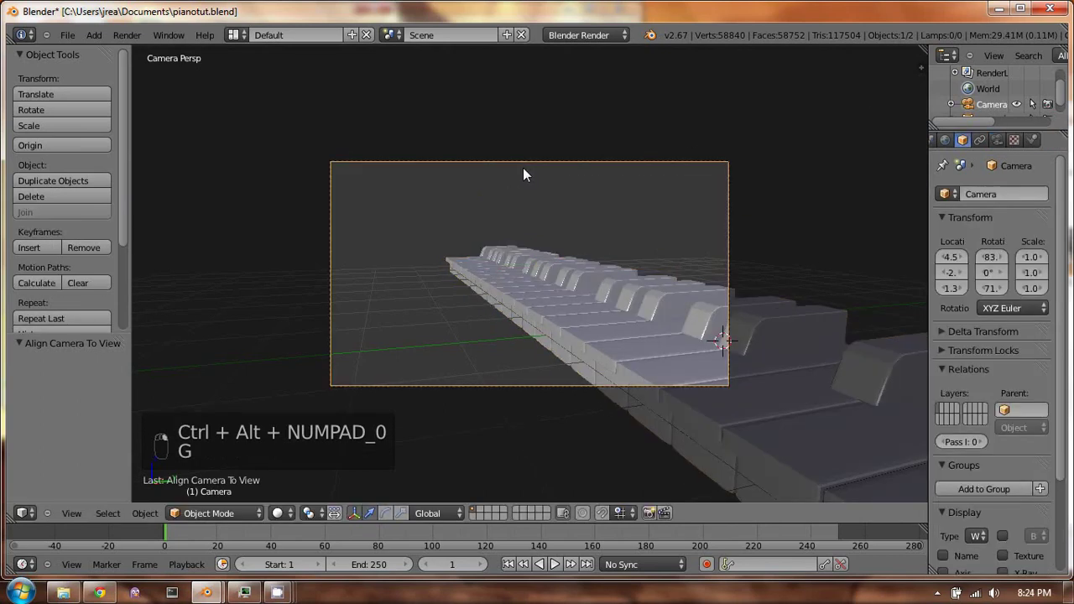
Move the camera by about X 0.46, Y 1.29, Z -0.25 and trackball-rotate it by about 1.7° and 6.3°
{"action": "key", "text": "g"}
{"action": "left_click", "coordinate": [555, 254]}
{"action": "key", "text": "r"}
{"action": "key", "text": "r"}
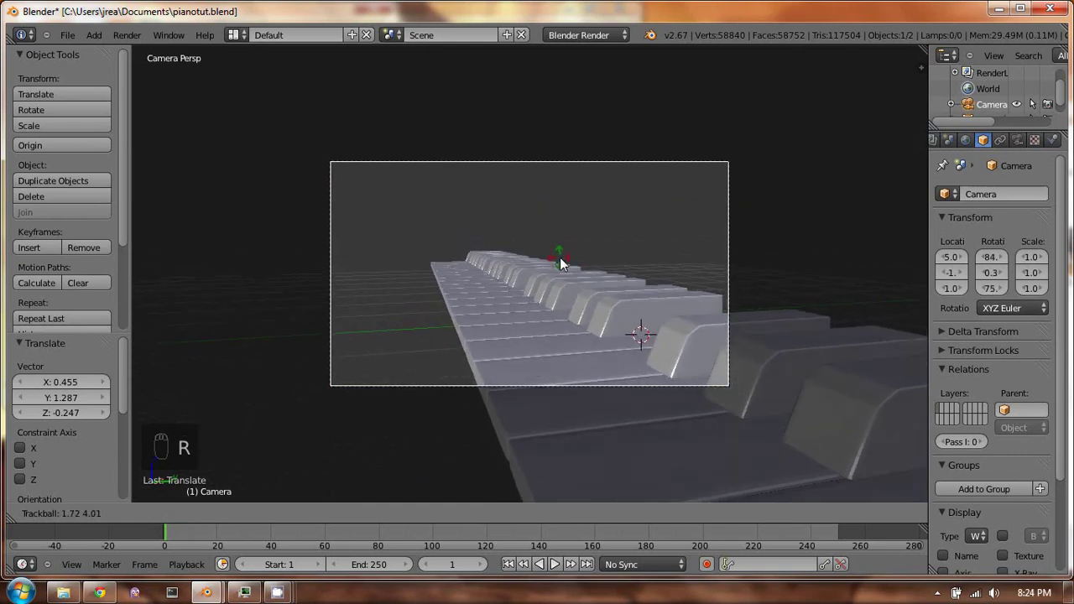
{"action": "left_click", "coordinate": [563, 264]}
Shift the camera by about X 0.06, Y 0.24, Z -0.14 and tilt it downward towards the keys
{"action": "key", "text": "g"}
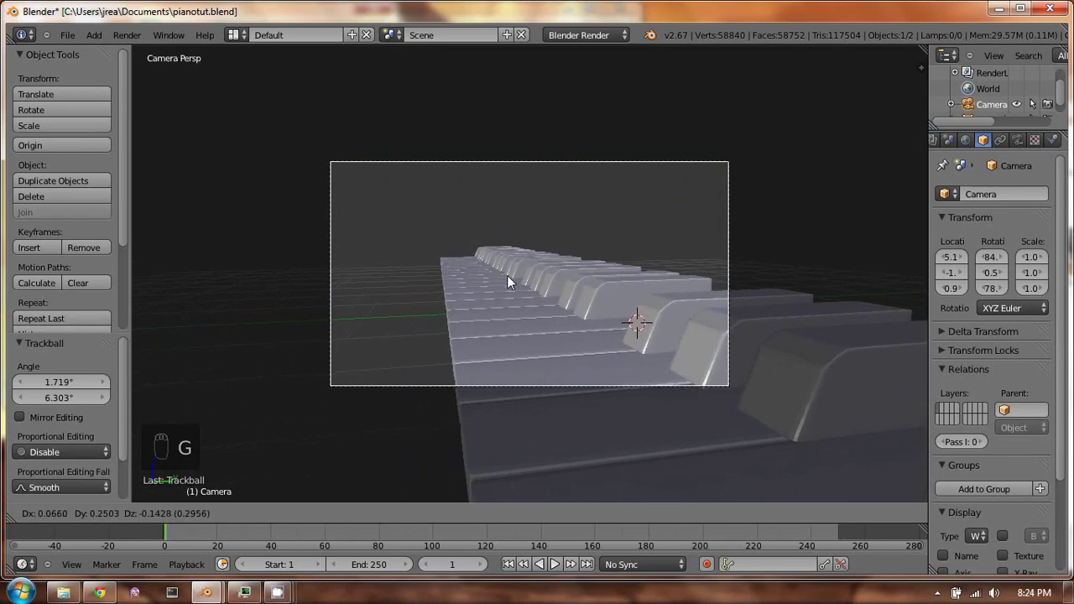
{"action": "left_click", "coordinate": [506, 276]}
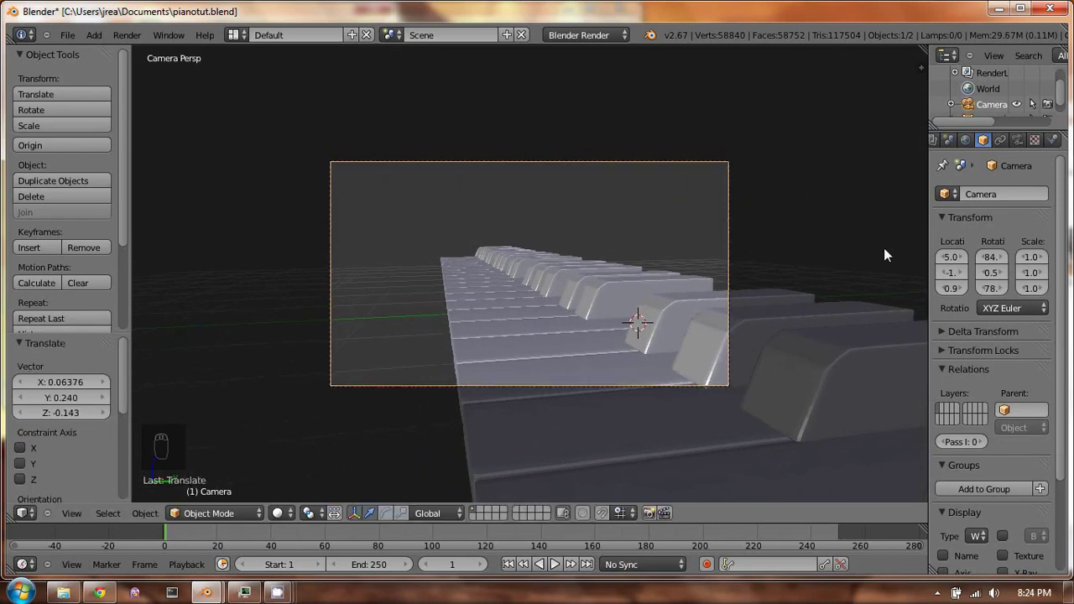
{"action": "key", "text": "r"}
{"action": "key", "text": "r"}
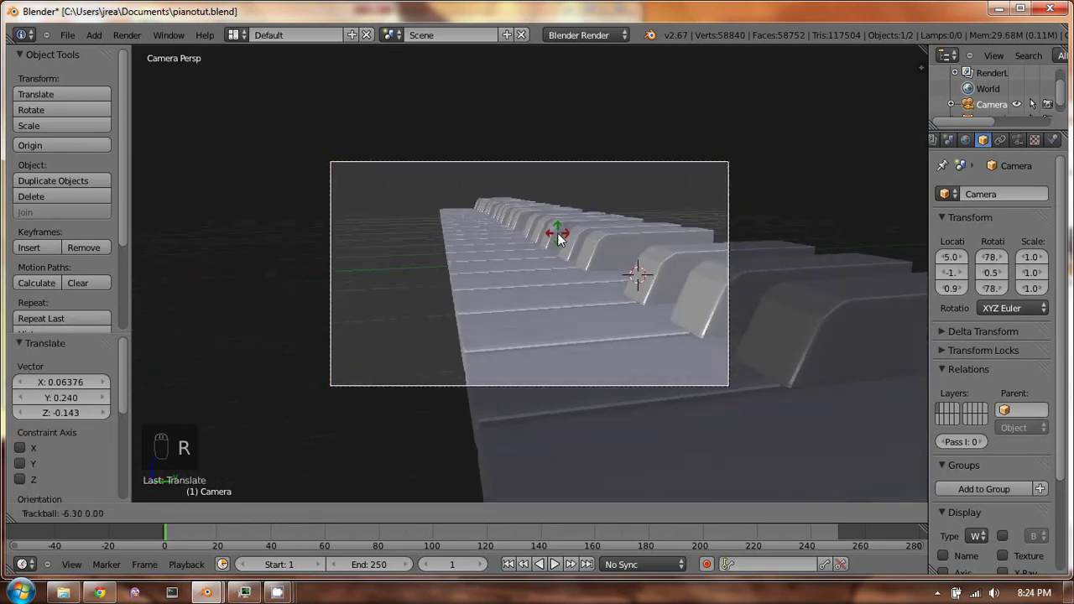
{"action": "left_click", "coordinate": [561, 241]}
Move the camera by about X -0.05, Y -0.08, Z 0.12 and trackball-rotate it by about -0.6° and -2.3°
{"action": "key", "text": "g"}
{"action": "left_click", "coordinate": [560, 241]}
{"action": "key", "text": "r"}
{"action": "key", "text": "r"}
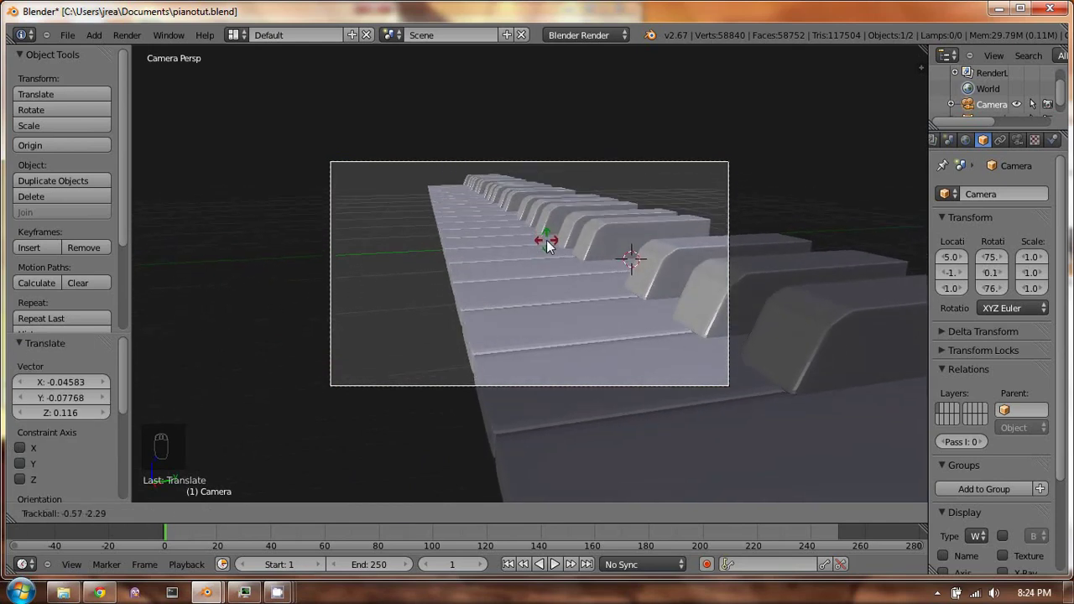
{"action": "left_click", "coordinate": [547, 240]}
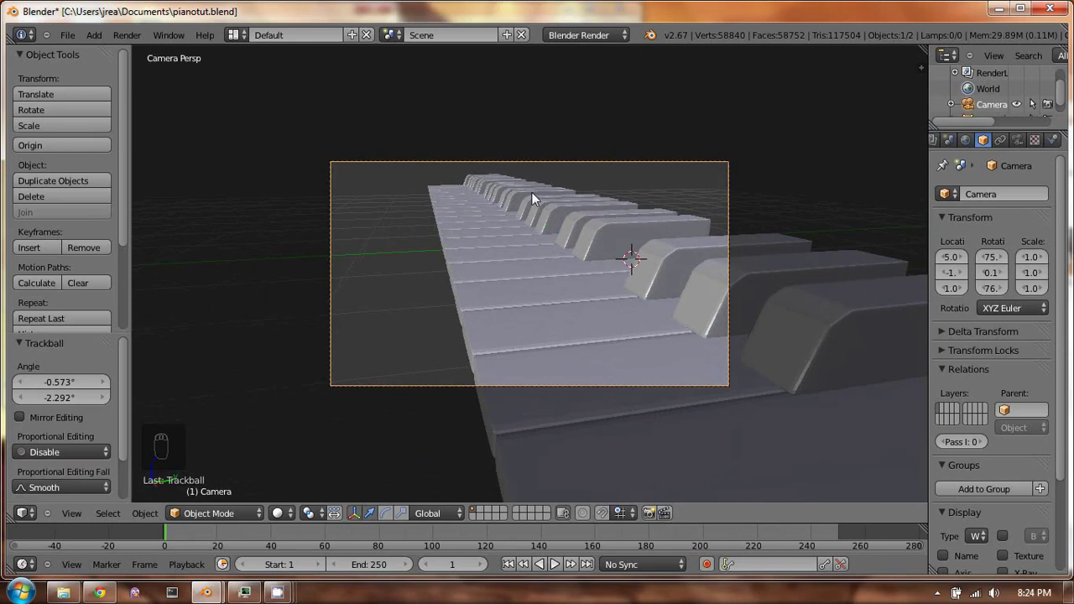
Leave the camera view and apply smooth shading to the keyboard object
{"action": "key", "text": "KP_0"}
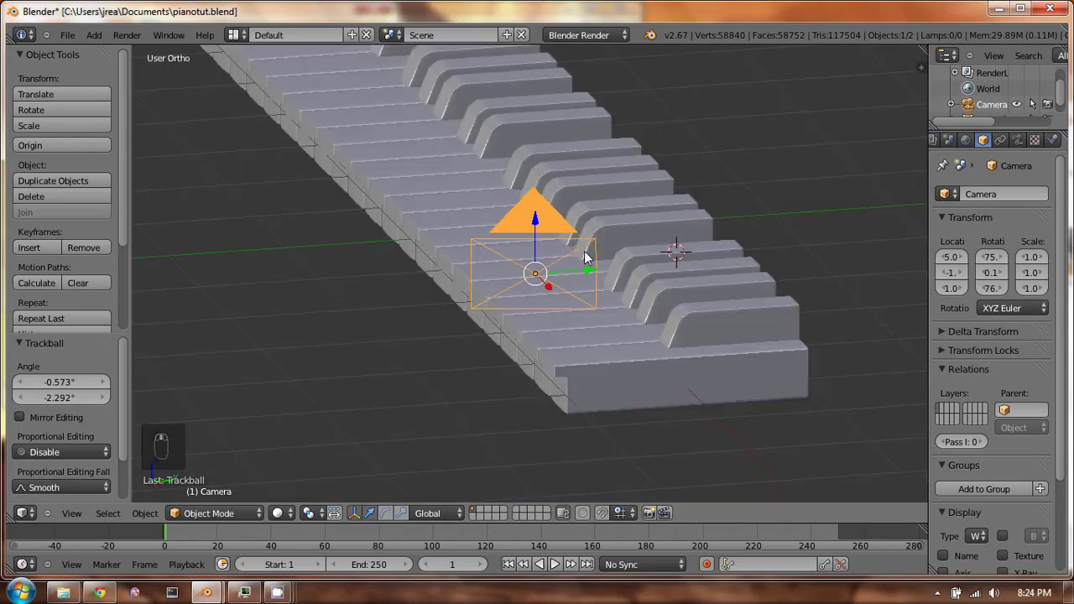
{"action": "scroll", "coordinate": [597, 242], "scroll_direction": "up", "scroll_amount": 5}
{"action": "middle_click_drag", "start_coordinate": [591, 255], "coordinate": [625, 181]}
{"action": "scroll", "coordinate": [646, 162], "scroll_direction": "up", "scroll_amount": 1}
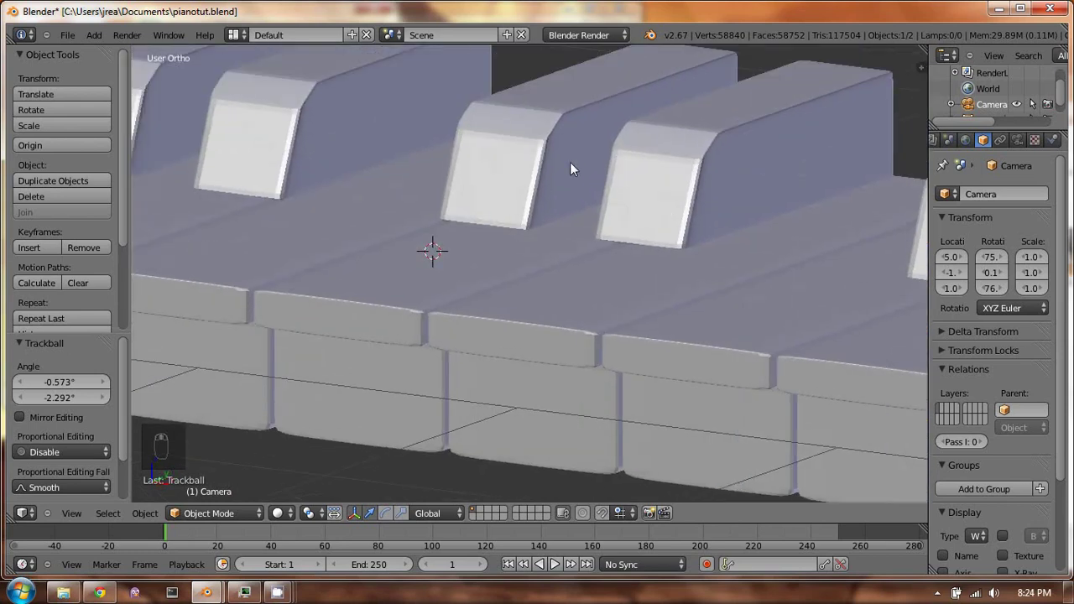
{"action": "right_click", "coordinate": [311, 215]}
{"action": "left_click", "coordinate": [34, 248]}
{"action": "middle_click_drag", "start_coordinate": [527, 203], "coordinate": [558, 235]}
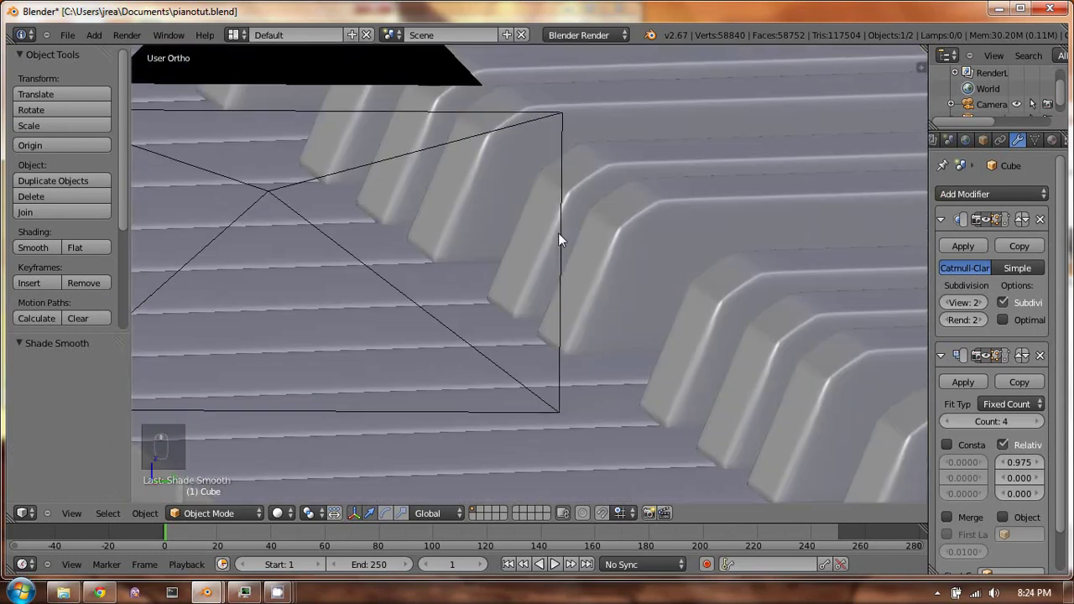
Examine the smooth-shaded black keys, enter Edit Mode on the keyboard and frame the selected black key at its end
{"action": "key", "text": "Tab"}
{"action": "scroll", "coordinate": [385, 207], "scroll_direction": "up", "scroll_amount": 5}
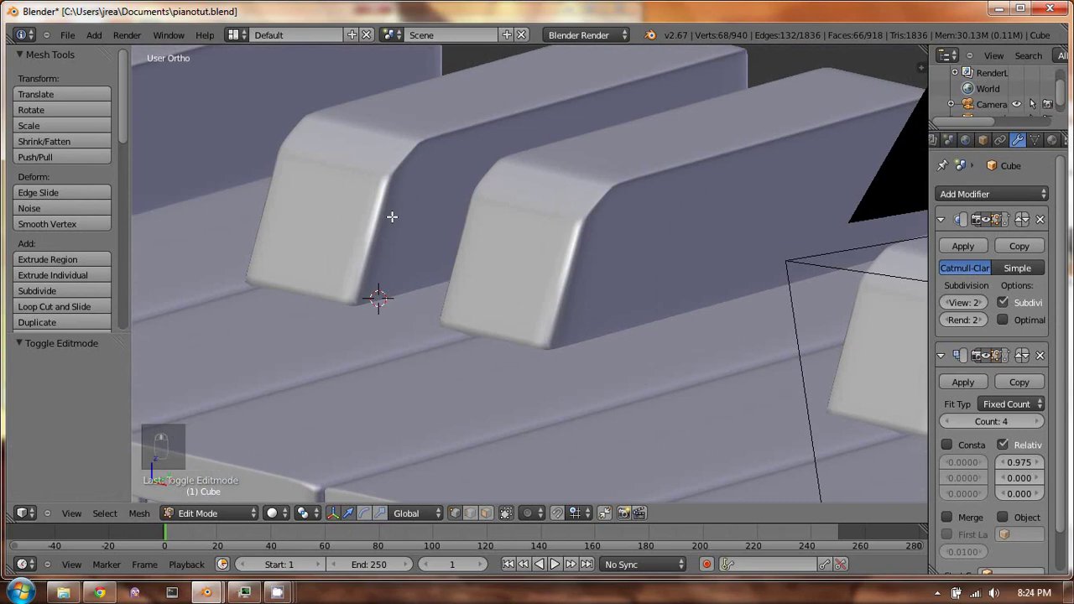
{"action": "scroll", "coordinate": [392, 217], "scroll_direction": "down", "scroll_amount": 5}
{"action": "key", "text": "Tab"}
{"action": "middle_click_drag", "start_coordinate": [387, 222], "coordinate": [372, 277]}
{"action": "key", "text": "Tab"}
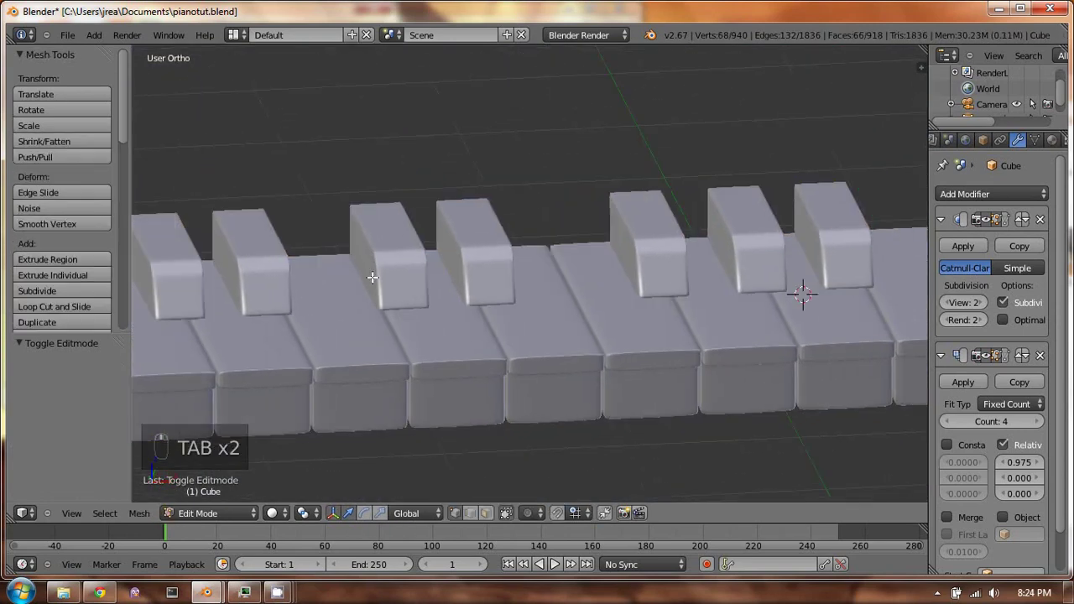
{"action": "scroll", "coordinate": [370, 276], "scroll_direction": "down", "scroll_amount": 5}
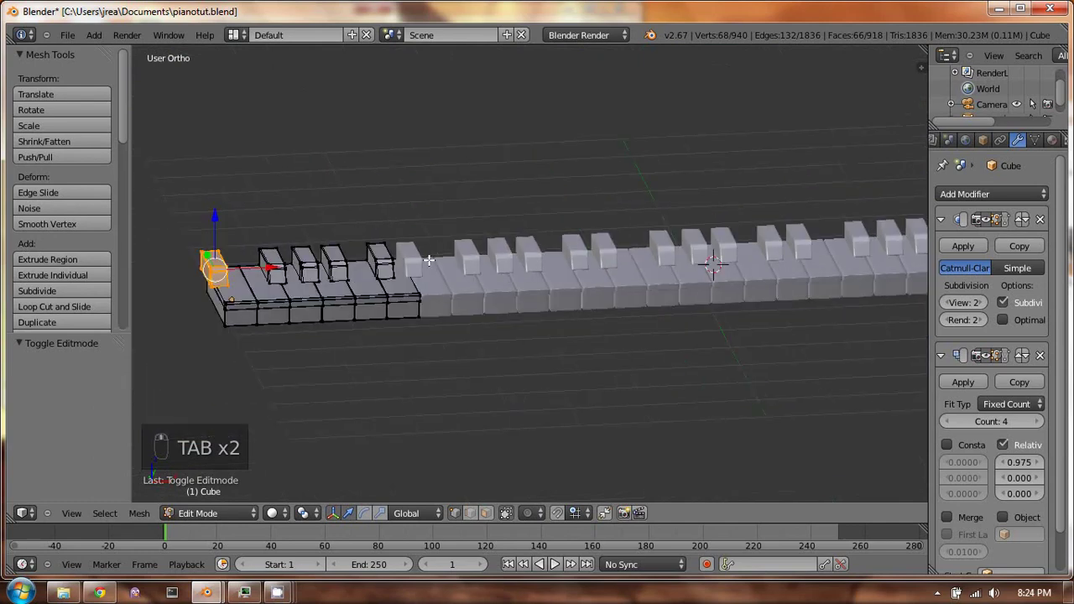
{"action": "scroll", "coordinate": [431, 257], "scroll_direction": "up", "scroll_amount": 7}
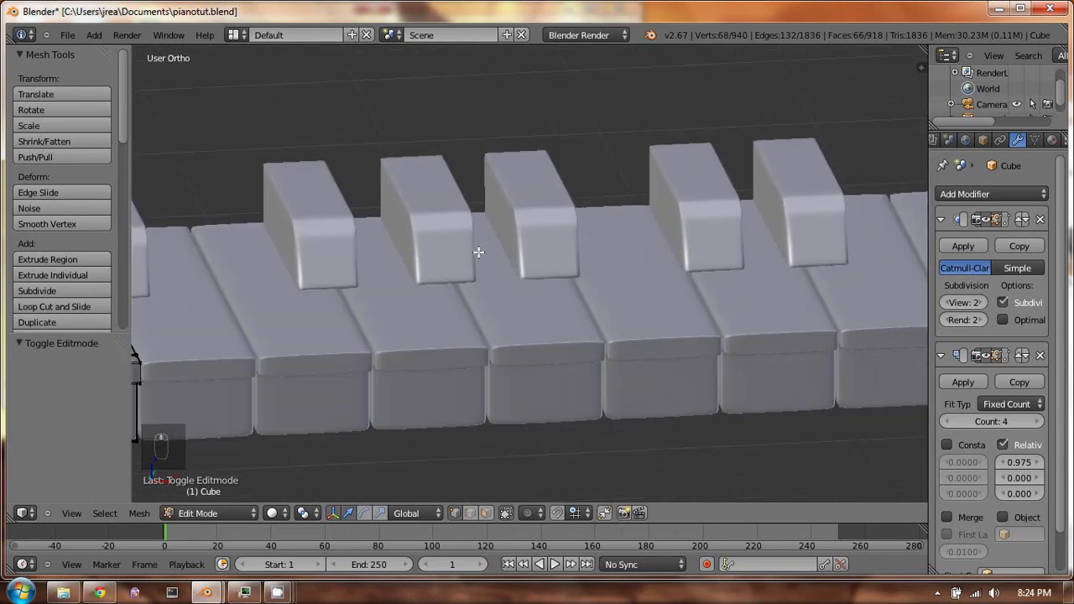
{"action": "key", "text": "KP_Decimal"}
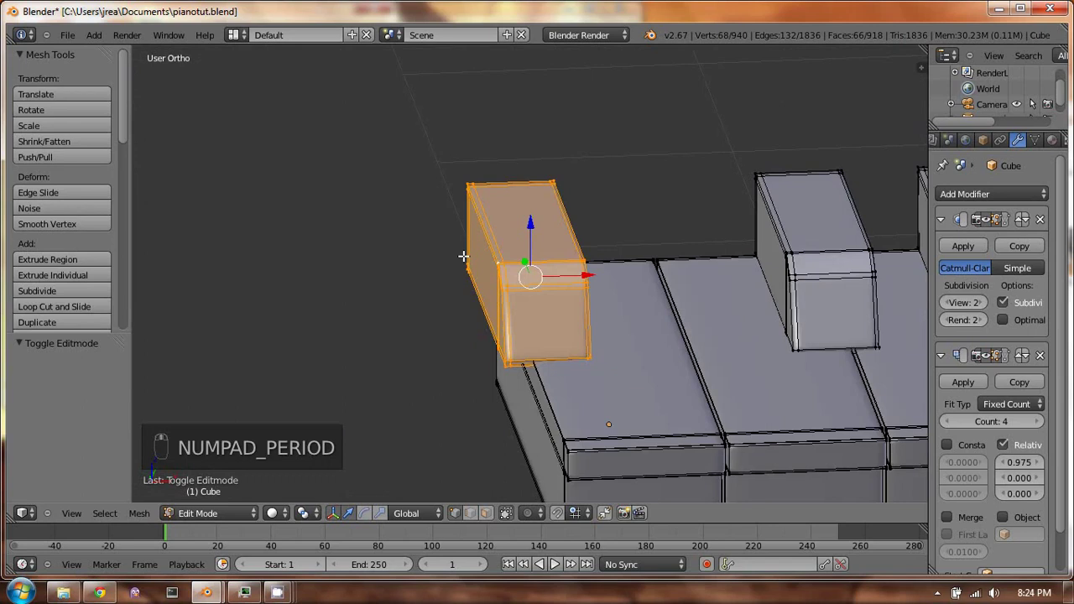
{"action": "middle_click_drag", "start_coordinate": [527, 271], "coordinate": [612, 271]}
{"action": "scroll", "coordinate": [607, 268], "scroll_direction": "up", "scroll_amount": 4}
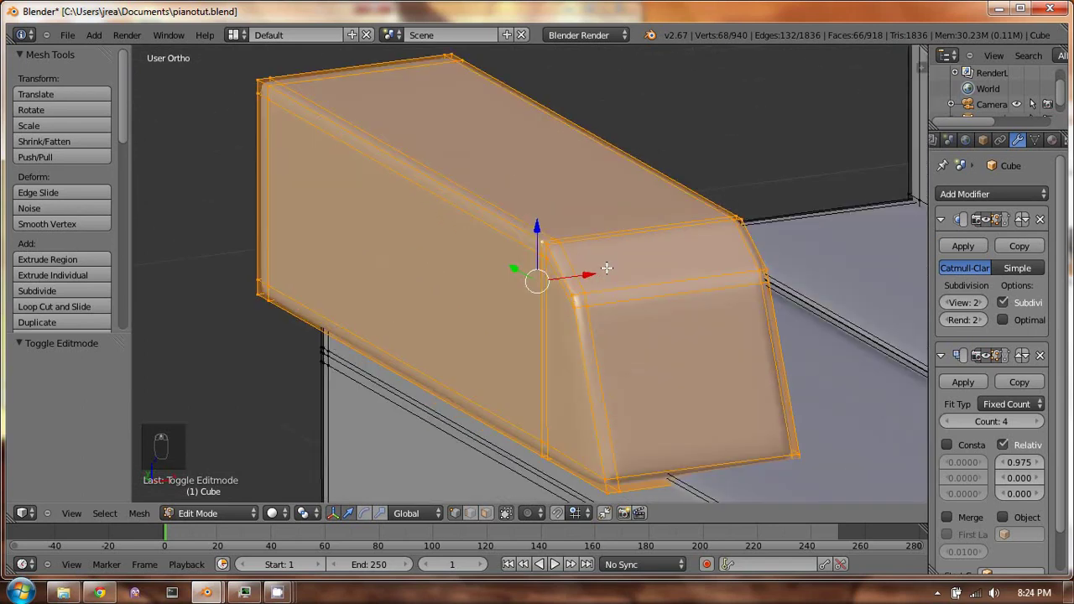
Delete the edge loop just behind the front bend of the end black key and check the shape in Object Mode
{"action": "key", "text": "a"}
{"action": "right_click", "coordinate": [574, 241], "text": "alt"}
{"action": "key", "text": "x"}
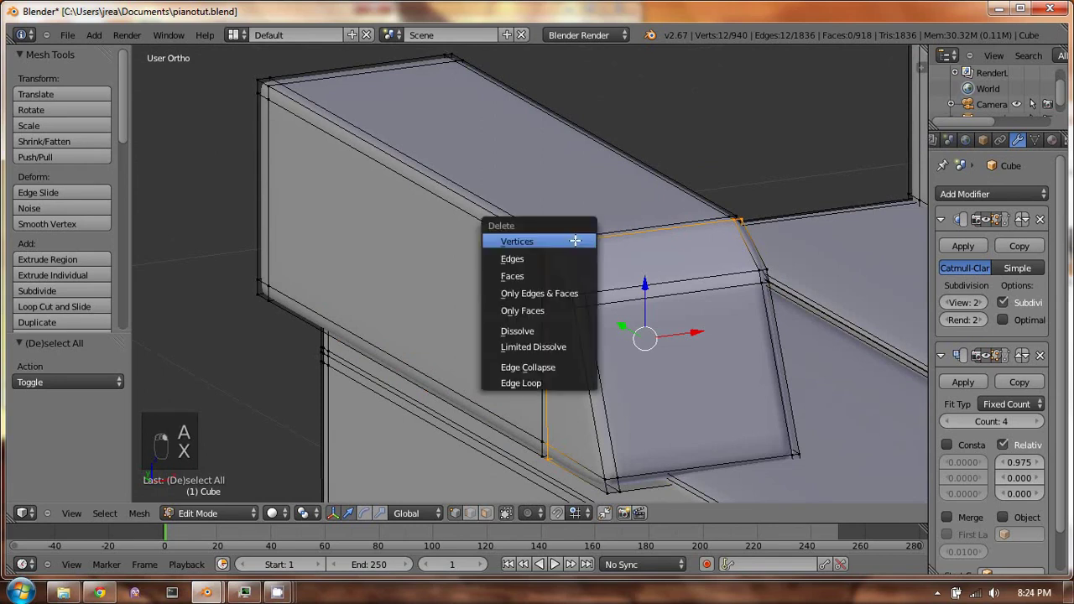
{"action": "left_click", "coordinate": [556, 382]}
{"action": "key", "text": "Tab"}
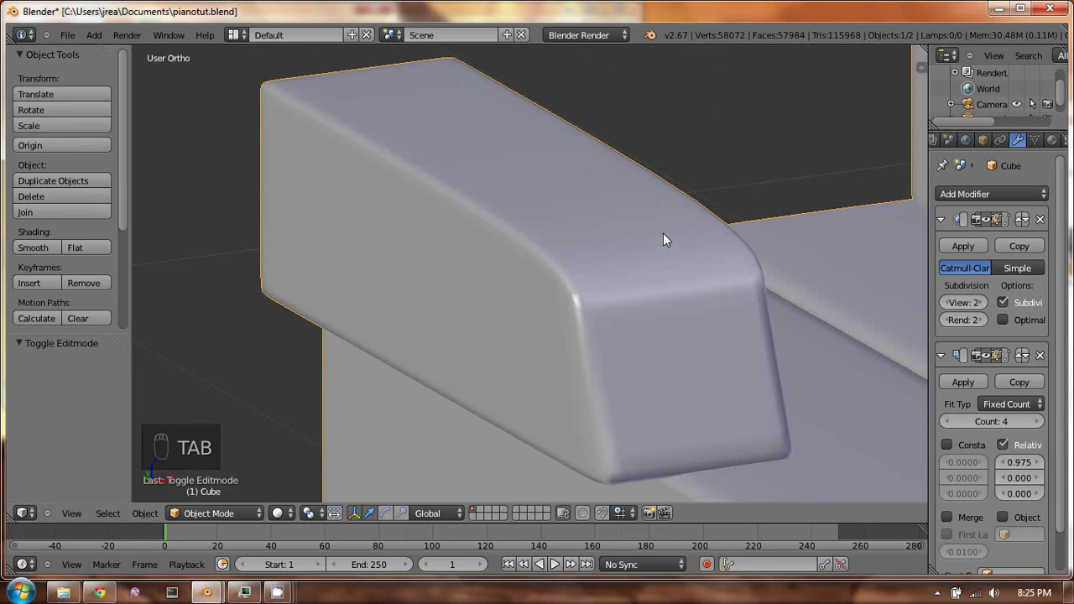
{"action": "key", "text": "KP_8"}
{"action": "middle_click_drag", "start_coordinate": [660, 241], "coordinate": [642, 265]}
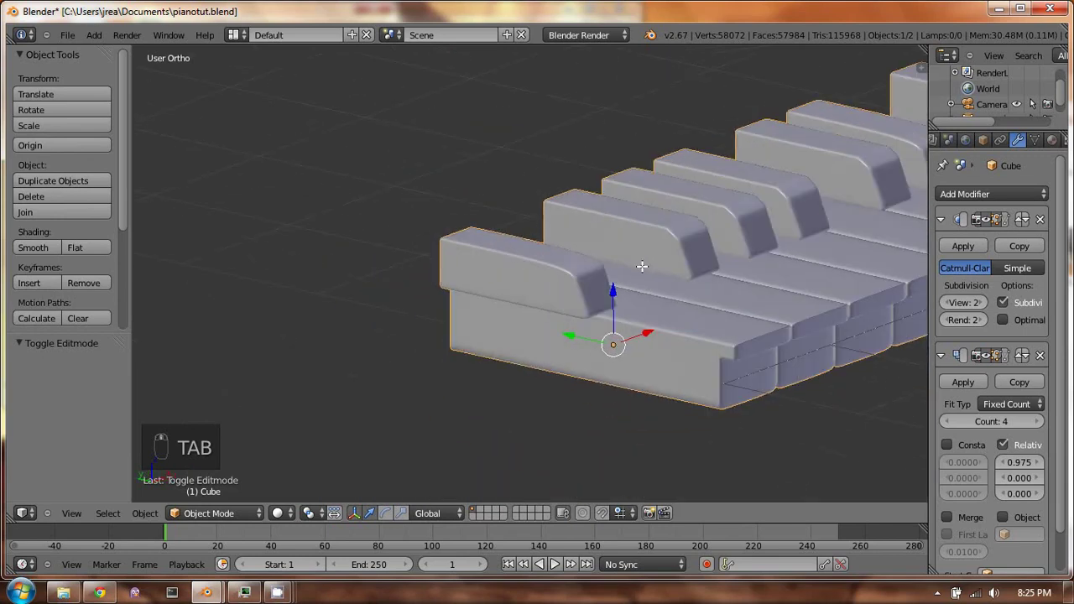
Return to Edit Mode close up on the end black key and clear the selection
{"action": "key", "text": "Tab"}
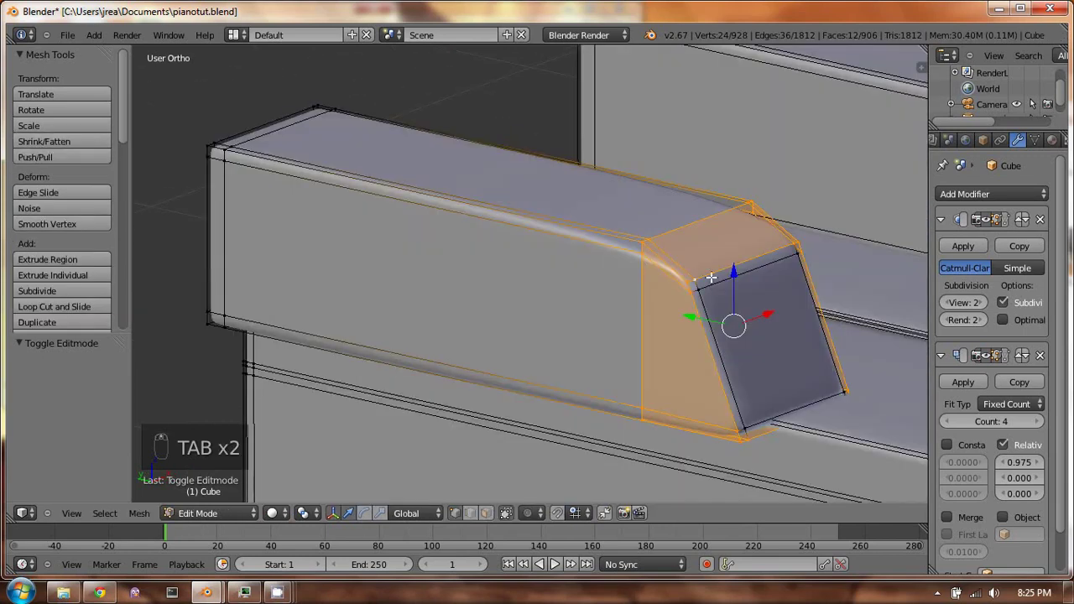
{"action": "key", "text": "a"}
{"action": "key", "text": "a"}
{"action": "key", "text": "a"}
{"action": "right_click", "coordinate": [697, 319], "text": "alt"}
{"action": "key", "text": "a"}
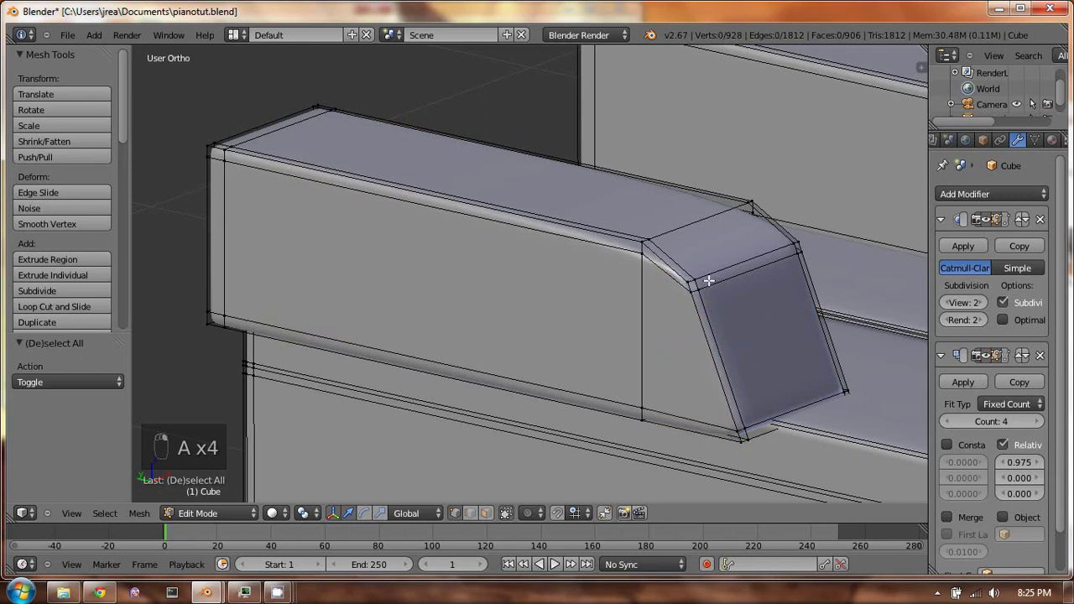
{"action": "right_click", "coordinate": [698, 279]}
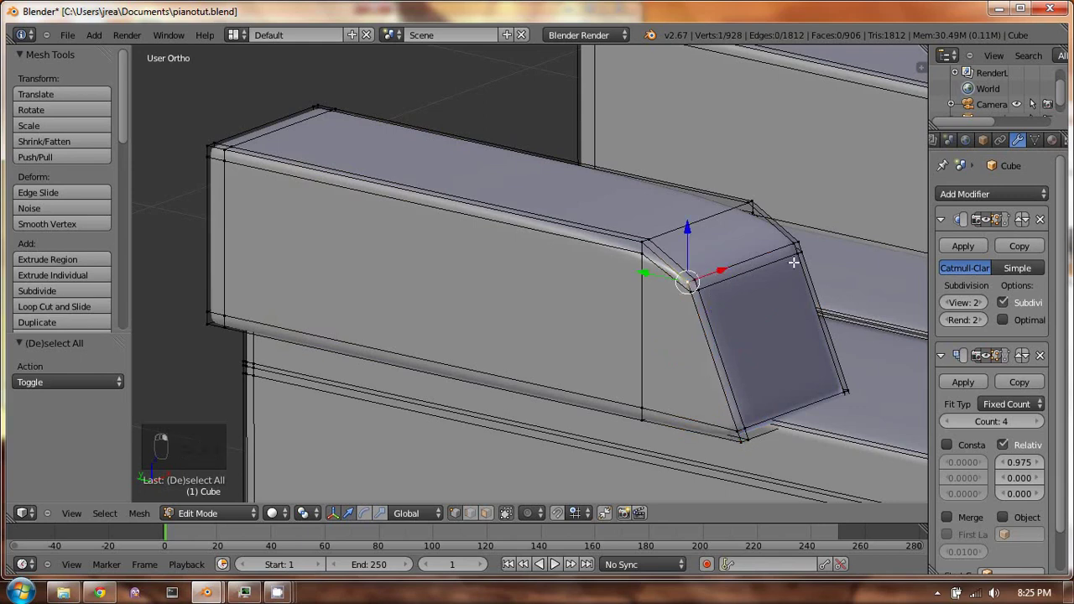
{"action": "right_click", "coordinate": [803, 239], "text": "shift"}
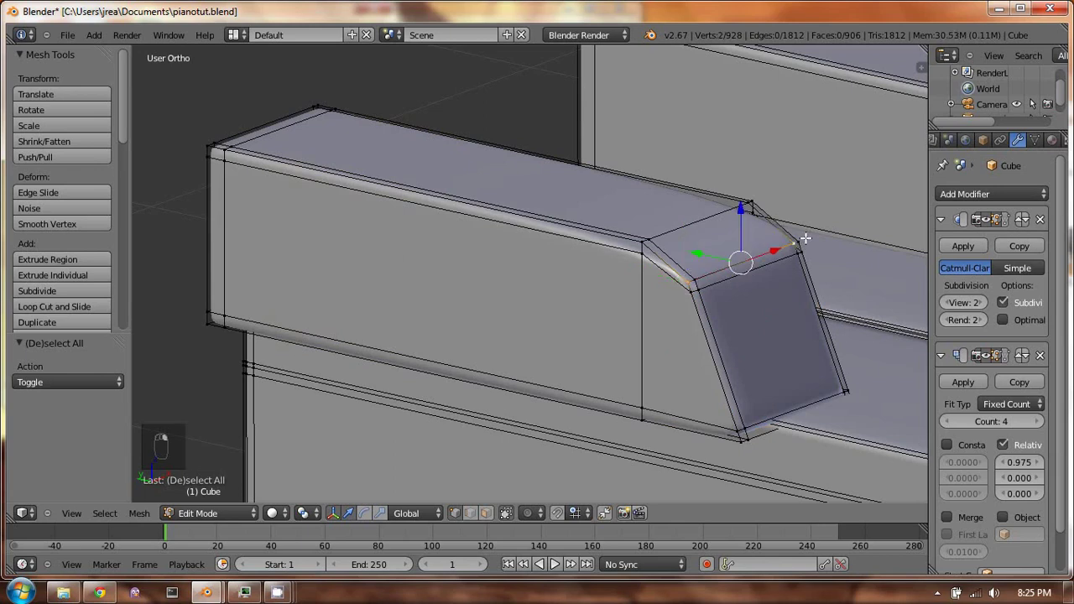
{"action": "right_click", "coordinate": [804, 239], "text": "shift"}
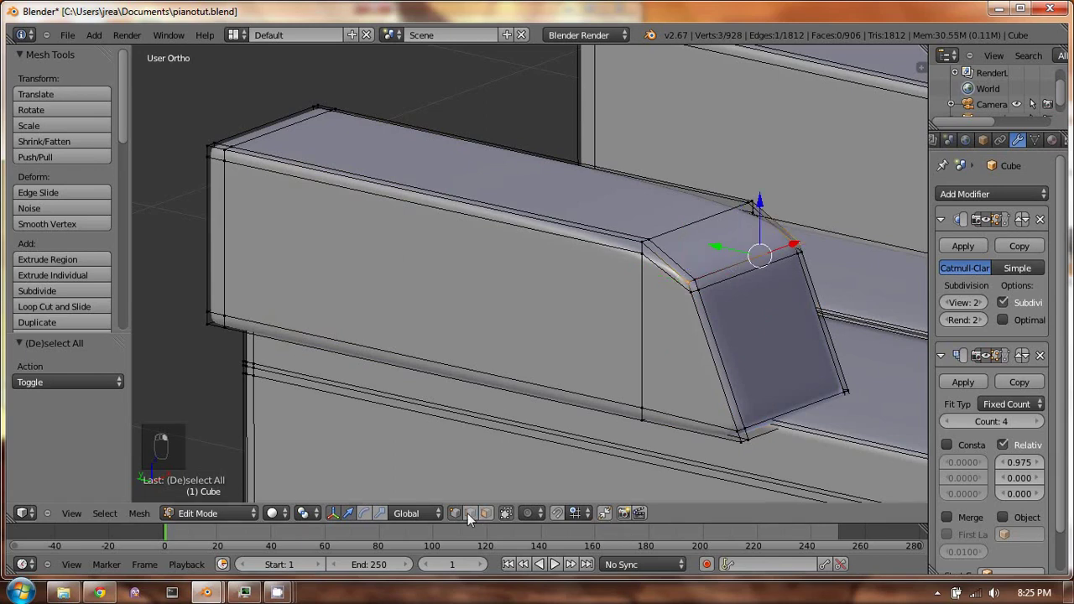
{"action": "left_click", "coordinate": [549, 456]}
{"action": "right_click", "coordinate": [694, 283], "text": "shift"}
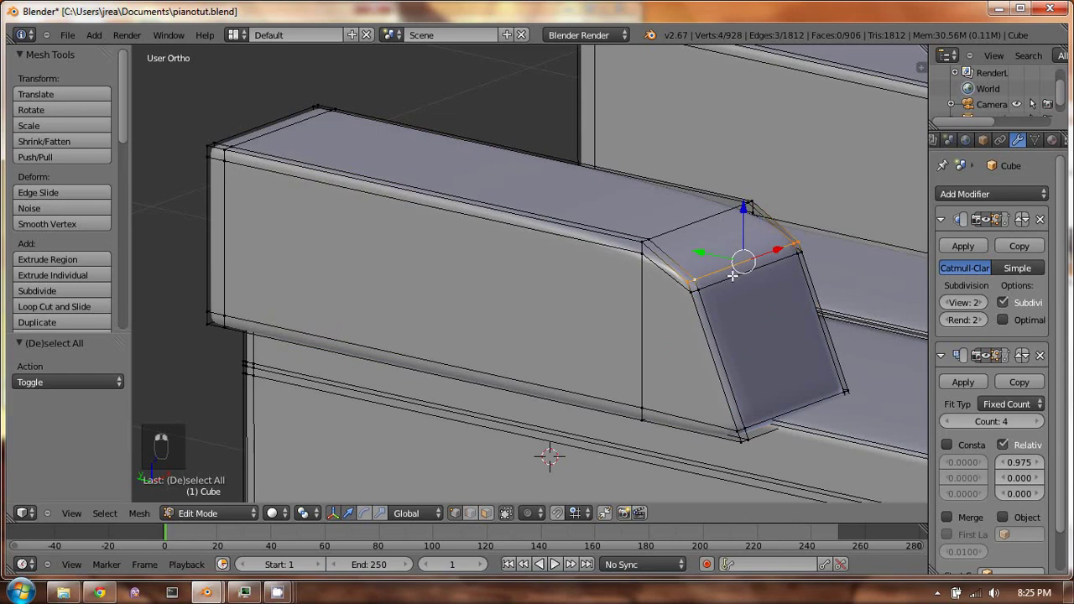
{"action": "key", "text": "a"}
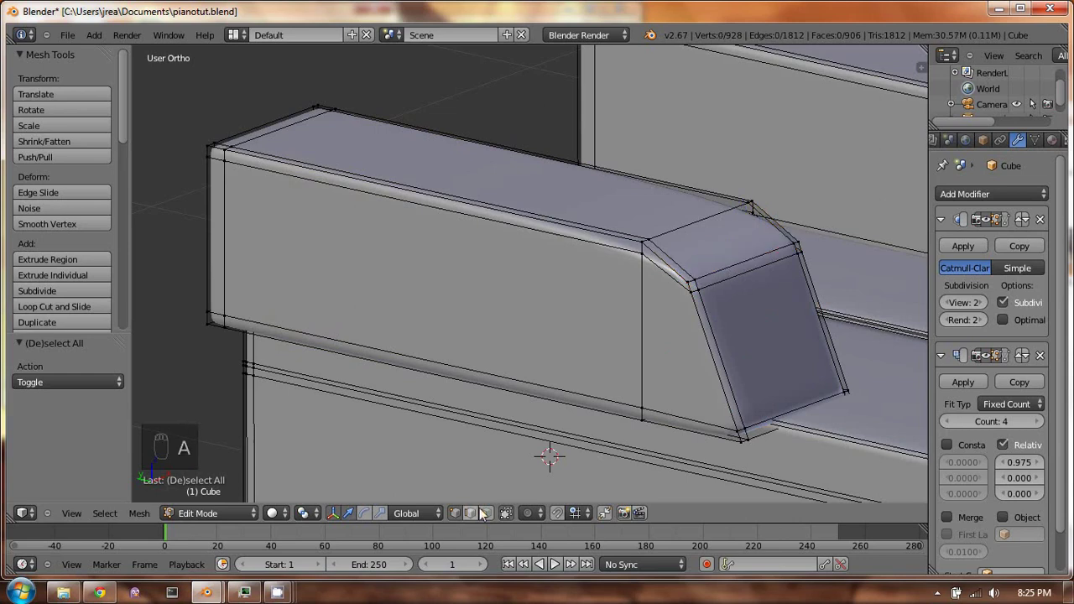
Select the three connected edges running across the upper front bend of the end black key
{"action": "right_click", "coordinate": [797, 245]}
{"action": "right_click", "coordinate": [688, 283], "text": "shift"}
{"action": "right_click", "coordinate": [798, 245], "text": "shift"}
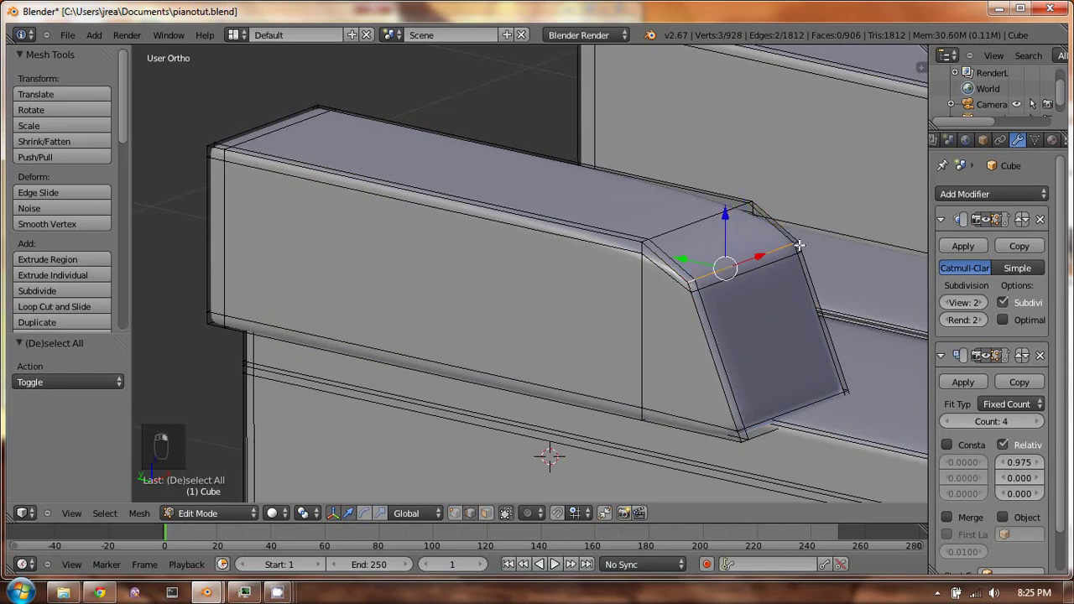
{"action": "right_click", "coordinate": [823, 241], "text": "shift"}
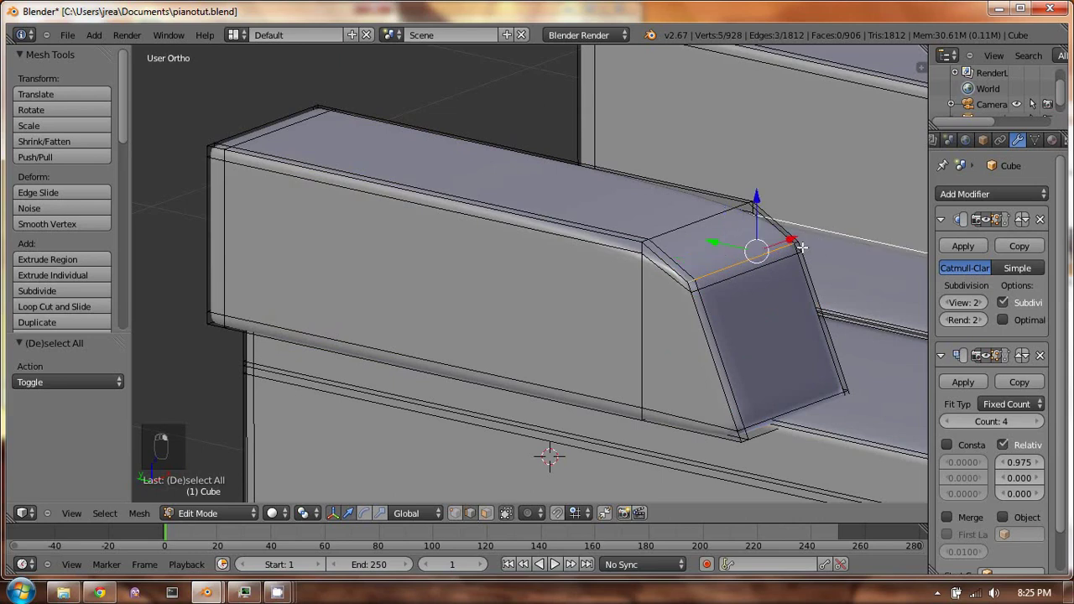
{"action": "key", "text": "ctrl+z"}
{"action": "right_click", "coordinate": [795, 242], "text": "shift"}
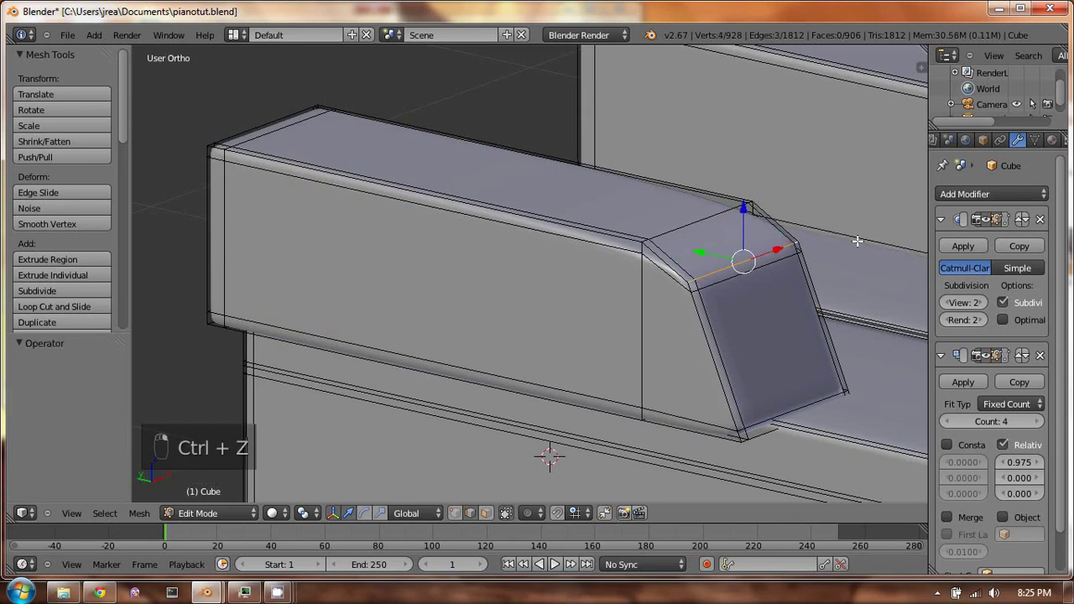
Try to reposition the selected bend edges with Edge Slide
{"action": "key", "text": "ctrl+e"}
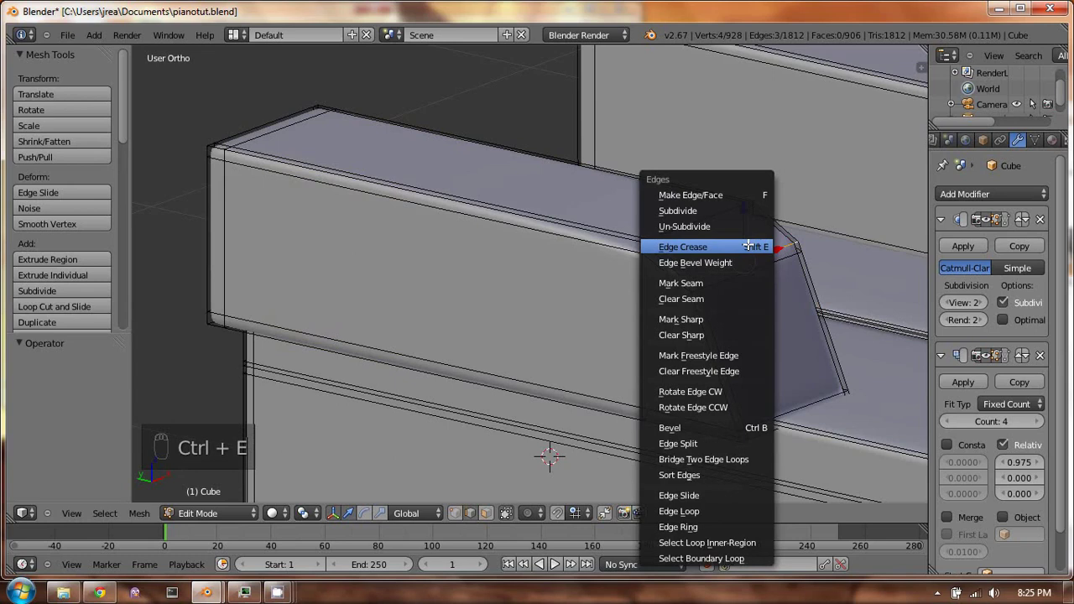
{"action": "left_click", "coordinate": [727, 497]}
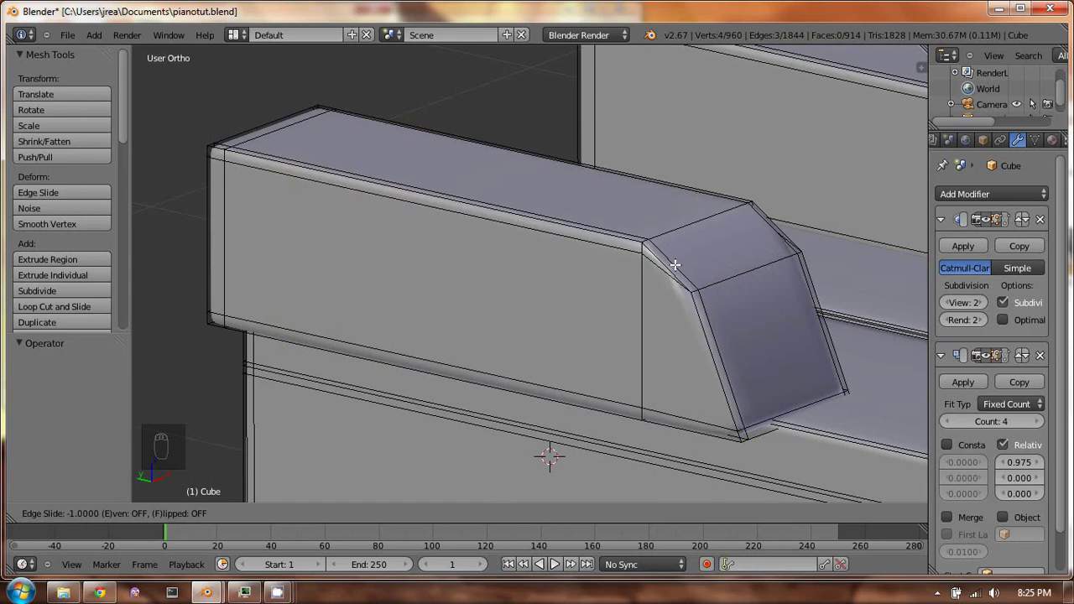
{"action": "left_click", "coordinate": [642, 325]}
Move the selected front-bend edges of the end black key about 0.039 along Y and raise them to round the bend
{"action": "middle_click_drag", "start_coordinate": [649, 314], "coordinate": [682, 298]}
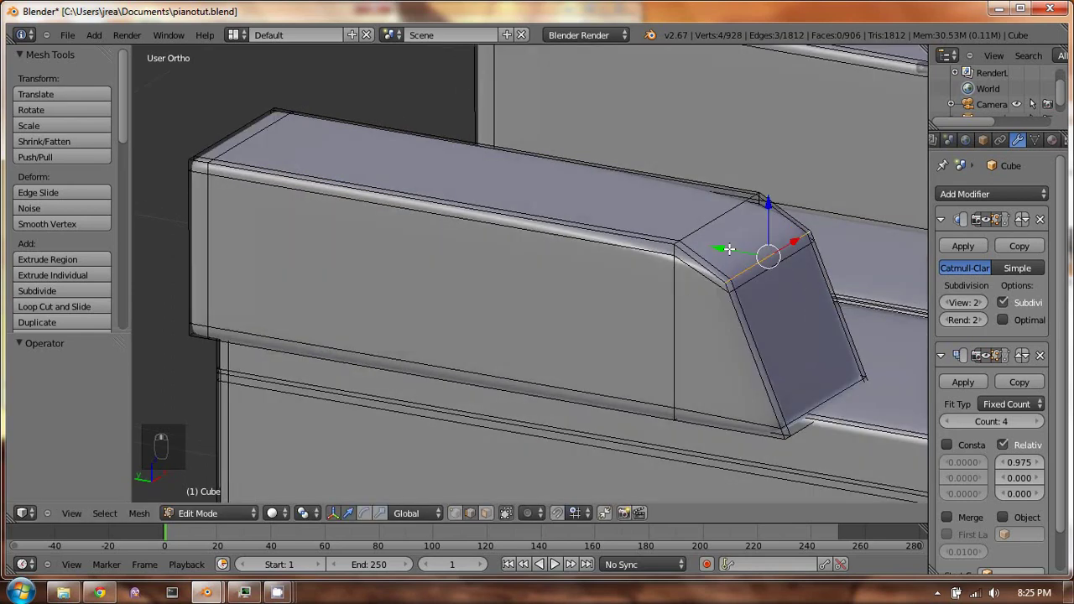
{"action": "key", "text": "g"}
{"action": "key", "text": "y"}
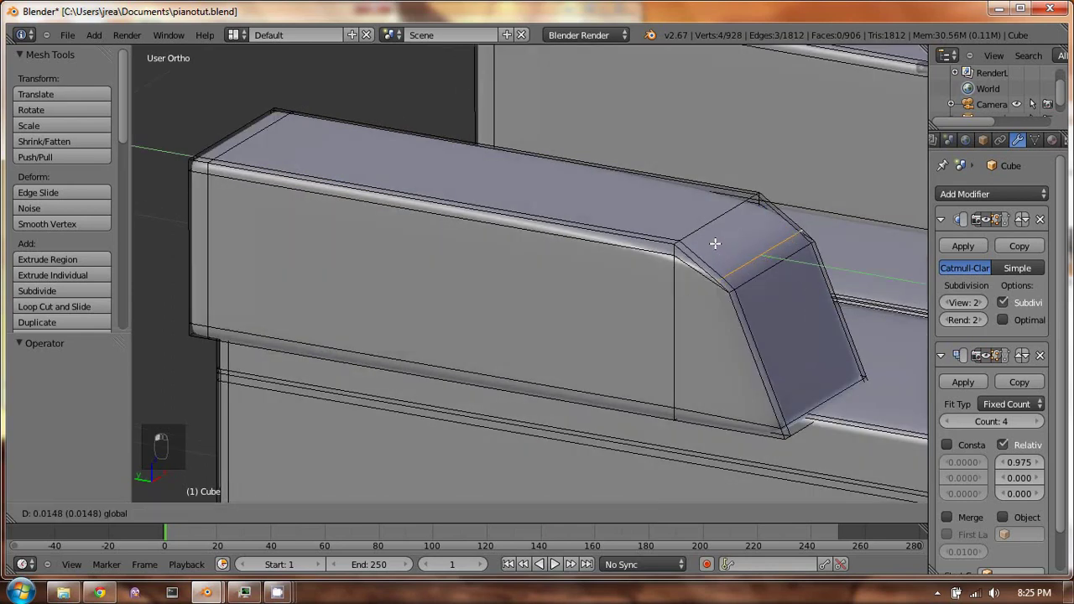
{"action": "left_click_drag", "start_coordinate": [709, 238], "coordinate": [708, 238]}
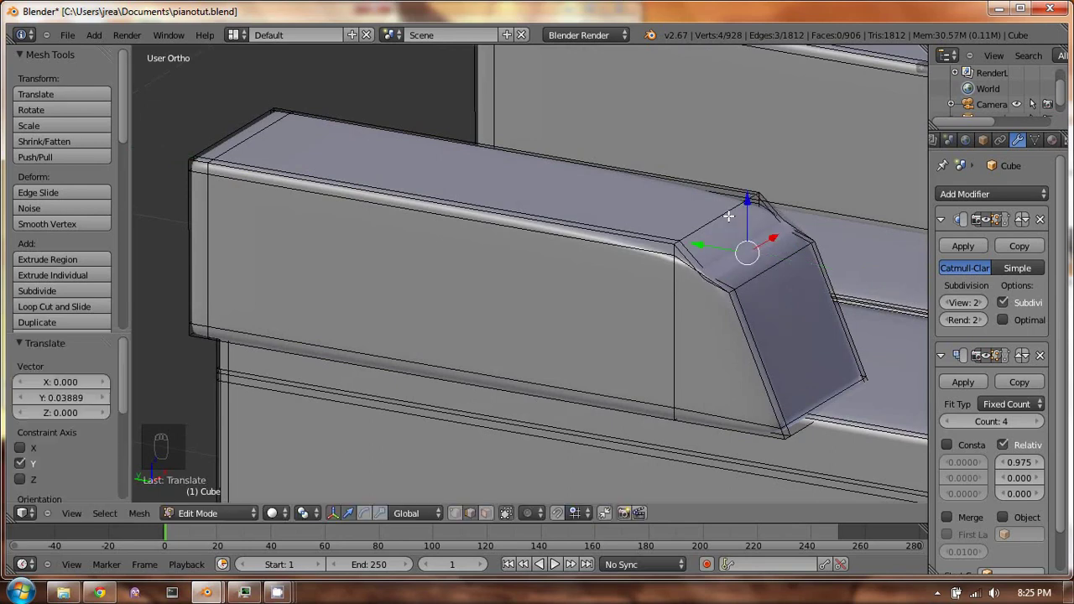
{"action": "left_click_drag", "start_coordinate": [745, 192], "coordinate": [792, 214]}
Inspect the end black key's rounded front in Object Mode and compare it with the other black keys
{"action": "key", "text": "Tab"}
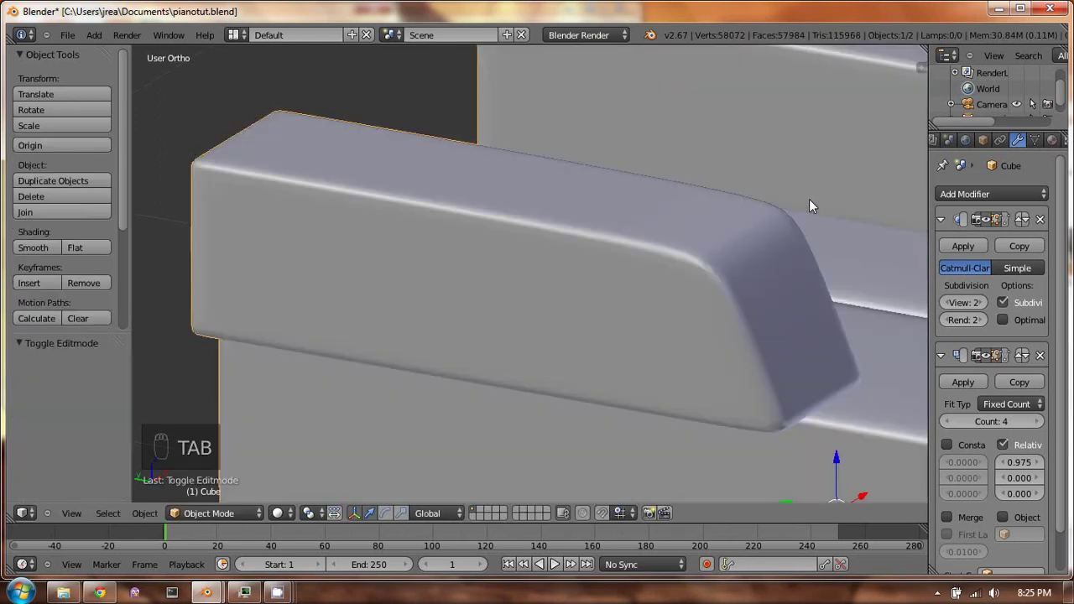
{"action": "scroll", "coordinate": [680, 207], "scroll_direction": "down", "scroll_amount": 5}
{"action": "middle_click_drag", "start_coordinate": [681, 207], "coordinate": [659, 255]}
{"action": "scroll", "coordinate": [659, 254], "scroll_direction": "up", "scroll_amount": 6}
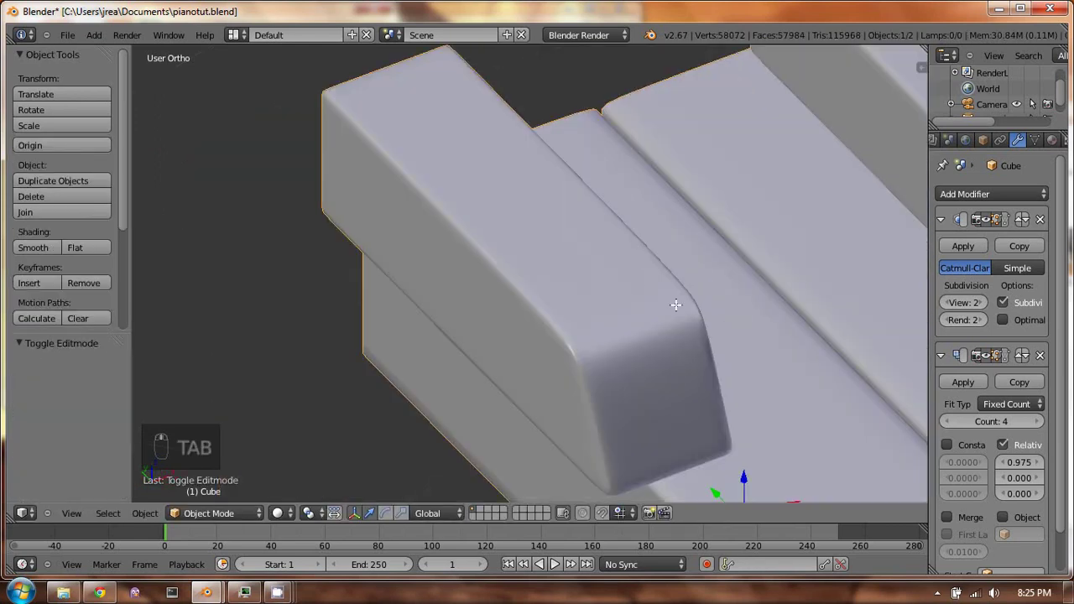
{"action": "key", "text": "Tab"}
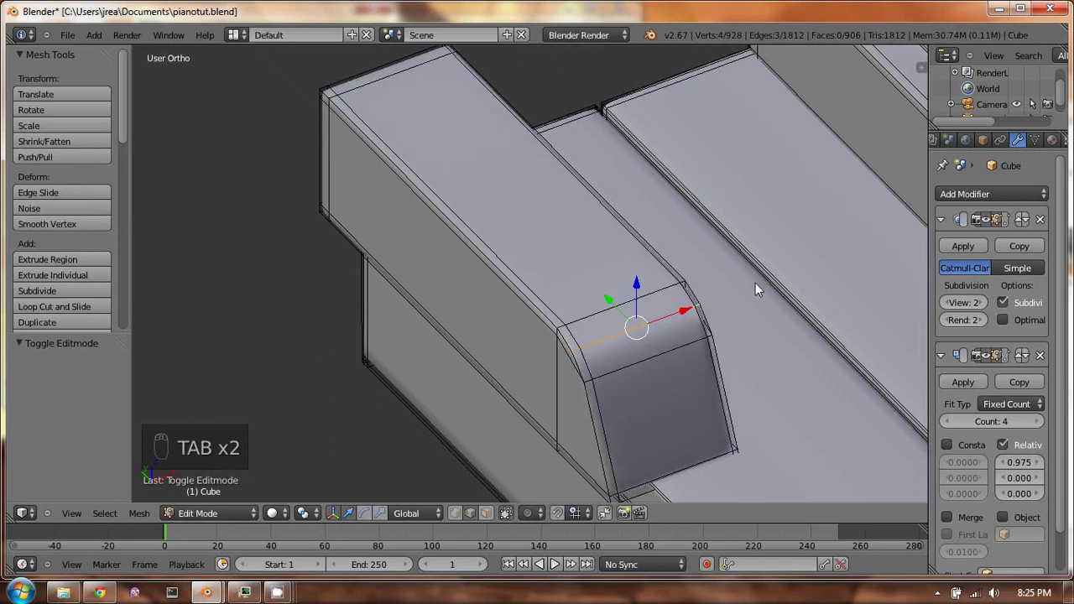
{"action": "key", "text": "Tab"}
{"action": "scroll", "coordinate": [750, 280], "scroll_direction": "down", "scroll_amount": 5}
{"action": "scroll", "coordinate": [696, 295], "scroll_direction": "up", "scroll_amount": 2}
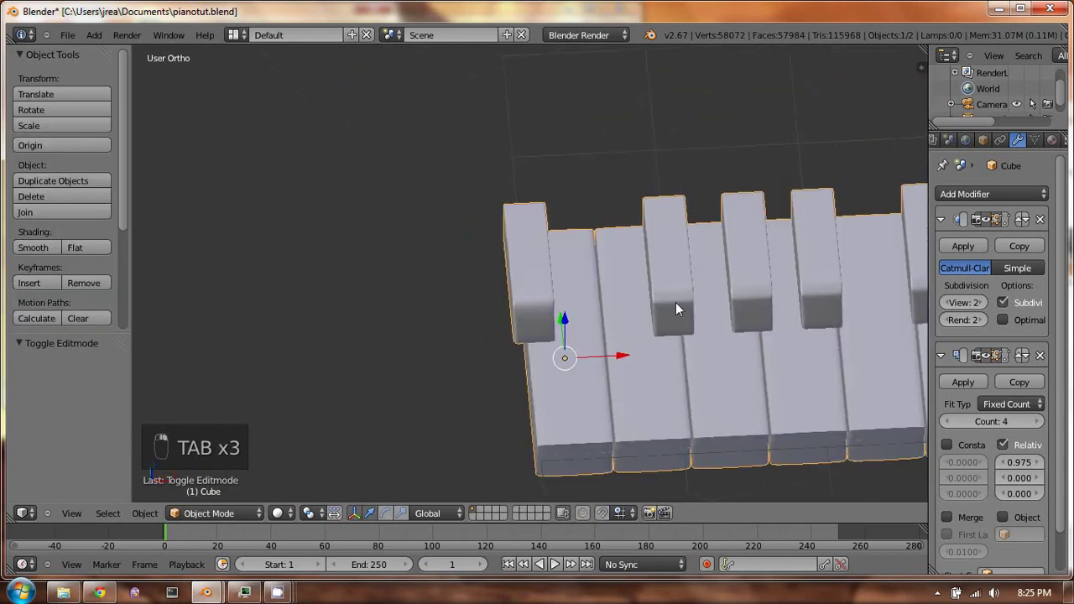
In Edit Mode, box-select the upper portions of the four black keys beyond the end one, using a front wireframe view
{"action": "key", "text": "Tab"}
{"action": "right_click", "coordinate": [676, 302]}
{"action": "key", "text": "g"}
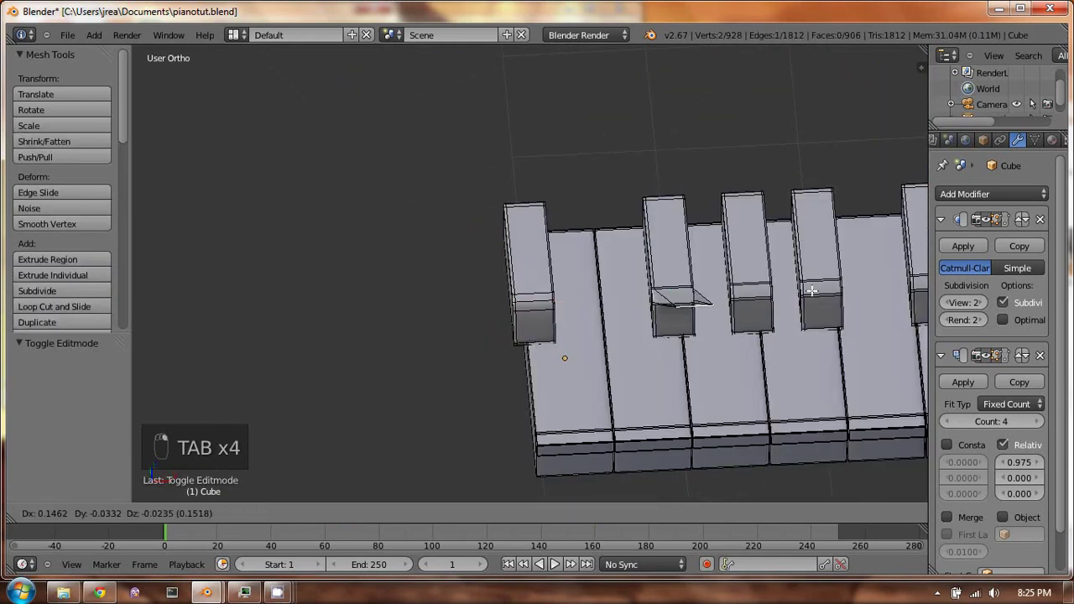
{"action": "right_click", "coordinate": [788, 295]}
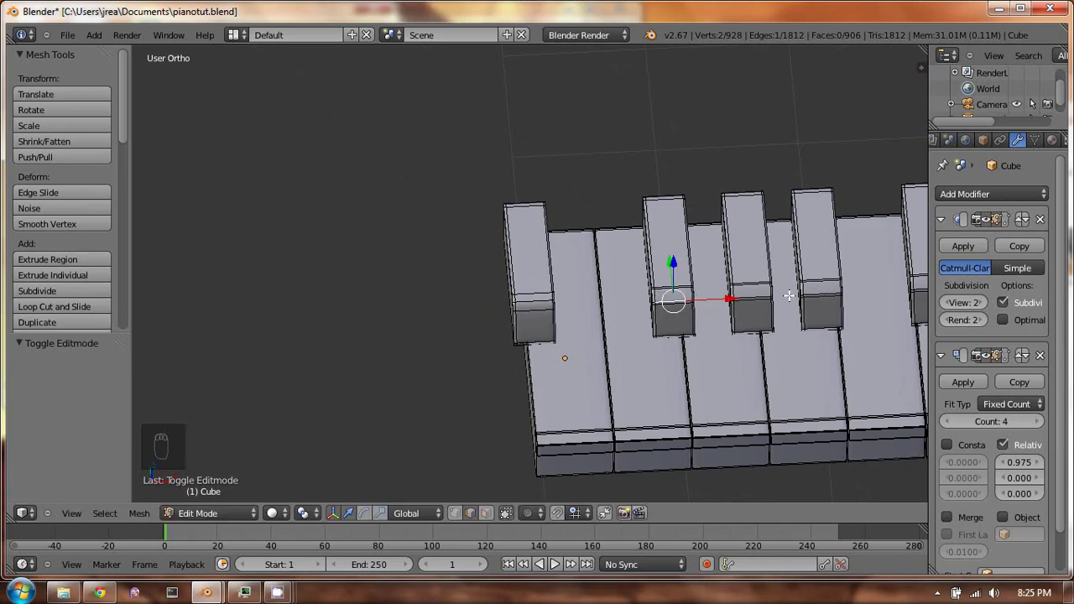
{"action": "key", "text": "KP_4"}
{"action": "key", "text": "KP_1"}
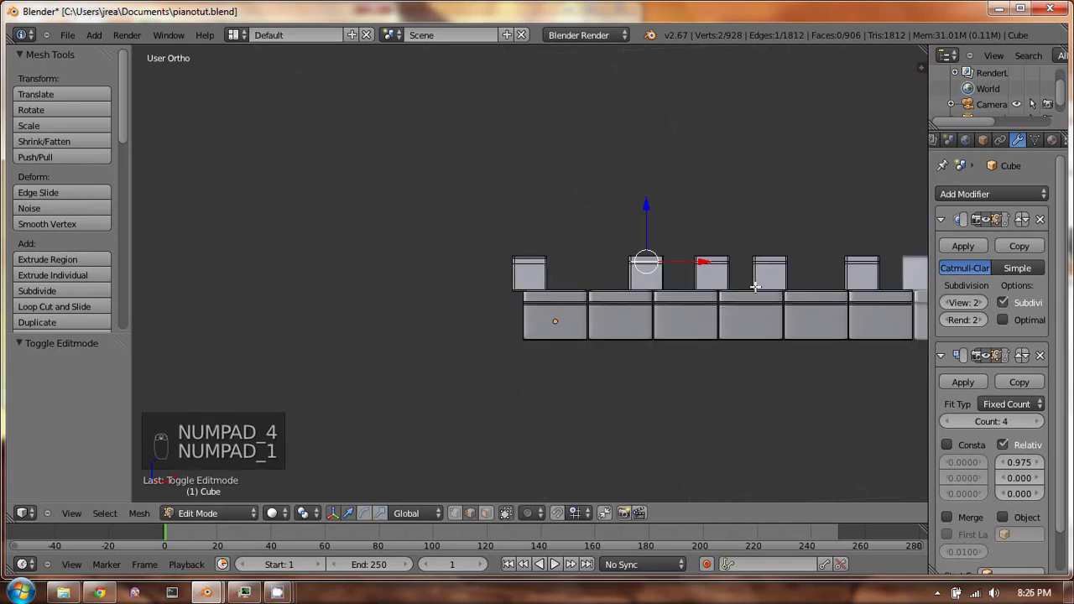
{"action": "key", "text": "z"}
{"action": "key", "text": "b"}
{"action": "left_click_drag", "start_coordinate": [611, 217], "coordinate": [888, 275]}
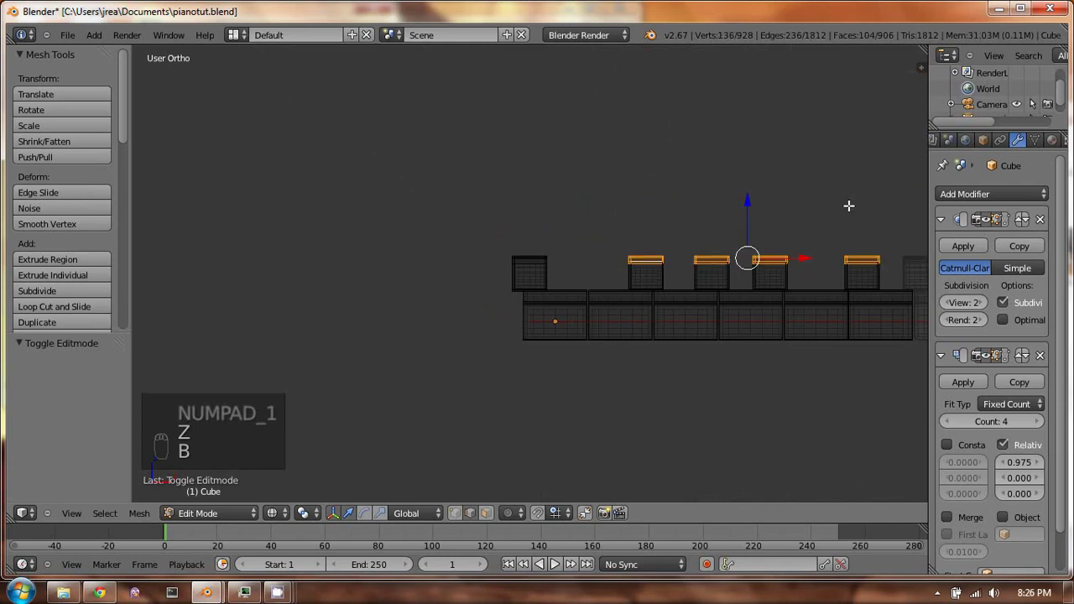
Try to delete the selected vertices of the four black keys' upper portions
{"action": "key", "text": "x"}
{"action": "key", "text": "x"}
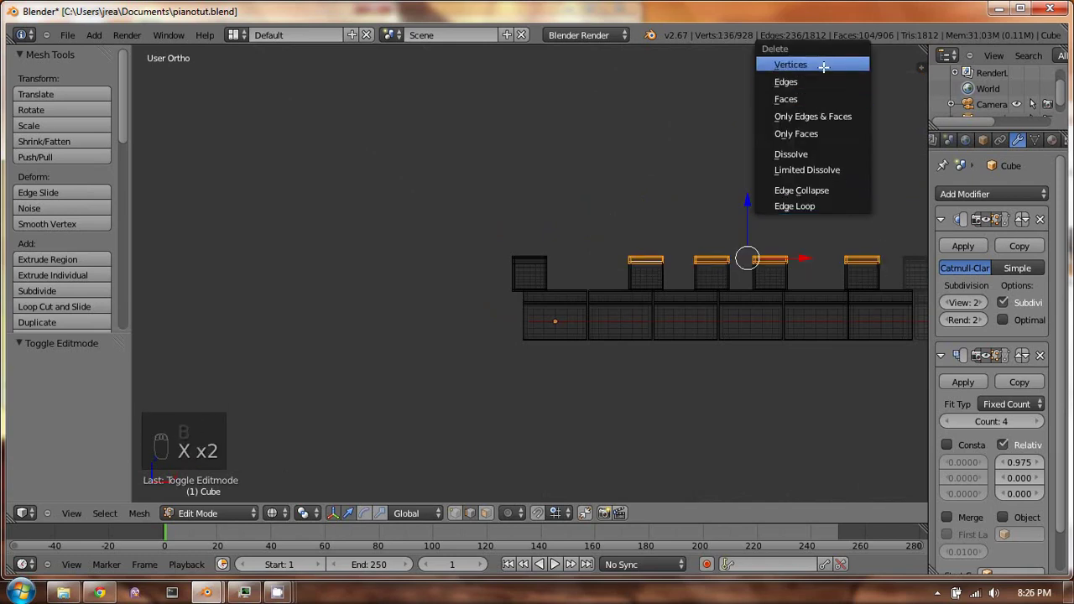
{"action": "left_click", "coordinate": [818, 65]}
Select all geometry linked to the end black key and view it from above in solid shading
{"action": "key", "text": "a"}
{"action": "key", "text": "a"}
{"action": "key", "text": "b"}
{"action": "left_click_drag", "start_coordinate": [503, 242], "coordinate": [606, 276]}
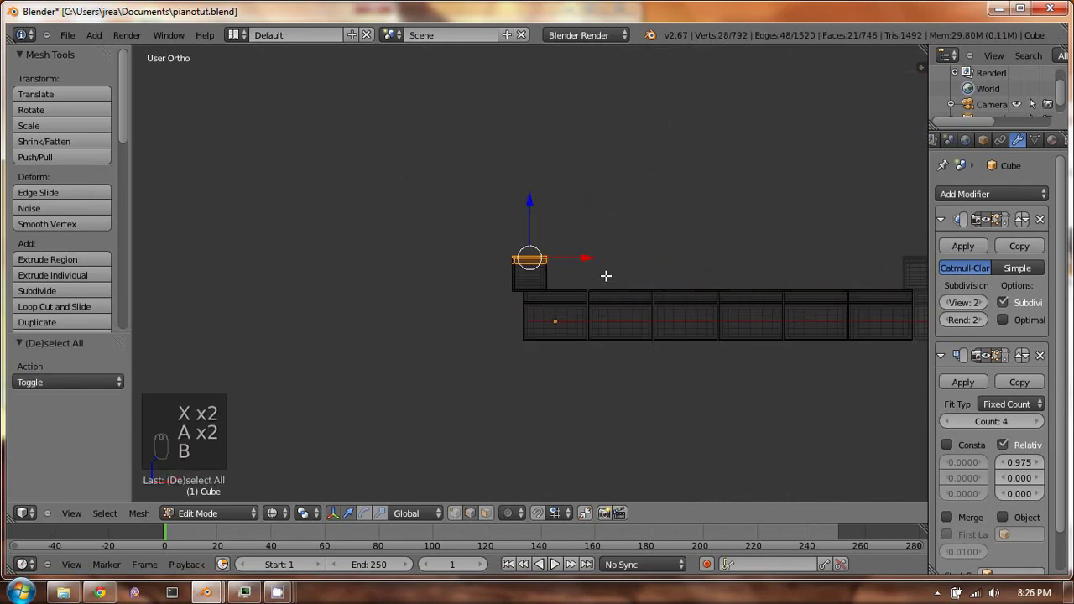
{"action": "key", "text": "ctrl+l"}
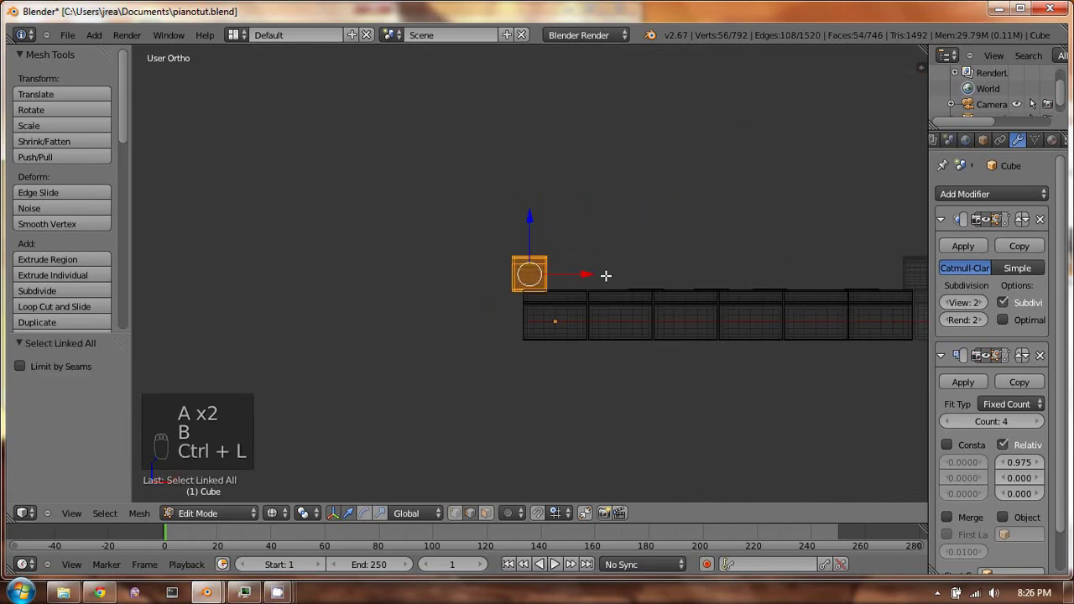
{"action": "key", "text": "KP_7"}
{"action": "key", "text": "z"}
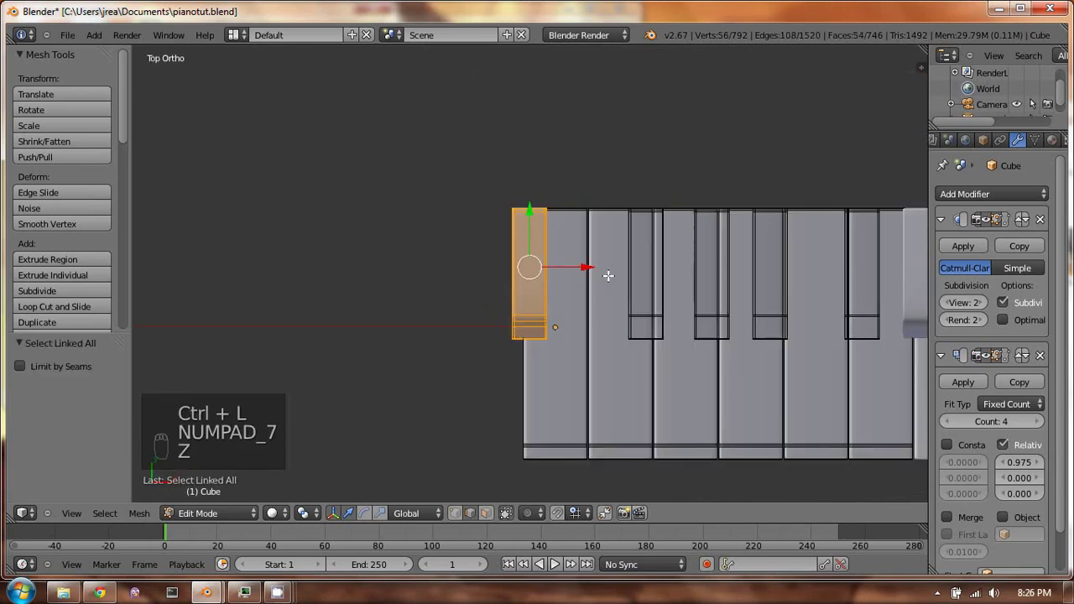
{"action": "middle_click_drag", "start_coordinate": [673, 272], "coordinate": [656, 224]}
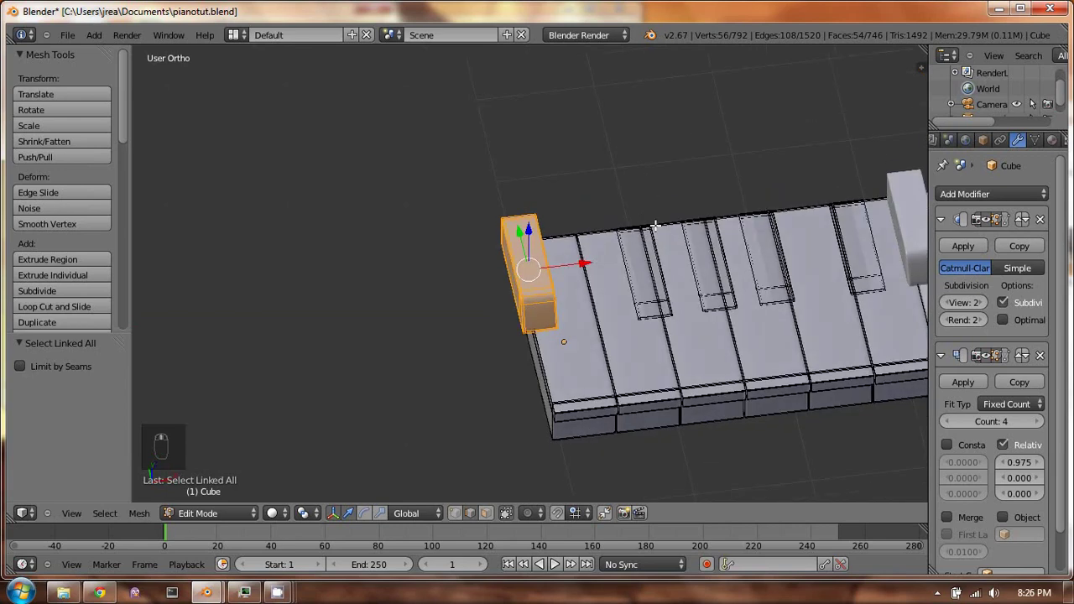
Undo the end key's selection and the vertex deletion on the four other black keys
{"action": "key", "text": "ctrl+z"}
{"action": "key", "text": "ctrl+z"}
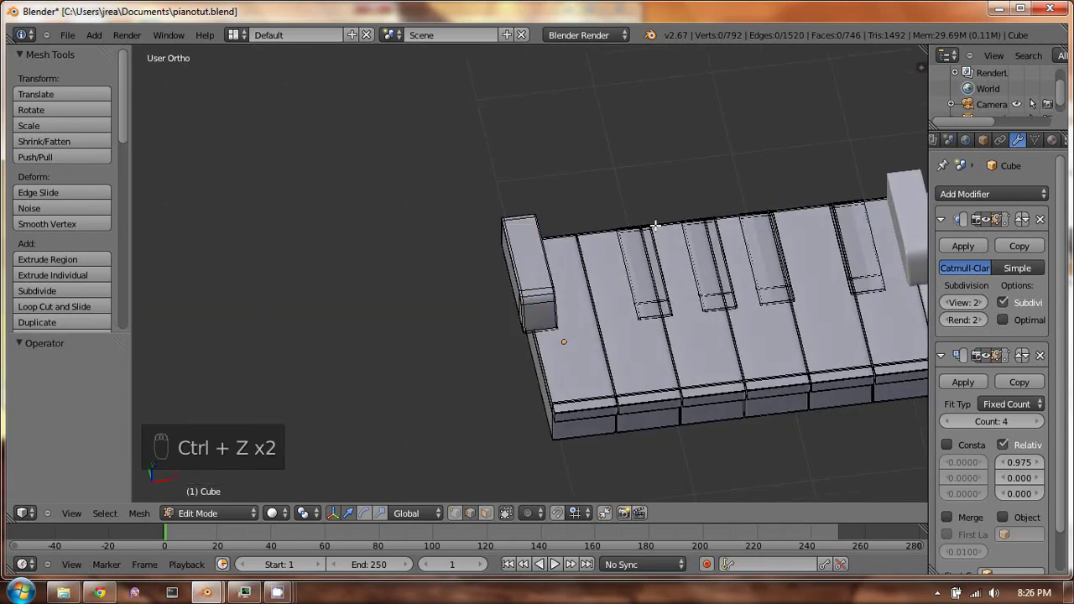
{"action": "key", "text": "ctrl+z"}
{"action": "key", "text": "ctrl+z"}
{"action": "key", "text": "ctrl+z"}
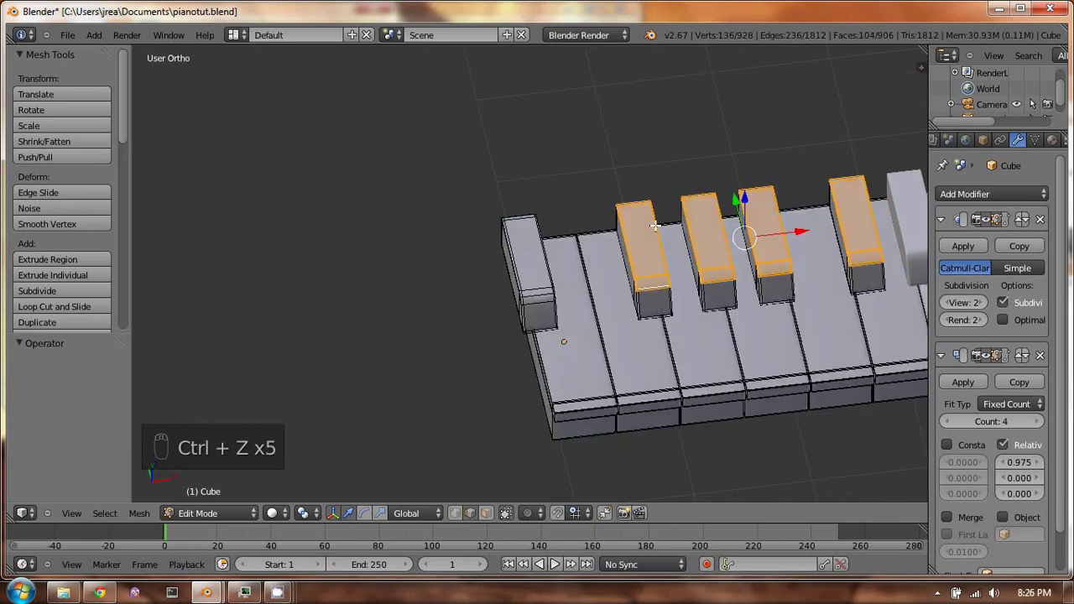
Extend the selection to the four complete linked black keys and delete their vertices
{"action": "key", "text": "ctrl+l"}
{"action": "key", "text": "x"}
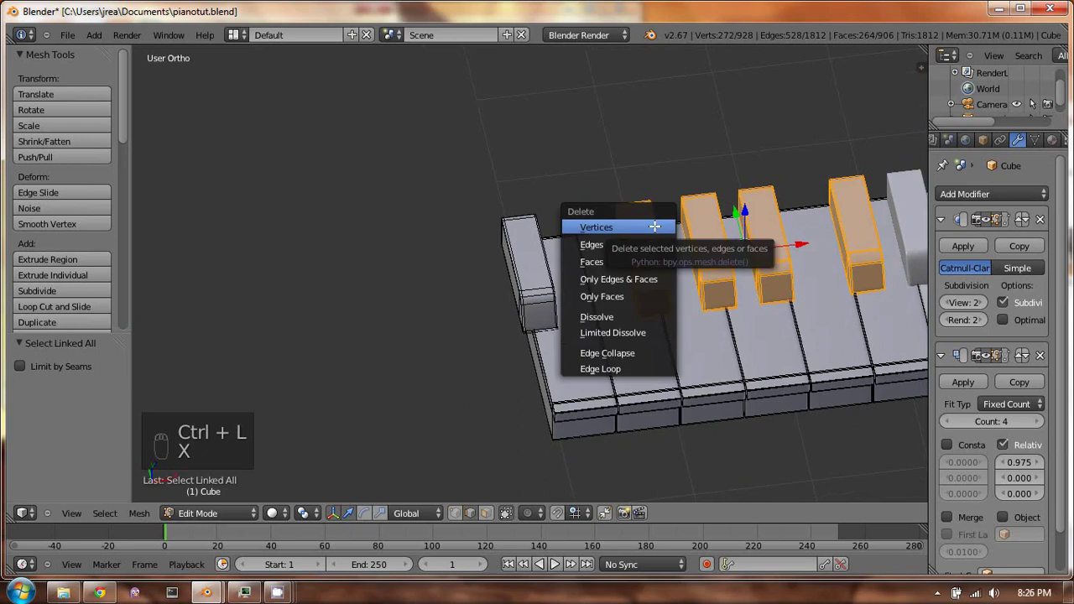
{"action": "left_click", "coordinate": [655, 226]}
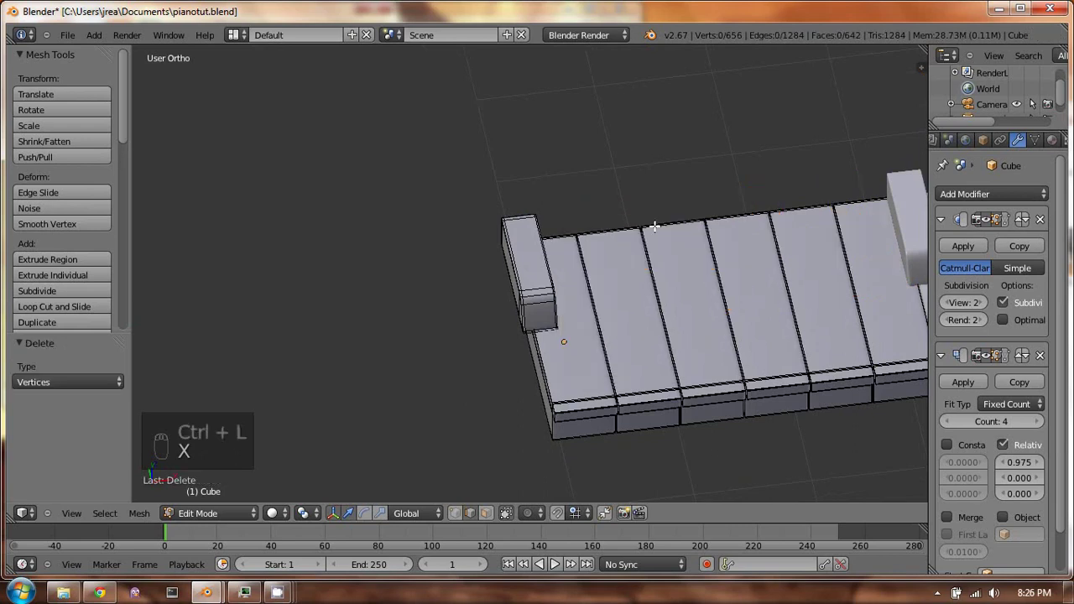
Duplicate the whole end black key and move the copy along X onto the seam between the second and third white keys
{"action": "right_click", "coordinate": [537, 292]}
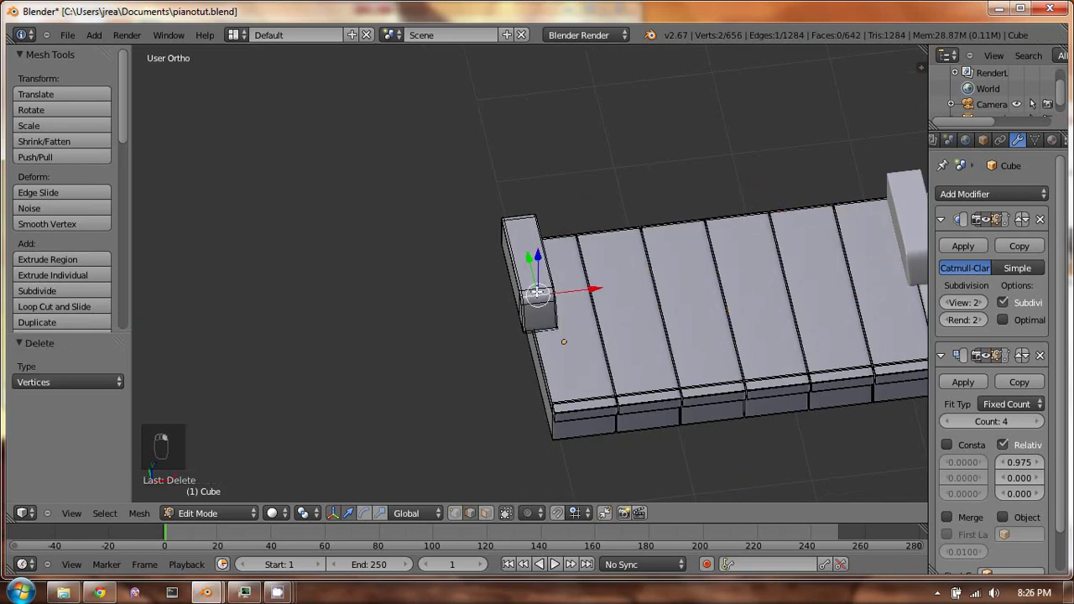
{"action": "key", "text": "ctrl+l"}
{"action": "key", "text": "KP_1"}
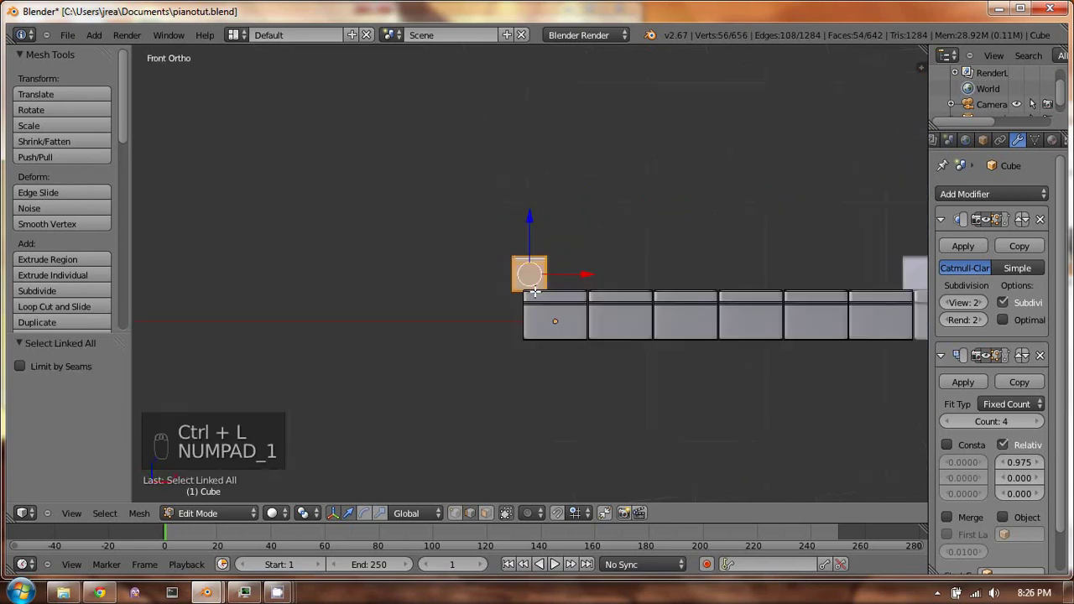
{"action": "key", "text": "KP_7"}
{"action": "key", "text": "shift+d"}
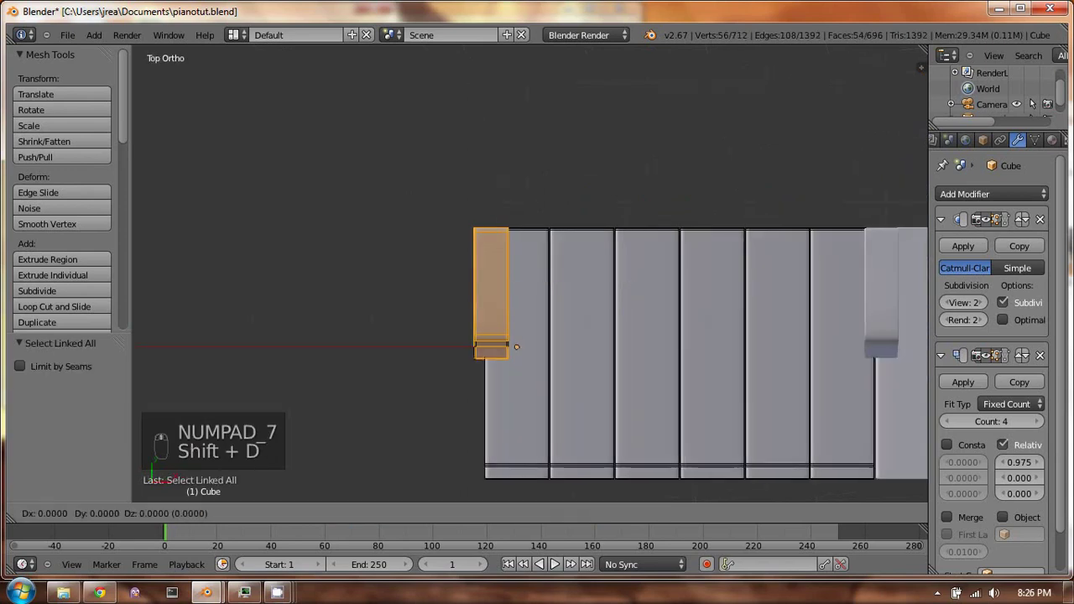
{"action": "right_click", "coordinate": [550, 287]}
{"action": "key", "text": "shift+d"}
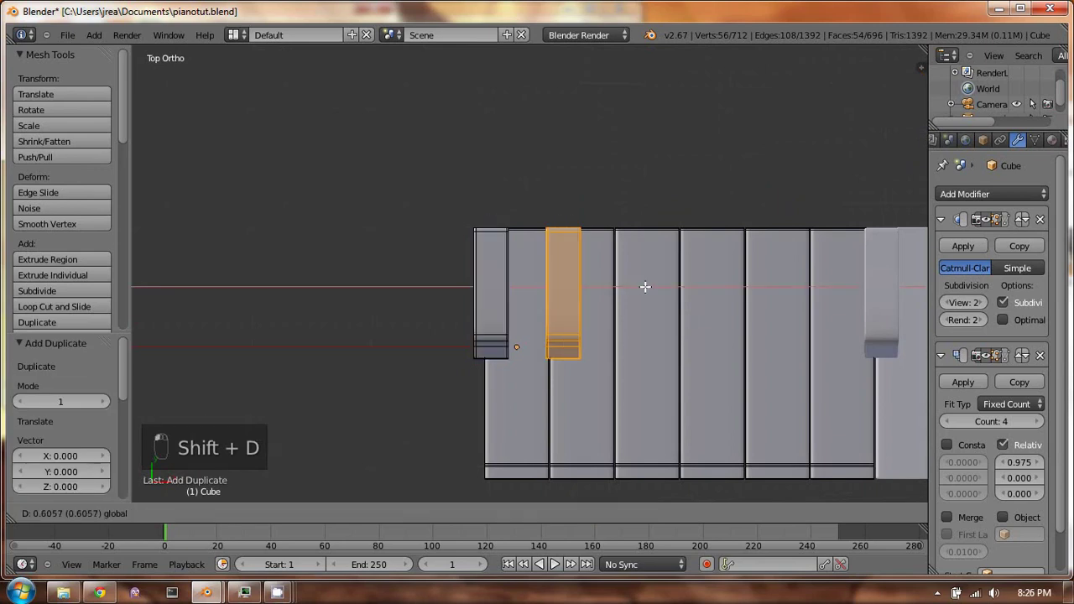
{"action": "key", "text": "x"}
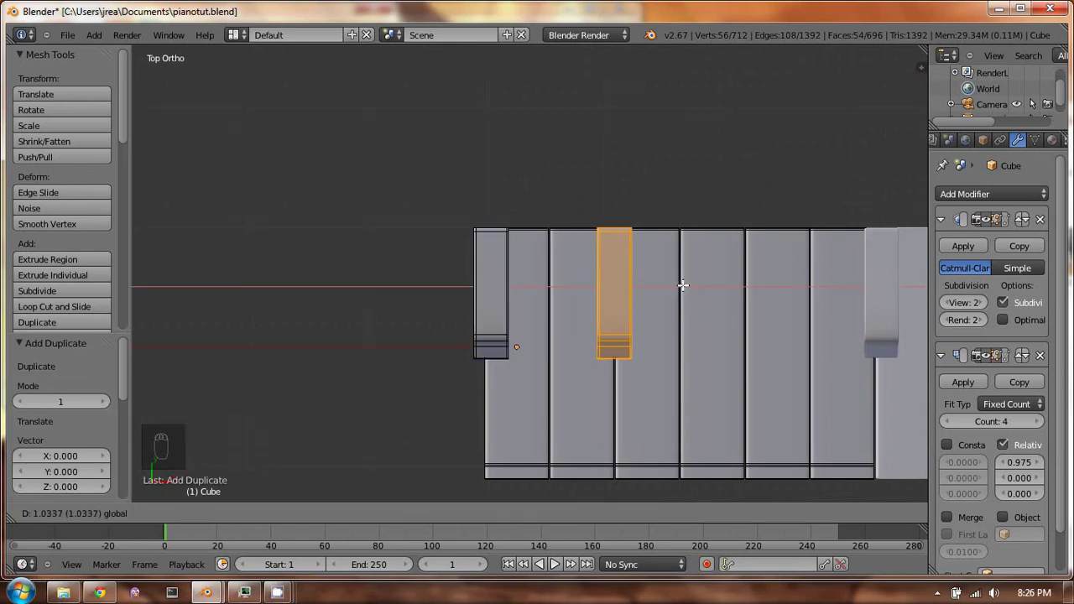
{"action": "left_click", "coordinate": [681, 285]}
Duplicate the copied black key and move the new one 0.5 along X to the seam between the third and fourth white keys
{"action": "key", "text": "shift+d"}
{"action": "right_click", "coordinate": [671, 286]}
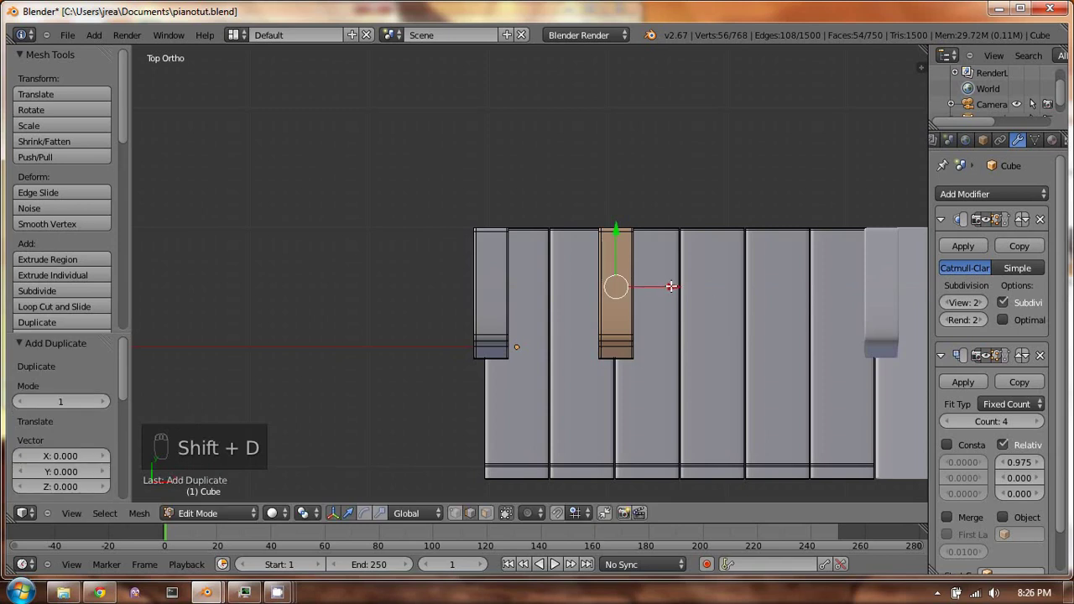
{"action": "key", "text": "g"}
{"action": "key", "text": "x"}
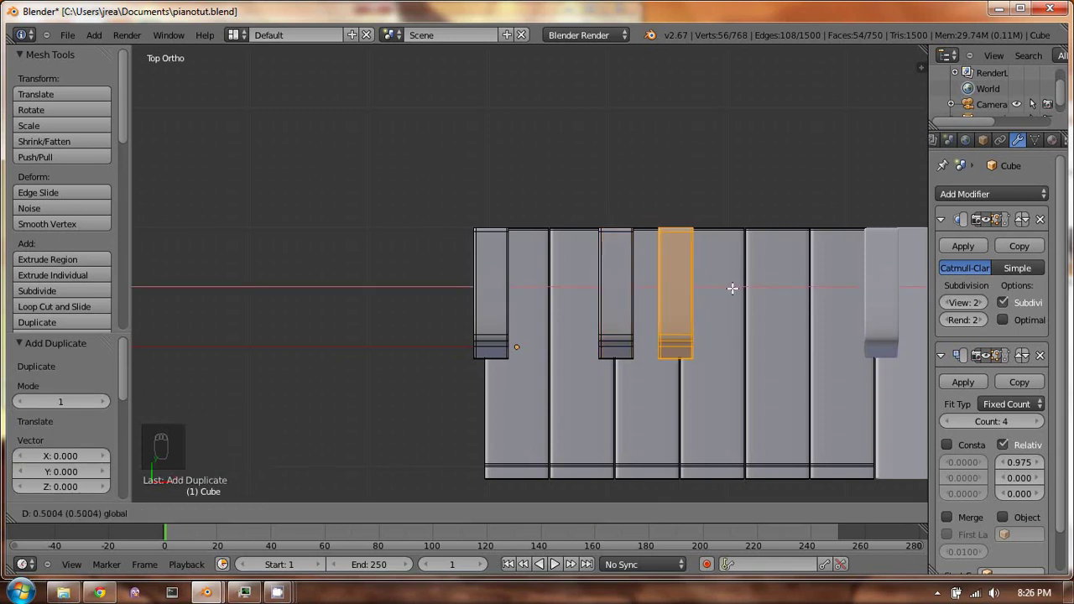
{"action": "left_click", "coordinate": [732, 288]}
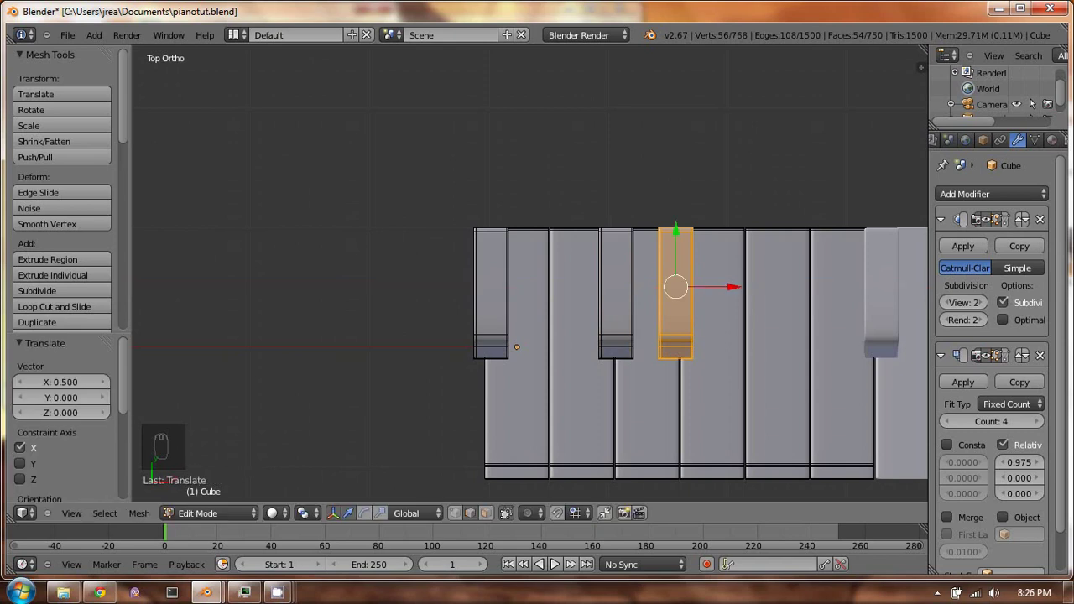
Duplicate that black key and move the copy about 0.546 along X to the seam between the fourth and fifth white keys
{"action": "key", "text": "shift+d"}
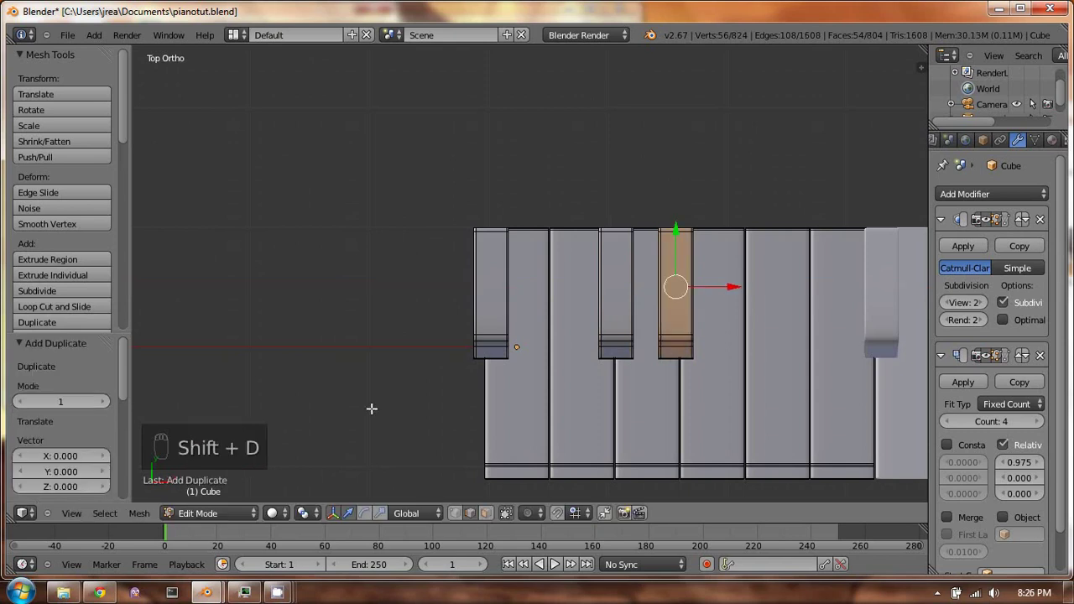
{"action": "key", "text": "g"}
{"action": "key", "text": "x"}
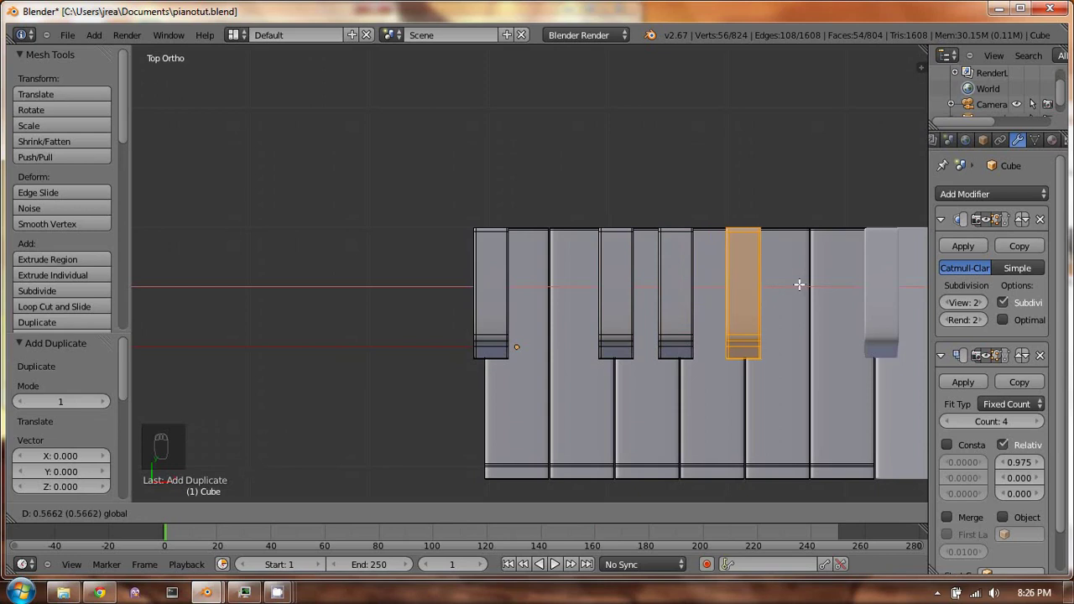
{"action": "left_click", "coordinate": [798, 285]}
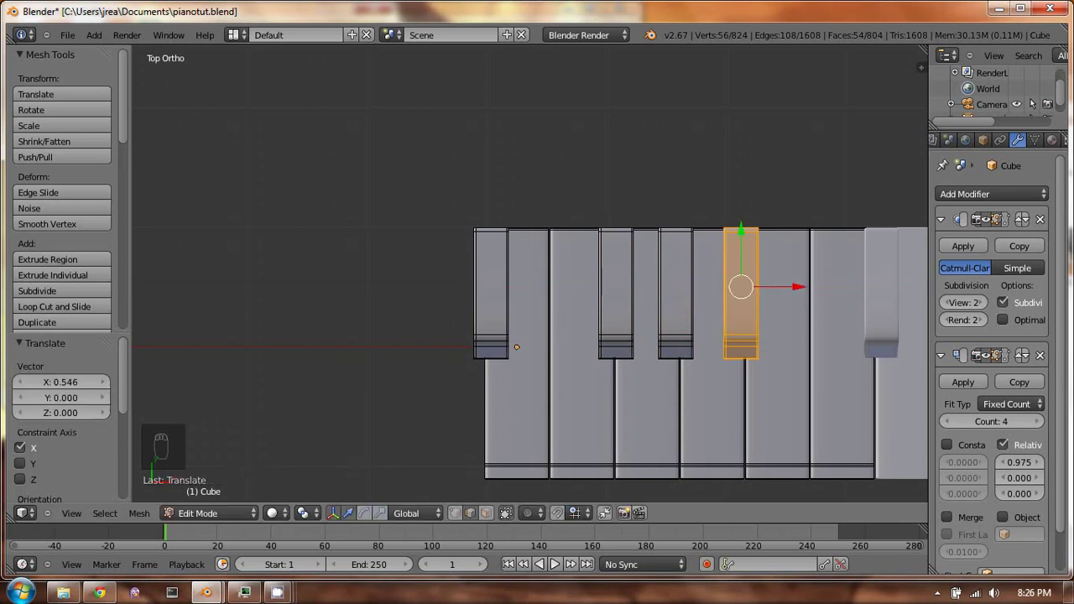
Duplicate the black key and move the copy about 0.658 along X to the seam between the fifth and sixth white keys
{"action": "key", "text": "shift+d"}
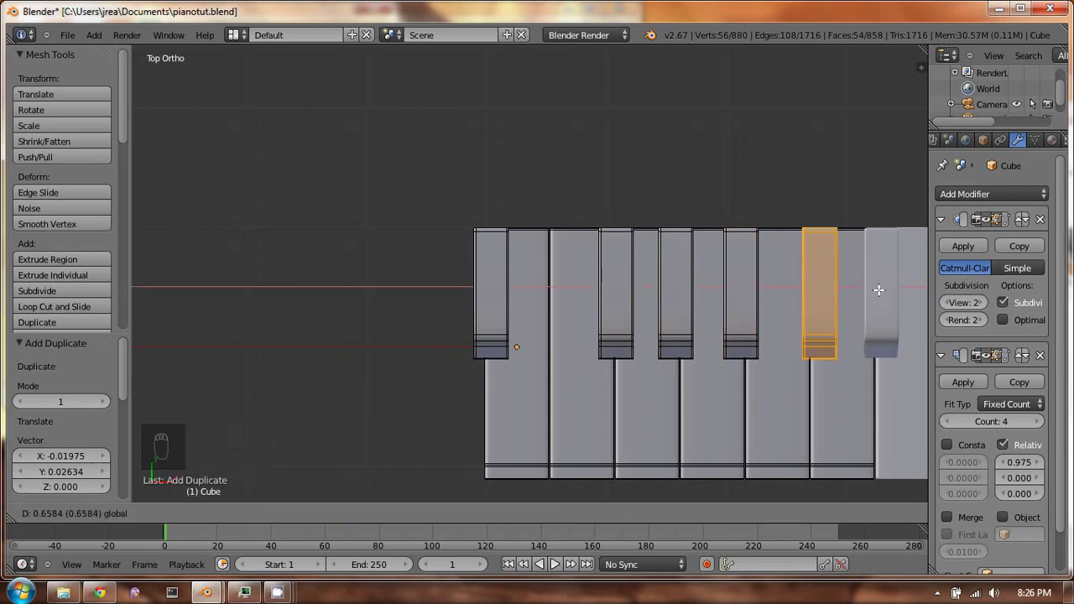
{"action": "key", "text": "ctrl+z"}
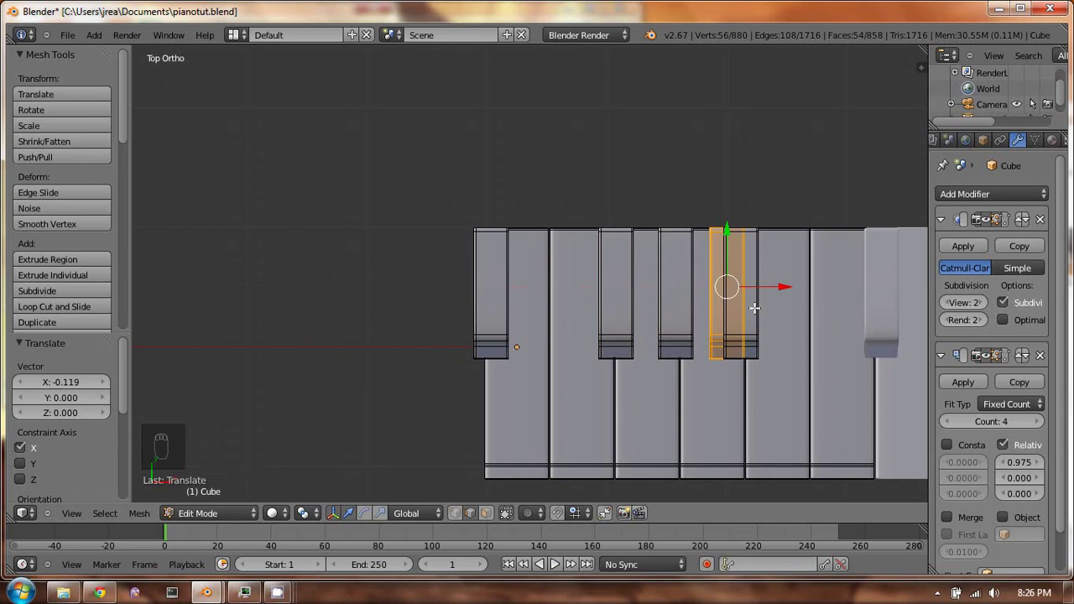
{"action": "right_click", "coordinate": [754, 308]}
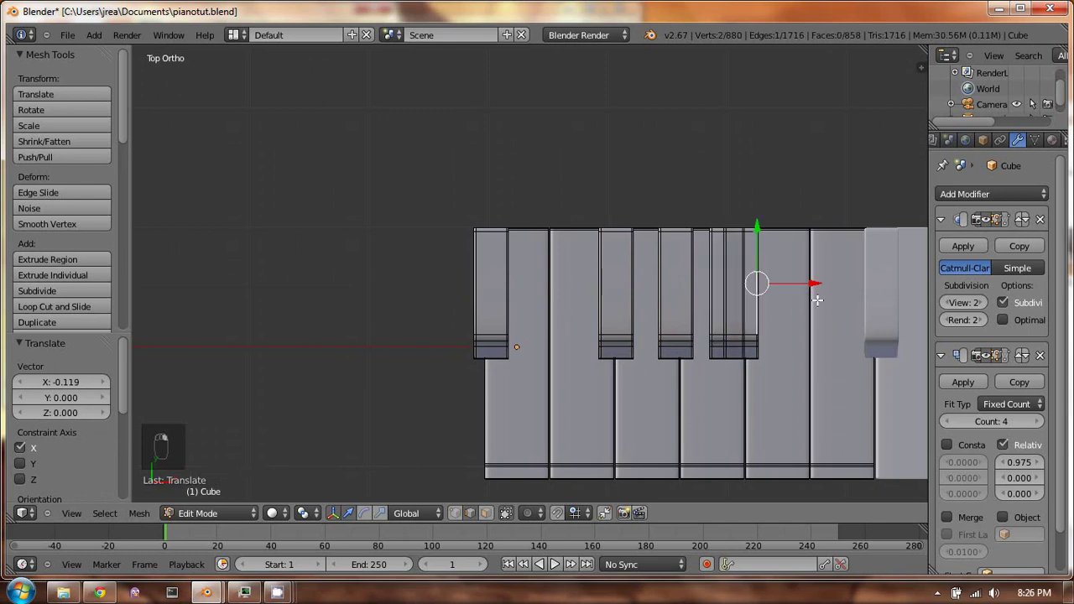
{"action": "key", "text": "ctrl+z"}
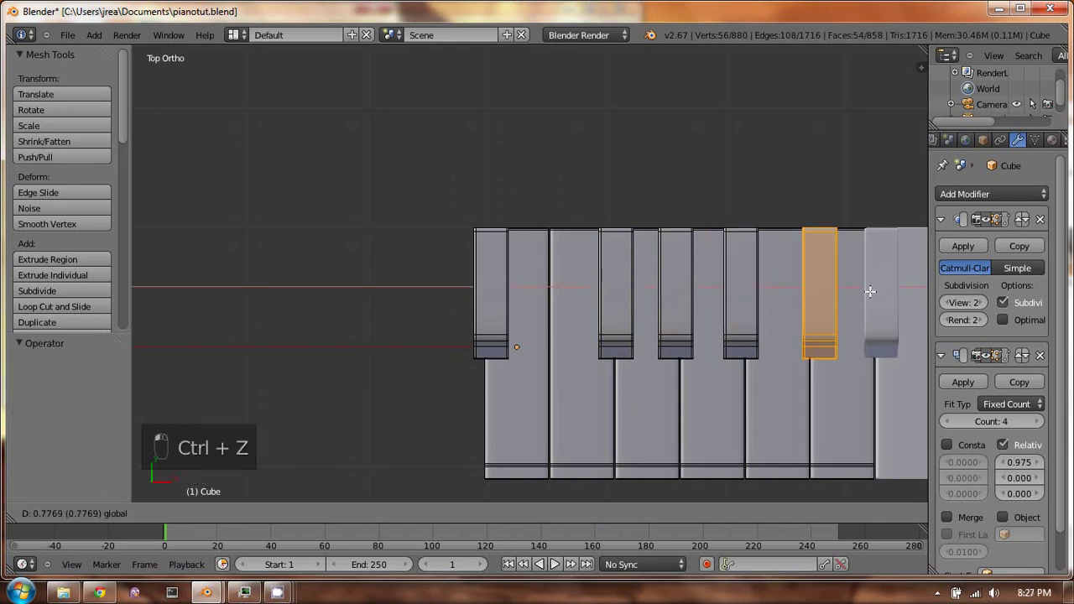
{"action": "left_click", "coordinate": [862, 291]}
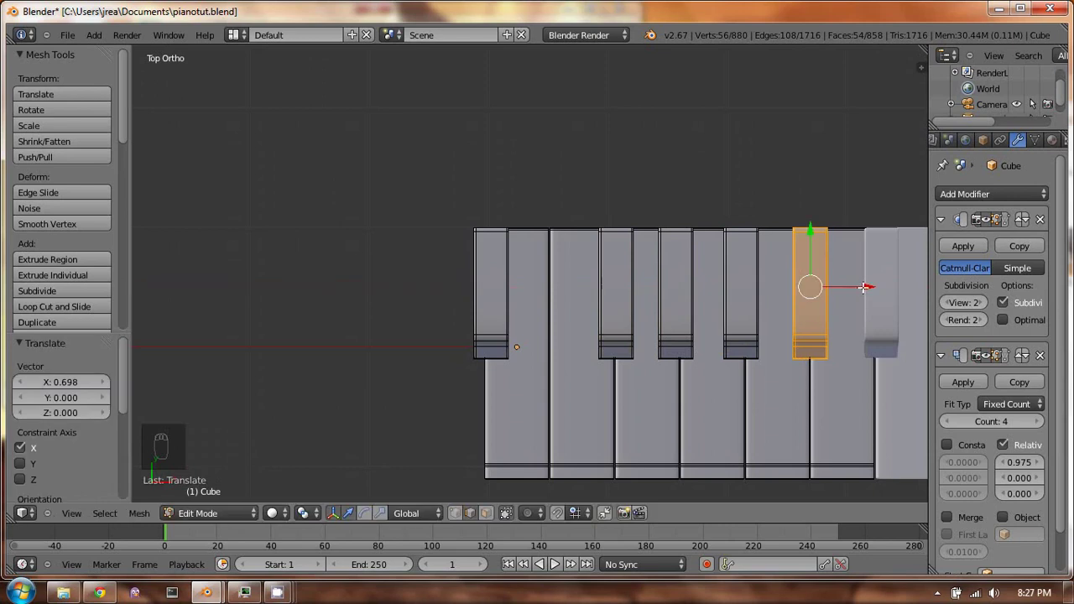
{"action": "key", "text": "g"}
{"action": "key", "text": "x"}
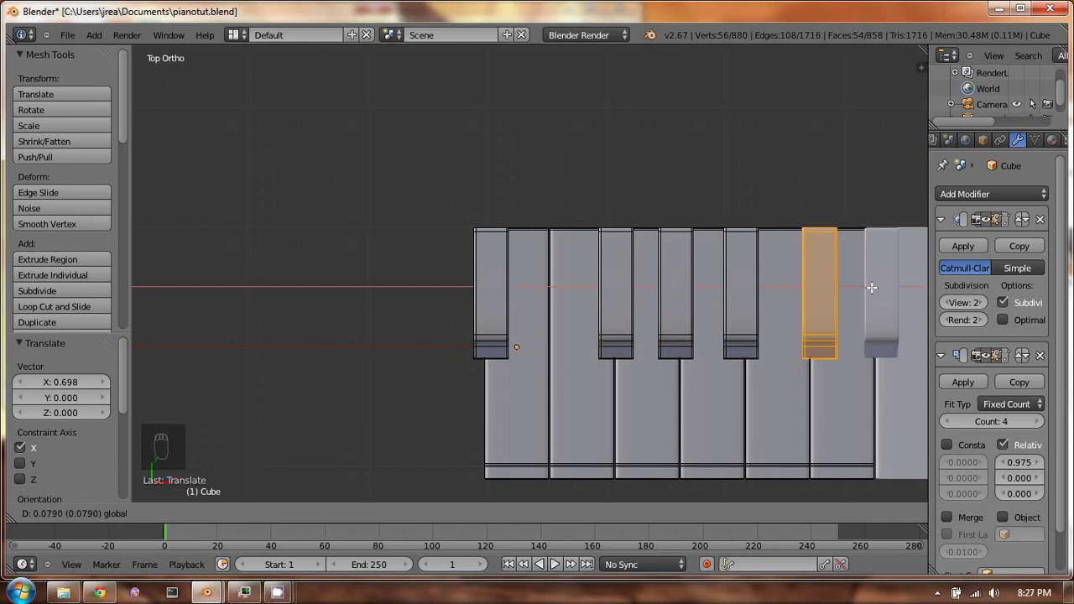
{"action": "left_click", "coordinate": [871, 288]}
Move the whole linked black key between the fourth and fifth white keys about -0.02 along X, and check the keyboard in Object Mode
{"action": "right_click", "coordinate": [758, 295]}
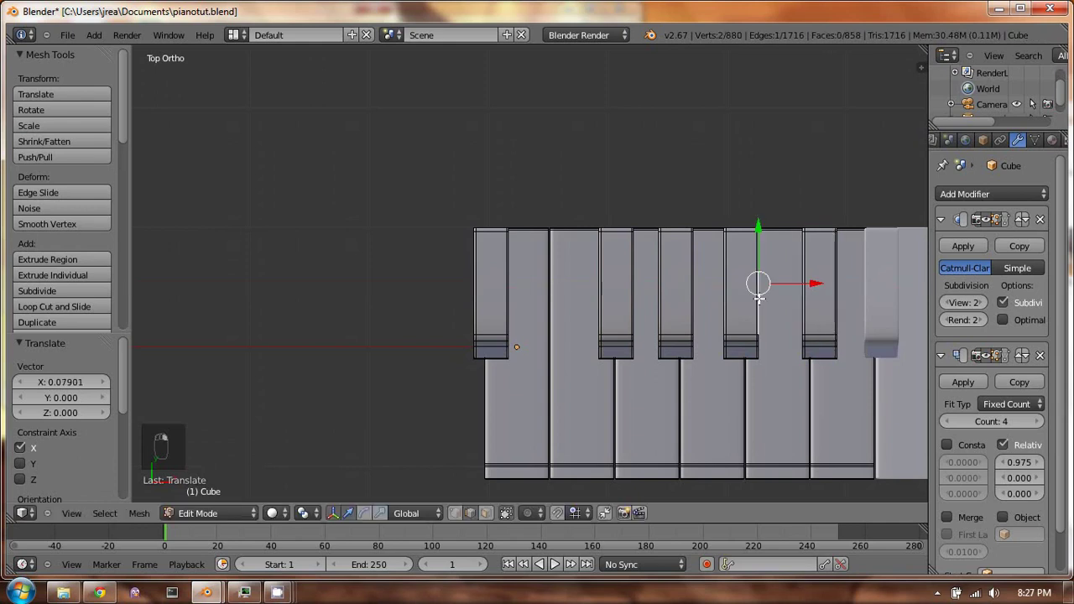
{"action": "key", "text": "ctrl+l"}
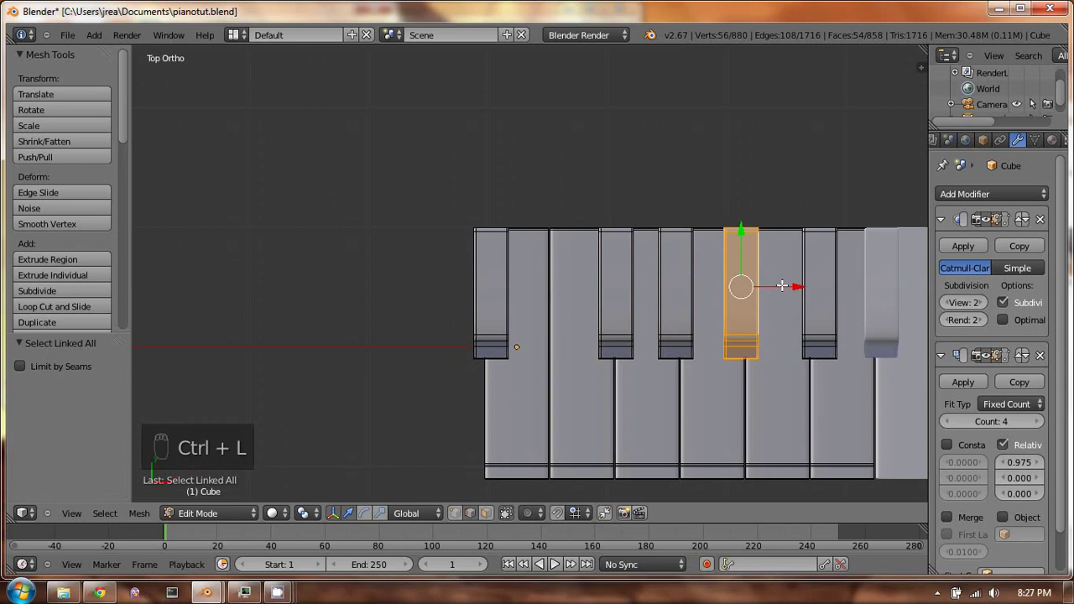
{"action": "key", "text": "g"}
{"action": "key", "text": "x"}
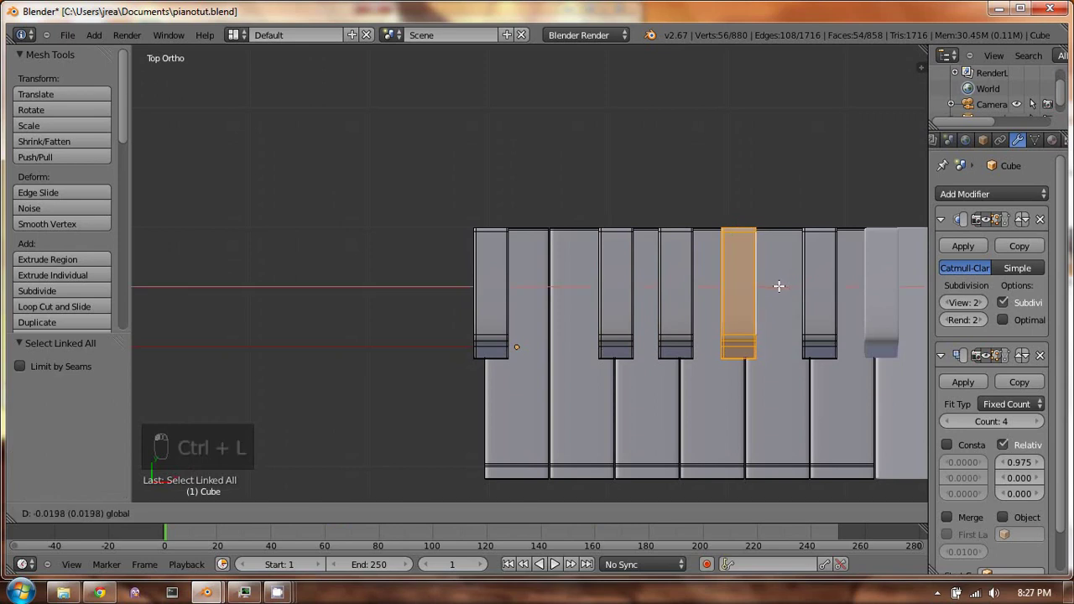
{"action": "left_click", "coordinate": [779, 286]}
{"action": "key", "text": "Tab"}
{"action": "middle_click_drag", "start_coordinate": [820, 295], "coordinate": [646, 230]}
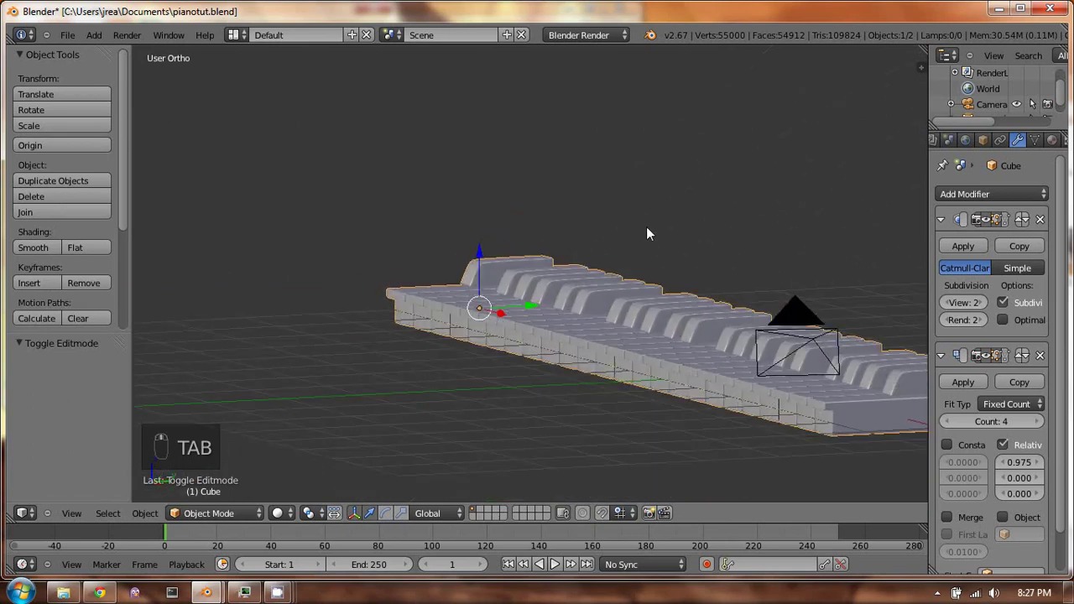
{"action": "key", "text": "KP_0"}
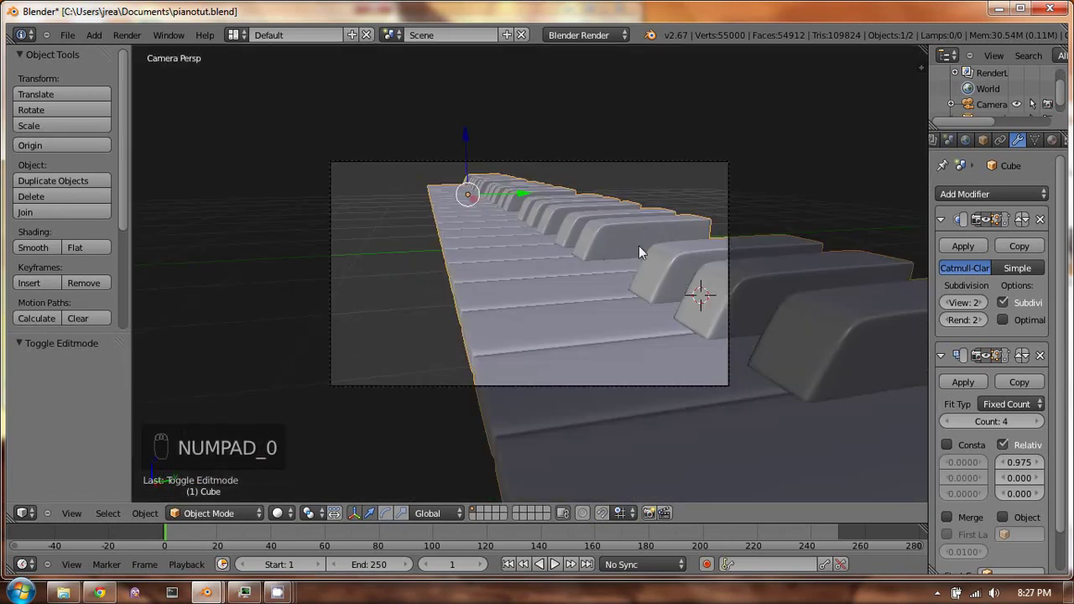
{"action": "middle_click_drag", "start_coordinate": [606, 216], "coordinate": [629, 252]}
{"action": "scroll", "coordinate": [566, 252], "scroll_direction": "up", "scroll_amount": 5}
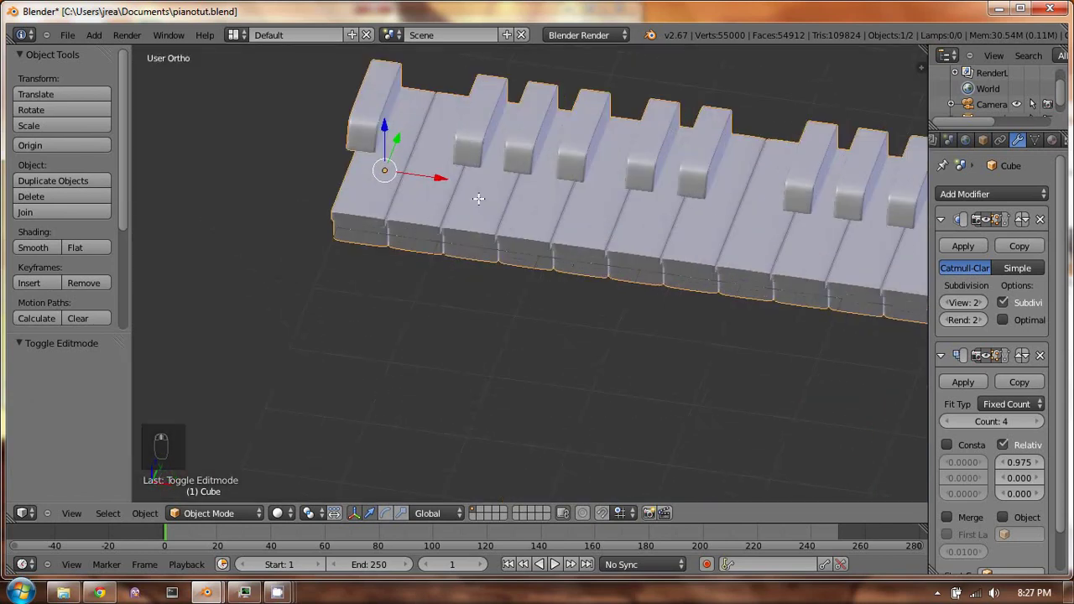
Add one centred lengthwise loop cut to each of the third, fourth and fifth editable black keys, counting from the origin end
{"action": "key", "text": "Tab"}
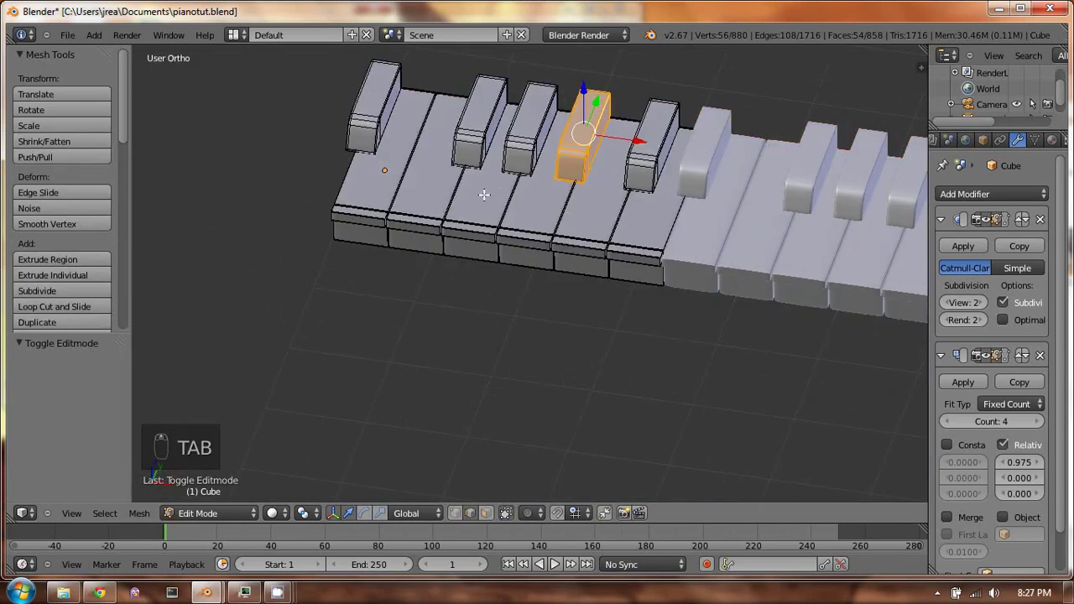
{"action": "middle_click_drag", "start_coordinate": [496, 191], "coordinate": [543, 176]}
{"action": "key", "text": "ctrl+r"}
{"action": "left_click", "coordinate": [546, 171]}
{"action": "right_click", "coordinate": [585, 190]}
{"action": "key", "text": "ctrl+r"}
{"action": "left_click", "coordinate": [606, 195]}
{"action": "right_click", "coordinate": [462, 165]}
{"action": "key", "text": "ctrl+r"}
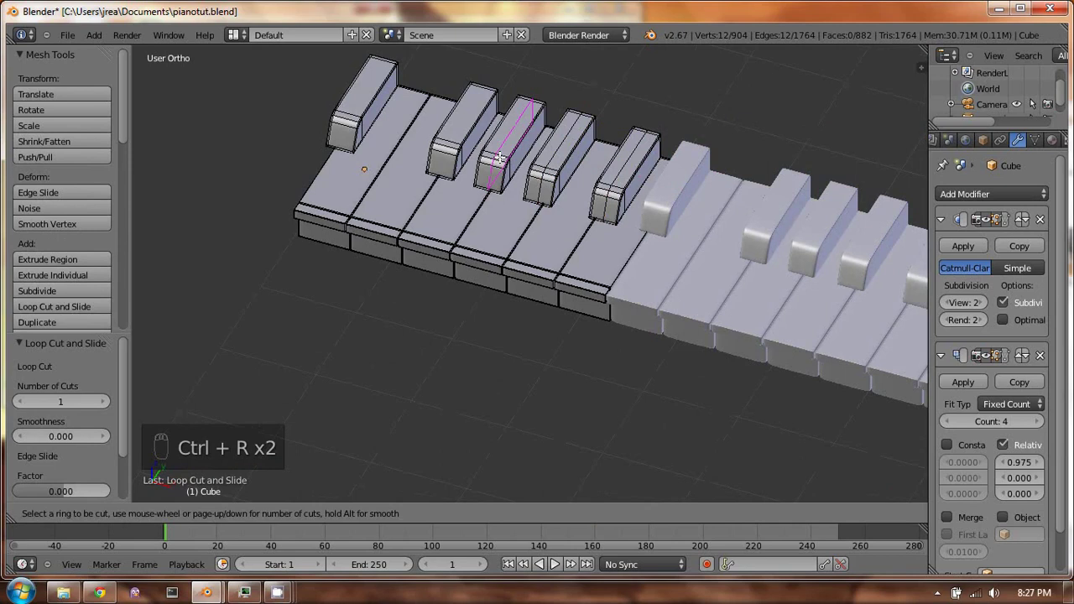
{"action": "left_click", "coordinate": [472, 159]}
{"action": "right_click", "coordinate": [447, 155]}
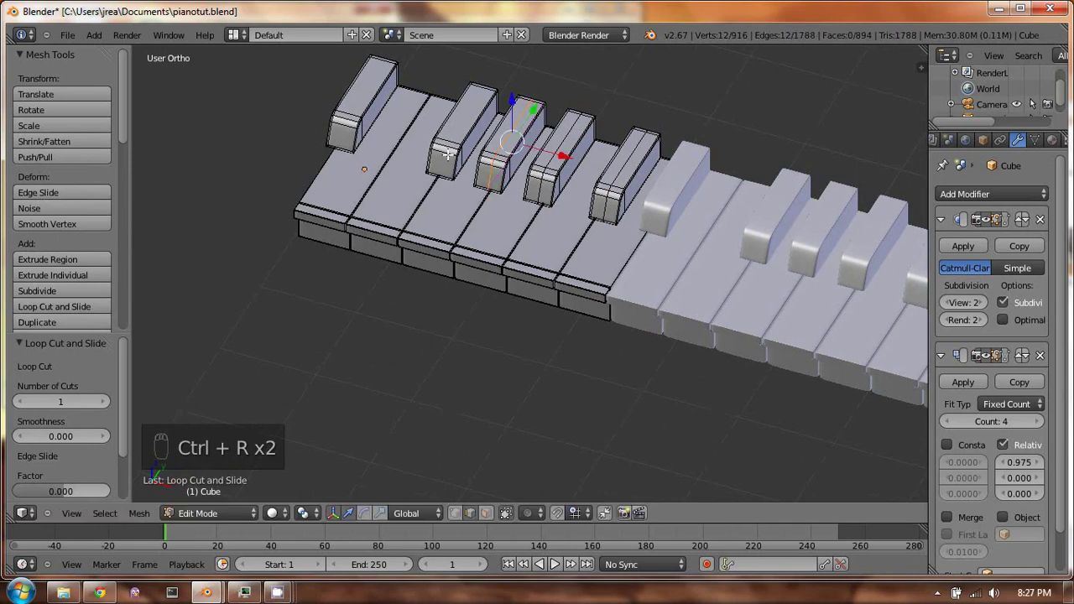
Add a centred lengthwise loop cut to the second and first black keys, undoing the off-centre cut on the second one
{"action": "key", "text": "ctrl+r"}
{"action": "left_click", "coordinate": [445, 153]}
{"action": "key", "text": "Escape"}
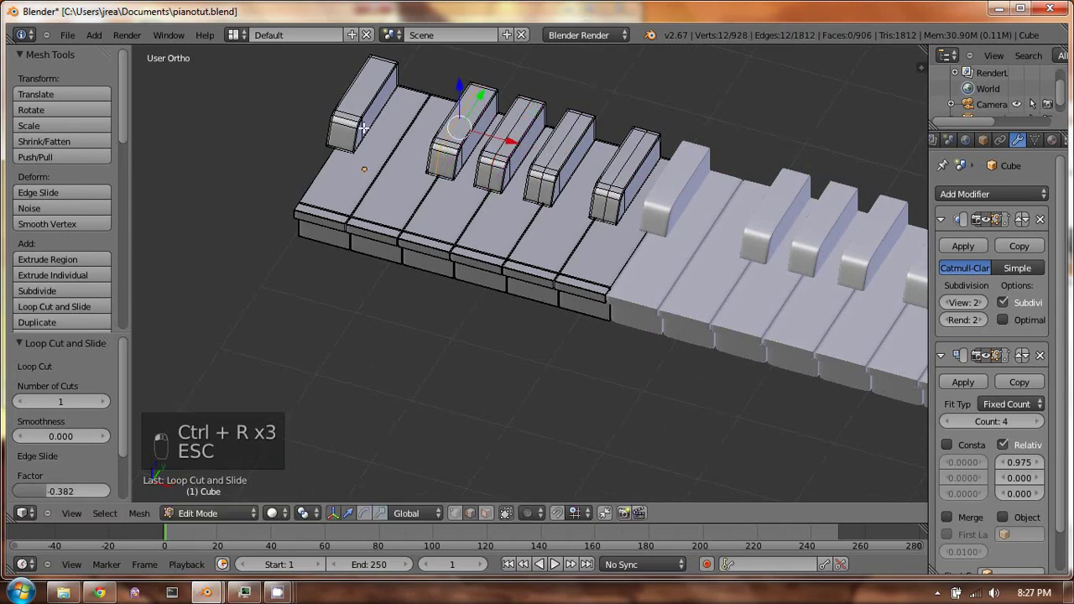
{"action": "key", "text": "Escape"}
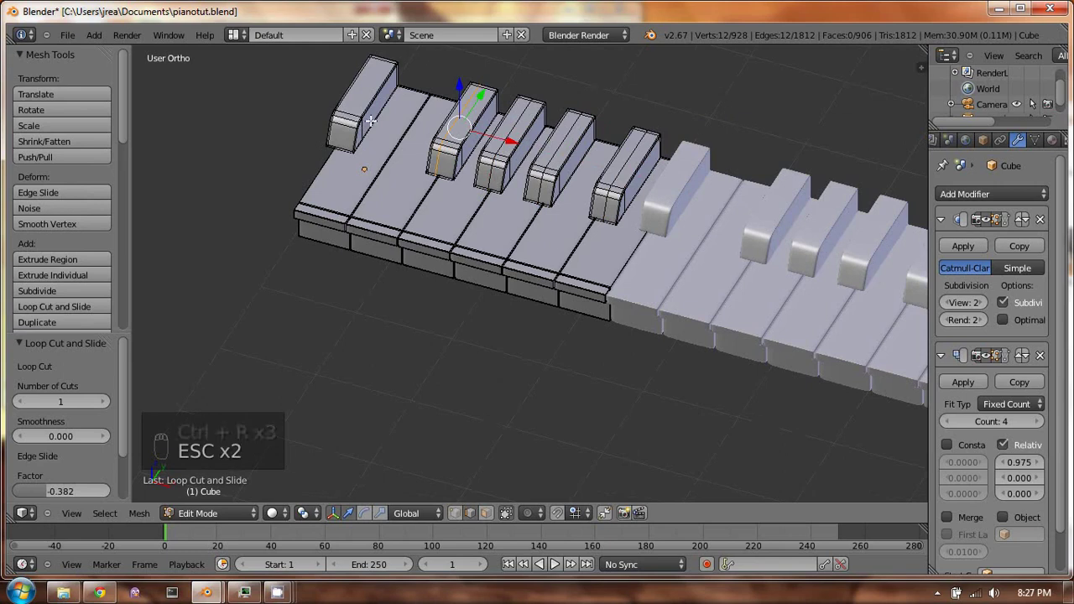
{"action": "key", "text": "Escape"}
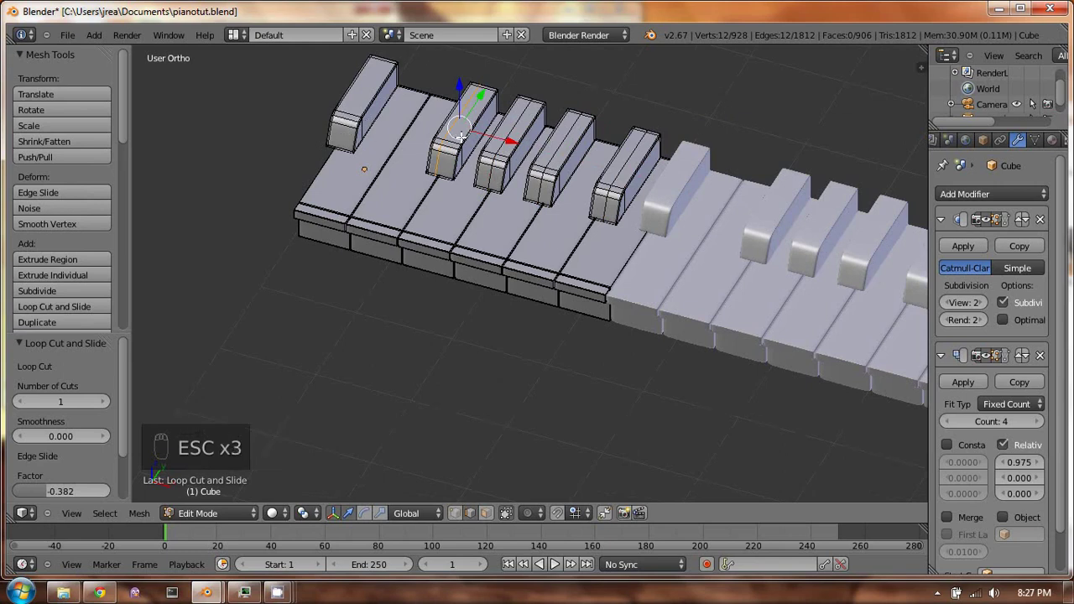
{"action": "key", "text": "ctrl+z"}
{"action": "key", "text": "ctrl+r"}
{"action": "left_click", "coordinate": [447, 148]}
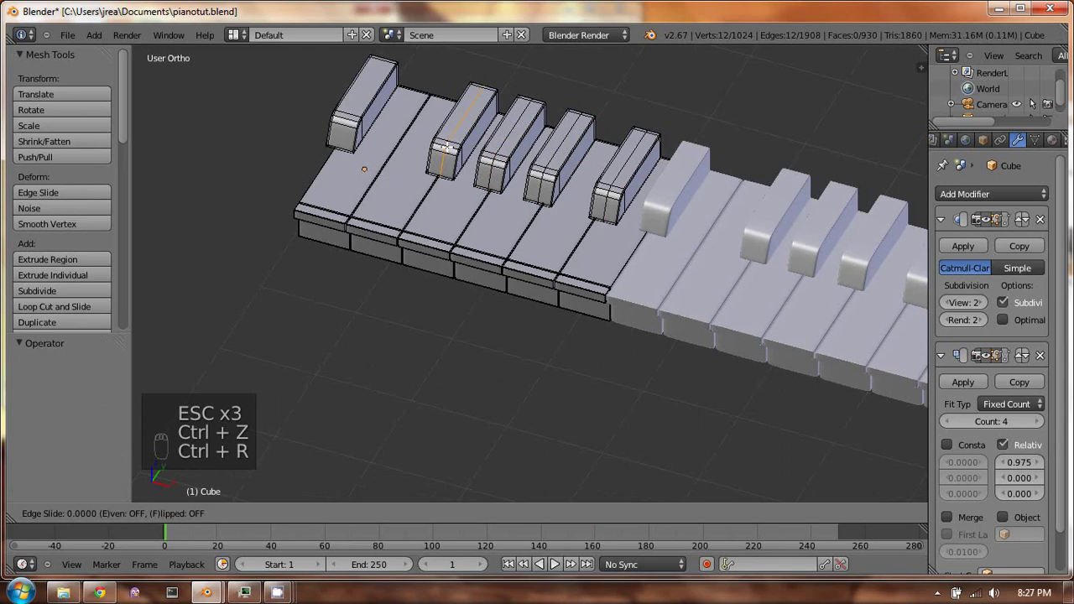
{"action": "key", "text": "Escape"}
{"action": "key", "text": "ctrl+r"}
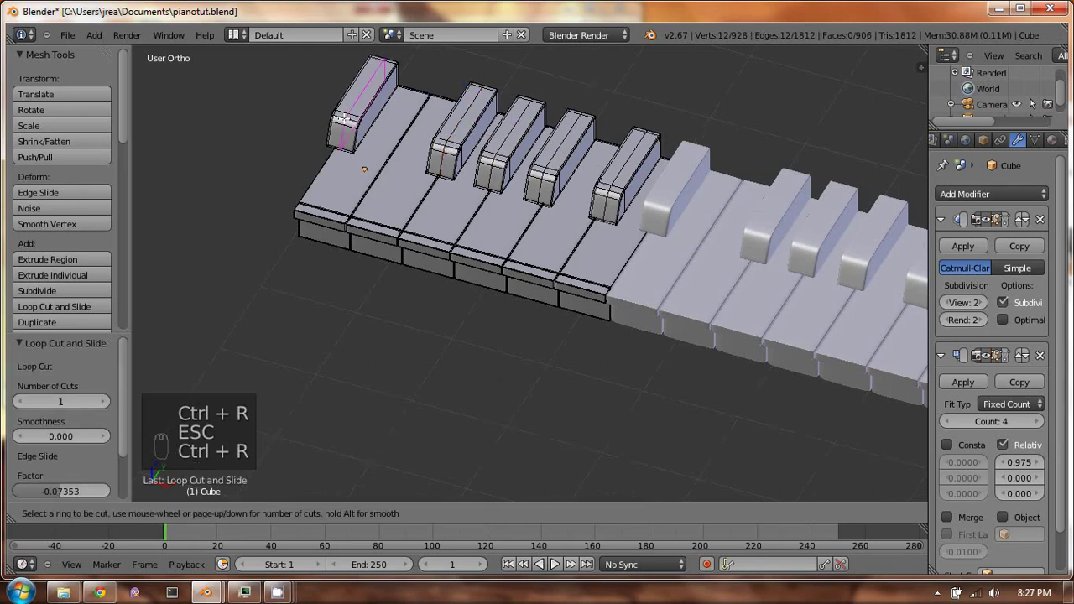
{"action": "left_click", "coordinate": [343, 119]}
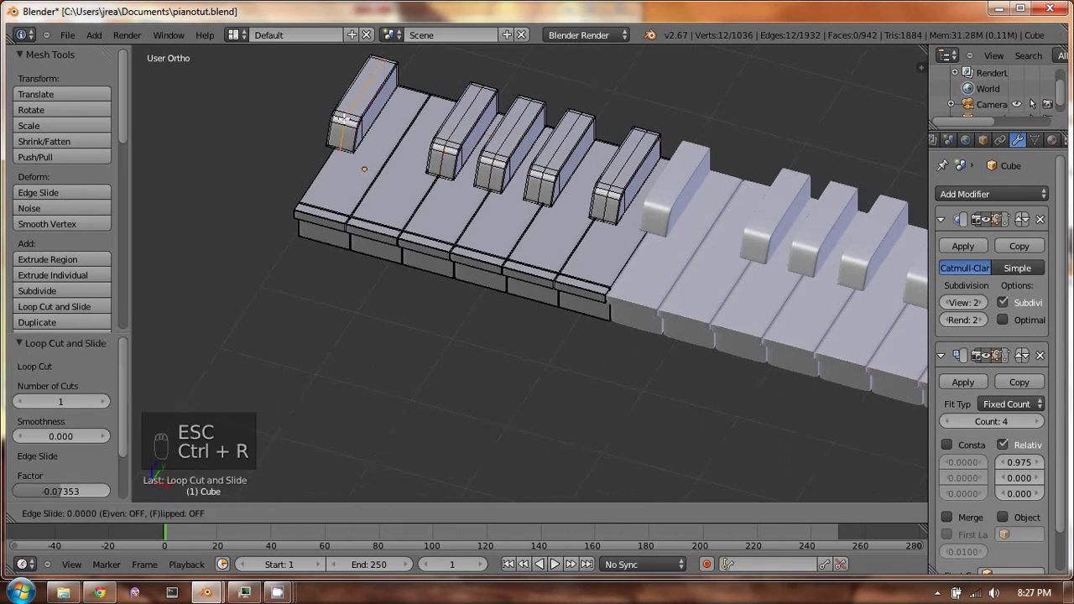
{"action": "right_click", "coordinate": [535, 377]}
Try to groove the five black keys by selecting their top centre edges and lowering them along Z
{"action": "right_click", "coordinate": [361, 94]}
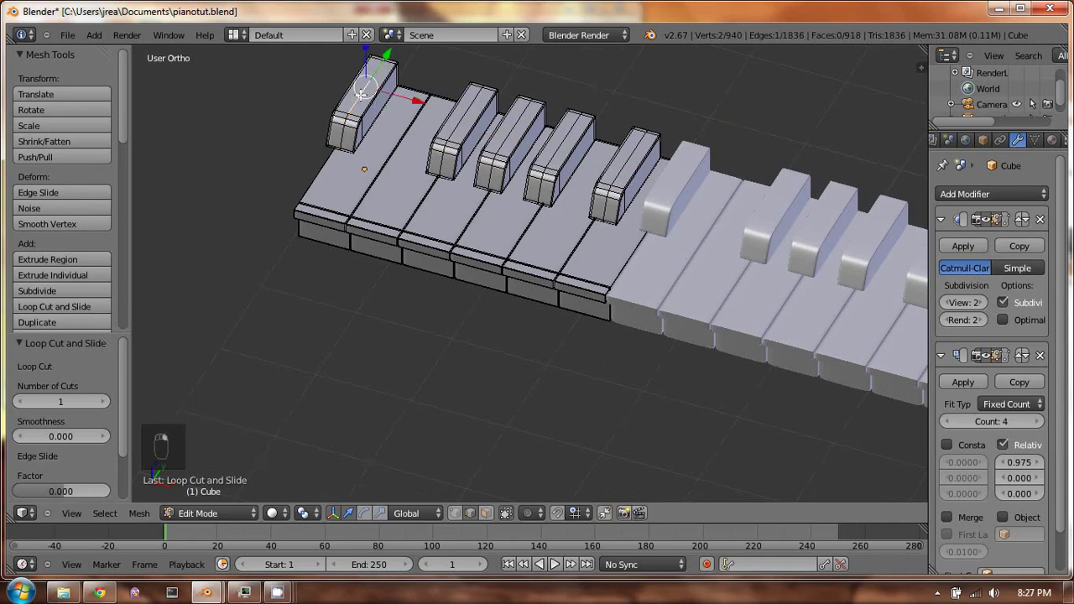
{"action": "right_click", "coordinate": [511, 127], "text": "shift"}
{"action": "right_click", "coordinate": [568, 139], "text": "shift"}
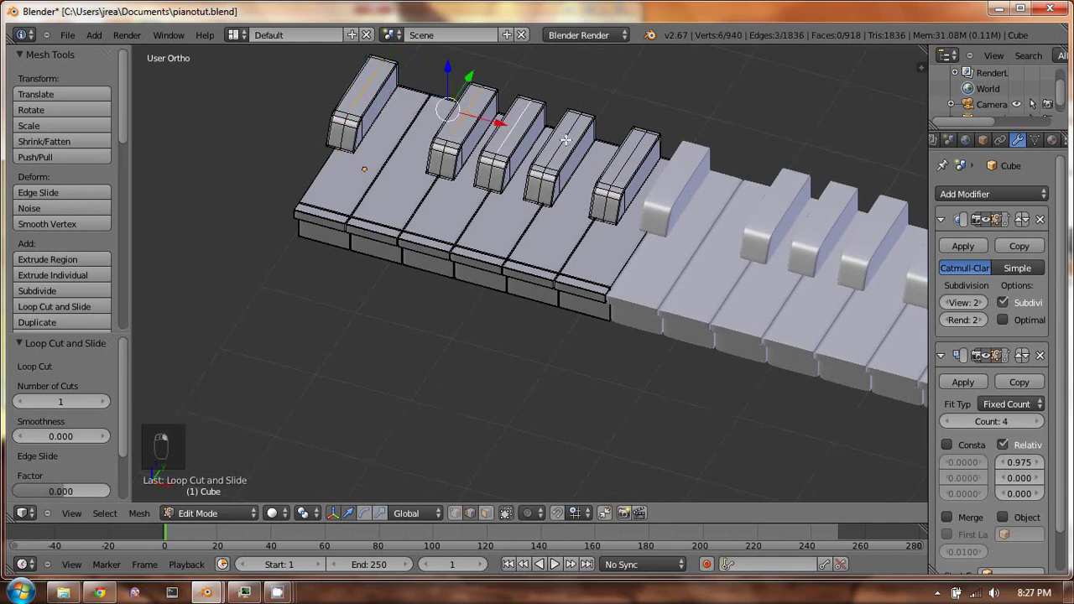
{"action": "right_click", "coordinate": [630, 156], "text": "shift"}
{"action": "right_click", "coordinate": [486, 96], "text": "shift"}
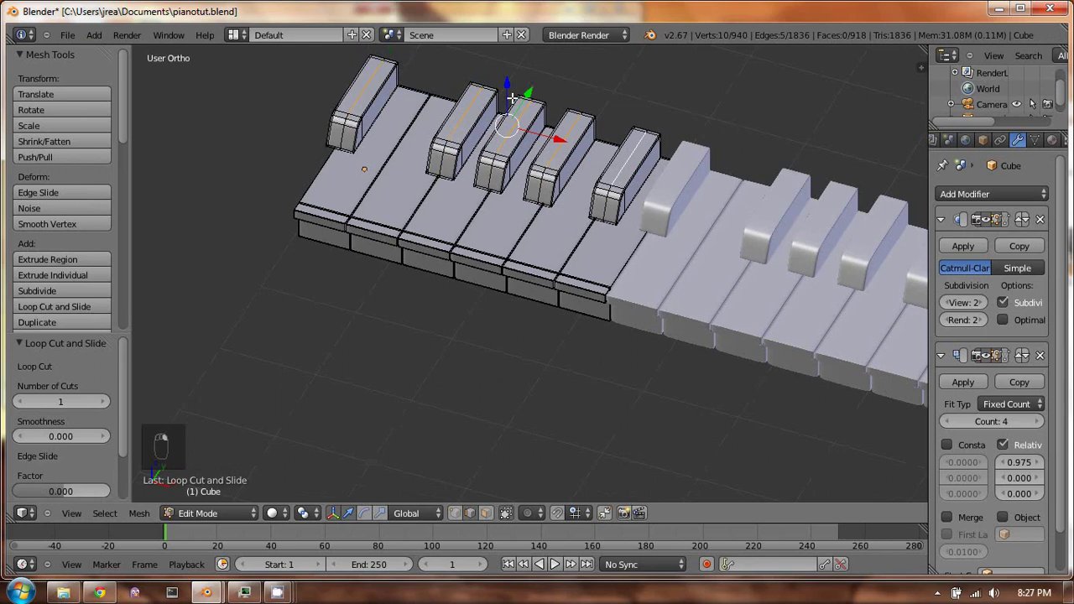
{"action": "key", "text": "g"}
{"action": "key", "text": "z"}
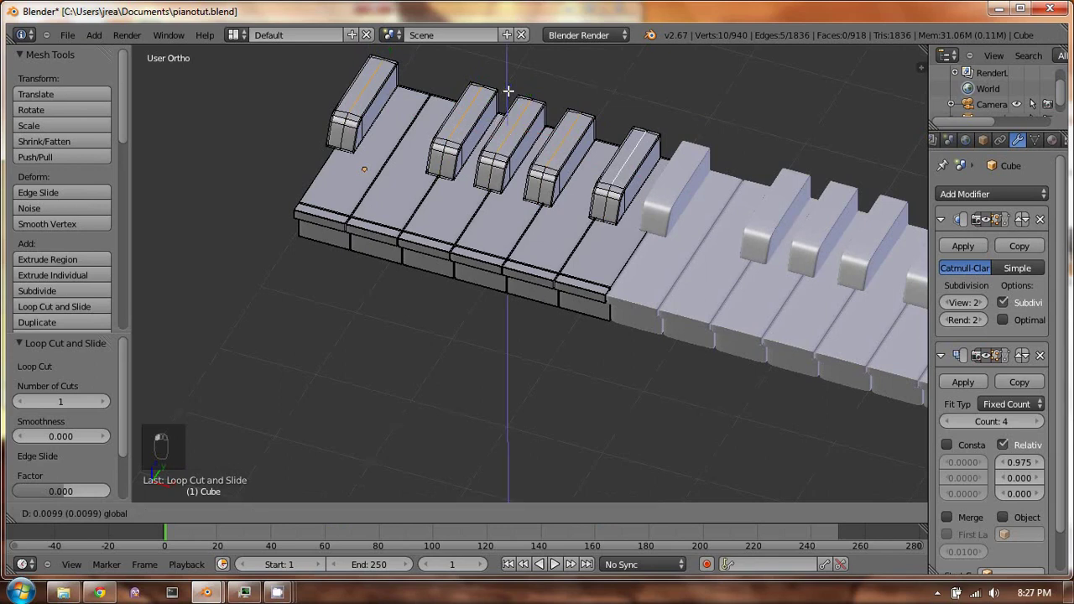
{"action": "left_click", "coordinate": [579, 115]}
{"action": "key", "text": "Tab"}
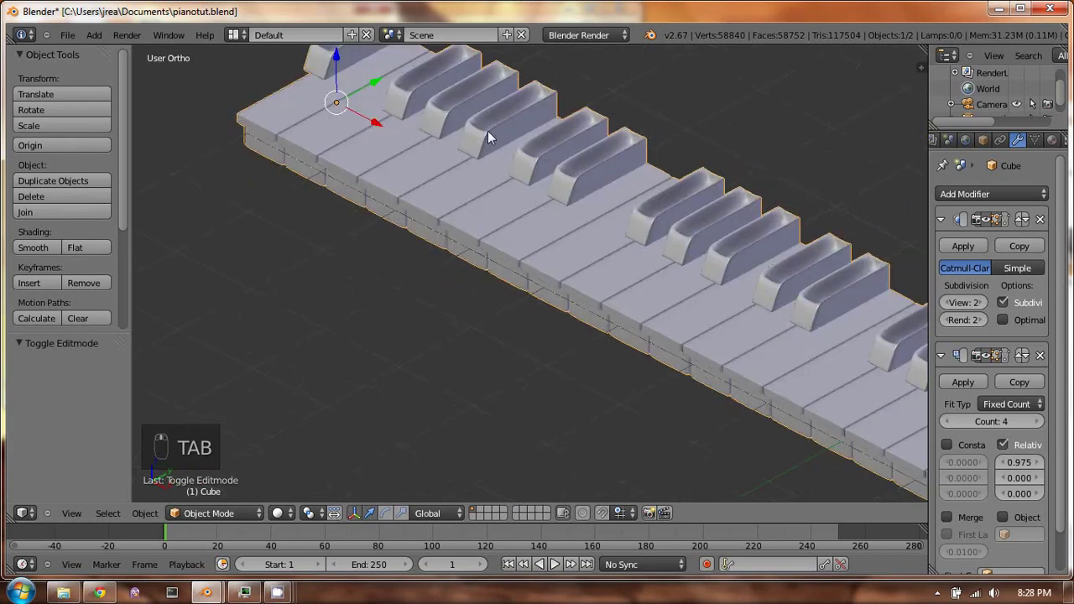
Undo the grooves and the lengthwise loop cuts on the black keys
{"action": "key", "text": "ctrl+z"}
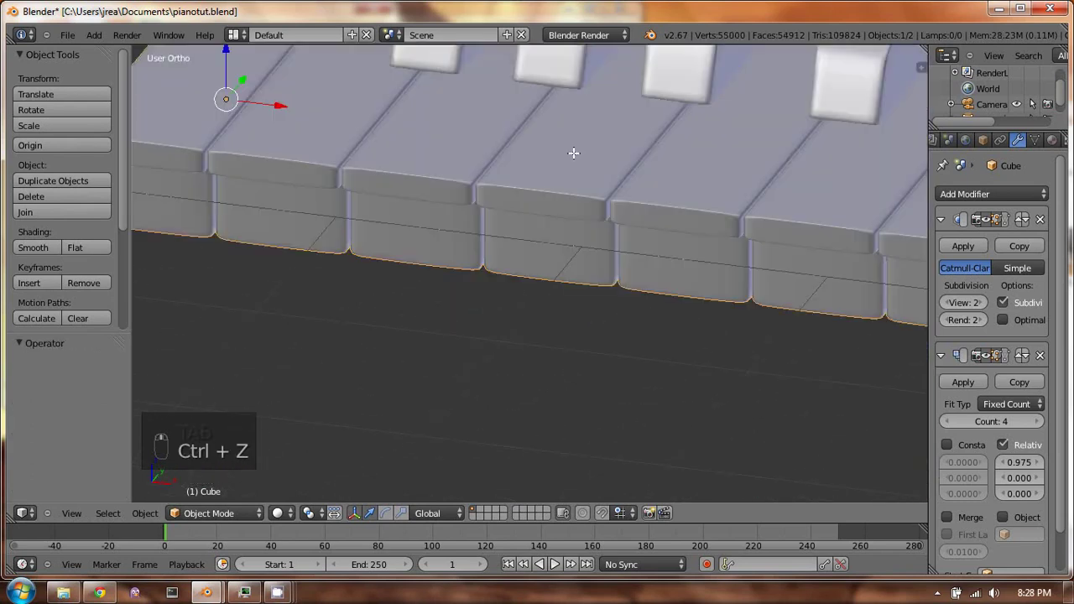
{"action": "key", "text": "Tab"}
{"action": "scroll", "coordinate": [593, 180], "scroll_direction": "up", "scroll_amount": 2}
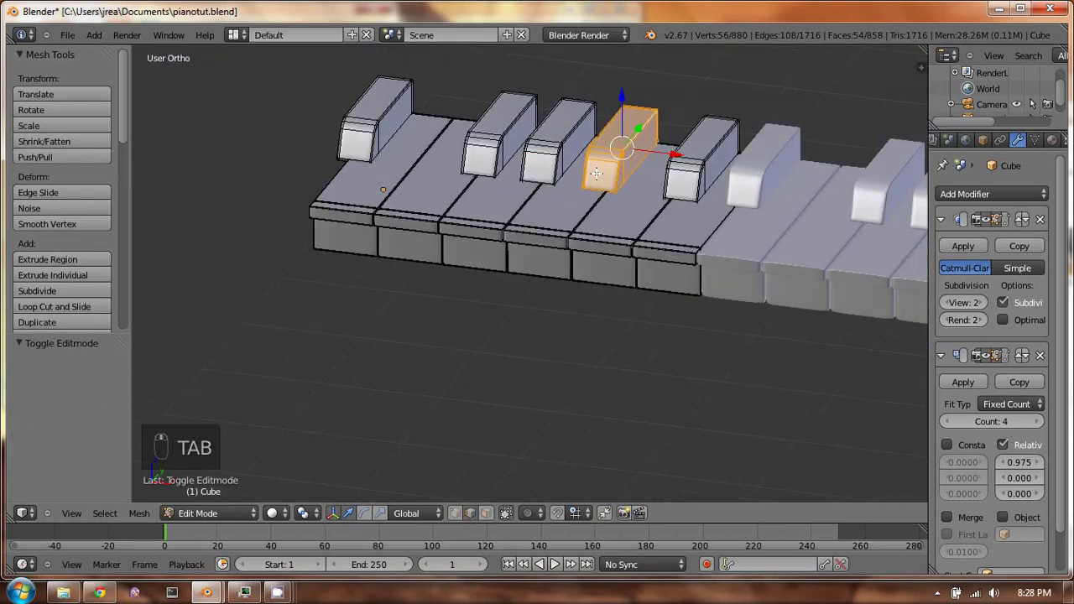
{"action": "key", "text": "ctrl+z"}
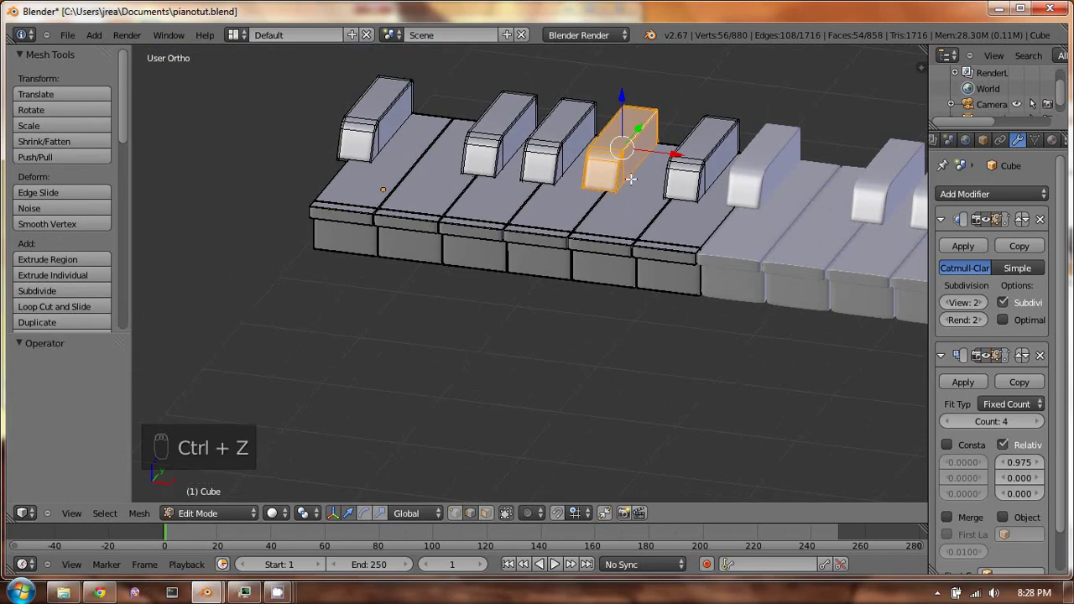
{"action": "key", "text": "Tab"}
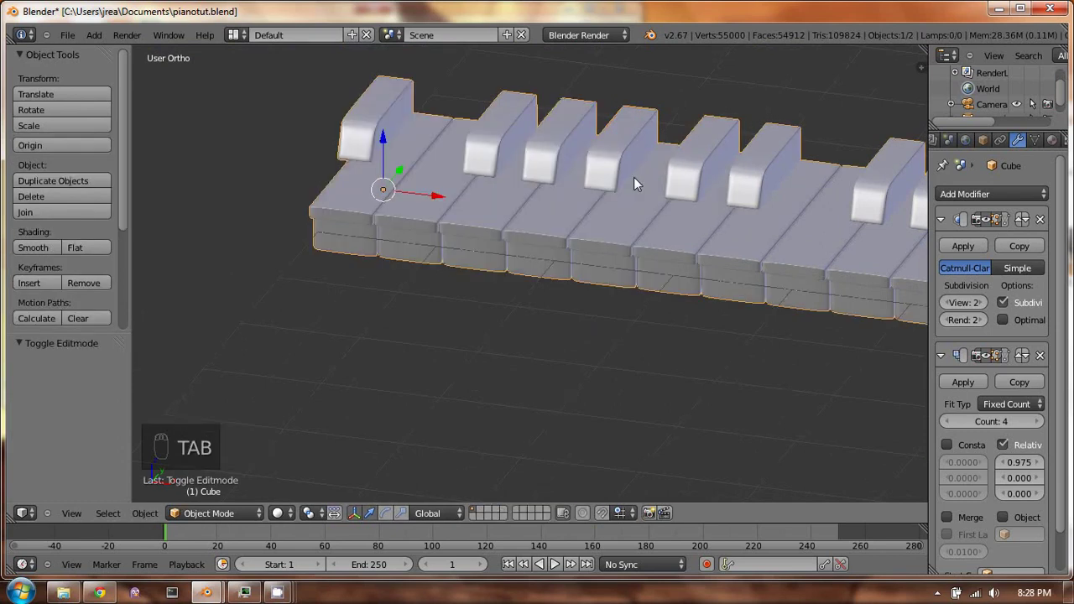
{"action": "key", "text": "ctrl+shift+z"}
{"action": "key", "text": "alt+Tab"}
{"action": "left_click", "coordinate": [542, 260]}
{"action": "key", "text": "alt+Tab"}
{"action": "key", "text": "alt+Tab"}
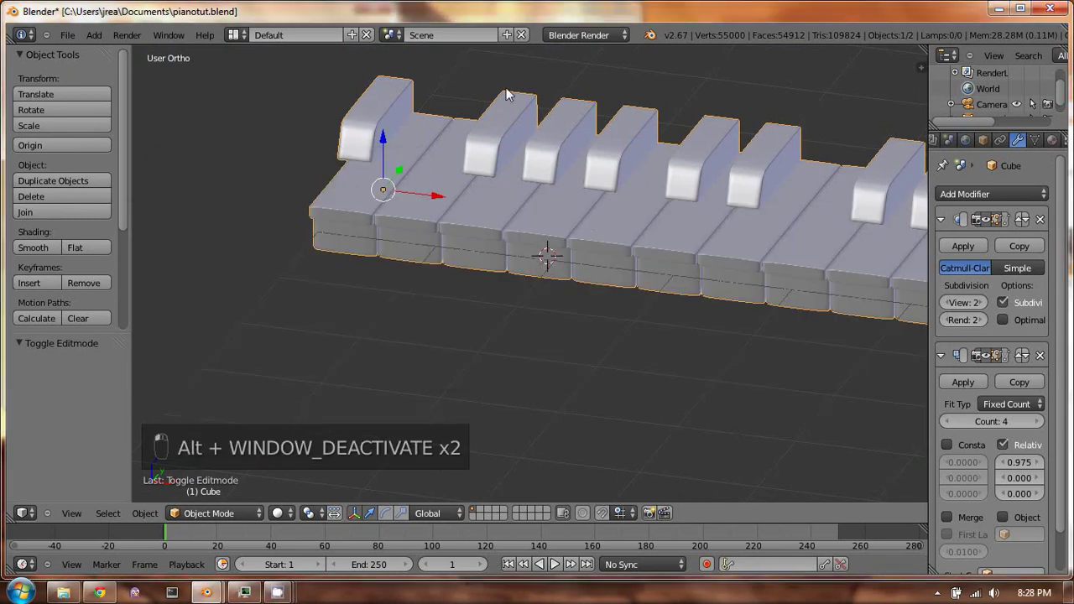
Cut a centred lengthwise edge loop into each of the three black keys farthest from the origin end of the editable section
{"action": "key", "text": "Tab"}
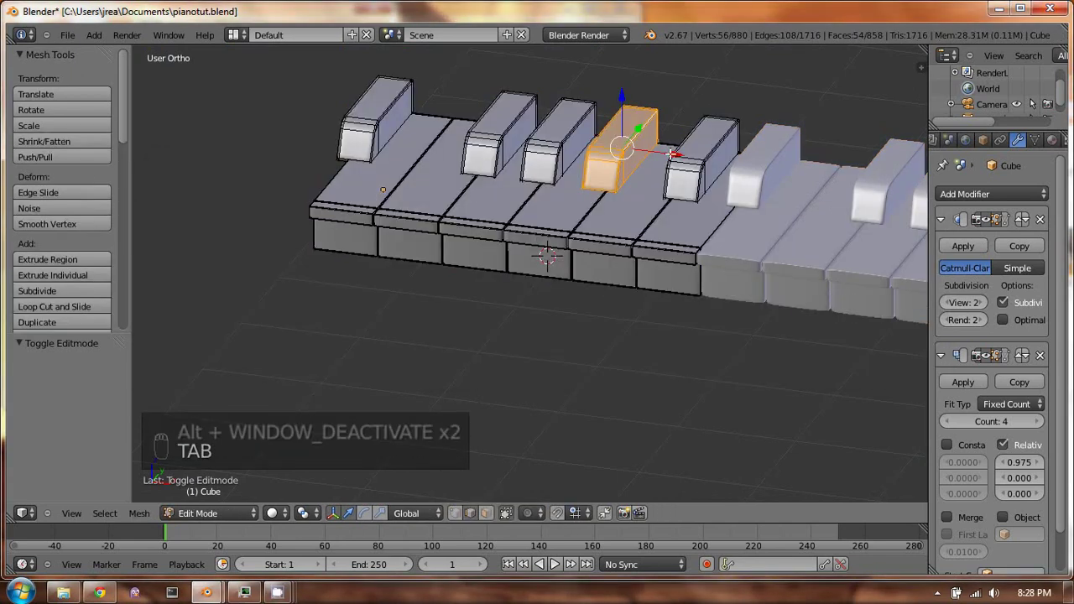
{"action": "key", "text": "ctrl+r"}
{"action": "left_click", "coordinate": [686, 172]}
{"action": "right_click", "coordinate": [687, 172]}
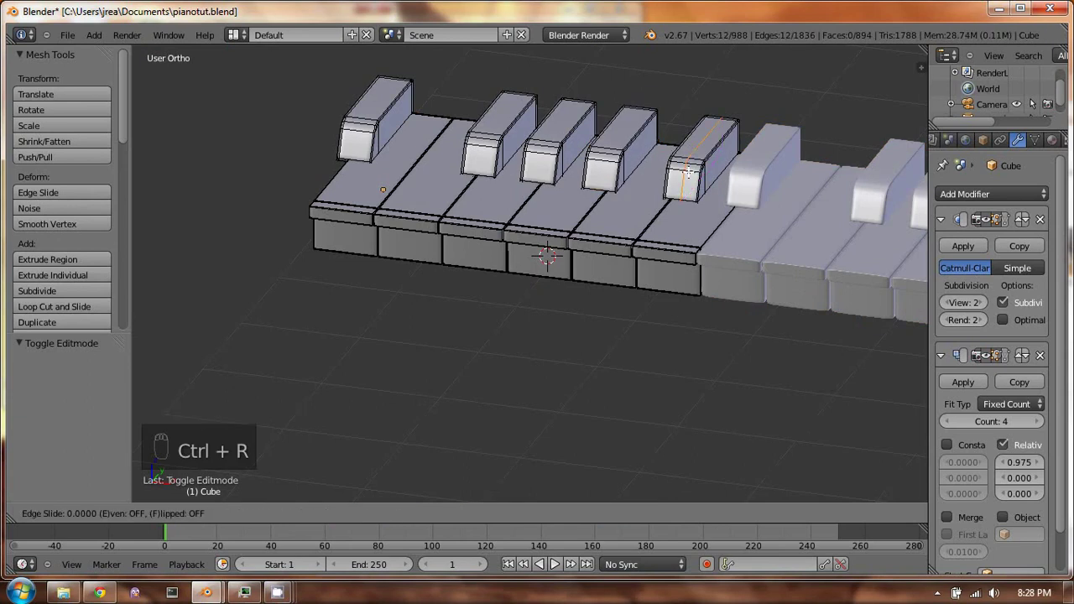
{"action": "key", "text": "ctrl+r"}
{"action": "left_click", "coordinate": [606, 157]}
{"action": "left_click", "coordinate": [607, 158]}
{"action": "key", "text": "ctrl+r"}
{"action": "left_click", "coordinate": [547, 144]}
{"action": "right_click", "coordinate": [477, 139]}
Cut a centred lengthwise edge loop into each of the two remaining black keys nearest the origin end
{"action": "key", "text": "ctrl+r"}
{"action": "left_click", "coordinate": [478, 136]}
{"action": "right_click", "coordinate": [478, 136]}
{"action": "key", "text": "ctrl+r"}
{"action": "left_click", "coordinate": [358, 123]}
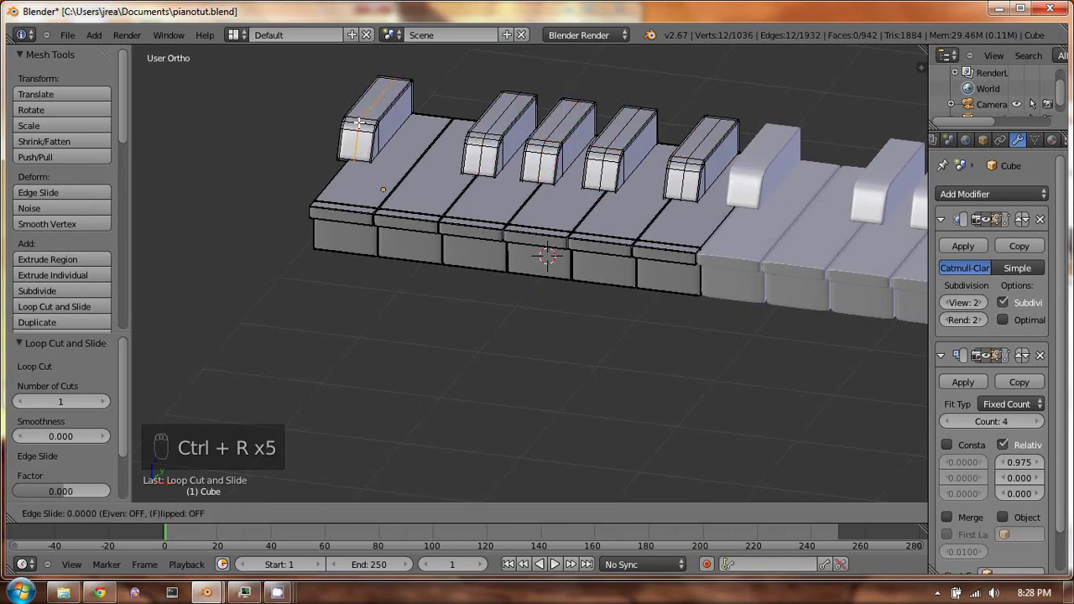
{"action": "right_click", "coordinate": [375, 103]}
Move the top centre edges of the five editable black keys together along Z, then leave mesh editing
{"action": "right_click", "coordinate": [384, 89]}
{"action": "right_click", "coordinate": [507, 116], "text": "shift"}
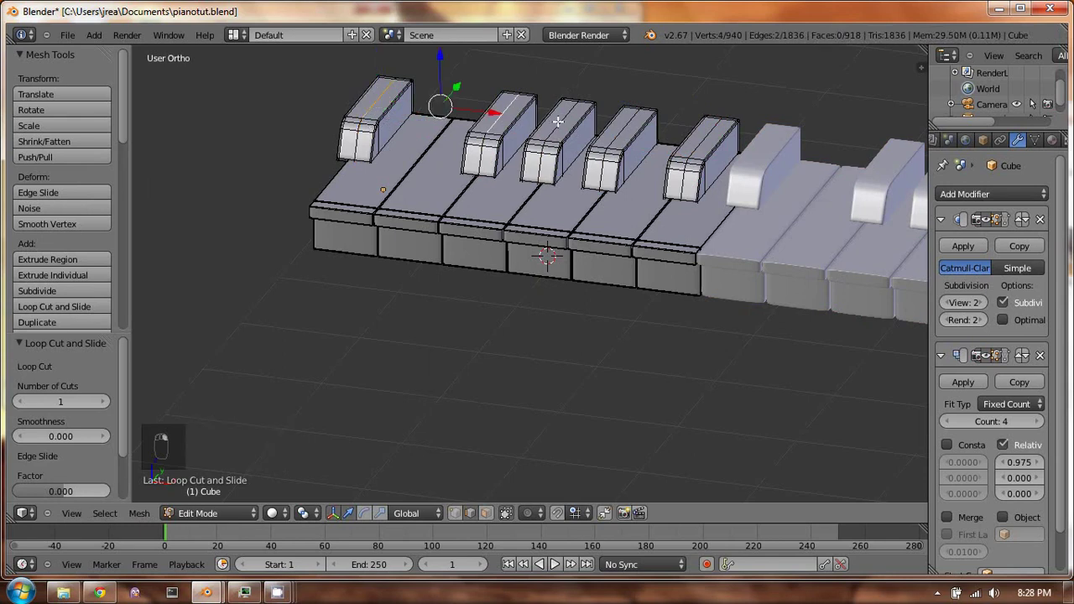
{"action": "right_click", "coordinate": [558, 122], "text": "shift"}
{"action": "right_click", "coordinate": [625, 116], "text": "shift"}
{"action": "right_click", "coordinate": [703, 130], "text": "shift"}
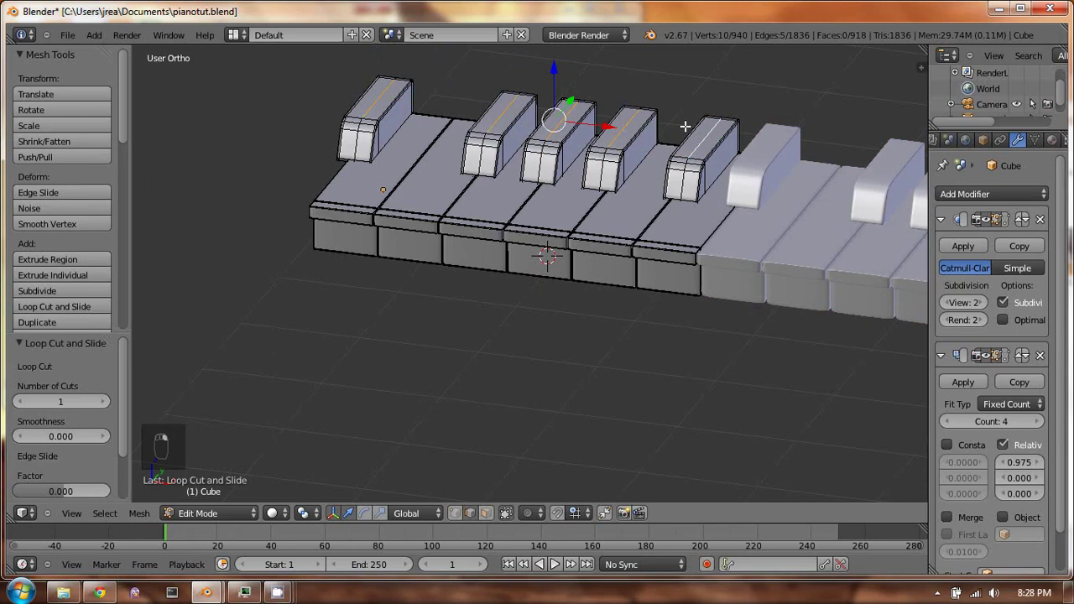
{"action": "left_click_drag", "start_coordinate": [553, 74], "coordinate": [633, 111]}
{"action": "key", "text": "Tab"}
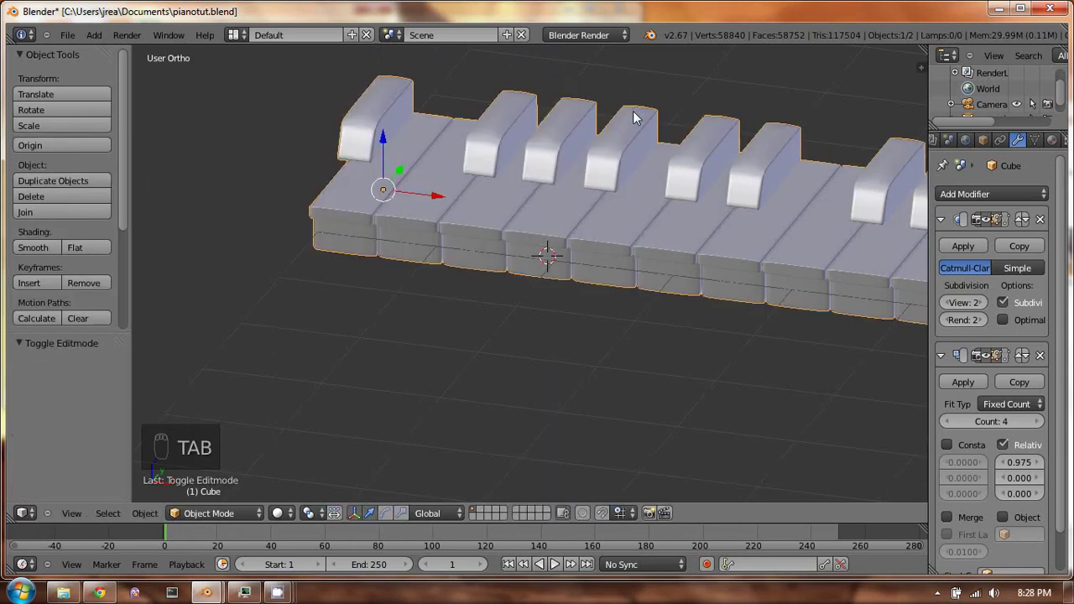
Reset the 3D cursor to the origin and add a plane there
{"action": "middle_click_drag", "start_coordinate": [632, 110], "coordinate": [553, 70]}
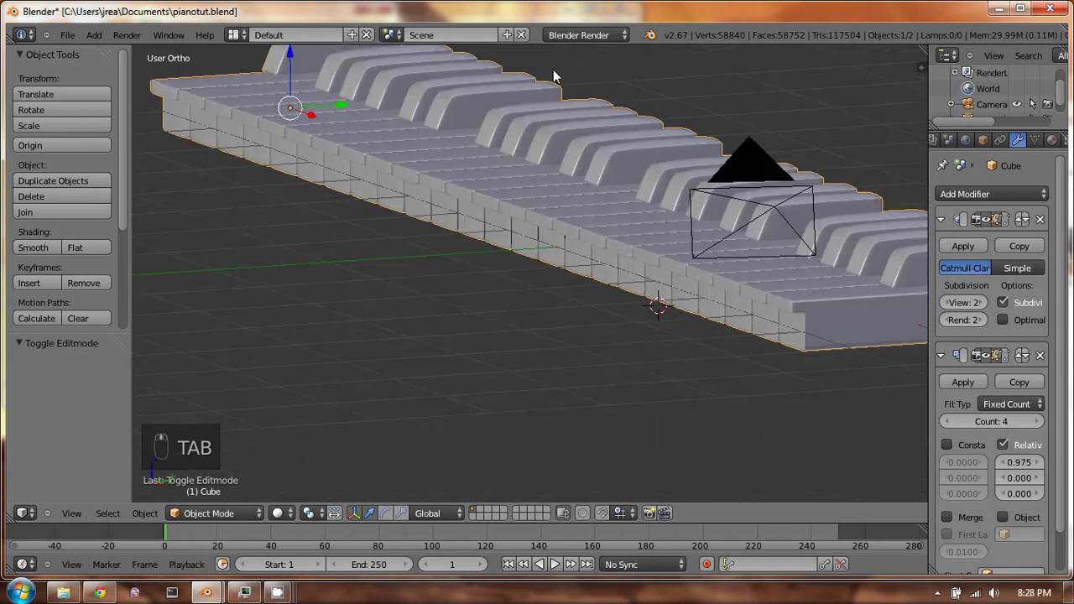
{"action": "key", "text": "KP_0"}
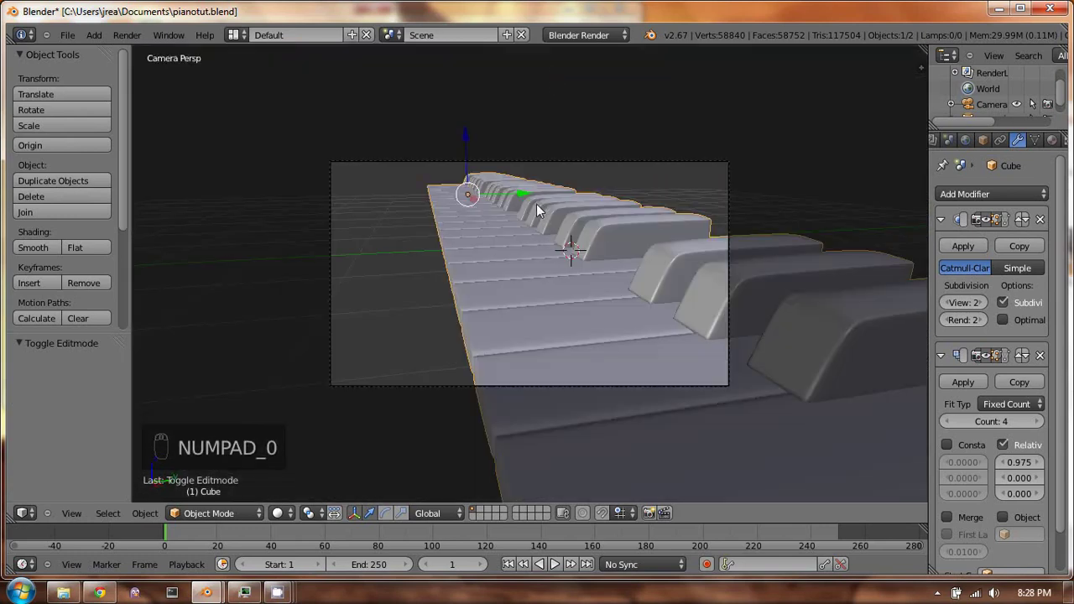
{"action": "middle_click_drag", "start_coordinate": [455, 202], "coordinate": [703, 240]}
{"action": "scroll", "coordinate": [703, 234], "scroll_direction": "up", "scroll_amount": 5}
{"action": "key", "text": "KP_7"}
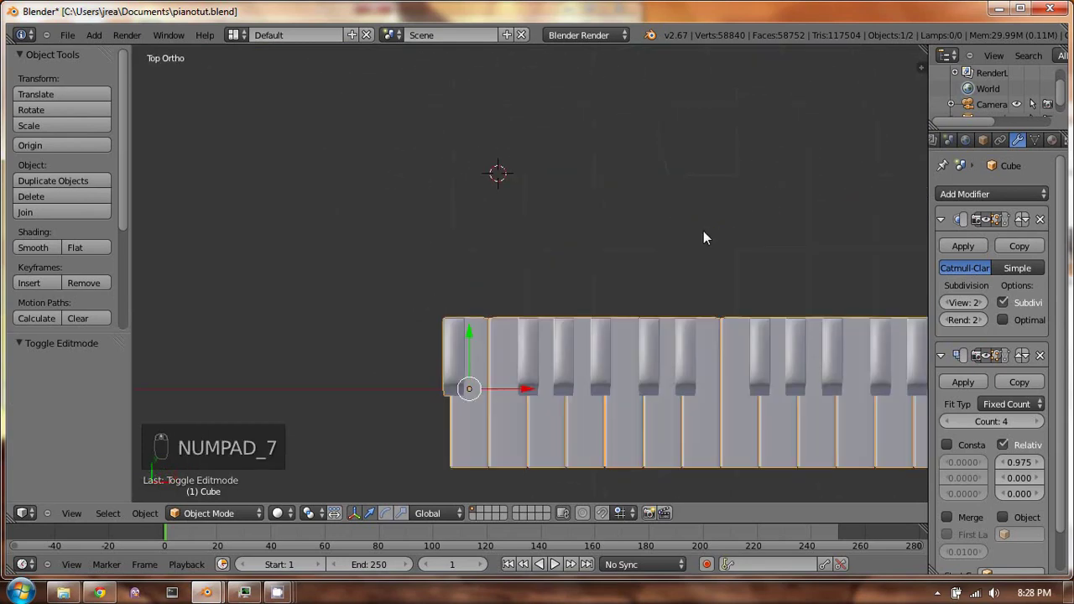
{"action": "middle_click_drag", "start_coordinate": [693, 227], "coordinate": [604, 236]}
{"action": "key", "text": "shift+c"}
{"action": "key", "text": "KP_7"}
{"action": "key", "text": "shift+a"}
{"action": "mouse_move", "coordinate": [604, 235]}
{"action": "left_click", "coordinate": [653, 237]}
Turn the plane 90°, move it about 1.4 units along Y behind the keys, and rotate it upright by 90° about X
{"action": "type", "text": "r90"}
{"action": "key", "text": "Return"}
{"action": "left_click_drag", "start_coordinate": [555, 204], "coordinate": [552, 165]}
{"action": "type", "text": "rx"}
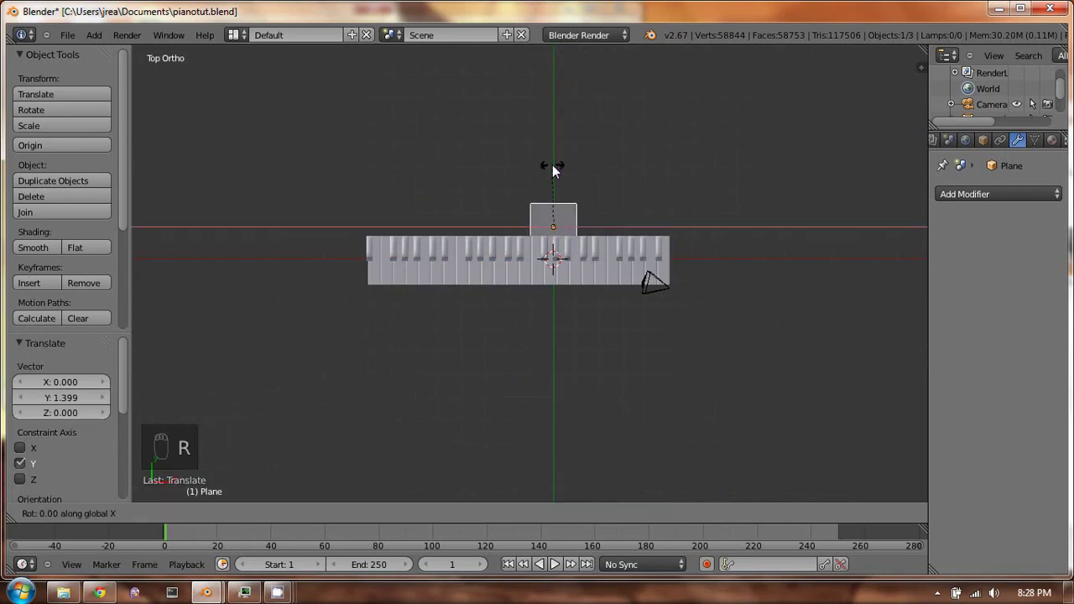
{"action": "type", "text": "90"}
{"action": "key", "text": "Return"}
Stretch the upright plane along X by a factor of about 2.77, then widen it further along the keyboard
{"action": "key", "text": "s"}
{"action": "right_click", "coordinate": [644, 216]}
{"action": "key", "text": "s"}
{"action": "left_click", "coordinate": [709, 210]}
{"action": "key", "text": "s"}
{"action": "key", "text": "x"}
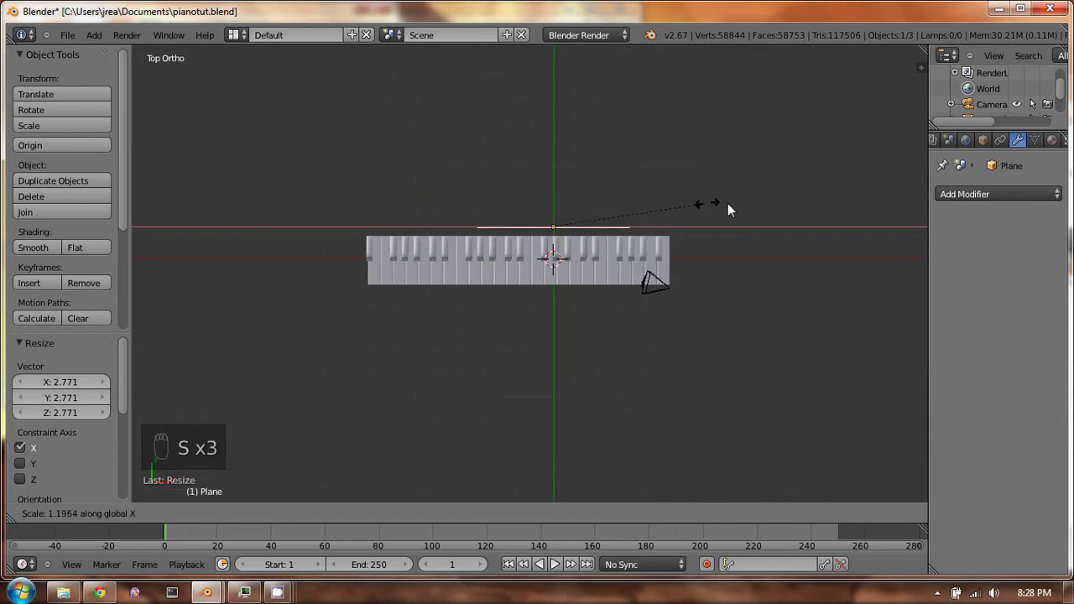
{"action": "left_click", "coordinate": [785, 214]}
Shift the upright plane along X to centre it behind the keyboard and stretch it by about 1.33 along X
{"action": "left_click_drag", "start_coordinate": [610, 227], "coordinate": [582, 227]}
{"action": "key", "text": "s"}
{"action": "key", "text": "x"}
{"action": "left_click", "coordinate": [598, 227]}
Move the backboard plane about 0.4 units along Y toward the keys and raise it about 0.51 units along Z
{"action": "middle_click_drag", "start_coordinate": [602, 222], "coordinate": [637, 240]}
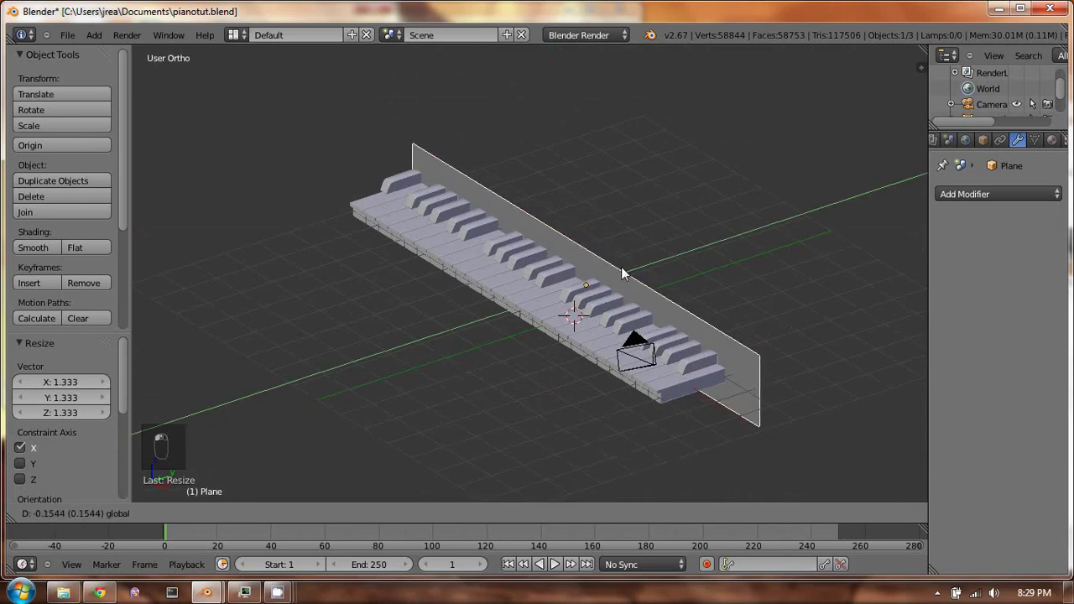
{"action": "left_click", "coordinate": [616, 279]}
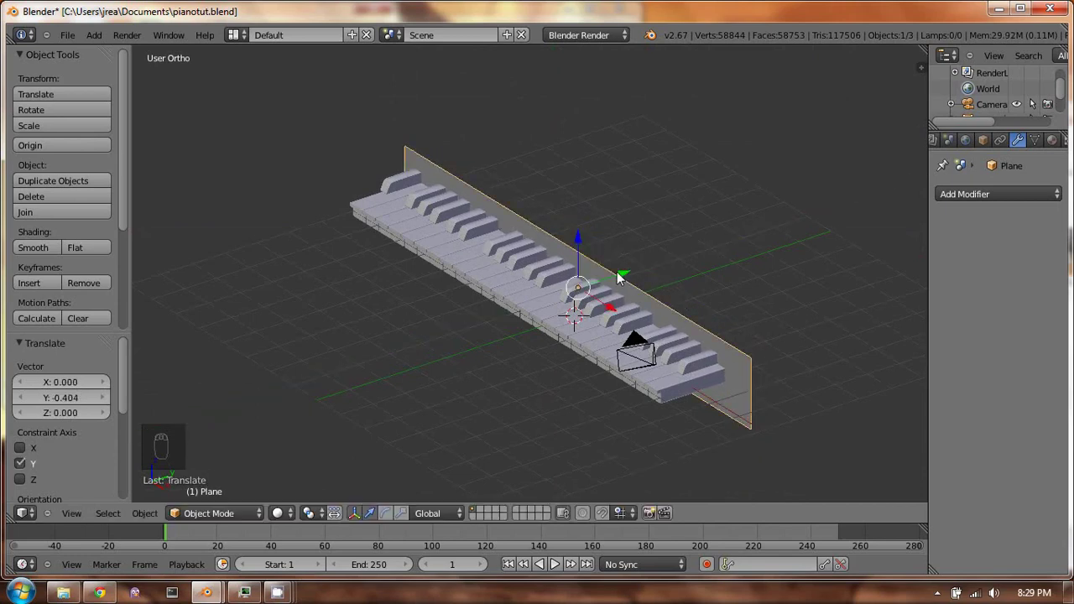
{"action": "key", "text": "KP_1"}
{"action": "key", "text": "KP_3"}
{"action": "left_click_drag", "start_coordinate": [593, 256], "coordinate": [590, 234]}
{"action": "middle_click_drag", "start_coordinate": [590, 233], "coordinate": [585, 269]}
{"action": "key", "text": "KP_0"}
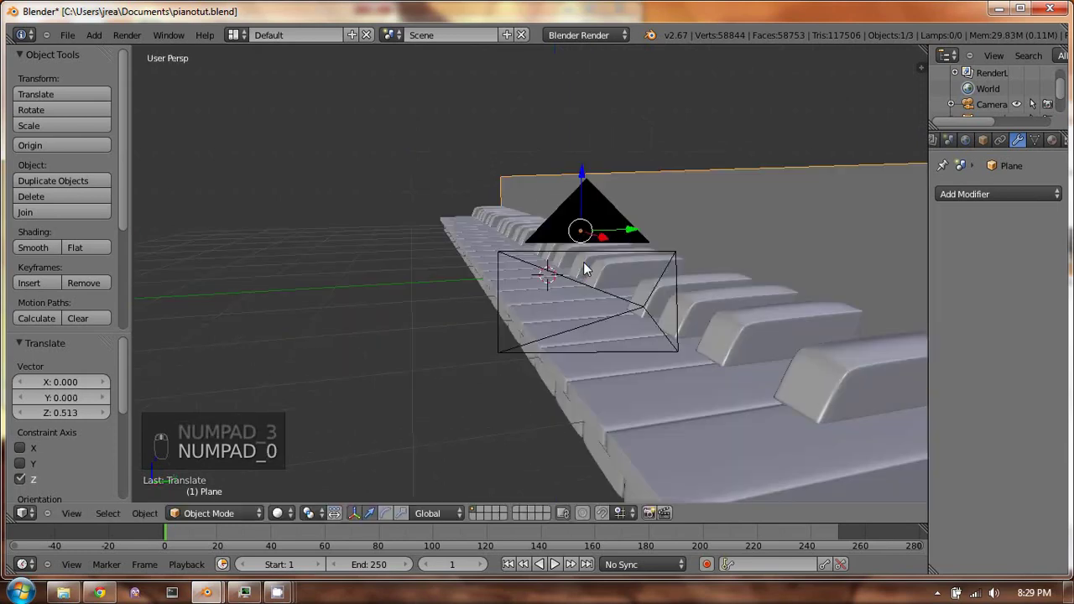
Cut two lengthwise edge loops into the backboard just above the black keys, leaving a narrow strip between them
{"action": "middle_click_drag", "start_coordinate": [610, 230], "coordinate": [712, 296]}
{"action": "key", "text": "ctrl+r"}
{"action": "key", "text": "Tab"}
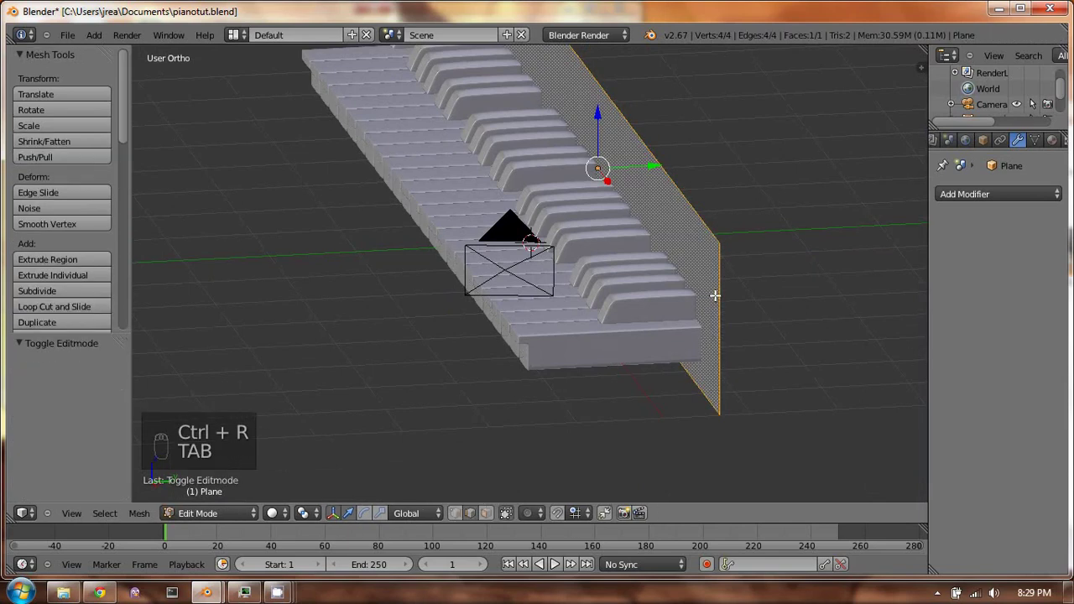
{"action": "key", "text": "ctrl+r"}
{"action": "left_click", "coordinate": [717, 295]}
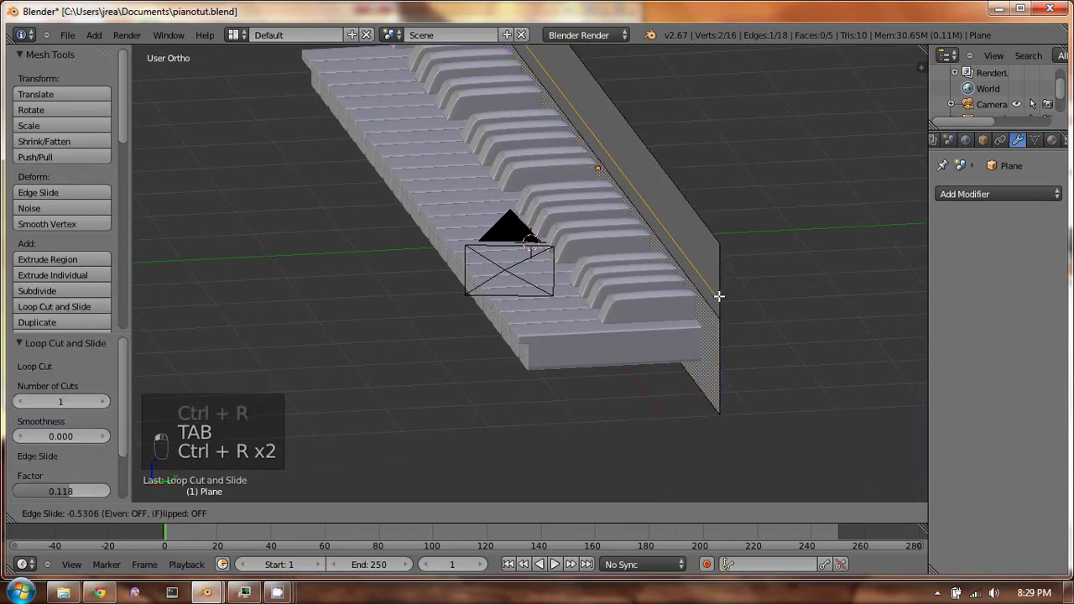
{"action": "left_click", "coordinate": [716, 302]}
Extrude the backboard's narrow strip about 0.06 units toward the keys and add a level 2 Subdivision Surface modifier
{"action": "left_click", "coordinate": [485, 514]}
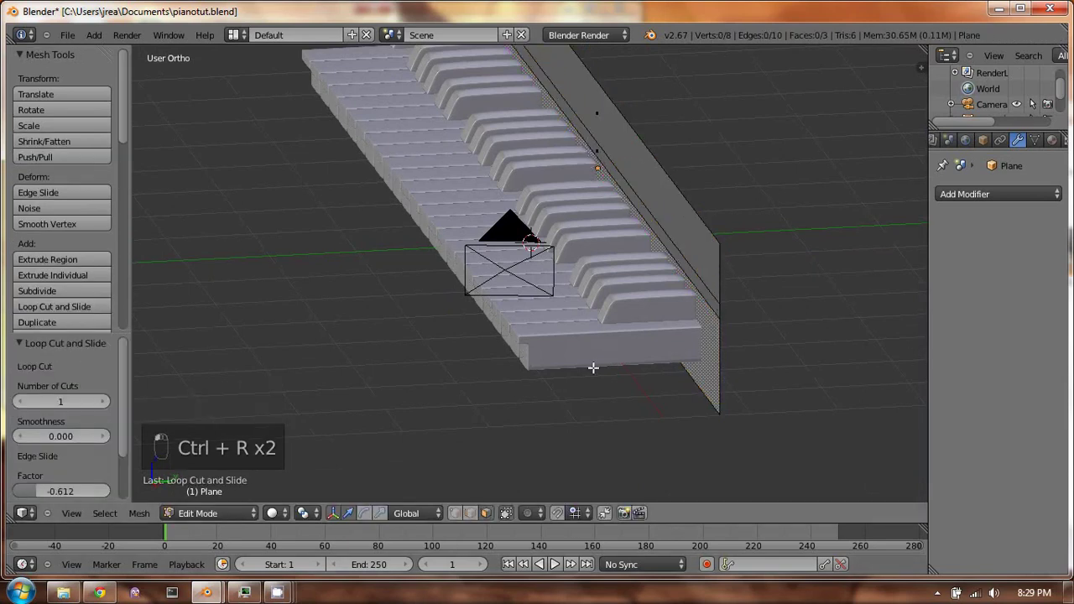
{"action": "right_click", "coordinate": [667, 256]}
{"action": "key", "text": "e"}
{"action": "left_click", "coordinate": [655, 252]}
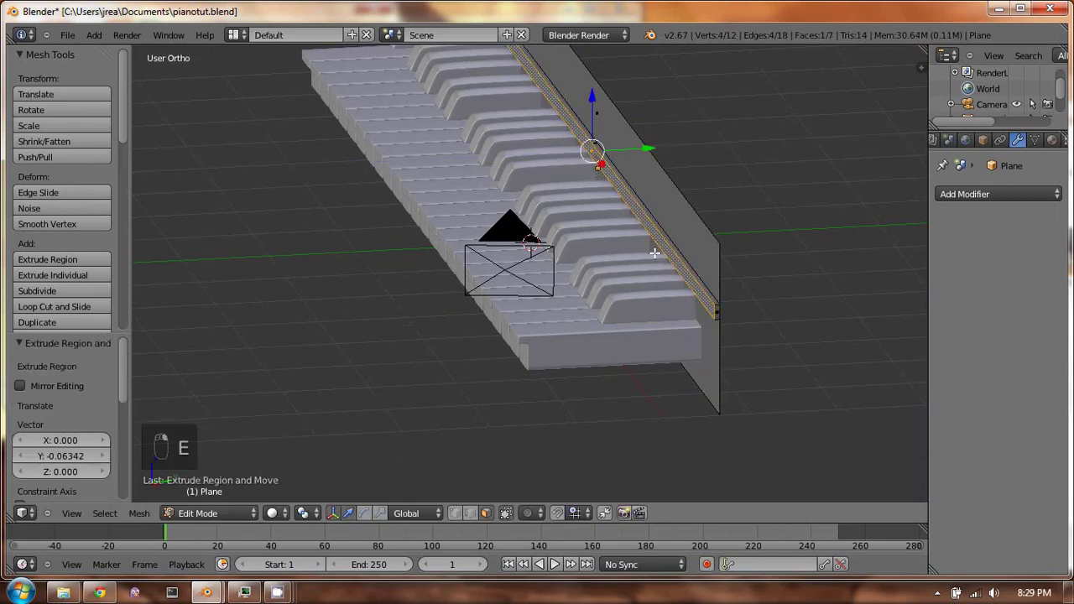
{"action": "key", "text": "Tab"}
{"action": "middle_click_drag", "start_coordinate": [556, 233], "coordinate": [543, 189]}
{"action": "key", "text": "ctrl+2"}
Cut a vertical edge loop into the backboard and move it along X close to the end far from the camera
{"action": "key", "text": "Tab"}
{"action": "key", "text": "ctrl+r"}
{"action": "scroll", "coordinate": [542, 190], "scroll_direction": "up", "scroll_amount": 1}
{"action": "left_click", "coordinate": [235, 143]}
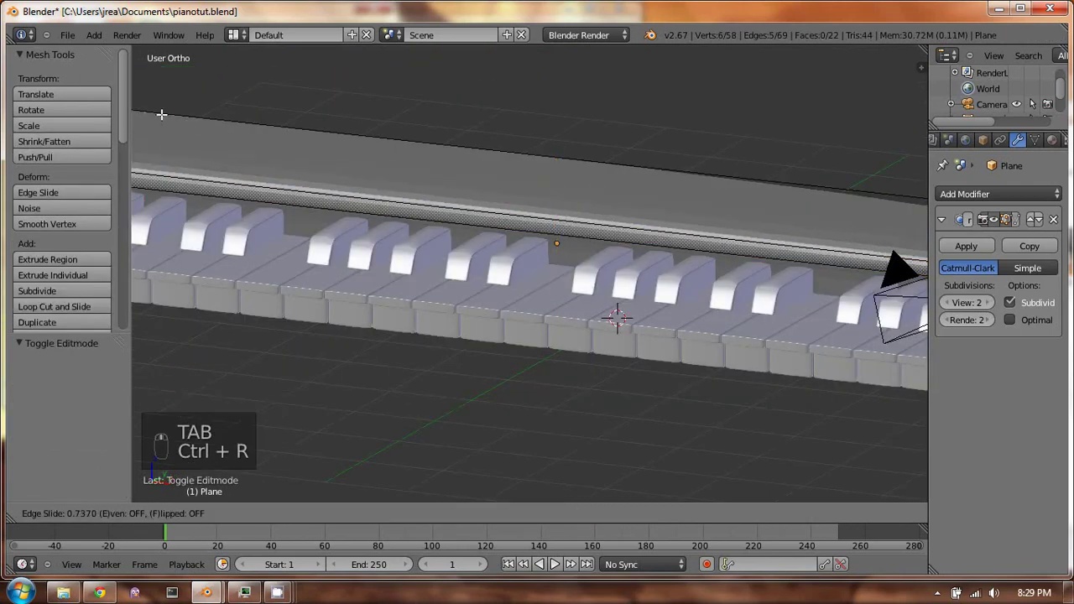
{"action": "left_click", "coordinate": [210, 132]}
{"action": "middle_click_drag", "start_coordinate": [238, 137], "coordinate": [525, 159], "text": "shift"}
{"action": "left_click_drag", "start_coordinate": [410, 208], "coordinate": [290, 195]}
Cut another vertical edge loop into the backboard and move it along X close to the camera-side end
{"action": "middle_click_drag", "start_coordinate": [580, 186], "coordinate": [400, 151], "text": "shift"}
{"action": "key", "text": "ctrl+r"}
{"action": "left_click", "coordinate": [863, 160]}
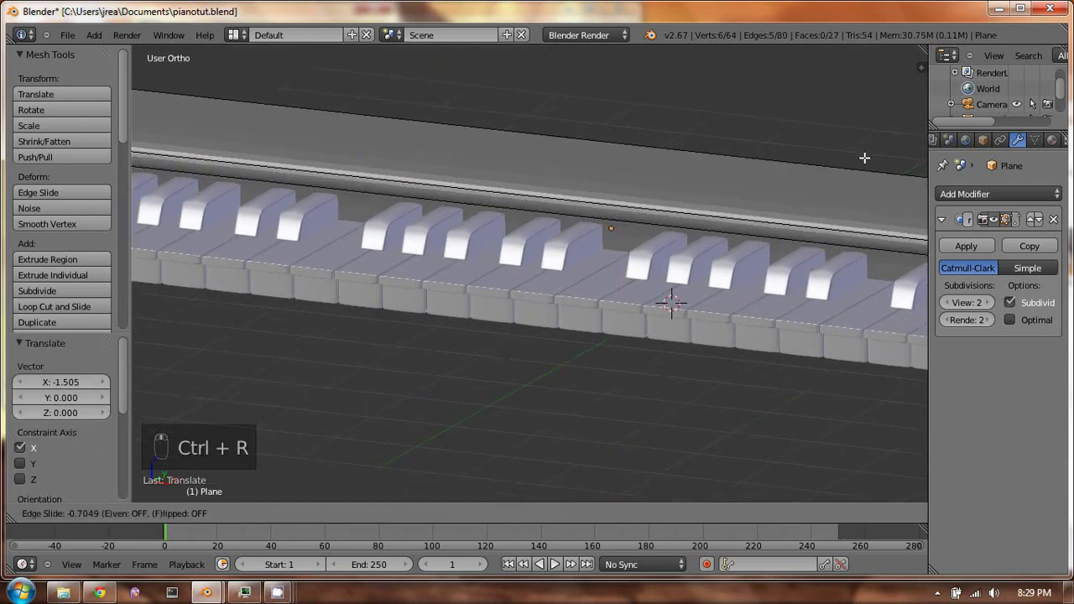
{"action": "left_click", "coordinate": [844, 209]}
{"action": "middle_click_drag", "start_coordinate": [616, 172], "coordinate": [506, 158], "text": "shift"}
{"action": "left_click_drag", "start_coordinate": [738, 216], "coordinate": [877, 232]}
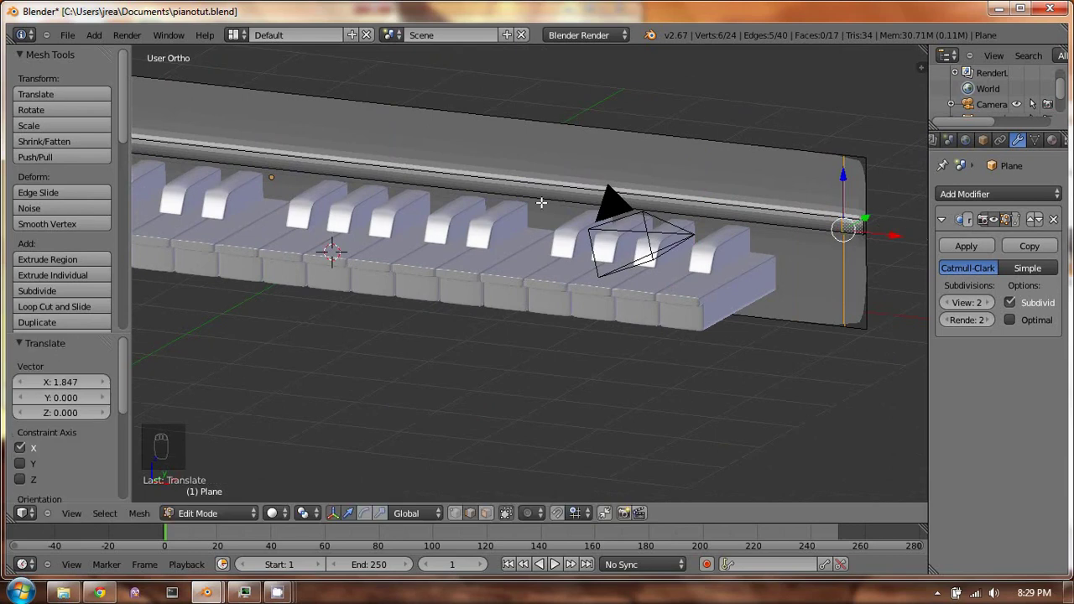
Apply smooth shading to the backboard
{"action": "key", "text": "Tab"}
{"action": "key", "text": "Tab"}
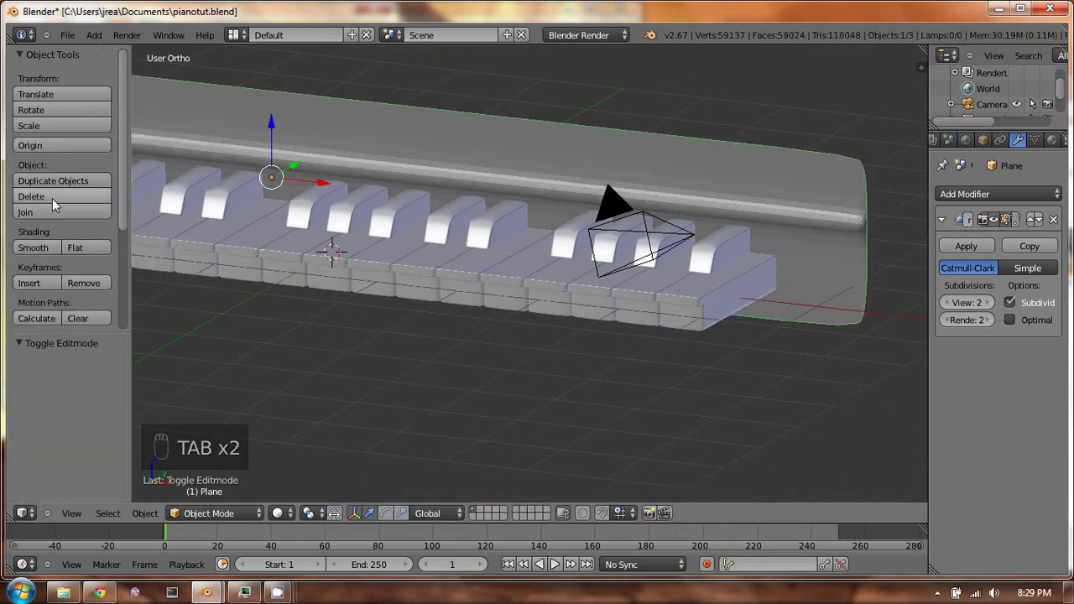
{"action": "left_click", "coordinate": [27, 247]}
Cut lengthwise edge loops just above and below the backboard's raised strip, then check the result through the camera
{"action": "key", "text": "Tab"}
{"action": "middle_click_drag", "start_coordinate": [467, 153], "coordinate": [631, 173]}
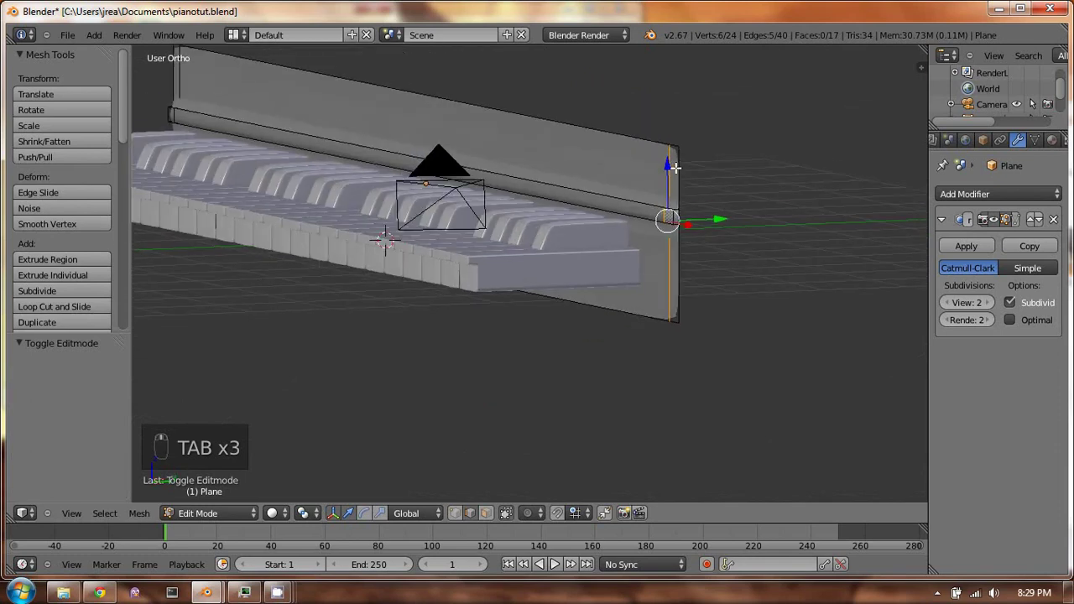
{"action": "key", "text": "ctrl+r"}
{"action": "key", "text": "ctrl+r"}
{"action": "left_click", "coordinate": [679, 210]}
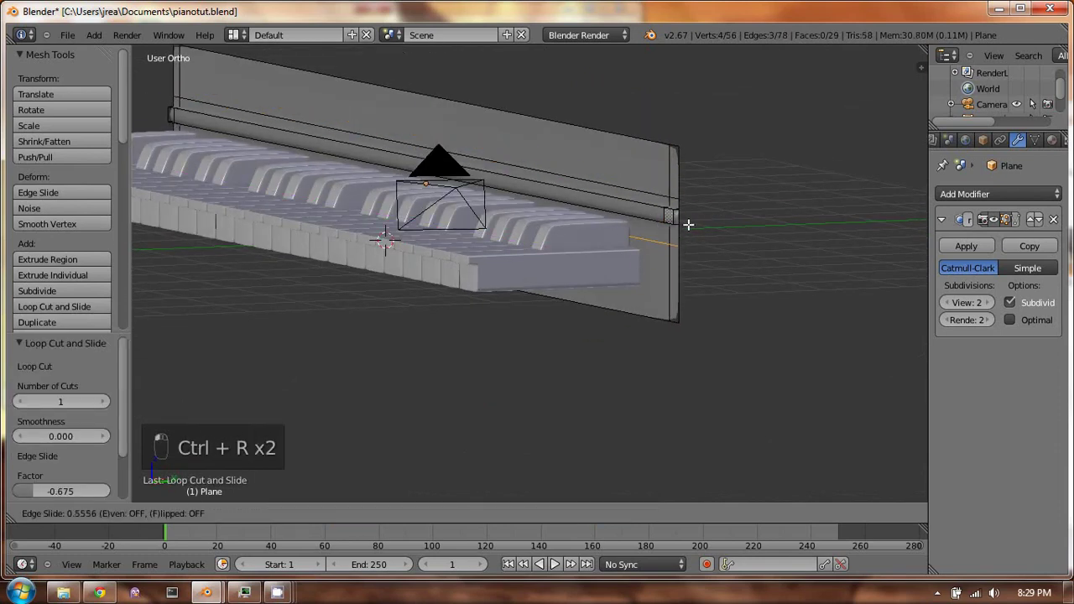
{"action": "left_click", "coordinate": [688, 225]}
{"action": "key", "text": "Tab"}
{"action": "key", "text": "KP_0"}
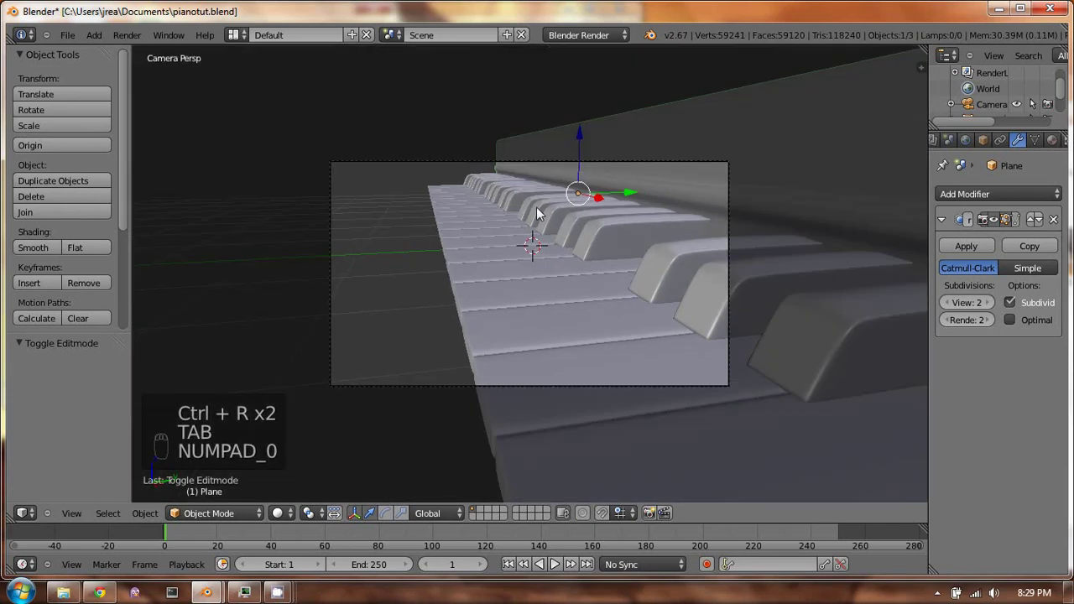
Add a second plane at the 3D cursor in the middle of the keyboard
{"action": "middle_click_drag", "start_coordinate": [539, 170], "coordinate": [576, 187]}
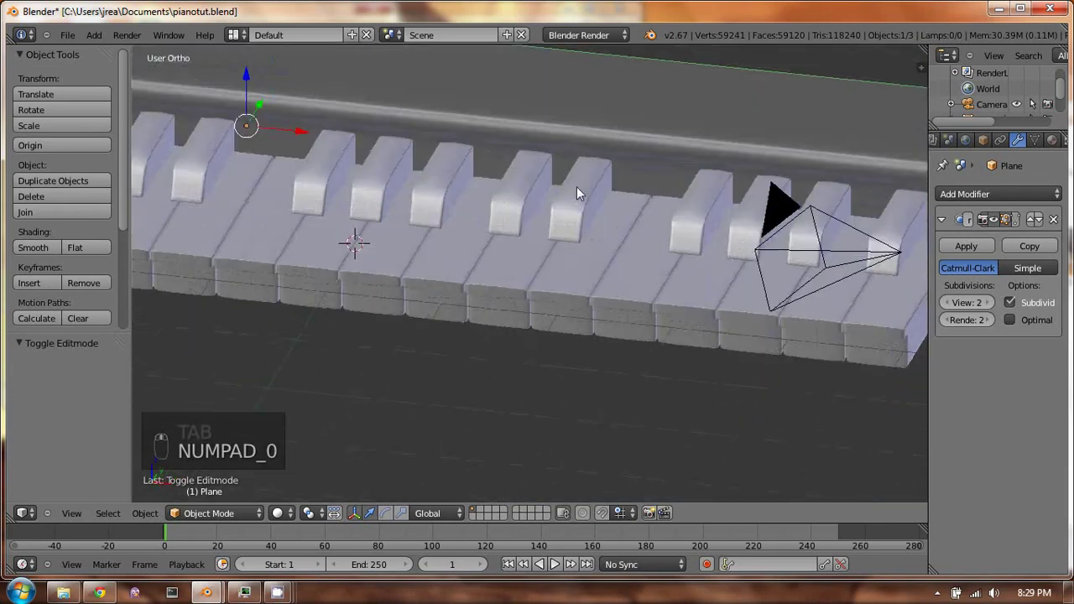
{"action": "scroll", "coordinate": [575, 187], "scroll_direction": "down", "scroll_amount": 5}
{"action": "middle_click_drag", "start_coordinate": [489, 304], "coordinate": [579, 313]}
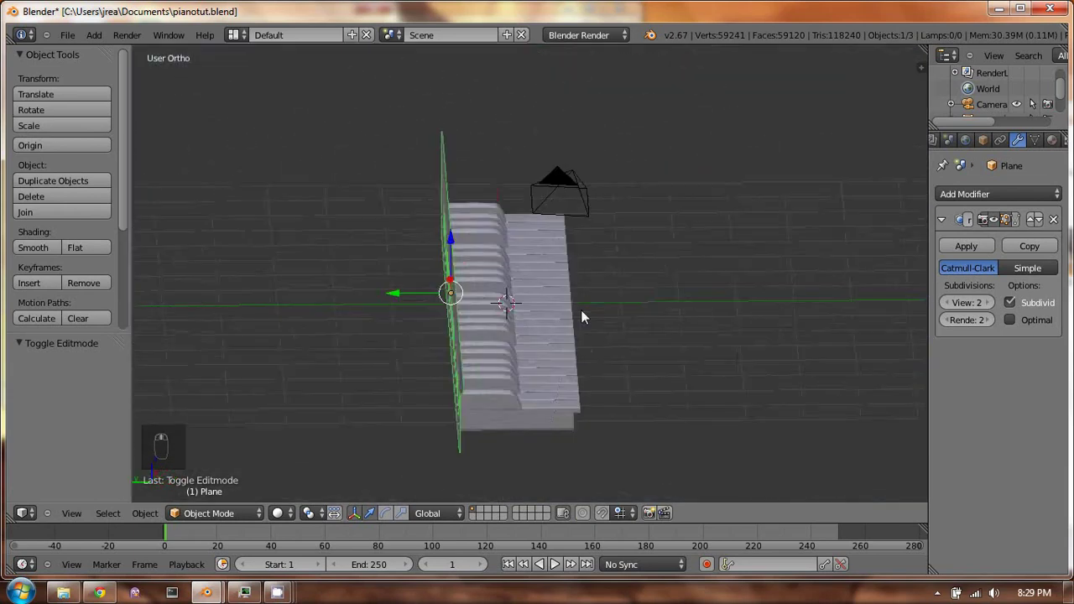
{"action": "scroll", "coordinate": [441, 319], "scroll_direction": "up", "scroll_amount": 5}
{"action": "key", "text": "KP_7"}
{"action": "middle_click_drag", "start_coordinate": [439, 315], "coordinate": [701, 308], "text": "shift"}
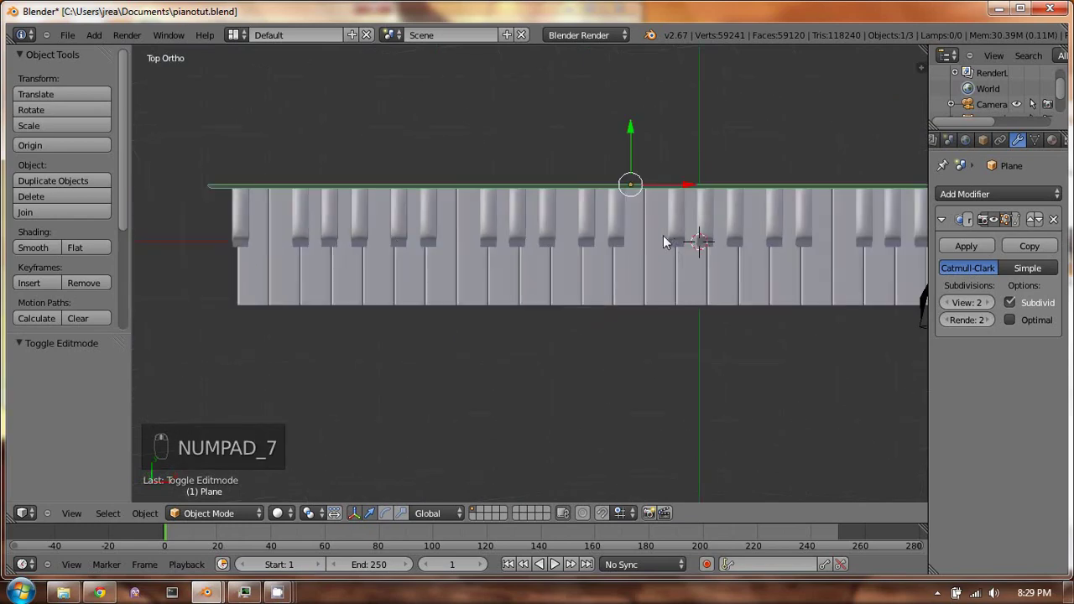
{"action": "key", "text": "shift+a"}
{"action": "mouse_move", "coordinate": [654, 229]}
{"action": "left_click", "coordinate": [699, 227]}
Rotate the new plane 90° about X and 90° about Z to stand it across the keyboard
{"action": "key", "text": "r"}
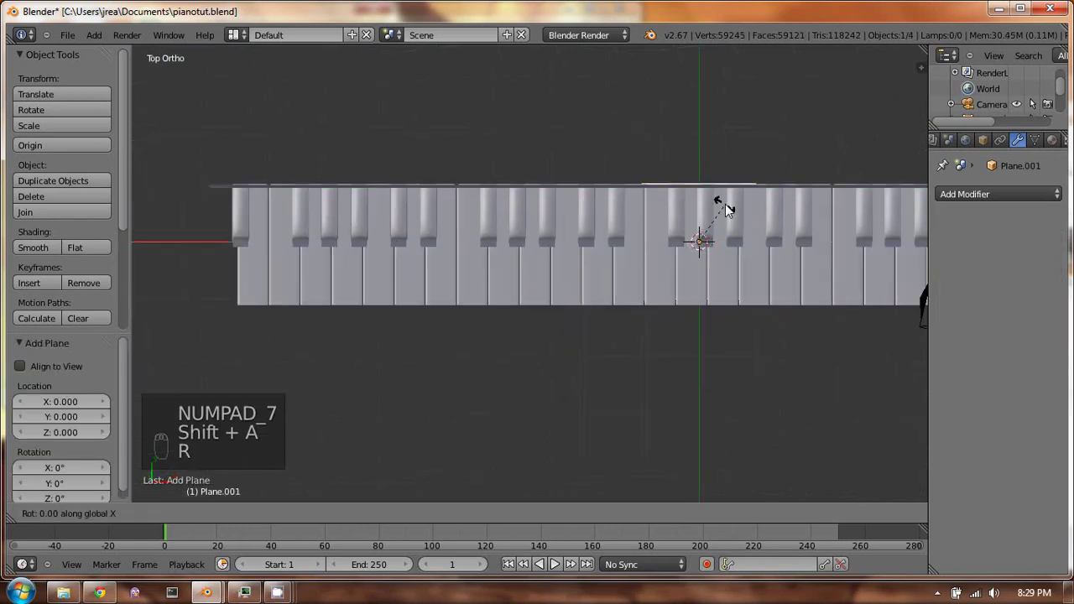
{"action": "key", "text": "x"}
{"action": "key", "text": "9"}
{"action": "key", "text": "0"}
{"action": "key", "text": "Return"}
{"action": "key", "text": "r"}
{"action": "key", "text": "0"}
{"action": "key", "text": "Return"}
Move the upright plane along X beyond the keyboard's far end and resize it to tower over the keys
{"action": "key", "text": "g"}
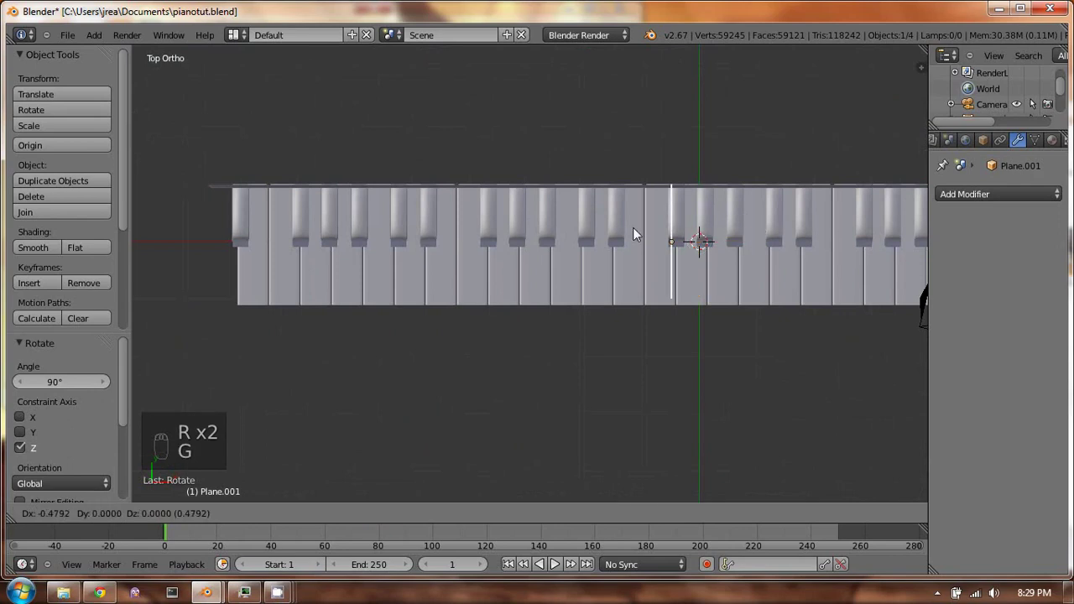
{"action": "left_click", "coordinate": [98, 242]}
{"action": "middle_click_drag", "start_coordinate": [219, 260], "coordinate": [384, 223], "text": "shift"}
{"action": "key", "text": "s"}
{"action": "left_click", "coordinate": [526, 279]}
{"action": "key", "text": "s"}
{"action": "left_click", "coordinate": [481, 240]}
{"action": "middle_click_drag", "start_coordinate": [481, 240], "coordinate": [465, 138]}
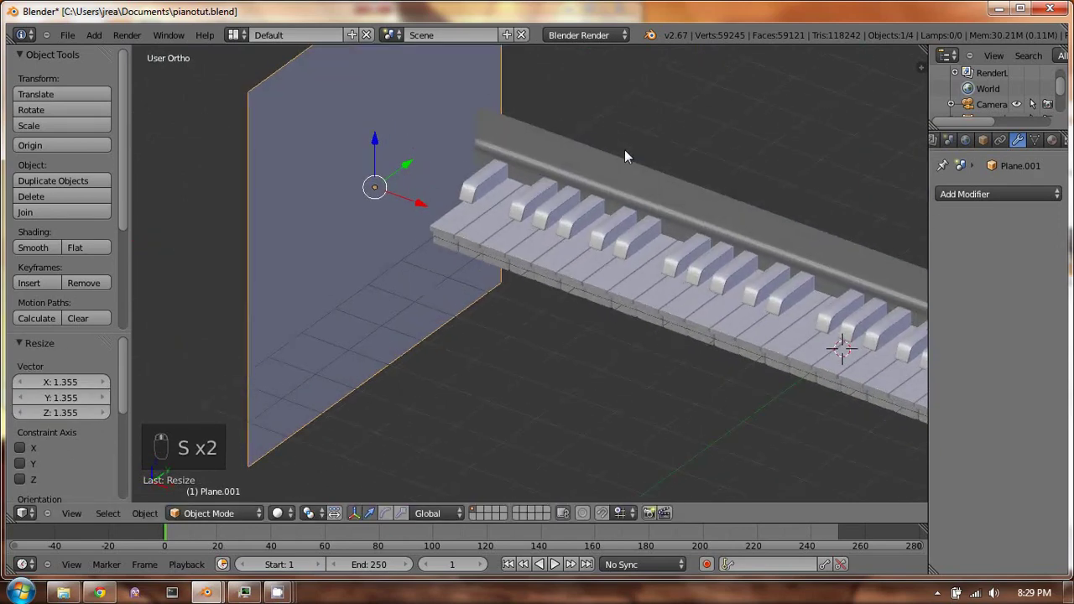
{"action": "key", "text": "s"}
{"action": "left_click", "coordinate": [561, 164]}
Using the camera view, shift the end plane about 1.3 units along negative Y and scale it up by about 1.08
{"action": "key", "text": "KP_0"}
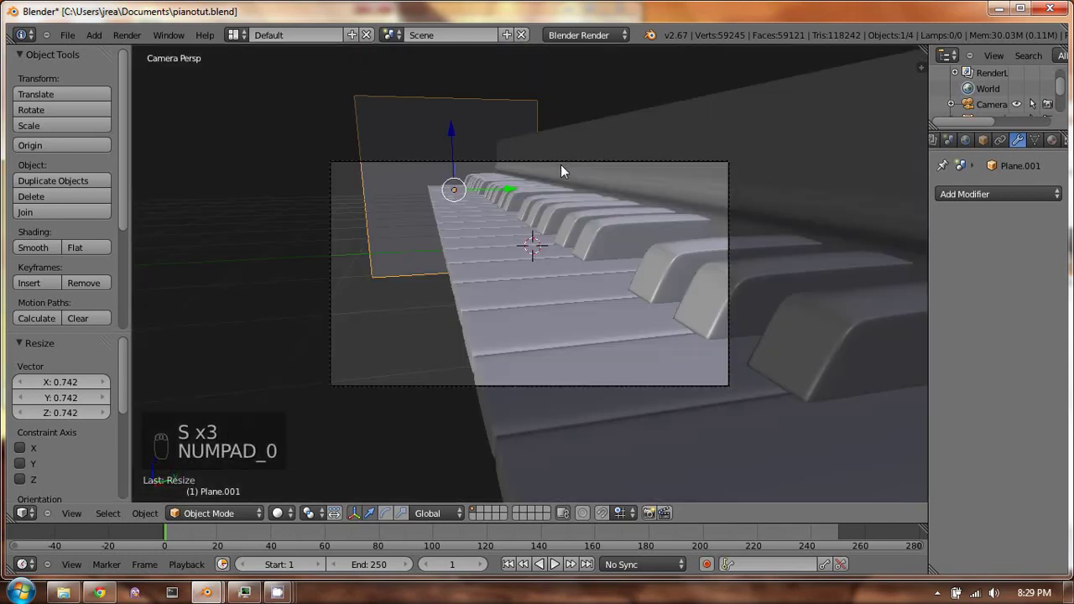
{"action": "key", "text": "s"}
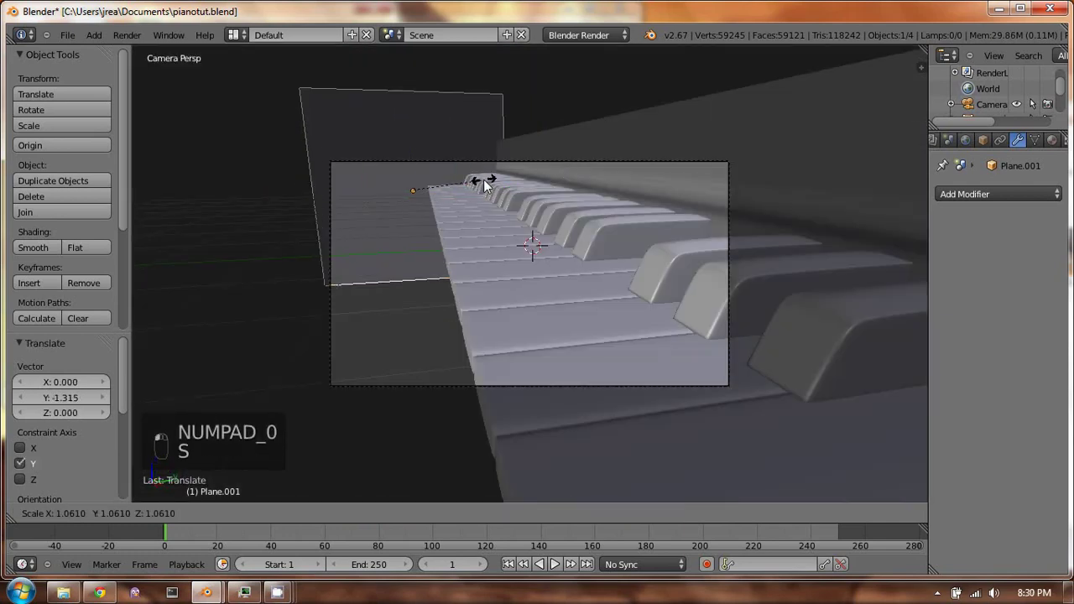
{"action": "left_click", "coordinate": [486, 188]}
Switch the render engine to Cycles Render
{"action": "middle_click_drag", "start_coordinate": [486, 188], "coordinate": [545, 214]}
{"action": "left_click", "coordinate": [977, 195]}
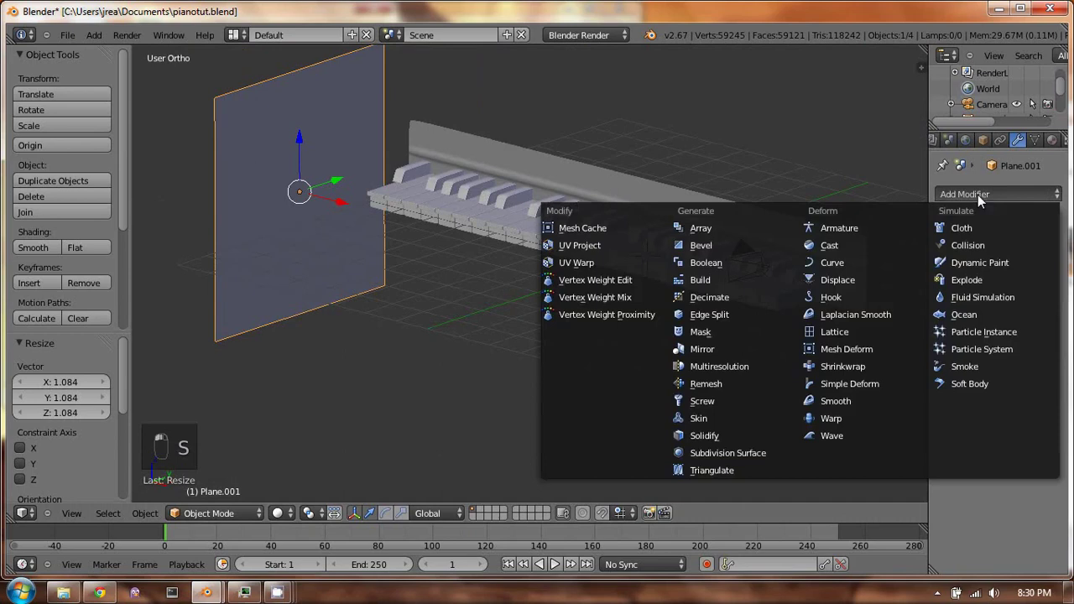
{"action": "key", "text": "Escape"}
{"action": "left_click", "coordinate": [585, 34]}
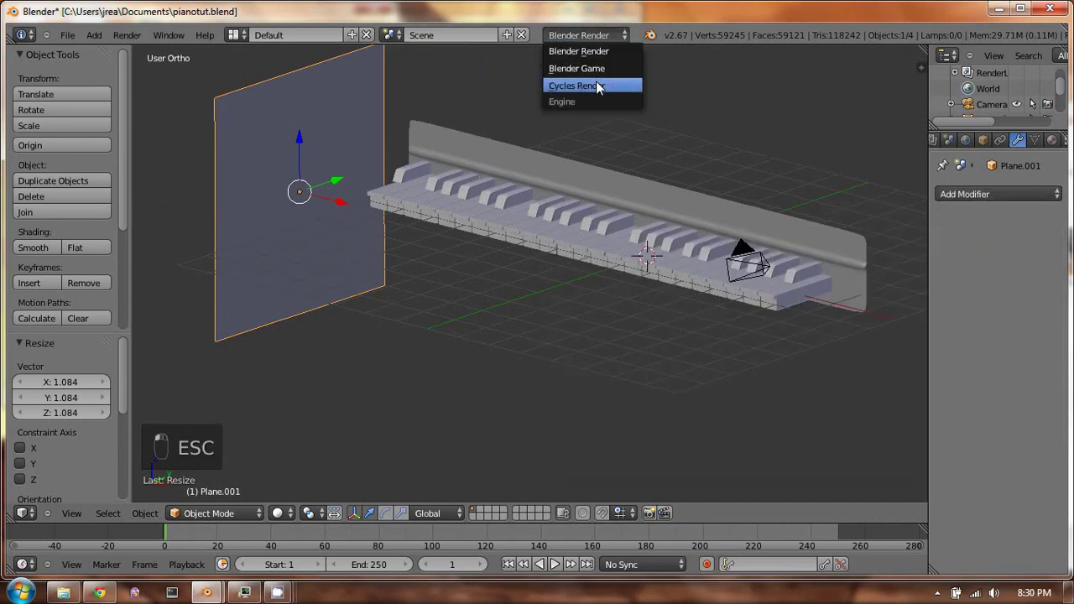
{"action": "left_click", "coordinate": [587, 85]}
Create a new material for the end plane and set its surface shader to Emission
{"action": "left_click", "coordinate": [1051, 140]}
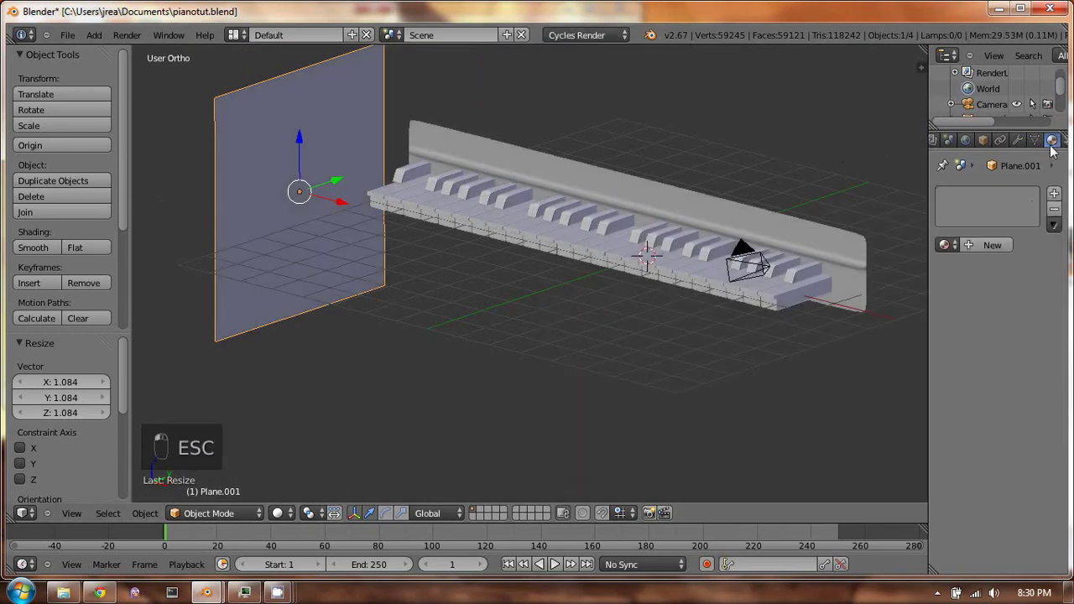
{"action": "left_click", "coordinate": [994, 245]}
{"action": "left_click", "coordinate": [1018, 330]}
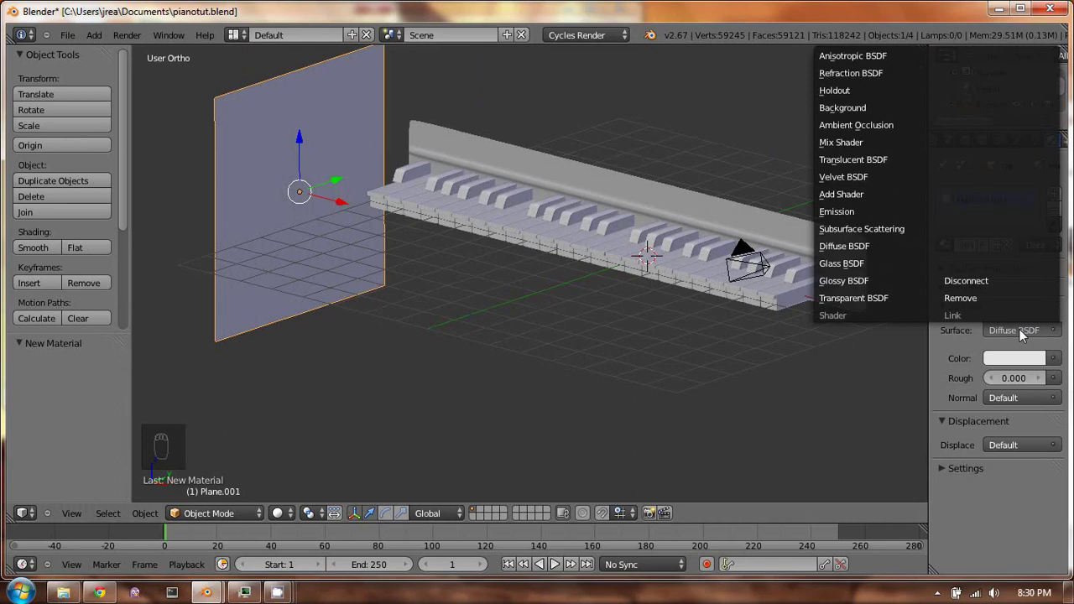
{"action": "left_click", "coordinate": [865, 209]}
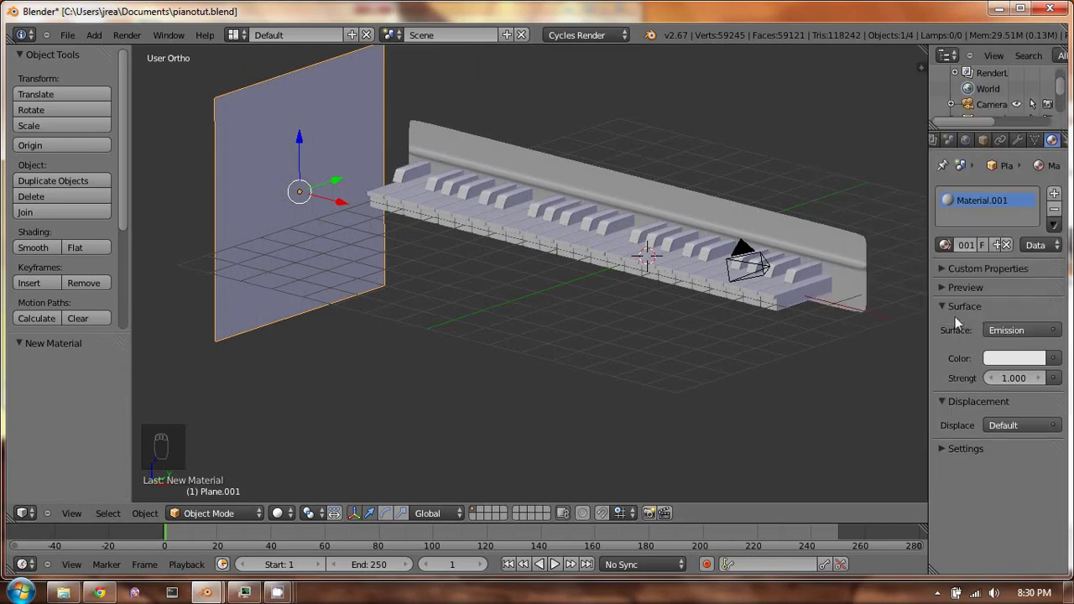
Set the end plane's emission color to warm yellow (R 0.800, G 0.568, B 0.103) and its strength to 5
{"action": "left_click", "coordinate": [1013, 358]}
{"action": "left_click_drag", "start_coordinate": [963, 200], "coordinate": [929, 233]}
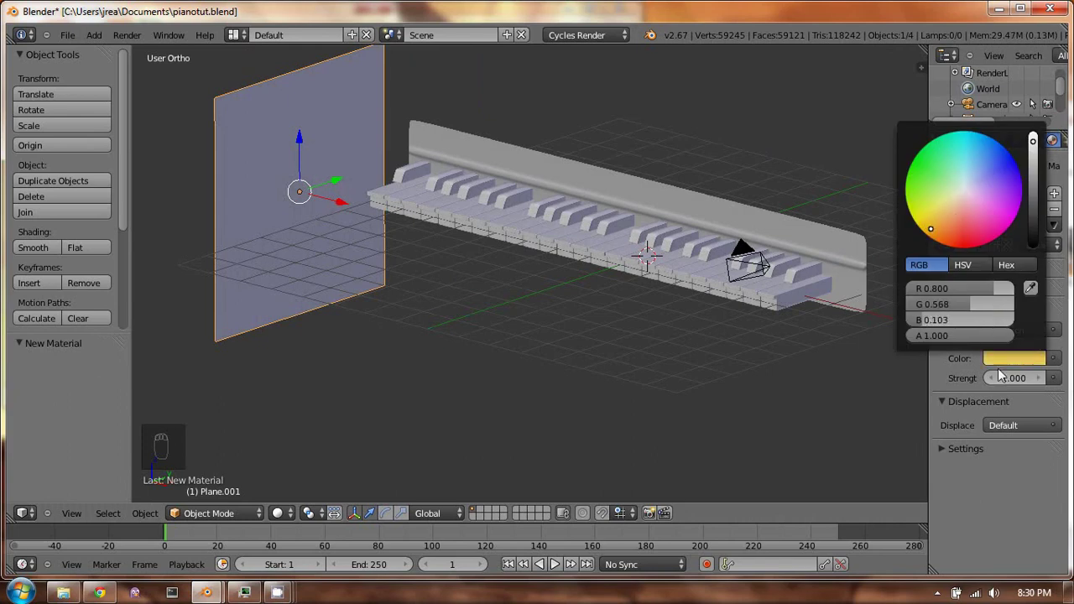
{"action": "type", "text": "5"}
{"action": "key", "text": "Return"}
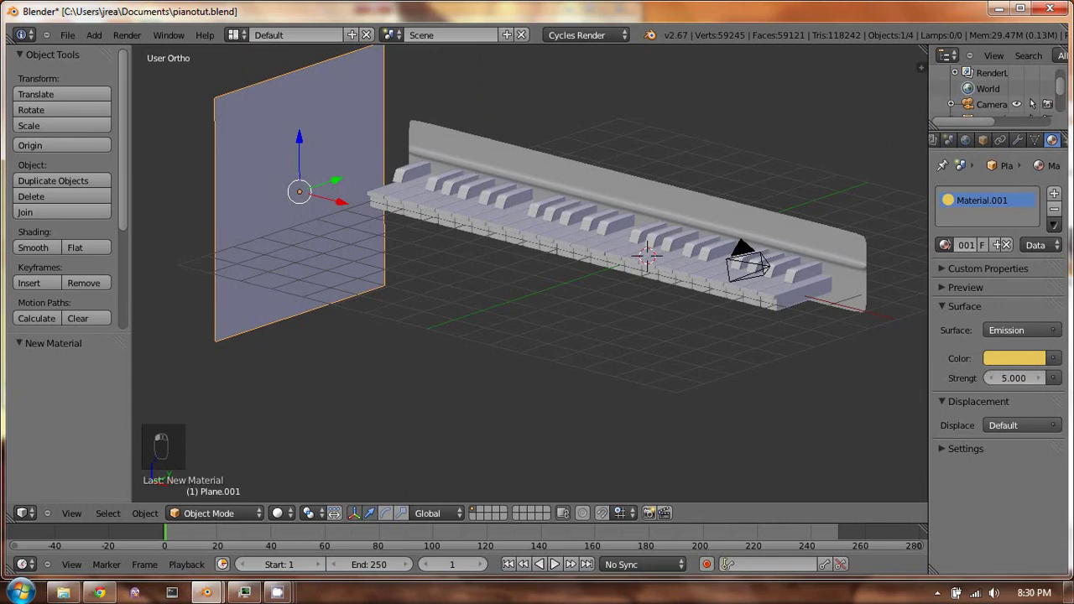
Add a new mesh plane and move it along negative Y to the open area in front of the keys
{"action": "middle_click_drag", "start_coordinate": [589, 205], "coordinate": [609, 229]}
{"action": "middle_click_drag", "start_coordinate": [410, 273], "coordinate": [373, 174]}
{"action": "key", "text": "KP_0"}
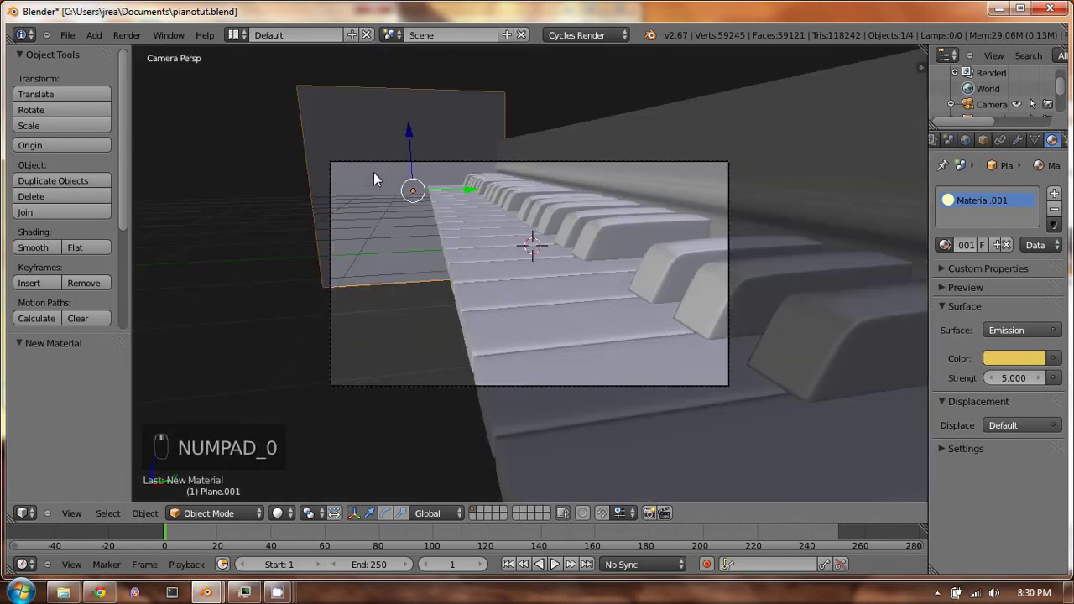
{"action": "key", "text": "KP_0"}
{"action": "key", "text": "shift+a"}
{"action": "mouse_move", "coordinate": [591, 261]}
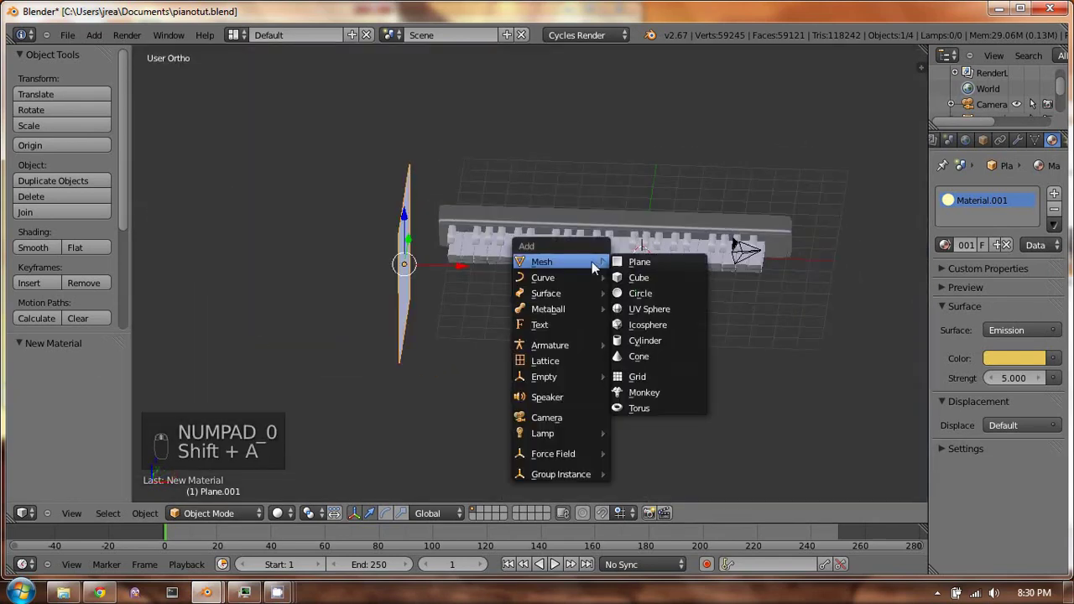
{"action": "left_click", "coordinate": [683, 262]}
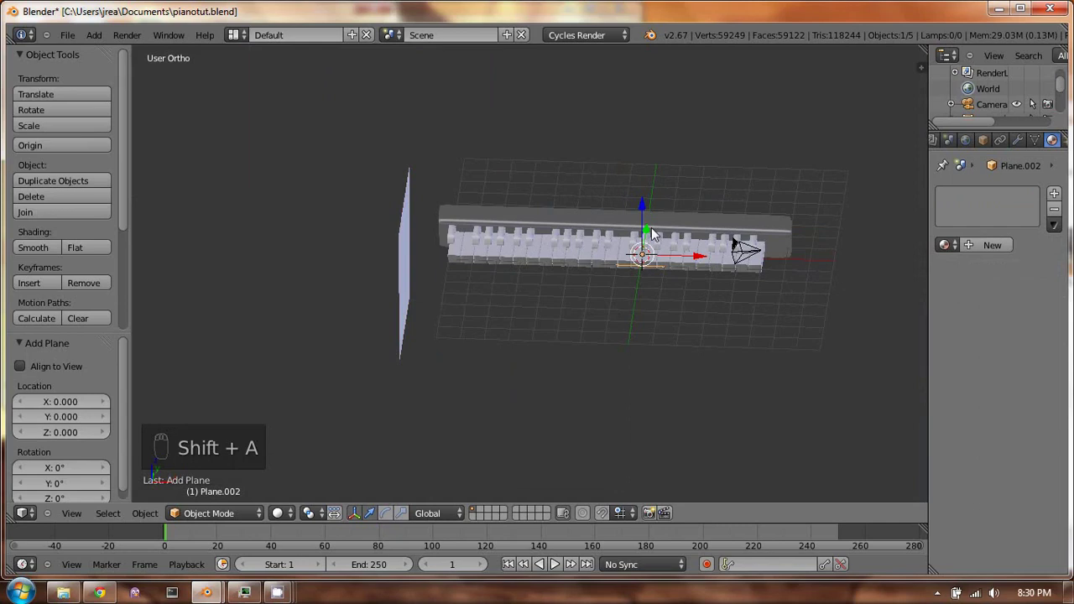
{"action": "left_click_drag", "start_coordinate": [651, 228], "coordinate": [789, 251]}
Stretch the new plane along X to roughly the keyboard's length and narrow it along Y by a factor of about 0.16
{"action": "key", "text": "s"}
{"action": "key", "text": "x"}
{"action": "right_click", "coordinate": [707, 299]}
{"action": "key", "text": "s"}
{"action": "key", "text": "x"}
{"action": "left_click", "coordinate": [718, 304]}
{"action": "key", "text": "s"}
{"action": "key", "text": "x"}
{"action": "left_click", "coordinate": [747, 274]}
{"action": "middle_click_drag", "start_coordinate": [747, 274], "coordinate": [700, 270]}
{"action": "key", "text": "s"}
{"action": "key", "text": "y"}
{"action": "left_click", "coordinate": [488, 328]}
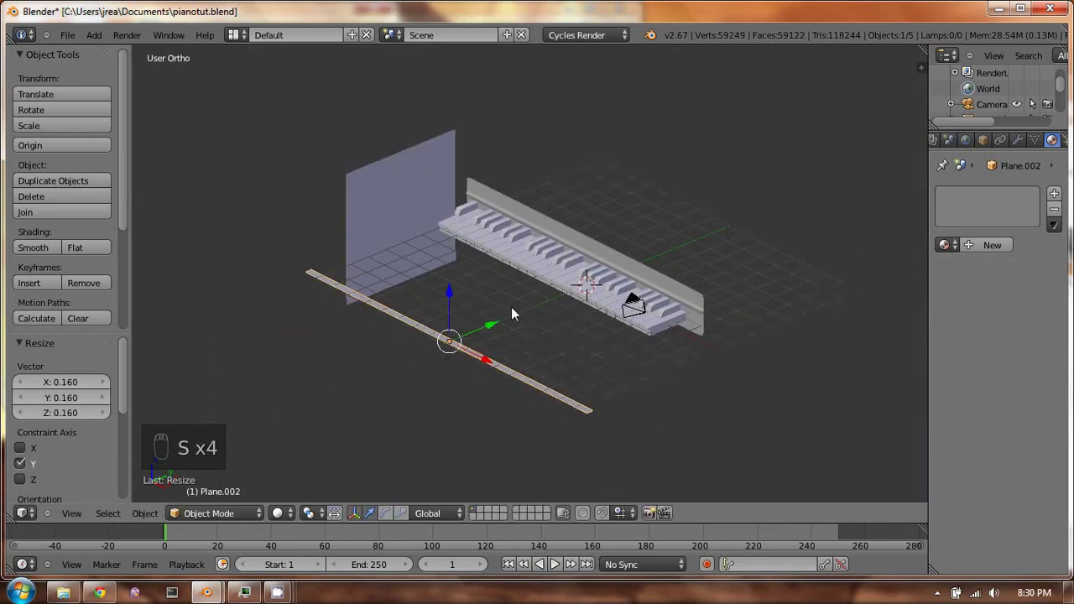
Raise the strip plane along Z above the keyboard's height and rotate it about 37.3° around X
{"action": "middle_click_drag", "start_coordinate": [511, 307], "coordinate": [614, 265]}
{"action": "left_click_drag", "start_coordinate": [613, 265], "coordinate": [614, 155]}
{"action": "middle_click_drag", "start_coordinate": [614, 155], "coordinate": [587, 200]}
{"action": "key", "text": "r"}
{"action": "key", "text": "x"}
{"action": "left_click", "coordinate": [487, 87]}
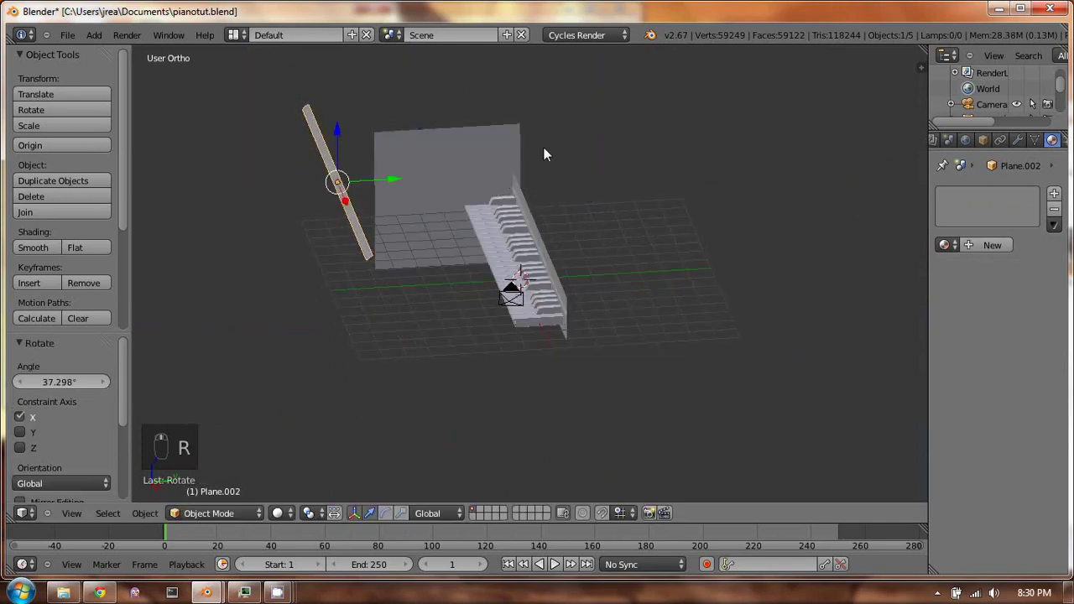
Reposition the tilted strip in front of and above the keys, finishing with a shift of about -1.23 along X
{"action": "key", "text": "g"}
{"action": "left_click", "coordinate": [464, 195]}
{"action": "middle_click_drag", "start_coordinate": [464, 194], "coordinate": [562, 210]}
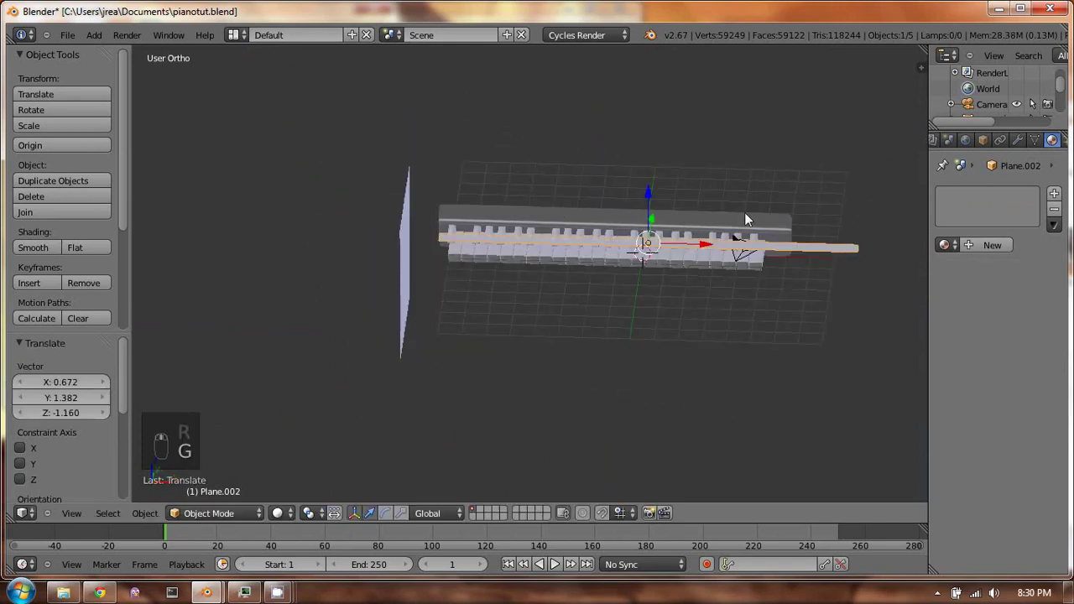
{"action": "key", "text": "g"}
{"action": "left_click", "coordinate": [713, 220]}
{"action": "middle_click_drag", "start_coordinate": [713, 220], "coordinate": [755, 210]}
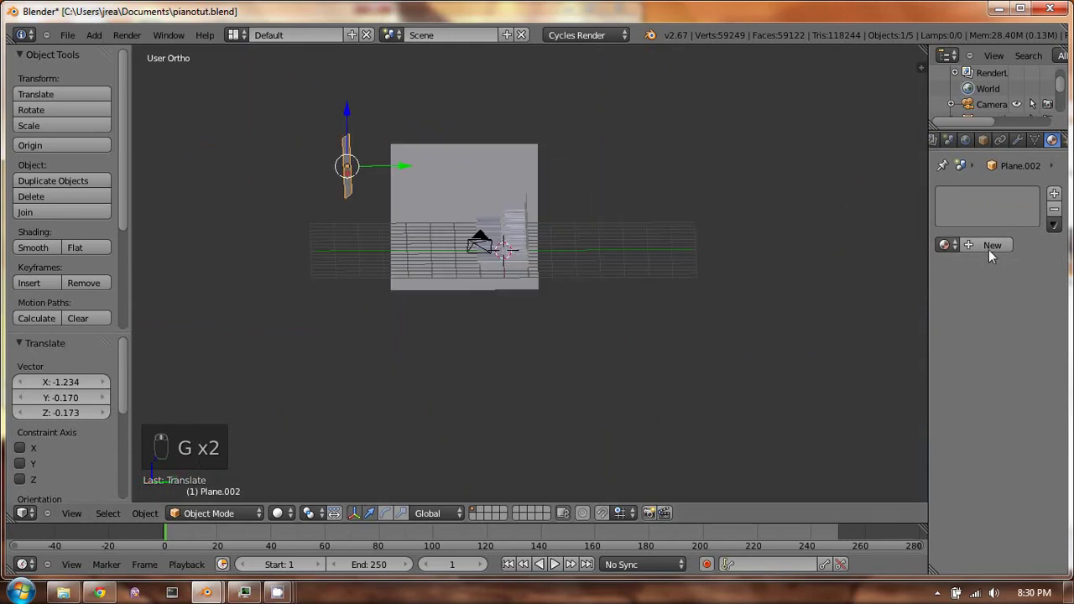
Create a new material for the strip with an Emission surface and a strength of 8
{"action": "left_click", "coordinate": [990, 245]}
{"action": "left_click", "coordinate": [1012, 330]}
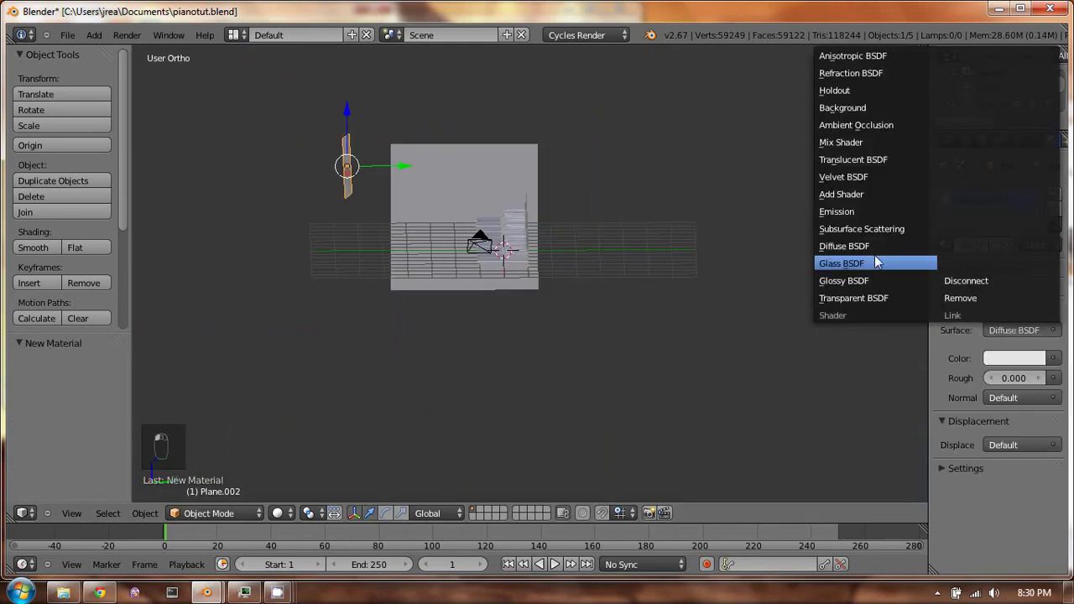
{"action": "left_click", "coordinate": [886, 210]}
{"action": "left_click", "coordinate": [1011, 359]}
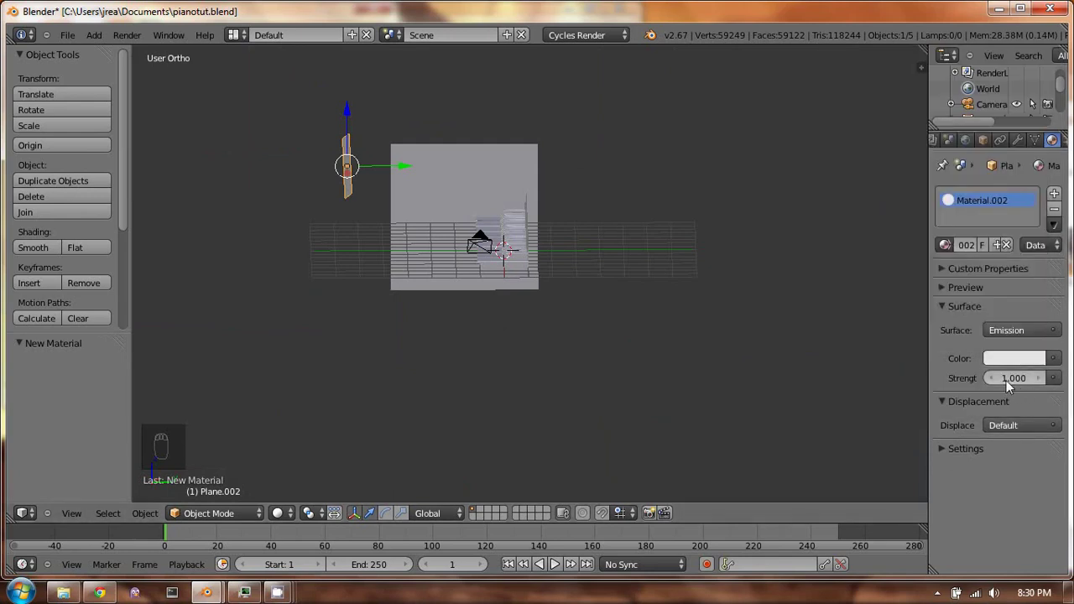
{"action": "left_click", "coordinate": [1006, 380]}
{"action": "key", "text": "Return"}
Tint the strip's emission color pale blue
{"action": "middle_click_drag", "start_coordinate": [671, 235], "coordinate": [578, 220]}
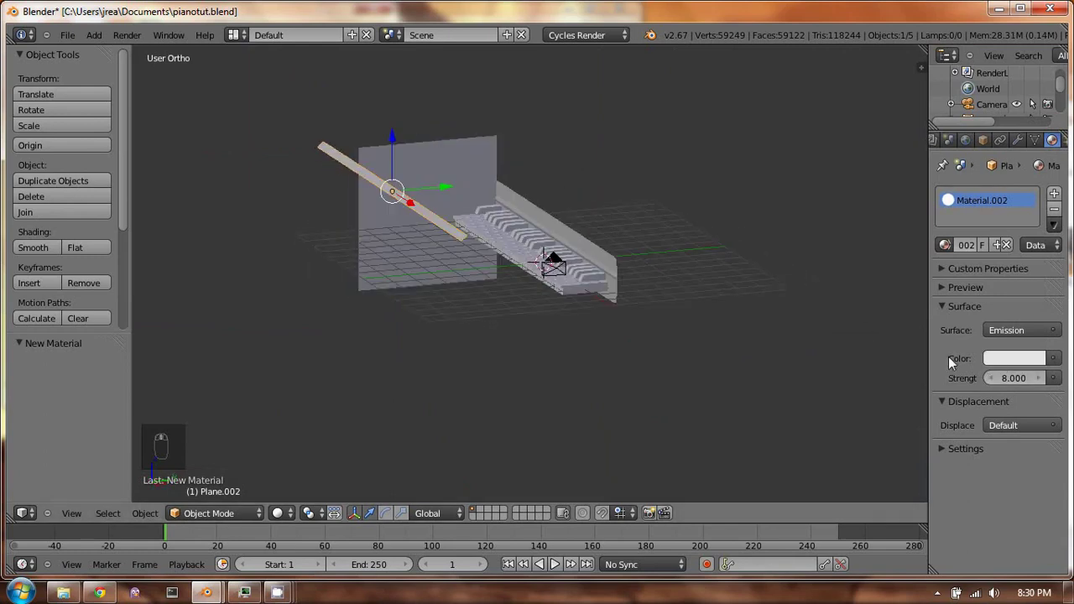
{"action": "left_click", "coordinate": [1003, 358]}
{"action": "mouse_move", "coordinate": [968, 190]}
{"action": "left_mouse_down"}
{"action": "mouse_move", "coordinate": [987, 180]}
{"action": "mouse_move", "coordinate": [953, 193]}
{"action": "left_mouse_up"}
Duplicate the strip light, clear the copy's rotation, and place it above the backboard side of the keyboard
{"action": "key", "text": "shift+d"}
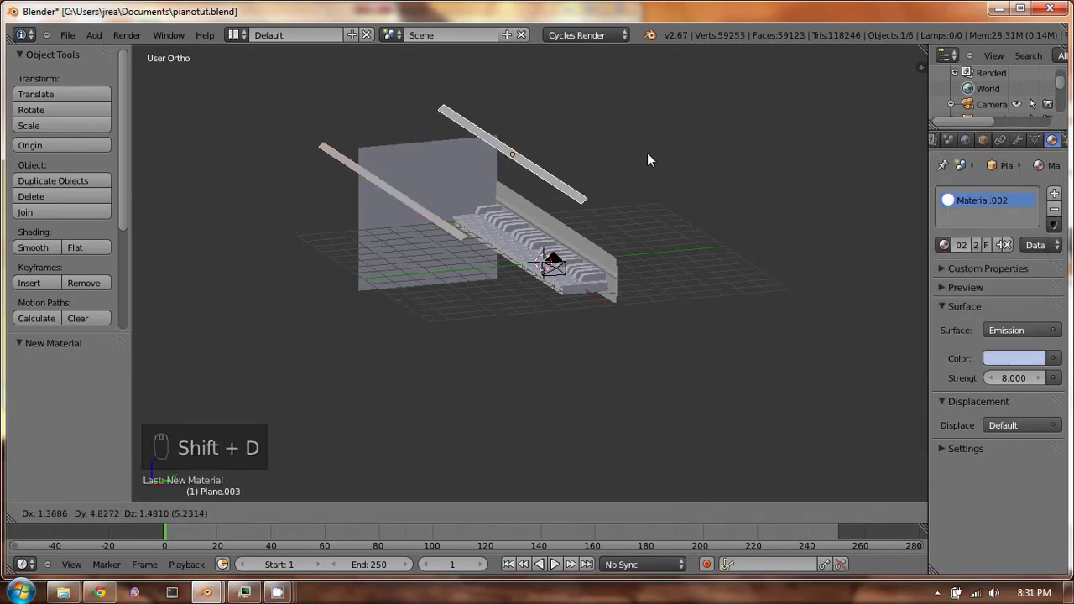
{"action": "left_click", "coordinate": [647, 153]}
{"action": "key", "text": "alt+r"}
{"action": "middle_click_drag", "start_coordinate": [625, 187], "coordinate": [594, 181]}
{"action": "key", "text": "g"}
{"action": "left_click", "coordinate": [636, 166]}
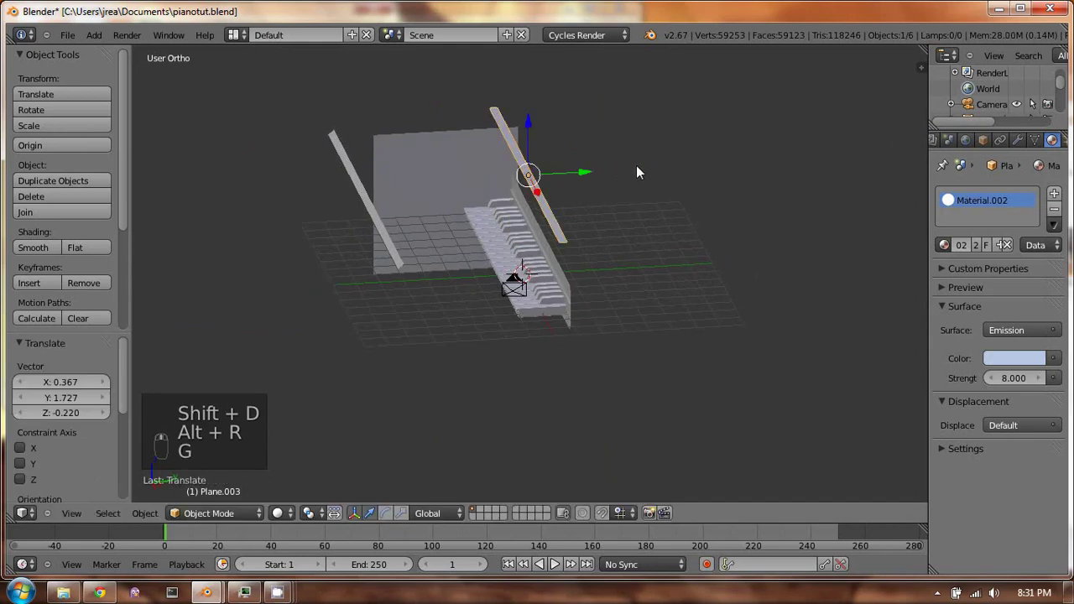
Change the strips' shared emission color to pale yellow, about R 0.800, G 0.765, B 0.371
{"action": "left_click", "coordinate": [1001, 355]}
{"action": "left_click_drag", "start_coordinate": [965, 191], "coordinate": [940, 204]}
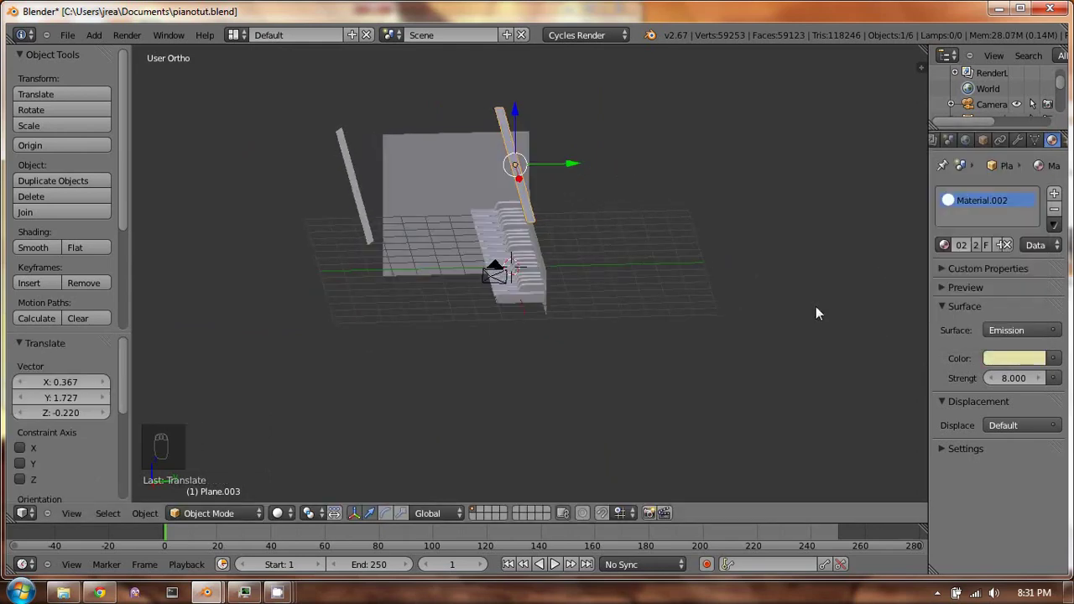
{"action": "left_click", "coordinate": [1006, 359]}
{"action": "left_click_drag", "start_coordinate": [938, 204], "coordinate": [938, 207]}
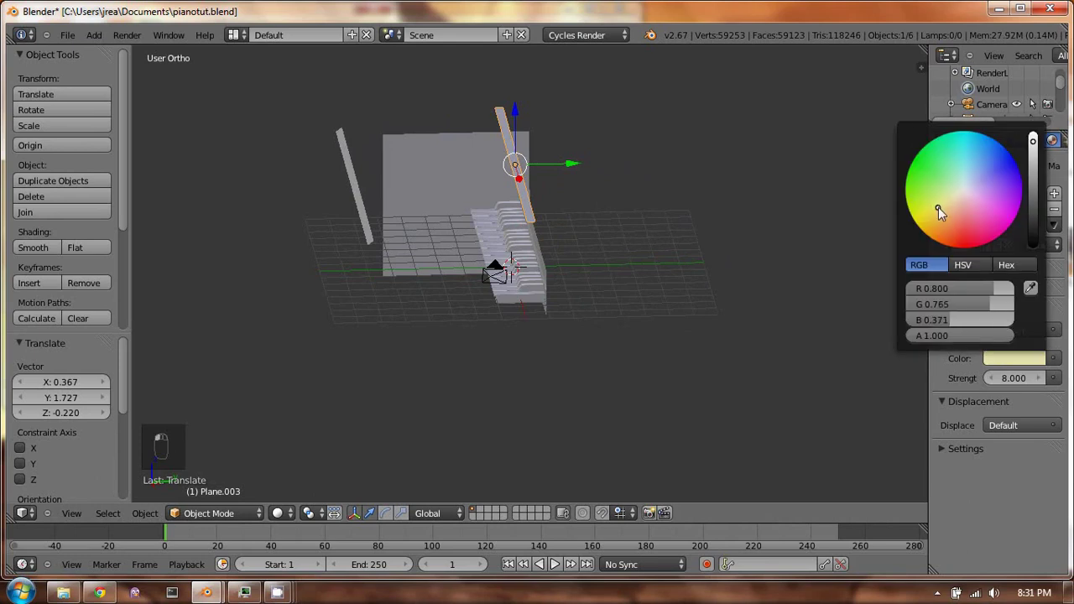
In the top view, move the duplicated overhead strip along negative X to line up with the keyboard's length
{"action": "right_click", "coordinate": [467, 161]}
{"action": "middle_click_drag", "start_coordinate": [485, 183], "coordinate": [728, 181]}
{"action": "key", "text": "KP_7"}
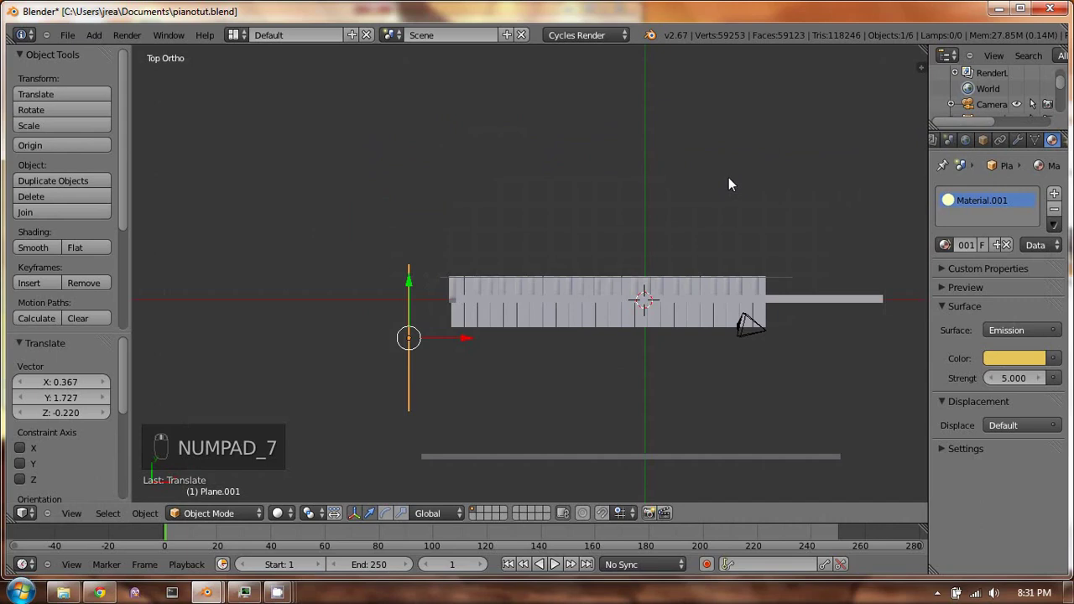
{"action": "right_click", "coordinate": [828, 296]}
{"action": "key", "text": "g"}
{"action": "left_click", "coordinate": [746, 317]}
Lower the front strip light along Z and move it 0.87 along Y toward the keys
{"action": "middle_click_drag", "start_coordinate": [747, 317], "coordinate": [671, 176]}
{"action": "right_click", "coordinate": [418, 182]}
{"action": "middle_click_drag", "start_coordinate": [590, 153], "coordinate": [570, 136]}
{"action": "left_click_drag", "start_coordinate": [372, 104], "coordinate": [374, 150]}
{"action": "left_click_drag", "start_coordinate": [427, 197], "coordinate": [445, 191]}
{"action": "middle_click_drag", "start_coordinate": [522, 164], "coordinate": [662, 233]}
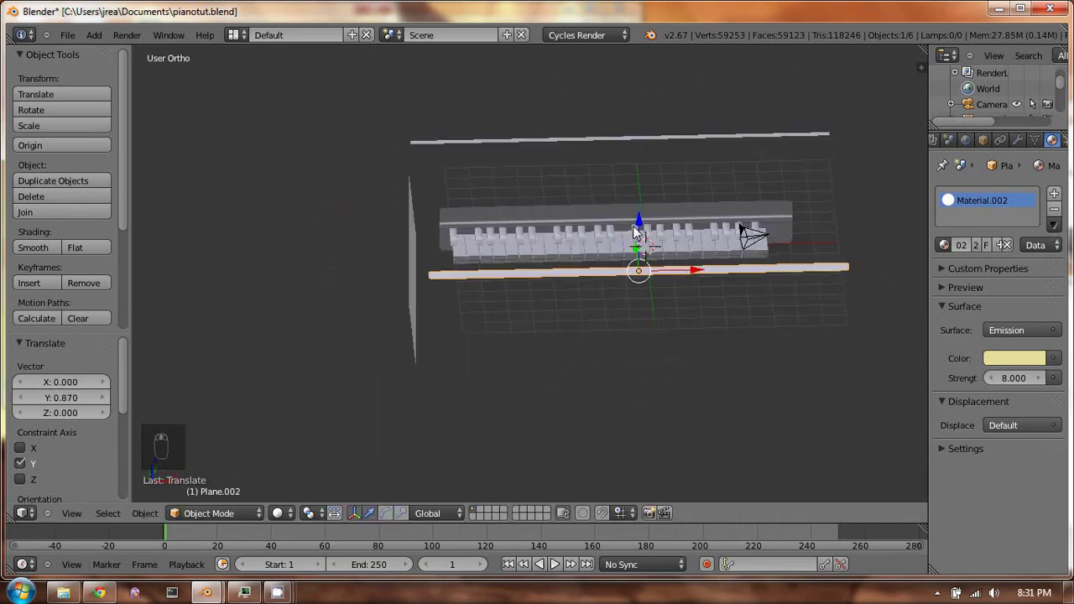
Remove the Background shader from the World surface and save the file
{"action": "left_click", "coordinate": [965, 141]}
{"action": "left_click", "coordinate": [1017, 278]}
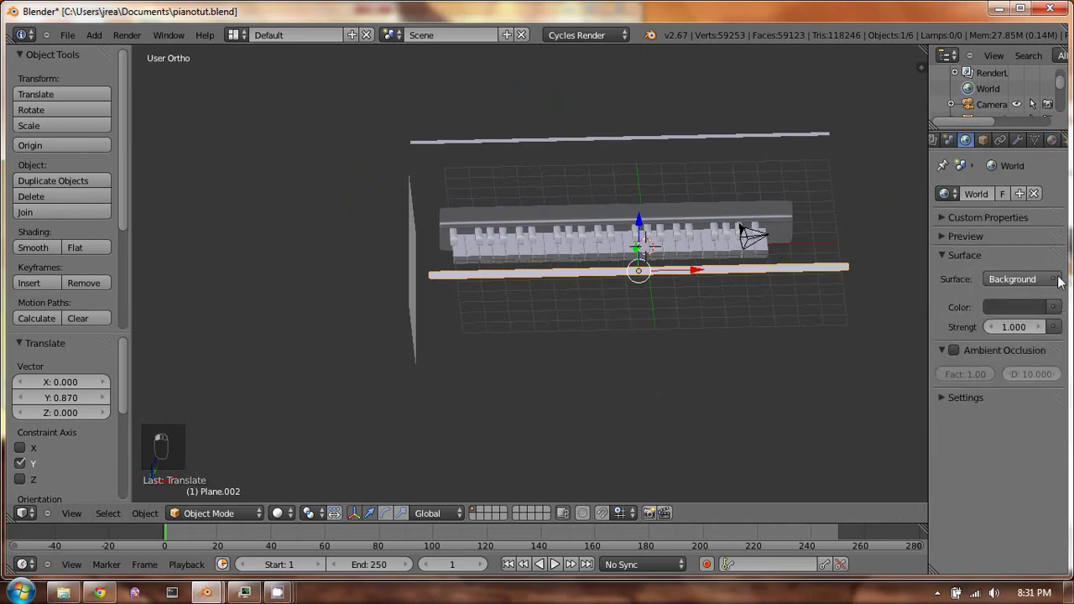
{"action": "left_click", "coordinate": [1020, 279]}
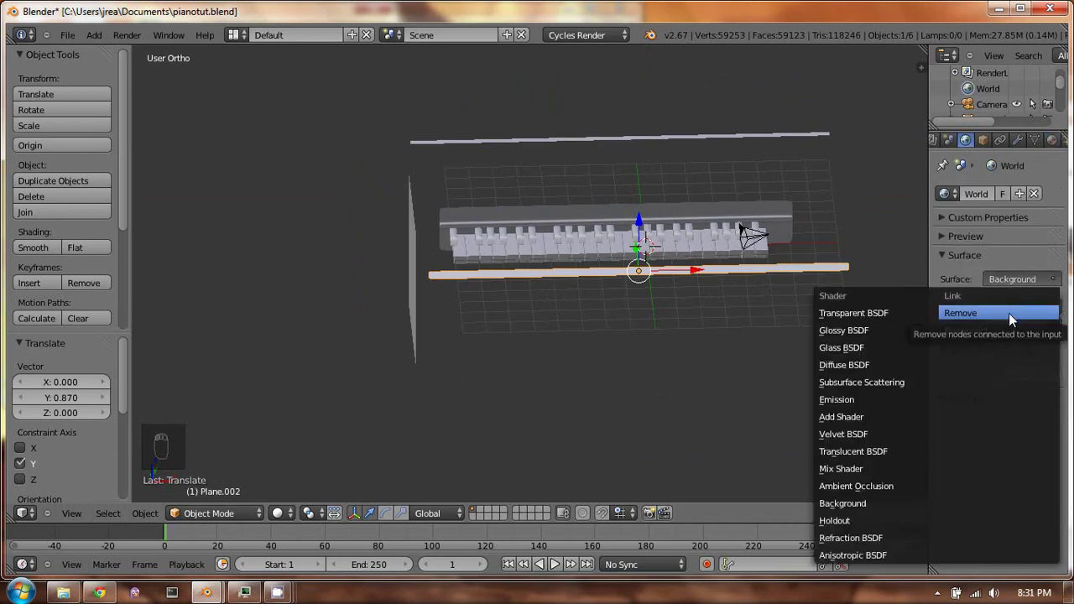
{"action": "left_click", "coordinate": [1009, 313]}
{"action": "middle_click_drag", "start_coordinate": [873, 251], "coordinate": [737, 235]}
{"action": "key", "text": "ctrl+w"}
{"action": "left_click", "coordinate": [744, 224]}
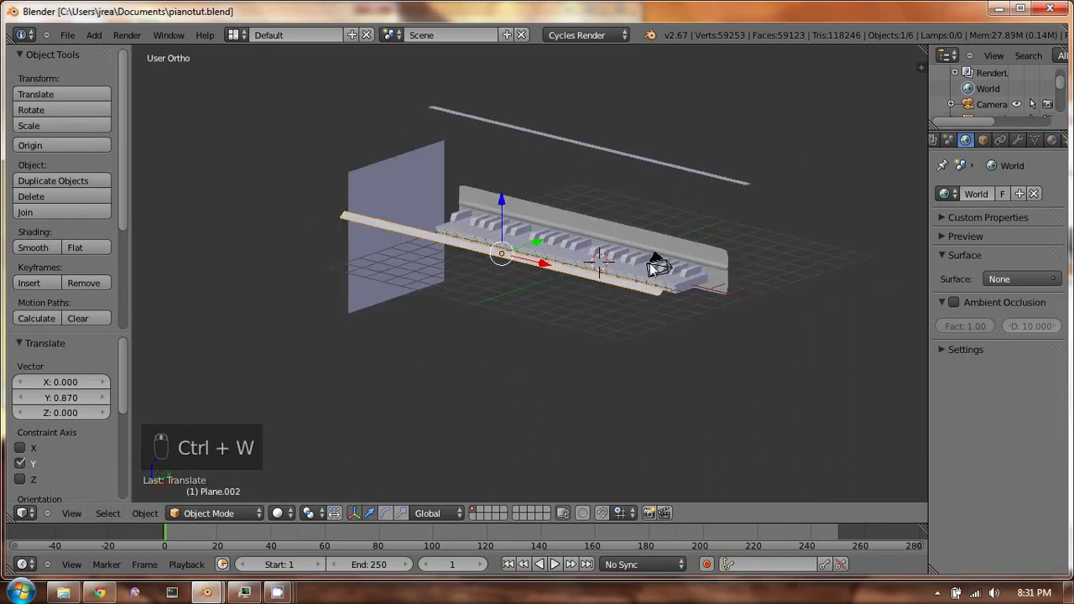
Select the piano keys object and enter Edit Mode on its mesh
{"action": "middle_click_drag", "start_coordinate": [655, 249], "coordinate": [613, 256]}
{"action": "scroll", "coordinate": [614, 256], "scroll_direction": "up", "scroll_amount": 3}
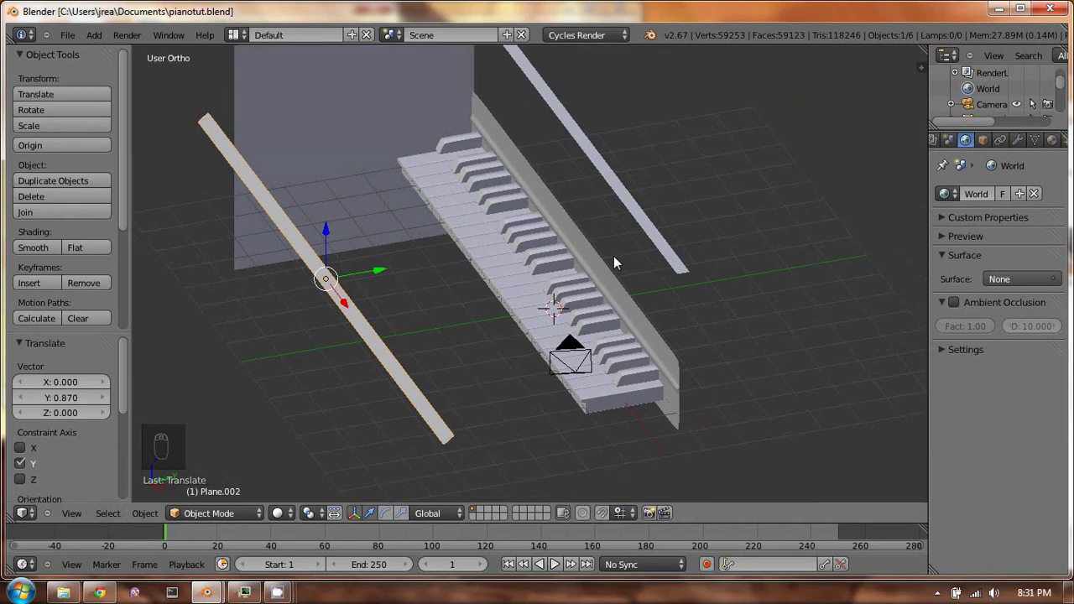
{"action": "middle_click_drag", "start_coordinate": [611, 255], "coordinate": [631, 267]}
{"action": "scroll", "coordinate": [584, 278], "scroll_direction": "up", "scroll_amount": 4}
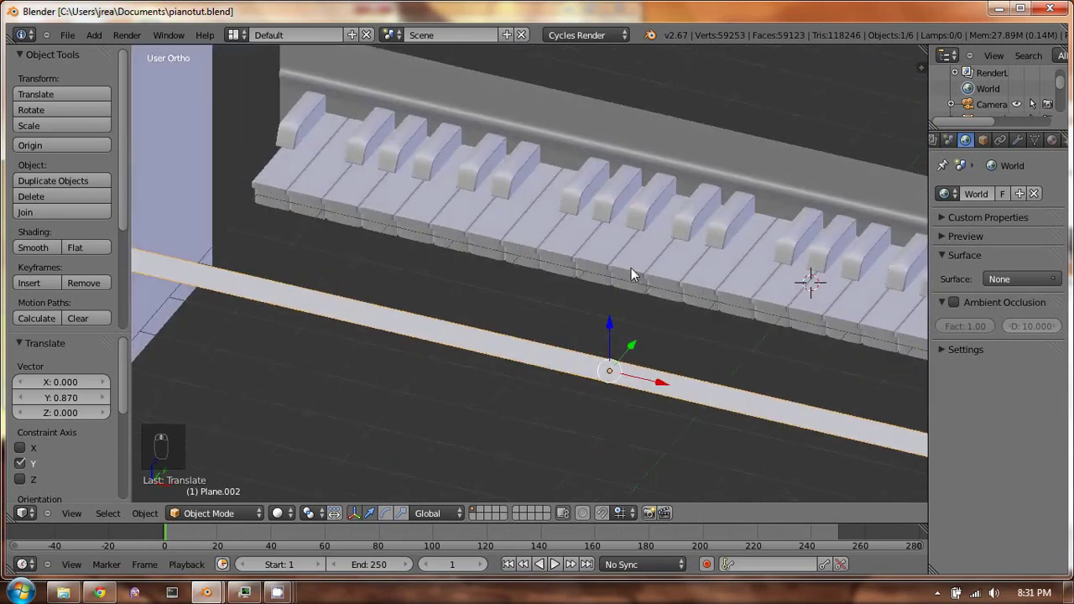
{"action": "right_click", "coordinate": [631, 268]}
{"action": "key", "text": "Tab"}
{"action": "key", "text": "g"}
{"action": "key", "text": "x"}
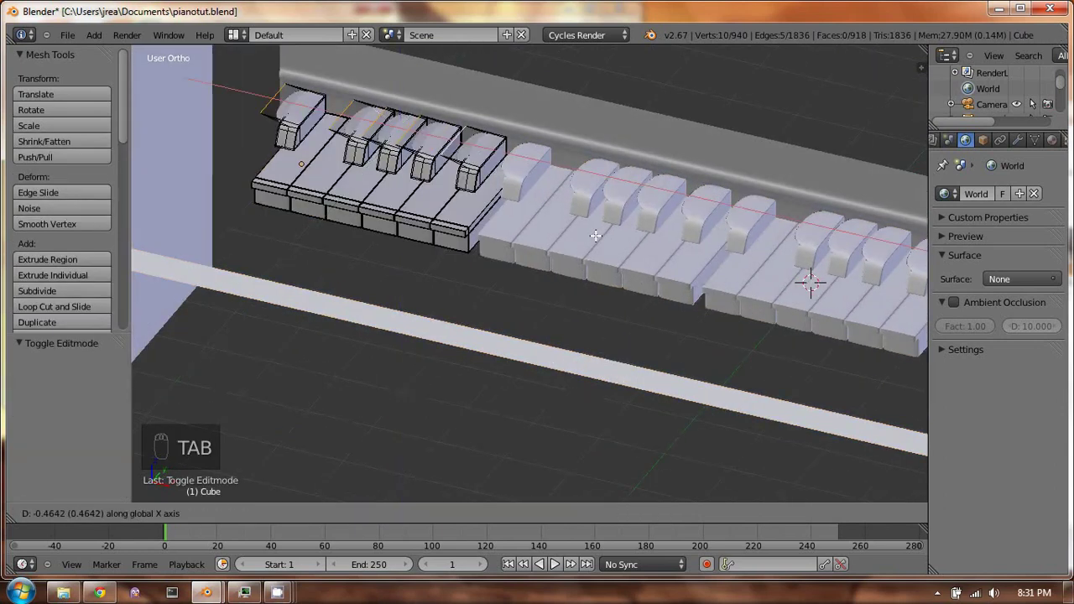
{"action": "left_click", "coordinate": [595, 236]}
{"action": "key", "text": "Tab"}
Extend the mesh selection to all linked black key geometry and enable nodes on the keys' material
{"action": "key", "text": "Tab"}
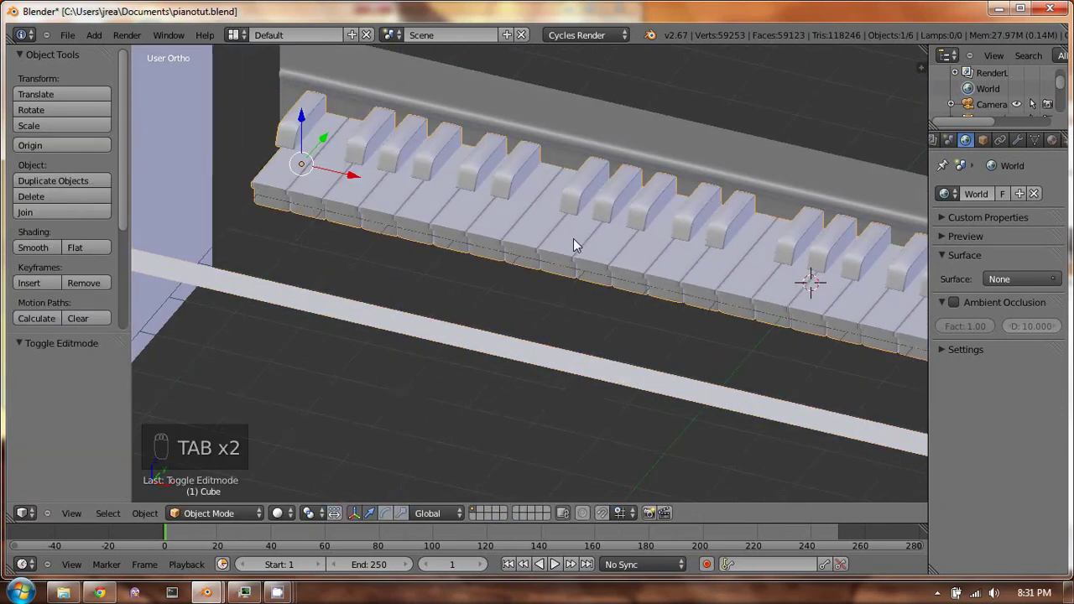
{"action": "key", "text": "ctrl+l"}
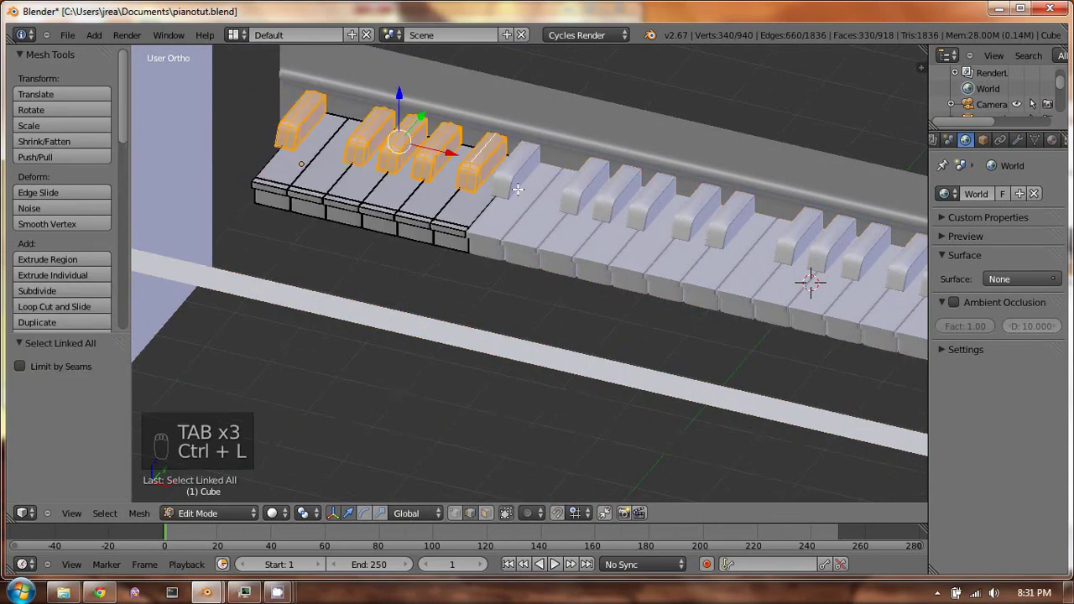
{"action": "left_click", "coordinate": [1052, 139]}
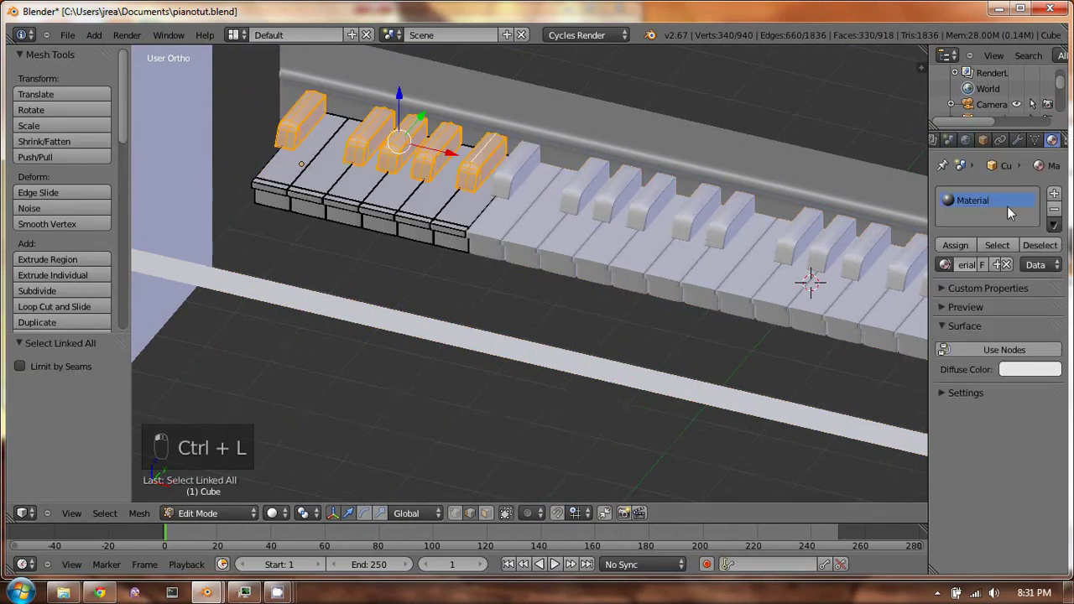
{"action": "left_click", "coordinate": [998, 353]}
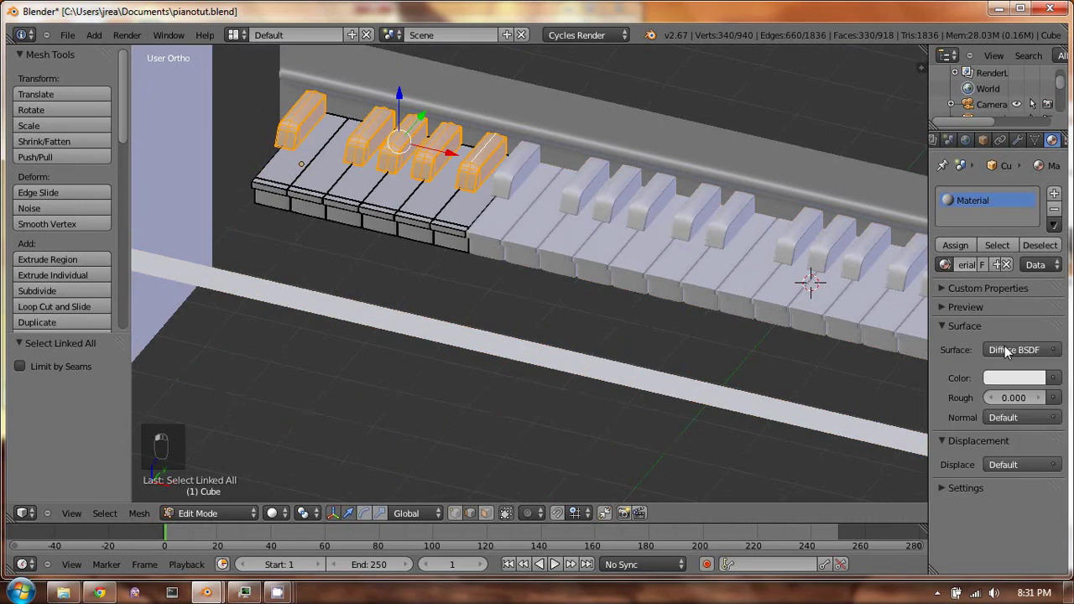
Set the keys' material surface to Mix Shader with a factor of 0.9 and Glossy BSDF as the first shader
{"action": "left_click", "coordinate": [1027, 350]}
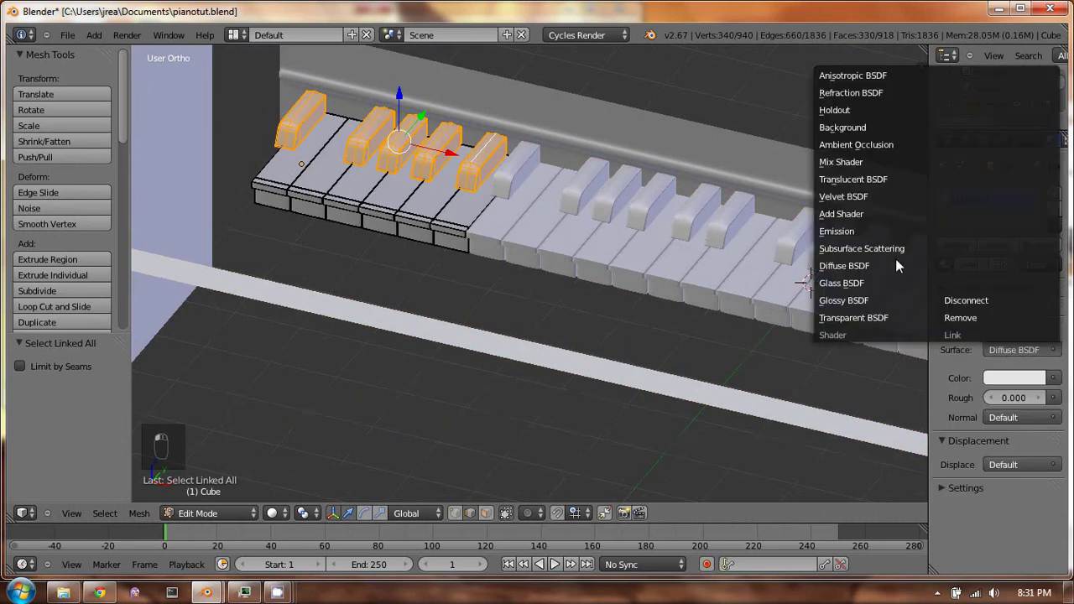
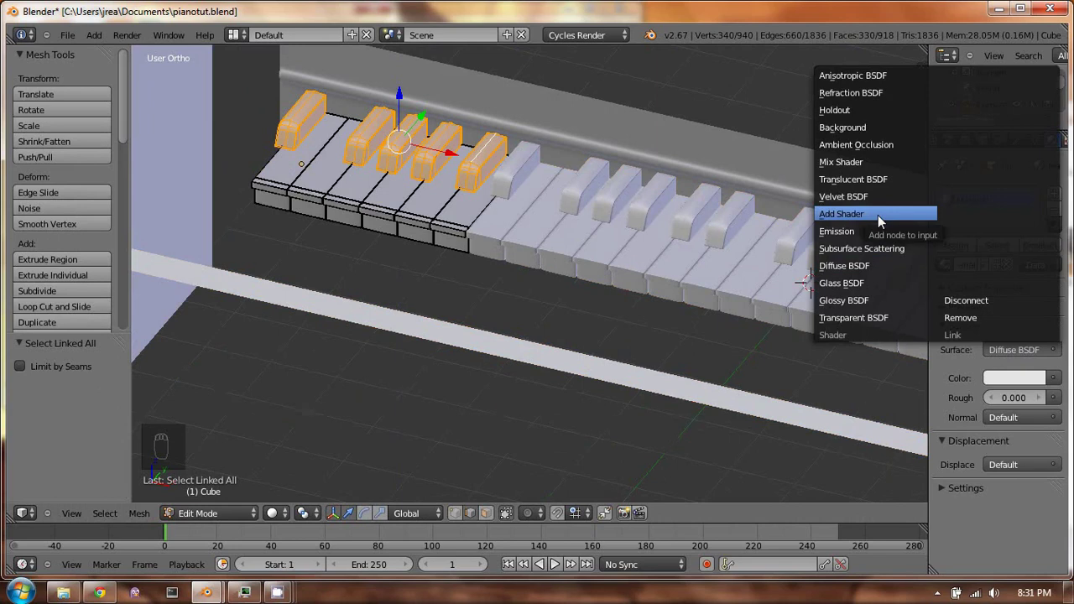
{"action": "left_click", "coordinate": [869, 162]}
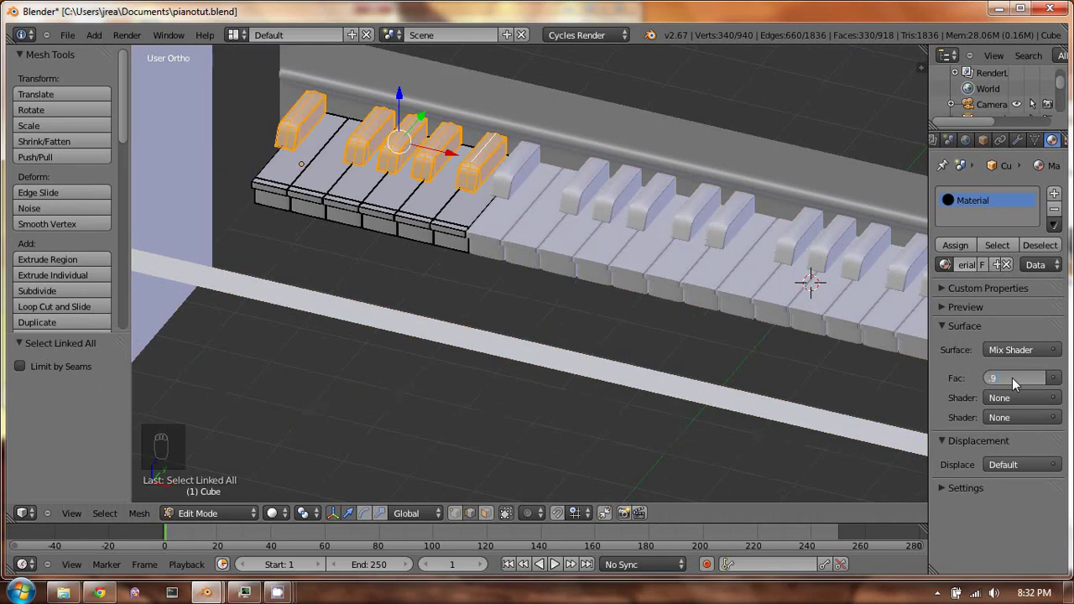
{"action": "left_click", "coordinate": [1008, 398]}
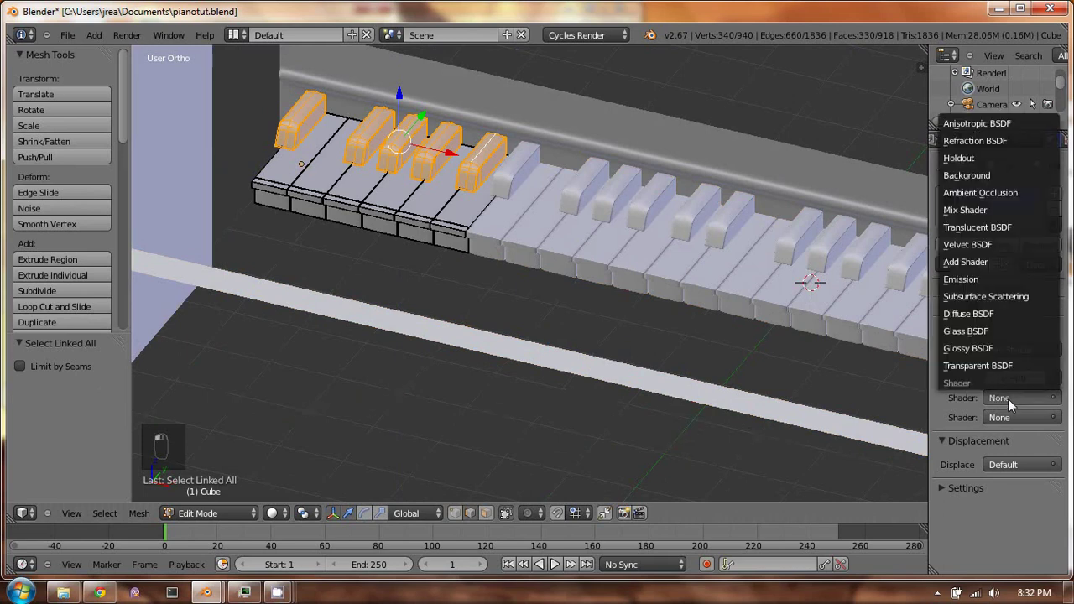
{"action": "left_click", "coordinate": [999, 346]}
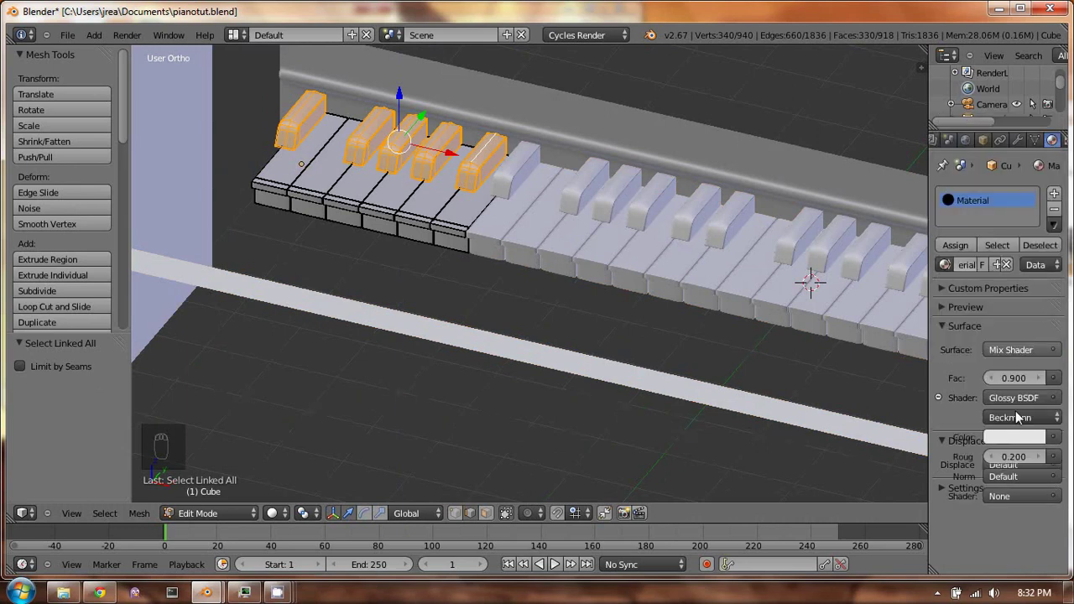
Set the Glossy BSDF roughness to 0.08 and choose Diffuse BSDF as the second shader of the mix
{"action": "left_click", "coordinate": [1008, 459]}
{"action": "type", "text": "0"}
{"action": "key", "text": "Return"}
{"action": "left_click", "coordinate": [997, 496]}
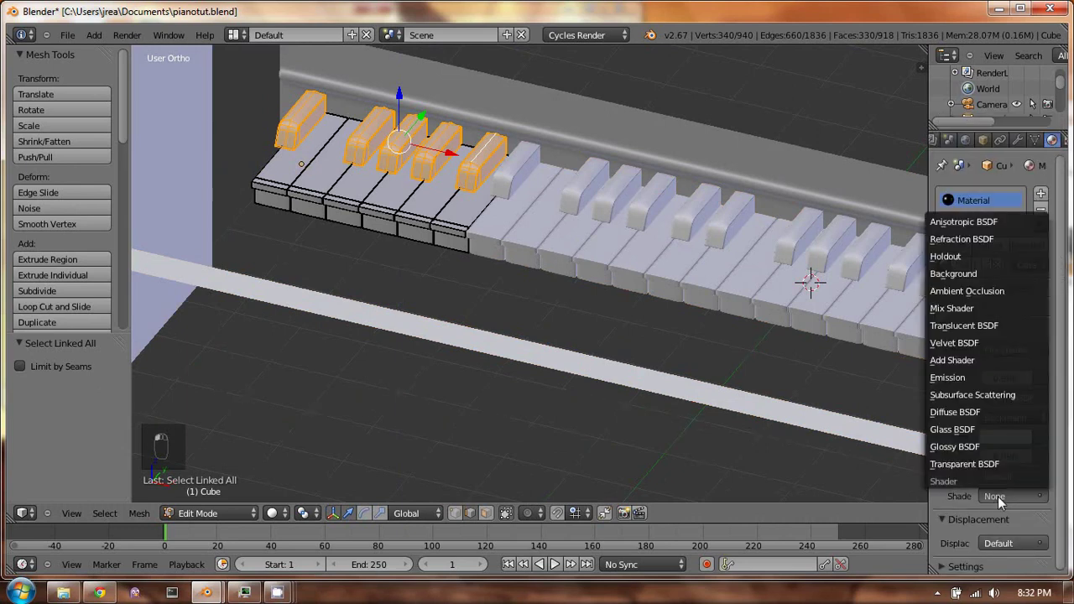
{"action": "left_click", "coordinate": [997, 412]}
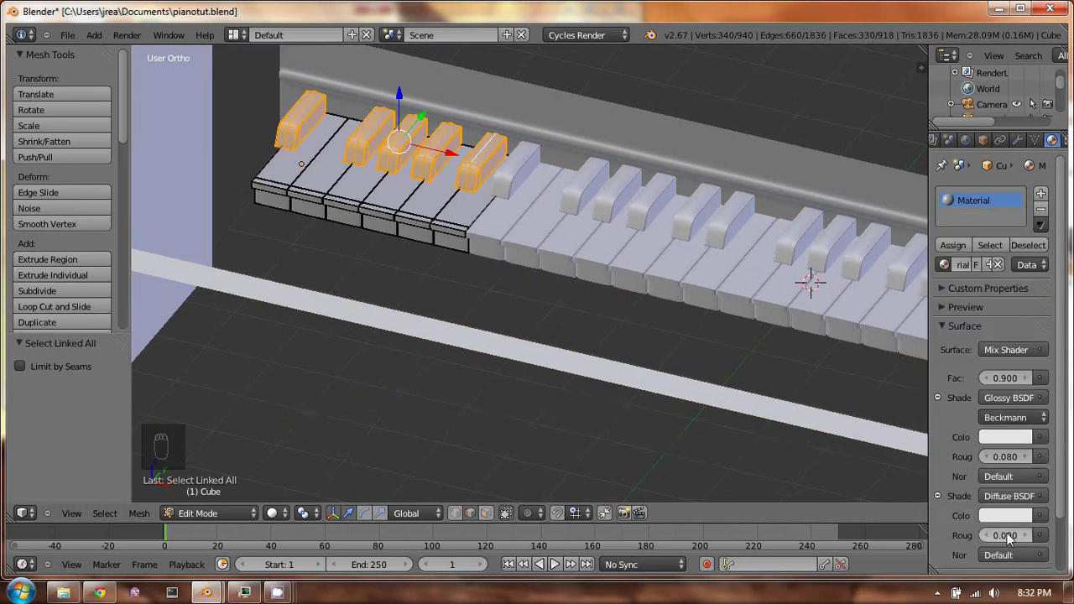
Set the Diffuse BSDF roughness to 0.0 and darken its color to a near-black neutral grey
{"action": "type", "text": "0.0"}
{"action": "key", "text": "Return"}
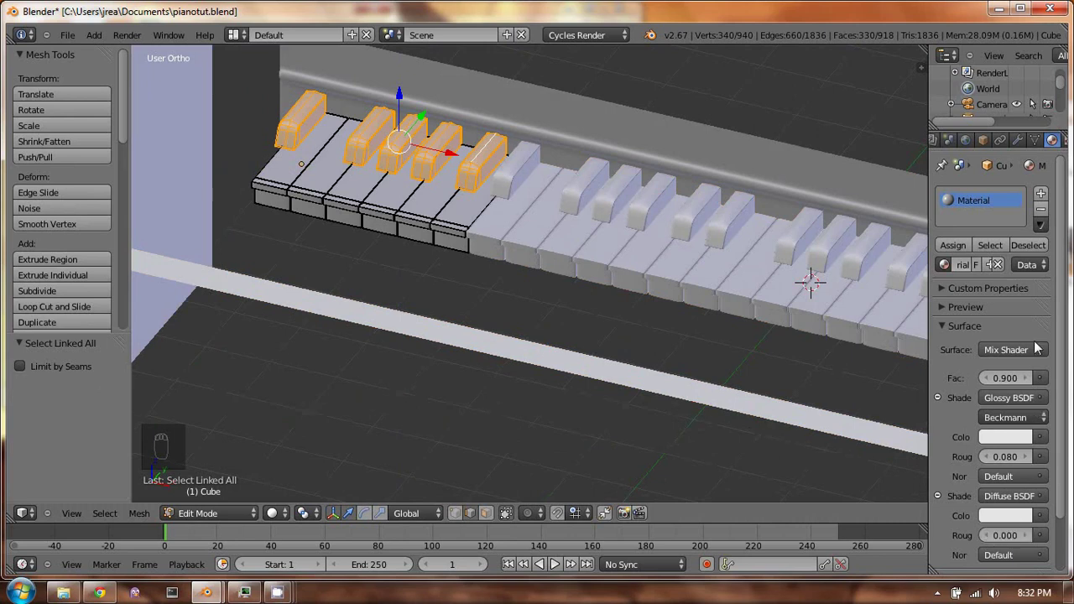
{"action": "scroll", "coordinate": [1006, 513], "scroll_direction": "down", "scroll_amount": 1}
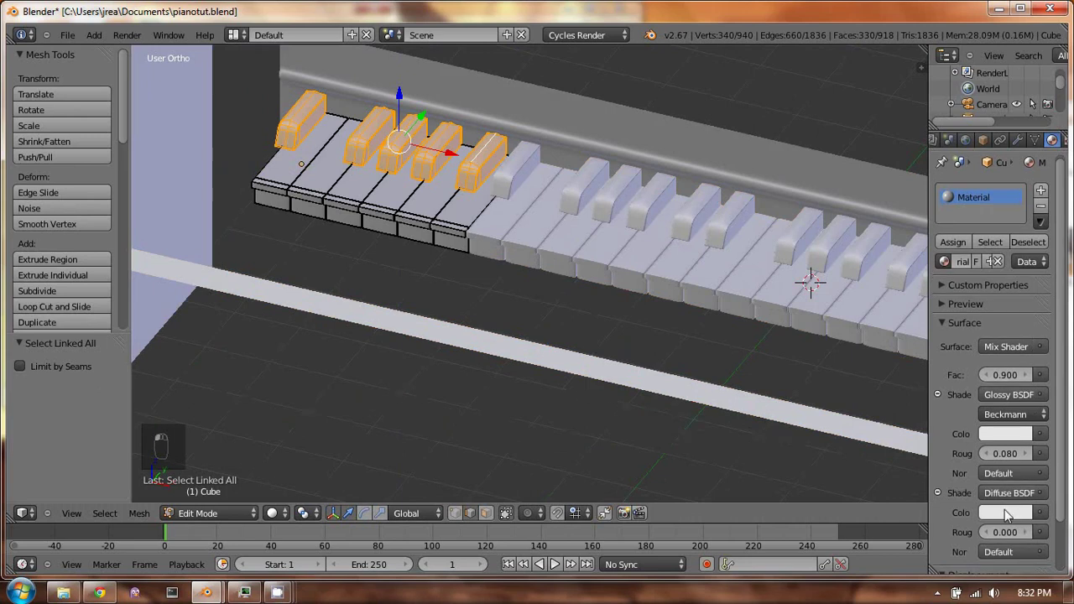
{"action": "left_click", "coordinate": [1007, 514]}
{"action": "left_click", "coordinate": [1020, 382]}
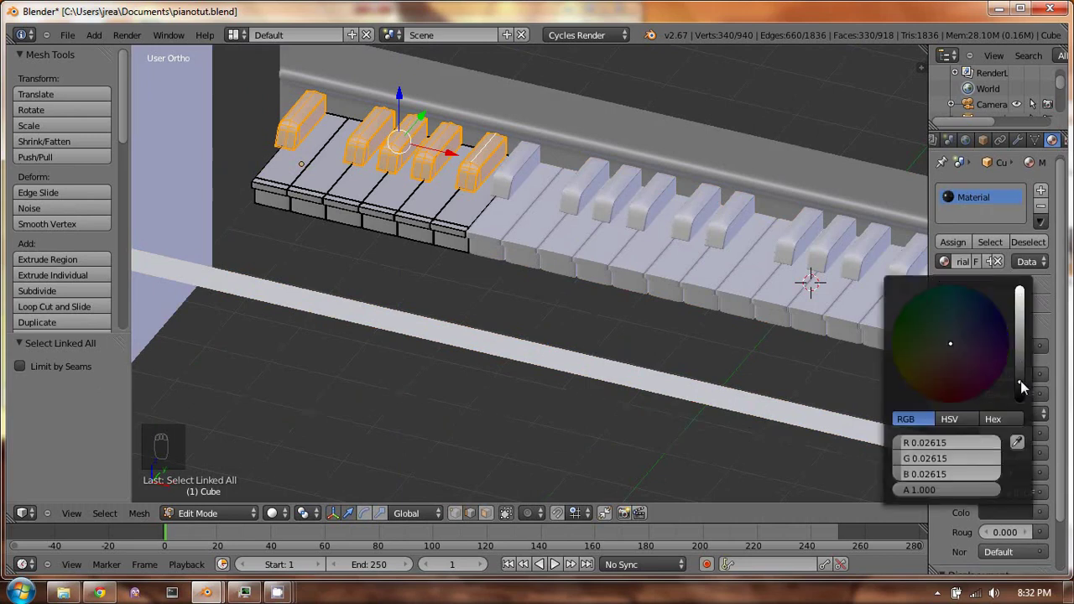
{"action": "left_click", "coordinate": [1020, 387]}
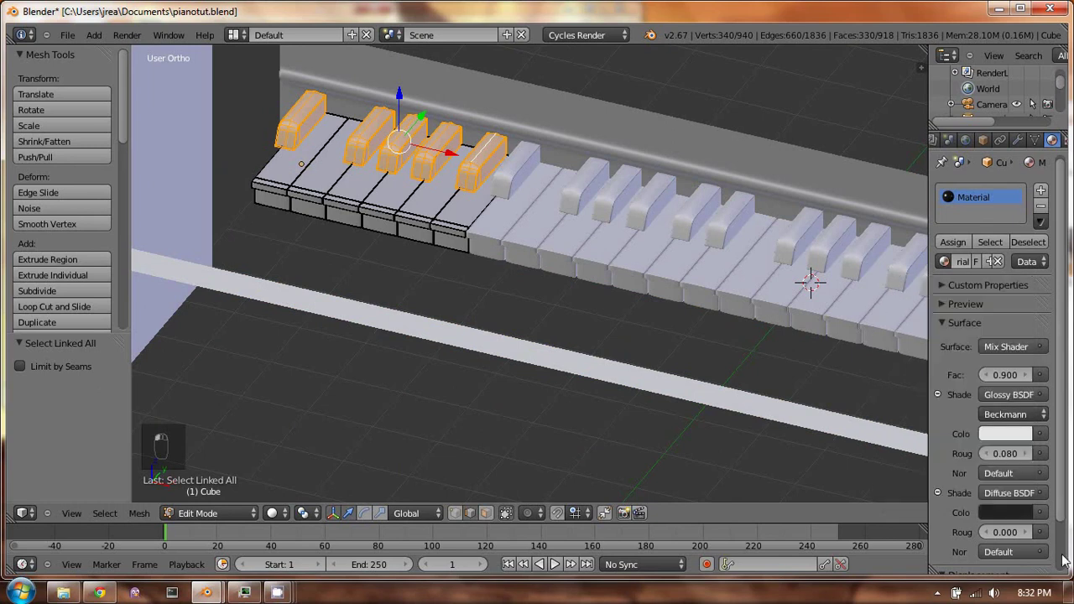
Copy the dark Diffuse BSDF color into the material's Viewport Color setting
{"action": "scroll", "coordinate": [1063, 561], "scroll_direction": "down", "scroll_amount": 1}
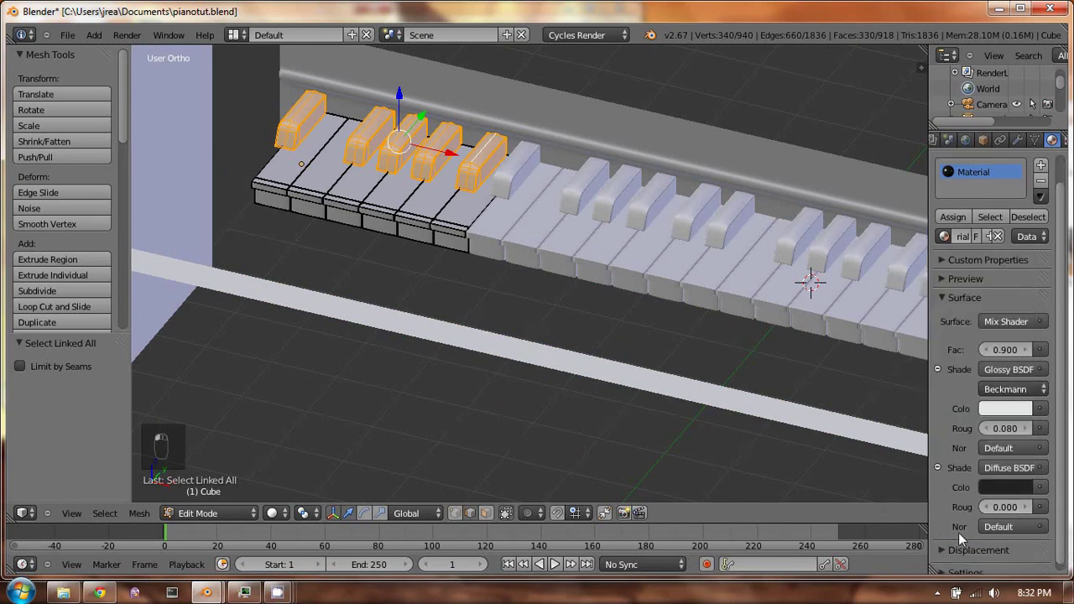
{"action": "left_click", "coordinate": [978, 568]}
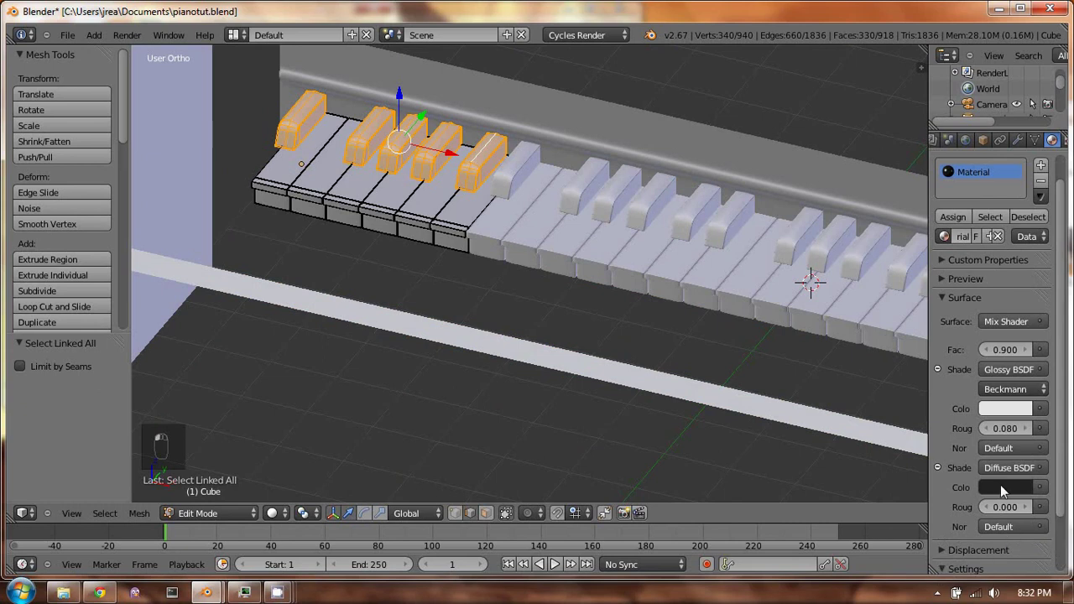
{"action": "key", "text": "ctrl+c"}
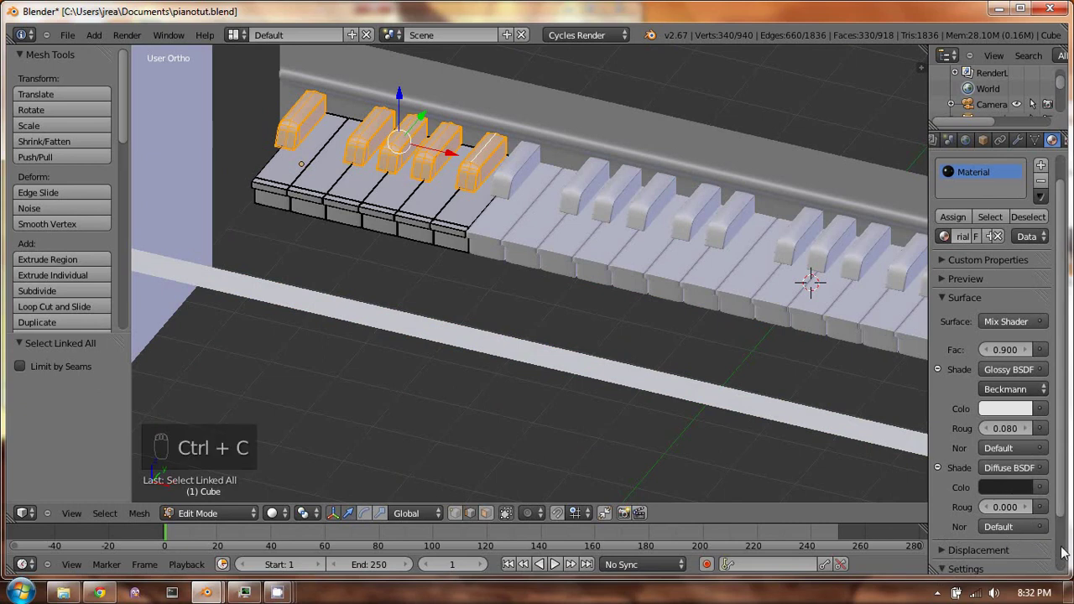
{"action": "scroll", "coordinate": [1063, 554], "scroll_direction": "down", "scroll_amount": 3}
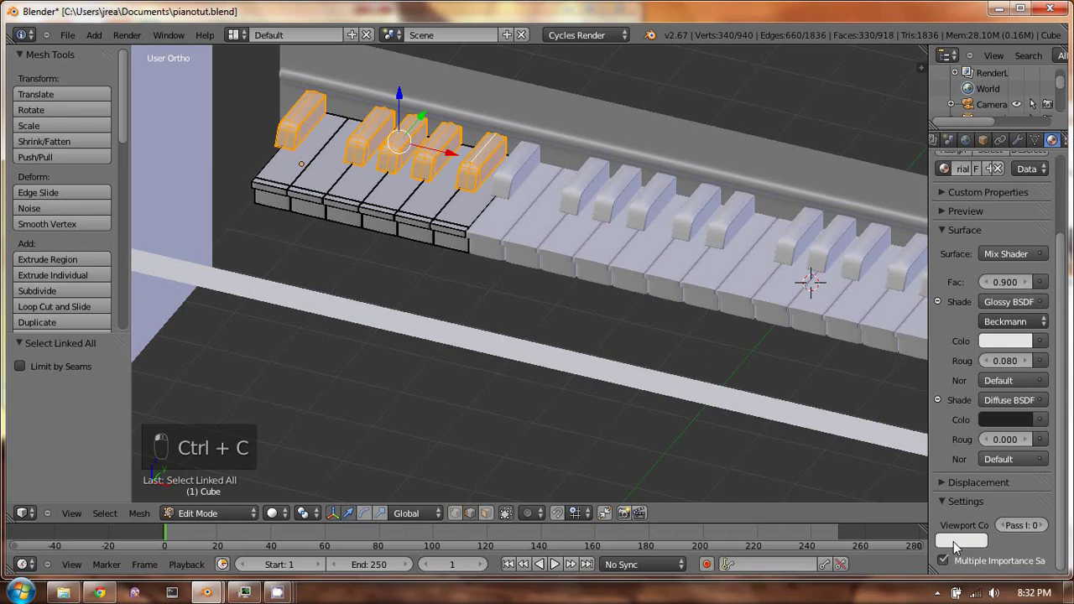
{"action": "key", "text": "ctrl+v"}
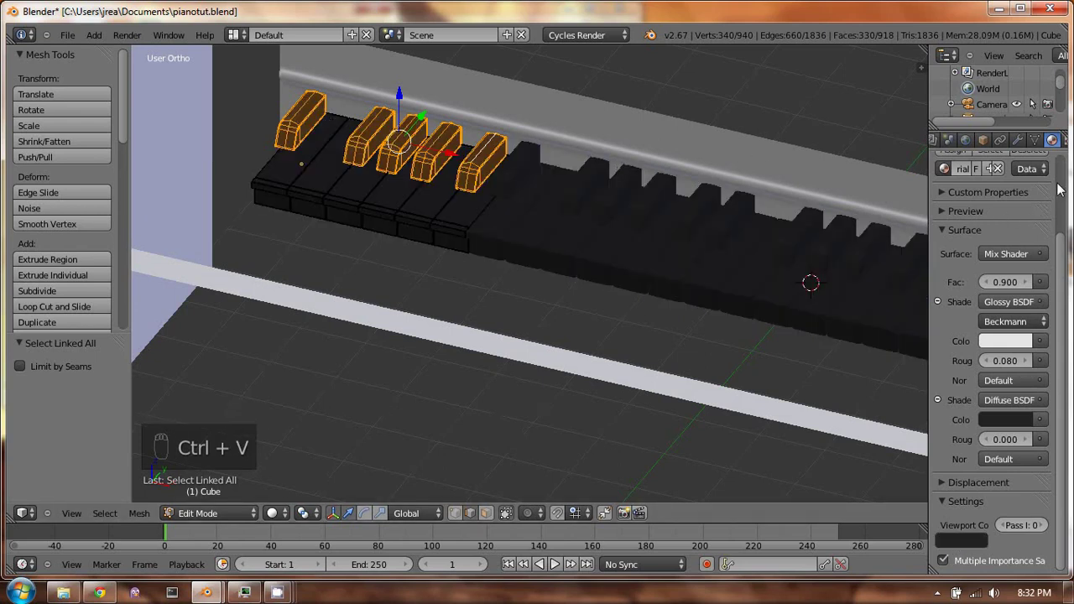
Assign the material to the selected black key geometry and rename it black
{"action": "scroll", "coordinate": [1059, 189], "scroll_direction": "up", "scroll_amount": 3}
{"action": "left_click", "coordinate": [953, 245]}
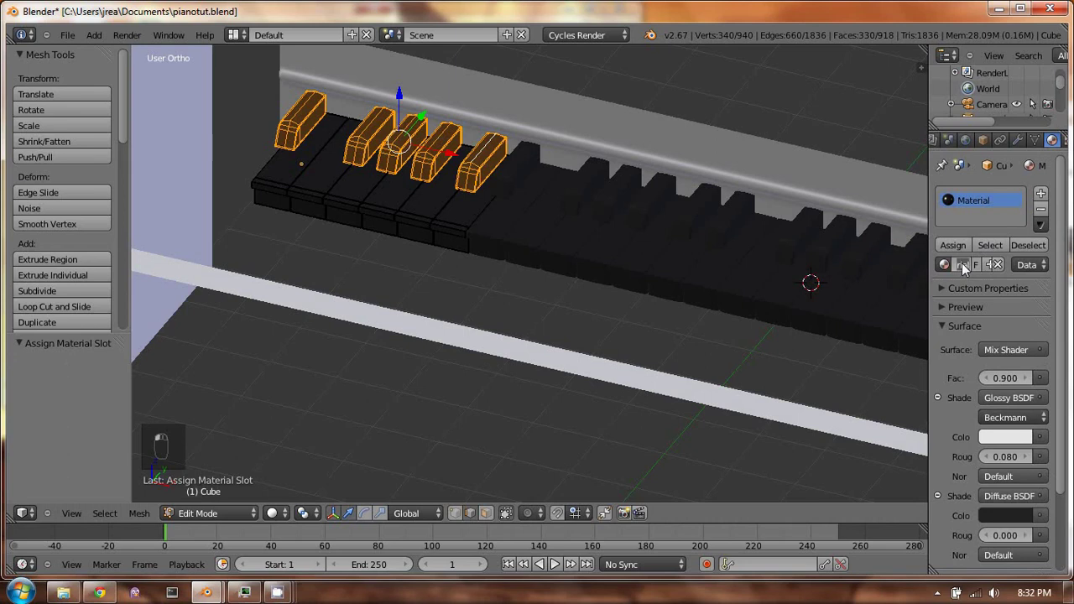
{"action": "key", "text": "ctrl+v"}
{"action": "left_click", "coordinate": [955, 252]}
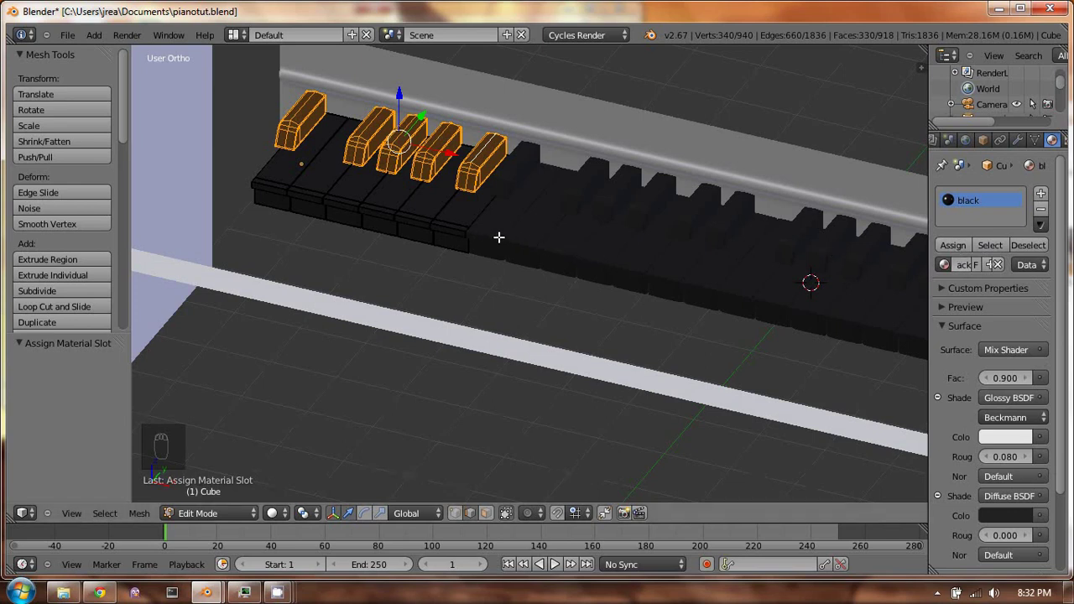
Invert the mesh selection to the white keys and, back in Object Mode, add a second material slot using the black material
{"action": "key", "text": "ctrl+i"}
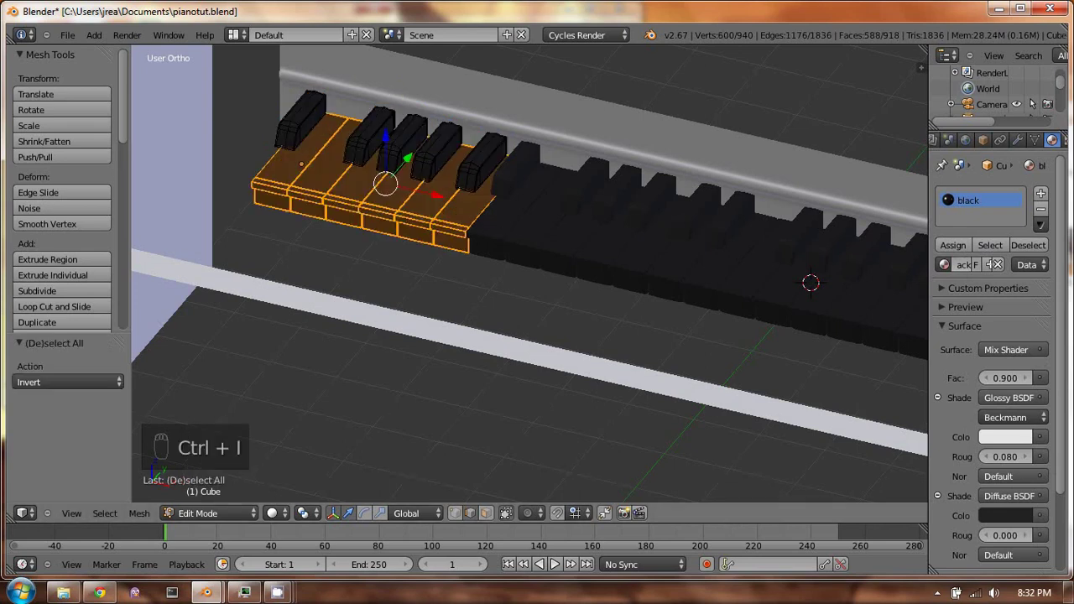
{"action": "key", "text": "Tab"}
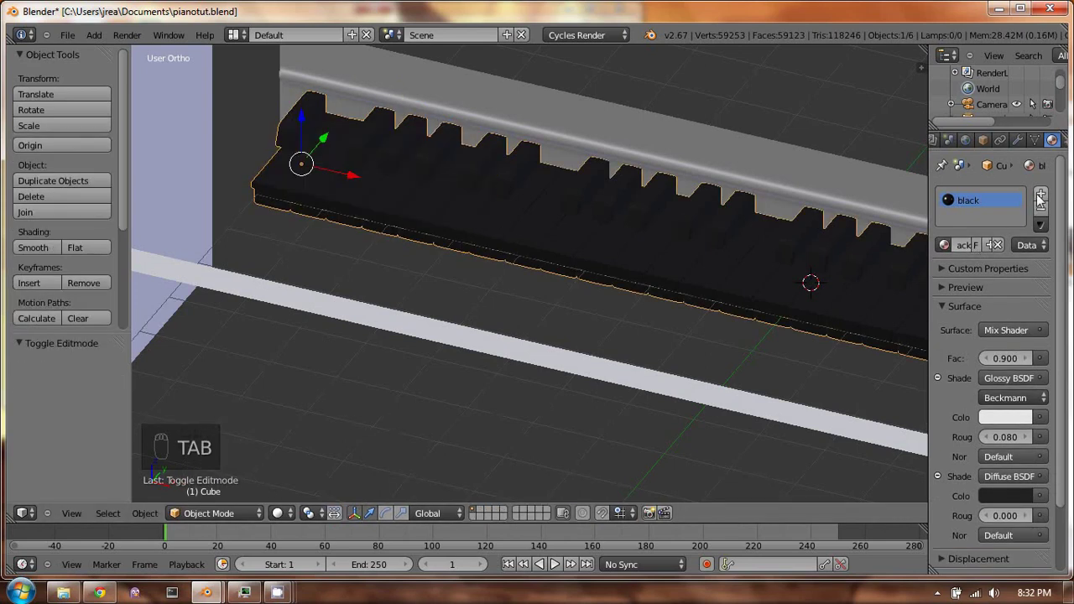
{"action": "left_click", "coordinate": [1041, 193]}
{"action": "left_click", "coordinate": [947, 245]}
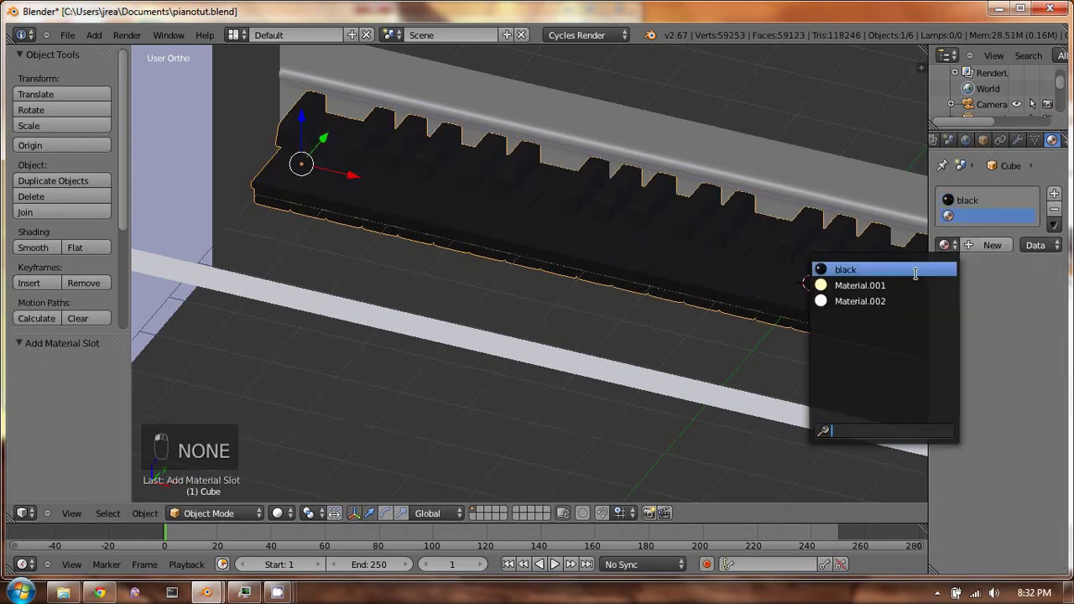
{"action": "left_click", "coordinate": [917, 270]}
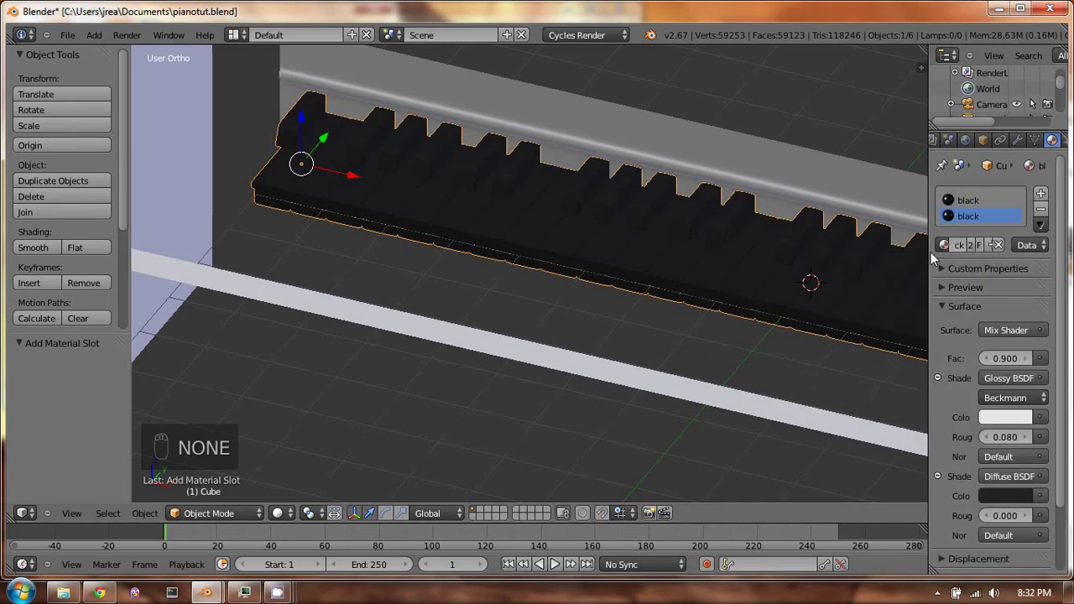
Make the second slot's black material a single-user copy and rename it white
{"action": "left_click_drag", "start_coordinate": [928, 252], "coordinate": [810, 252]}
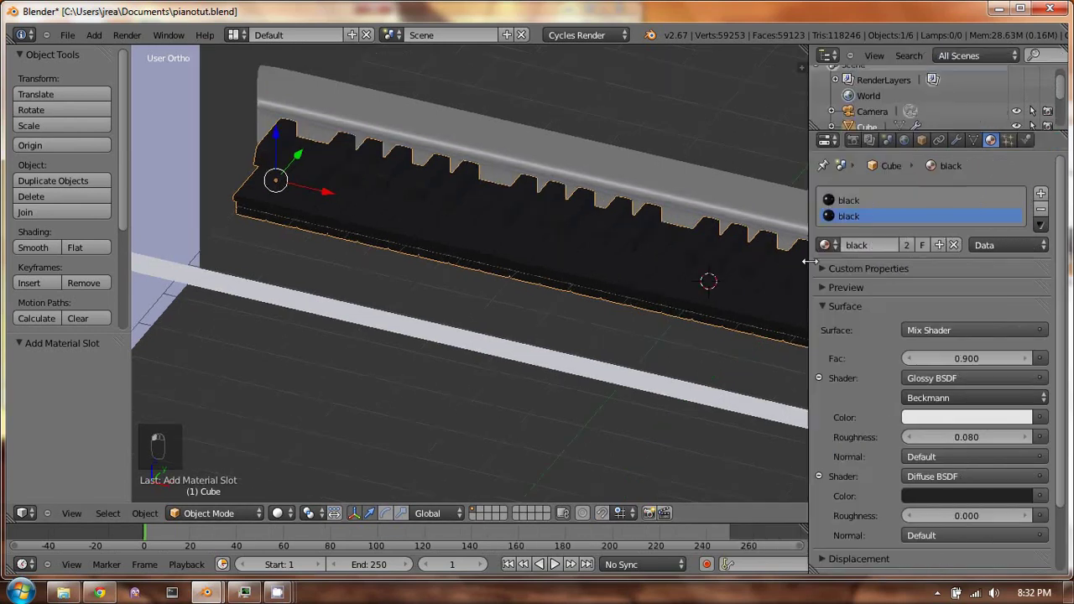
{"action": "left_click", "coordinate": [906, 245]}
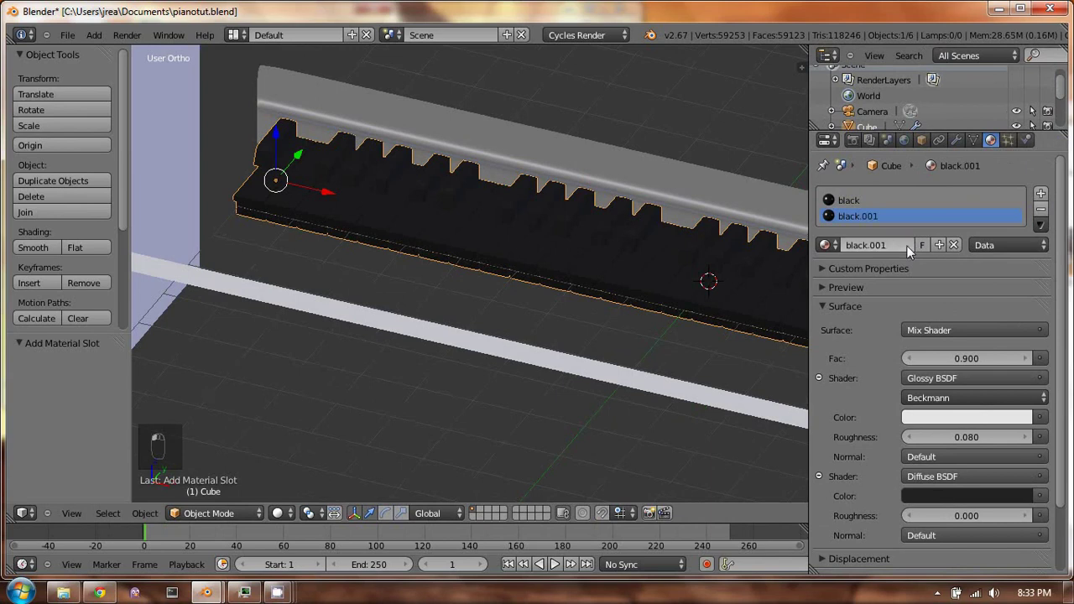
{"action": "double_click", "coordinate": [890, 243]}
{"action": "type", "text": "white"}
{"action": "key", "text": "Return"}
{"action": "scroll", "coordinate": [969, 364], "scroll_direction": "down", "scroll_amount": 3}
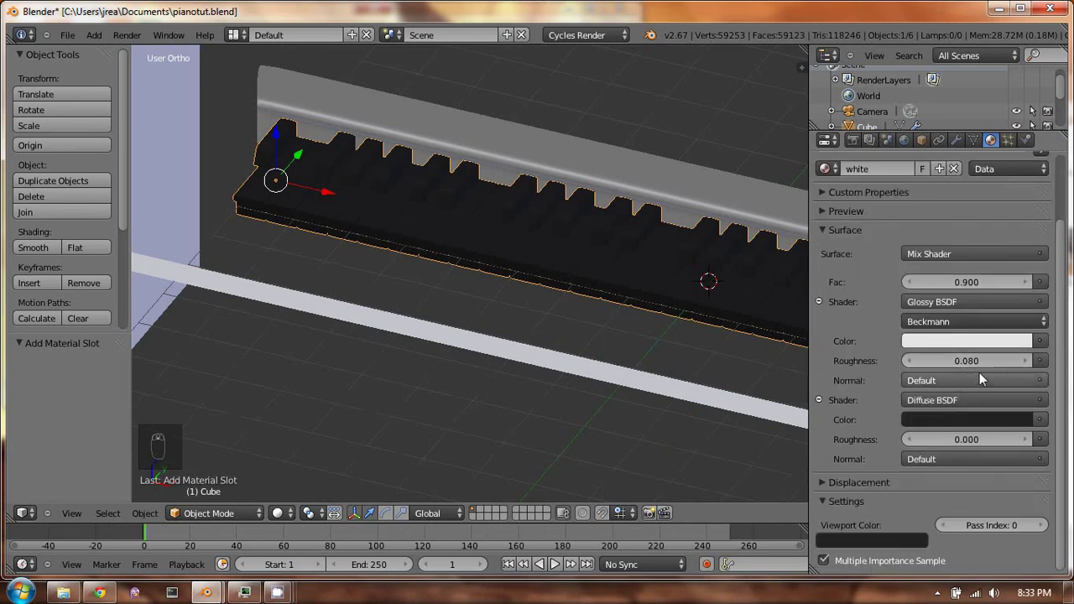
Set the white material's diffuse colour to a pale cream and copy that colour to its viewport colour
{"action": "scroll", "coordinate": [980, 361], "scroll_direction": "up", "scroll_amount": 3}
{"action": "scroll", "coordinate": [973, 394], "scroll_direction": "down", "scroll_amount": 3}
{"action": "left_click", "coordinate": [946, 419]}
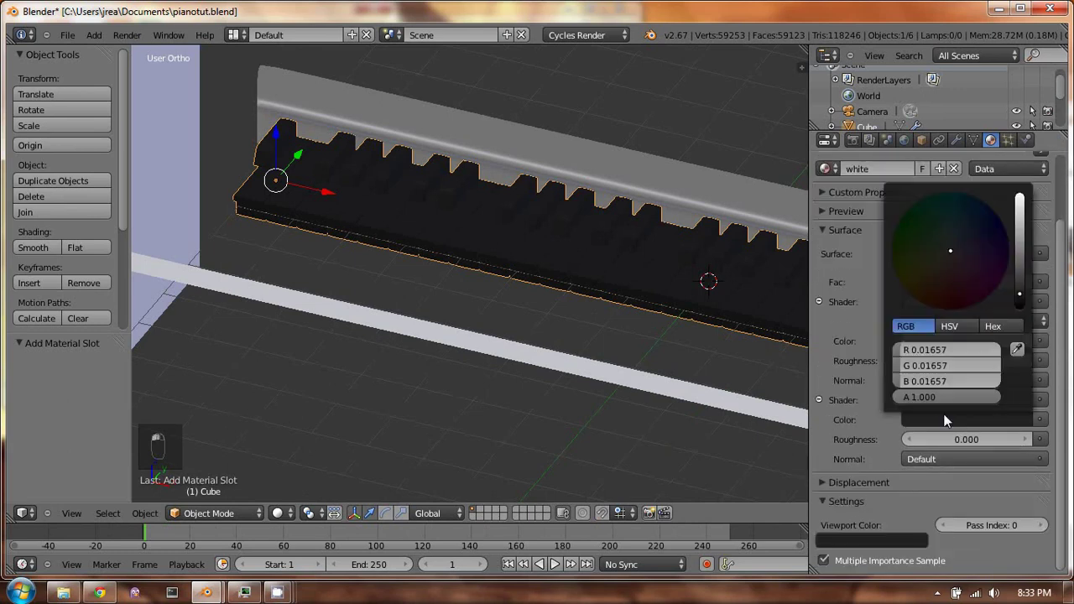
{"action": "left_click_drag", "start_coordinate": [1022, 228], "coordinate": [1020, 200]}
{"action": "left_click_drag", "start_coordinate": [951, 254], "coordinate": [945, 258]}
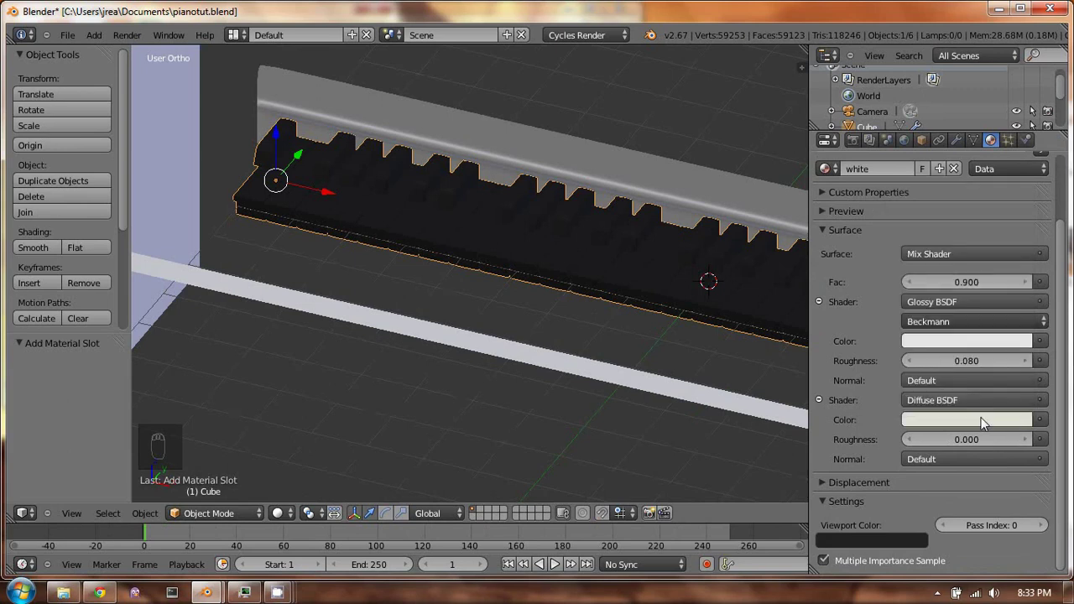
{"action": "key", "text": "ctrl+c"}
{"action": "key", "text": "ctrl+v"}
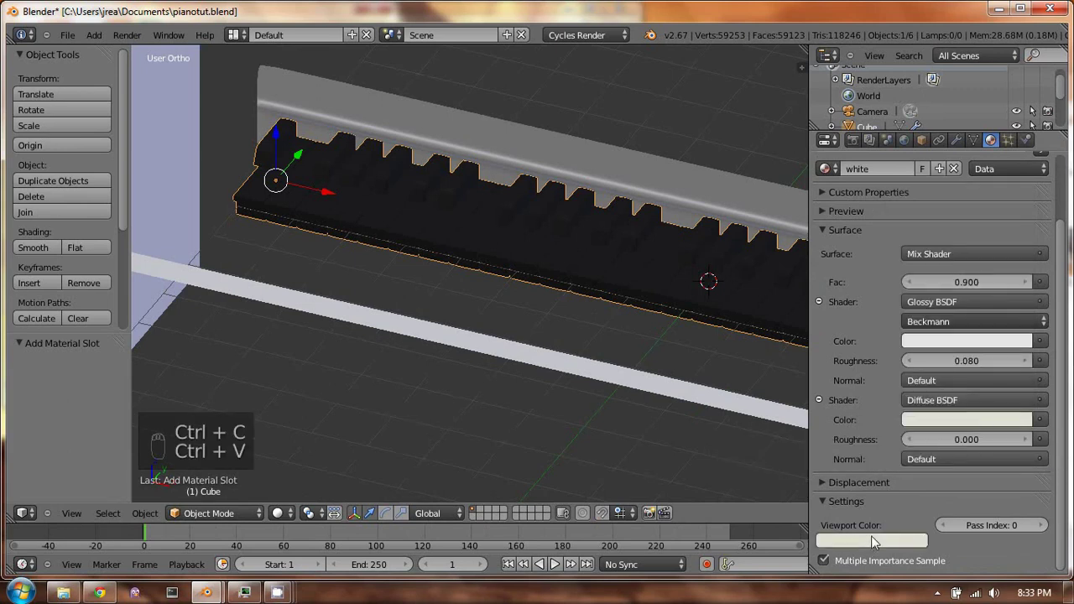
{"action": "scroll", "coordinate": [915, 395], "scroll_direction": "up", "scroll_amount": 3}
{"action": "scroll", "coordinate": [909, 341], "scroll_direction": "down", "scroll_amount": 3}
{"action": "scroll", "coordinate": [912, 350], "scroll_direction": "up", "scroll_amount": 3}
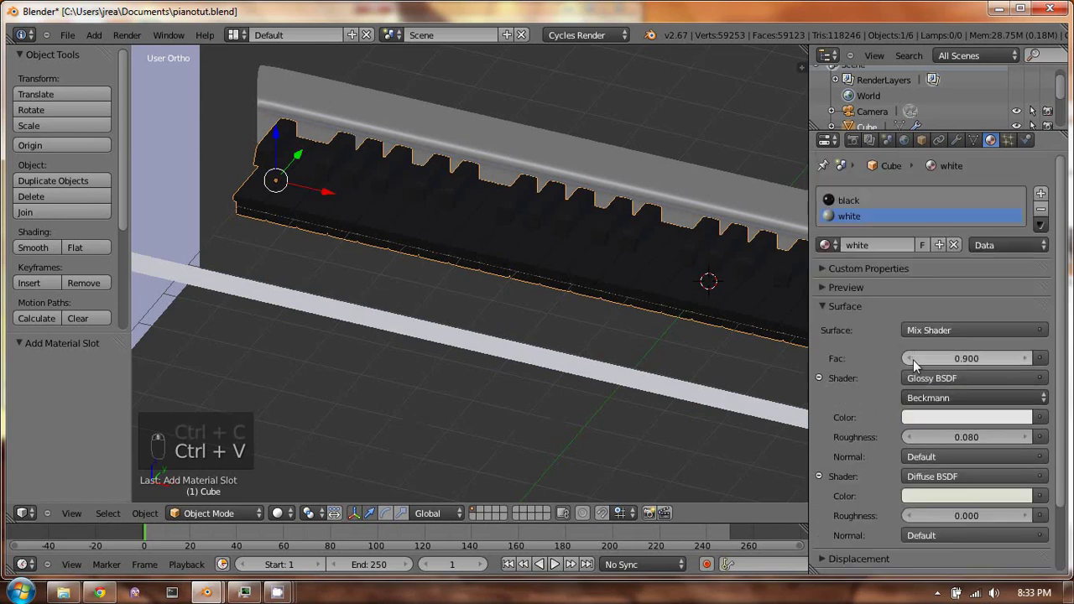
{"action": "left_click", "coordinate": [825, 267]}
{"action": "left_click", "coordinate": [824, 268]}
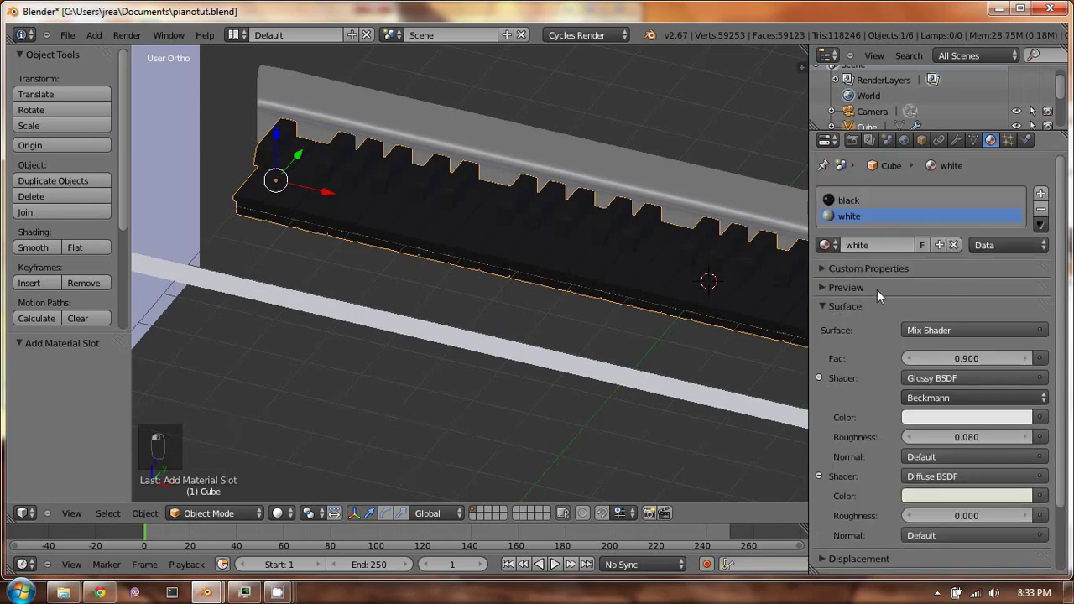
{"action": "left_click", "coordinate": [823, 307]}
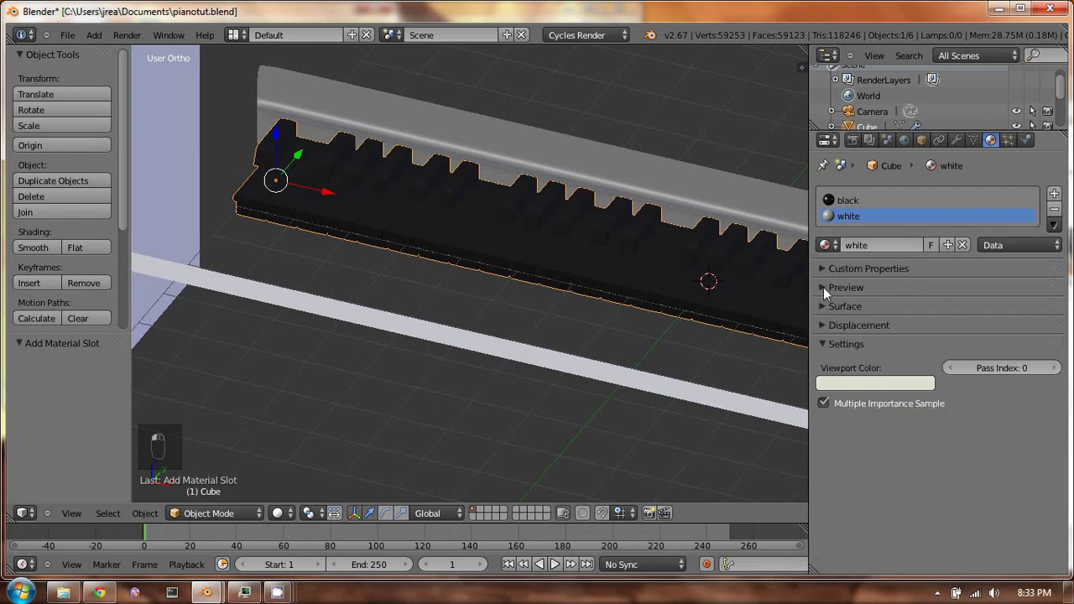
{"action": "left_click", "coordinate": [820, 307]}
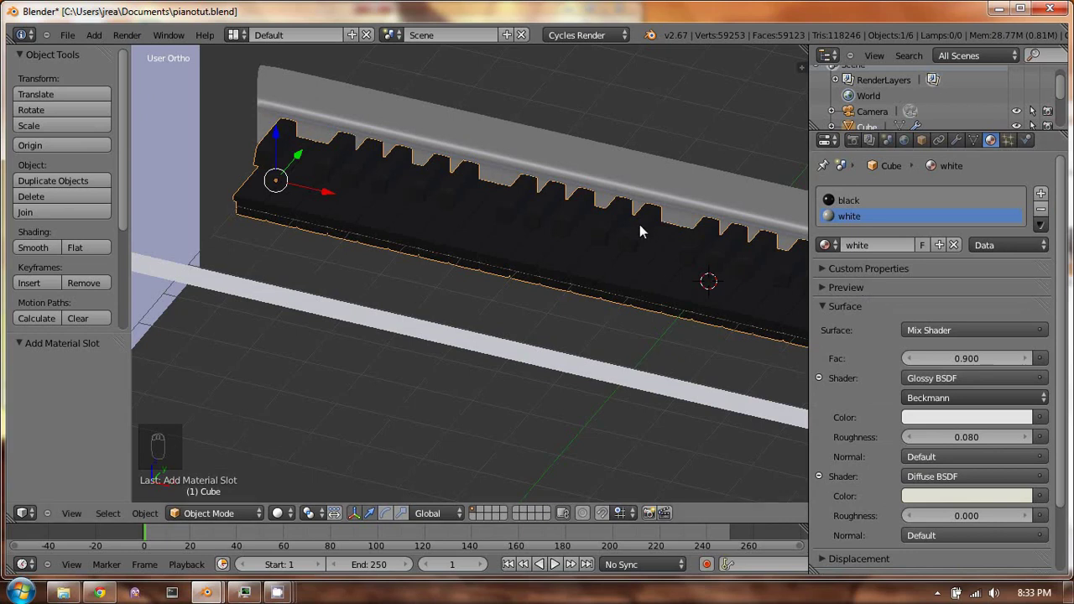
Assign the white material to the selected white key faces and return to Object Mode
{"action": "key", "text": "Tab"}
{"action": "left_click", "coordinate": [874, 245]}
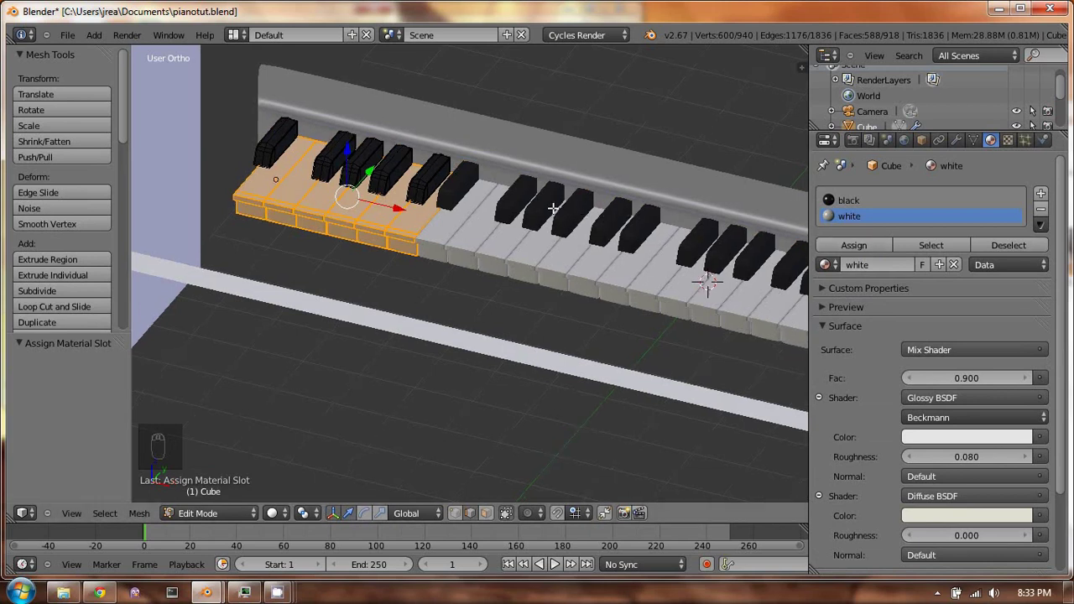
{"action": "key", "text": "Tab"}
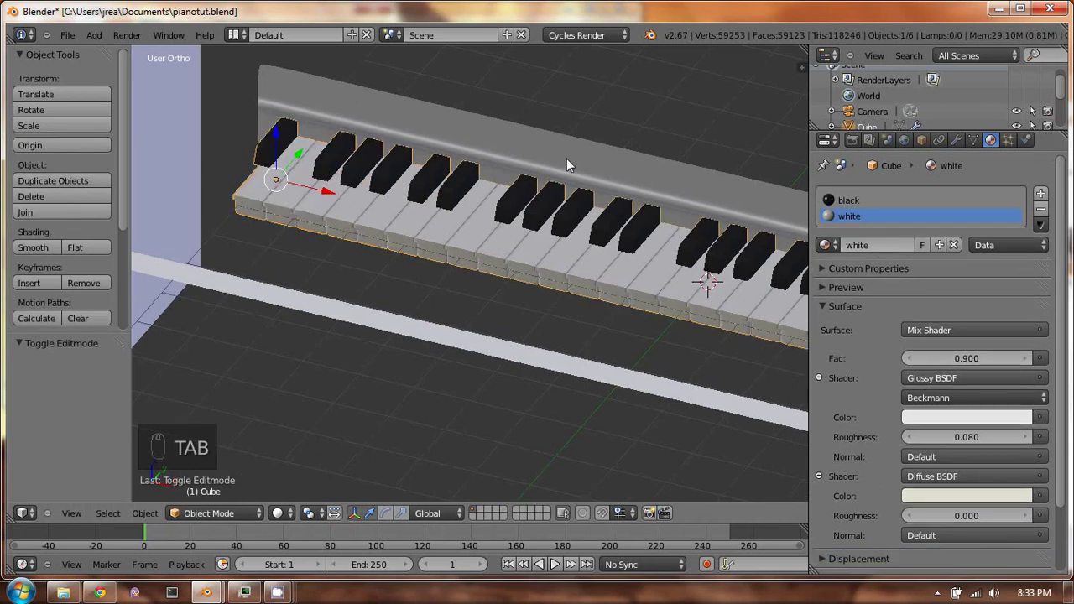
Give the curved panel behind the keys the existing black material
{"action": "right_click", "coordinate": [507, 140]}
{"action": "left_click", "coordinate": [825, 244]}
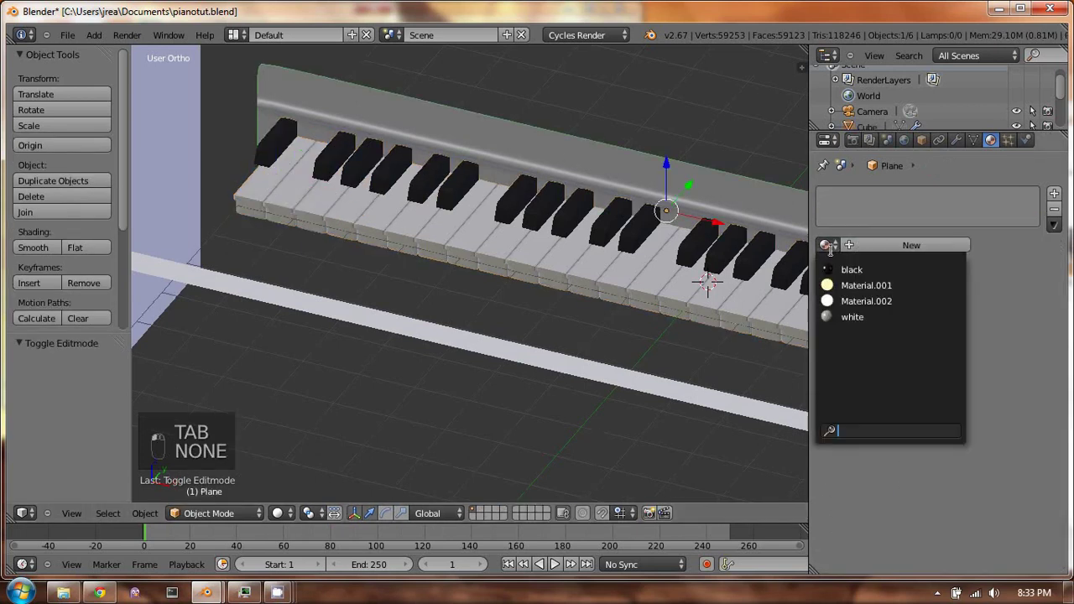
{"action": "left_click", "coordinate": [858, 260]}
Add a cube and move it about -8 units along X to the low end of the keyboard
{"action": "middle_click_drag", "start_coordinate": [638, 239], "coordinate": [600, 186]}
{"action": "scroll", "coordinate": [660, 220], "scroll_direction": "down", "scroll_amount": 4}
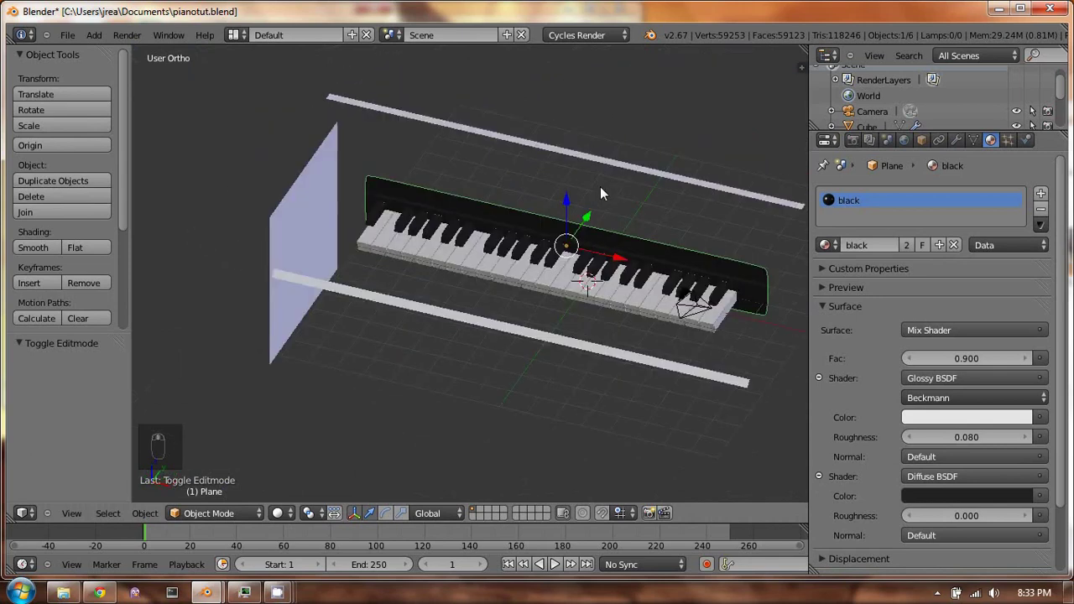
{"action": "scroll", "coordinate": [600, 186], "scroll_direction": "up", "scroll_amount": 6}
{"action": "middle_click_drag", "start_coordinate": [398, 214], "coordinate": [550, 219]}
{"action": "key", "text": "shift+a"}
{"action": "mouse_move", "coordinate": [549, 219]}
{"action": "left_click", "coordinate": [614, 235]}
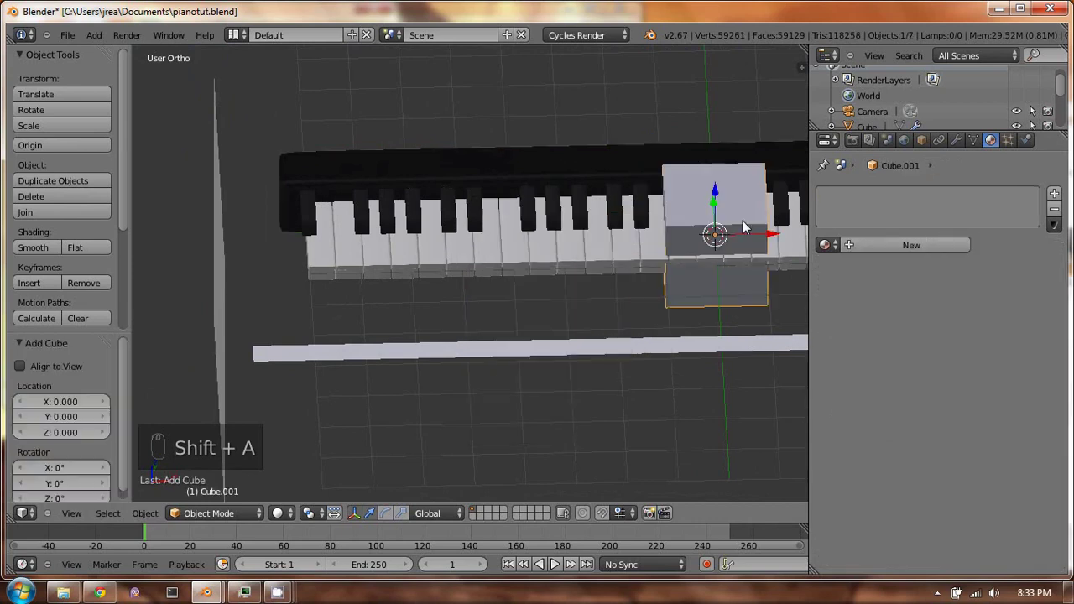
{"action": "key", "text": "g"}
{"action": "key", "text": "x"}
{"action": "left_click", "coordinate": [369, 223]}
Scale the cube to about 0.356 along X and reduce its height along Z to suit the keys
{"action": "key", "text": "s"}
{"action": "key", "text": "x"}
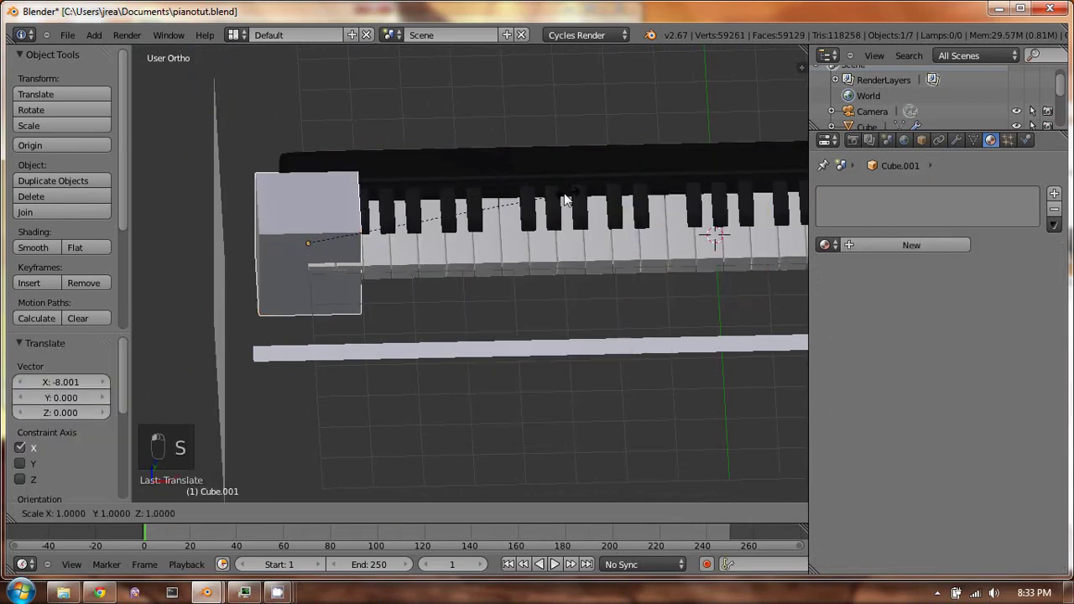
{"action": "left_click", "coordinate": [387, 211]}
{"action": "middle_click_drag", "start_coordinate": [387, 210], "coordinate": [585, 152]}
{"action": "key", "text": "z"}
{"action": "key", "text": "s"}
{"action": "key", "text": "z"}
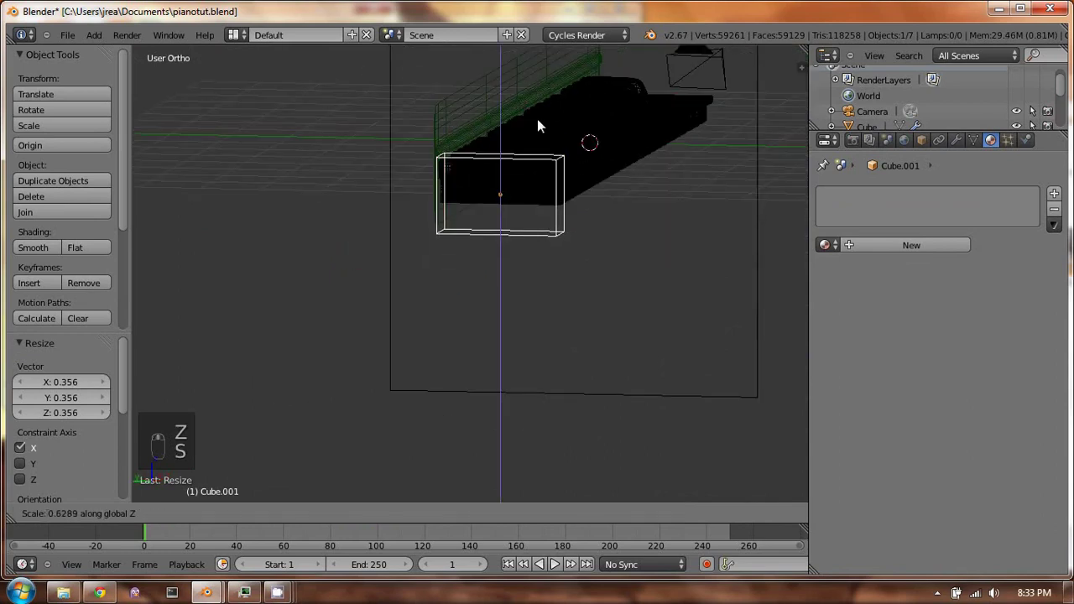
{"action": "left_click", "coordinate": [503, 156]}
Cut two evenly spaced horizontal edge loops around the end block in Edit Mode
{"action": "middle_click_drag", "start_coordinate": [503, 156], "coordinate": [501, 281]}
{"action": "key", "text": "ctrl+r"}
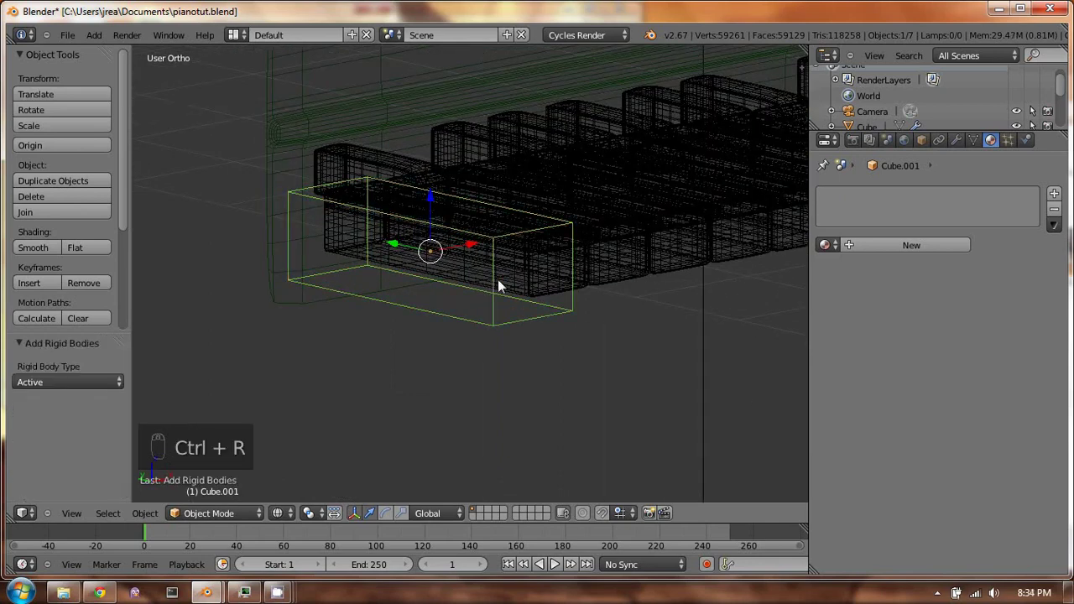
{"action": "key", "text": "ctrl+r"}
{"action": "key", "text": "Tab"}
{"action": "key", "text": "ctrl+r"}
{"action": "scroll", "coordinate": [491, 271], "scroll_direction": "up", "scroll_amount": 1}
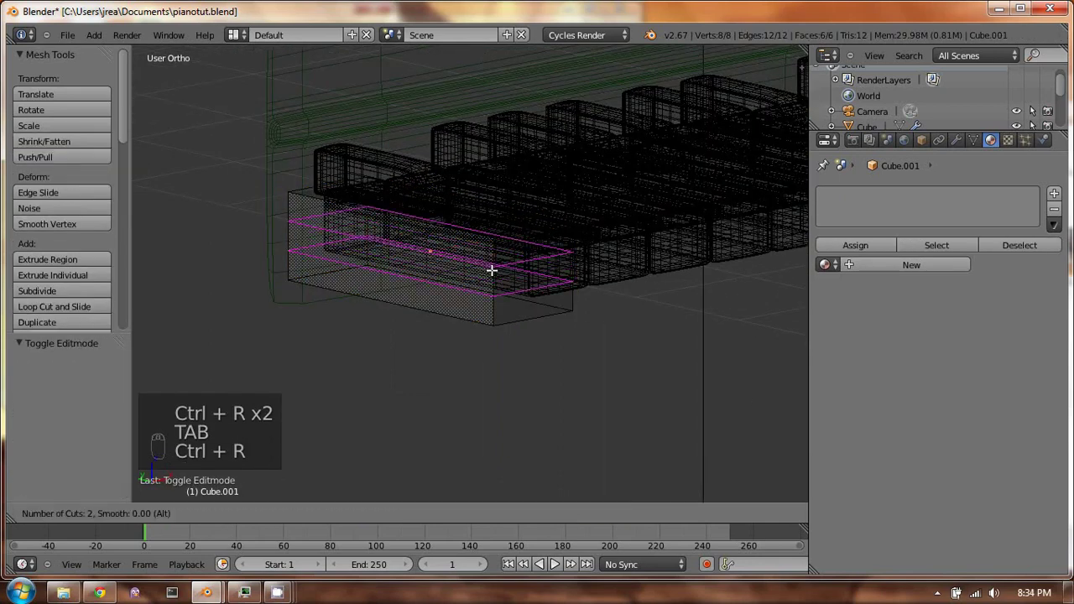
{"action": "left_click", "coordinate": [491, 271]}
{"action": "right_click", "coordinate": [510, 261]}
Bring the two new edge loops closer together by scaling them to about 0.472 along Z
{"action": "key", "text": "s"}
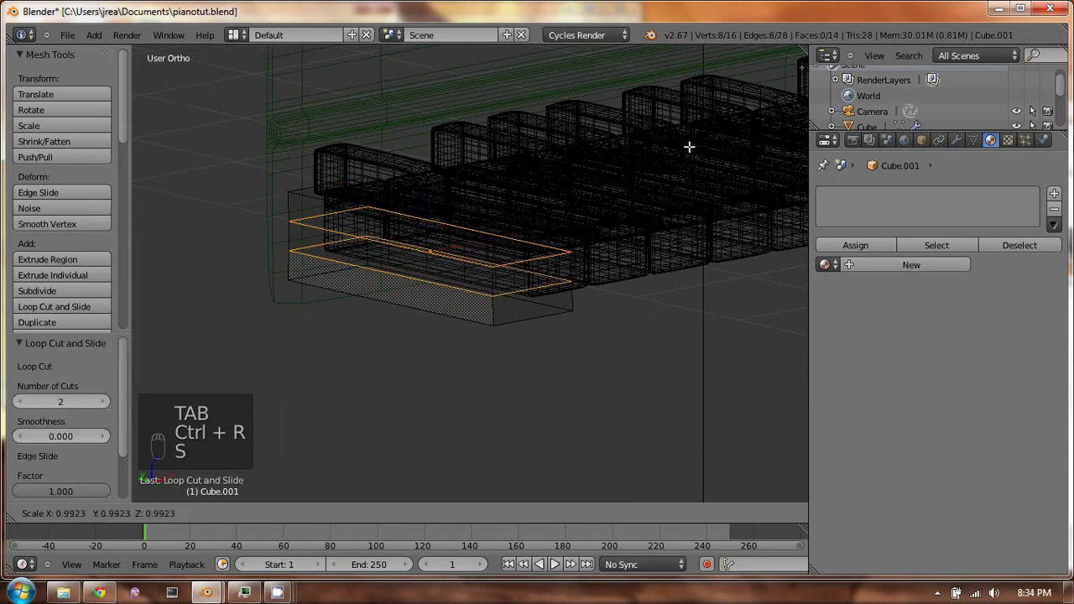
{"action": "left_click", "coordinate": [559, 209]}
{"action": "middle_click_drag", "start_coordinate": [559, 208], "coordinate": [611, 222]}
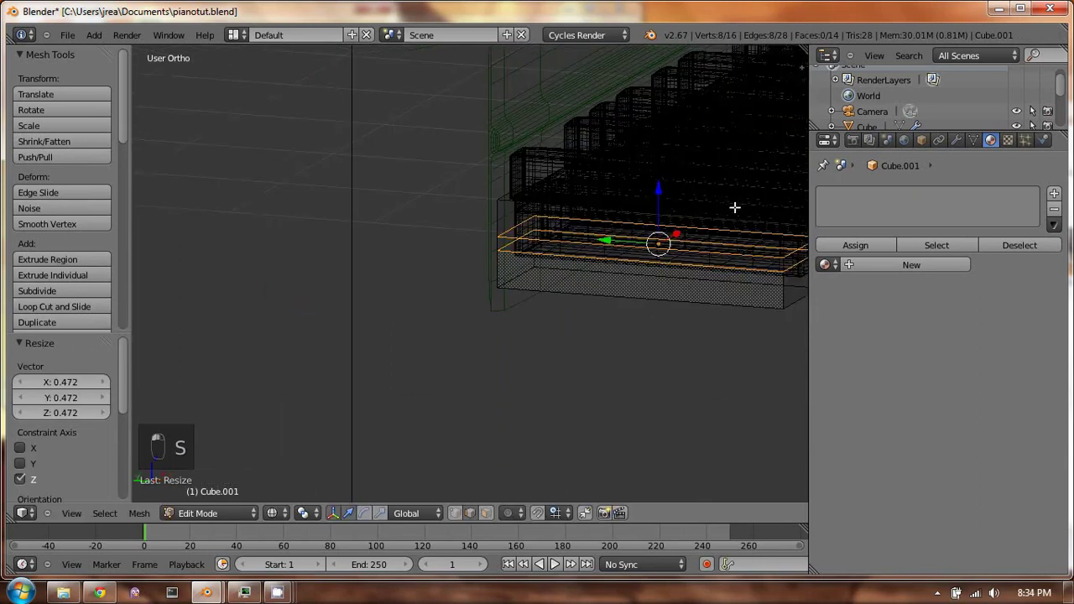
Extrude the two loops in place and scale the extrusion inward to about 0.859 to form a groove
{"action": "middle_click_drag", "start_coordinate": [750, 214], "coordinate": [607, 213], "text": "shift"}
{"action": "key", "text": "e"}
{"action": "right_click", "coordinate": [685, 193]}
{"action": "key", "text": "s"}
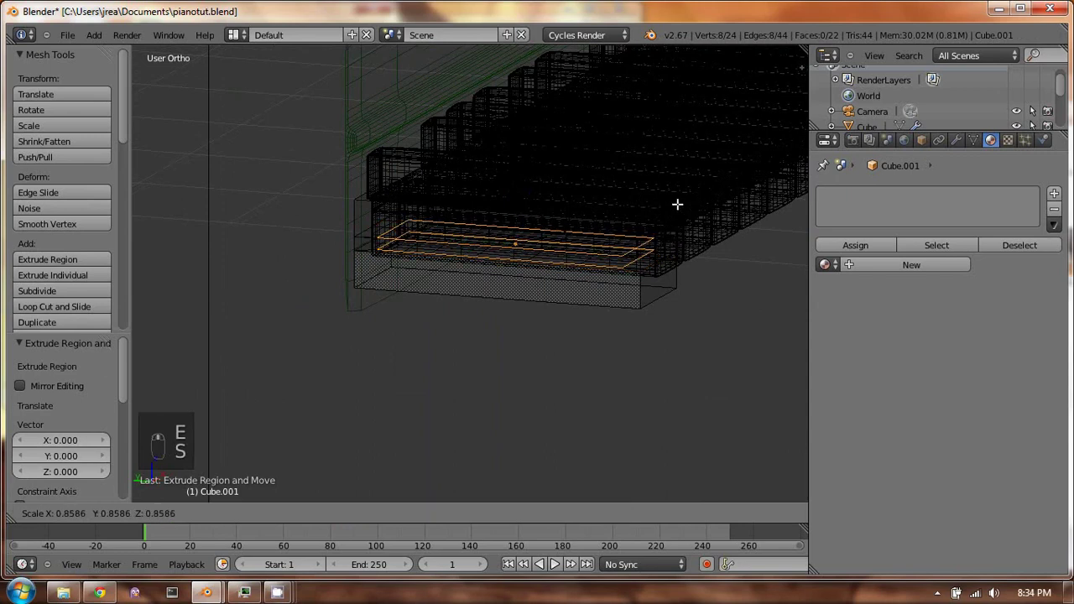
{"action": "left_click", "coordinate": [677, 204]}
Cut a loop across the block's length with a slide factor of about 0.531 and raise the front top face about 0.317 along Z
{"action": "key", "text": "z"}
{"action": "middle_click_drag", "start_coordinate": [691, 187], "coordinate": [410, 175], "text": "shift"}
{"action": "scroll", "coordinate": [407, 185], "scroll_direction": "up", "scroll_amount": 2}
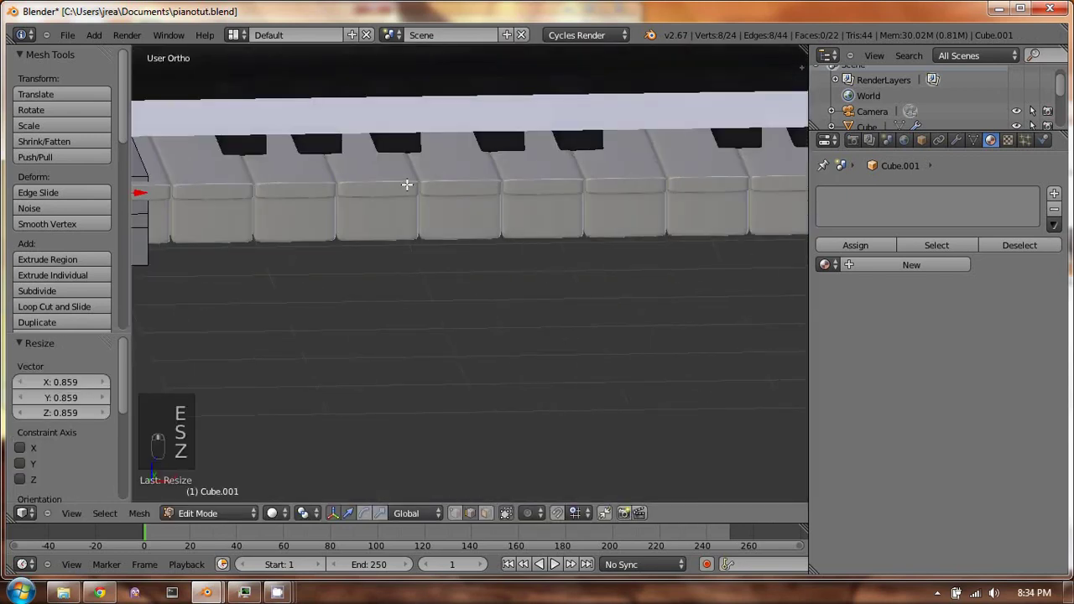
{"action": "middle_click_drag", "start_coordinate": [565, 214], "coordinate": [463, 215]}
{"action": "scroll", "coordinate": [479, 216], "scroll_direction": "up", "scroll_amount": 3}
{"action": "key", "text": "ctrl+r"}
{"action": "left_click", "coordinate": [444, 205]}
{"action": "left_click", "coordinate": [384, 206]}
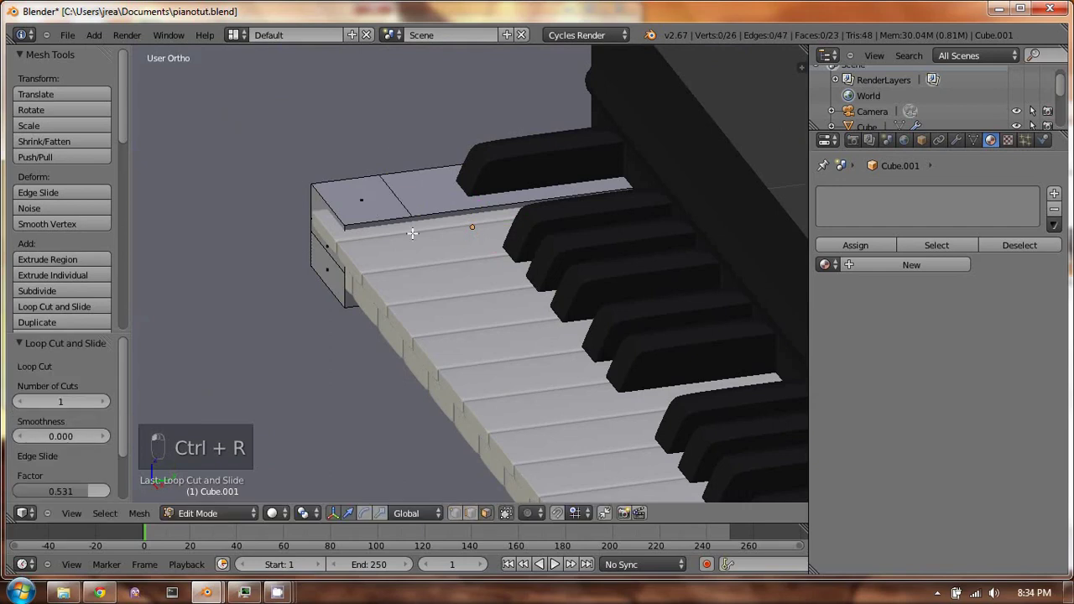
{"action": "right_click", "coordinate": [348, 198]}
{"action": "left_click_drag", "start_coordinate": [358, 170], "coordinate": [370, 117]}
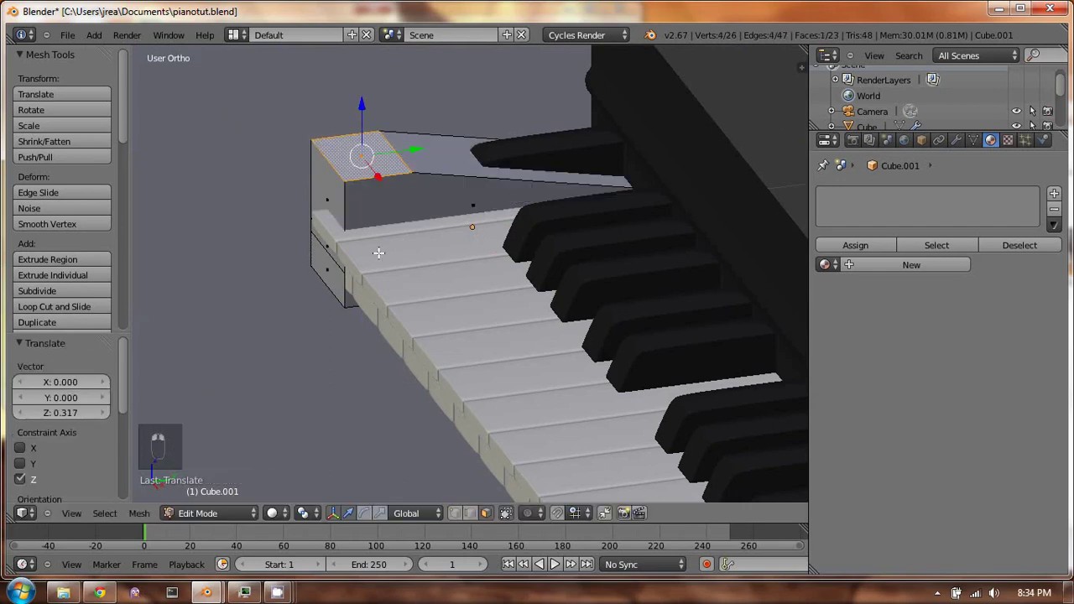
Cut another loop across the block's rear section and raise its back top edge about 0.622 along Z
{"action": "key", "text": "ctrl+r"}
{"action": "left_click", "coordinate": [575, 173]}
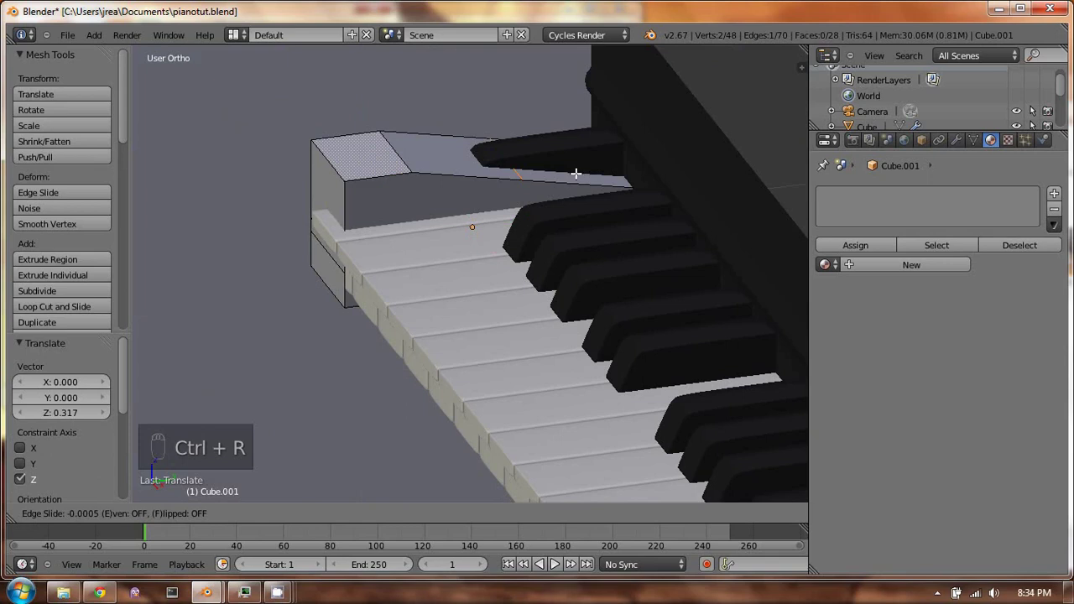
{"action": "left_click", "coordinate": [576, 173]}
{"action": "right_click", "coordinate": [621, 172]}
{"action": "left_click_drag", "start_coordinate": [616, 128], "coordinate": [609, 41]}
{"action": "middle_click_drag", "start_coordinate": [504, 186], "coordinate": [611, 200], "text": "shift"}
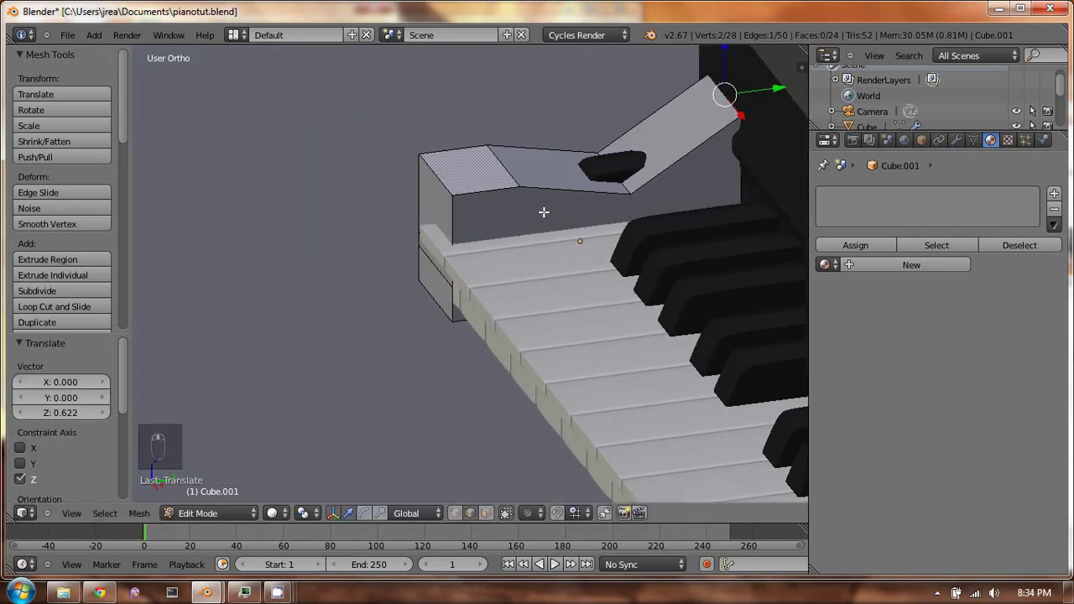
Select the ring of faces at the block's groove and scale it to about 1.075
{"action": "middle_click_drag", "start_coordinate": [461, 233], "coordinate": [470, 499]}
{"action": "left_click", "coordinate": [485, 513]}
{"action": "right_click", "coordinate": [445, 244], "text": "alt"}
{"action": "key", "text": "a"}
{"action": "right_click", "coordinate": [445, 244], "text": "alt"}
{"action": "key", "text": "s"}
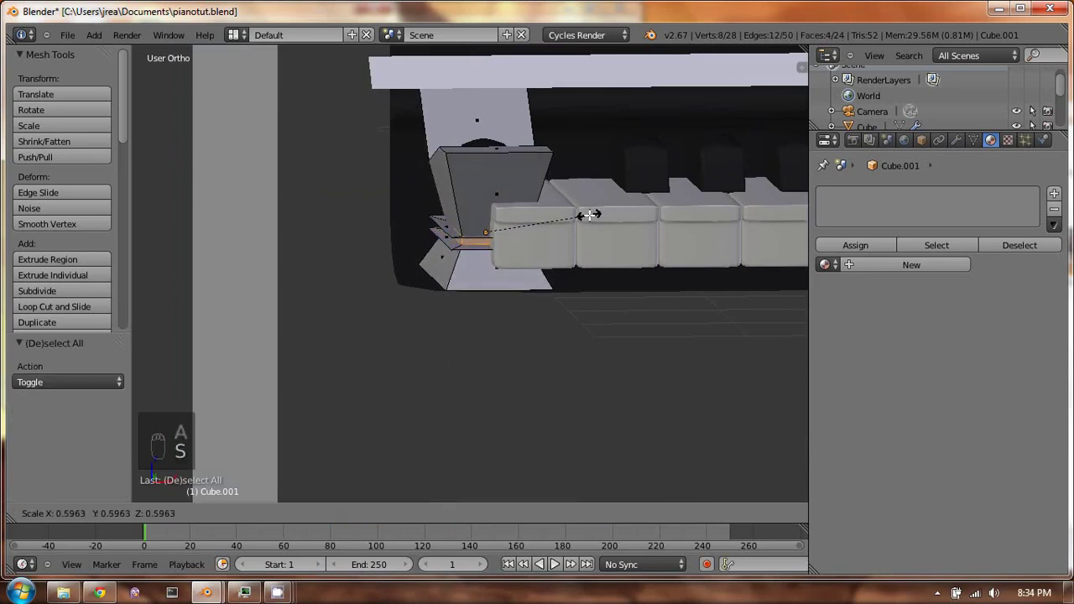
{"action": "left_click", "coordinate": [666, 212]}
Delete the selected ring of faces around the groove
{"action": "key", "text": "z"}
{"action": "scroll", "coordinate": [460, 247], "scroll_direction": "up", "scroll_amount": 3}
{"action": "middle_click_drag", "start_coordinate": [460, 248], "coordinate": [494, 259]}
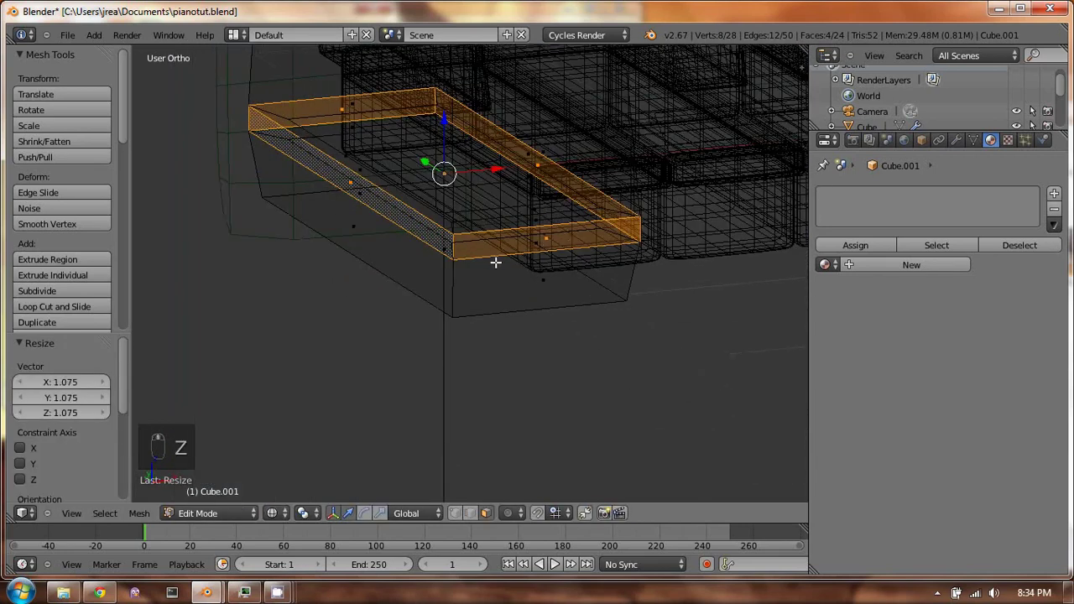
{"action": "key", "text": "x"}
{"action": "left_click", "coordinate": [520, 268]}
Select the open inner edge loops of the groove and join them with Bridge Two Edge Loops
{"action": "key", "text": "z"}
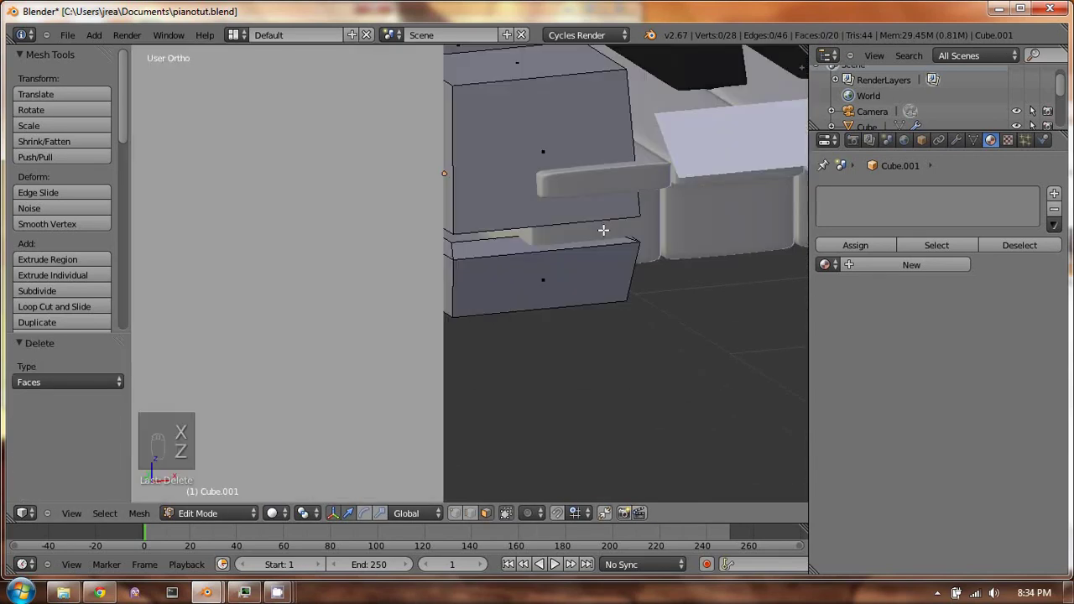
{"action": "scroll", "coordinate": [568, 184], "scroll_direction": "up", "scroll_amount": 3}
{"action": "middle_click_drag", "start_coordinate": [555, 195], "coordinate": [575, 206]}
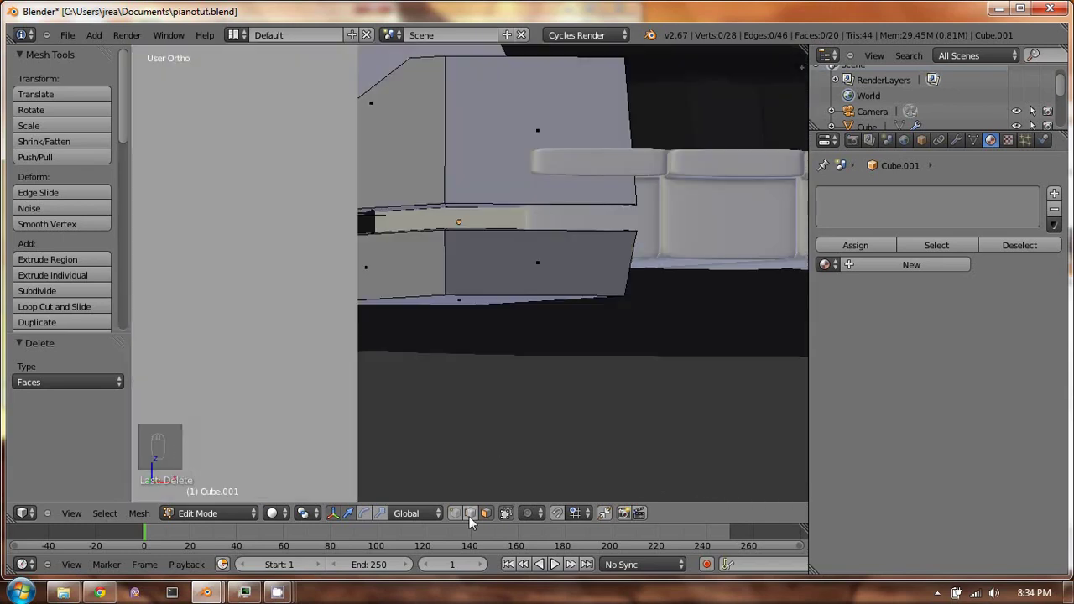
{"action": "middle_click_drag", "start_coordinate": [479, 259], "coordinate": [489, 188]}
{"action": "right_click", "coordinate": [448, 219]}
{"action": "key", "text": "a"}
{"action": "right_click", "coordinate": [449, 227], "text": "alt"}
{"action": "key", "text": "ctrl+e"}
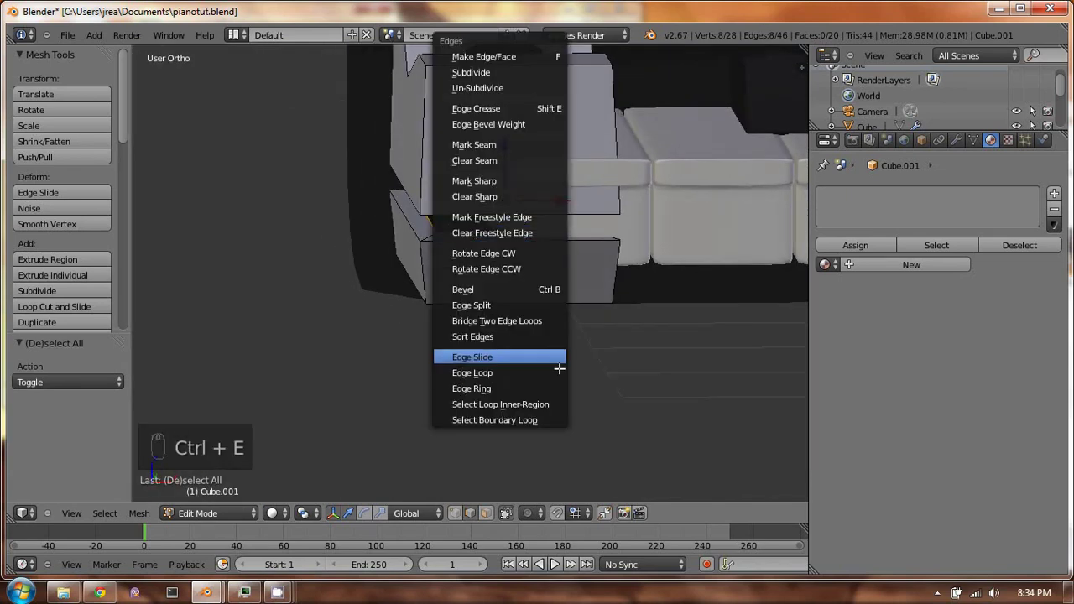
{"action": "left_click", "coordinate": [541, 320]}
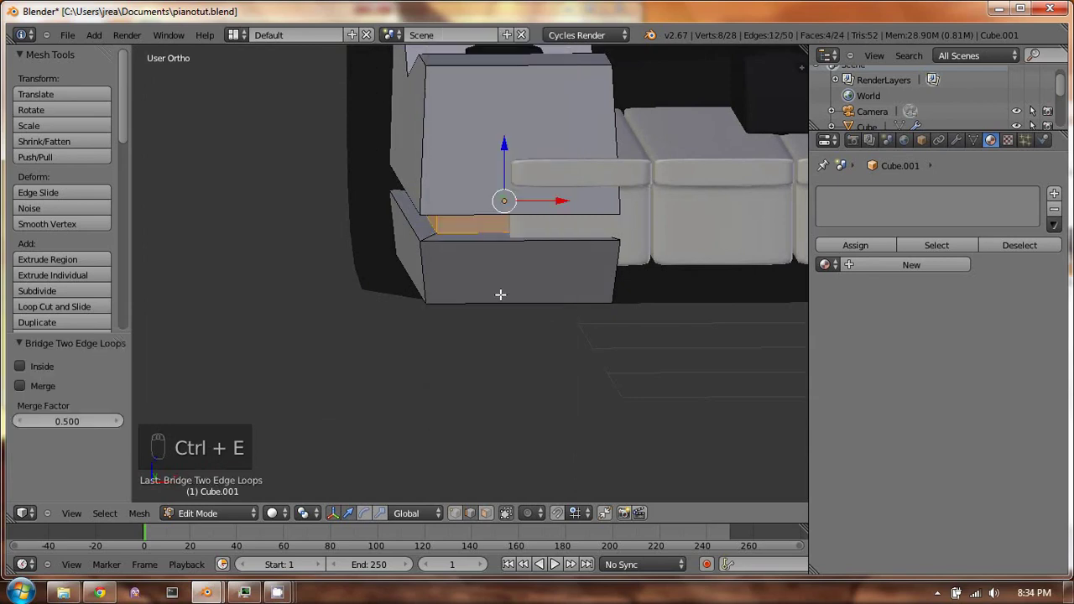
Move the end block about -0.448 along X and -0.14 along Y, and raise it slightly along Z in Object Mode
{"action": "key", "text": "Tab"}
{"action": "left_click_drag", "start_coordinate": [559, 213], "coordinate": [440, 211]}
{"action": "middle_click_drag", "start_coordinate": [512, 172], "coordinate": [416, 177]}
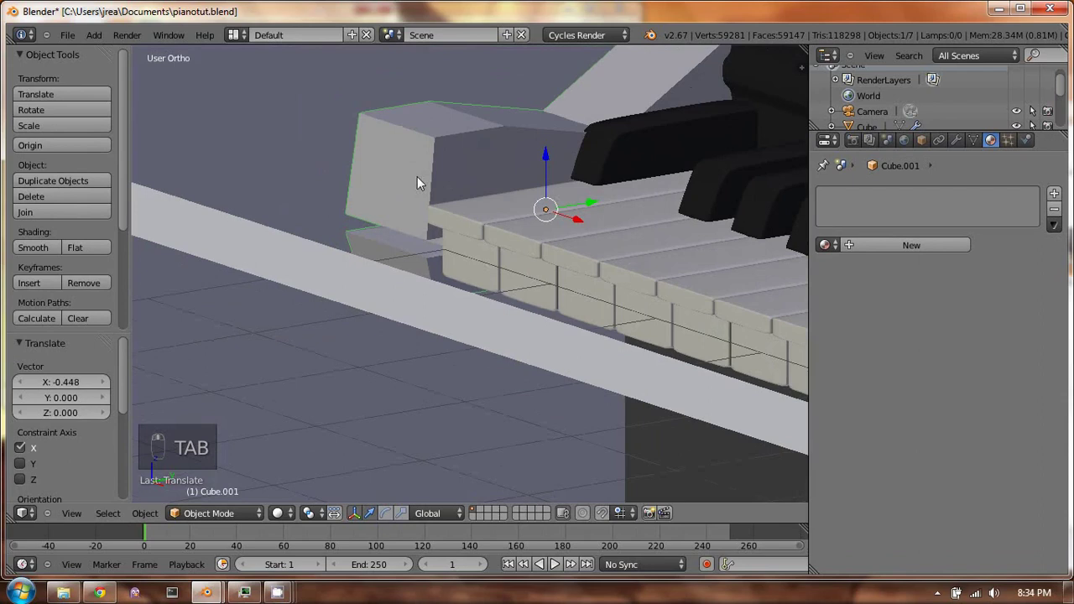
{"action": "left_click_drag", "start_coordinate": [581, 199], "coordinate": [564, 201]}
{"action": "scroll", "coordinate": [564, 202], "scroll_direction": "up", "scroll_amount": 2}
{"action": "left_click_drag", "start_coordinate": [496, 172], "coordinate": [500, 154]}
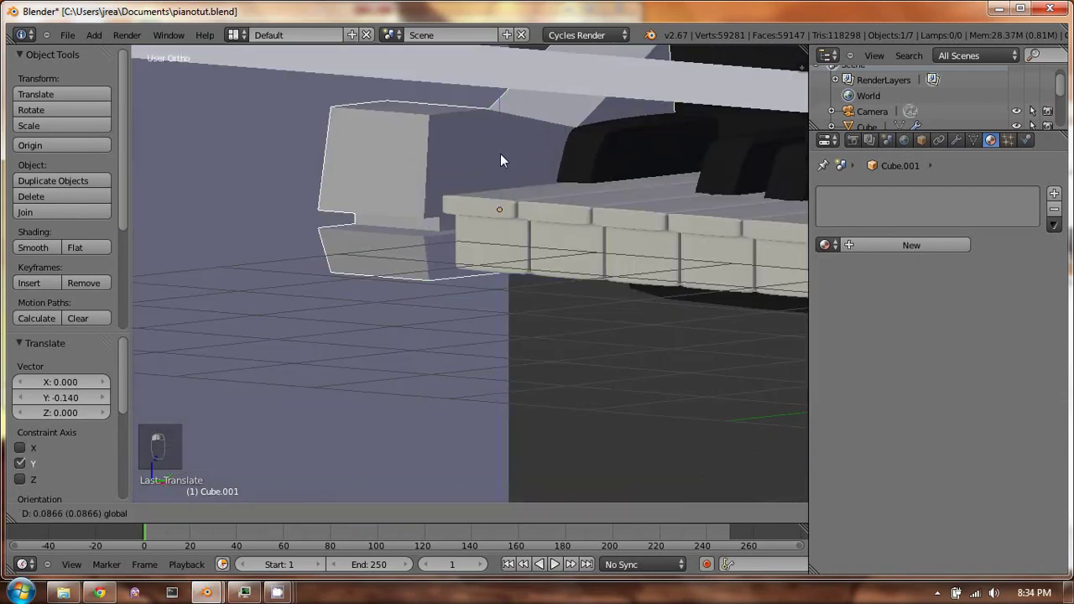
{"action": "left_click", "coordinate": [500, 154]}
Give the end block a level 2 subdivision surface
{"action": "key", "text": "ctrl+2"}
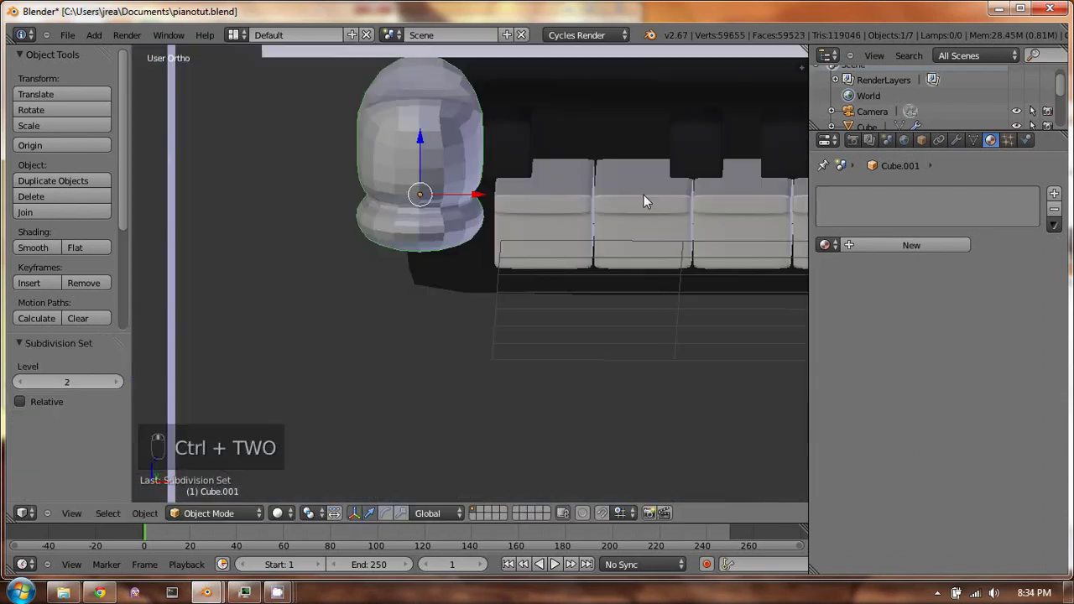
{"action": "key", "text": "Tab"}
{"action": "key", "text": "ctrl+r"}
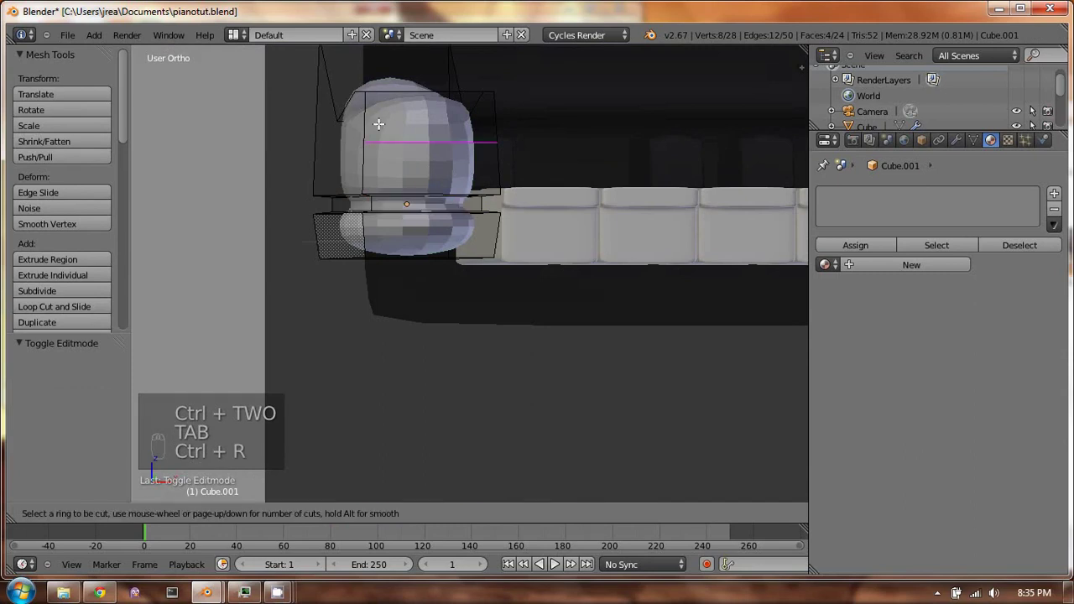
{"action": "key", "text": "ctrl+r"}
{"action": "left_click", "coordinate": [361, 156]}
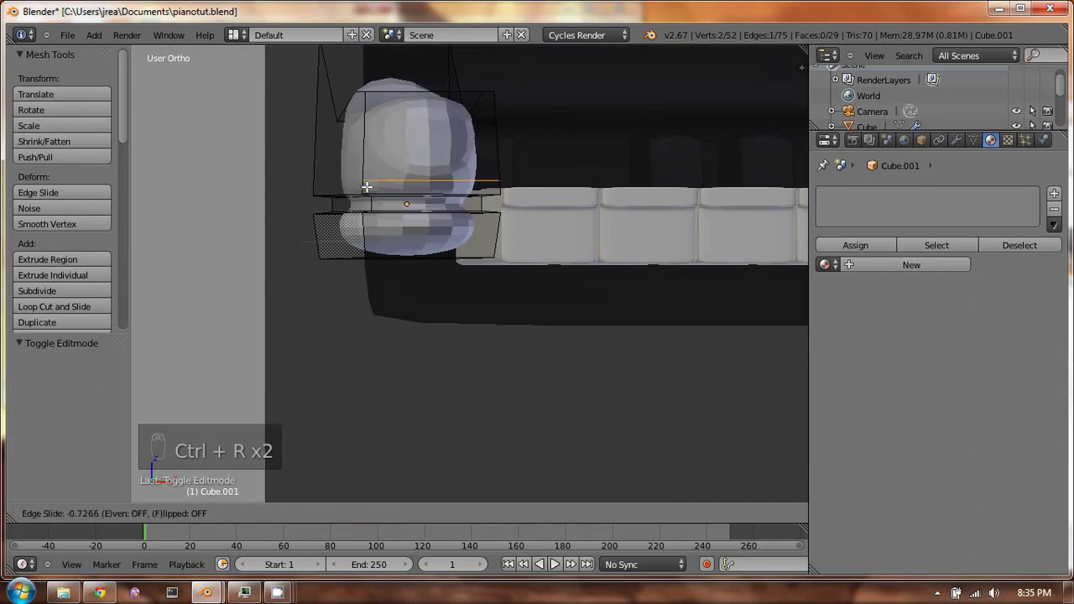
{"action": "left_click", "coordinate": [394, 128]}
{"action": "key", "text": "a"}
{"action": "middle_click_drag", "start_coordinate": [393, 128], "coordinate": [459, 175]}
{"action": "key", "text": "a"}
{"action": "key", "text": "a"}
{"action": "key", "text": "w"}
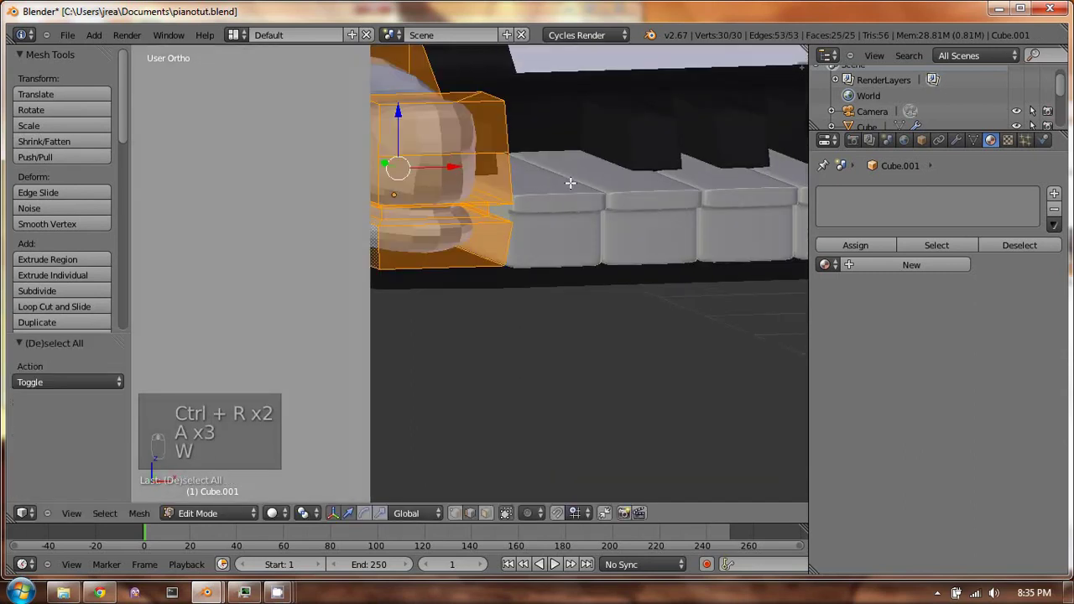
{"action": "key", "text": "ctrl+z"}
{"action": "key", "text": "ctrl+z"}
{"action": "key", "text": "ctrl+z"}
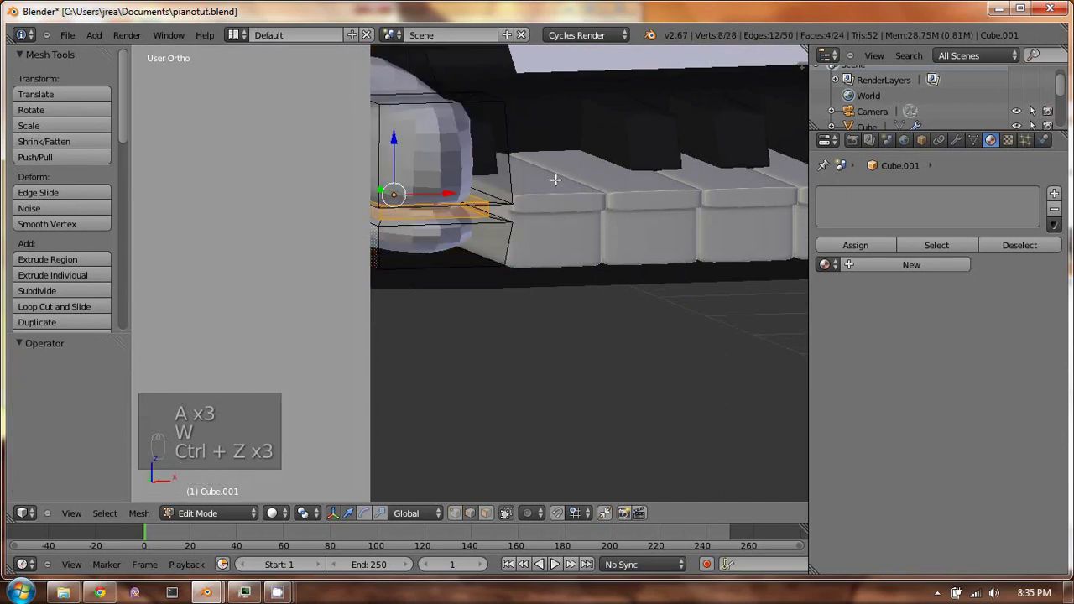
{"action": "key", "text": "a"}
{"action": "middle_click_drag", "start_coordinate": [539, 224], "coordinate": [470, 146]}
{"action": "key", "text": "w"}
{"action": "left_click", "coordinate": [491, 212]}
{"action": "key", "text": "Tab"}
{"action": "key", "text": "Tab"}
{"action": "key", "text": "Tab"}
{"action": "key", "text": "Tab"}
{"action": "scroll", "coordinate": [431, 162], "scroll_direction": "up", "scroll_amount": 2}
{"action": "key", "text": "ctrl+r"}
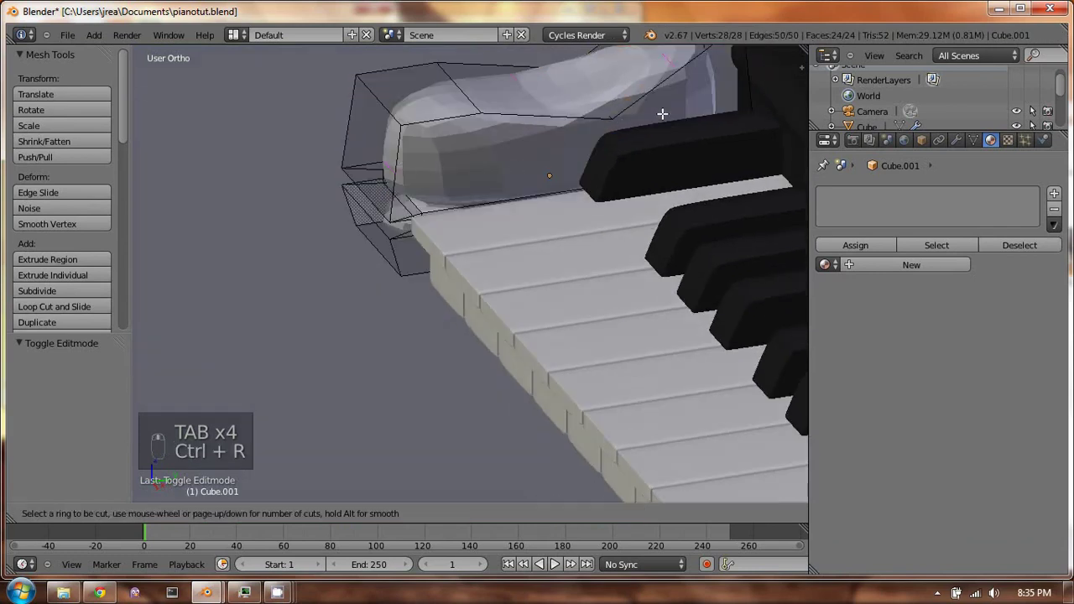
{"action": "right_click", "coordinate": [521, 142]}
Add two lengthwise edge loops to the end block, one close to its key-side edge and one close to its outer edge
{"action": "key", "text": "ctrl+r"}
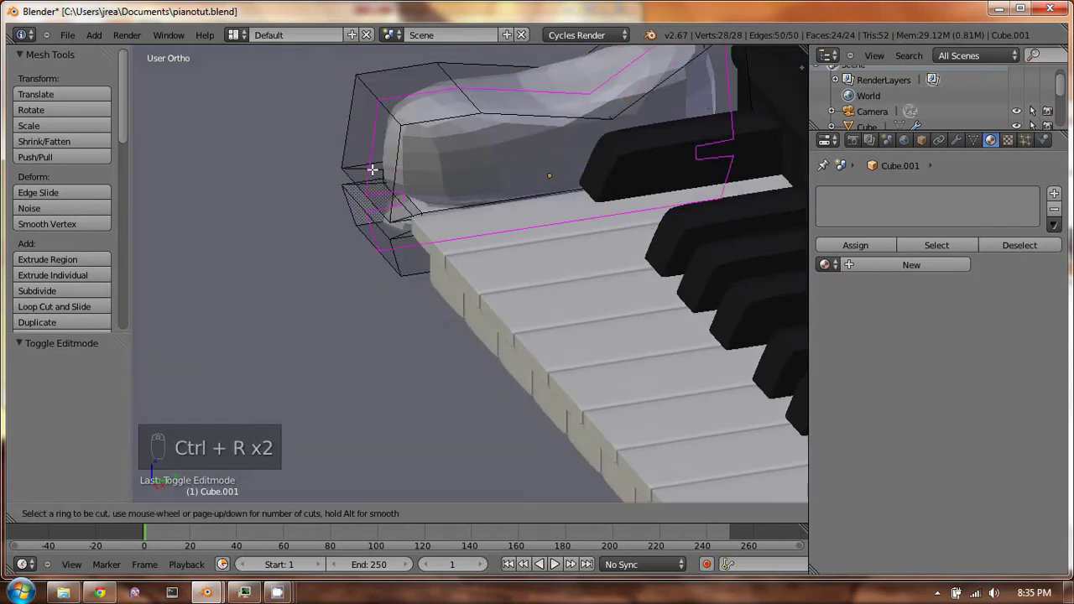
{"action": "left_click", "coordinate": [372, 169]}
{"action": "left_click", "coordinate": [399, 189]}
{"action": "middle_click_drag", "start_coordinate": [399, 188], "coordinate": [421, 114]}
{"action": "key", "text": "ctrl+r"}
{"action": "left_click", "coordinate": [413, 112]}
{"action": "left_click", "coordinate": [358, 115]}
Add two crosswise edge loops on the block's top, beside the front bend at slide factor -0.766 and near the slope's base at -0.804
{"action": "key", "text": "ctrl+r"}
{"action": "left_click", "coordinate": [444, 114]}
{"action": "left_click", "coordinate": [457, 105]}
{"action": "key", "text": "ctrl+r"}
{"action": "left_click", "coordinate": [510, 95]}
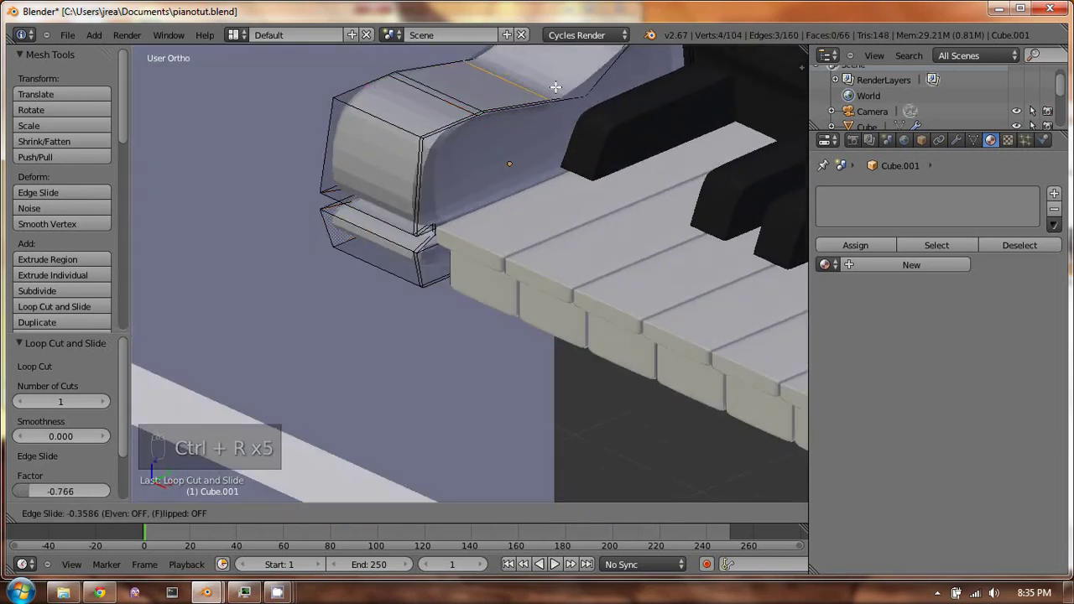
{"action": "left_click", "coordinate": [606, 85]}
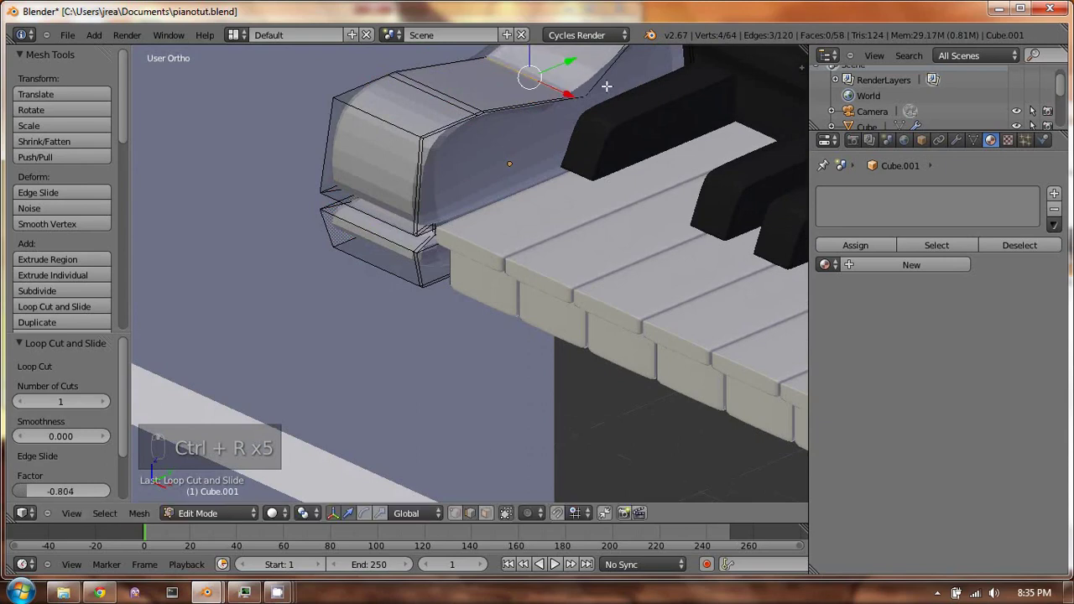
Add a crosswise edge loop near the slope's upper edge at slide factor -0.839, and shade the end block smooth
{"action": "middle_click_drag", "start_coordinate": [607, 86], "coordinate": [595, 170]}
{"action": "key", "text": "ctrl+r"}
{"action": "key", "text": "ctrl+r"}
{"action": "left_click", "coordinate": [630, 109]}
{"action": "left_click", "coordinate": [609, 142]}
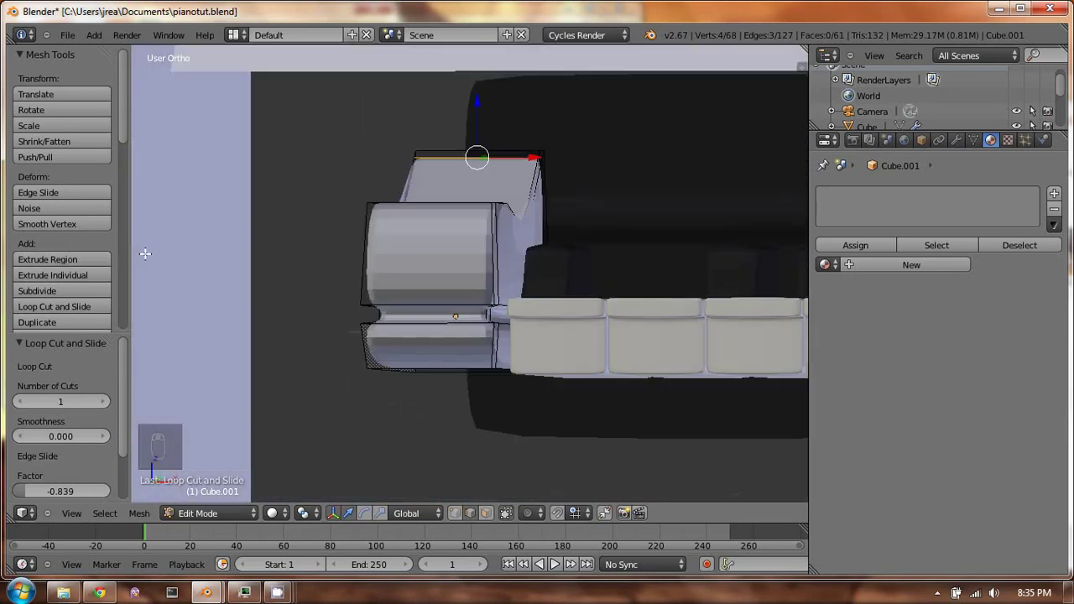
{"action": "key", "text": "Tab"}
{"action": "left_click", "coordinate": [36, 248]}
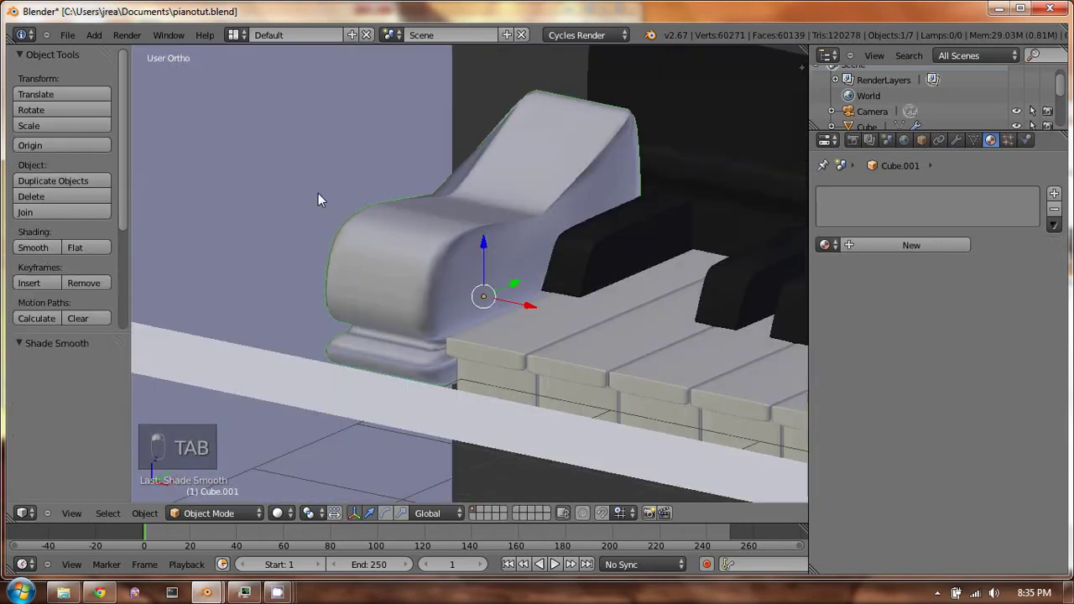
Raise the selected edge at the base of the block's slope by 0.190 along Z in Edit Mode
{"action": "key", "text": "Tab"}
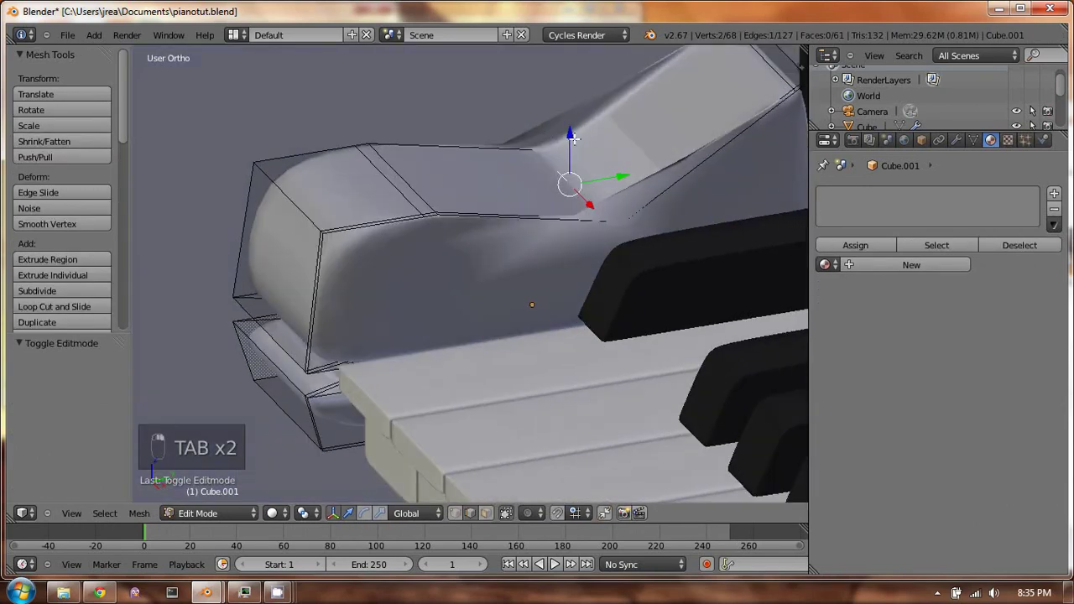
{"action": "left_click_drag", "start_coordinate": [573, 139], "coordinate": [572, 94]}
{"action": "key", "text": "z"}
{"action": "middle_click_drag", "start_coordinate": [619, 207], "coordinate": [696, 219]}
{"action": "mouse_move", "coordinate": [573, 255]}
{"action": "middle_mouse_down"}
{"action": "mouse_move", "coordinate": [520, 230]}
{"action": "mouse_move", "coordinate": [597, 221]}
{"action": "mouse_move", "coordinate": [635, 180]}
{"action": "mouse_move", "coordinate": [687, 172]}
{"action": "mouse_move", "coordinate": [663, 192]}
{"action": "mouse_move", "coordinate": [558, 201]}
{"action": "mouse_move", "coordinate": [449, 230]}
{"action": "middle_mouse_up"}
{"action": "key", "text": "z"}
{"action": "key", "text": "g"}
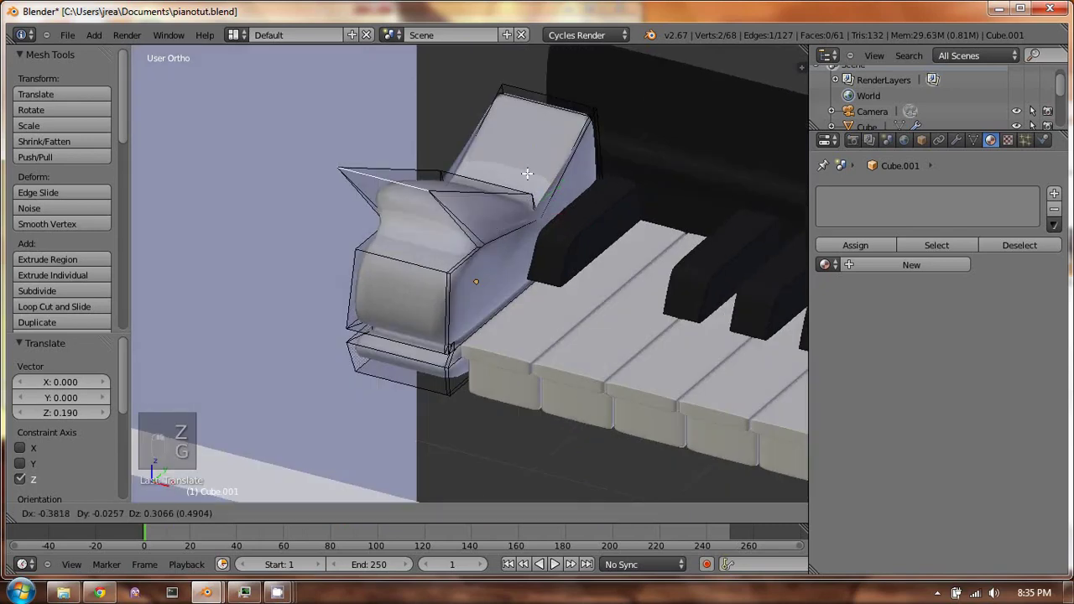
{"action": "right_click", "coordinate": [528, 174]}
Select the three small faces at the raised crease below the slope in face mode and delete them
{"action": "middle_click_drag", "start_coordinate": [529, 174], "coordinate": [580, 341]}
{"action": "scroll", "coordinate": [516, 237], "scroll_direction": "up", "scroll_amount": 5}
{"action": "key", "text": "z"}
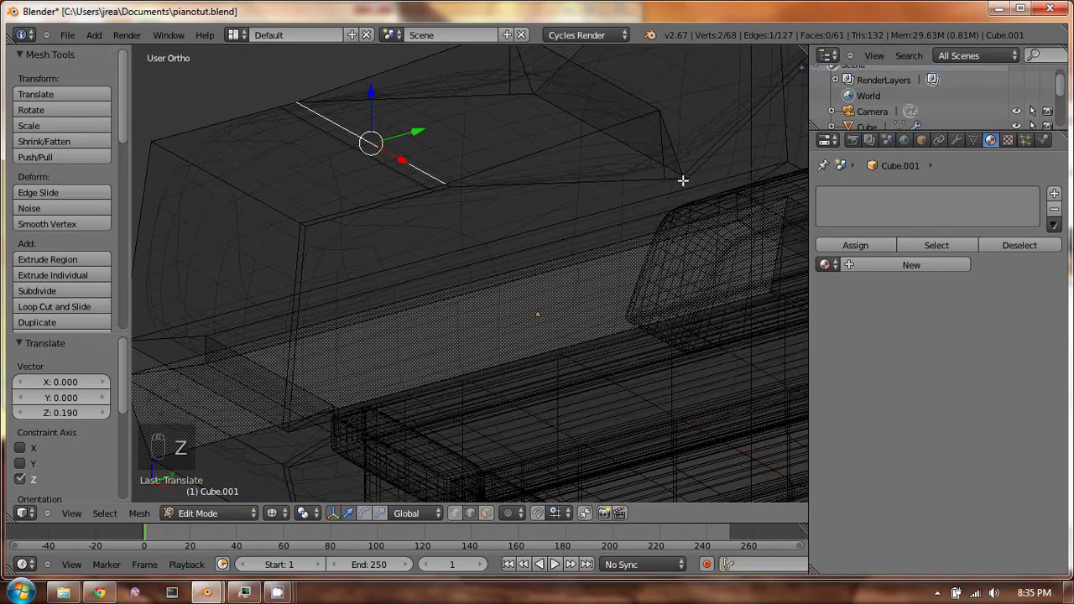
{"action": "scroll", "coordinate": [687, 160], "scroll_direction": "up", "scroll_amount": 2}
{"action": "middle_click_drag", "start_coordinate": [718, 136], "coordinate": [680, 366], "text": "shift"}
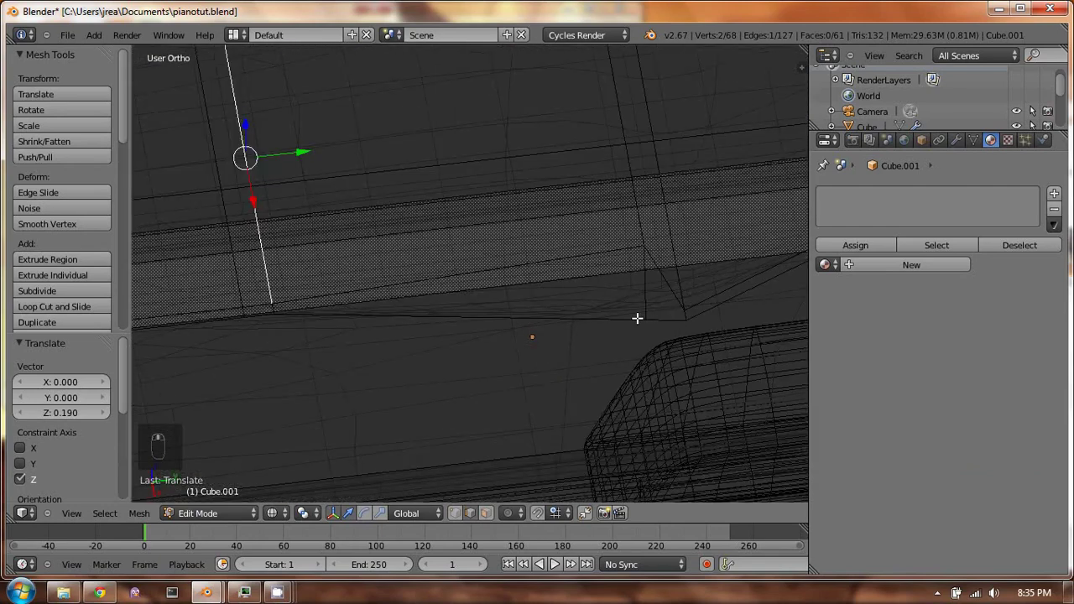
{"action": "middle_click_drag", "start_coordinate": [668, 291], "coordinate": [633, 246]}
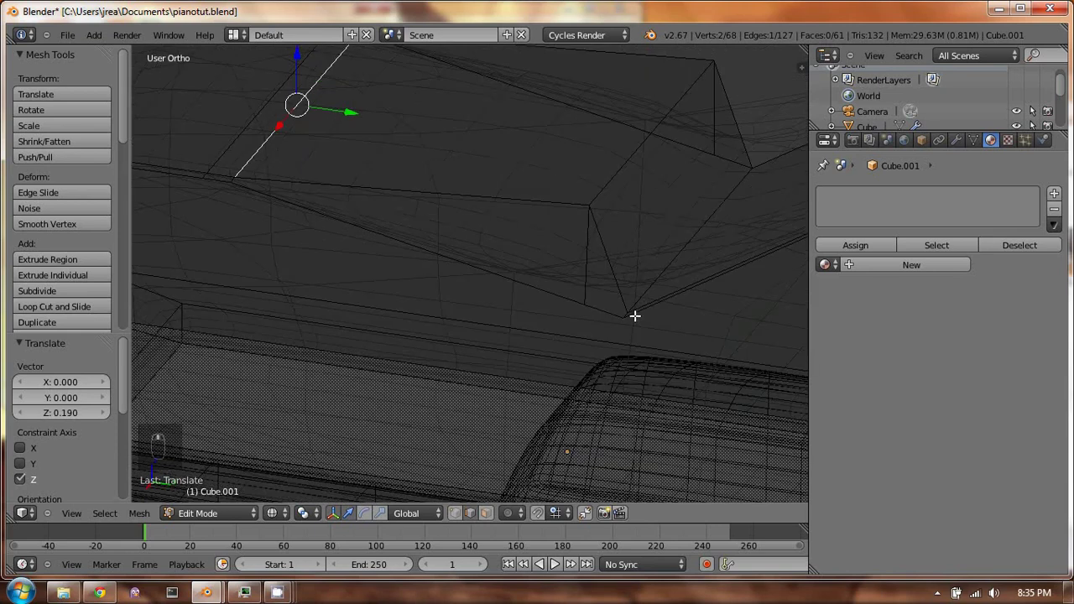
{"action": "middle_click_drag", "start_coordinate": [634, 316], "coordinate": [651, 335]}
{"action": "middle_click_drag", "start_coordinate": [605, 236], "coordinate": [674, 232]}
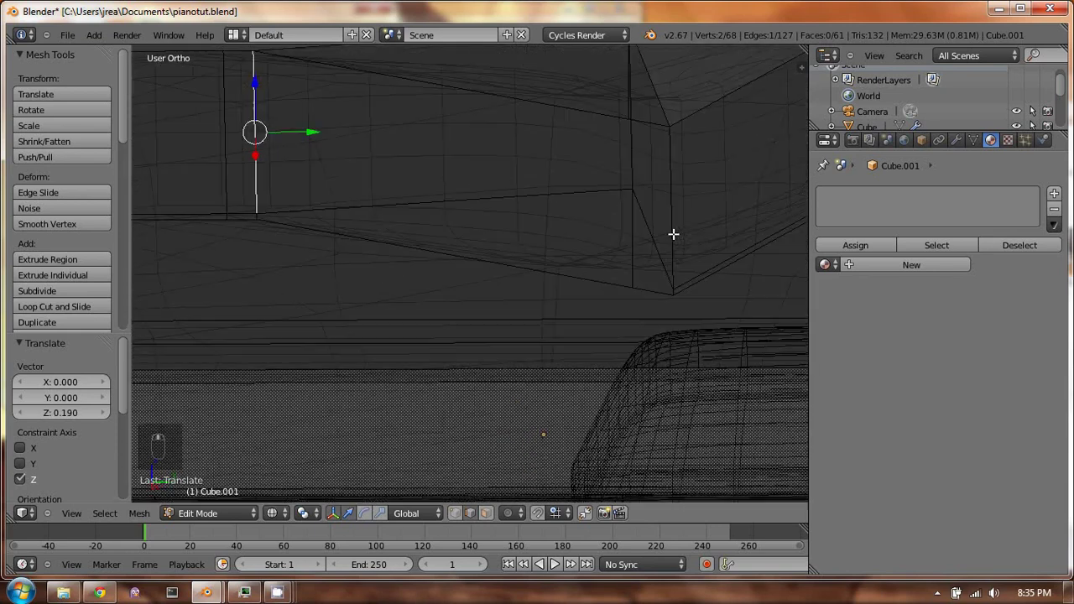
{"action": "left_click", "coordinate": [486, 512]}
{"action": "right_click", "coordinate": [651, 265]}
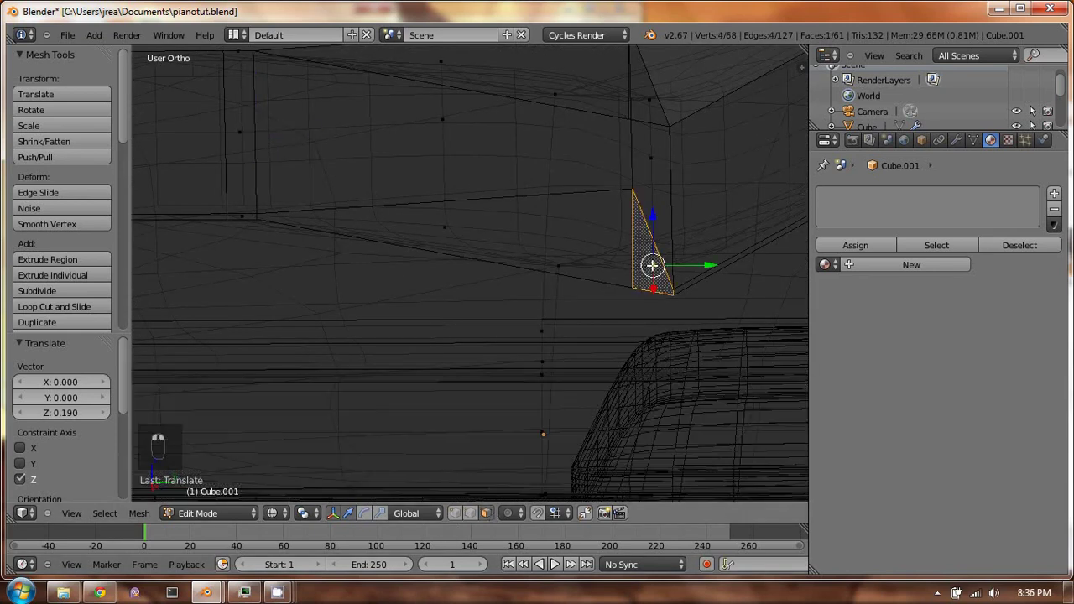
{"action": "key", "text": "KP_Decimal"}
{"action": "key", "text": "a"}
{"action": "middle_click_drag", "start_coordinate": [535, 305], "coordinate": [650, 254]}
{"action": "key", "text": "x"}
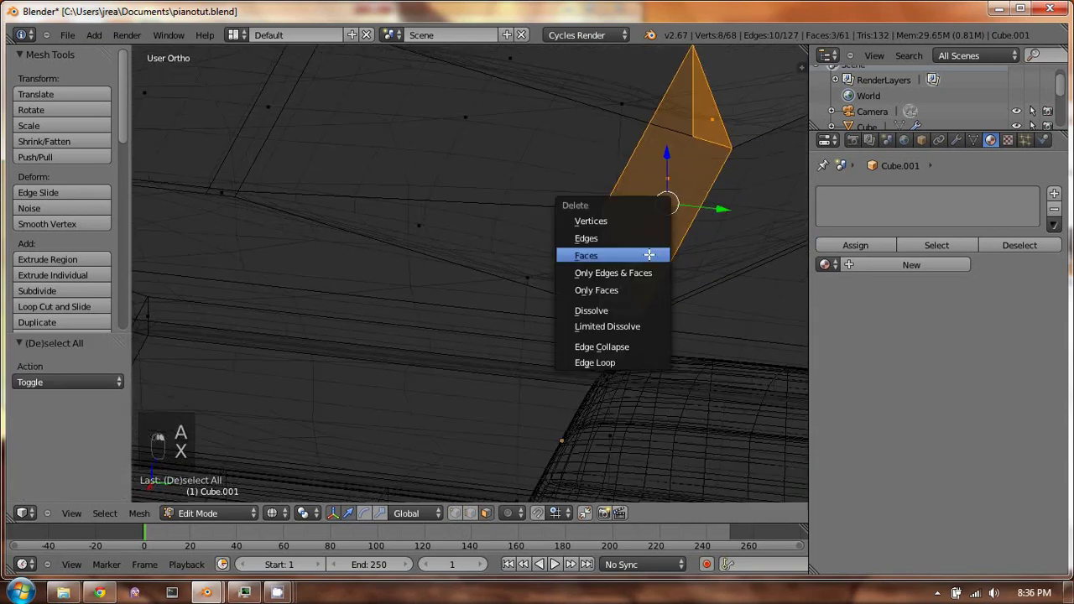
{"action": "left_click", "coordinate": [650, 254]}
Select the narrow face loop along the block's key-side edge, delete its faces, and check the block in Object Mode
{"action": "key", "text": "z"}
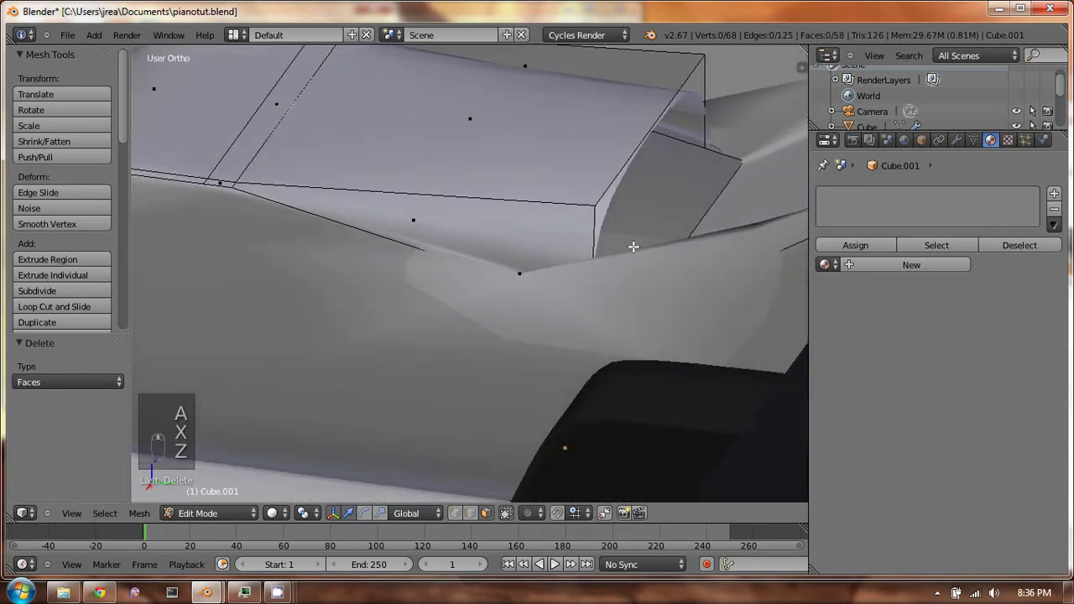
{"action": "key", "text": "z"}
{"action": "middle_click_drag", "start_coordinate": [635, 287], "coordinate": [725, 232]}
{"action": "right_click", "coordinate": [724, 232]}
{"action": "key", "text": "a"}
{"action": "right_click", "coordinate": [717, 233], "text": "alt"}
{"action": "middle_click_drag", "start_coordinate": [649, 236], "coordinate": [780, 184]}
{"action": "key", "text": "x"}
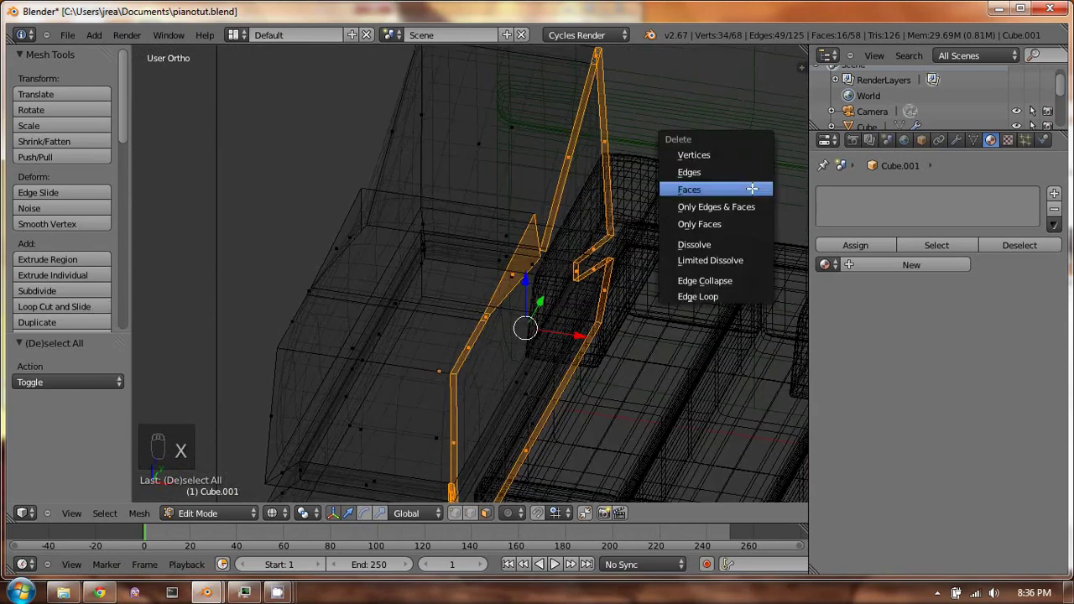
{"action": "left_click", "coordinate": [737, 190]}
{"action": "middle_click_drag", "start_coordinate": [729, 187], "coordinate": [554, 188]}
{"action": "key", "text": "Tab"}
{"action": "key", "text": "z"}
{"action": "mouse_move", "coordinate": [523, 232]}
{"action": "middle_mouse_down"}
{"action": "mouse_move", "coordinate": [659, 206]}
{"action": "mouse_move", "coordinate": [683, 251]}
{"action": "mouse_move", "coordinate": [470, 252]}
{"action": "middle_mouse_up"}
Add one lengthwise edge loop down the middle of the end block without sliding it
{"action": "key", "text": "Tab"}
{"action": "key", "text": "a"}
{"action": "key", "text": "a"}
{"action": "key", "text": "ctrl+r"}
{"action": "key", "text": "Escape"}
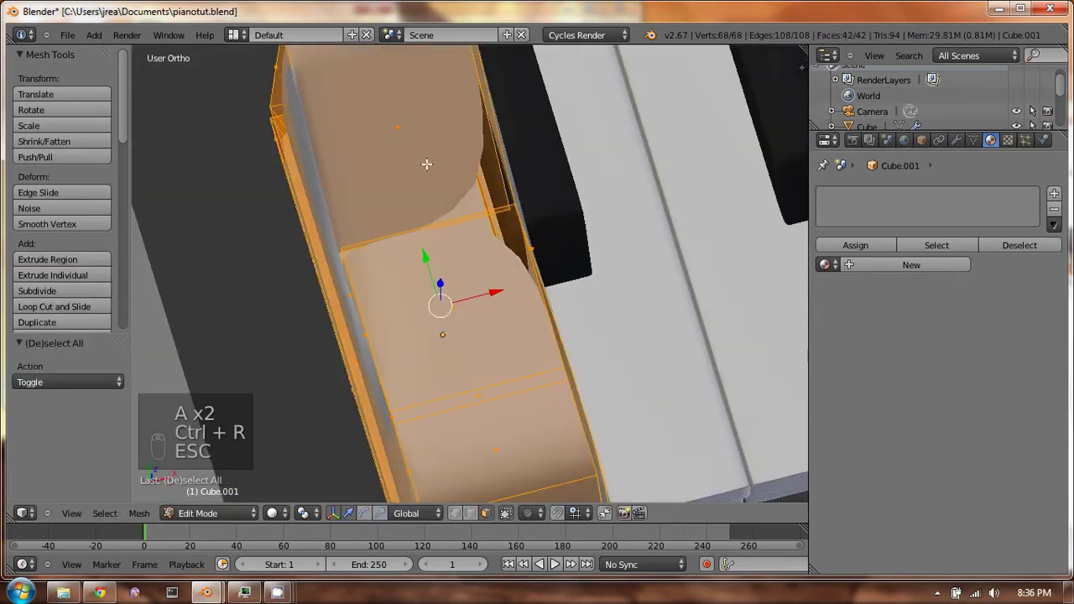
{"action": "key", "text": "a"}
{"action": "middle_click_drag", "start_coordinate": [428, 177], "coordinate": [424, 354]}
{"action": "key", "text": "ctrl+r"}
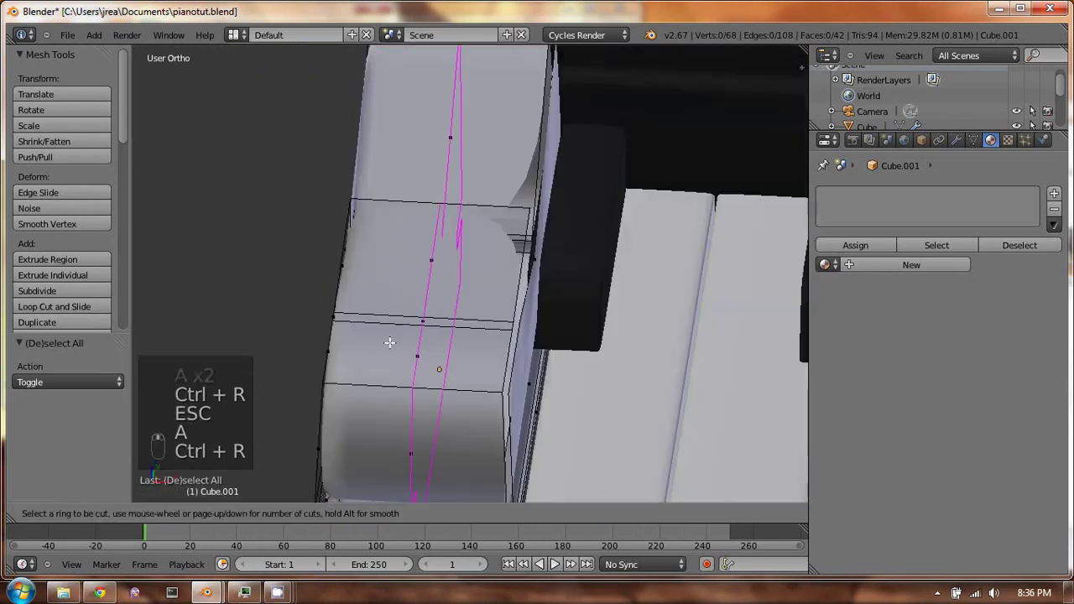
{"action": "left_click", "coordinate": [419, 372]}
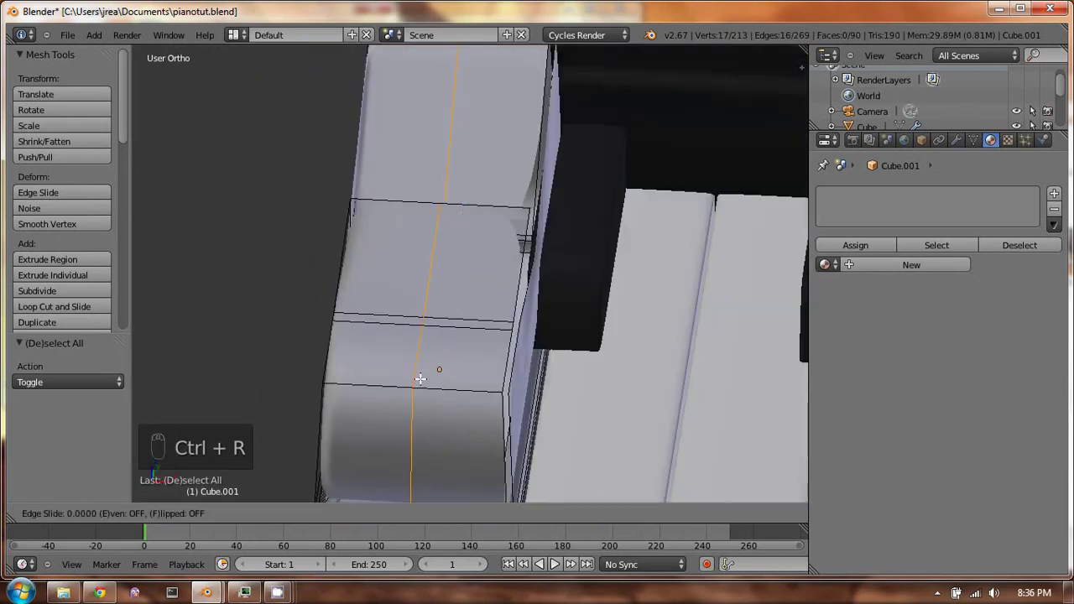
{"action": "left_click", "coordinate": [420, 379]}
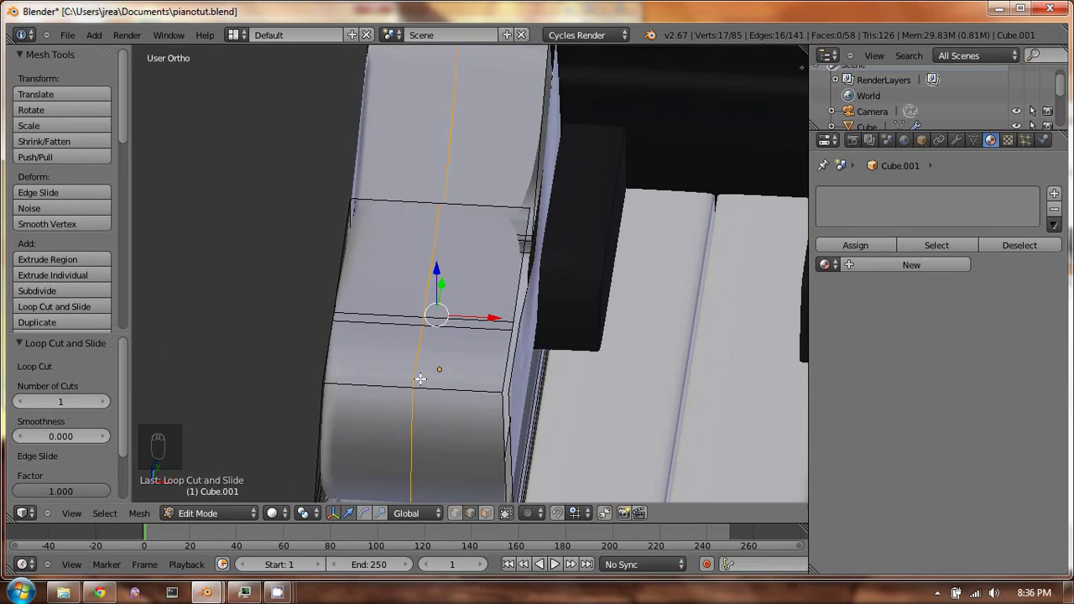
Box-select the outer half of the end block from the top in wireframe and delete its vertices
{"action": "key", "text": "KP_7"}
{"action": "key", "text": "z"}
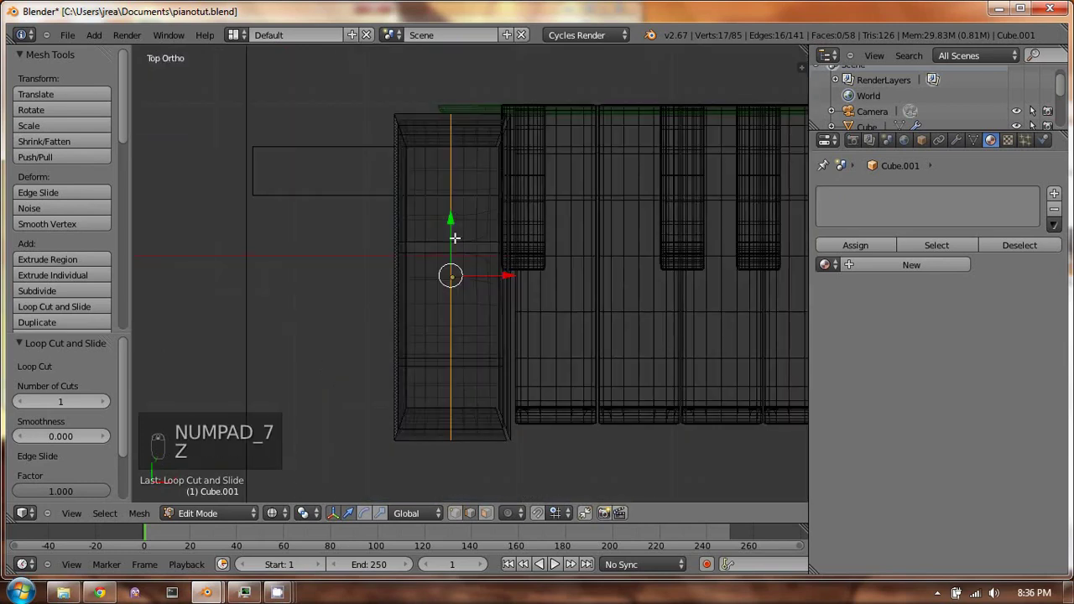
{"action": "key", "text": "a"}
{"action": "key", "text": "b"}
{"action": "left_click_drag", "start_coordinate": [374, 91], "coordinate": [428, 474]}
{"action": "key", "text": "x"}
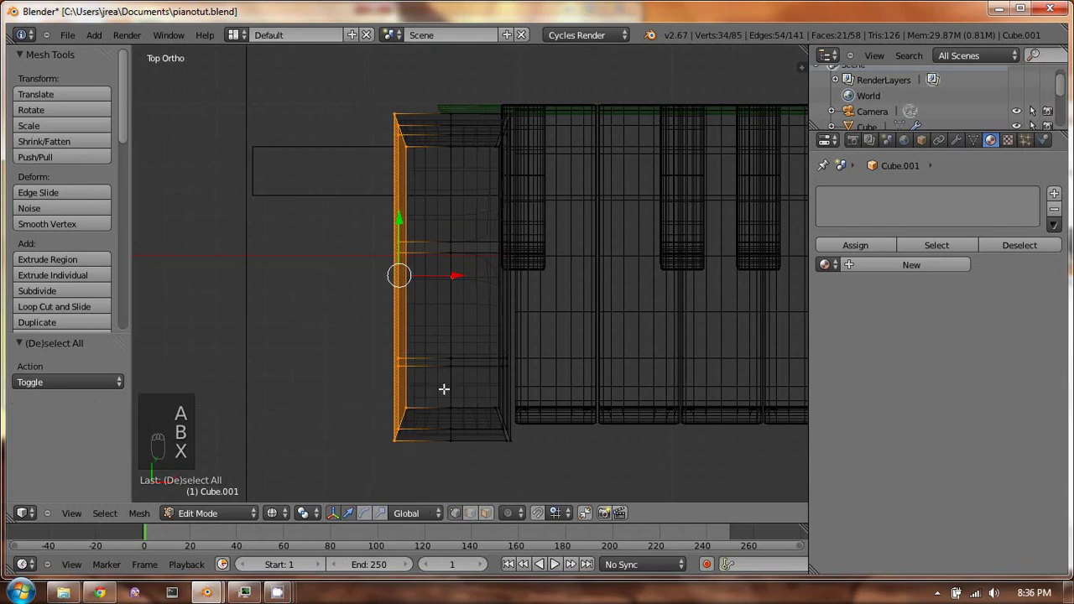
{"action": "key", "text": "KP_5"}
{"action": "key", "text": "KP_5"}
{"action": "key", "text": "x"}
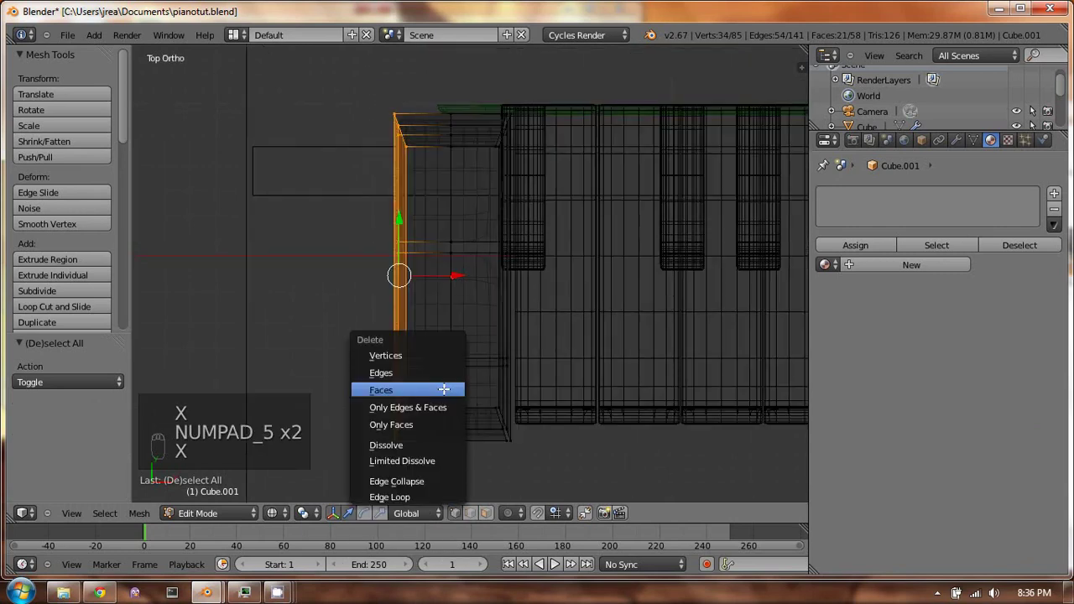
{"action": "left_click", "coordinate": [444, 358]}
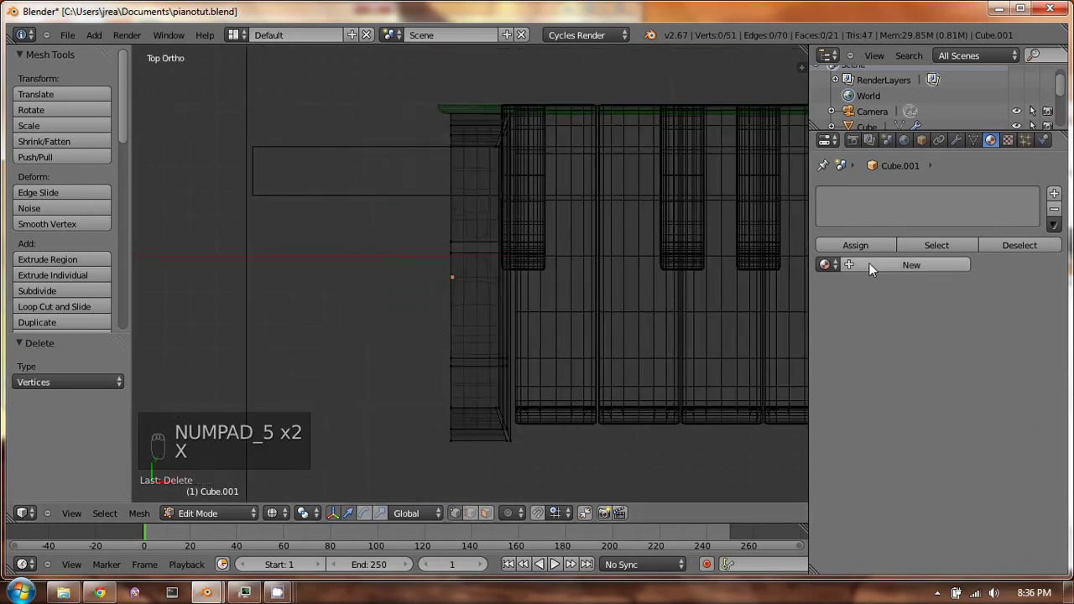
Select the extra vertex at the lower side of the open crease near the slope's base and dissolve it
{"action": "key", "text": "Tab"}
{"action": "key", "text": "z"}
{"action": "middle_click_drag", "start_coordinate": [614, 229], "coordinate": [512, 210]}
{"action": "scroll", "coordinate": [513, 210], "scroll_direction": "up", "scroll_amount": 8}
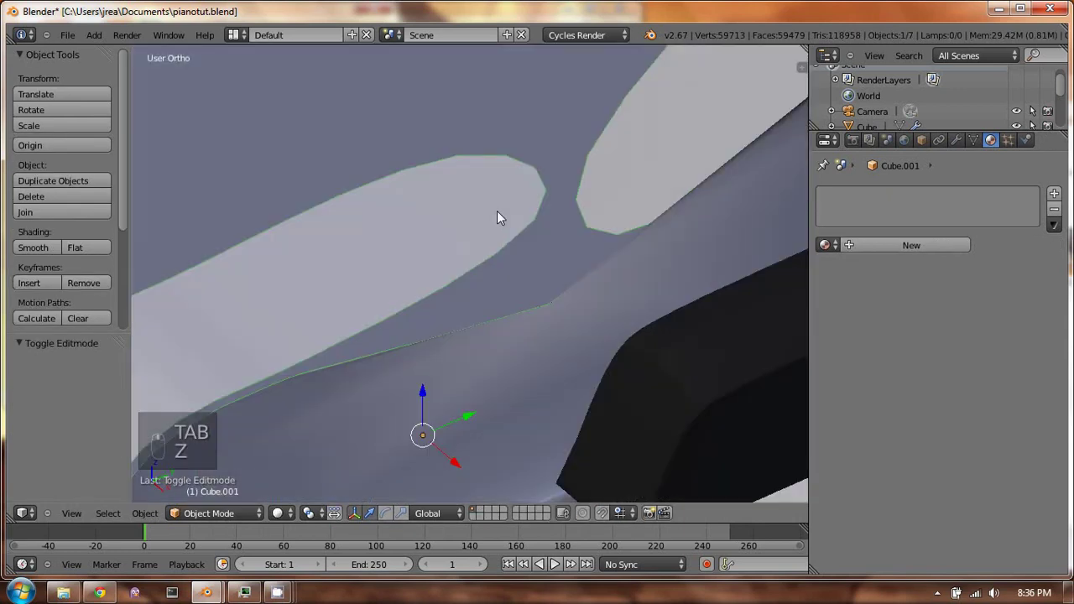
{"action": "key", "text": "Tab"}
{"action": "right_click", "coordinate": [593, 210]}
{"action": "middle_click_drag", "start_coordinate": [593, 216], "coordinate": [542, 243]}
{"action": "key", "text": "z"}
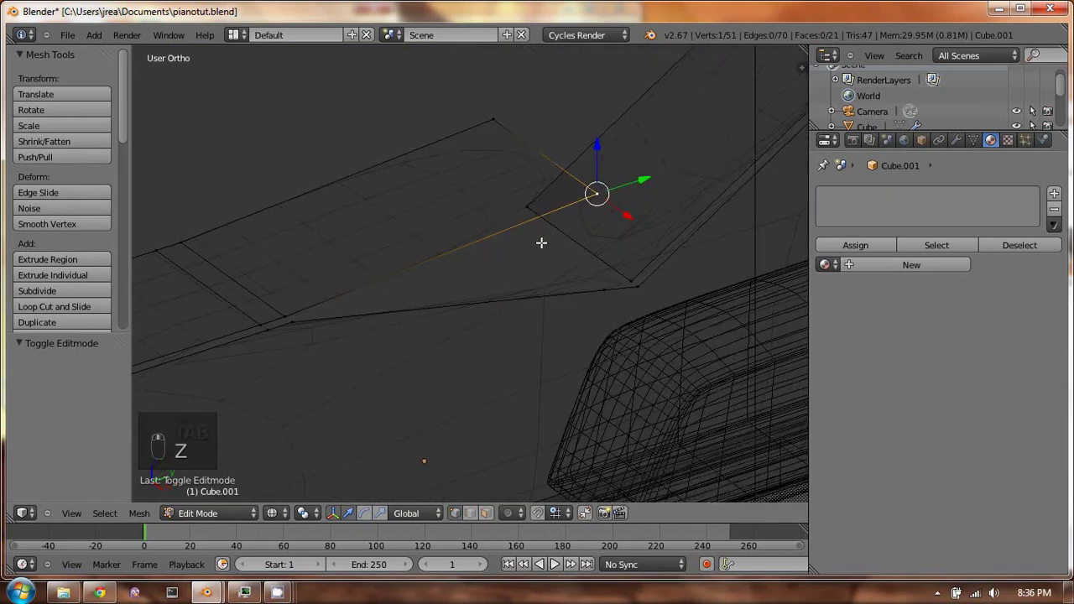
{"action": "right_click_drag", "start_coordinate": [606, 193], "coordinate": [642, 282]}
{"action": "key", "text": "x"}
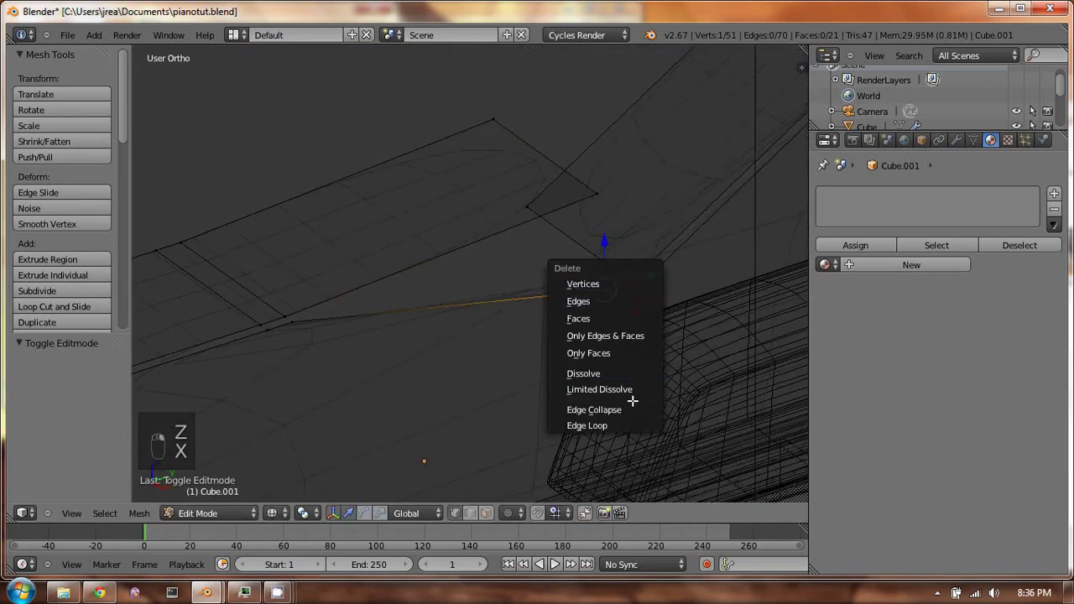
{"action": "left_click", "coordinate": [629, 375]}
Merge the front section's loose corner vertex with the vertices at the slope's lower corner using At Last
{"action": "middle_click_drag", "start_coordinate": [702, 318], "coordinate": [556, 214]}
{"action": "right_click", "coordinate": [550, 206]}
{"action": "right_click", "coordinate": [589, 312], "text": "shift"}
{"action": "key", "text": "alt+m"}
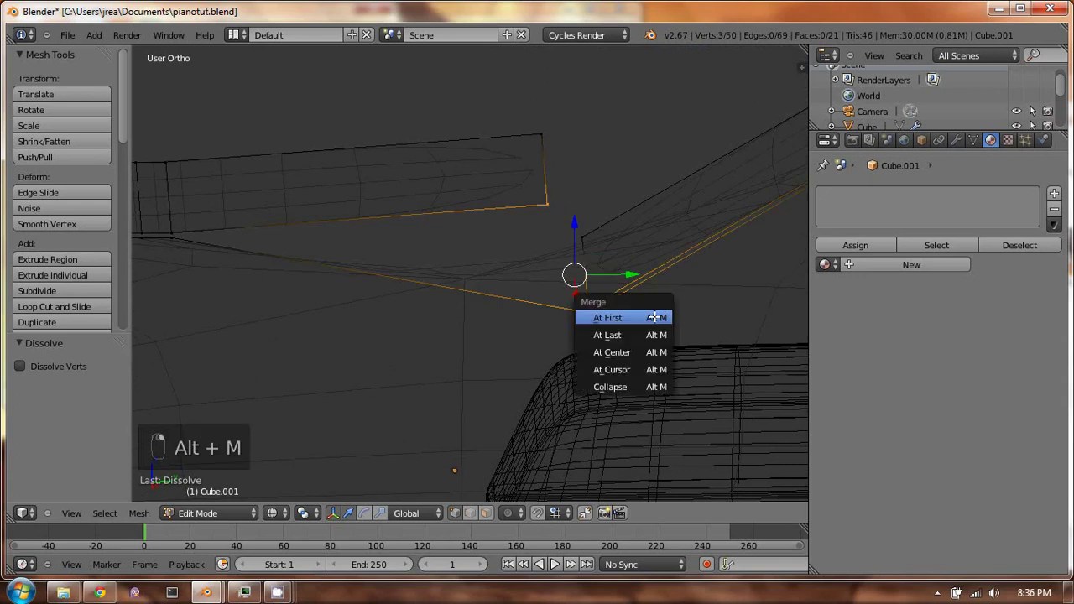
{"action": "right_click", "coordinate": [534, 202]}
{"action": "right_click", "coordinate": [589, 311], "text": "shift"}
{"action": "key", "text": "alt+m"}
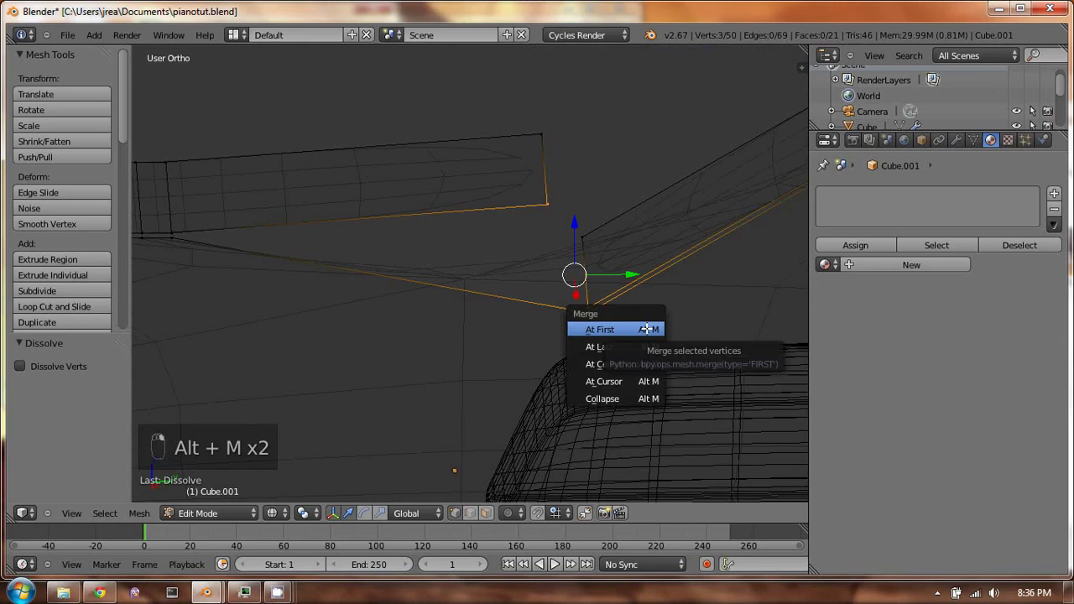
{"action": "left_click", "coordinate": [604, 348]}
Merge the loose vertex pair seen from the block's key side in wireframe using At Last
{"action": "middle_click_drag", "start_coordinate": [545, 235], "coordinate": [410, 237]}
{"action": "right_click", "coordinate": [408, 238]}
{"action": "right_click", "coordinate": [363, 298], "text": "shift"}
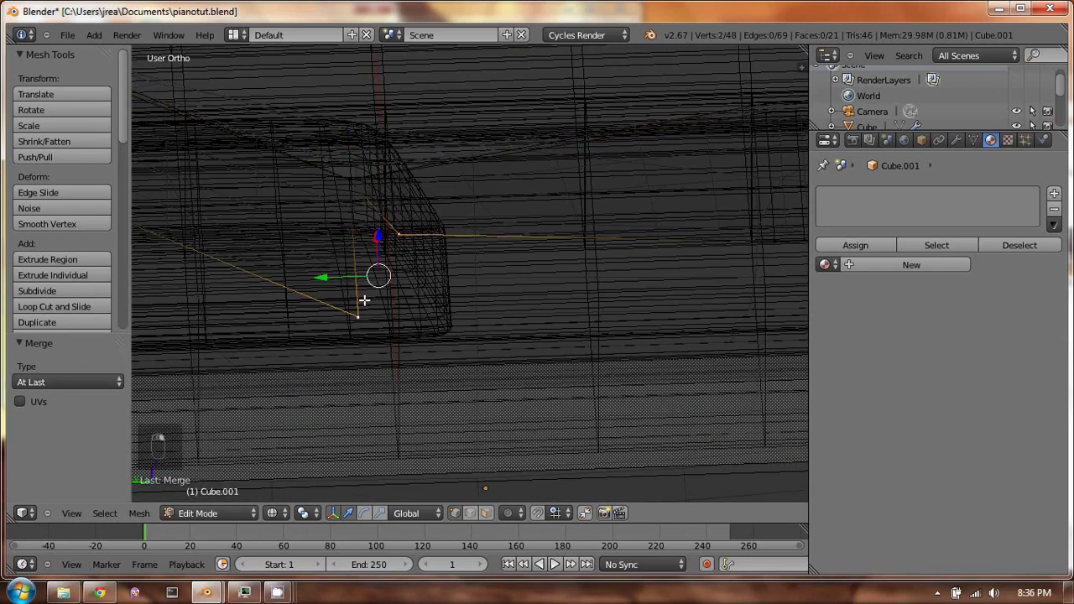
{"action": "key", "text": "alt+m"}
{"action": "left_click", "coordinate": [363, 300]}
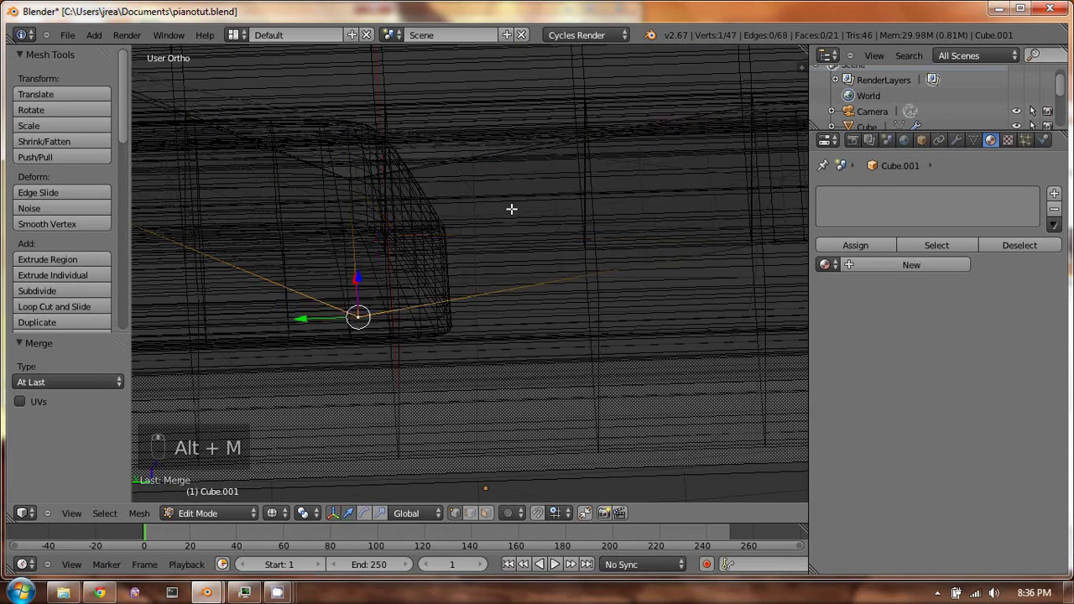
Return to solid shading and merge the vertex pair on the inner edge at the slope's base using At First
{"action": "key", "text": "z"}
{"action": "mouse_move", "coordinate": [431, 209]}
{"action": "middle_mouse_down"}
{"action": "mouse_move", "coordinate": [404, 201]}
{"action": "mouse_move", "coordinate": [422, 243]}
{"action": "mouse_move", "coordinate": [425, 323]}
{"action": "middle_mouse_up"}
{"action": "right_click", "coordinate": [426, 339], "text": "shift"}
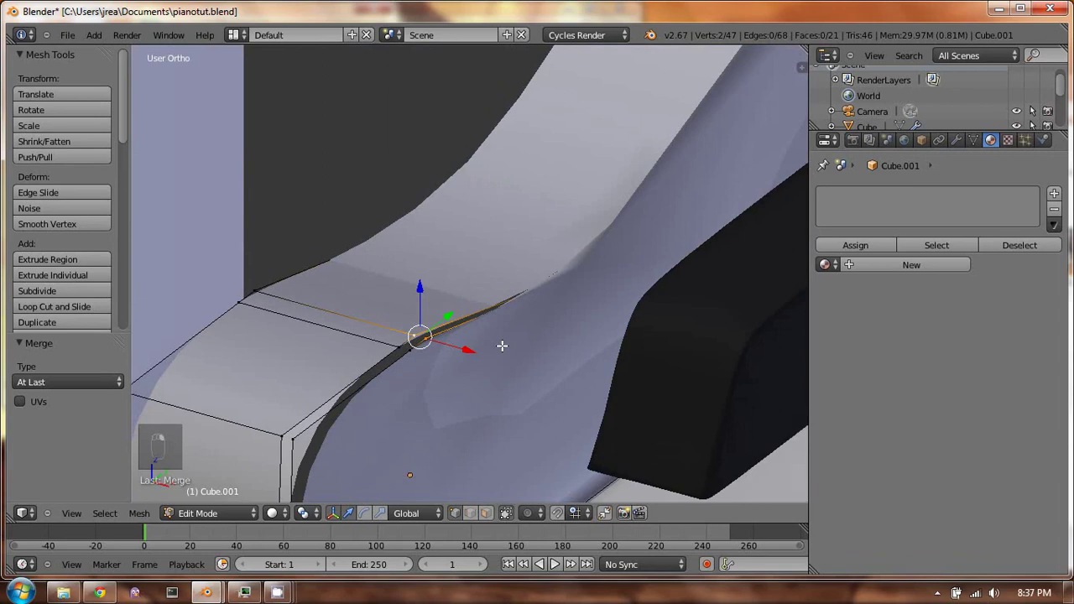
{"action": "key", "text": "alt+m"}
{"action": "left_click", "coordinate": [503, 328]}
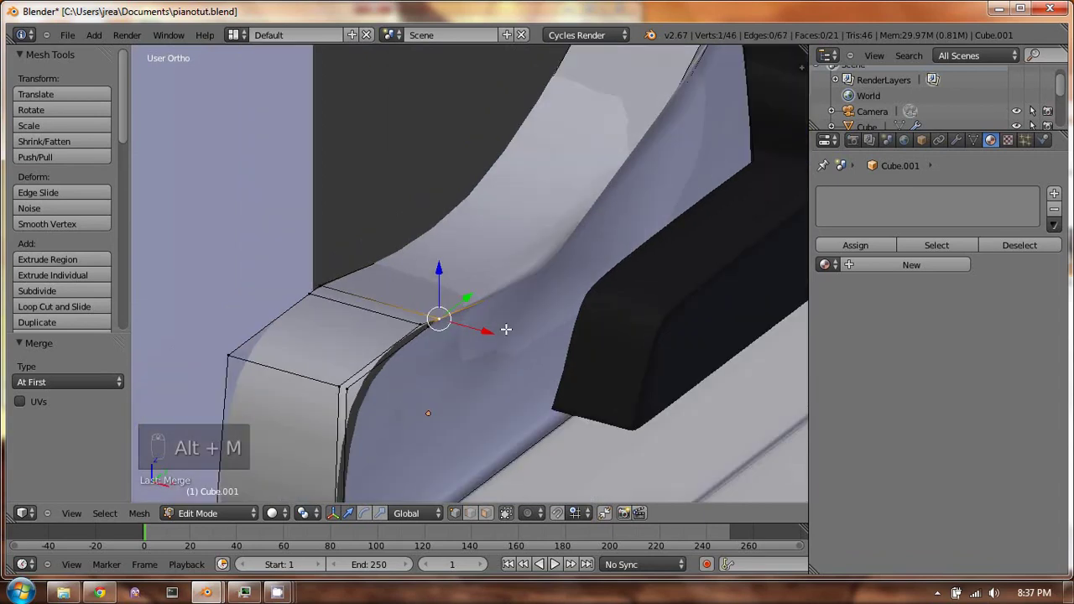
Merge the remaining loose vertex pairs beside the slope's base and at the front section's upper inner corner using At Last
{"action": "middle_click_drag", "start_coordinate": [506, 329], "coordinate": [467, 332]}
{"action": "right_click", "coordinate": [439, 324], "text": "shift"}
{"action": "key", "text": "alt+m"}
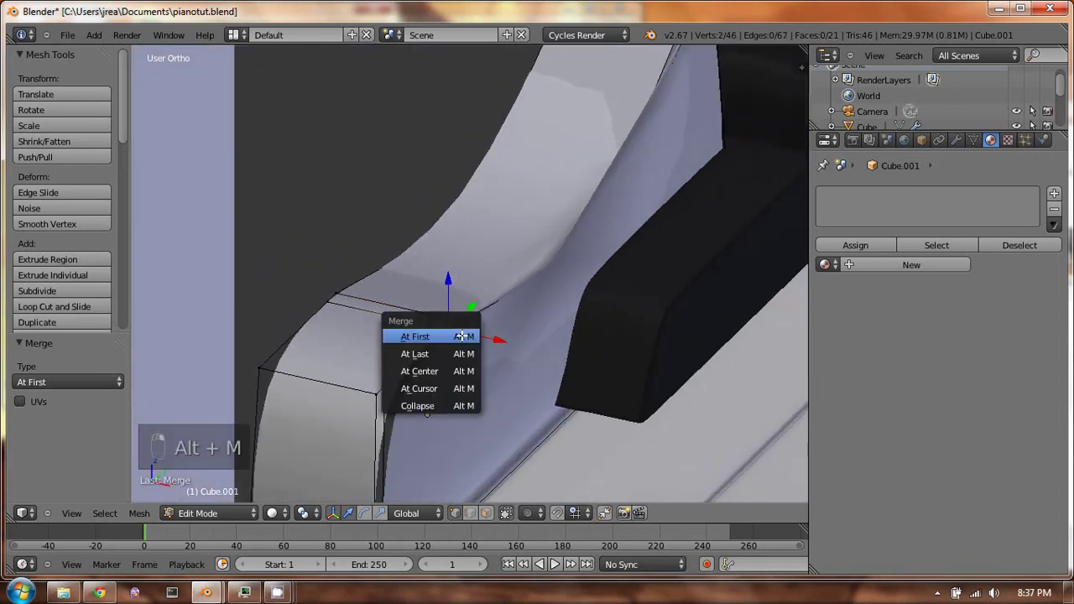
{"action": "left_click", "coordinate": [458, 354]}
{"action": "middle_click_drag", "start_coordinate": [458, 354], "coordinate": [475, 302]}
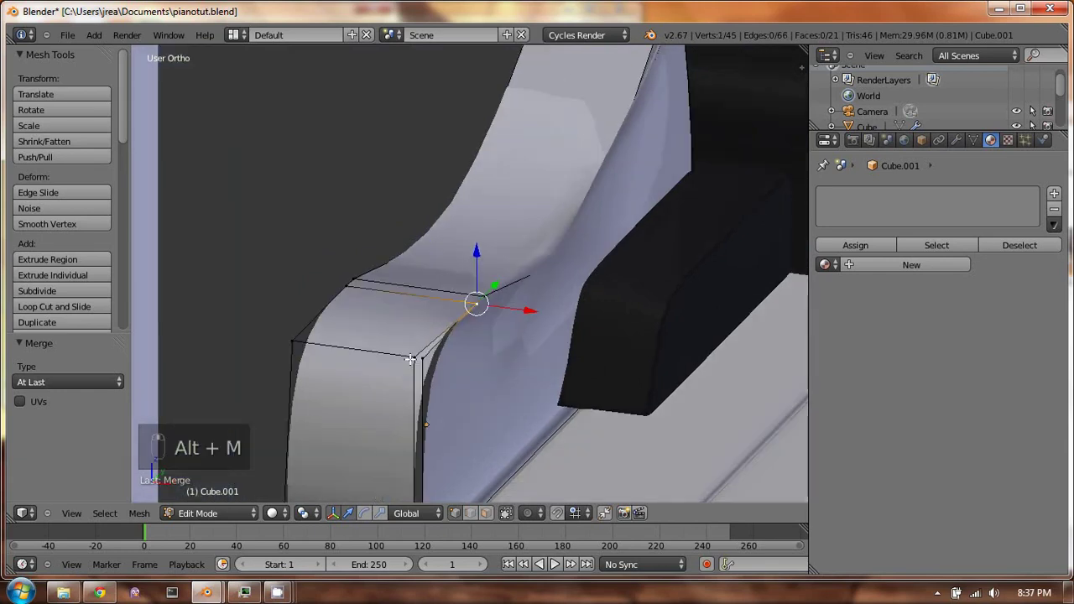
{"action": "key", "text": "alt+m"}
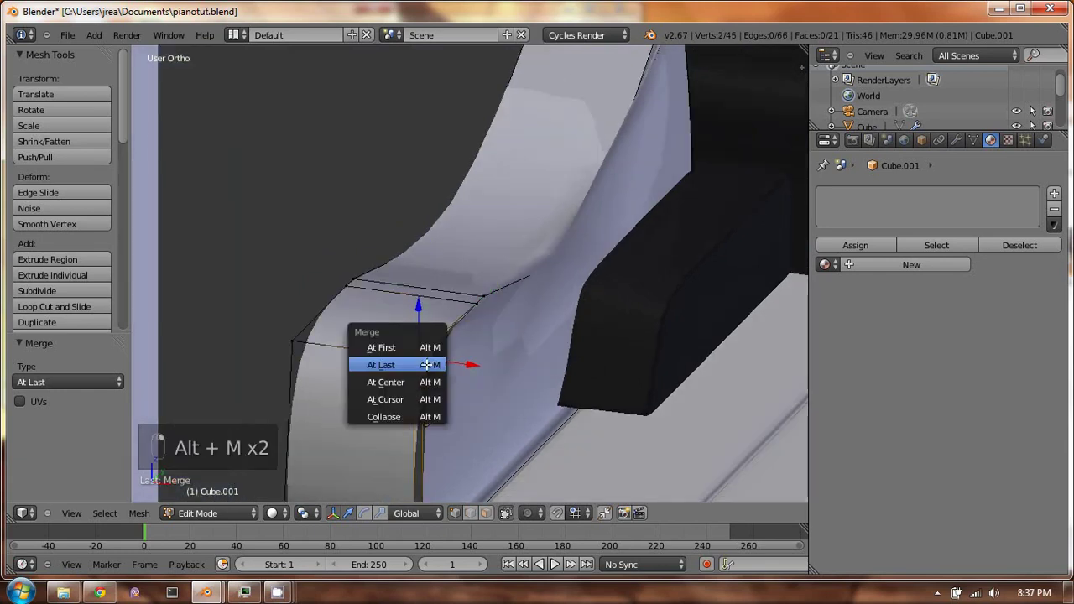
{"action": "left_click", "coordinate": [426, 364]}
{"action": "middle_click_drag", "start_coordinate": [427, 364], "coordinate": [447, 303]}
{"action": "key", "text": "a"}
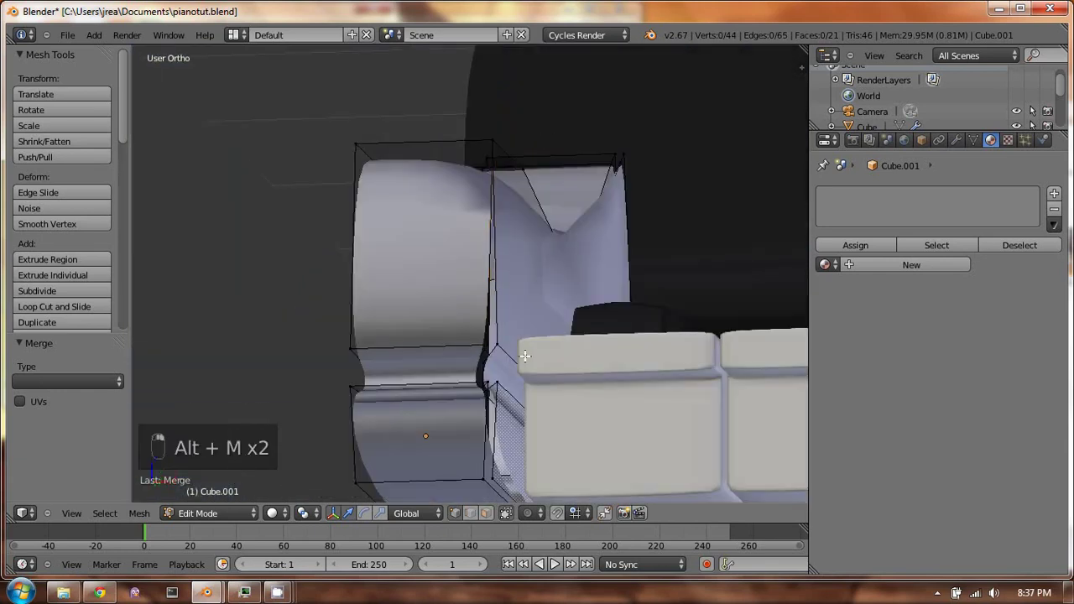
Merge the vertex pair at the front section's lower inner corner, just above the groove, using At Last
{"action": "middle_click_drag", "start_coordinate": [524, 356], "coordinate": [469, 401]}
{"action": "right_click", "coordinate": [470, 401]}
{"action": "right_click", "coordinate": [519, 405], "text": "shift"}
{"action": "key", "text": "alt+m"}
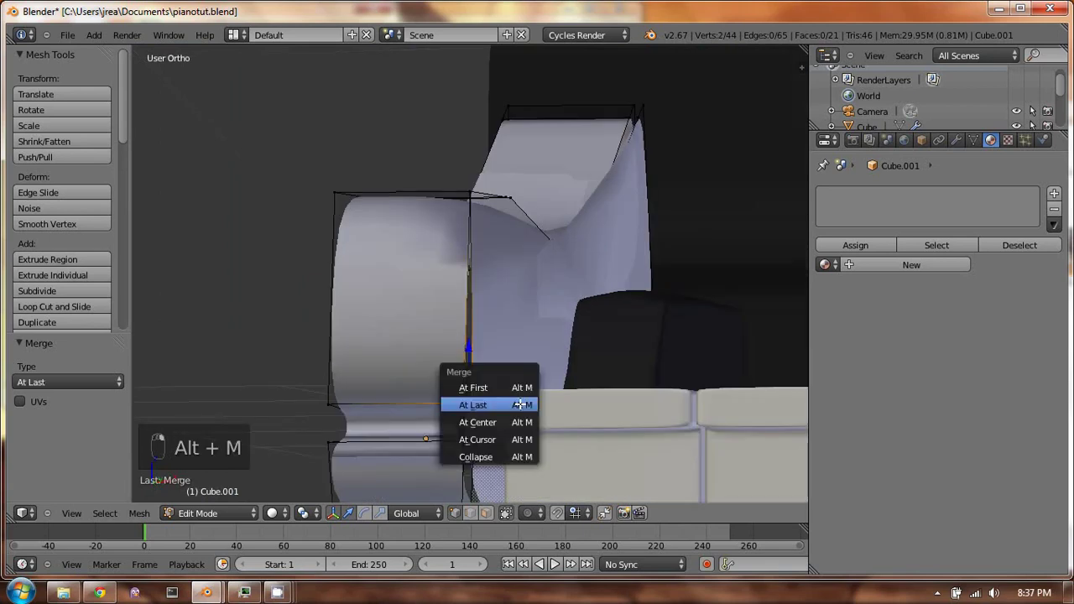
{"action": "left_click", "coordinate": [521, 405]}
Merge each loose vertex pair at the front groove's inner corners in wireframe using At Last
{"action": "scroll", "coordinate": [470, 438], "scroll_direction": "up", "scroll_amount": 1}
{"action": "key", "text": "z"}
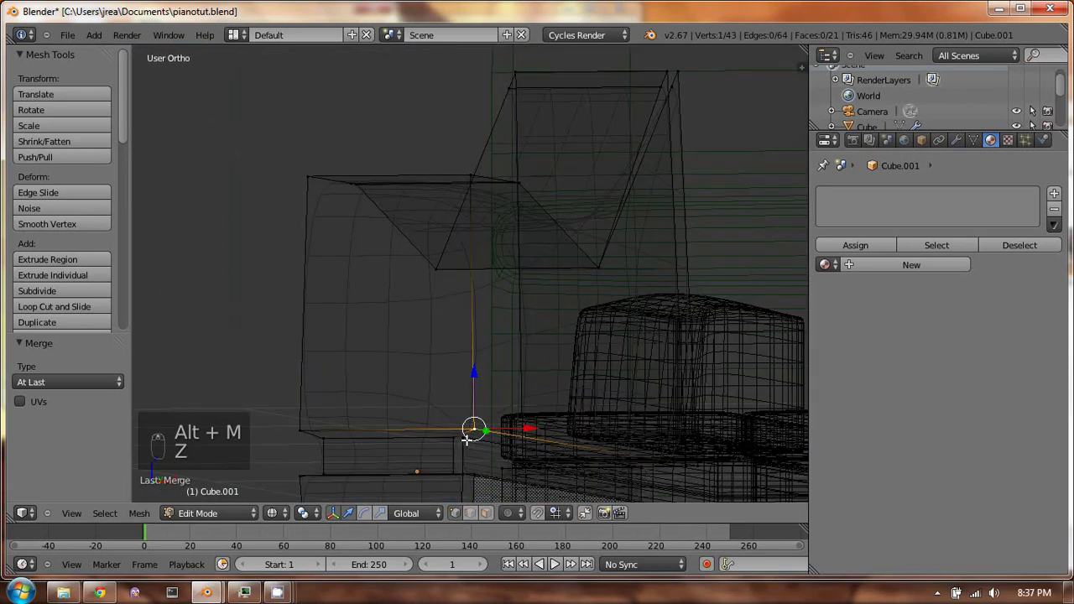
{"action": "key", "text": "alt+m"}
{"action": "left_click", "coordinate": [475, 443]}
{"action": "middle_click_drag", "start_coordinate": [475, 443], "coordinate": [493, 433]}
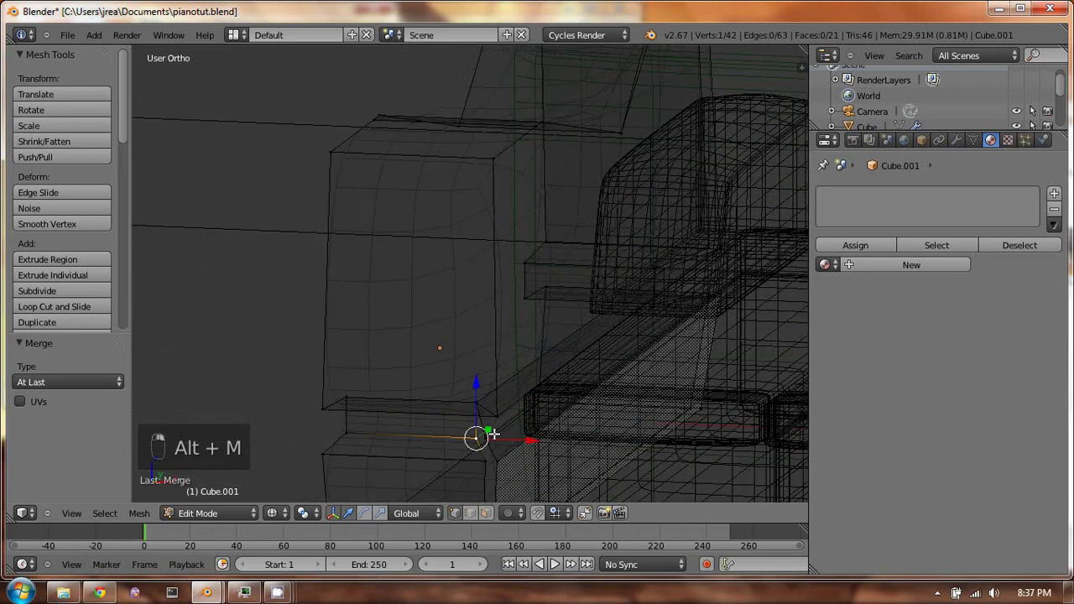
{"action": "key", "text": "alt+m"}
{"action": "left_click", "coordinate": [491, 434]}
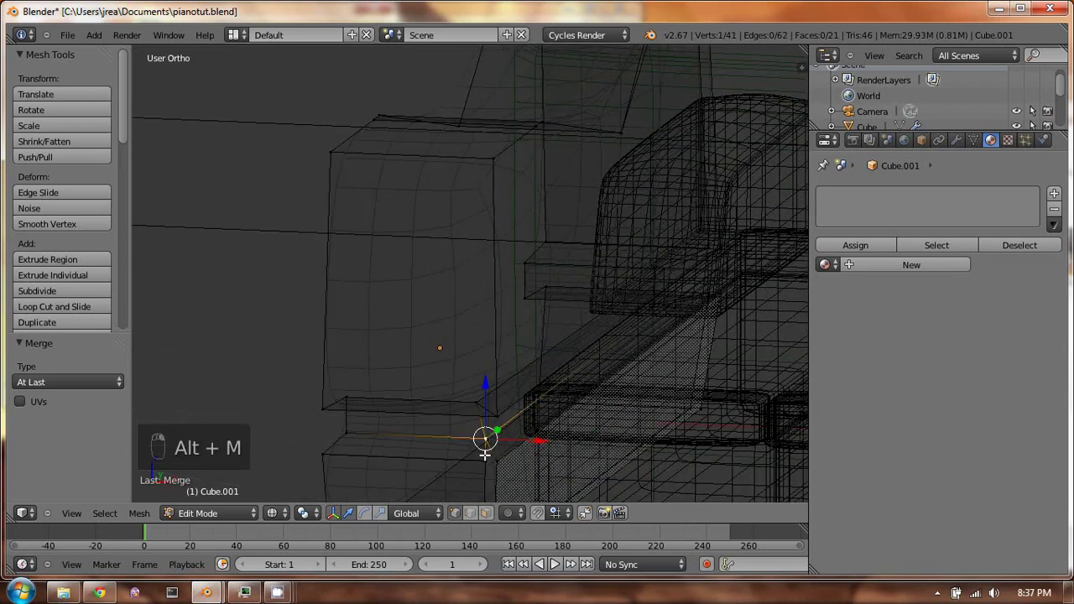
{"action": "key", "text": "alt+m"}
{"action": "left_click", "coordinate": [507, 461]}
{"action": "middle_click_drag", "start_coordinate": [507, 461], "coordinate": [643, 199]}
{"action": "key", "text": "alt+m"}
{"action": "left_click", "coordinate": [492, 461]}
Merge the loose vertex pairs around the groove's inner corners at the block's rear end using At Last
{"action": "right_click", "coordinate": [647, 201], "text": "shift"}
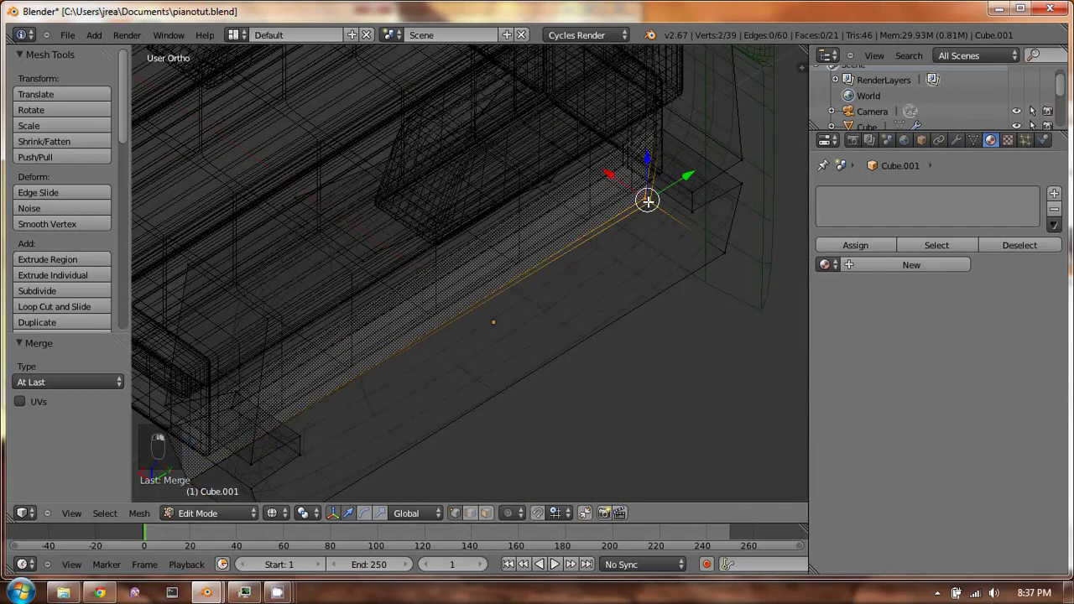
{"action": "key", "text": "alt+m"}
{"action": "left_click", "coordinate": [644, 202]}
{"action": "middle_click_drag", "start_coordinate": [645, 202], "coordinate": [403, 344]}
{"action": "key", "text": "alt+m"}
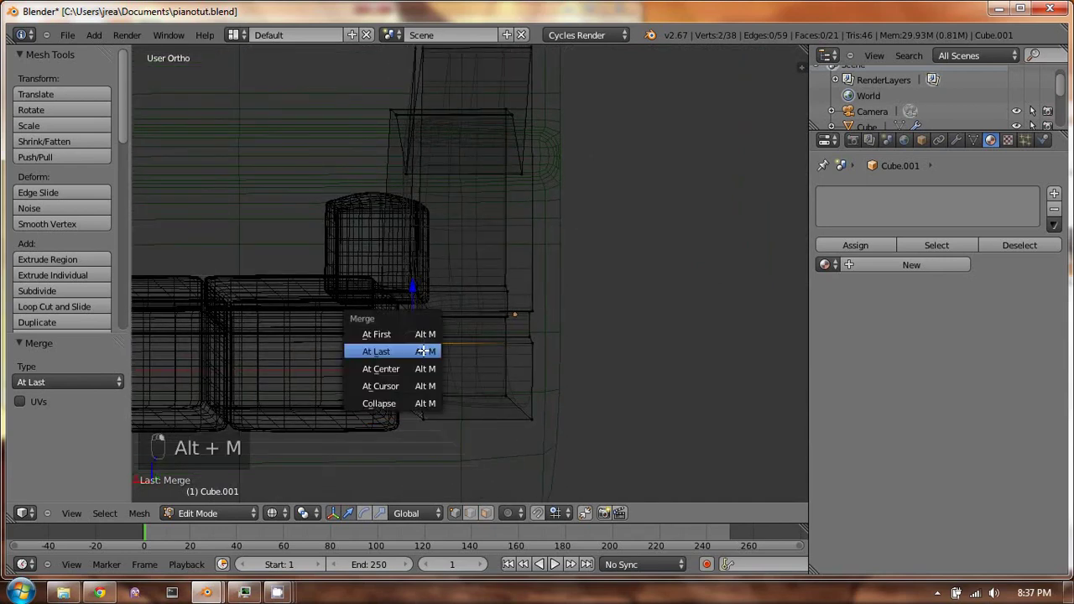
{"action": "left_click", "coordinate": [414, 350]}
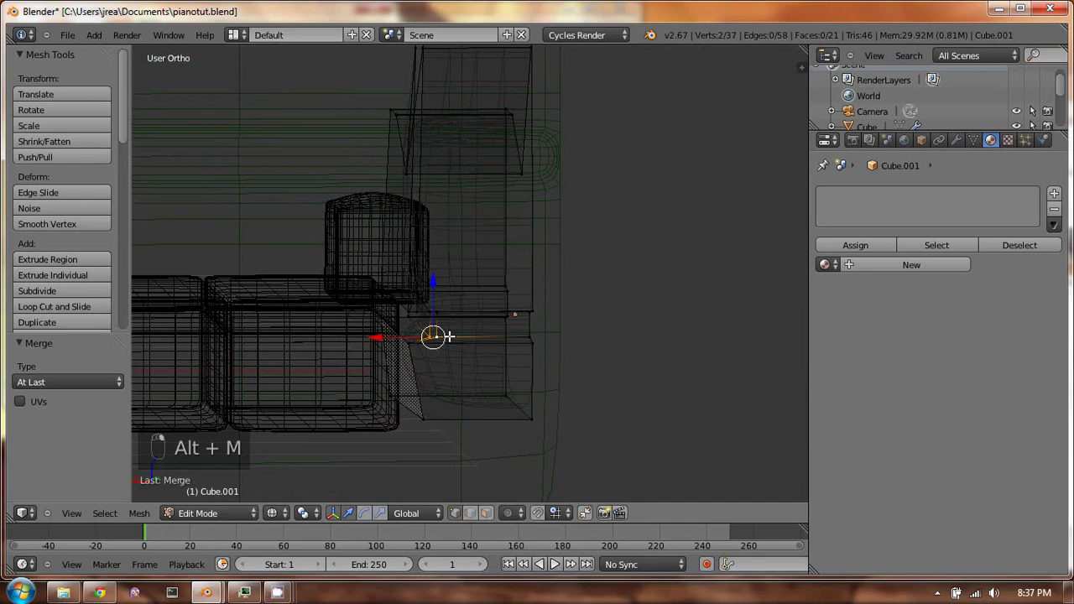
{"action": "key", "text": "alt+m"}
{"action": "left_click", "coordinate": [447, 337]}
Merge the remaining doubled inner vertices above the groove at the block's rear end
{"action": "middle_click_drag", "start_coordinate": [451, 314], "coordinate": [453, 269]}
{"action": "left_click_drag", "start_coordinate": [453, 268], "coordinate": [426, 233]}
{"action": "key", "text": "alt+m"}
{"action": "left_click", "coordinate": [458, 251]}
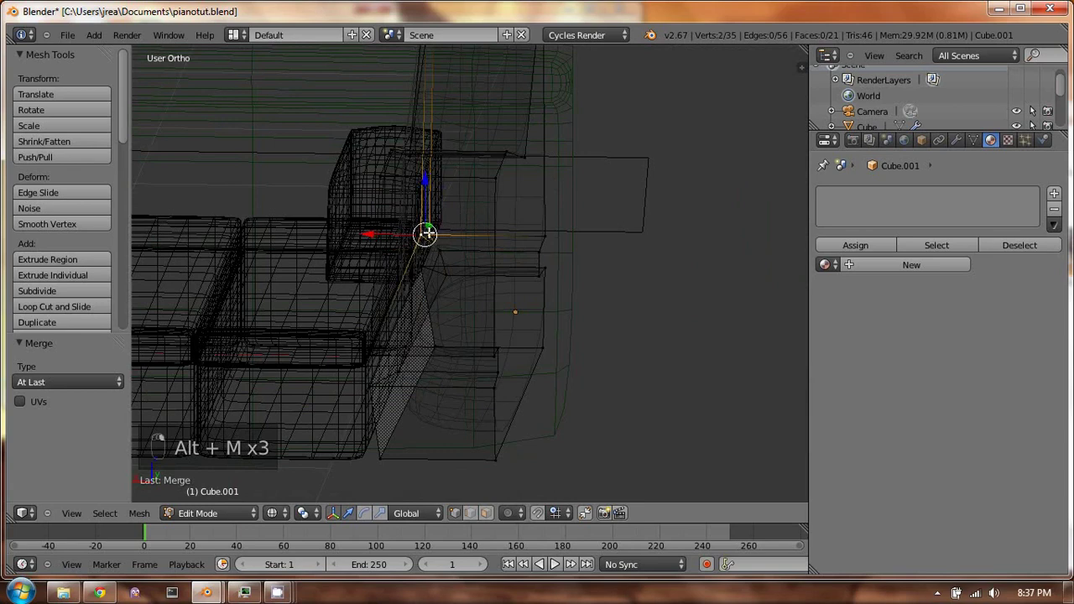
{"action": "key", "text": "alt+m"}
{"action": "left_click", "coordinate": [427, 233]}
Merge the doubled vertices at the inner corner of the block's rear top section using At Last
{"action": "middle_click_drag", "start_coordinate": [426, 233], "coordinate": [481, 222]}
{"action": "right_click", "coordinate": [508, 151]}
{"action": "middle_click_drag", "start_coordinate": [508, 151], "coordinate": [534, 338]}
{"action": "key", "text": "a"}
{"action": "right_click", "coordinate": [635, 319]}
{"action": "right_click", "coordinate": [662, 319], "text": "shift"}
{"action": "key", "text": "alt+m"}
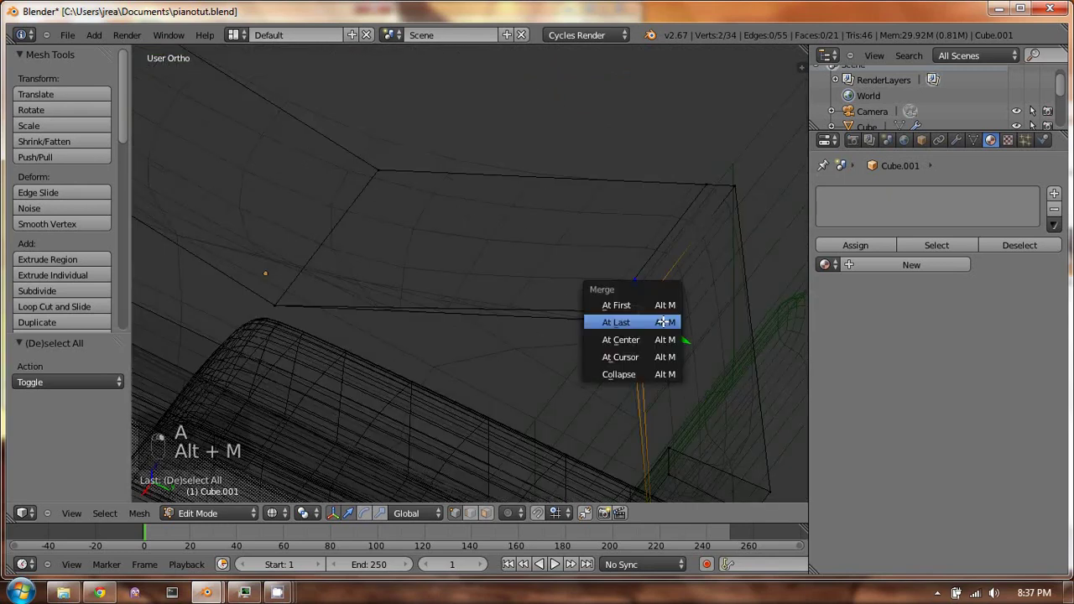
{"action": "left_click", "coordinate": [637, 320]}
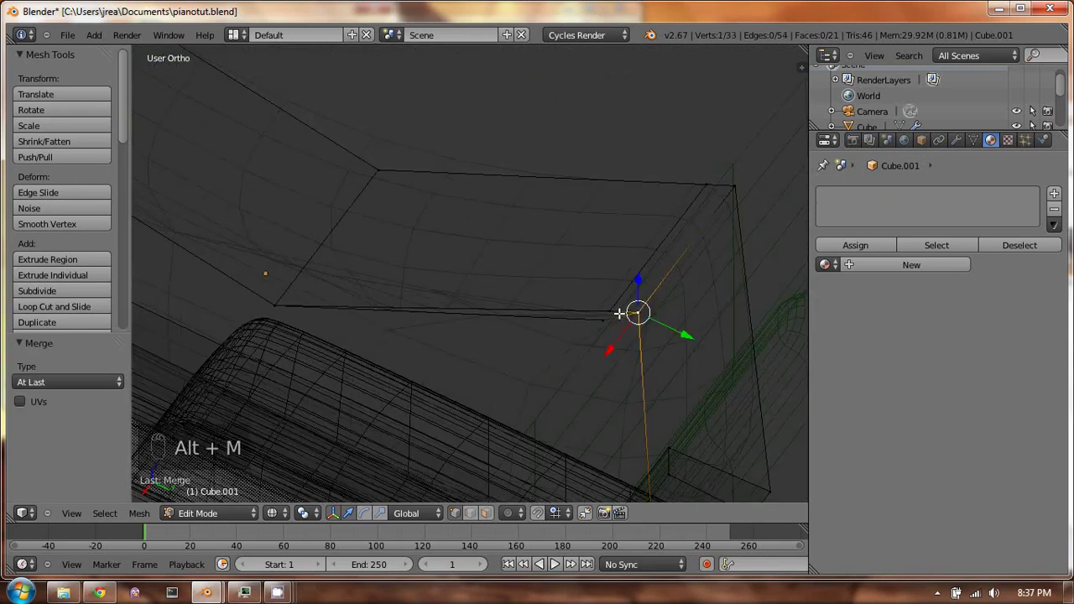
{"action": "right_click_drag", "start_coordinate": [619, 313], "coordinate": [606, 319]}
{"action": "key", "text": "alt+m"}
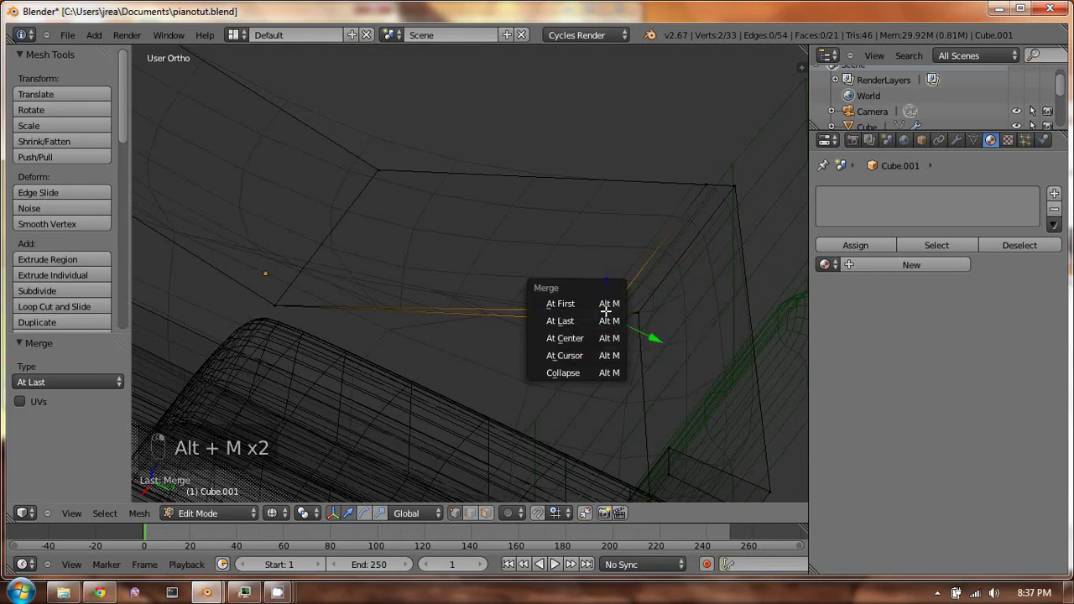
{"action": "left_click", "coordinate": [606, 307]}
Select the extra edge across the rear top section and remove it with Edge Loop deletion
{"action": "key", "text": "a"}
{"action": "right_click", "coordinate": [625, 288]}
{"action": "key", "text": "x"}
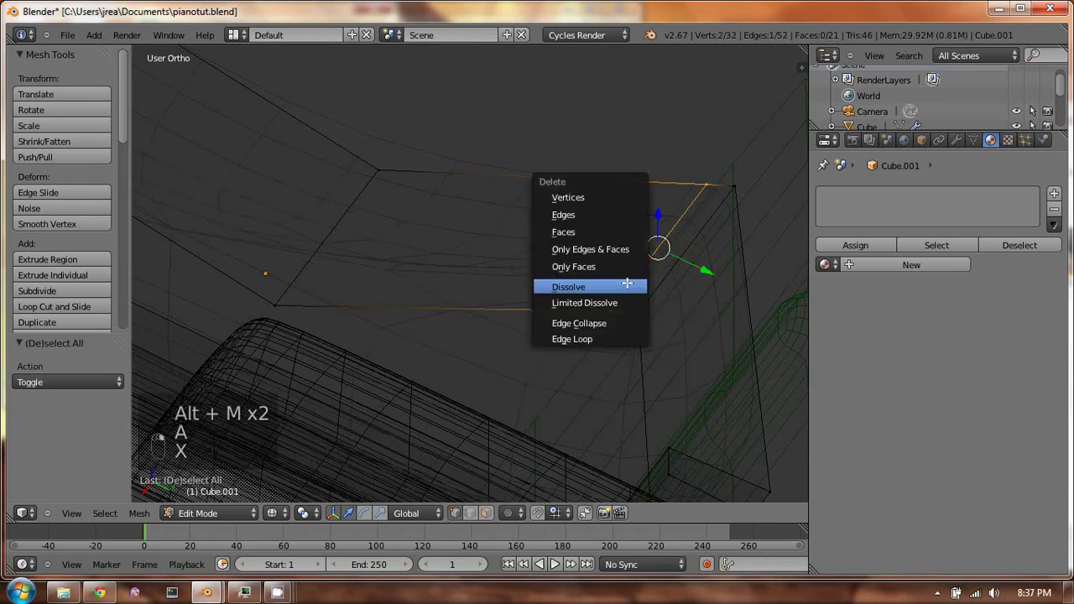
{"action": "left_click", "coordinate": [628, 338]}
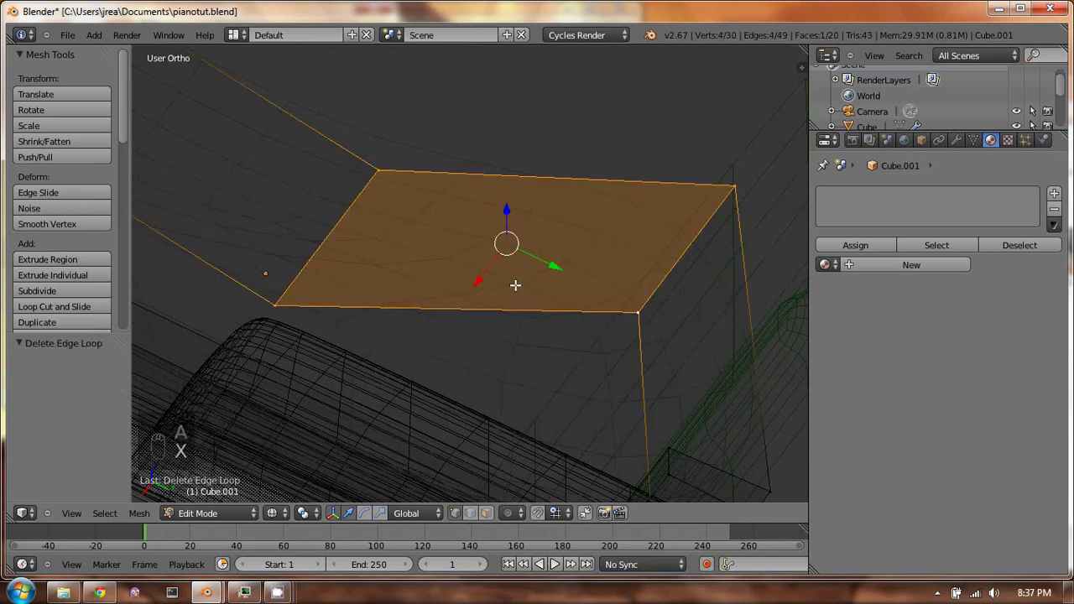
Leave mesh editing and show the repaired half block in solid shading
{"action": "mouse_move", "coordinate": [516, 286]}
{"action": "middle_mouse_down"}
{"action": "mouse_move", "coordinate": [545, 260]}
{"action": "mouse_move", "coordinate": [570, 210]}
{"action": "mouse_move", "coordinate": [604, 252]}
{"action": "mouse_move", "coordinate": [624, 245]}
{"action": "mouse_move", "coordinate": [683, 268]}
{"action": "mouse_move", "coordinate": [683, 286]}
{"action": "middle_mouse_up"}
{"action": "key", "text": "Tab"}
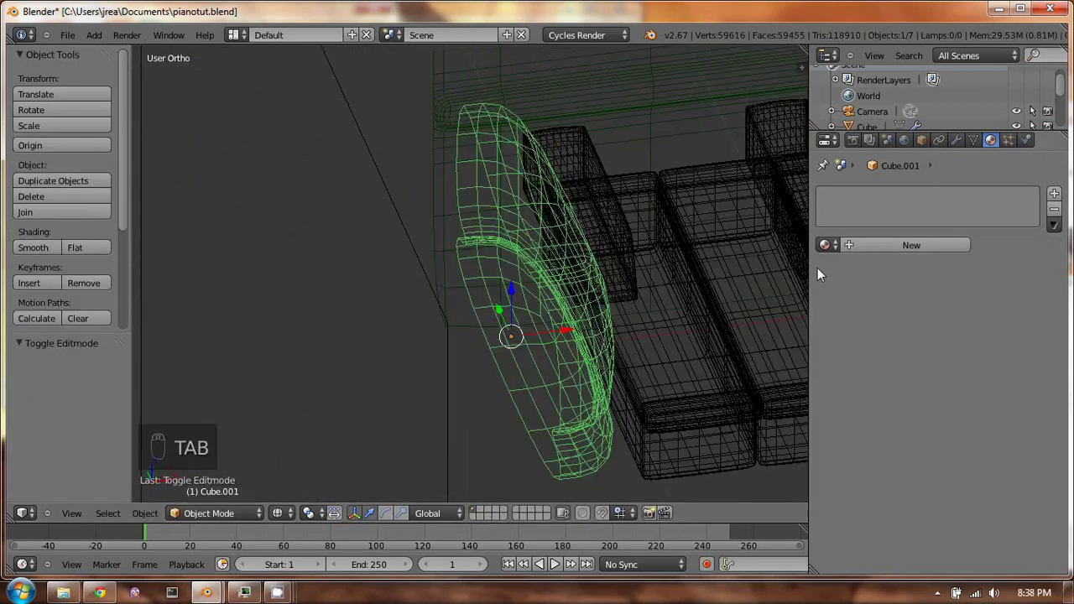
{"action": "key", "text": "z"}
{"action": "middle_click_drag", "start_coordinate": [699, 224], "coordinate": [512, 252]}
Add a Mirror modifier to the half end block and apply it
{"action": "left_click", "coordinate": [958, 139]}
{"action": "left_click", "coordinate": [896, 193]}
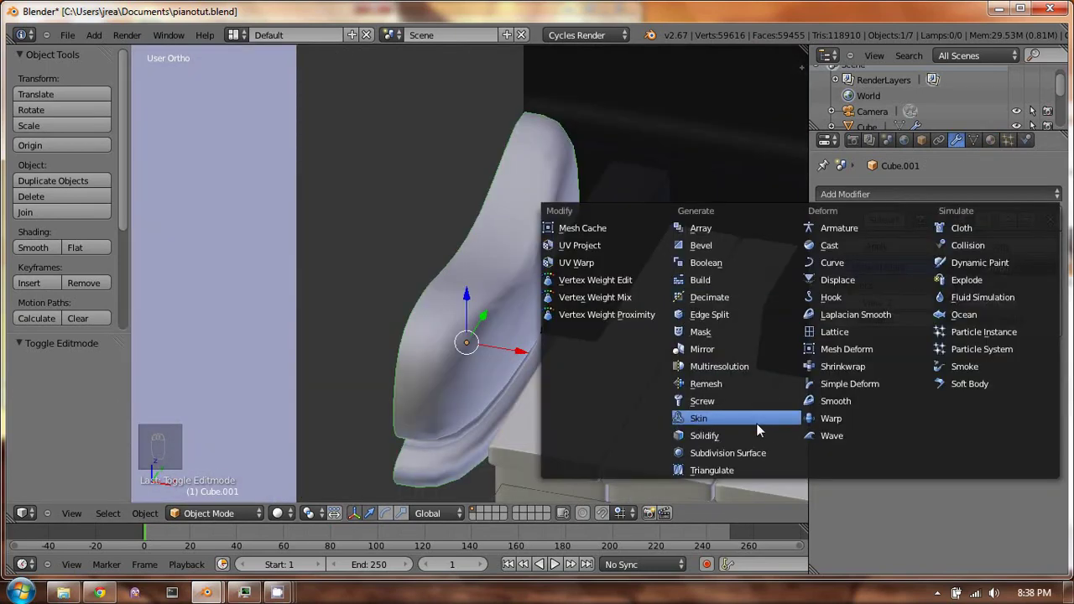
{"action": "left_click", "coordinate": [739, 350]}
{"action": "middle_click_drag", "start_coordinate": [697, 336], "coordinate": [495, 266]}
{"action": "left_click", "coordinate": [874, 382]}
Try to add an edge loop to the mirrored block's mesh and undo it
{"action": "key", "text": "Tab"}
{"action": "key", "text": "ctrl+r"}
{"action": "left_click", "coordinate": [420, 231]}
{"action": "right_click", "coordinate": [420, 228]}
{"action": "key", "text": "ctrl+z"}
{"action": "key", "text": "Tab"}
{"action": "key", "text": "Tab"}
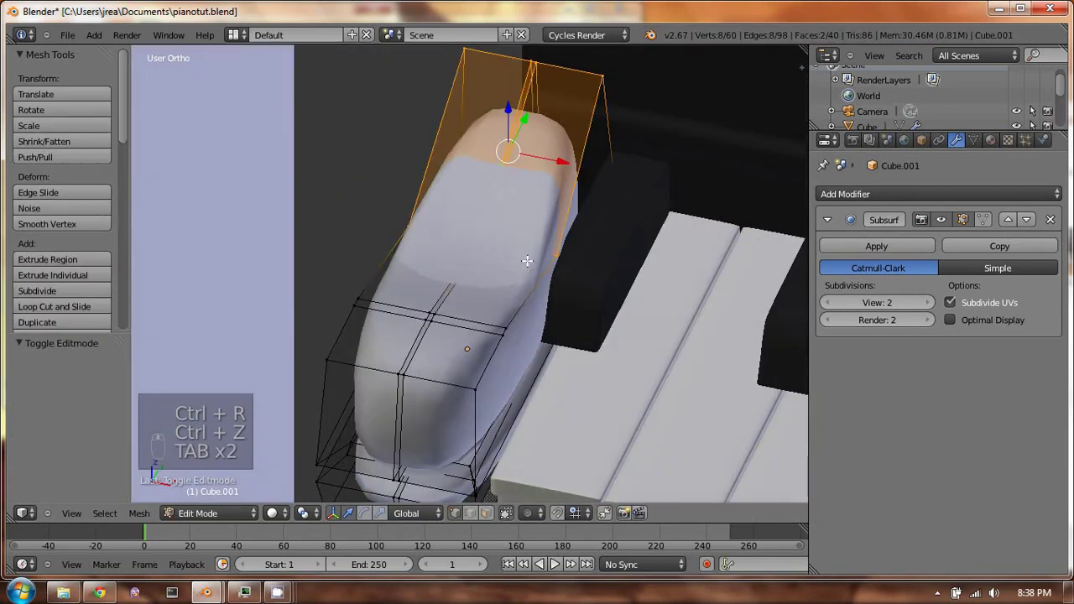
Undo the applied mirroring back to the unmirrored half block
{"action": "key", "text": "Tab"}
{"action": "key", "text": "ctrl+z"}
{"action": "key", "text": "ctrl+z"}
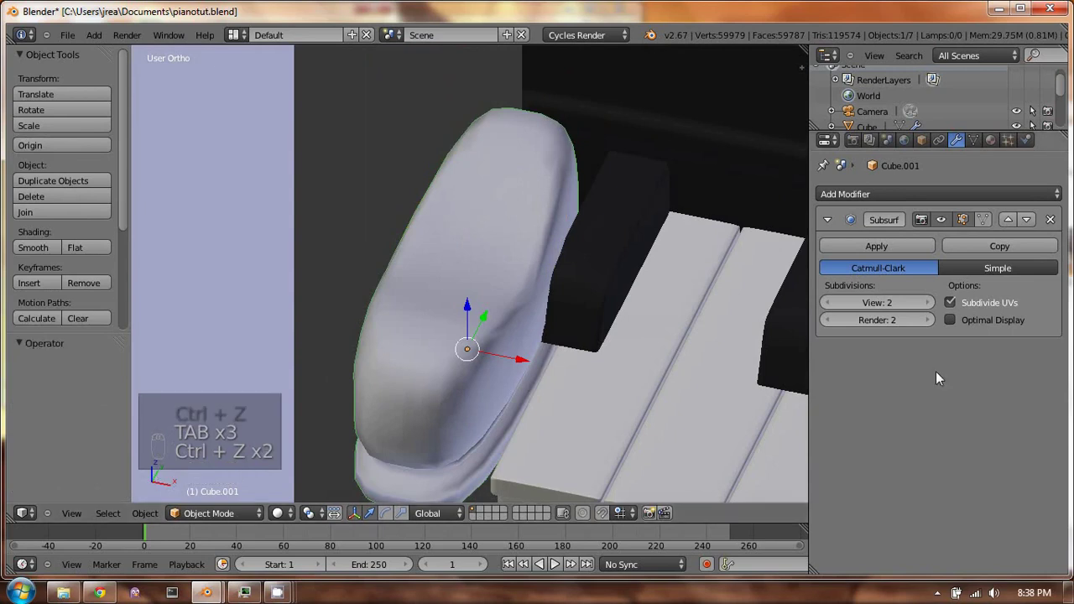
{"action": "key", "text": "ctrl+z"}
{"action": "key", "text": "ctrl+z"}
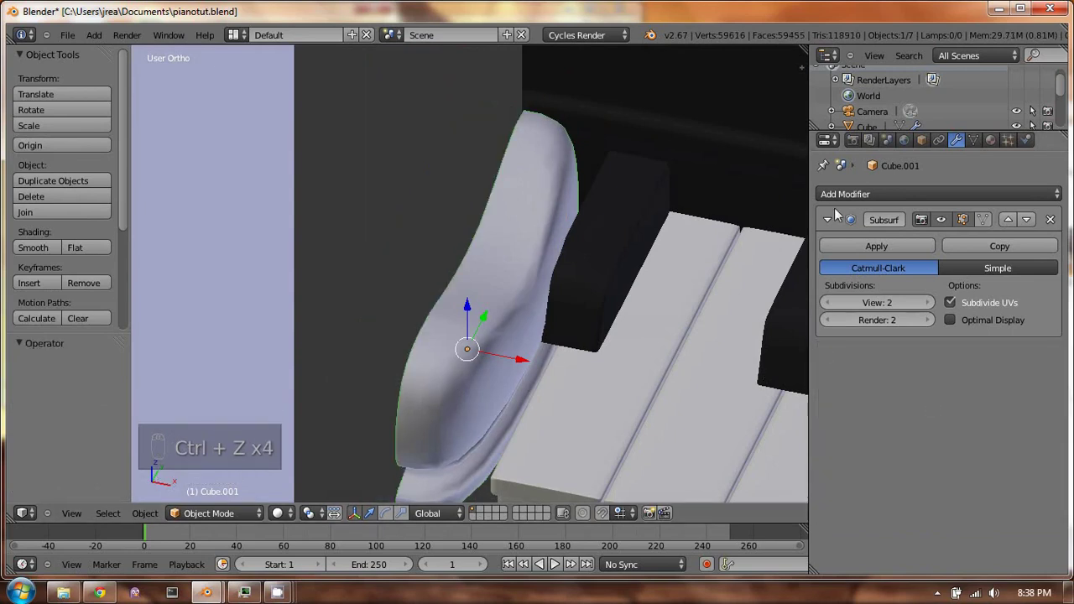
Add a Mirror modifier on the X axis to the half block with Clipping enabled
{"action": "left_click", "coordinate": [864, 193]}
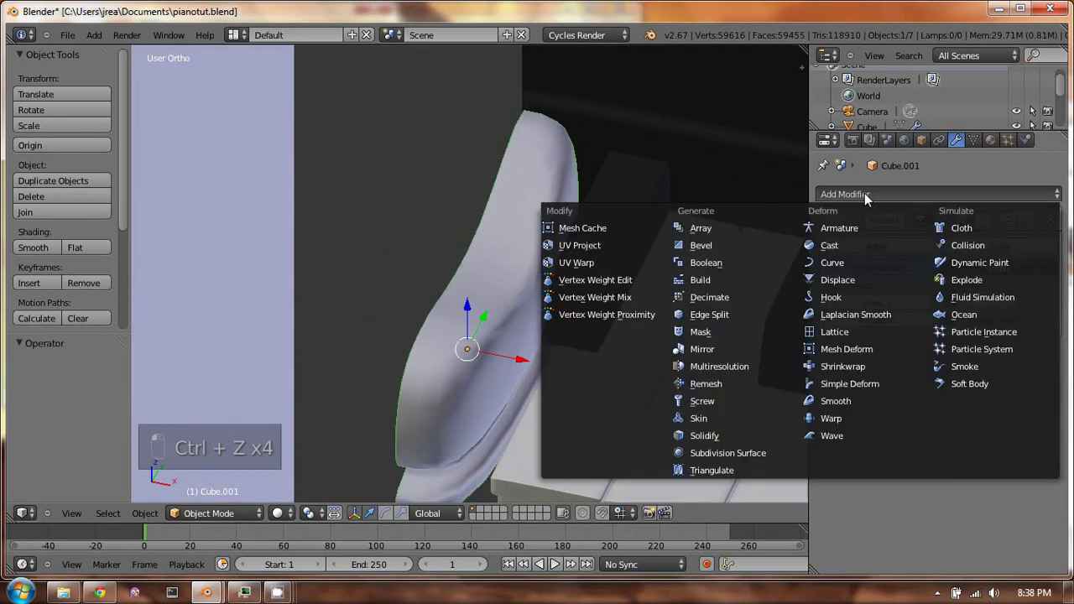
{"action": "left_click", "coordinate": [742, 349]}
{"action": "left_click", "coordinate": [890, 438]}
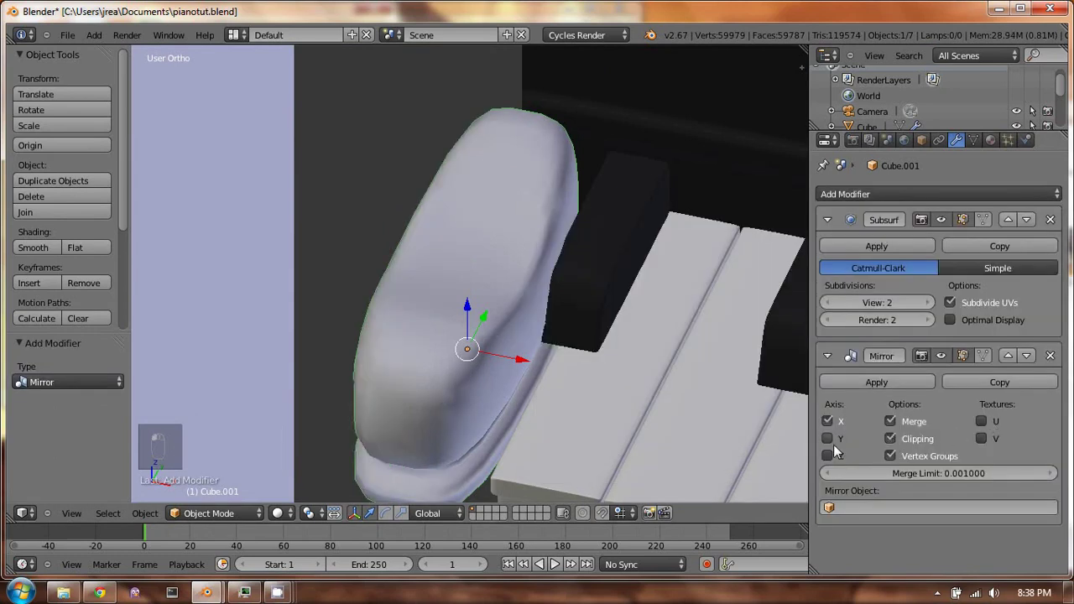
Move the half block's mesh slightly toward the keys in mesh editing, then return to Object Mode
{"action": "key", "text": "Tab"}
{"action": "key", "text": "a"}
{"action": "key", "text": "a"}
{"action": "key", "text": "a"}
{"action": "key", "text": "a"}
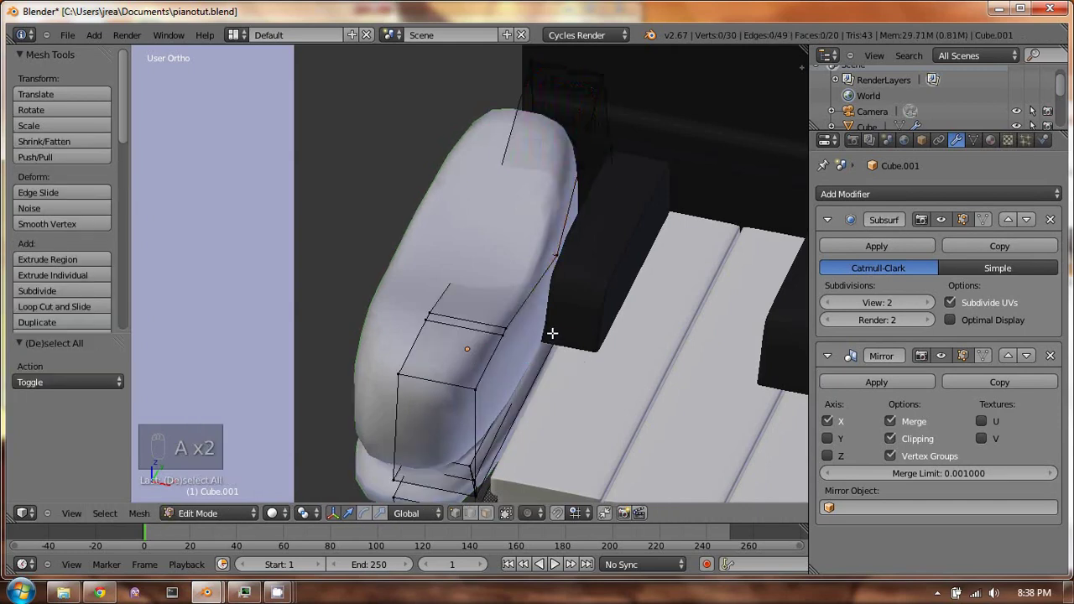
{"action": "left_click_drag", "start_coordinate": [546, 346], "coordinate": [559, 351]}
{"action": "key", "text": "Tab"}
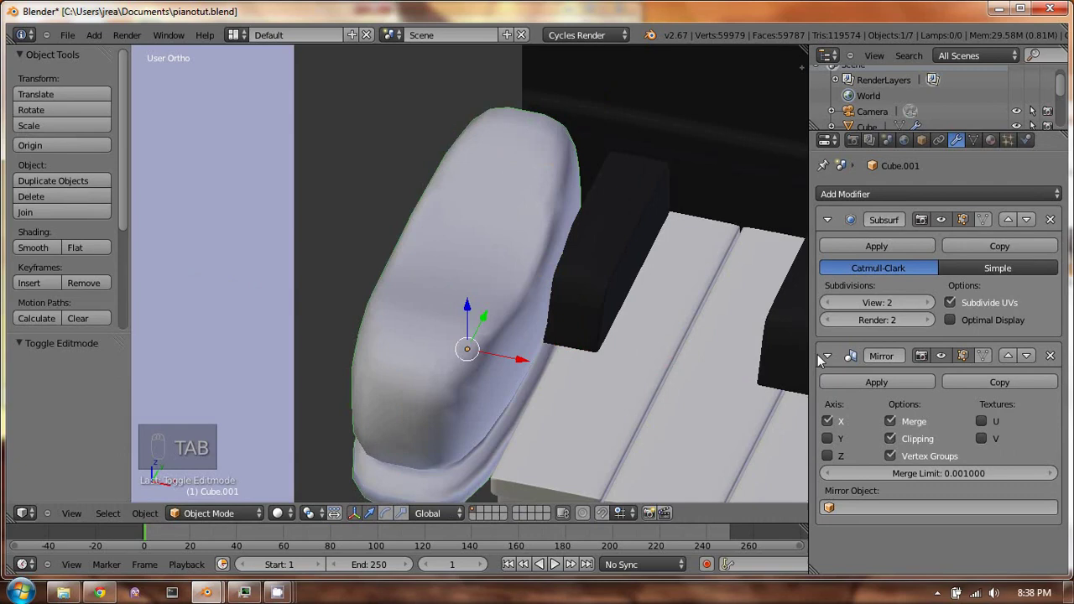
Apply the Mirror modifier and run Remove Doubles on all vertices of the block
{"action": "left_click", "coordinate": [888, 379]}
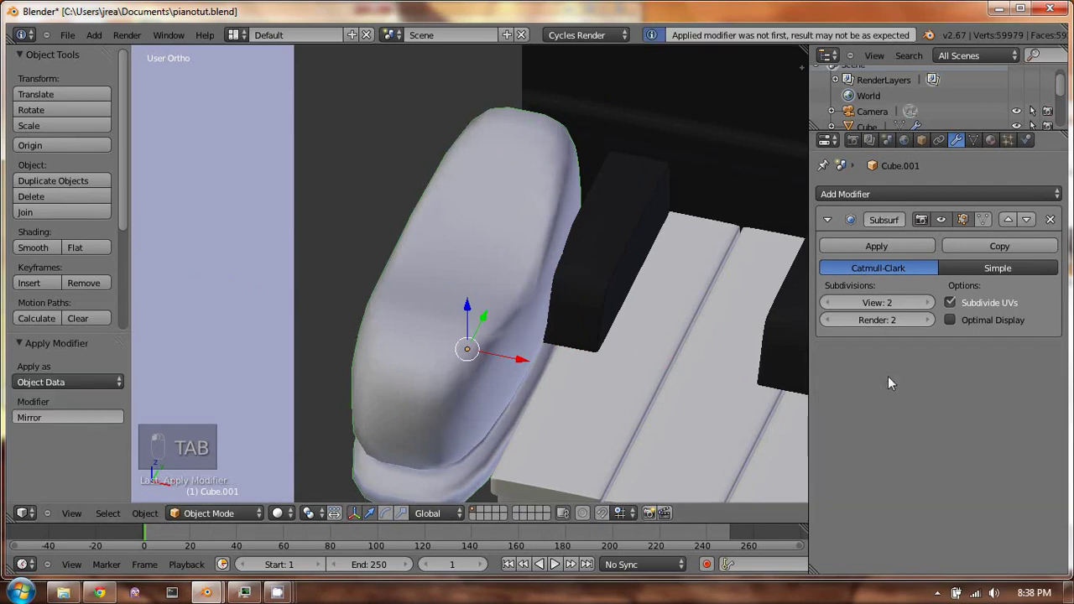
{"action": "key", "text": "Tab"}
{"action": "key", "text": "a"}
{"action": "key", "text": "a"}
{"action": "key", "text": "a"}
{"action": "key", "text": "a"}
{"action": "key", "text": "a"}
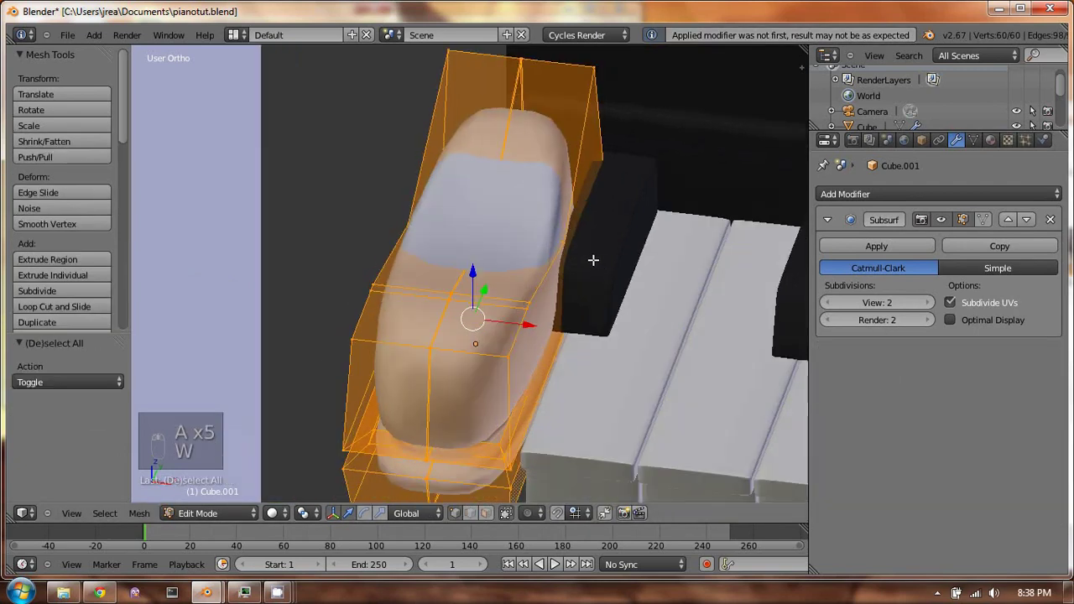
{"action": "key", "text": "w"}
{"action": "left_click", "coordinate": [542, 270]}
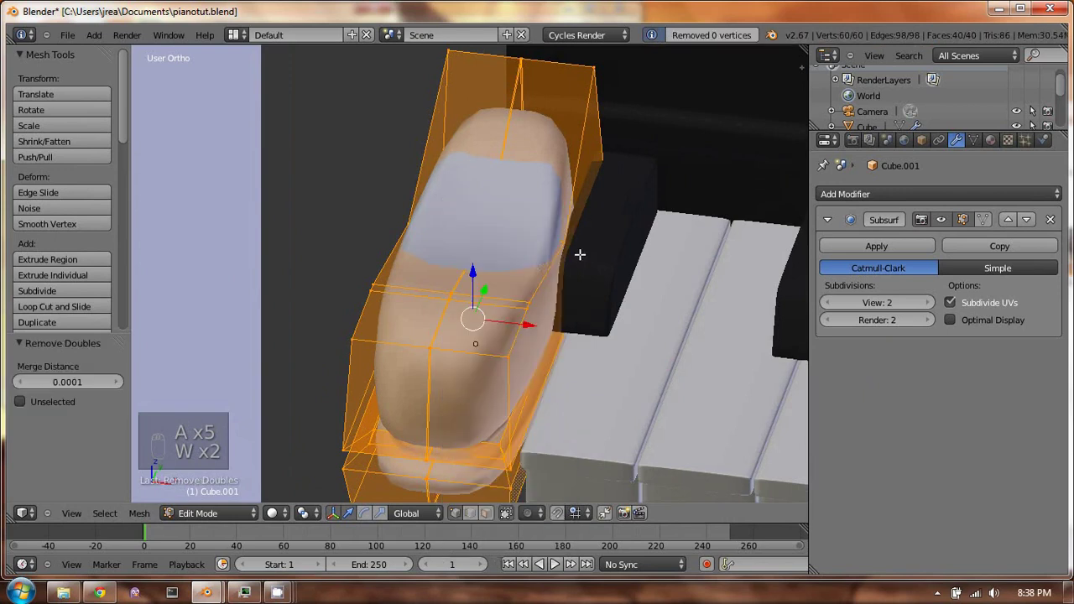
Try to add a lengthwise edge loop along the key-side half of the block and undo it
{"action": "key", "text": "Tab"}
{"action": "key", "text": "Tab"}
{"action": "middle_click_drag", "start_coordinate": [438, 276], "coordinate": [393, 322]}
{"action": "key", "text": "ctrl+r"}
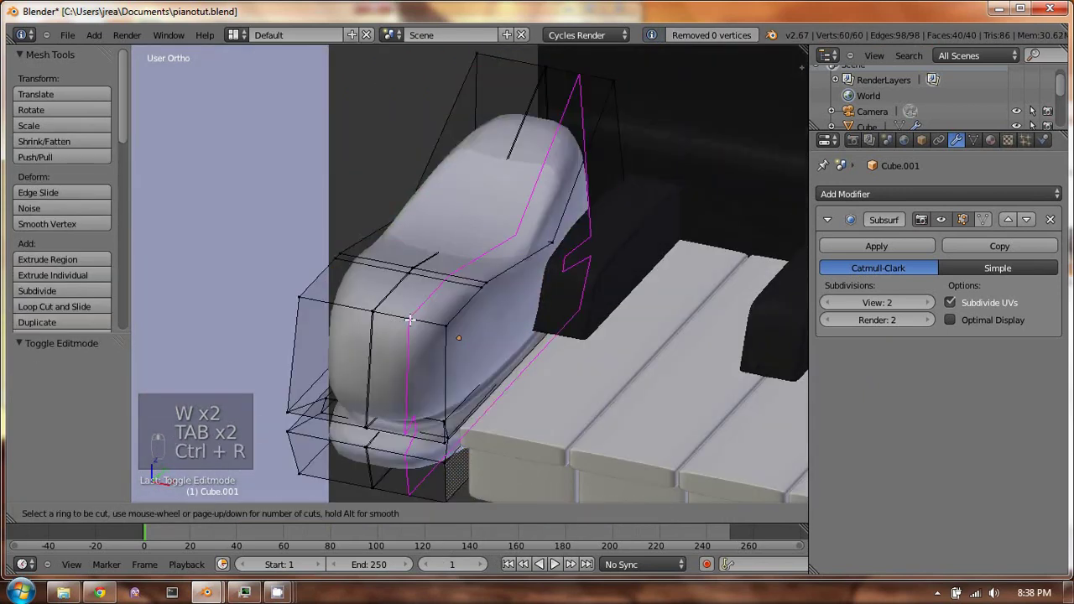
{"action": "right_click", "coordinate": [534, 260]}
{"action": "mouse_move", "coordinate": [534, 260]}
{"action": "middle_mouse_down"}
{"action": "mouse_move", "coordinate": [434, 240]}
{"action": "mouse_move", "coordinate": [447, 253]}
{"action": "mouse_move", "coordinate": [556, 271]}
{"action": "mouse_move", "coordinate": [527, 247]}
{"action": "middle_mouse_up"}
{"action": "key", "text": "Tab"}
{"action": "scroll", "coordinate": [528, 253], "scroll_direction": "up", "scroll_amount": 4}
{"action": "key", "text": "ctrl+z"}
Select the two adjacent lengthwise edge loops along the end block's middle and bridge them
{"action": "key", "text": "Tab"}
{"action": "key", "text": "a"}
{"action": "key", "text": "a"}
{"action": "right_click", "coordinate": [542, 253], "text": "alt"}
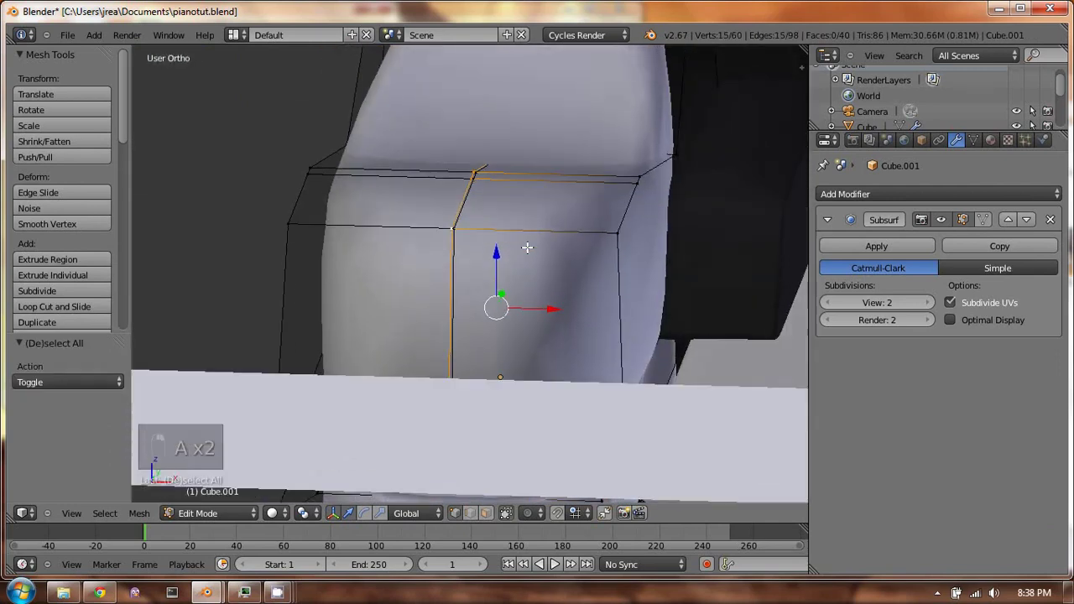
{"action": "right_click", "coordinate": [466, 207], "text": "alt+shift"}
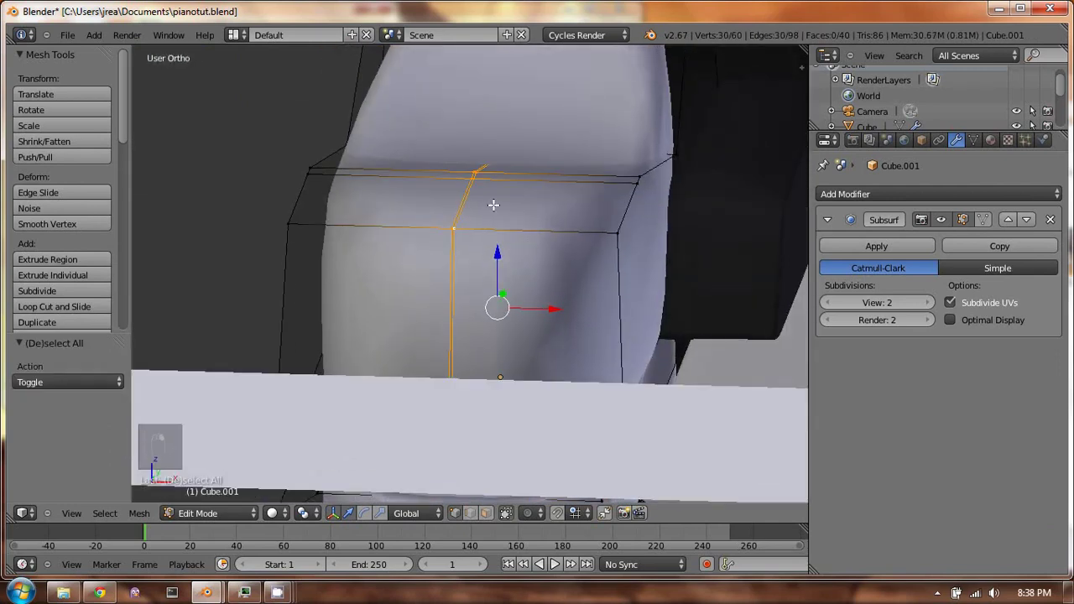
{"action": "key", "text": "ctrl+e"}
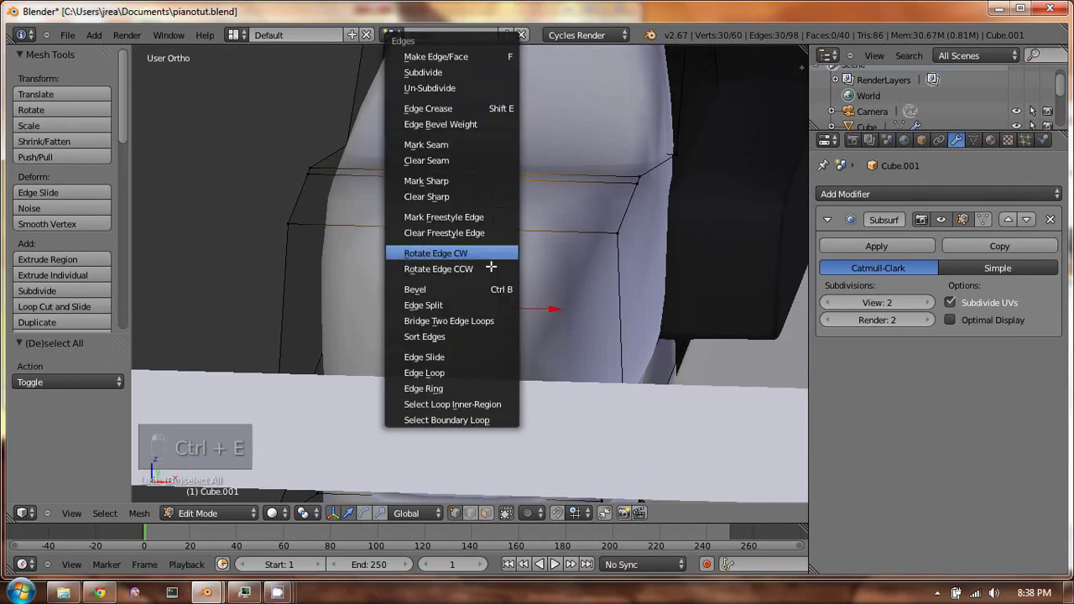
{"action": "left_click", "coordinate": [500, 321]}
{"action": "key", "text": "a"}
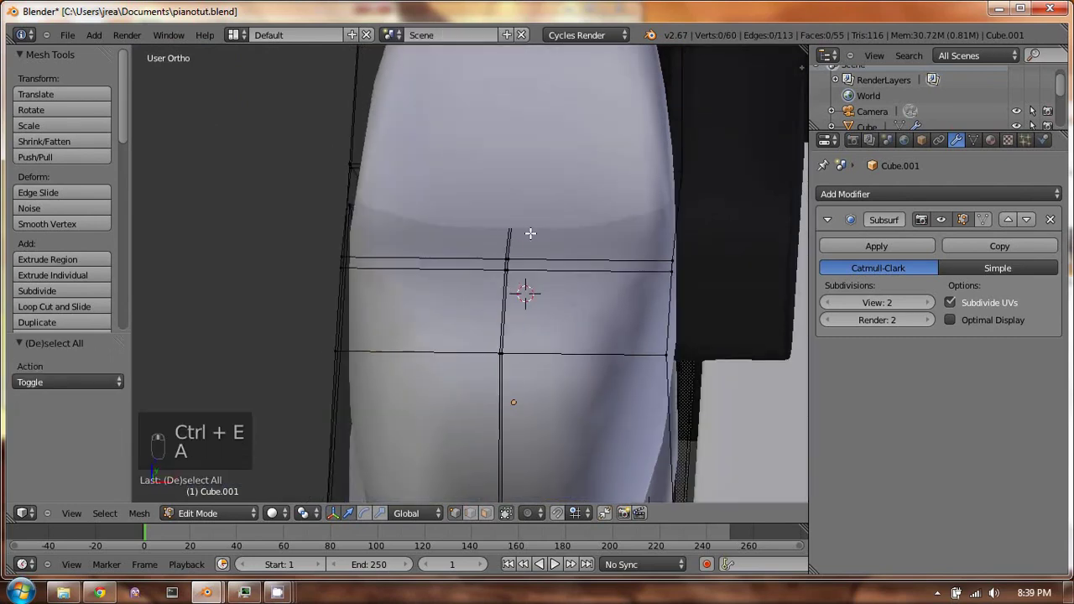
Try adding two edge loops on the end block's sloped upper part, then undo both cuts
{"action": "key", "text": "ctrl+r"}
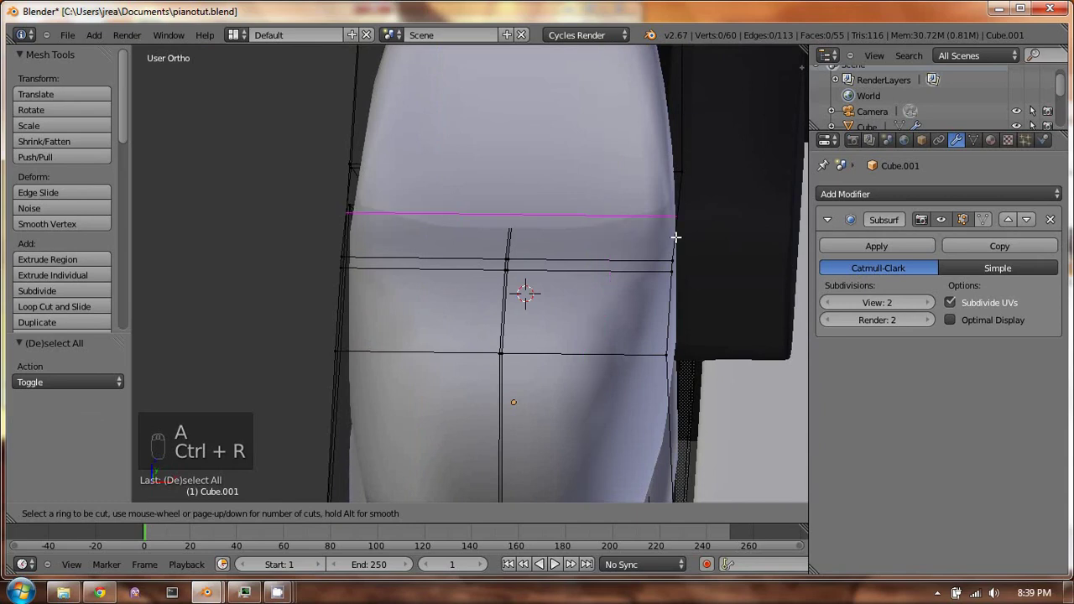
{"action": "left_click", "coordinate": [648, 239]}
{"action": "left_click", "coordinate": [686, 201]}
{"action": "middle_click_drag", "start_coordinate": [745, 173], "coordinate": [643, 196]}
{"action": "key", "text": "ctrl+r"}
{"action": "left_click", "coordinate": [630, 145]}
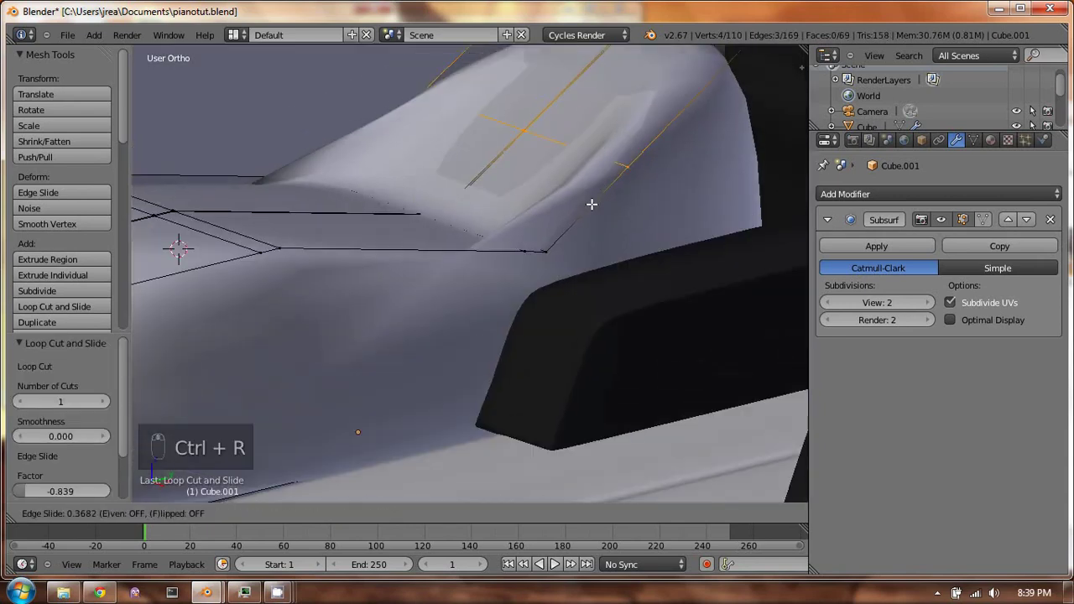
{"action": "left_click", "coordinate": [588, 202]}
{"action": "key", "text": "ctrl+z"}
{"action": "key", "text": "ctrl+z"}
{"action": "key", "text": "ctrl+z"}
{"action": "key", "text": "ctrl+z"}
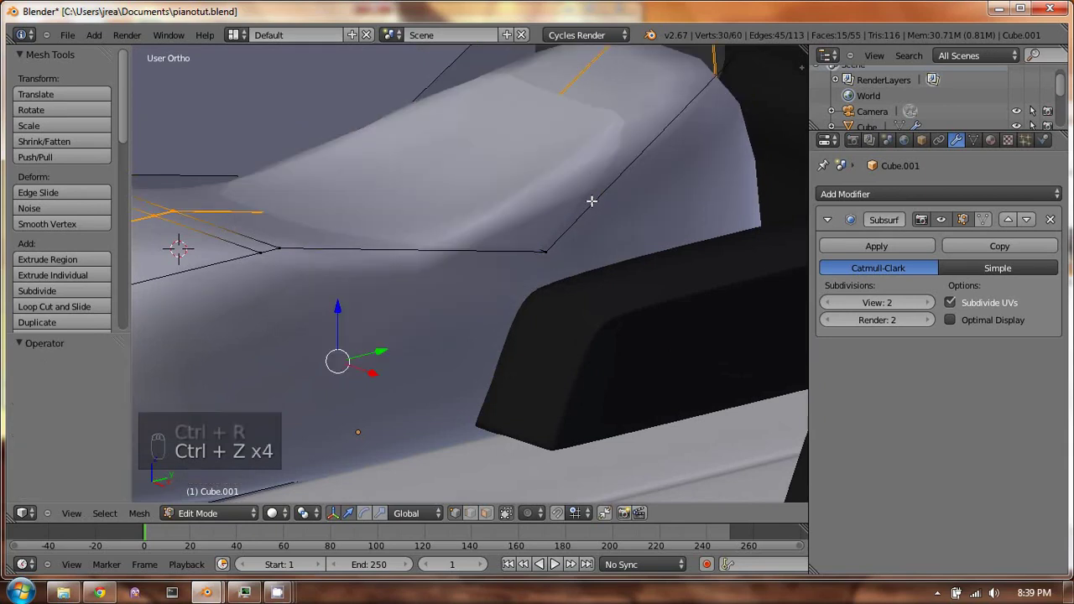
Return to Object Mode and delete the old end block
{"action": "middle_click_drag", "start_coordinate": [530, 189], "coordinate": [537, 262]}
{"action": "scroll", "coordinate": [622, 215], "scroll_direction": "down", "scroll_amount": 3}
{"action": "key", "text": "Tab"}
{"action": "key", "text": "x"}
{"action": "left_click", "coordinate": [550, 249]}
Add a mesh plane at the 3D cursor beside the keys and rotate it 90° about the Y axis
{"action": "key", "text": "shift+a"}
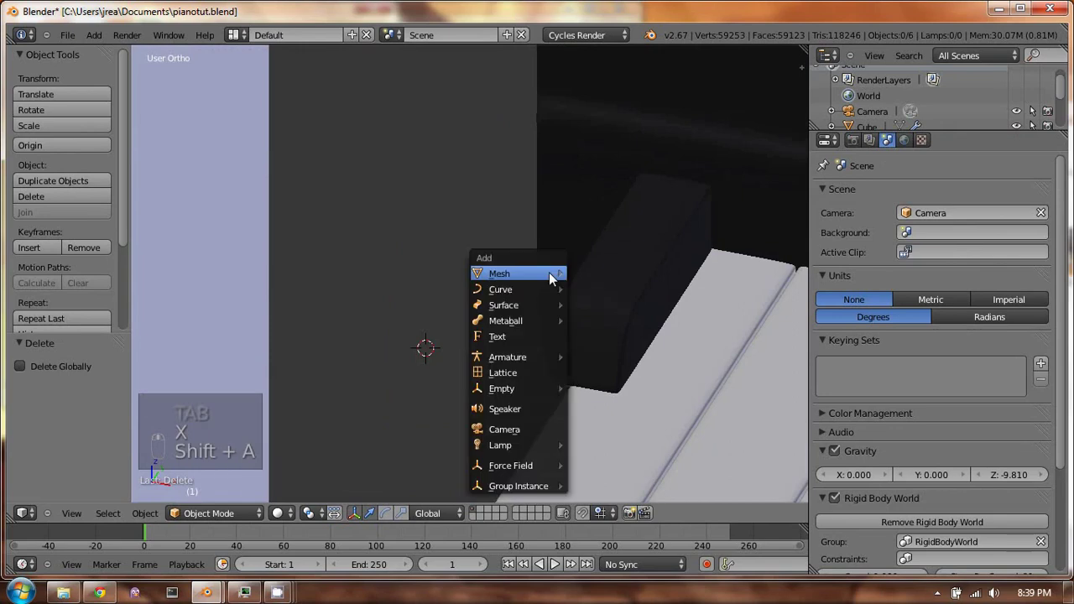
{"action": "mouse_move", "coordinate": [554, 274]}
{"action": "left_click", "coordinate": [597, 274]}
{"action": "scroll", "coordinate": [569, 262], "scroll_direction": "up", "scroll_amount": 3}
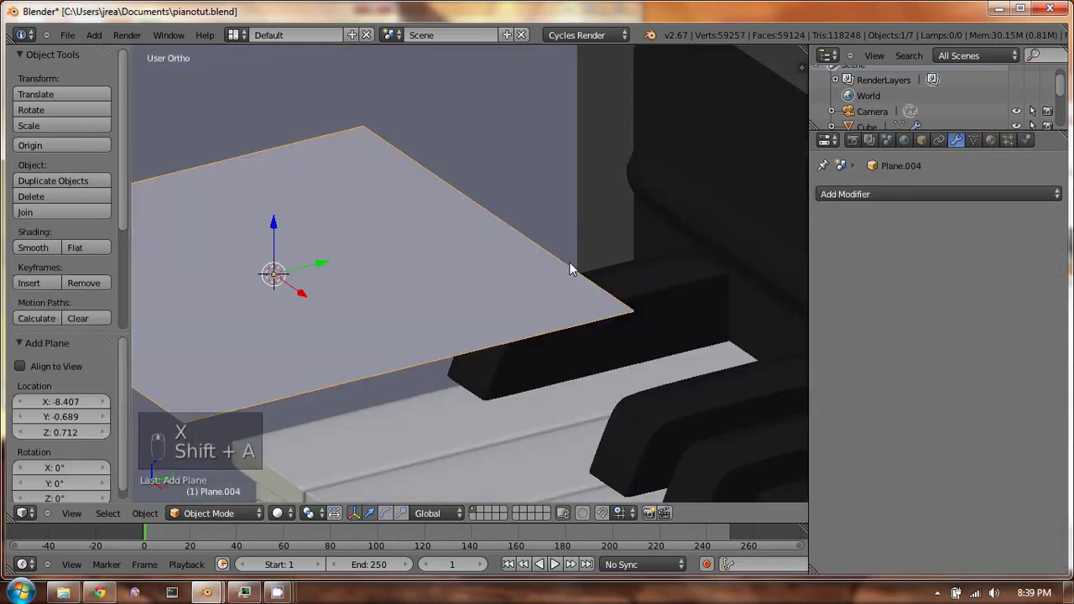
{"action": "type", "text": "rr90"}
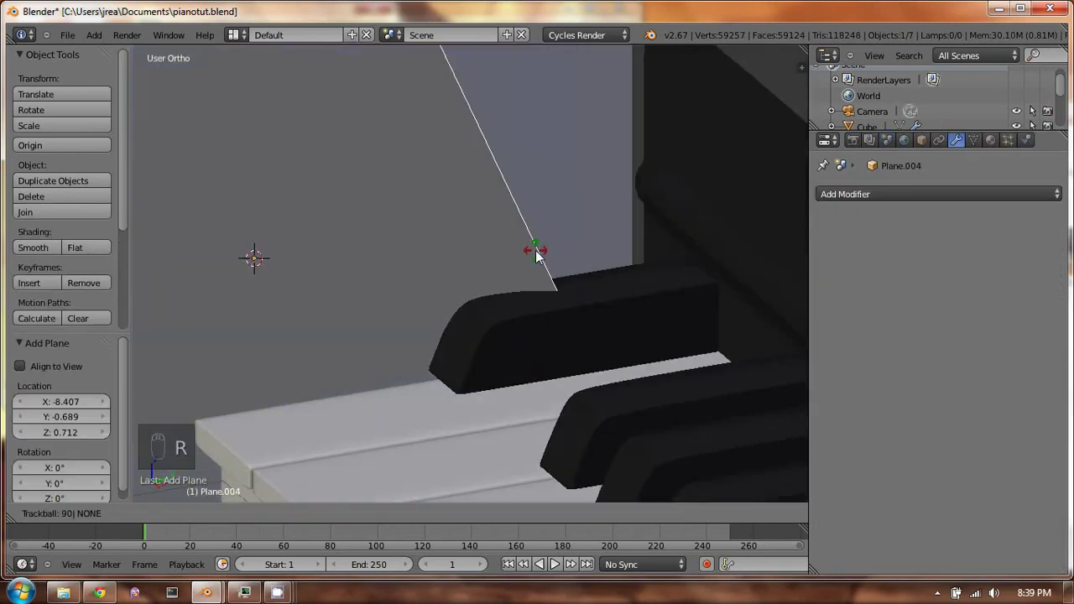
{"action": "key", "text": "Escape"}
{"action": "type", "text": "r"}
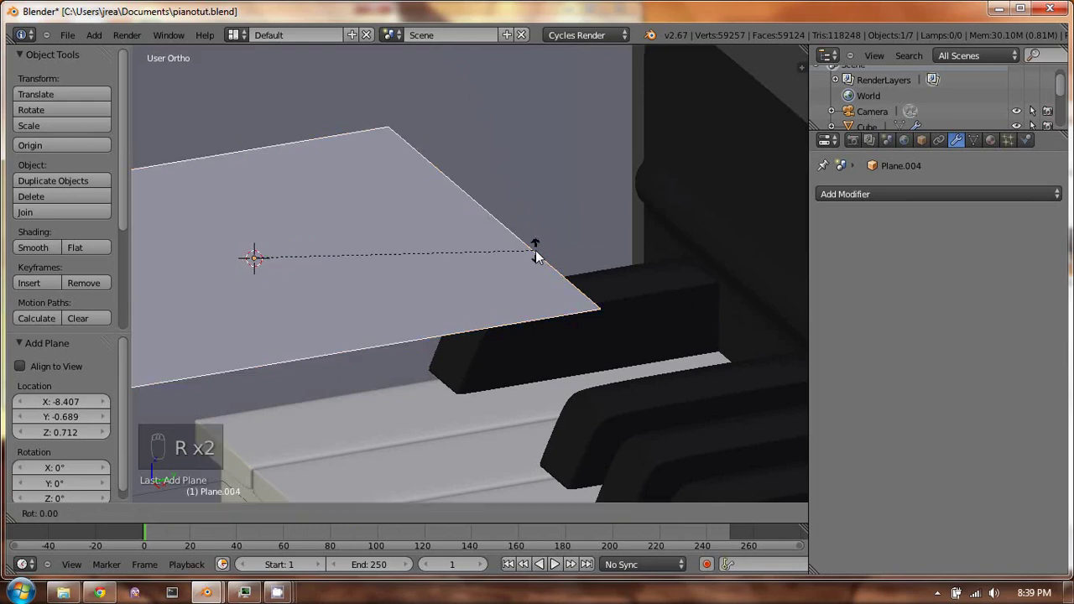
{"action": "type", "text": "y90"}
{"action": "key", "text": "Return"}
{"action": "middle_click_drag", "start_coordinate": [544, 183], "coordinate": [388, 163]}
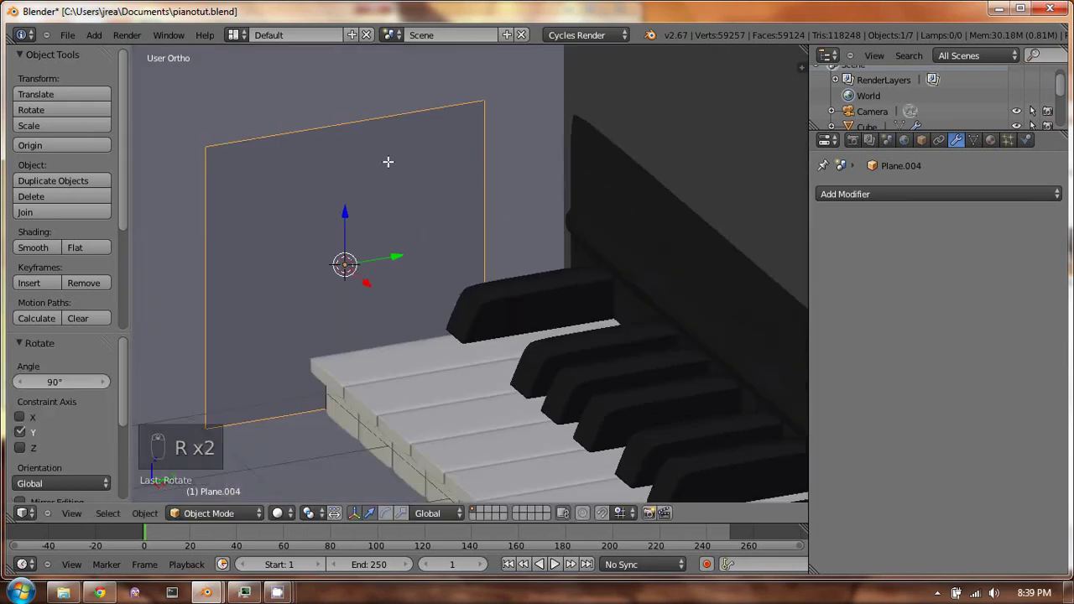
Enter mesh editing and cut four evenly spaced vertical edge loops across the upright plane
{"action": "key", "text": "Tab"}
{"action": "key", "text": "ctrl+r"}
{"action": "scroll", "coordinate": [307, 117], "scroll_direction": "up", "scroll_amount": 2}
{"action": "scroll", "coordinate": [309, 121], "scroll_direction": "up", "scroll_amount": 1}
{"action": "left_click", "coordinate": [311, 134]}
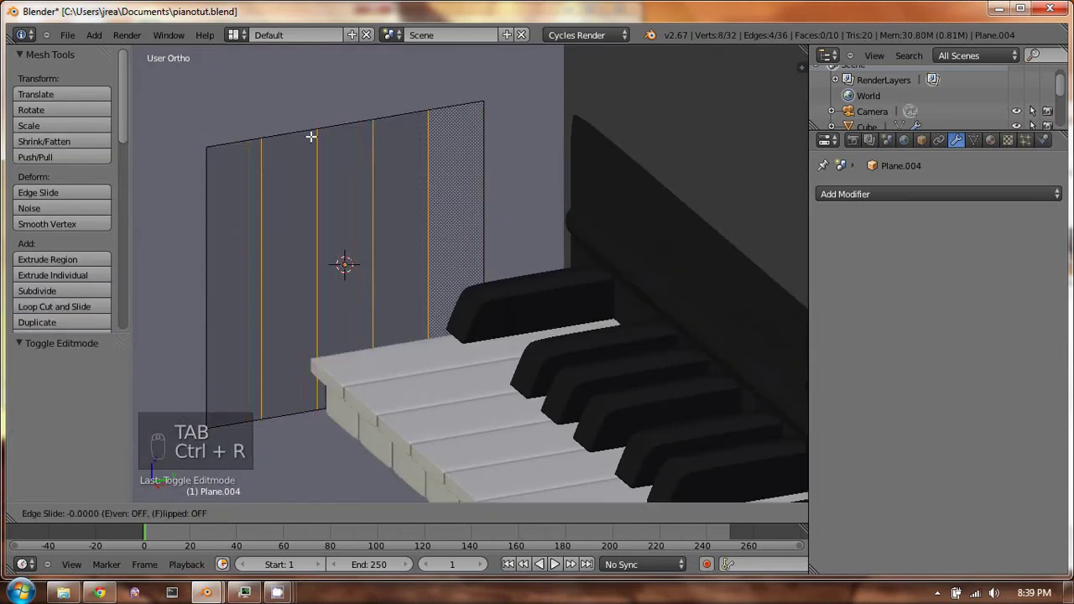
{"action": "left_click", "coordinate": [350, 259]}
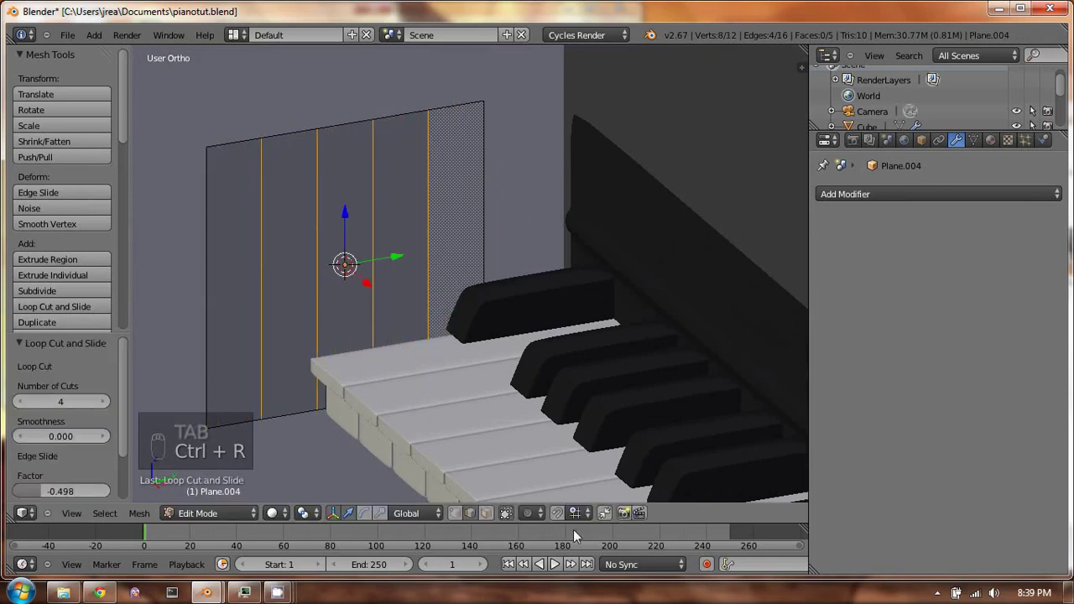
In vertex selection mode, lower the second, fourth and fifth top vertices of the plane along Z
{"action": "left_click", "coordinate": [457, 514]}
{"action": "right_click_drag", "start_coordinate": [255, 135], "coordinate": [261, 235]}
{"action": "key", "text": "z"}
{"action": "key", "text": "z"}
{"action": "right_click_drag", "start_coordinate": [373, 115], "coordinate": [420, 141]}
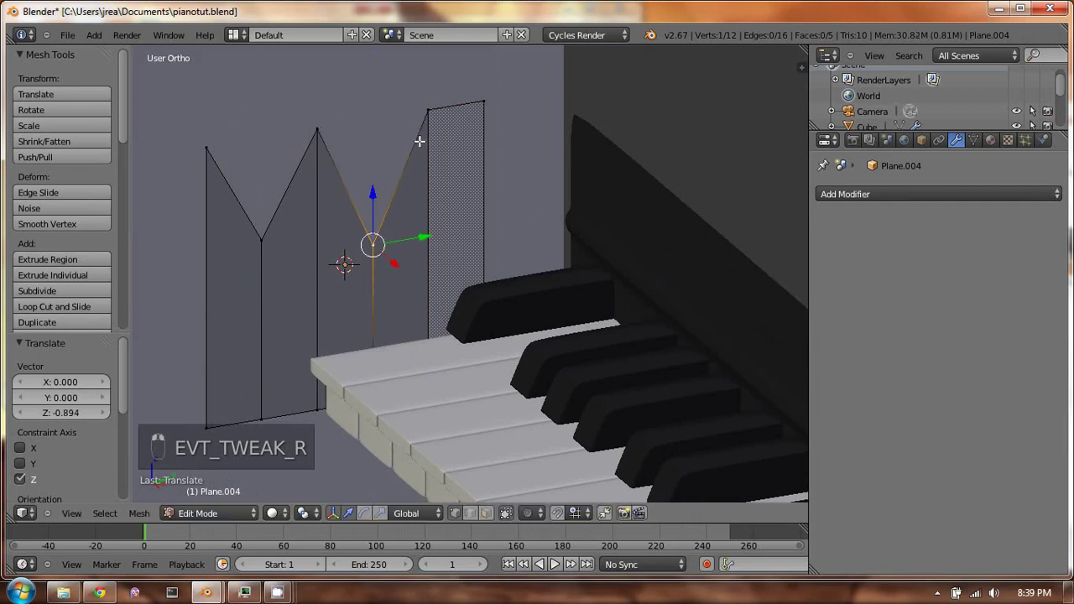
{"action": "right_click", "coordinate": [428, 110]}
{"action": "right_click_drag", "start_coordinate": [433, 72], "coordinate": [433, 165]}
{"action": "key", "text": "z"}
Raise the plane's fourth top vertex nearly level with the third and lower the outermost front top vertex about 0.598 along Z
{"action": "right_click", "coordinate": [372, 244]}
{"action": "right_click_drag", "start_coordinate": [373, 243], "coordinate": [377, 102]}
{"action": "key", "text": "z"}
{"action": "left_click", "coordinate": [377, 102]}
{"action": "right_click_drag", "start_coordinate": [206, 148], "coordinate": [207, 201]}
{"action": "key", "text": "z"}
{"action": "left_click", "coordinate": [206, 179]}
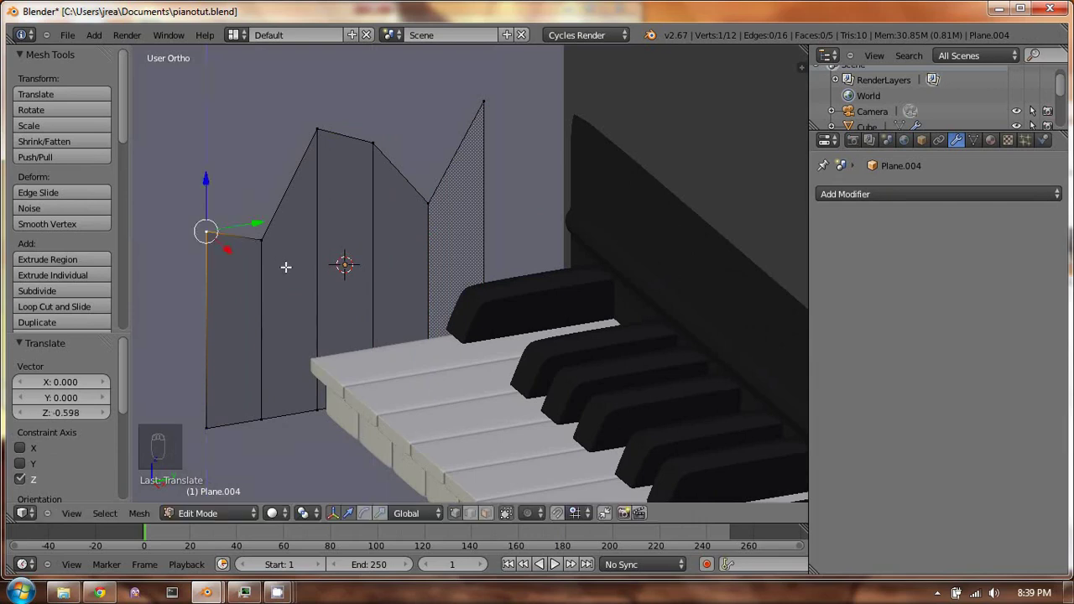
Extrude the whole profile sideways toward the keys and add a level 2 Subdivision Surface modifier
{"action": "middle_click_drag", "start_coordinate": [285, 266], "coordinate": [377, 280]}
{"action": "key", "text": "a"}
{"action": "key", "text": "a"}
{"action": "key", "text": "a"}
{"action": "key", "text": "e"}
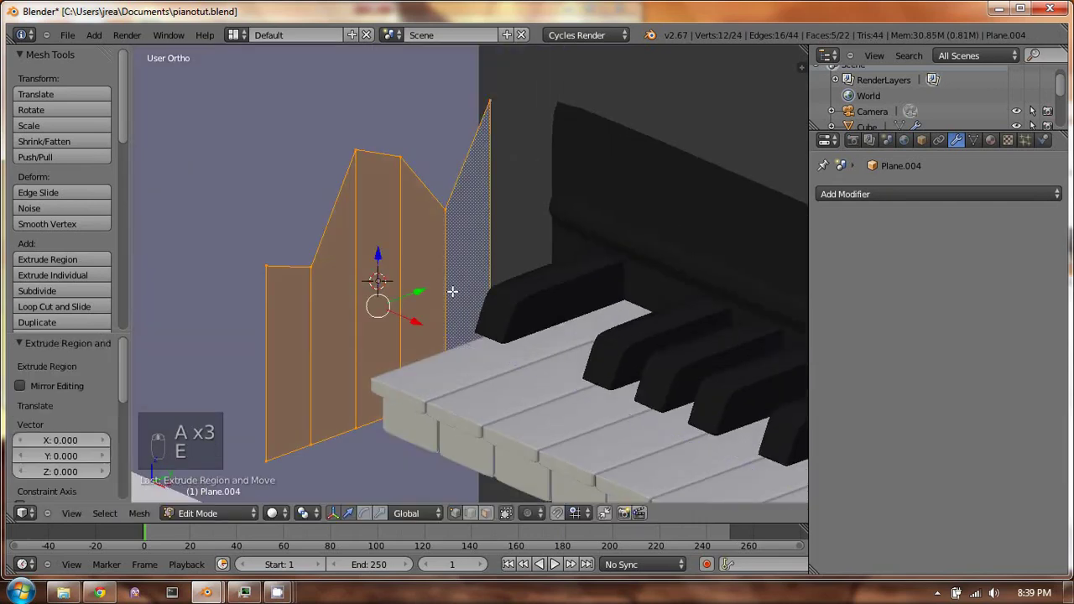
{"action": "left_click", "coordinate": [495, 344]}
{"action": "key", "text": "ctrl+2"}
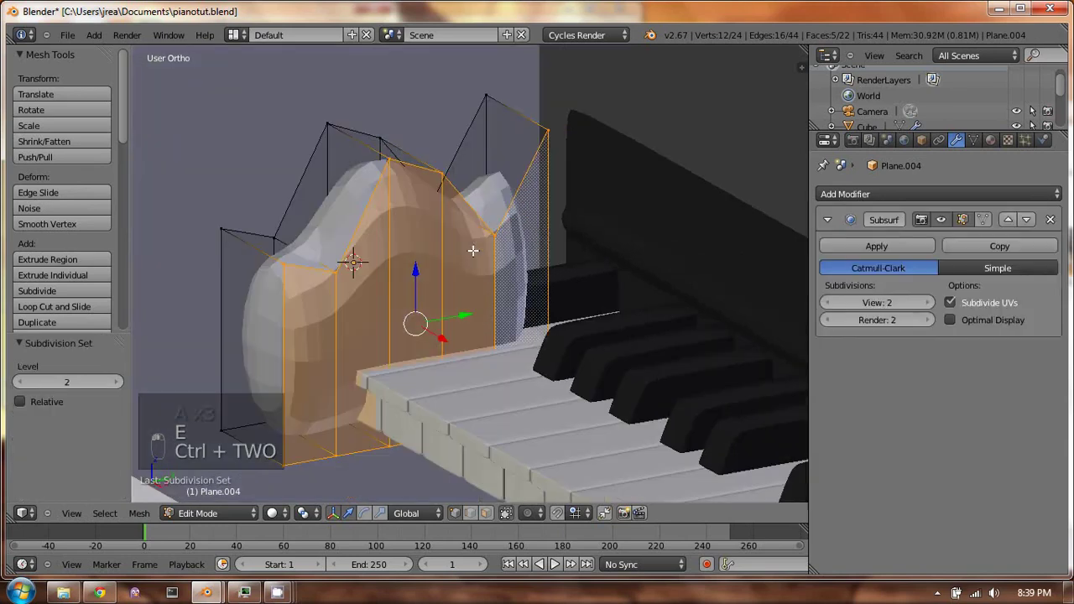
{"action": "middle_click_drag", "start_coordinate": [475, 246], "coordinate": [470, 216]}
{"action": "key", "text": "s"}
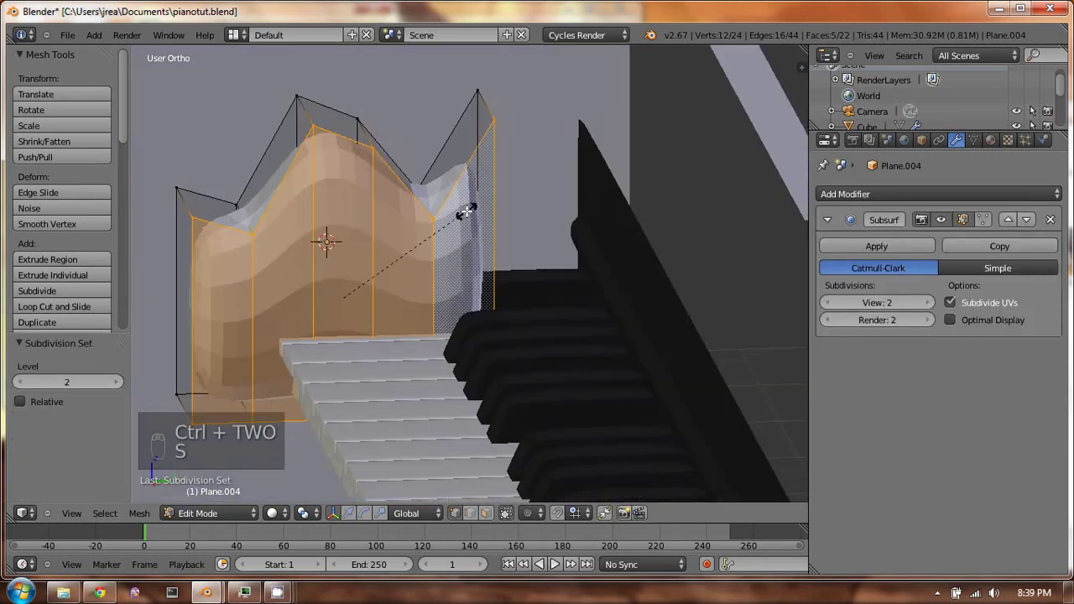
{"action": "key", "text": "y"}
{"action": "right_click", "coordinate": [575, 213]}
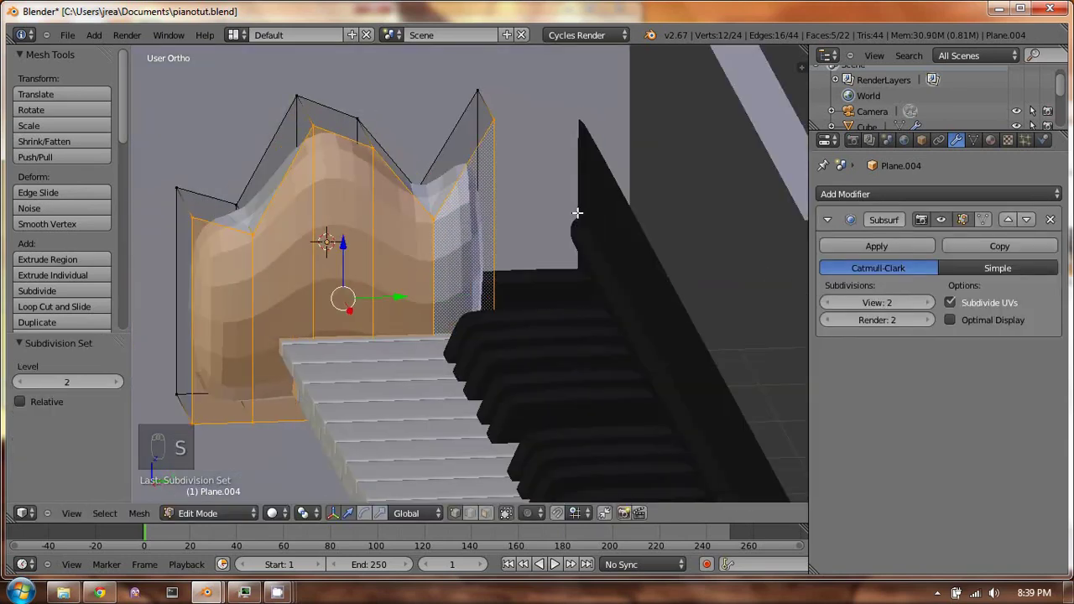
Select all linked geometry, lengthen the block along Y and rotate it 180° about the Z axis
{"action": "key", "text": "ctrl+l"}
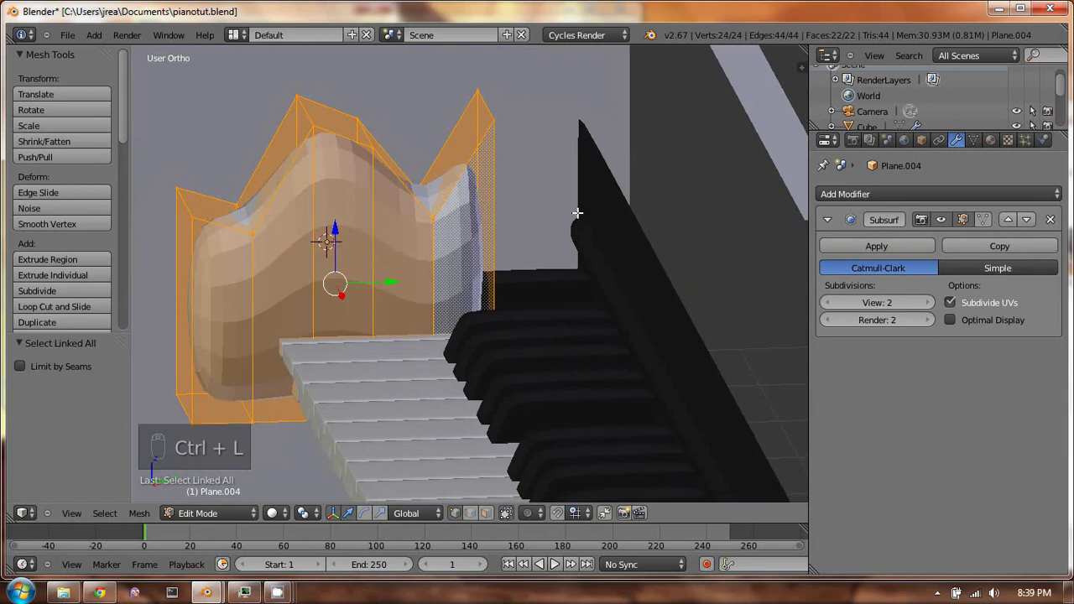
{"action": "key", "text": "s"}
{"action": "key", "text": "y"}
{"action": "left_click", "coordinate": [762, 199]}
{"action": "type", "text": "rz180"}
{"action": "left_click", "coordinate": [737, 202]}
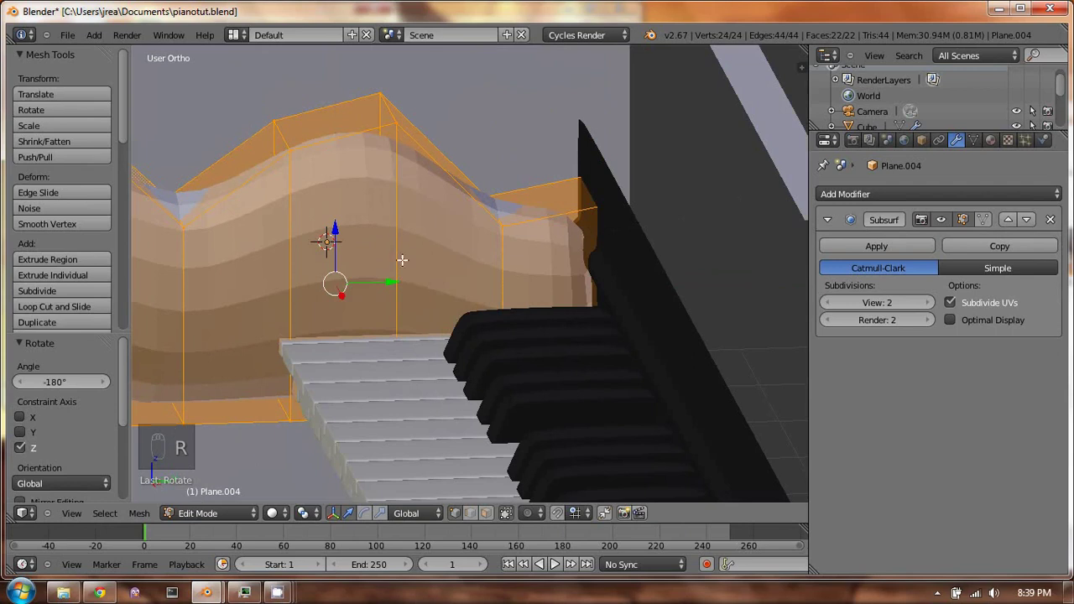
Move the block about 0.491 along Y toward the piano's back and scale it down beside the keys, adjusting its height along Z
{"action": "key", "text": "g"}
{"action": "key", "text": "y"}
{"action": "left_click", "coordinate": [467, 280]}
{"action": "key", "text": "s"}
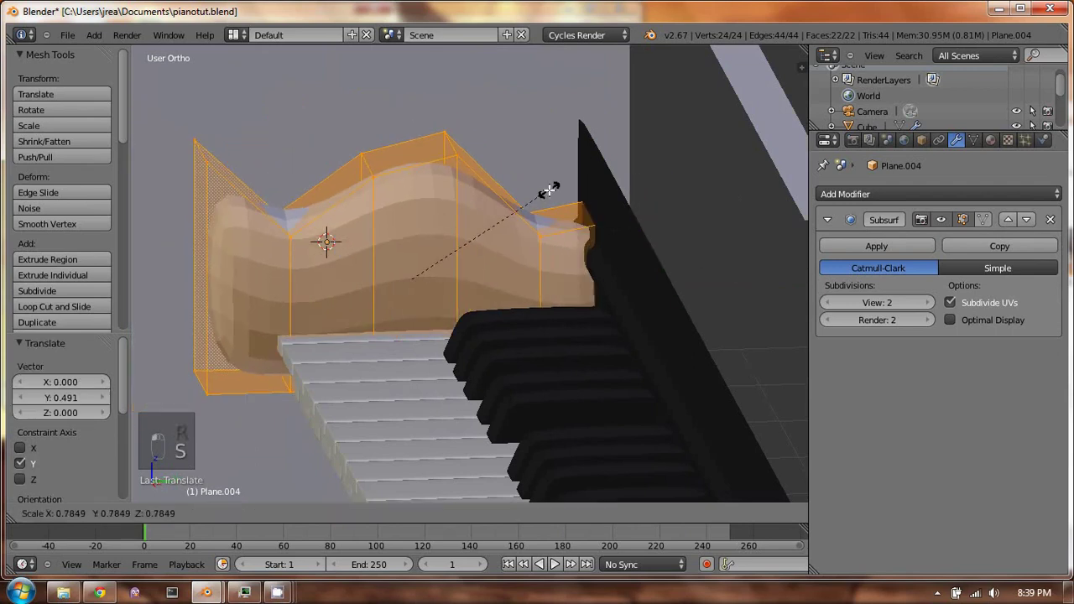
{"action": "key", "text": "s"}
{"action": "key", "text": "z"}
{"action": "left_click", "coordinate": [541, 208]}
Try cutting a horizontal edge loop slid fully to the block's upper edge, then undo it
{"action": "middle_click_drag", "start_coordinate": [541, 208], "coordinate": [422, 277]}
{"action": "key", "text": "a"}
{"action": "key", "text": "ctrl+r"}
{"action": "left_click", "coordinate": [284, 300]}
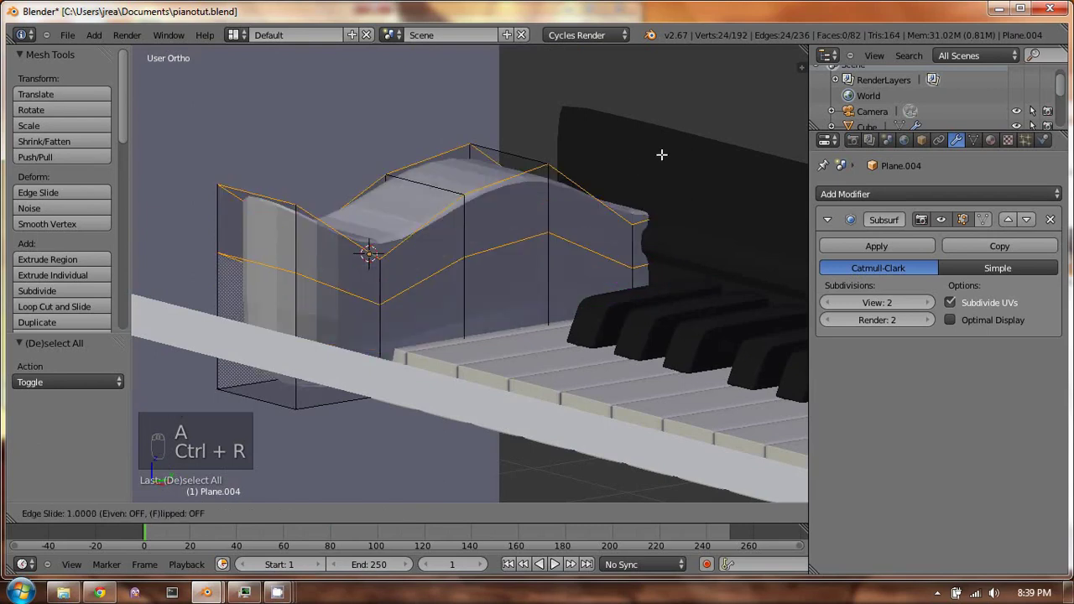
{"action": "left_click", "coordinate": [640, 223]}
{"action": "key", "text": "ctrl+z"}
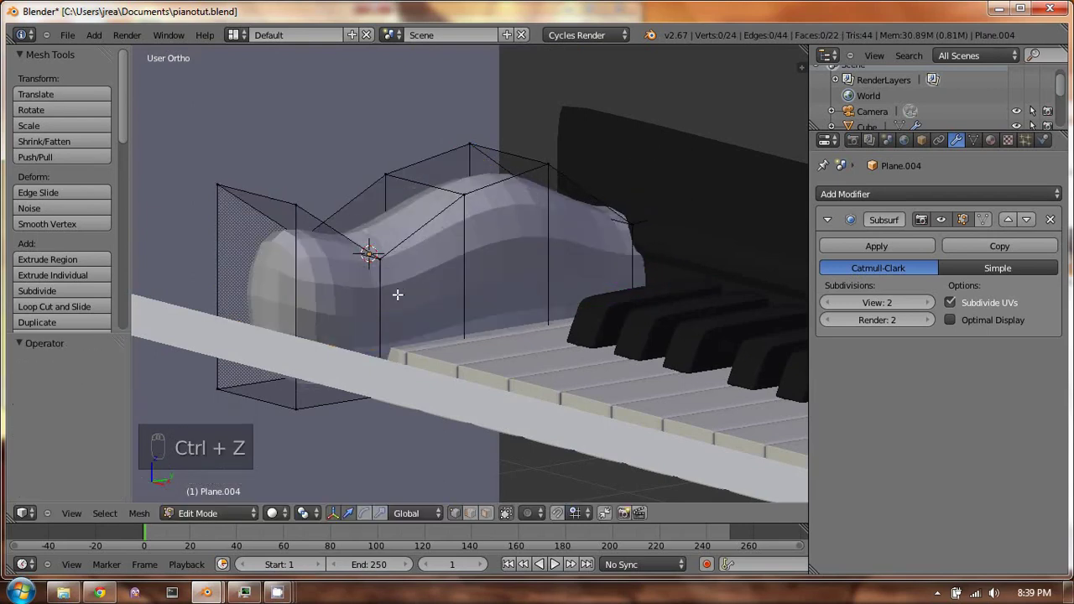
Cut a horizontal edge loop around the block's sides and flatten it along the Z axis
{"action": "key", "text": "a"}
{"action": "key", "text": "a"}
{"action": "key", "text": "ctrl+r"}
{"action": "left_click", "coordinate": [299, 294]}
{"action": "left_click", "coordinate": [300, 295]}
{"action": "key", "text": "s"}
{"action": "key", "text": "z"}
{"action": "right_click", "coordinate": [299, 295]}
Add a second horizontal edge loop above the first and flatten it with a Z scale of 0
{"action": "key", "text": "ctrl+r"}
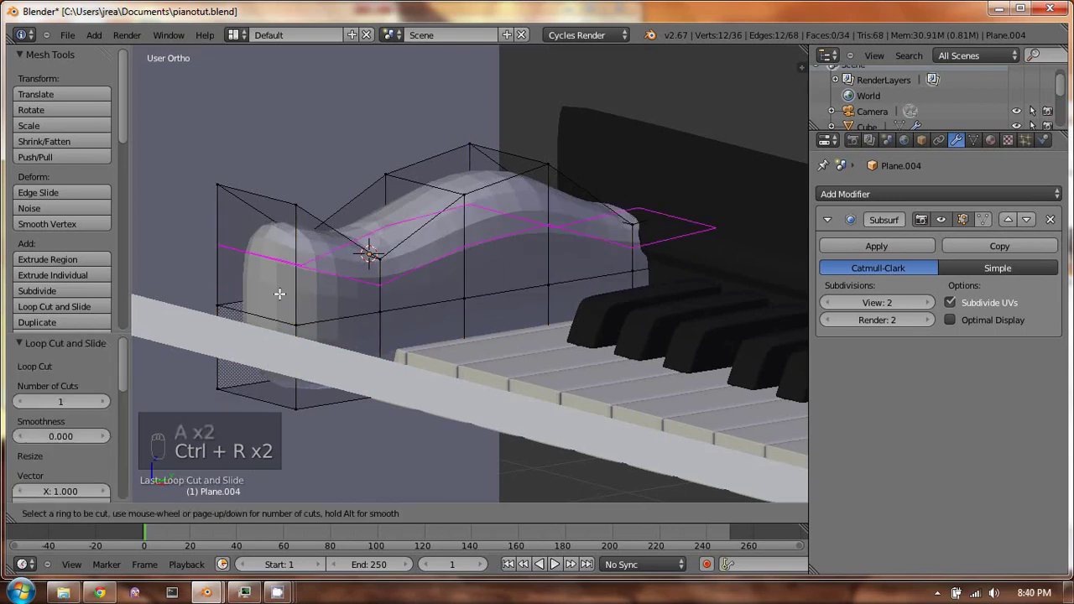
{"action": "left_click", "coordinate": [279, 294]}
{"action": "left_click", "coordinate": [280, 293]}
{"action": "type", "text": "sz0"}
{"action": "key", "text": "Return"}
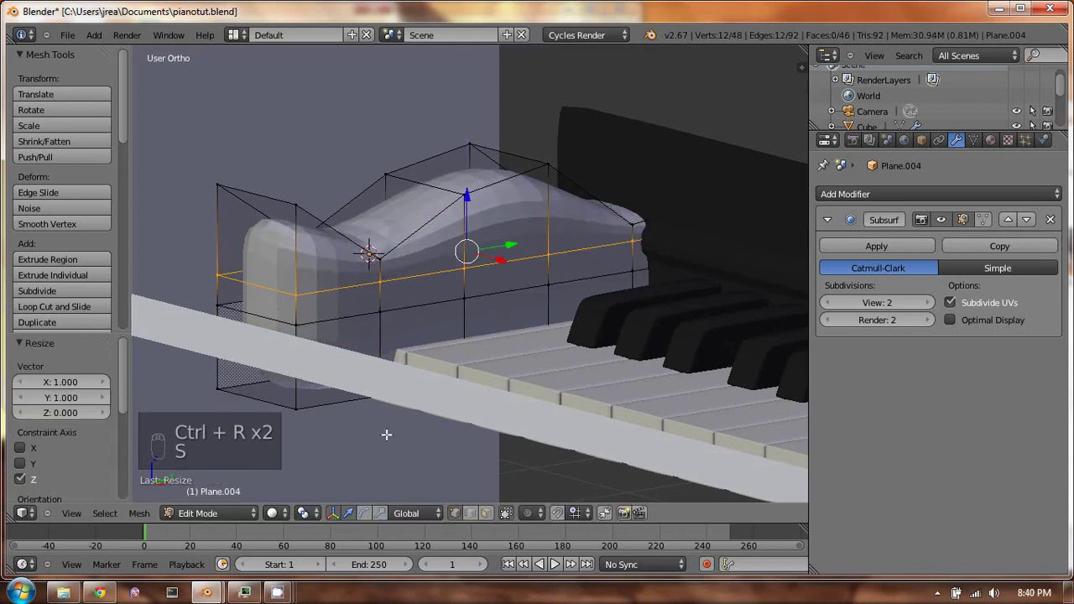
Extrude the ring of faces between the two horizontal loops in place and scale it inward to about 0.772
{"action": "left_click", "coordinate": [486, 513]}
{"action": "key", "text": "a"}
{"action": "key", "text": "a"}
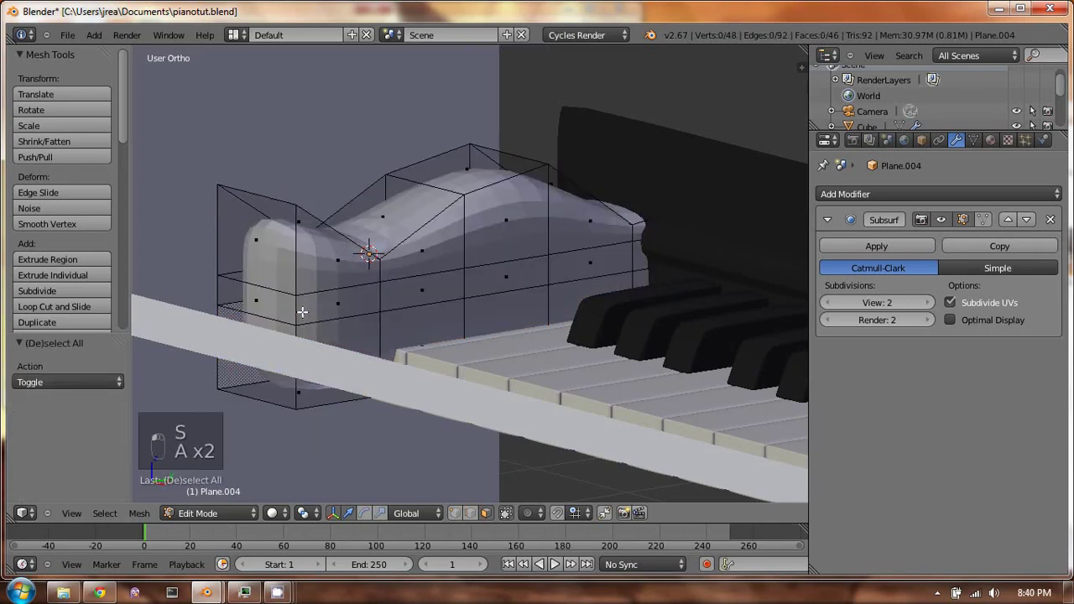
{"action": "right_click", "coordinate": [566, 255], "text": "alt"}
{"action": "key", "text": "e"}
{"action": "right_click", "coordinate": [580, 249]}
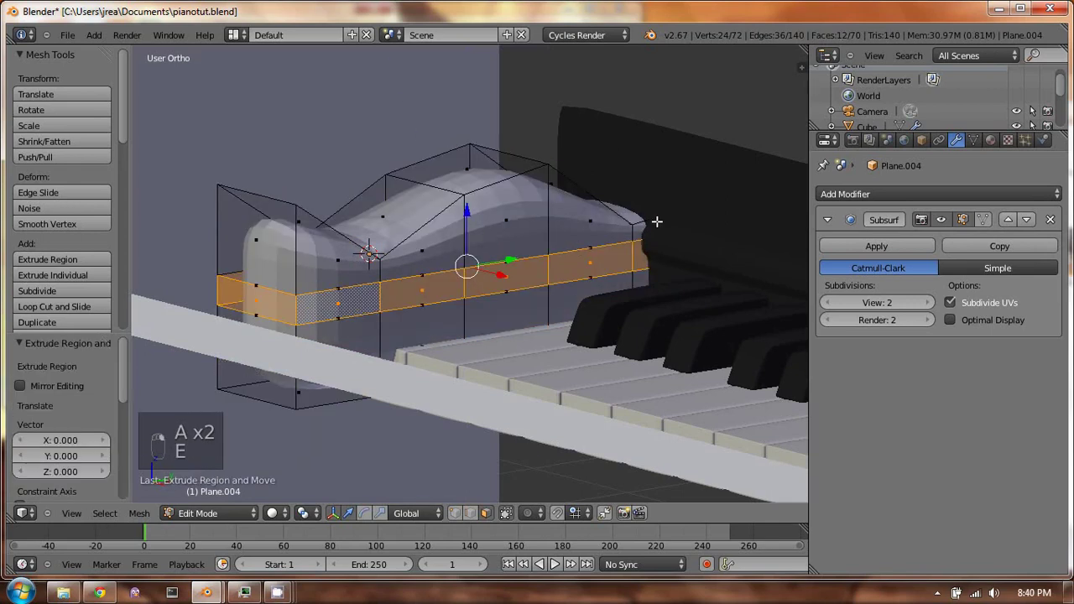
{"action": "key", "text": "s"}
{"action": "key", "text": "s"}
{"action": "left_click", "coordinate": [678, 202]}
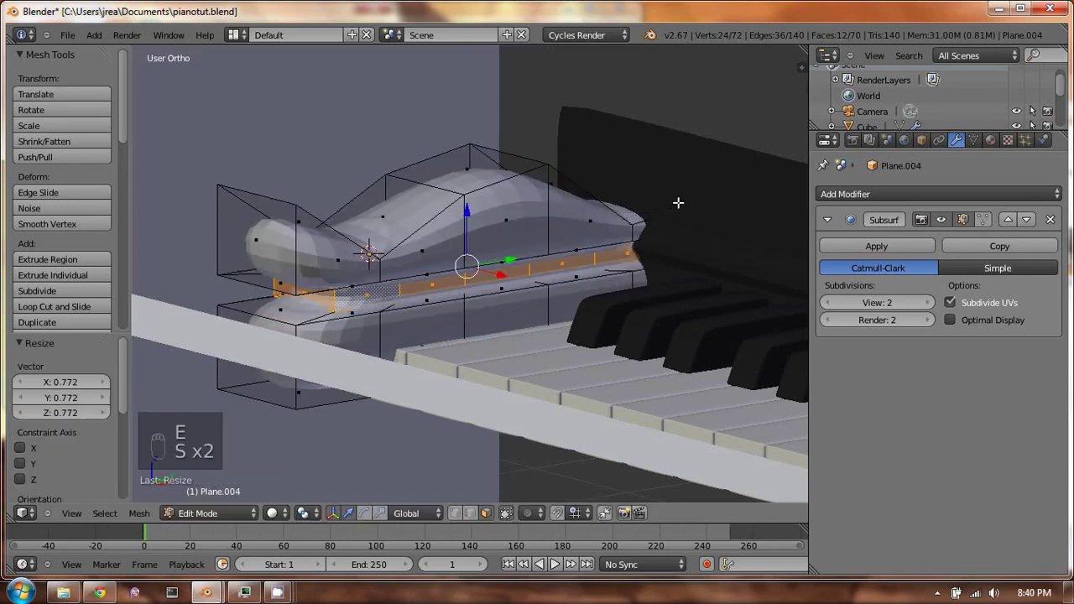
Select the recessed groove with its bordering faces in front view, lower it about 0.181 along Z, and return to Object Mode
{"action": "left_click_drag", "start_coordinate": [466, 220], "coordinate": [648, 278]}
{"action": "key", "text": "KP_1"}
{"action": "key", "text": "z"}
{"action": "key", "text": "b"}
{"action": "key", "text": "z"}
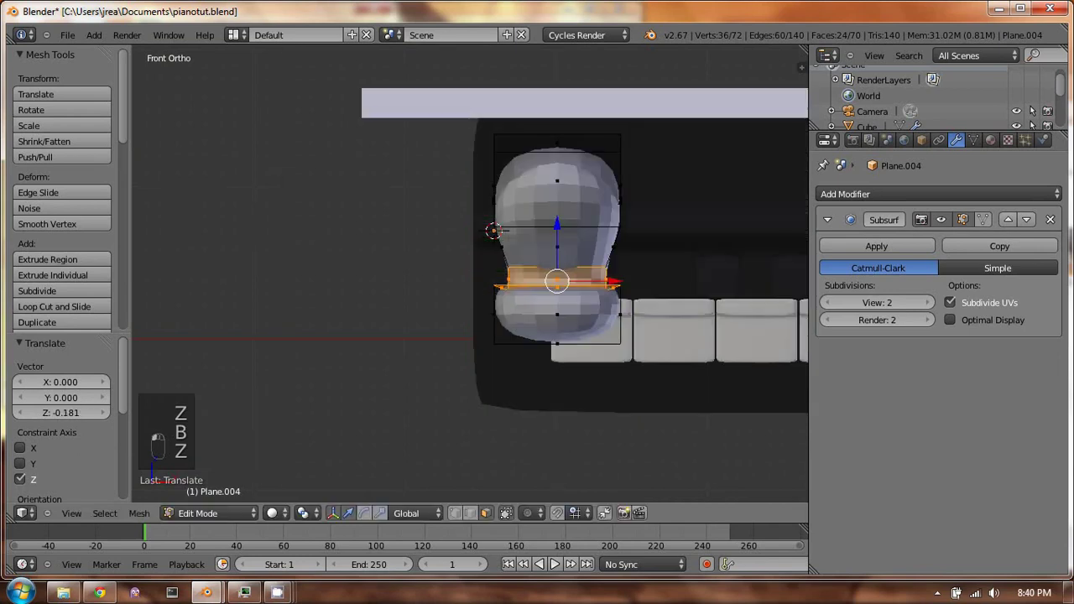
{"action": "key", "text": "Tab"}
{"action": "middle_click_drag", "start_coordinate": [558, 218], "coordinate": [503, 214]}
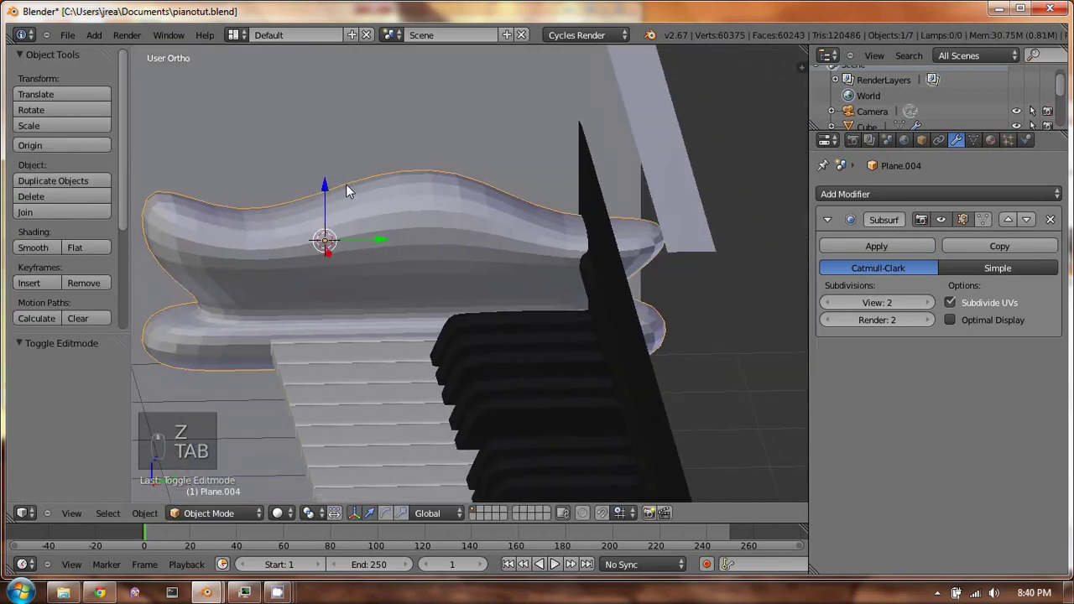
In mesh editing, raise the block's front top face and lower the top face at the dip behind it about 0.198 along Z
{"action": "key", "text": "Tab"}
{"action": "left_click_drag", "start_coordinate": [190, 198], "coordinate": [202, 107]}
{"action": "left_click", "coordinate": [297, 179]}
{"action": "left_click_drag", "start_coordinate": [298, 130], "coordinate": [296, 160]}
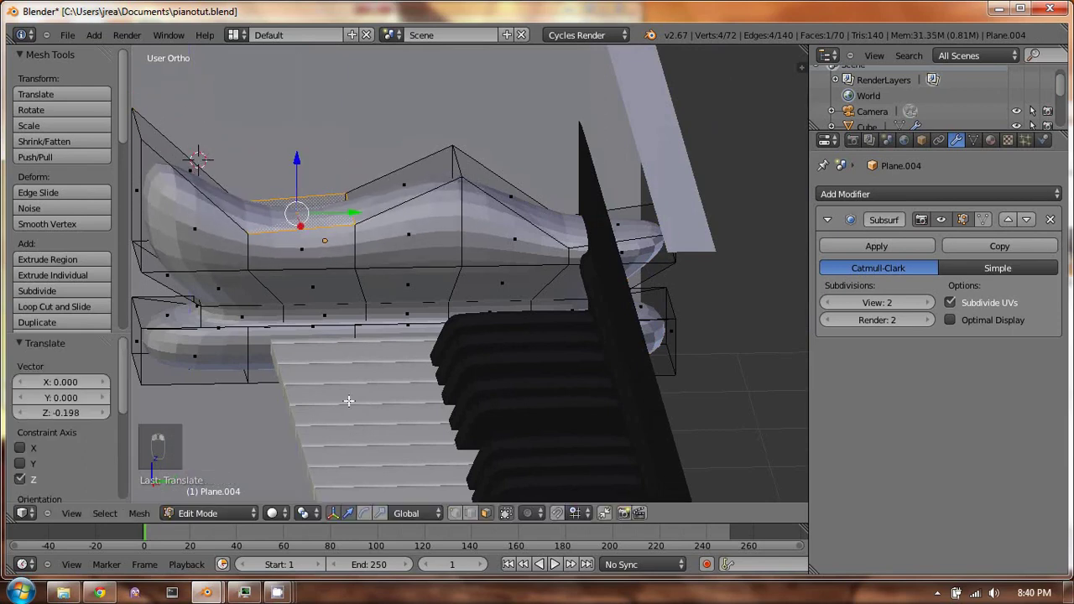
{"action": "right_click", "coordinate": [254, 212]}
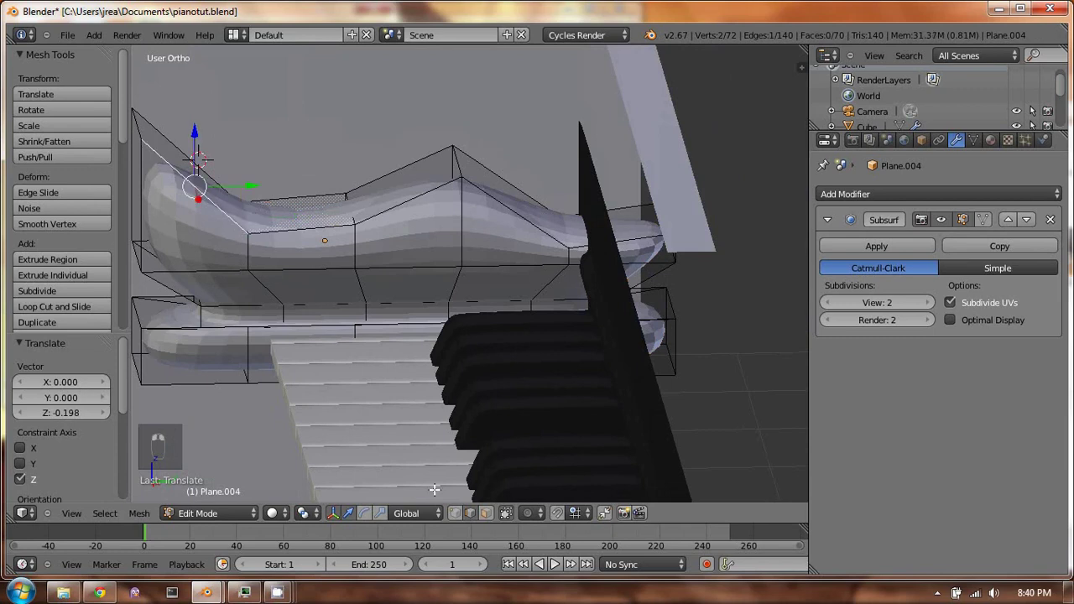
{"action": "left_click", "coordinate": [490, 513]}
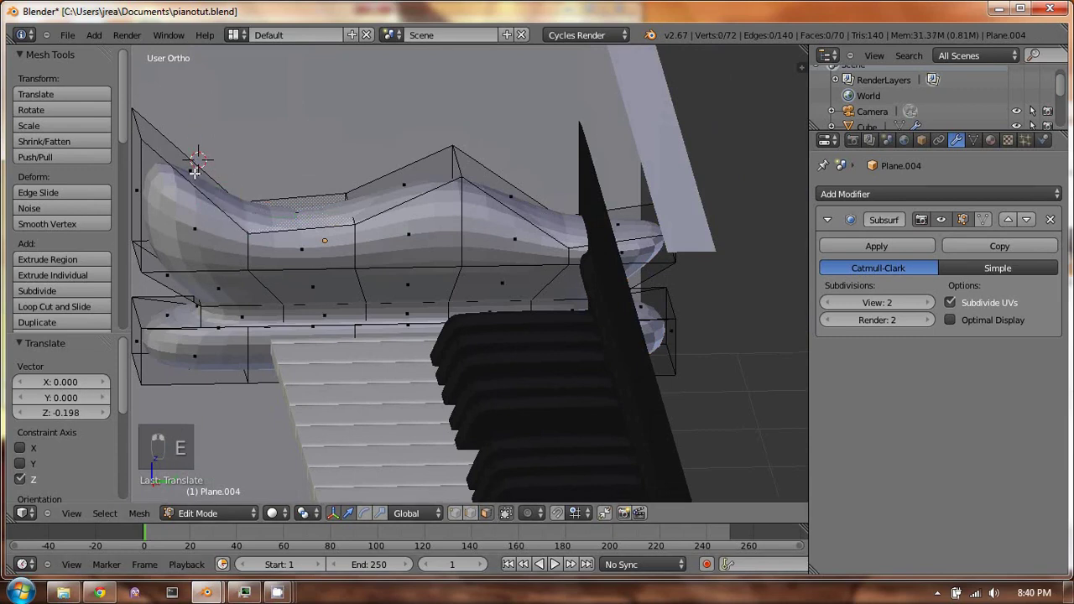
Try extruding the end block's front top face about 0.265 along Y and 0.286 along Z, and undo the extrusion
{"action": "key", "text": "Escape"}
{"action": "right_click", "coordinate": [193, 170]}
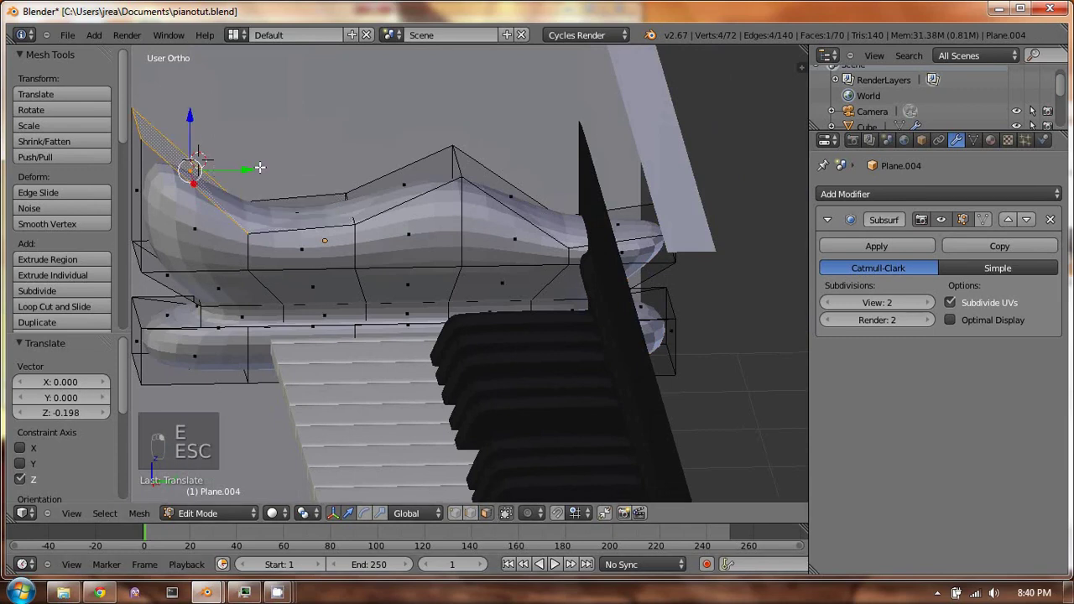
{"action": "key", "text": "e"}
{"action": "left_click", "coordinate": [296, 122]}
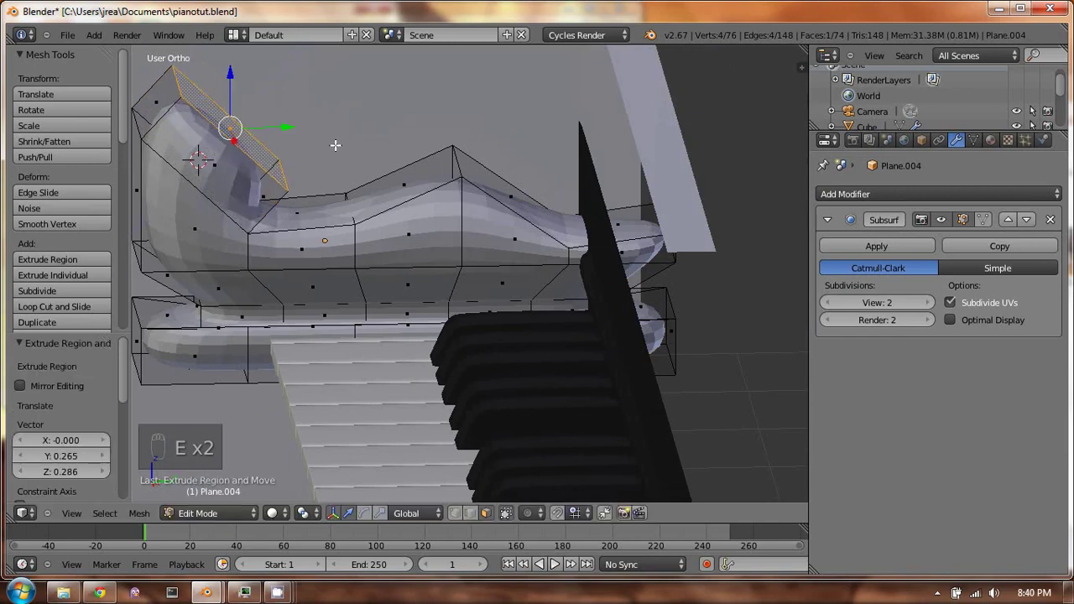
{"action": "key", "text": "Tab"}
{"action": "middle_click_drag", "start_coordinate": [336, 144], "coordinate": [428, 205]}
{"action": "key", "text": "ctrl+z"}
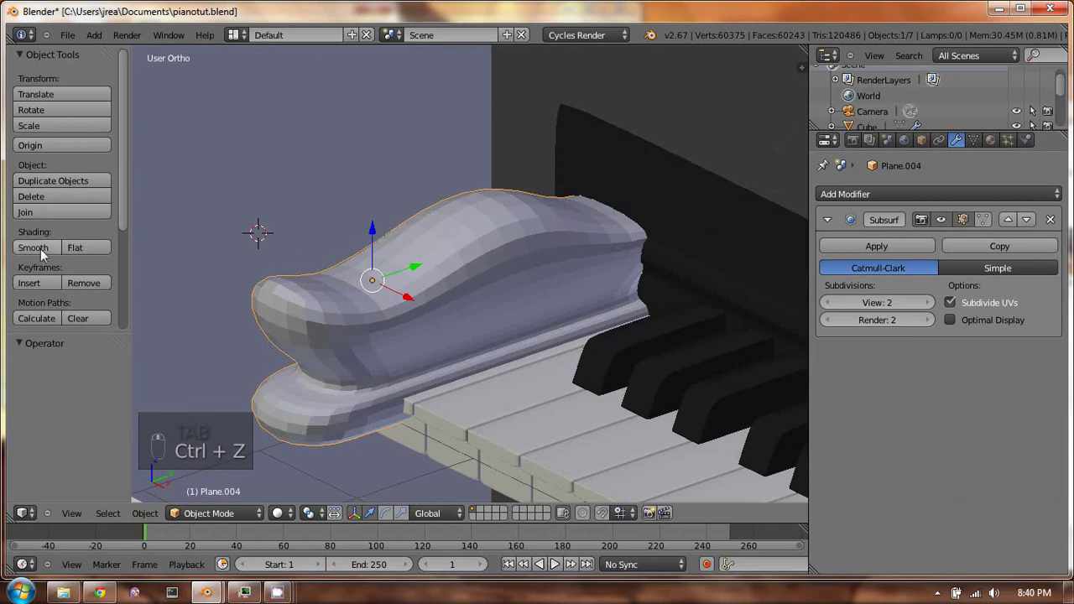
Shade the end block smooth and move it about -0.590 along X, away from the keys, in wireframe top view
{"action": "left_click", "coordinate": [40, 248]}
{"action": "middle_click_drag", "start_coordinate": [185, 167], "coordinate": [343, 232]}
{"action": "key", "text": "KP_7"}
{"action": "key", "text": "z"}
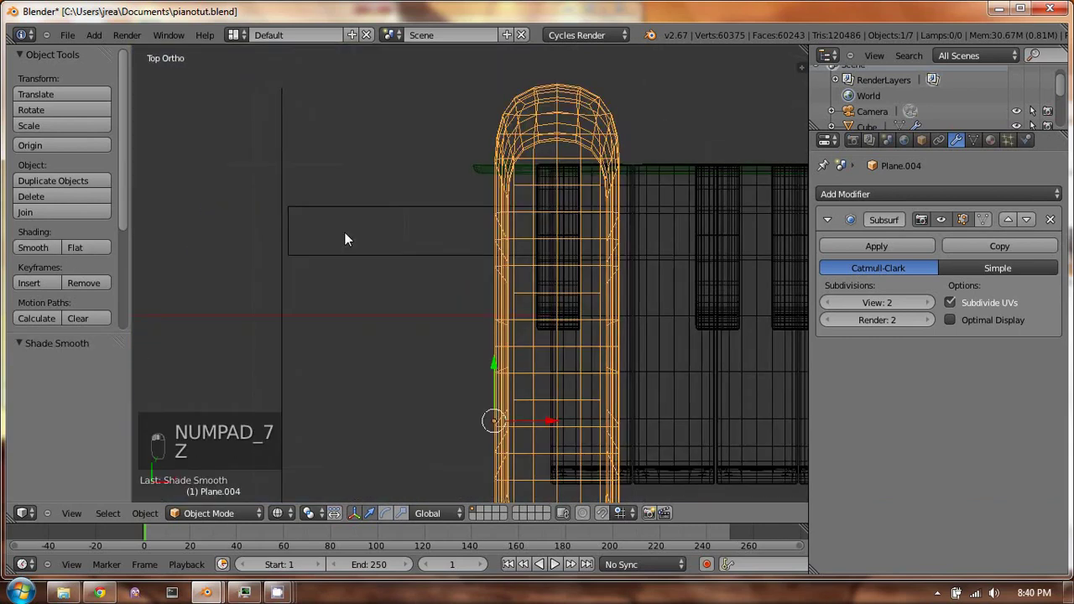
{"action": "left_click_drag", "start_coordinate": [544, 420], "coordinate": [457, 422]}
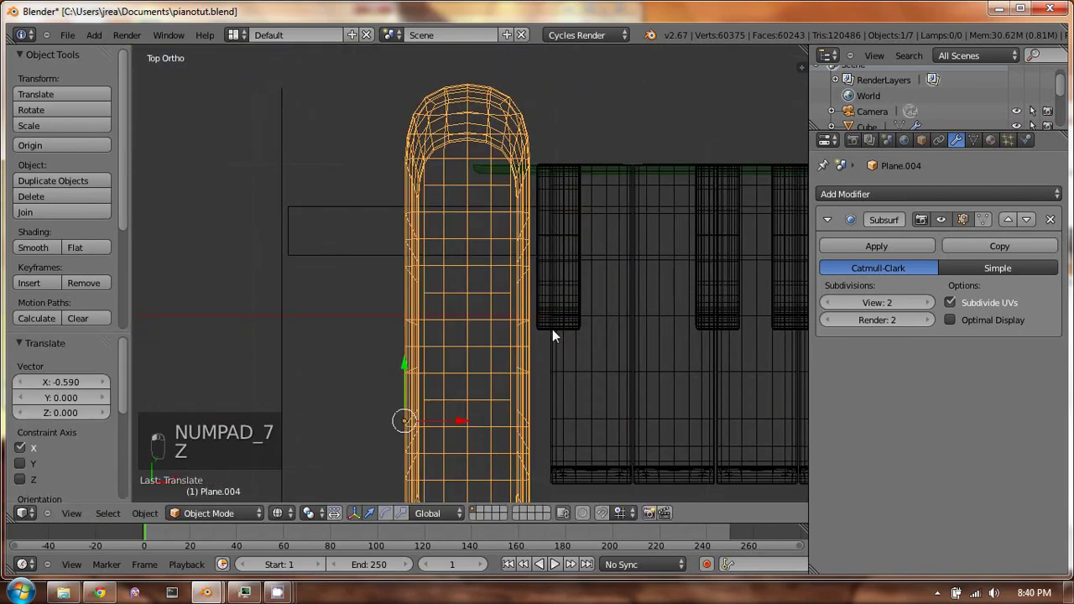
Lower the end block about 0.363 along Z while looking through the camera
{"action": "key", "text": "KP_3"}
{"action": "key", "text": "z"}
{"action": "key", "text": "KP_0"}
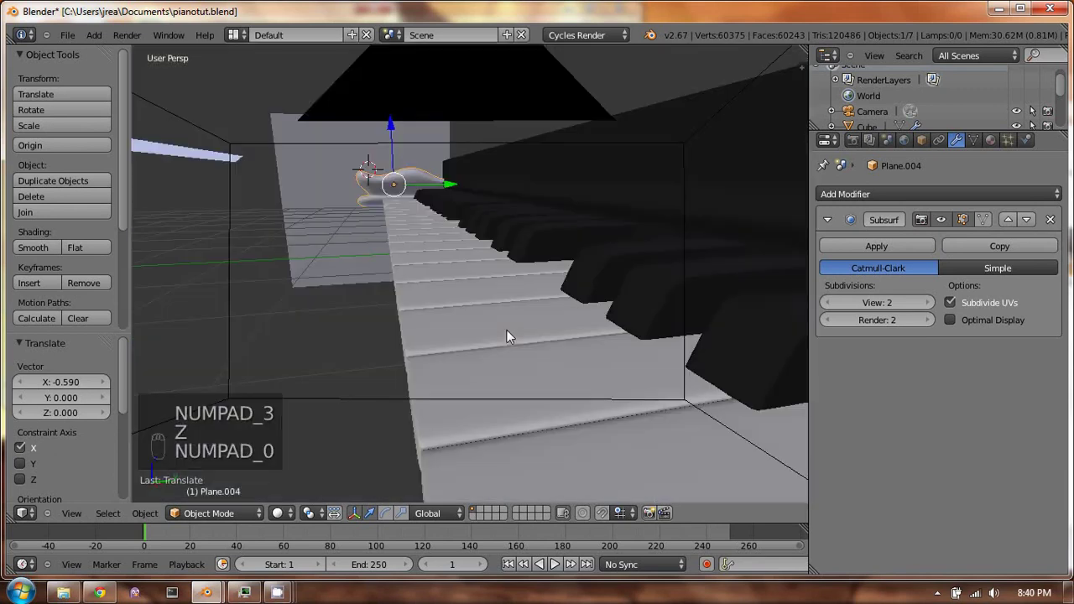
{"action": "key", "text": "g"}
{"action": "key", "text": "z"}
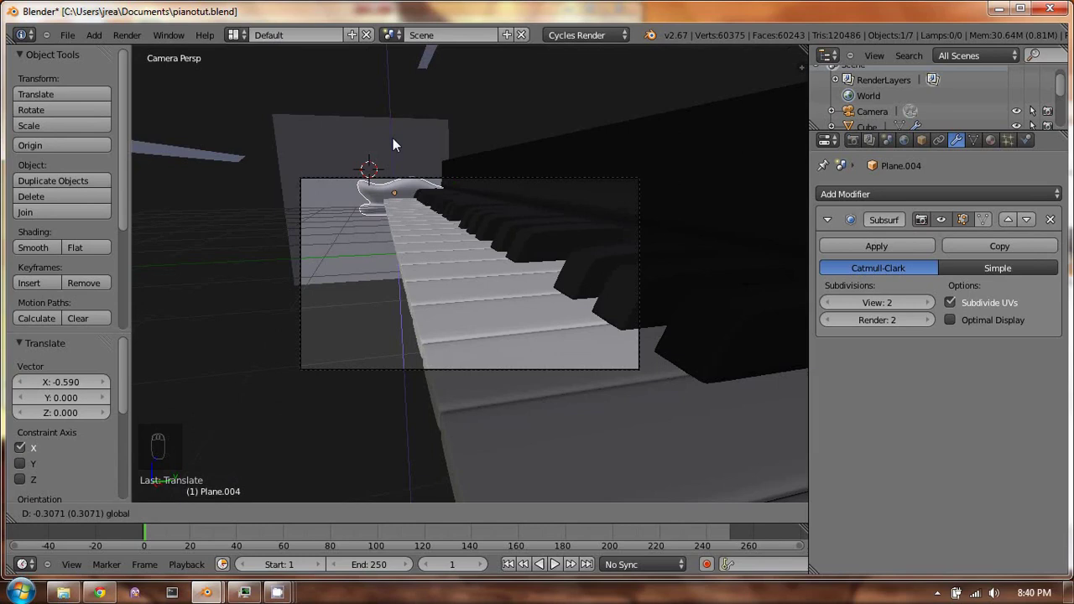
{"action": "left_click", "coordinate": [393, 140]}
Select the camera and tilt it about 1.146° with a trackball rotation
{"action": "right_click", "coordinate": [447, 179]}
{"action": "key", "text": "r"}
{"action": "key", "text": "r"}
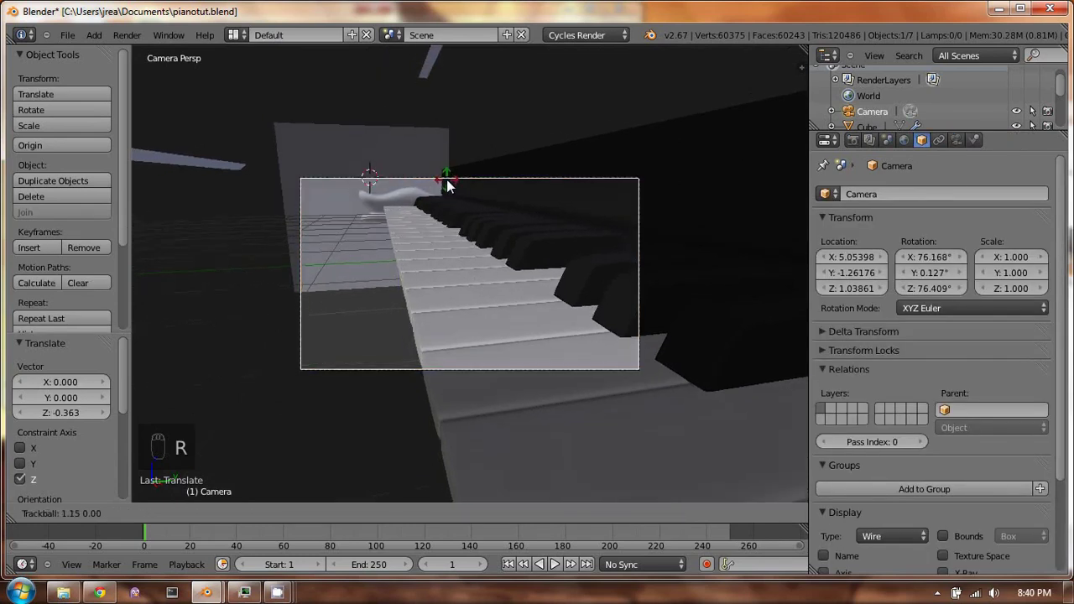
{"action": "left_click", "coordinate": [446, 186]}
{"action": "key", "text": "KP_0"}
Add a plane in top view and move it over the keys, about 7.181 along X and 1.436 along Y
{"action": "middle_click_drag", "start_coordinate": [436, 225], "coordinate": [520, 252]}
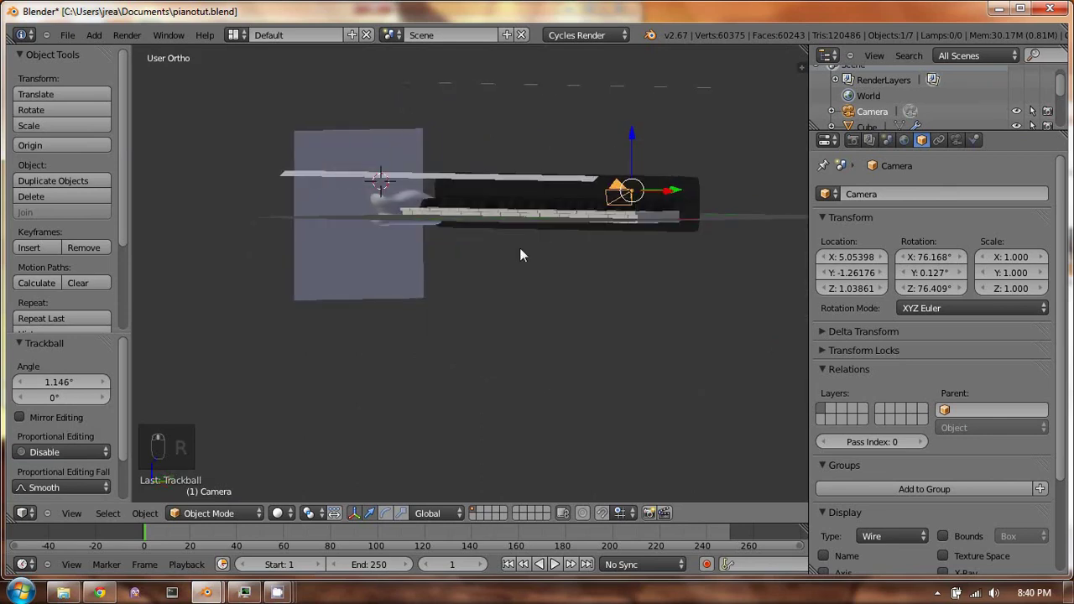
{"action": "scroll", "coordinate": [521, 251], "scroll_direction": "up", "scroll_amount": 5}
{"action": "key", "text": "KP_7"}
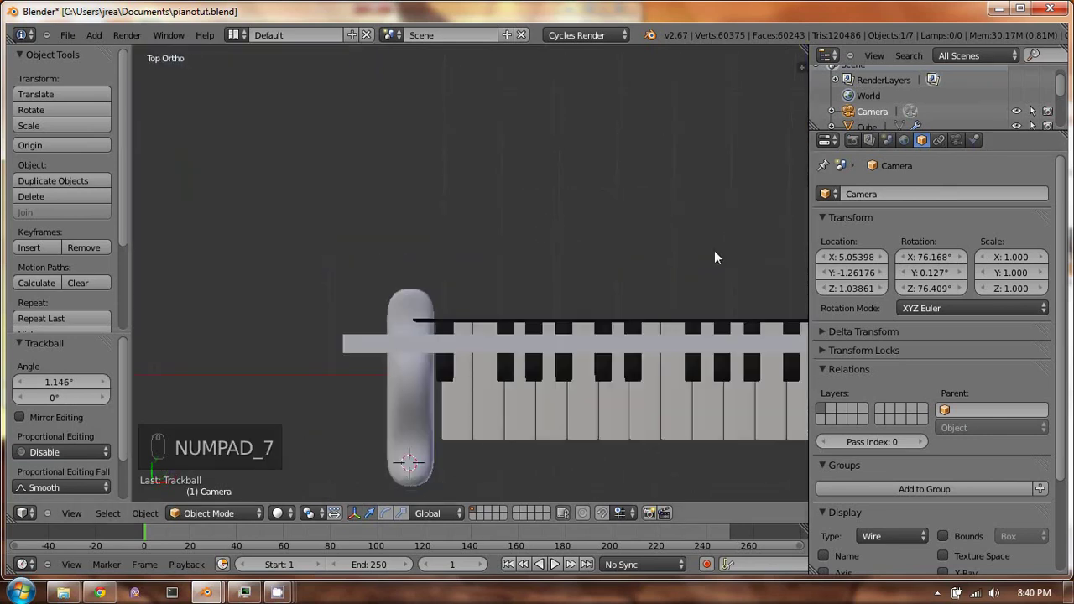
{"action": "middle_click_drag", "start_coordinate": [714, 250], "coordinate": [615, 207], "text": "shift"}
{"action": "key", "text": "shift+a"}
{"action": "mouse_move", "coordinate": [615, 214]}
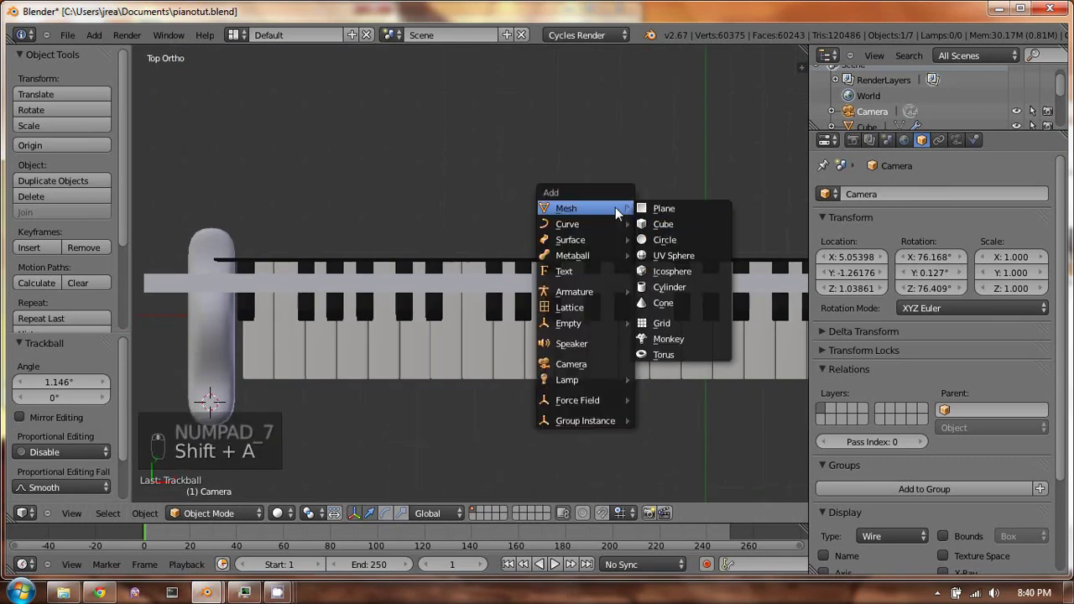
{"action": "left_click", "coordinate": [684, 207]}
{"action": "key", "text": "g"}
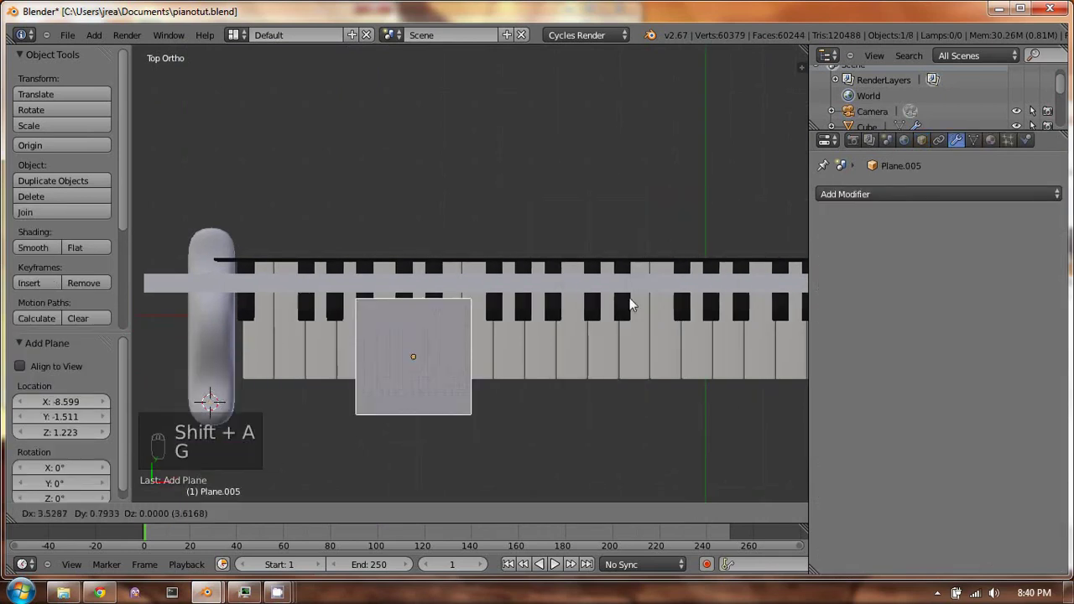
{"action": "left_click", "coordinate": [738, 273]}
Stretch the plane along X to the length of the keyboard, scaling it by about 3.506 and again by about 1.834
{"action": "middle_click_drag", "start_coordinate": [649, 282], "coordinate": [512, 244], "text": "shift"}
{"action": "scroll", "coordinate": [537, 248], "scroll_direction": "down", "scroll_amount": 3}
{"action": "key", "text": "s"}
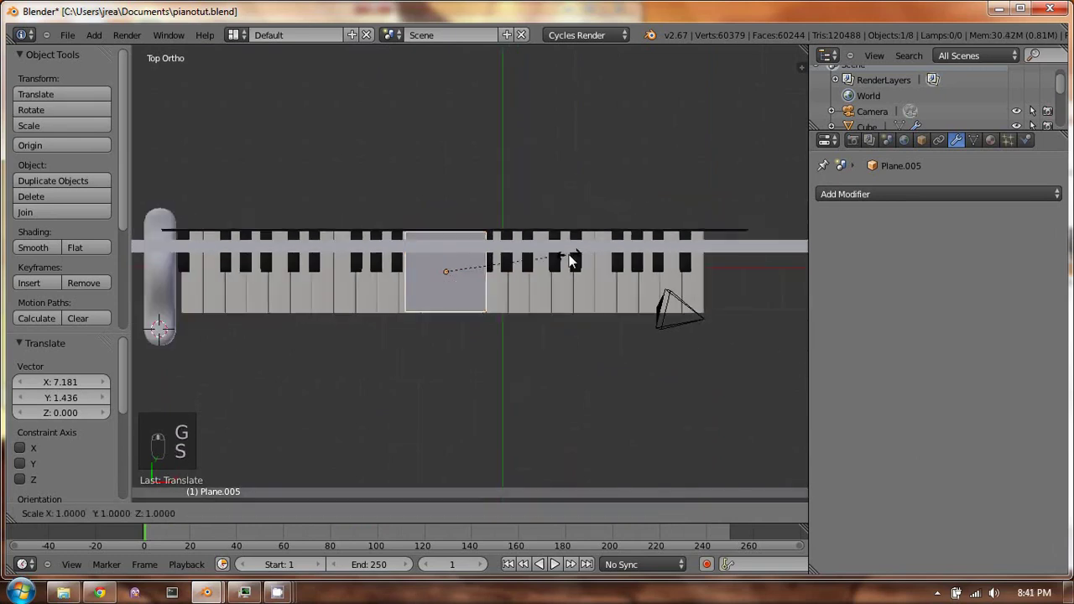
{"action": "key", "text": "x"}
{"action": "left_click", "coordinate": [713, 268]}
{"action": "key", "text": "s"}
{"action": "key", "text": "x"}
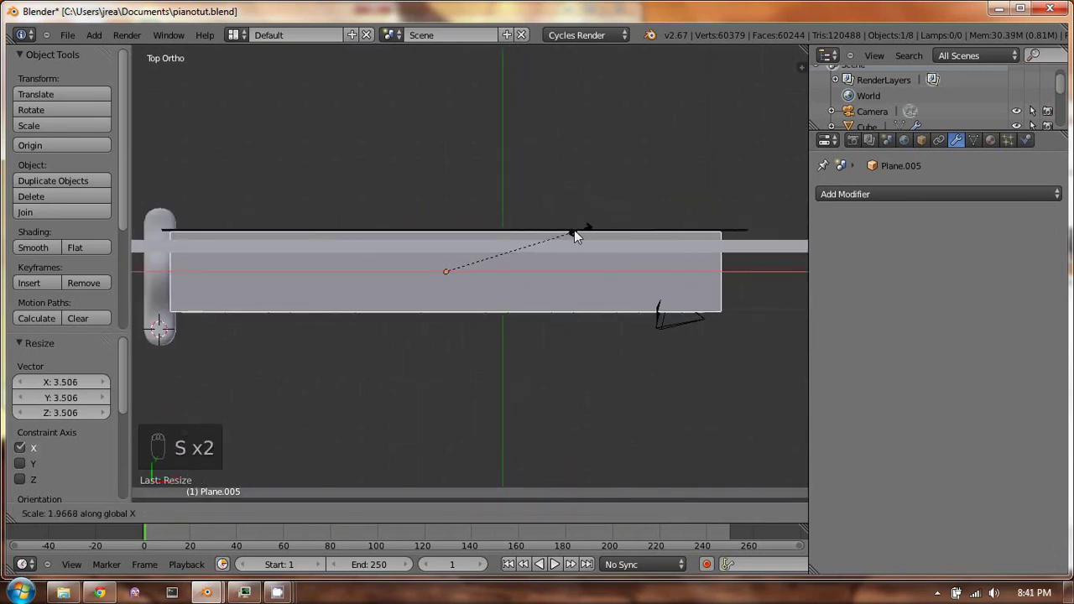
{"action": "left_click", "coordinate": [570, 231]}
Scale the plane uniformly to about 1.017 in wireframe and shift it along X to line up with the keys
{"action": "key", "text": "x"}
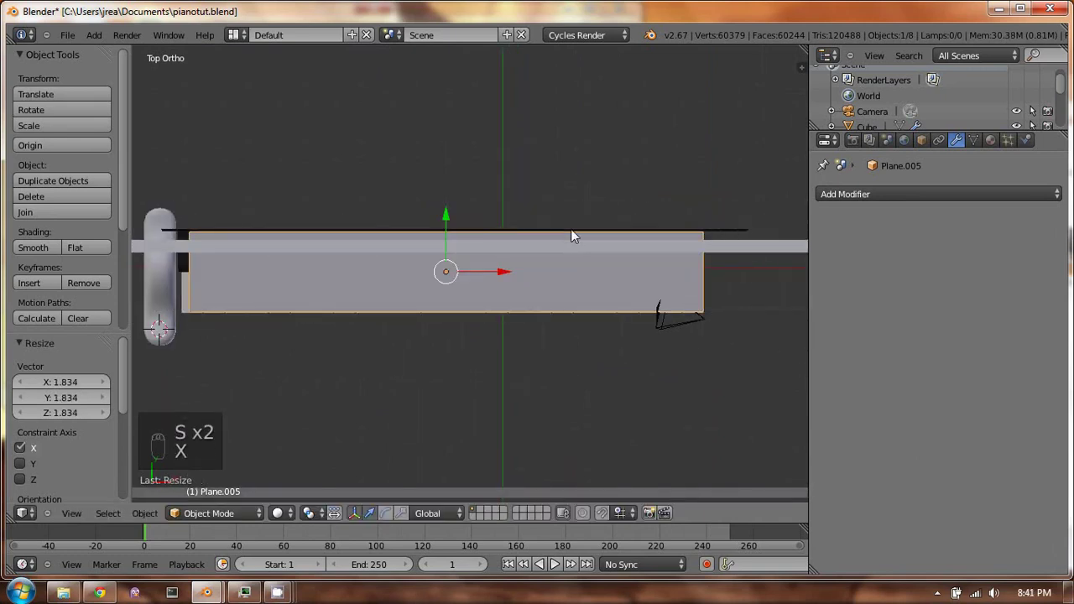
{"action": "key", "text": "z"}
{"action": "key", "text": "s"}
{"action": "left_click", "coordinate": [580, 253]}
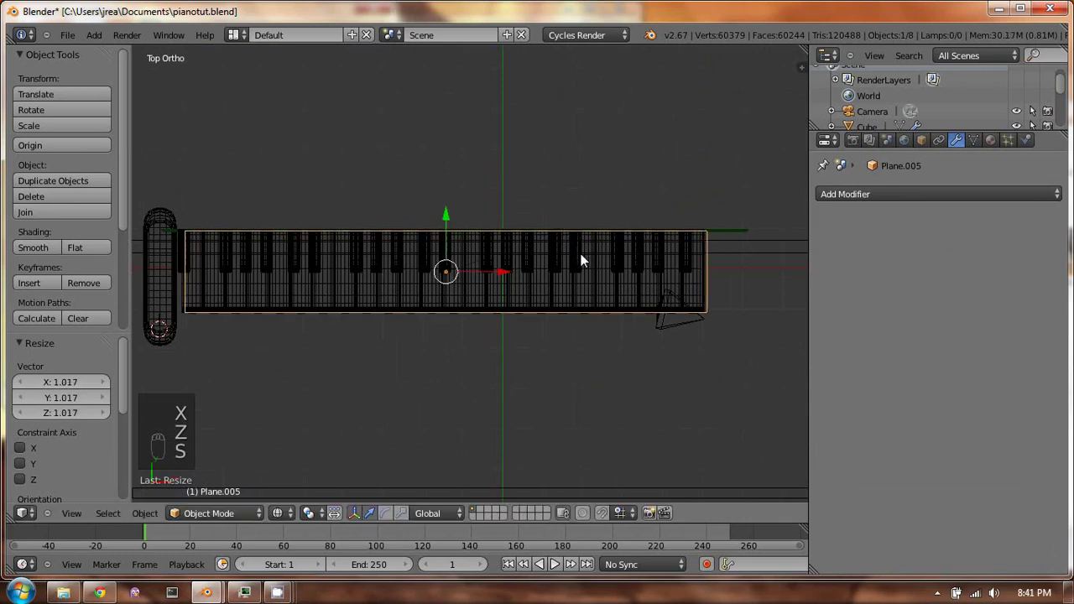
{"action": "key", "text": "g"}
{"action": "key", "text": "x"}
{"action": "left_click", "coordinate": [499, 269]}
In mesh editing, extrude the plane downward about 0.499 into a long slab
{"action": "key", "text": "Tab"}
{"action": "key", "text": "z"}
{"action": "middle_click_drag", "start_coordinate": [532, 280], "coordinate": [444, 168]}
{"action": "key", "text": "e"}
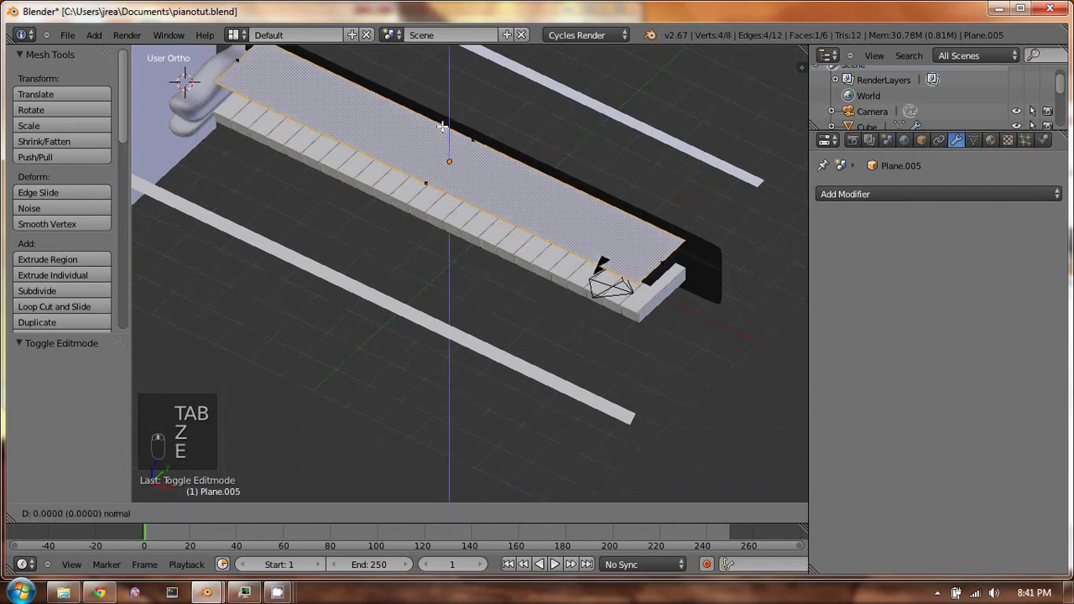
{"action": "left_click", "coordinate": [441, 142]}
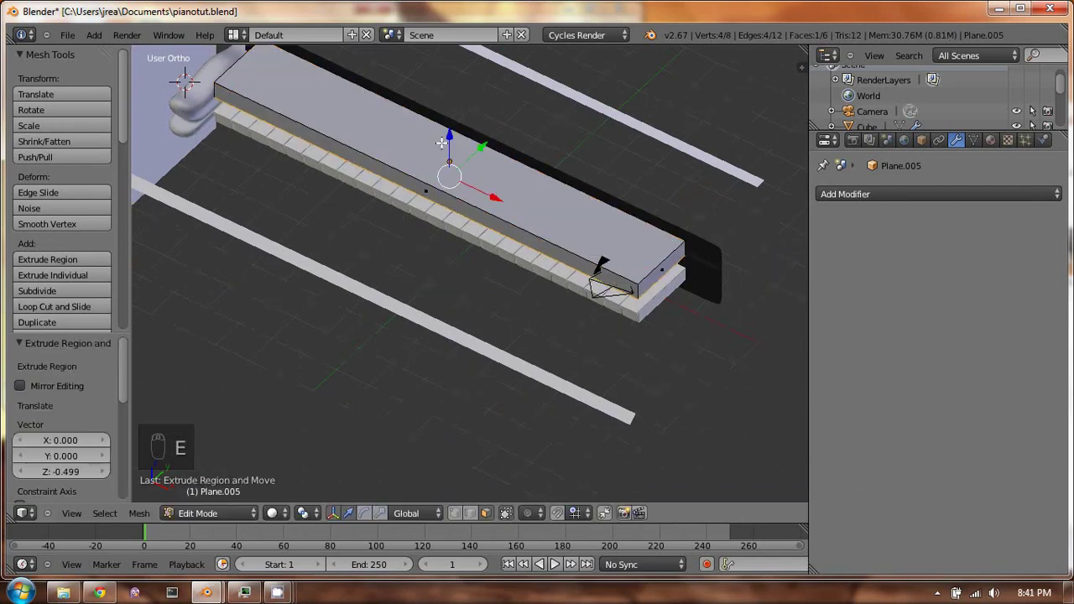
Return to Object Mode and lower the slab about 1.280 along Z beneath the keys in front view
{"action": "key", "text": "KP_1"}
{"action": "key", "text": "Tab"}
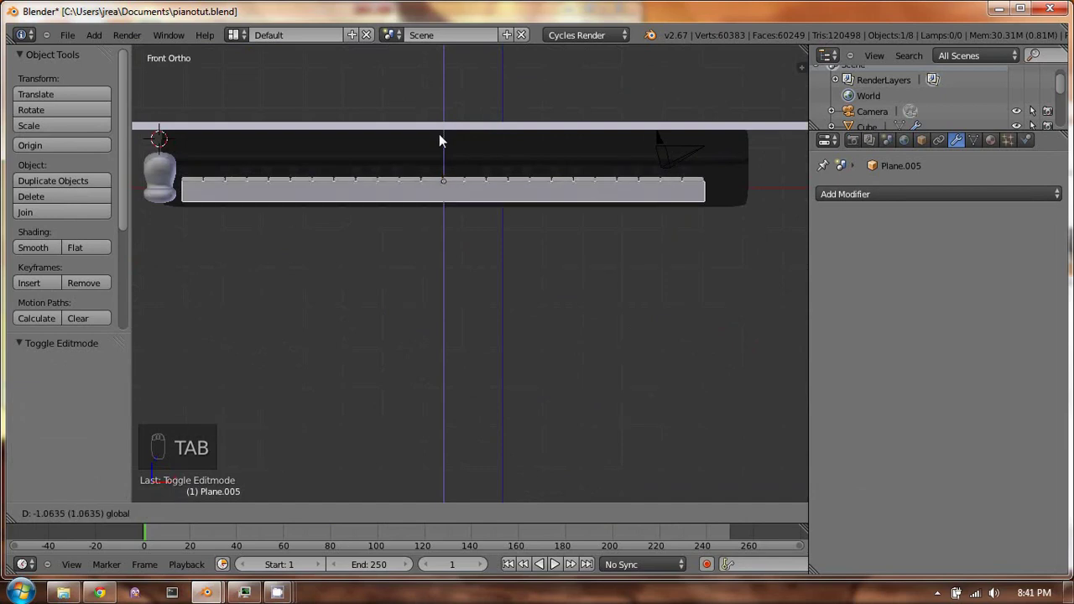
{"action": "left_click", "coordinate": [439, 149]}
{"action": "middle_click_drag", "start_coordinate": [438, 150], "coordinate": [487, 177]}
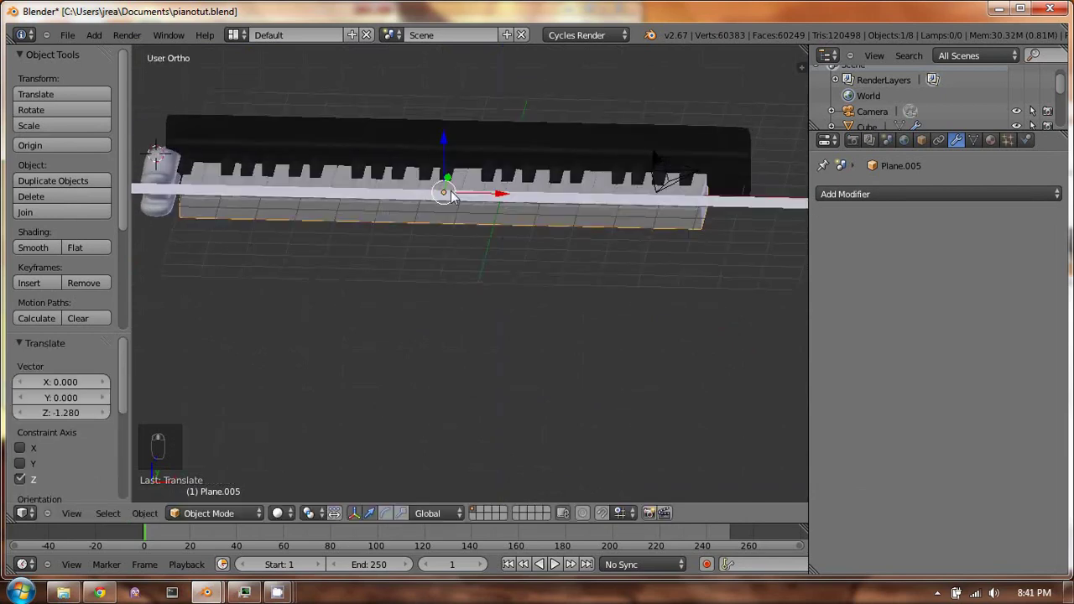
In mesh editing, select the slab's top face and inset it with a thickness of about 0.1299
{"action": "key", "text": "Tab"}
{"action": "scroll", "coordinate": [505, 198], "scroll_direction": "up", "scroll_amount": 4}
{"action": "key", "text": "g"}
{"action": "left_click", "coordinate": [494, 187]}
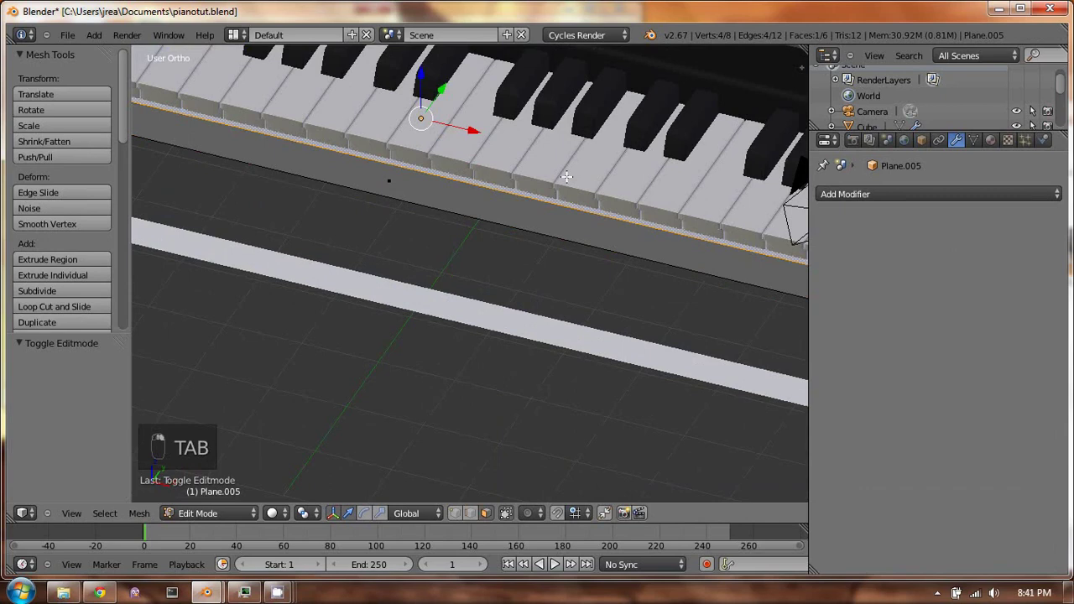
{"action": "key", "text": "i"}
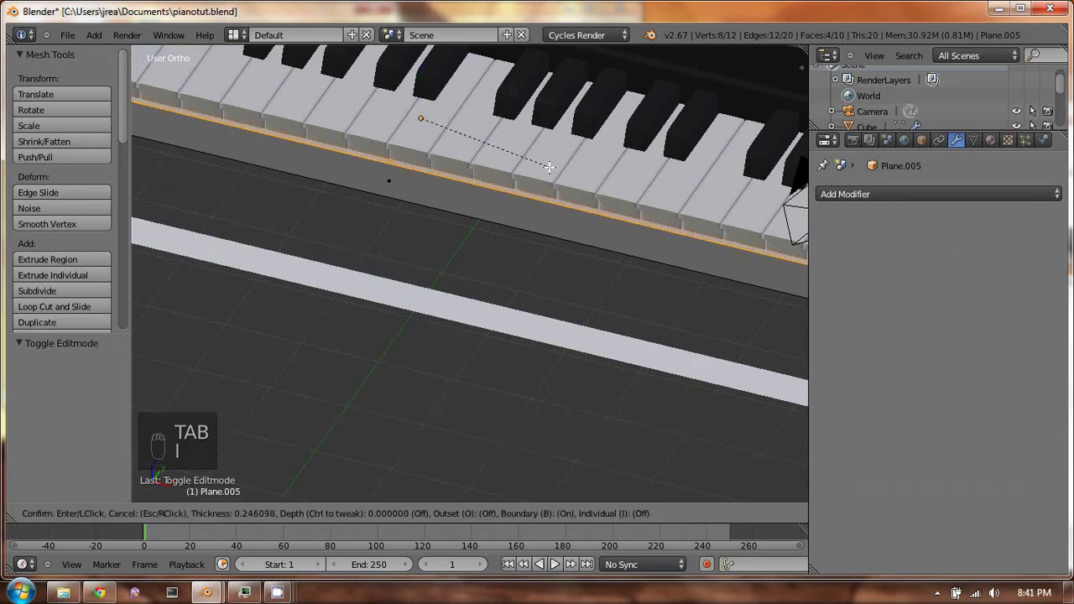
{"action": "left_click", "coordinate": [556, 173]}
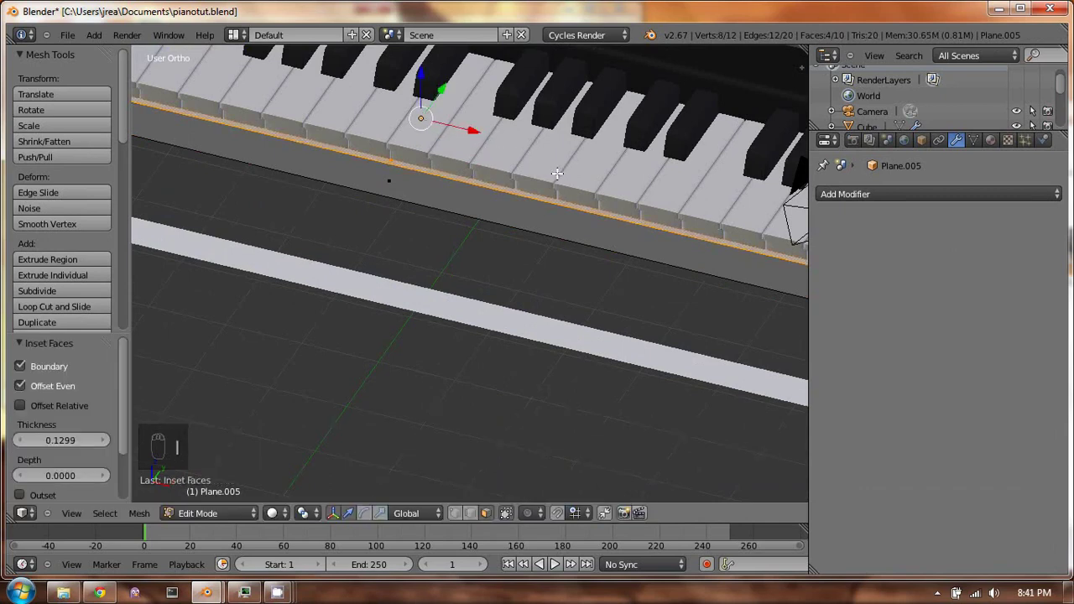
Select the slab's inner top face in wireframe and extrude it down about 0.339 to form a recess
{"action": "key", "text": "a"}
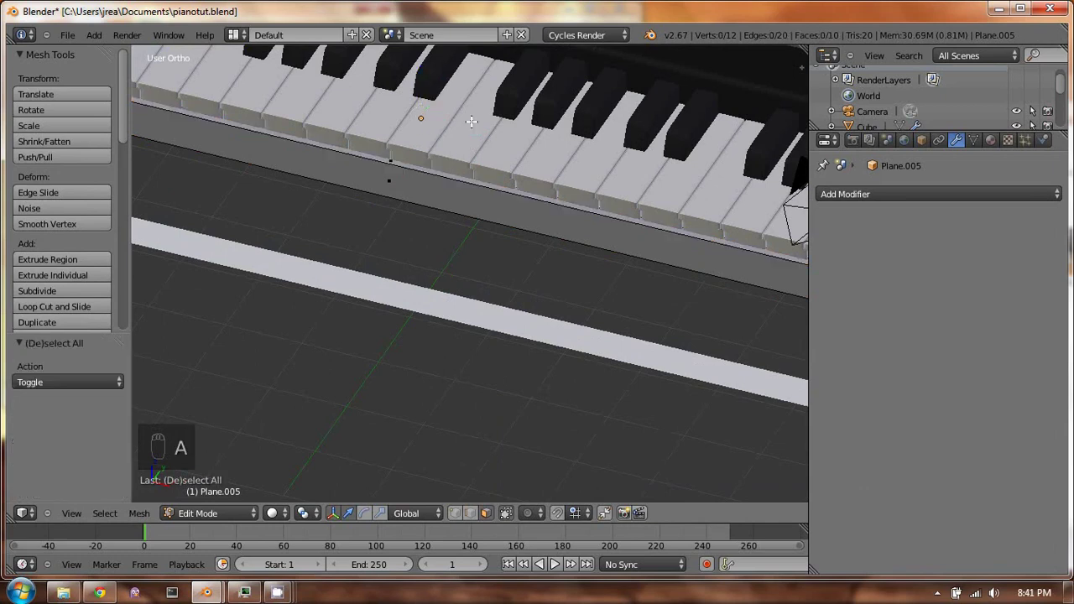
{"action": "key", "text": "z"}
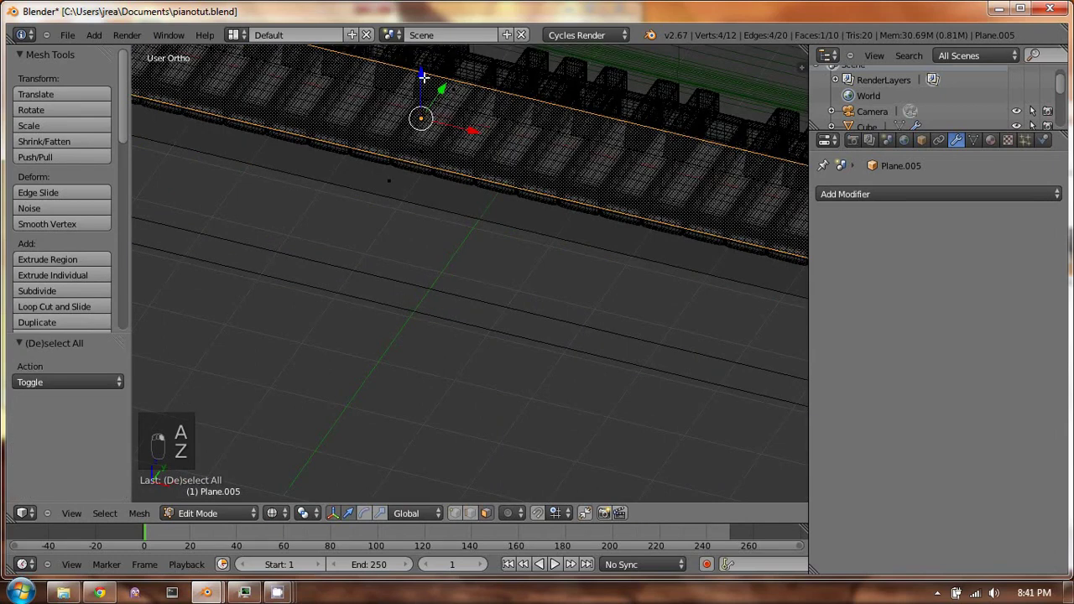
{"action": "key", "text": "e"}
{"action": "left_click", "coordinate": [424, 99]}
Move the recess's end face nearest the camera outward along X, about 0.408 and another 0.380, in wireframe top view
{"action": "key", "text": "z"}
{"action": "middle_click_drag", "start_coordinate": [465, 79], "coordinate": [469, 119]}
{"action": "key", "text": "KP_7"}
{"action": "key", "text": "z"}
{"action": "scroll", "coordinate": [631, 151], "scroll_direction": "down", "scroll_amount": 2}
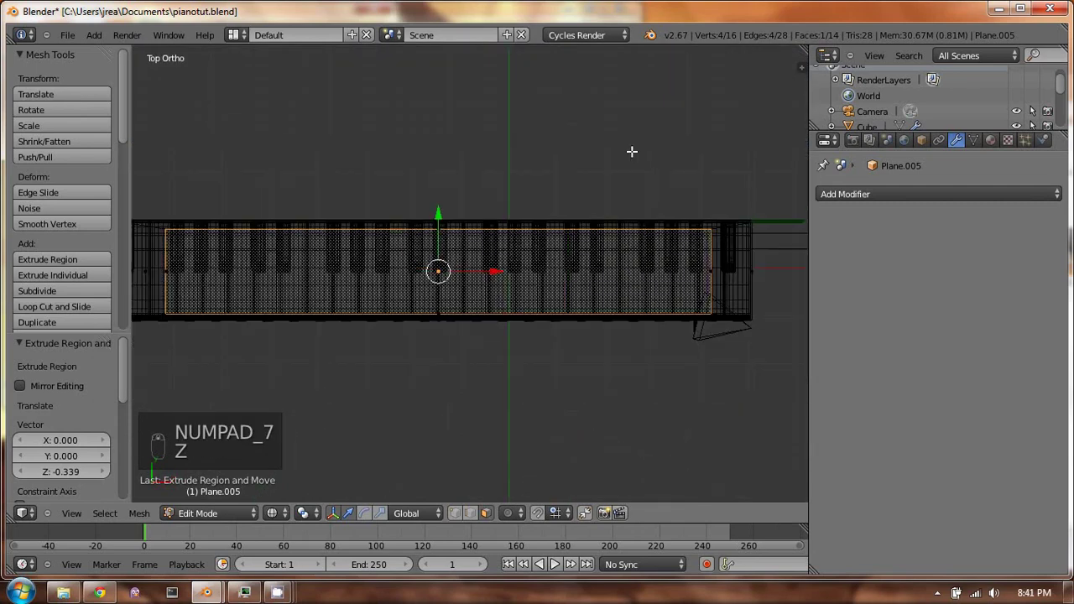
{"action": "scroll", "coordinate": [652, 235], "scroll_direction": "up", "scroll_amount": 3}
{"action": "key", "text": "g"}
{"action": "key", "text": "x"}
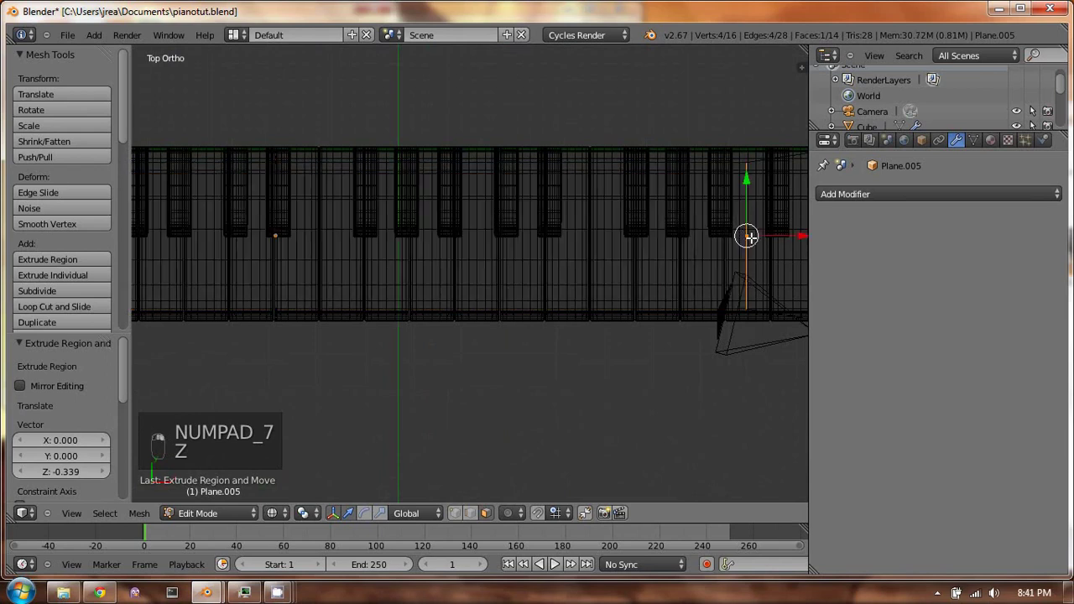
{"action": "left_click", "coordinate": [716, 223]}
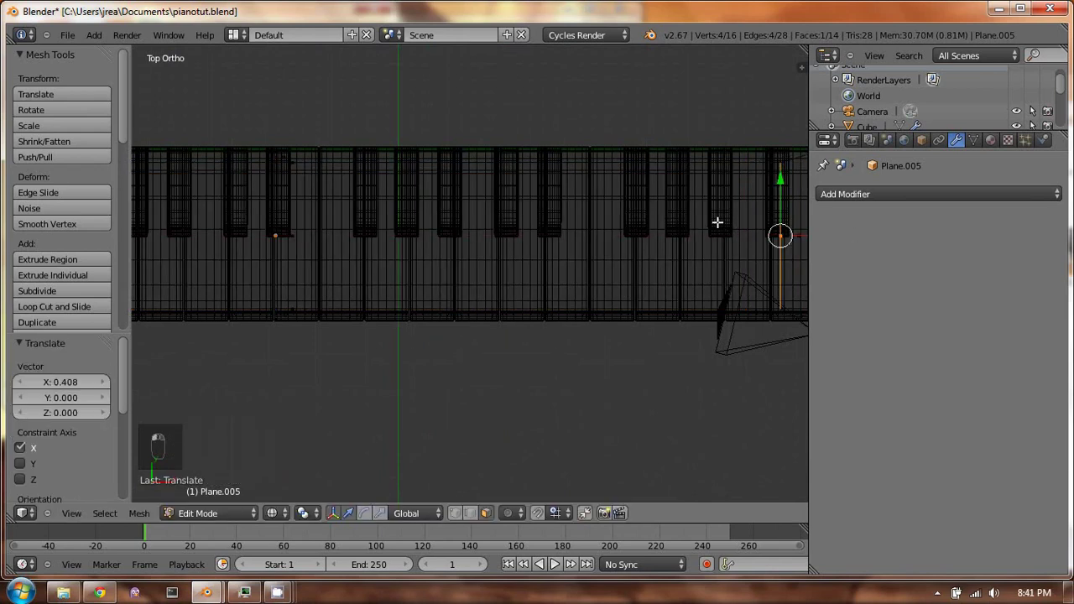
{"action": "scroll", "coordinate": [717, 226], "scroll_direction": "down", "scroll_amount": 1, "text": "ctrl"}
{"action": "key", "text": "g"}
{"action": "key", "text": "x"}
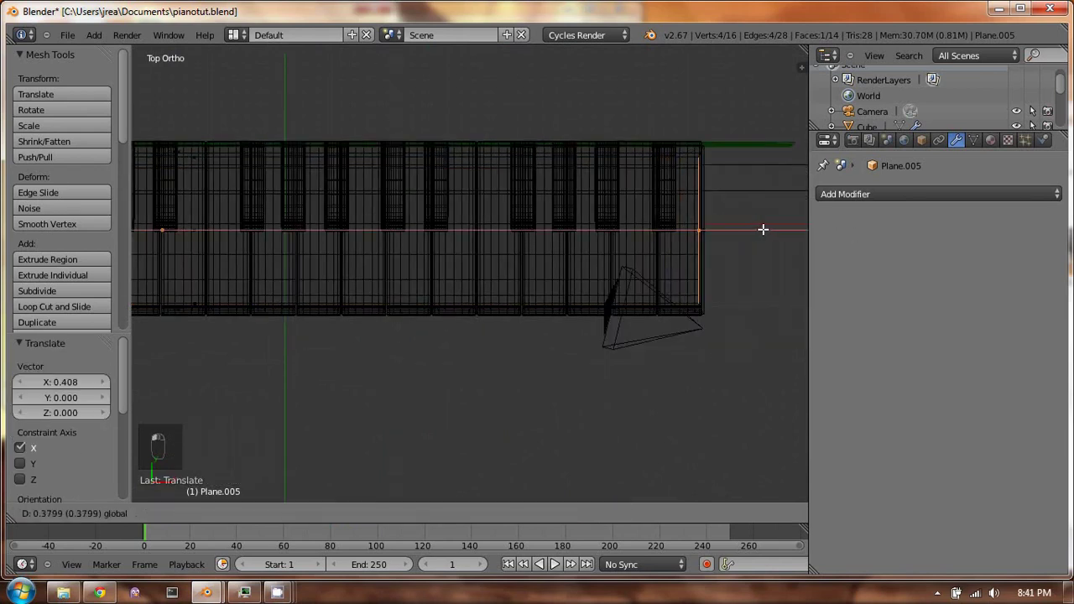
{"action": "left_click", "coordinate": [762, 229]}
Move the recess's end face nearest the curved block about -0.836 along X and return to Object Mode
{"action": "scroll", "coordinate": [372, 171], "scroll_direction": "up", "scroll_amount": 4, "text": "ctrl"}
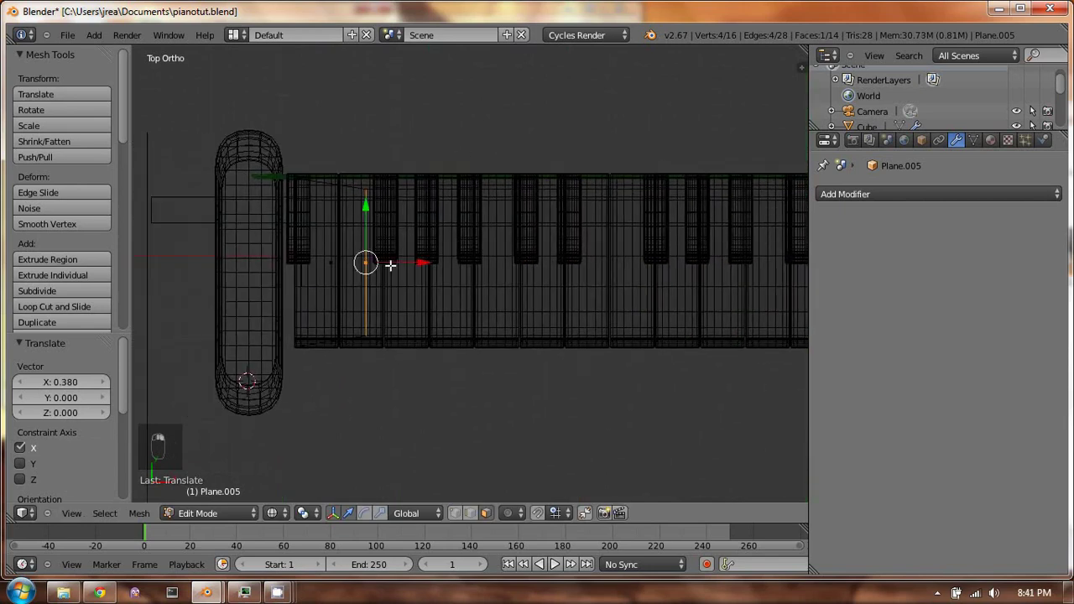
{"action": "key", "text": "g"}
{"action": "key", "text": "x"}
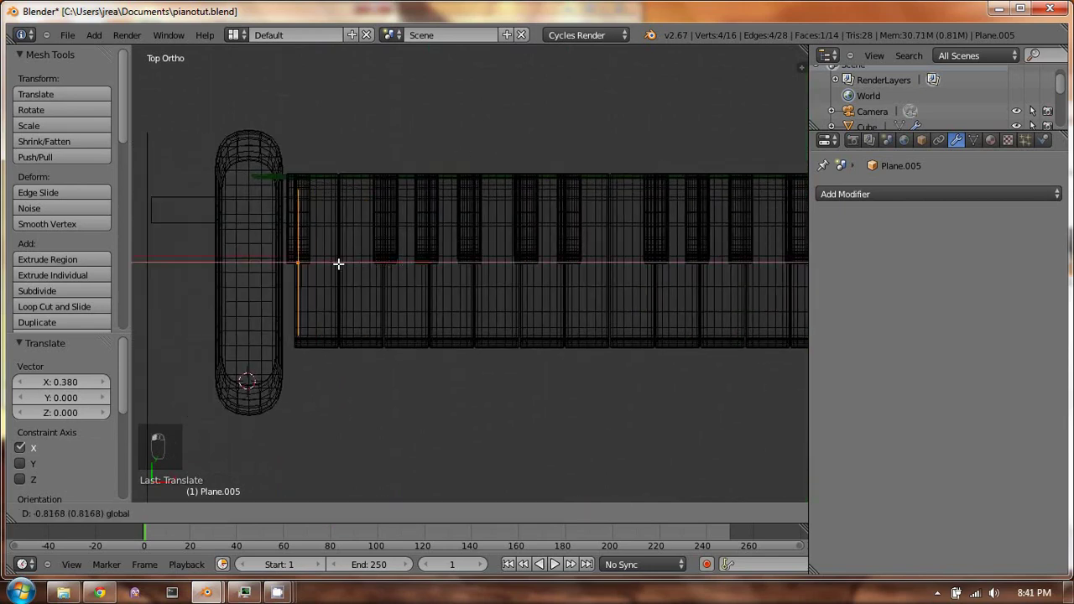
{"action": "left_click", "coordinate": [337, 263]}
{"action": "key", "text": "z"}
{"action": "middle_click_drag", "start_coordinate": [479, 246], "coordinate": [394, 136]}
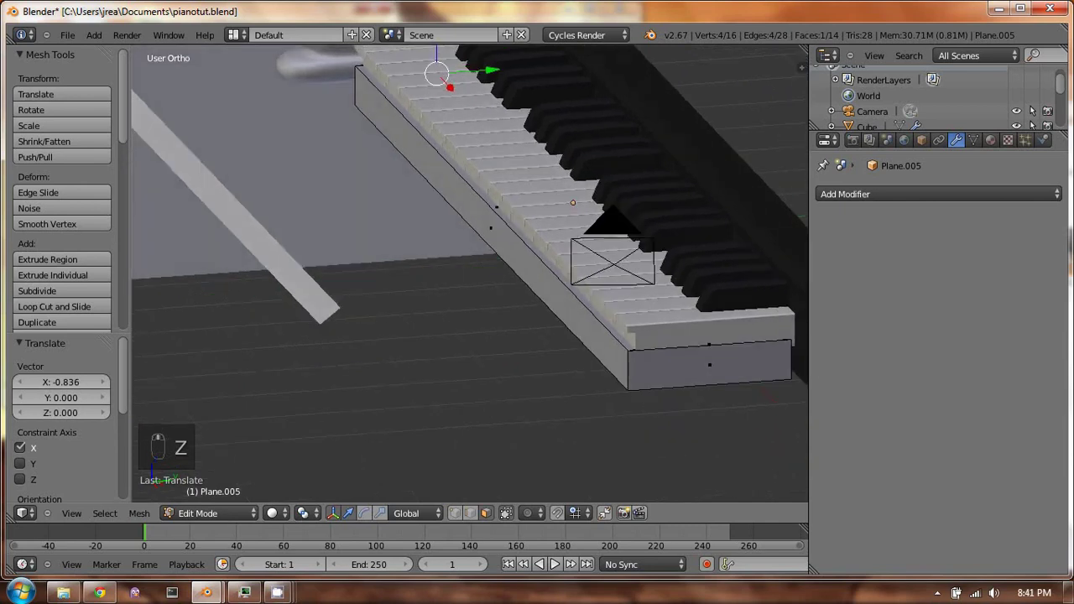
{"action": "key", "text": "Tab"}
Shade the key bed smooth and assign it the existing black material, viewing through the camera
{"action": "key", "text": "KP_0"}
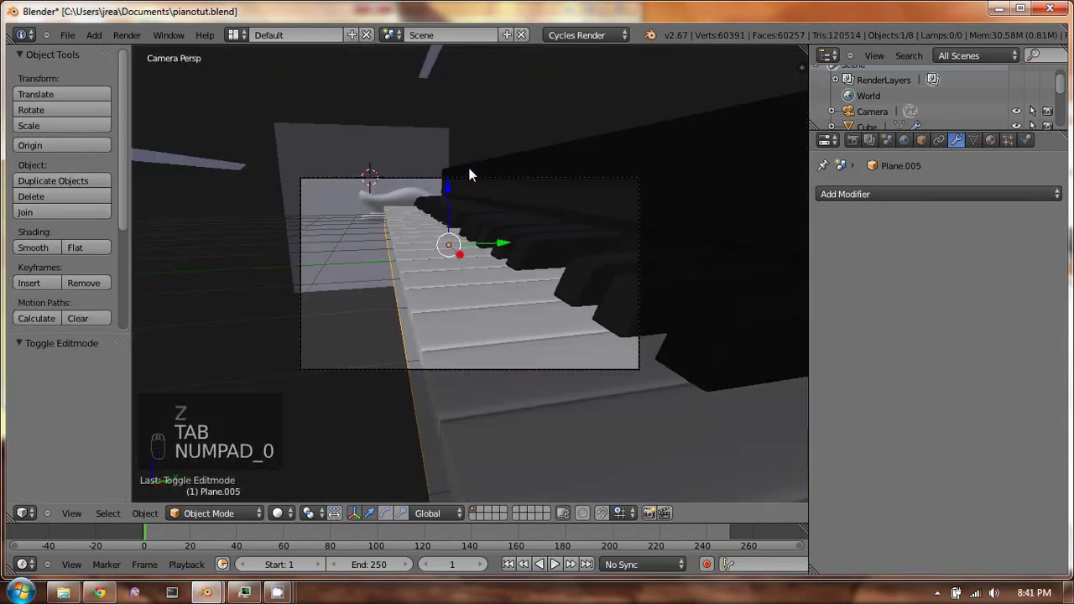
{"action": "left_click", "coordinate": [38, 247]}
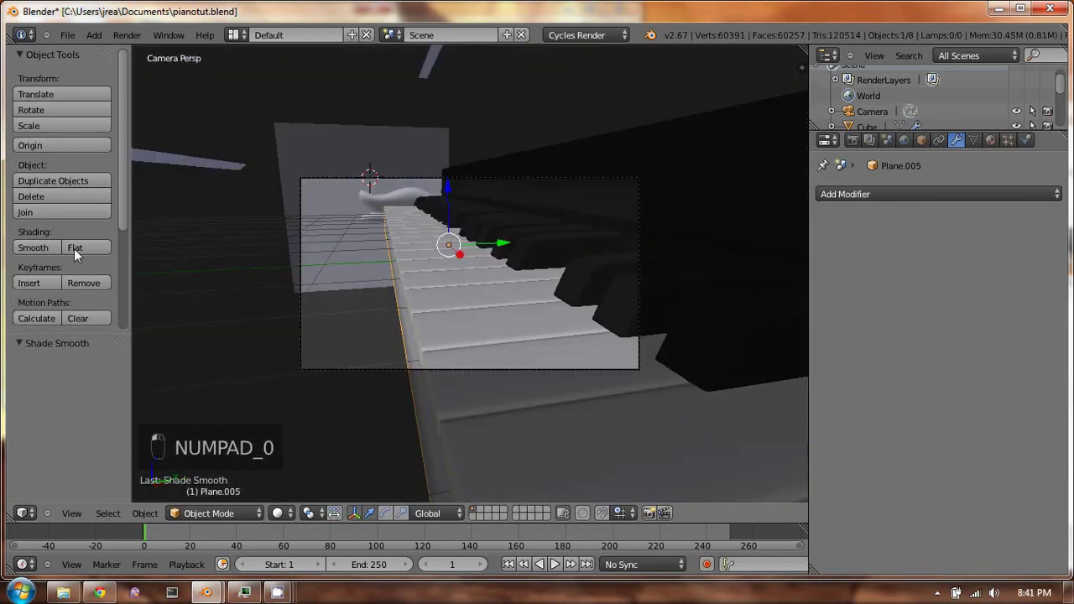
{"action": "left_click", "coordinate": [990, 140]}
{"action": "left_click", "coordinate": [828, 245]}
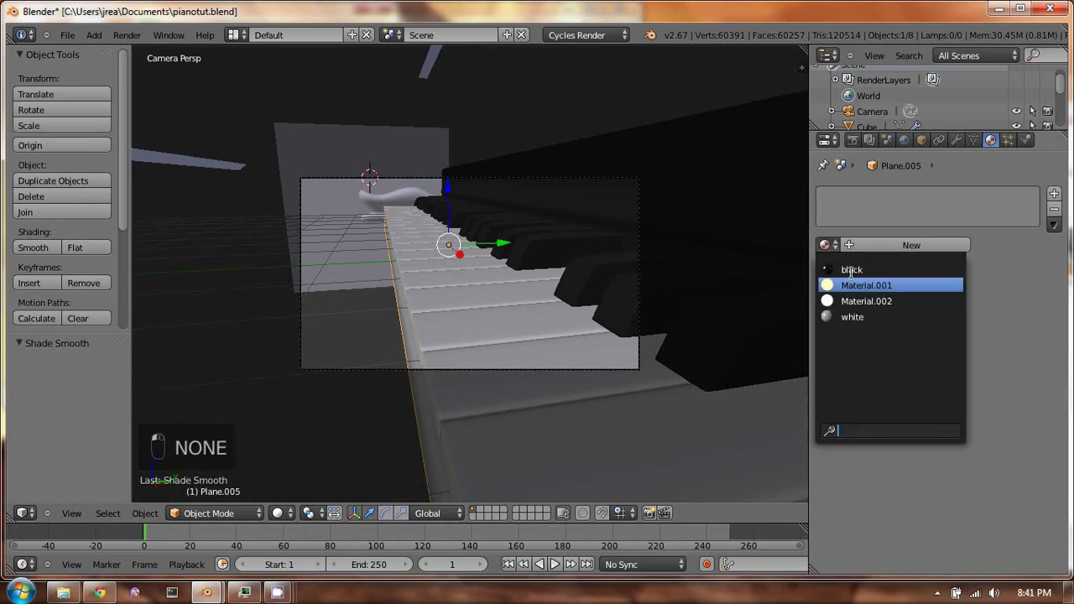
{"action": "left_click", "coordinate": [852, 262]}
Select the curved end block and assign it the existing black material, leaving its position as it is
{"action": "right_click", "coordinate": [426, 209]}
{"action": "key", "text": "g"}
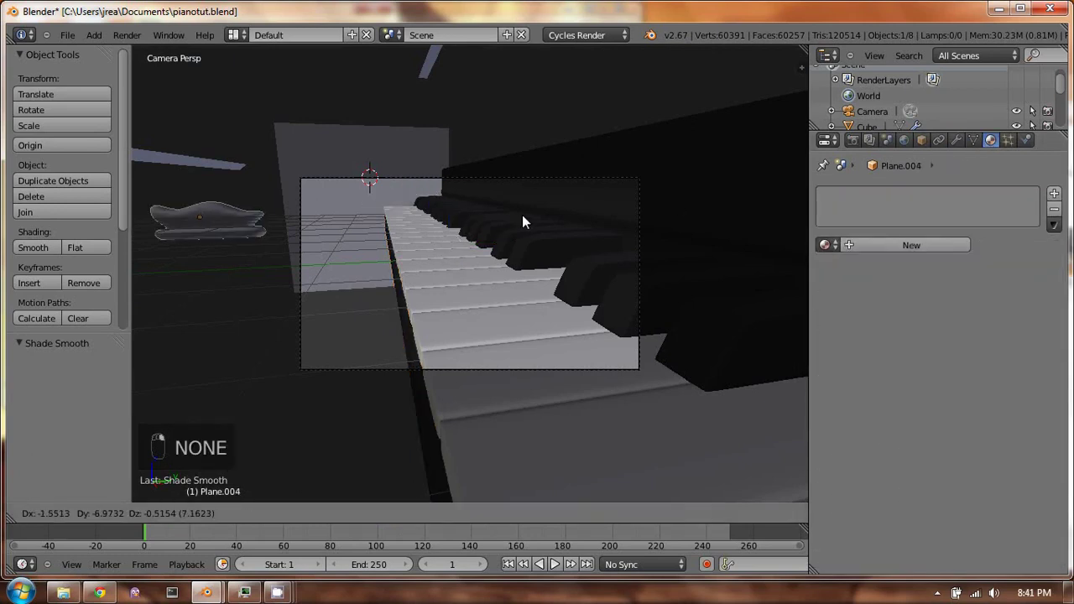
{"action": "key", "text": "Escape"}
{"action": "key", "text": "Escape"}
{"action": "left_click", "coordinate": [819, 245]}
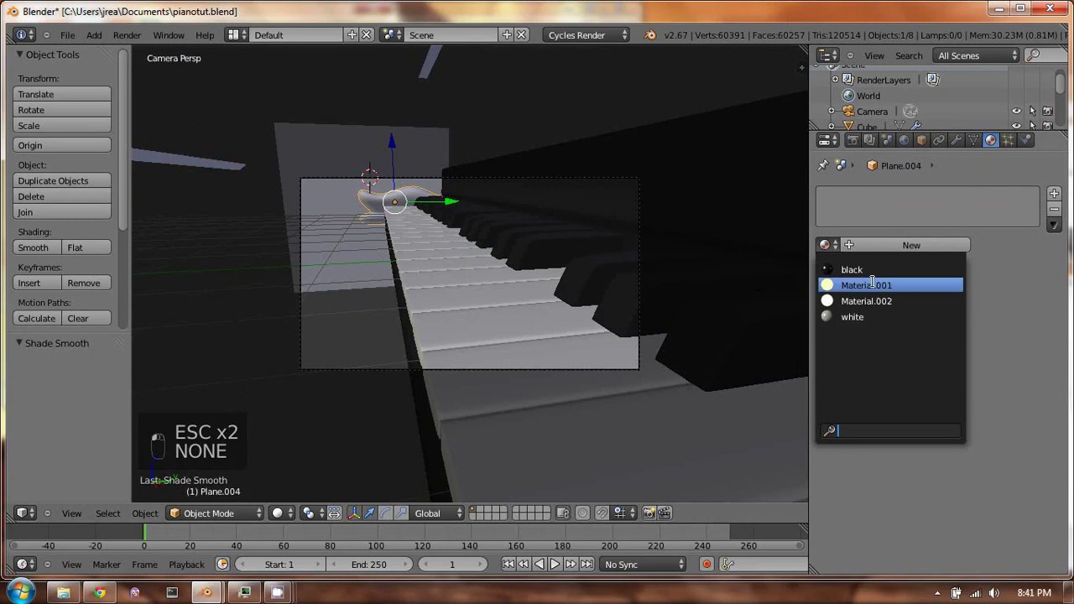
{"action": "left_click", "coordinate": [849, 266]}
Add a plane, lower it along Z beneath the piano and scale it up into a large floor
{"action": "middle_click_drag", "start_coordinate": [737, 262], "coordinate": [469, 195]}
{"action": "key", "text": "shift+a"}
{"action": "mouse_move", "coordinate": [486, 195]}
{"action": "left_click", "coordinate": [533, 196]}
{"action": "left_click_drag", "start_coordinate": [339, 148], "coordinate": [337, 294]}
{"action": "key", "text": "s"}
{"action": "left_click", "coordinate": [779, 412]}
{"action": "key", "text": "s"}
{"action": "left_click", "coordinate": [468, 327]}
Give the floor plane a new Diffuse BSDF material with a very dark brown color
{"action": "left_click", "coordinate": [899, 244]}
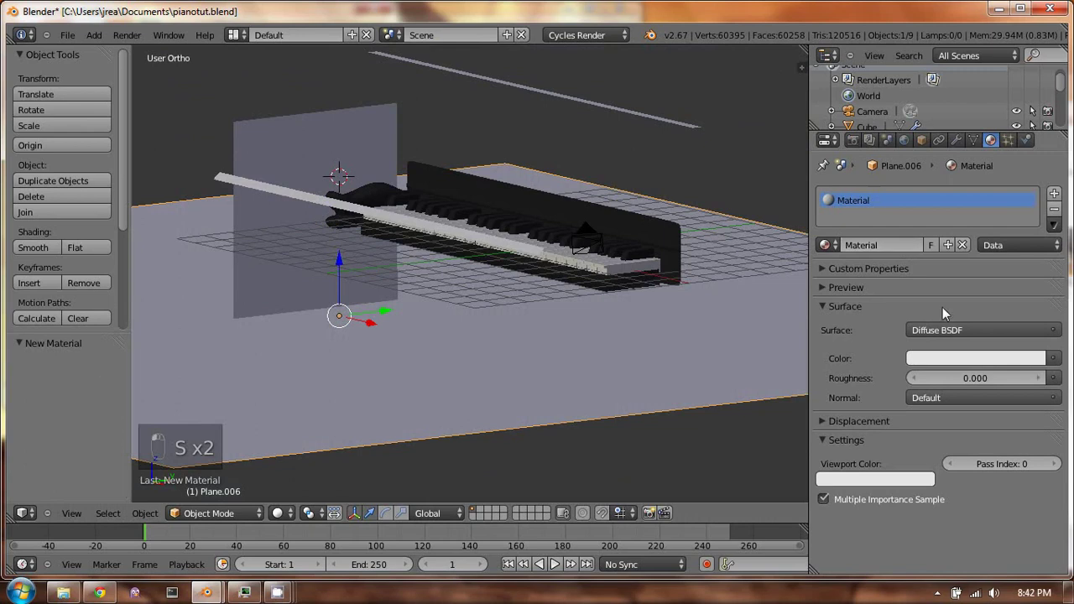
{"action": "left_click", "coordinate": [965, 360]}
{"action": "left_click_drag", "start_coordinate": [993, 218], "coordinate": [964, 232]}
{"action": "left_click_drag", "start_coordinate": [1031, 168], "coordinate": [1034, 240]}
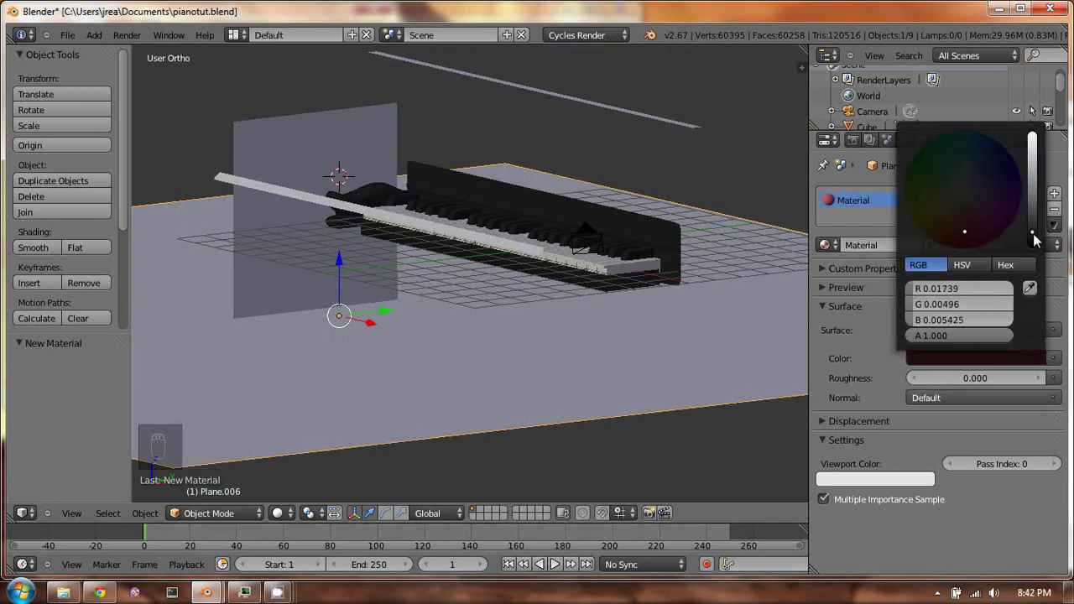
{"action": "left_click_drag", "start_coordinate": [950, 238], "coordinate": [950, 240]}
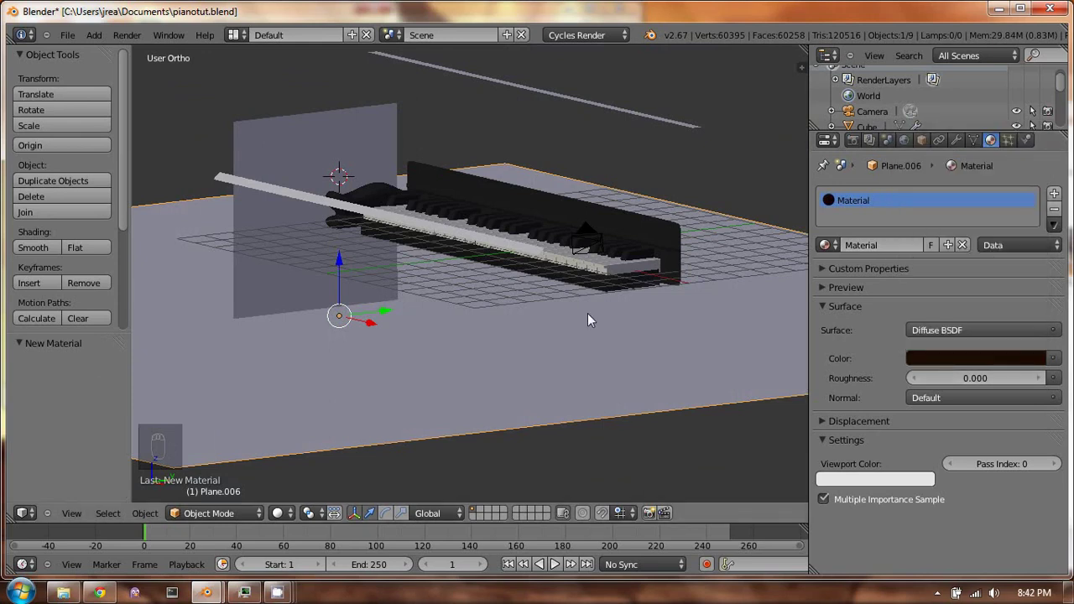
Return to the camera view and save the scene over the existing pianotut.blend file
{"action": "key", "text": "KP_0"}
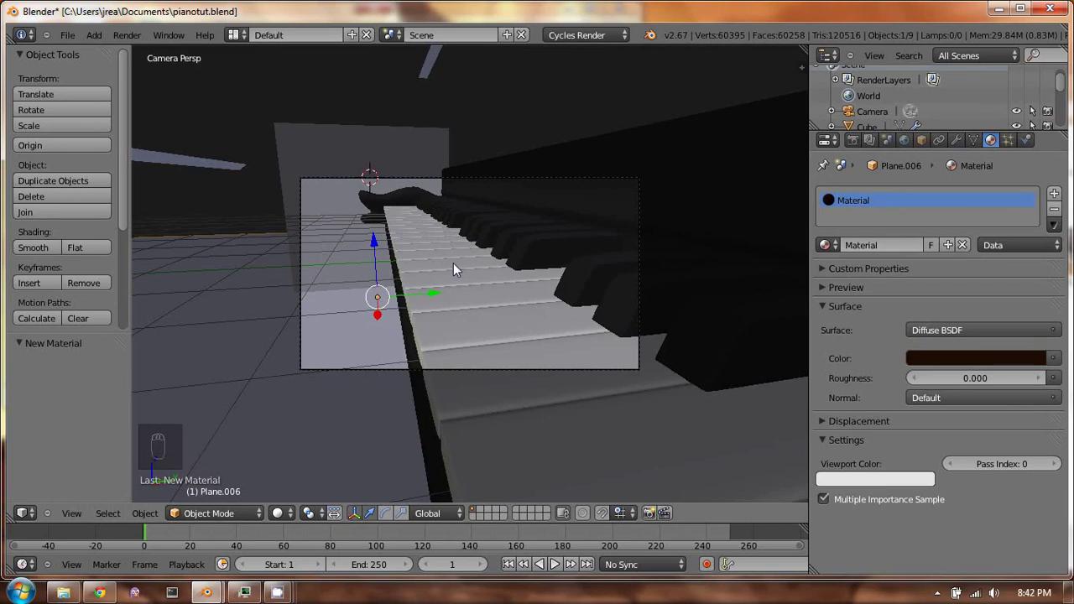
{"action": "key", "text": "ctrl+w"}
{"action": "left_click", "coordinate": [454, 269]}
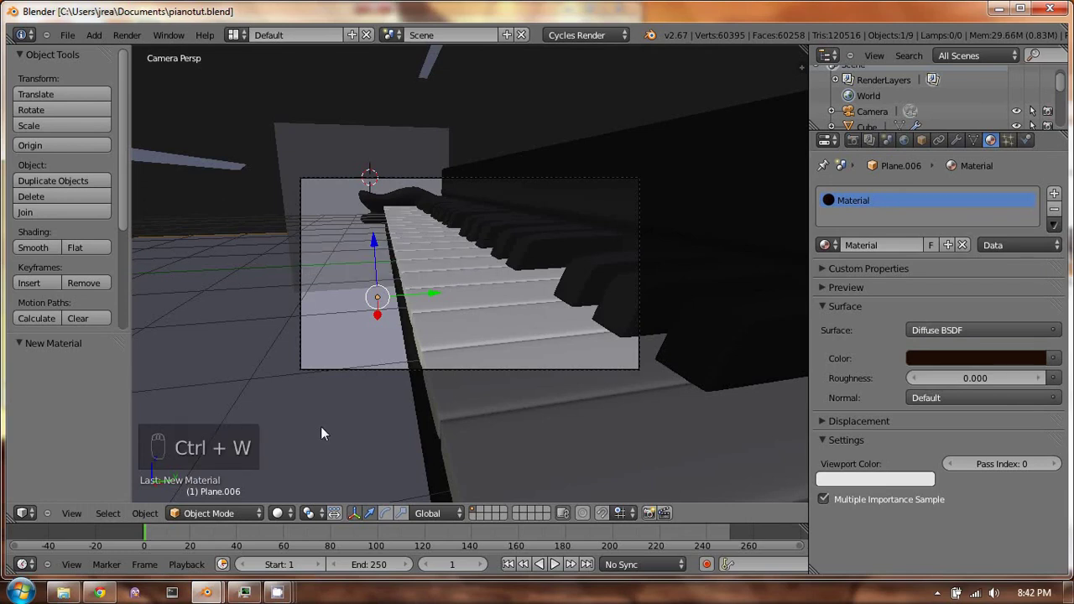
{"action": "left_click", "coordinate": [281, 513]}
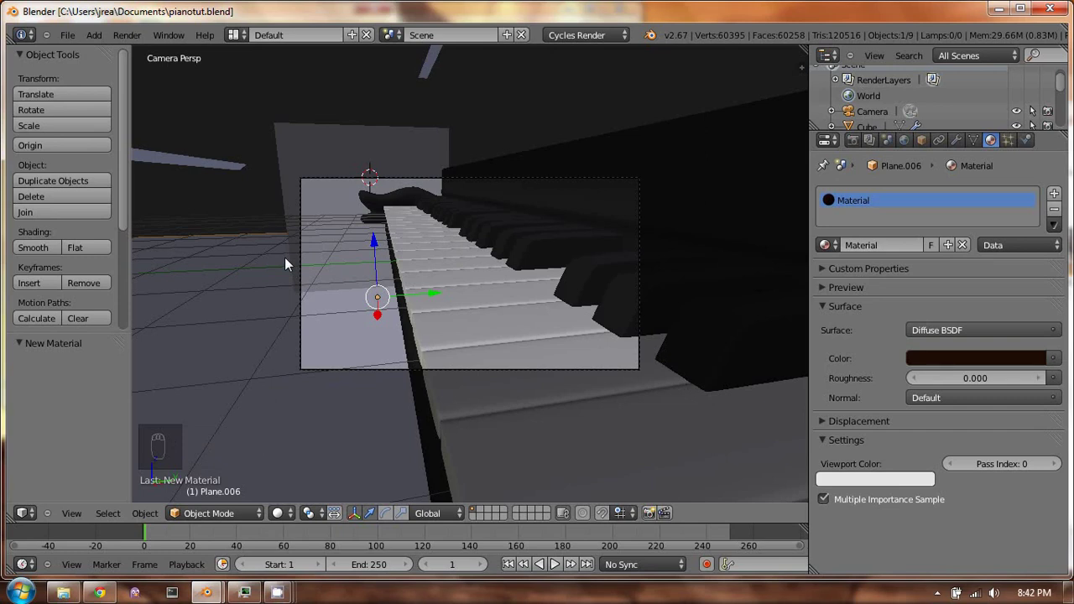
Set the render resolution to 595 × 400 at 100% scale and enlarge it to 768 × 430
{"action": "left_click", "coordinate": [853, 141]}
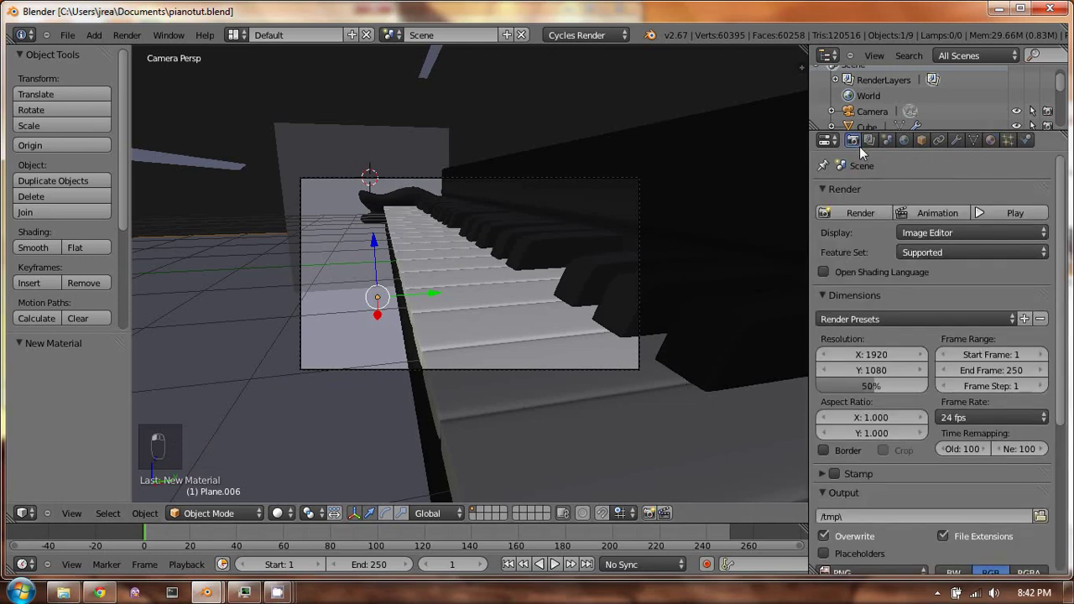
{"action": "left_click", "coordinate": [879, 354]}
{"action": "type", "text": "594"}
{"action": "key", "text": "Tab"}
{"action": "type", "text": "400"}
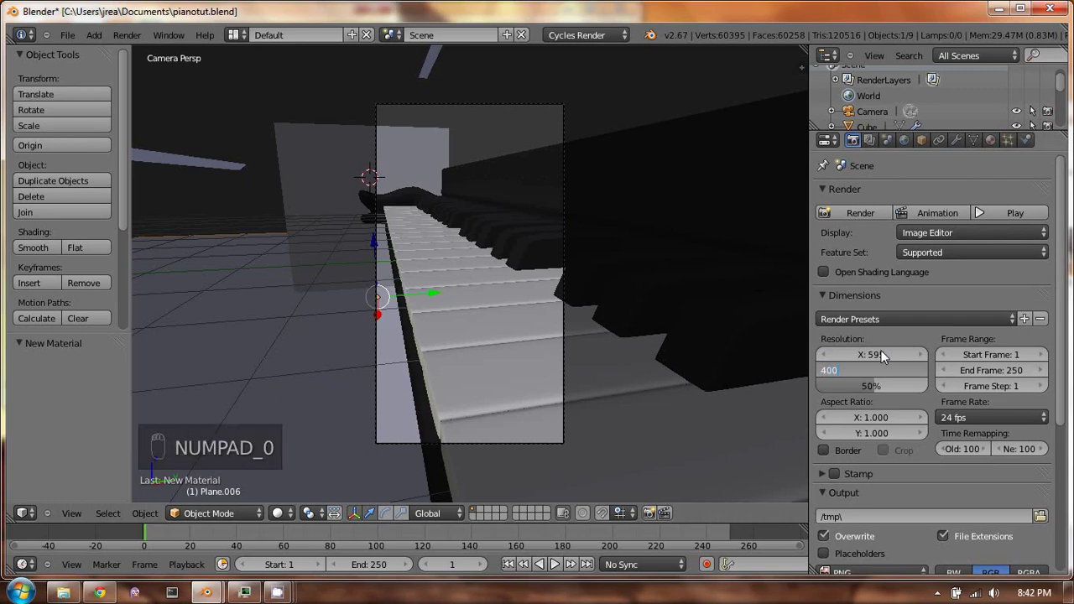
{"action": "key", "text": "Return"}
{"action": "left_click_drag", "start_coordinate": [878, 387], "coordinate": [989, 385]}
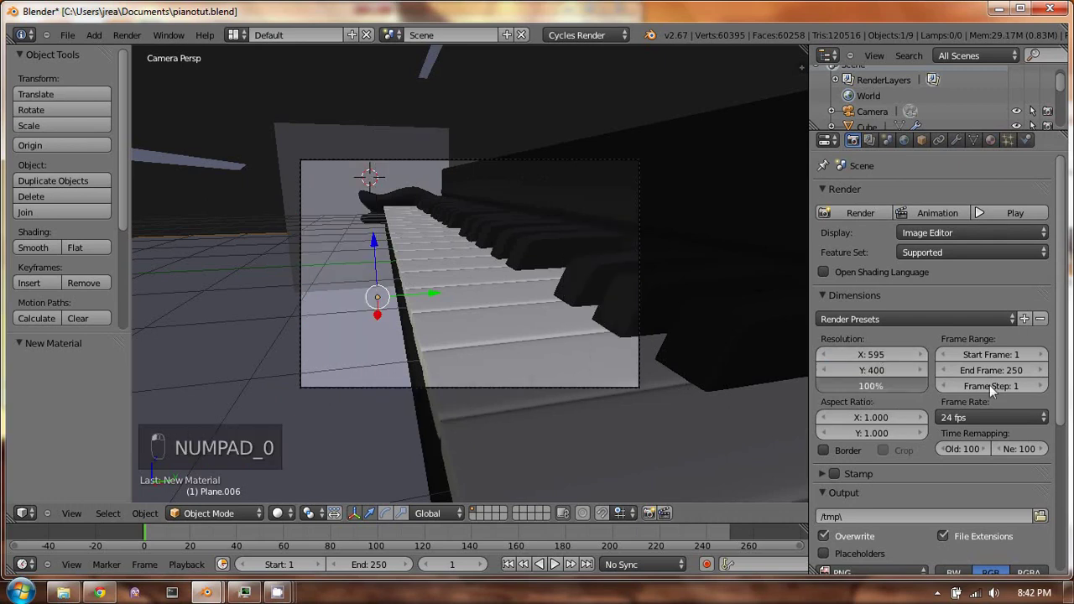
{"action": "left_click_drag", "start_coordinate": [877, 354], "coordinate": [939, 360]}
{"action": "left_click_drag", "start_coordinate": [873, 372], "coordinate": [895, 366]}
Leave the camera view and try to select the camera above the keys individually and with box selection
{"action": "key", "text": "KP_0"}
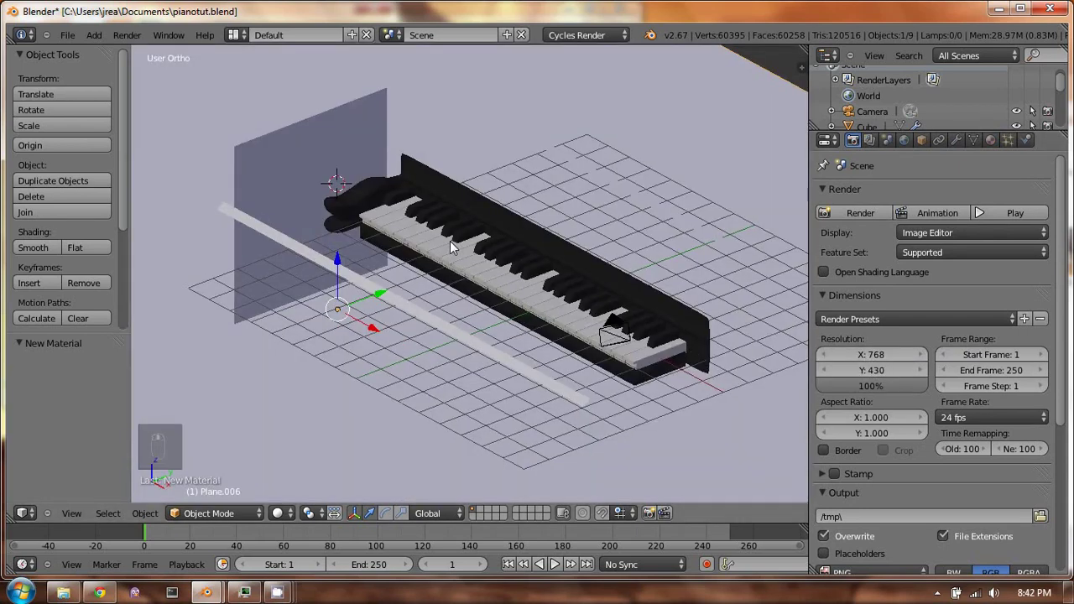
{"action": "right_click", "coordinate": [614, 336]}
{"action": "key", "text": "g"}
{"action": "right_click", "coordinate": [613, 335]}
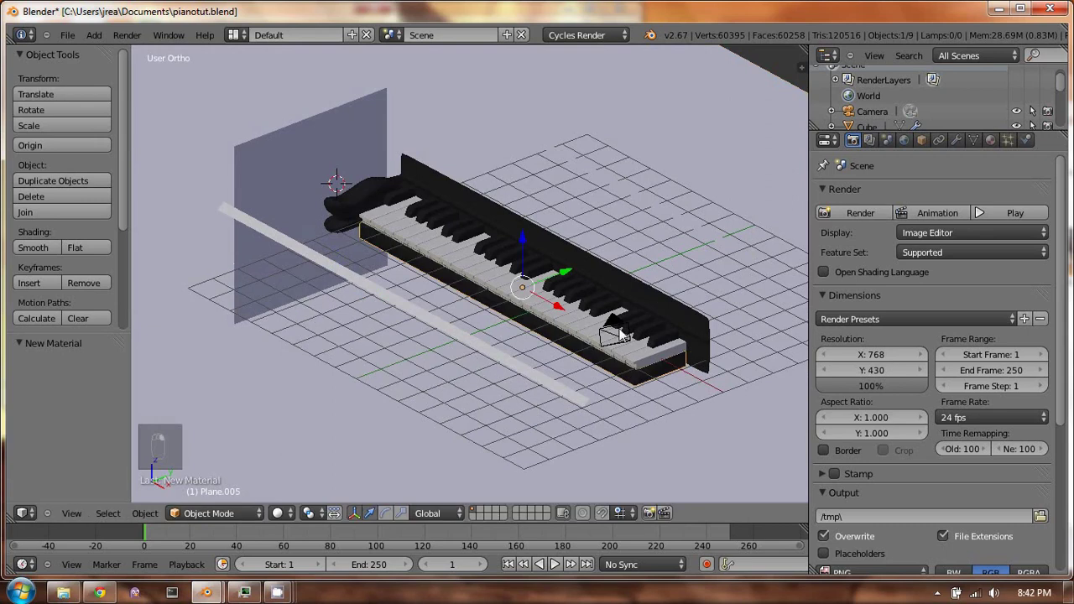
{"action": "right_click", "coordinate": [611, 336]}
{"action": "right_click", "coordinate": [614, 336]}
{"action": "key", "text": "a"}
{"action": "key", "text": "b"}
{"action": "left_click_drag", "start_coordinate": [619, 337], "coordinate": [680, 344]}
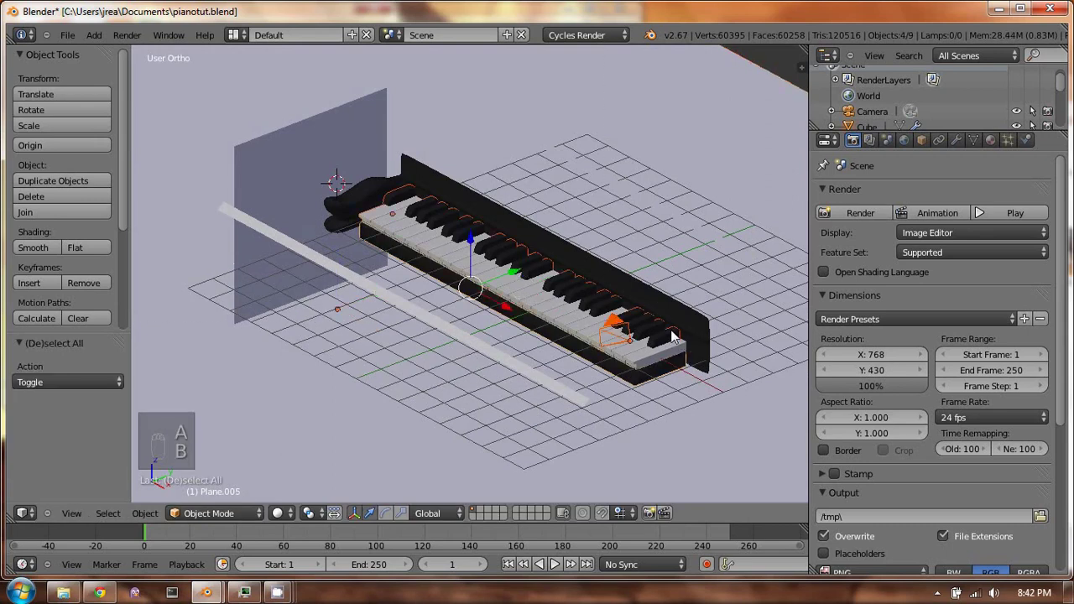
{"action": "key", "text": "b"}
{"action": "middle_click_drag", "start_coordinate": [656, 317], "coordinate": [713, 369]}
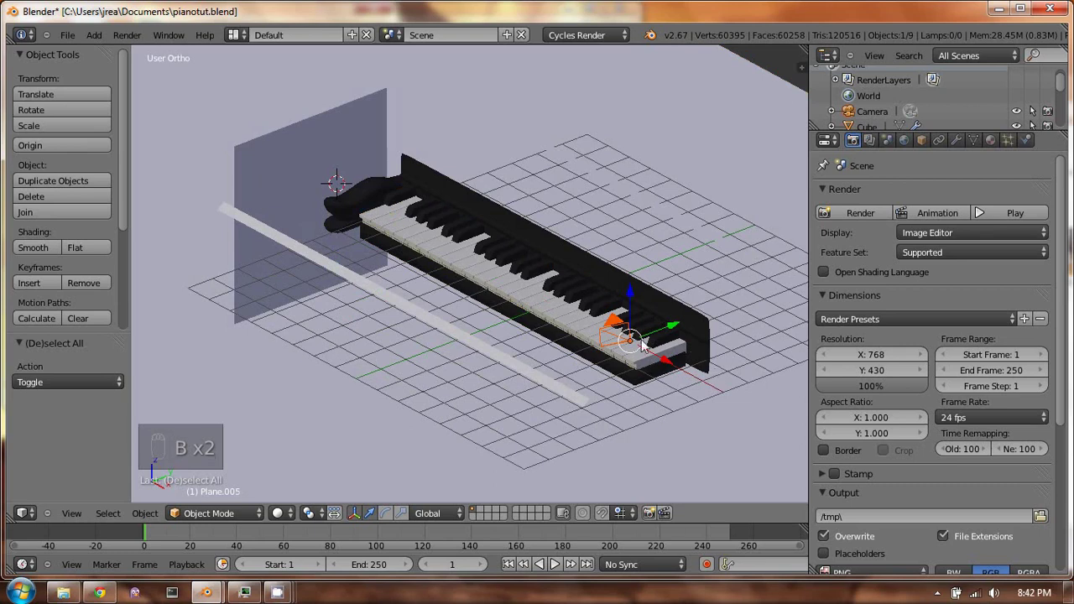
{"action": "right_click", "coordinate": [613, 335]}
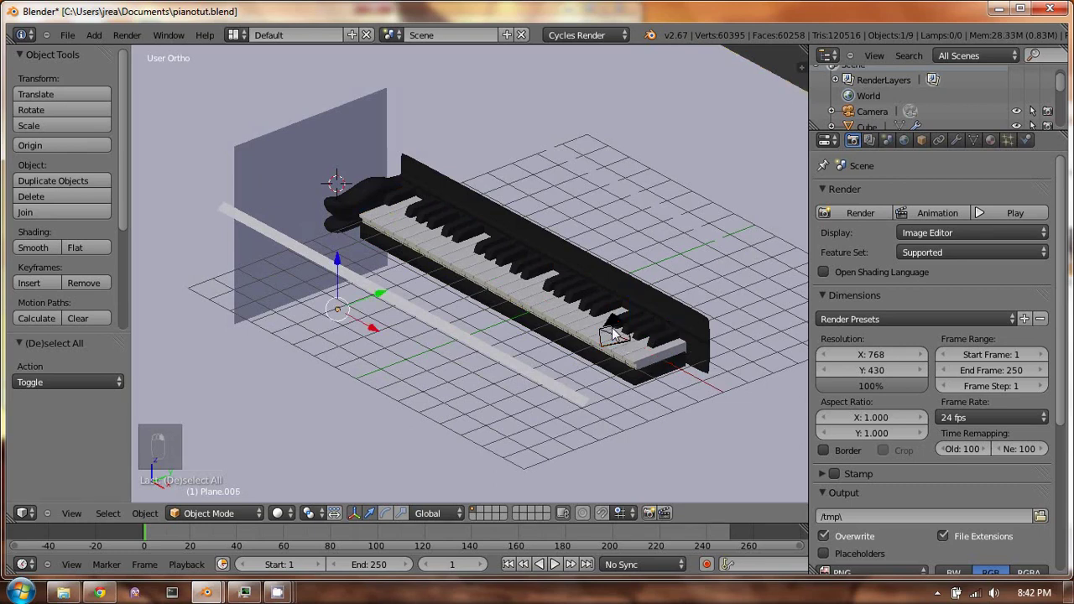
{"action": "right_click", "coordinate": [631, 344]}
{"action": "right_click", "coordinate": [631, 344]}
{"action": "right_click", "coordinate": [620, 343]}
{"action": "right_click", "coordinate": [615, 344]}
{"action": "right_click_drag", "start_coordinate": [609, 338], "coordinate": [607, 335]}
{"action": "right_click", "coordinate": [617, 327]}
Select the camera object above the near end of the keyboard from a different viewing angle
{"action": "scroll", "coordinate": [618, 324], "scroll_direction": "up", "scroll_amount": 4}
{"action": "scroll", "coordinate": [693, 347], "scroll_direction": "up", "scroll_amount": 6}
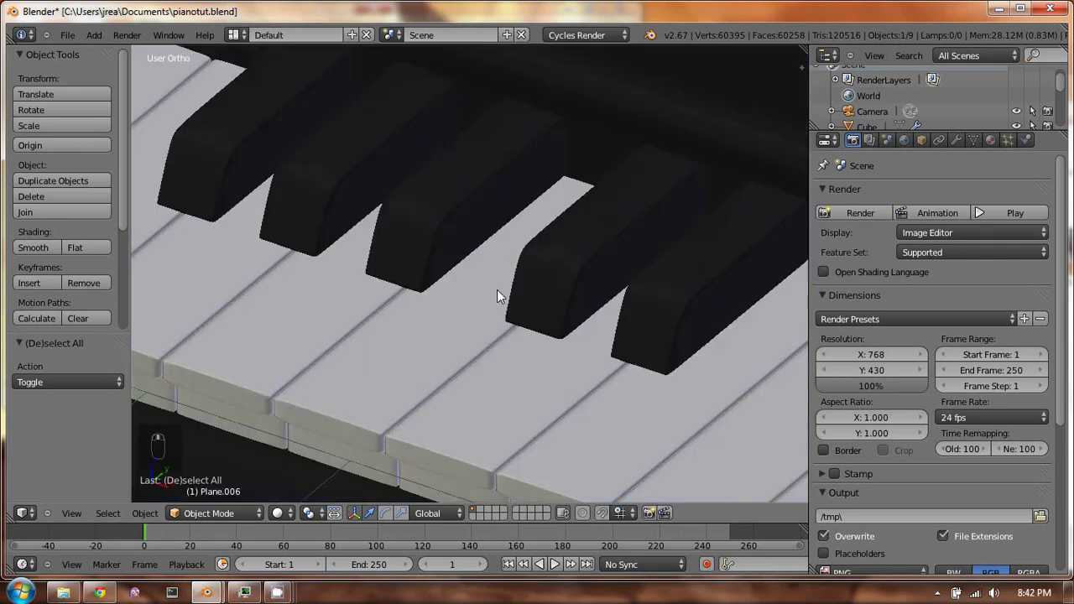
{"action": "scroll", "coordinate": [513, 261], "scroll_direction": "down", "scroll_amount": 6}
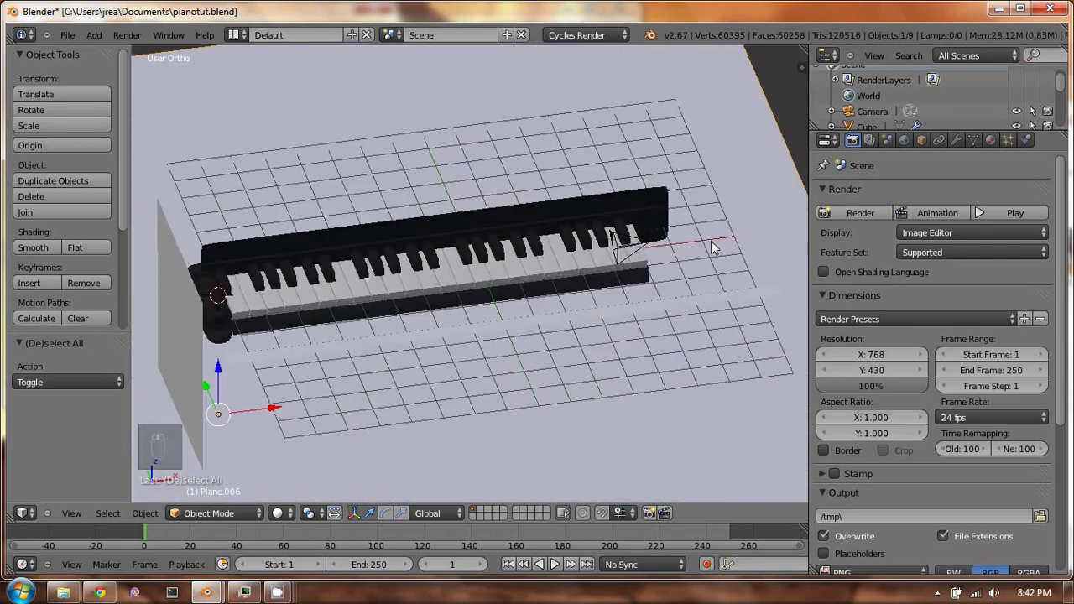
{"action": "right_click", "coordinate": [542, 258]}
{"action": "right_click", "coordinate": [541, 258]}
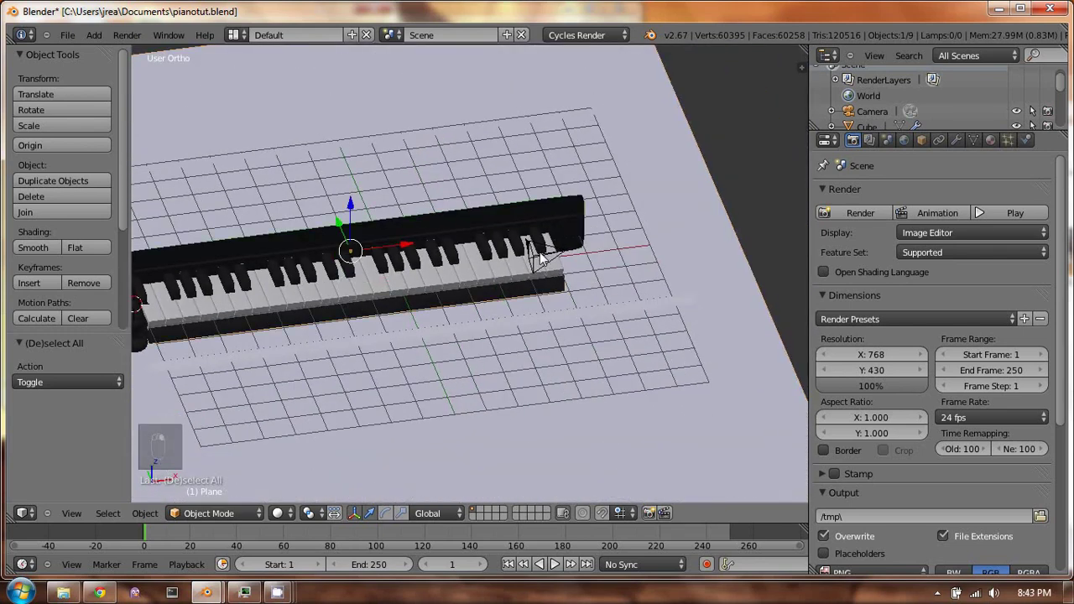
{"action": "right_click", "coordinate": [541, 259]}
{"action": "right_click", "coordinate": [541, 258]}
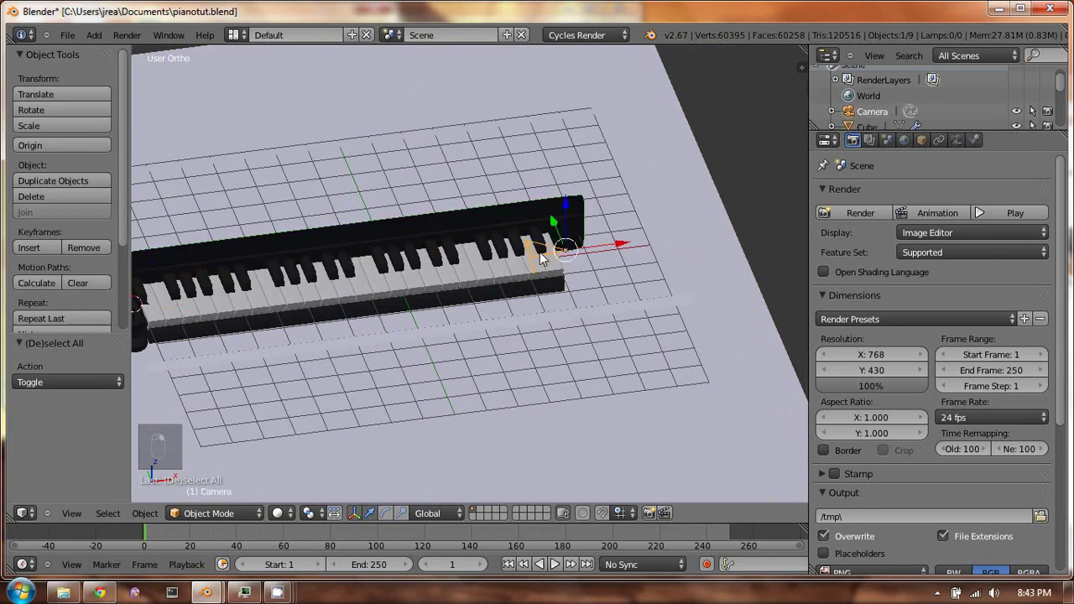
Display the camera's limits and set its depth-of-field focus distance to 3.140
{"action": "left_click", "coordinate": [957, 140]}
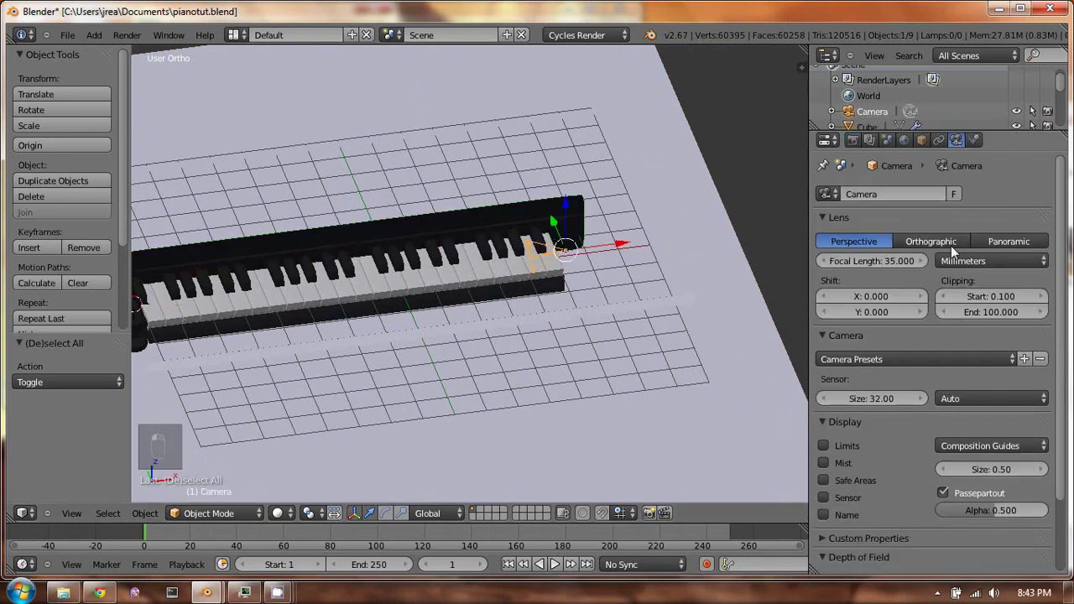
{"action": "scroll", "coordinate": [927, 428], "scroll_direction": "down", "scroll_amount": 3}
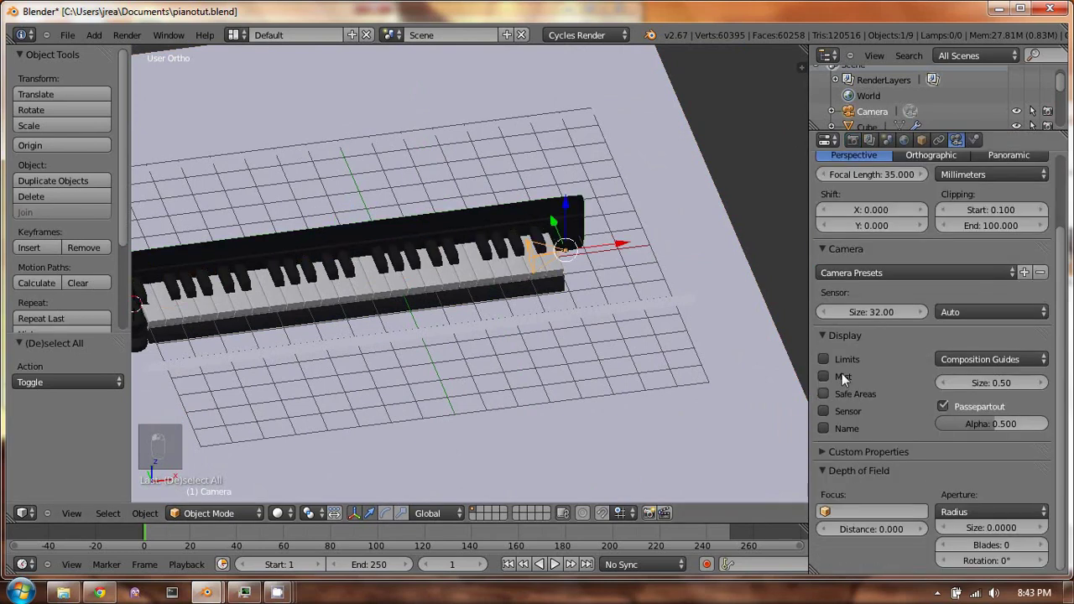
{"action": "left_click", "coordinate": [865, 510]}
{"action": "left_click_drag", "start_coordinate": [873, 529], "coordinate": [887, 531]}
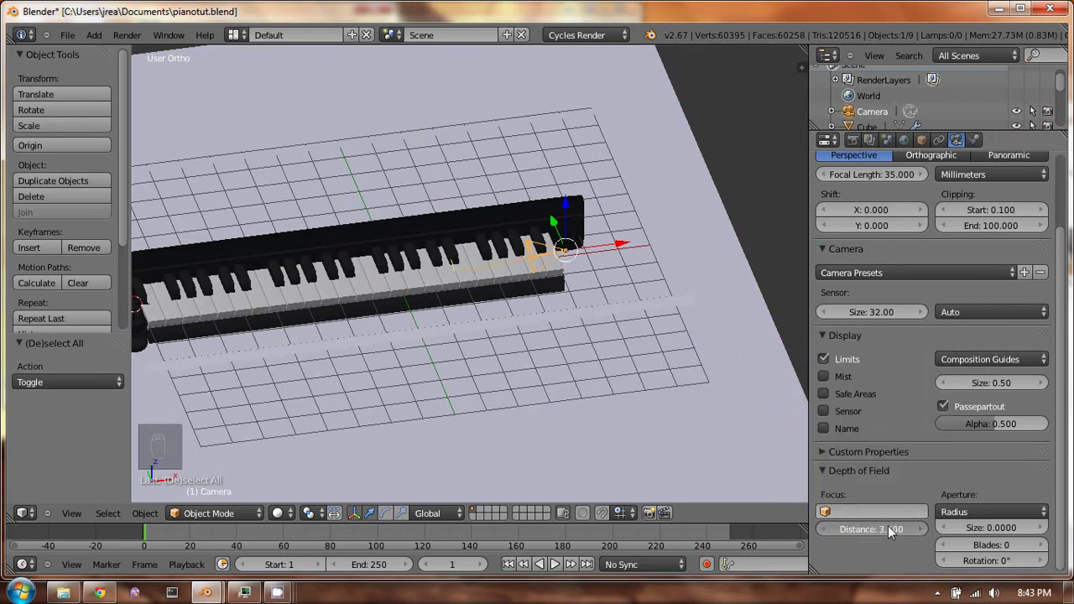
{"action": "scroll", "coordinate": [521, 293], "scroll_direction": "up", "scroll_amount": 7}
{"action": "middle_click_drag", "start_coordinate": [523, 293], "coordinate": [542, 280]}
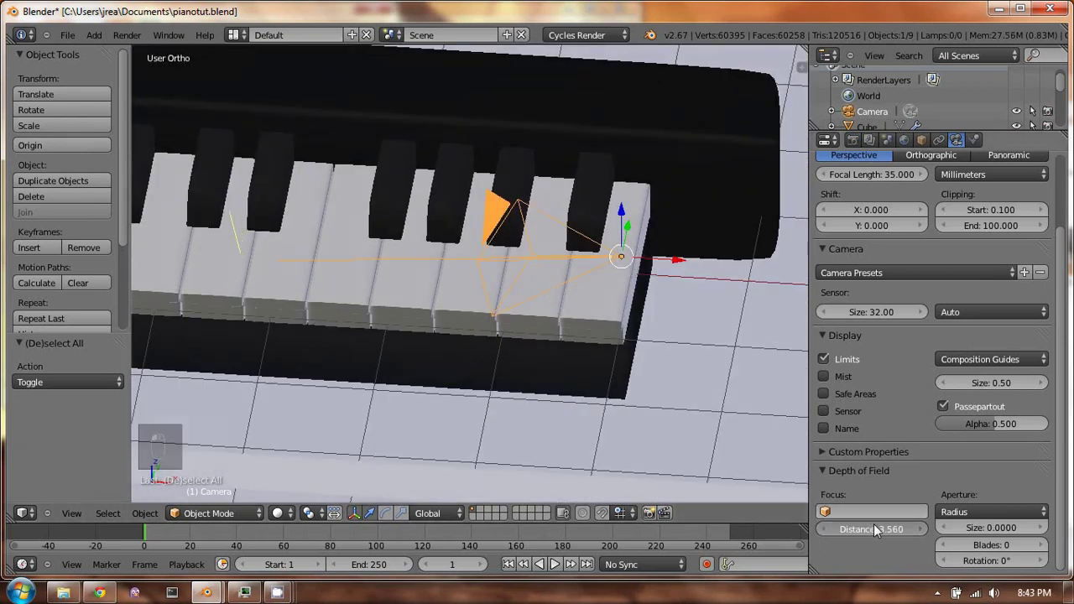
{"action": "left_click_drag", "start_coordinate": [872, 524], "coordinate": [877, 526]}
Switch the camera's aperture type to F/stop and set its number to 0.8
{"action": "left_click", "coordinate": [982, 510]}
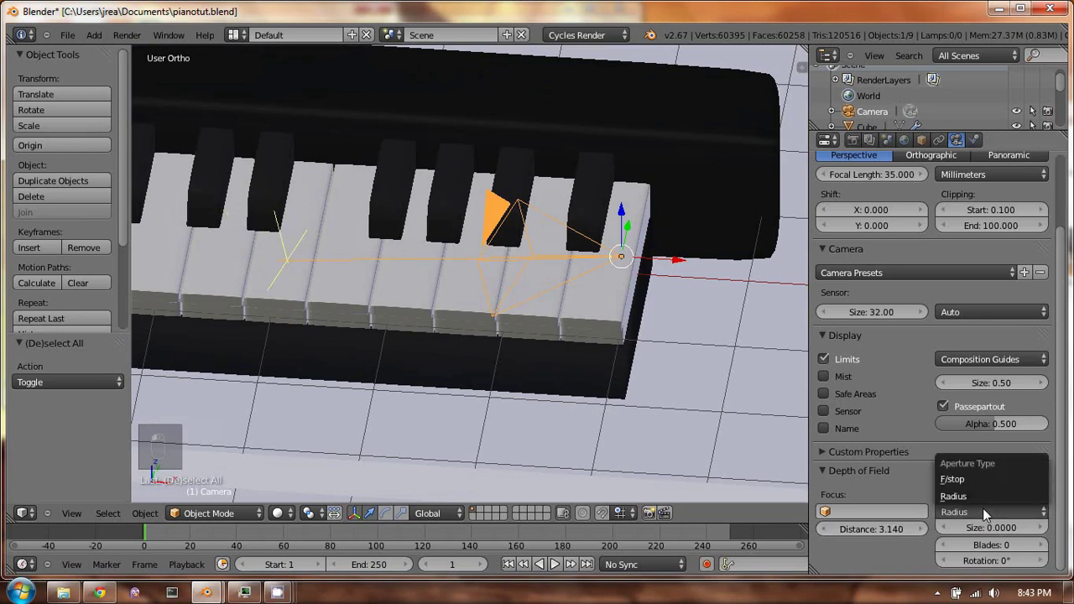
{"action": "left_click", "coordinate": [975, 477]}
{"action": "left_click", "coordinate": [995, 522]}
{"action": "type", "text": "0.8"}
{"action": "key", "text": "Return"}
Render a test image through the camera to check the depth of field, and close the result
{"action": "scroll", "coordinate": [549, 170], "scroll_direction": "up", "scroll_amount": 1}
{"action": "scroll", "coordinate": [548, 170], "scroll_direction": "down", "scroll_amount": 1}
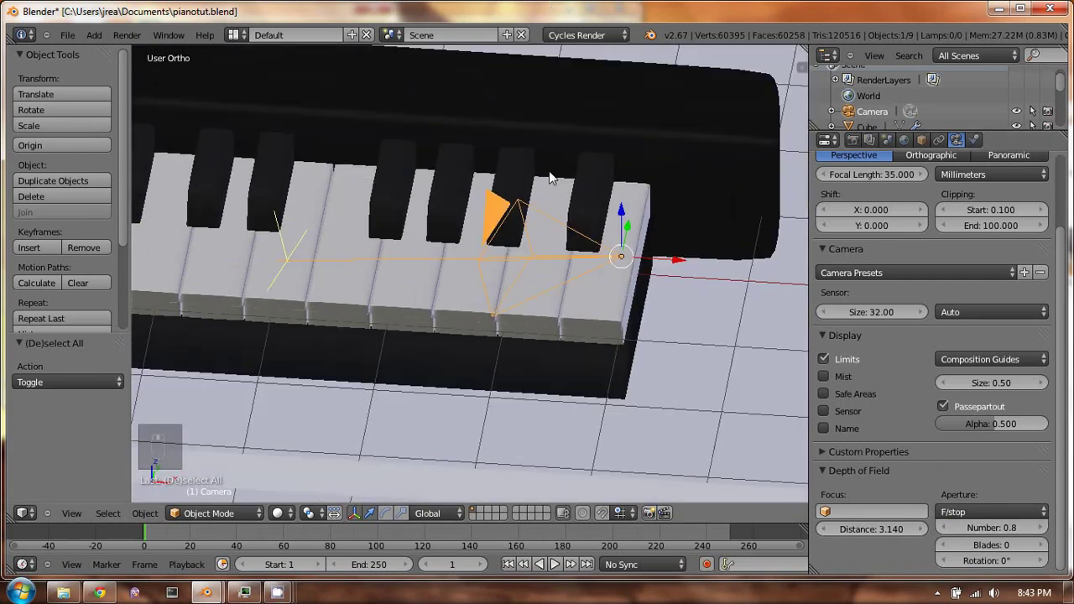
{"action": "scroll", "coordinate": [457, 145], "scroll_direction": "down", "scroll_amount": 3}
{"action": "key", "text": "KP_0"}
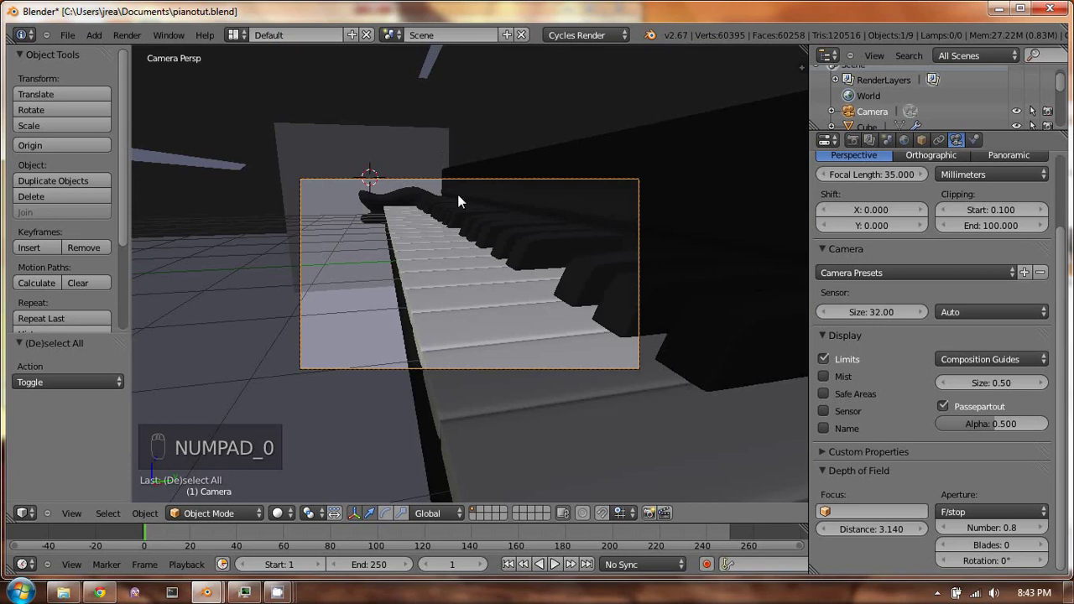
{"action": "scroll", "coordinate": [457, 199], "scroll_direction": "up", "scroll_amount": 2}
{"action": "scroll", "coordinate": [520, 239], "scroll_direction": "down", "scroll_amount": 1}
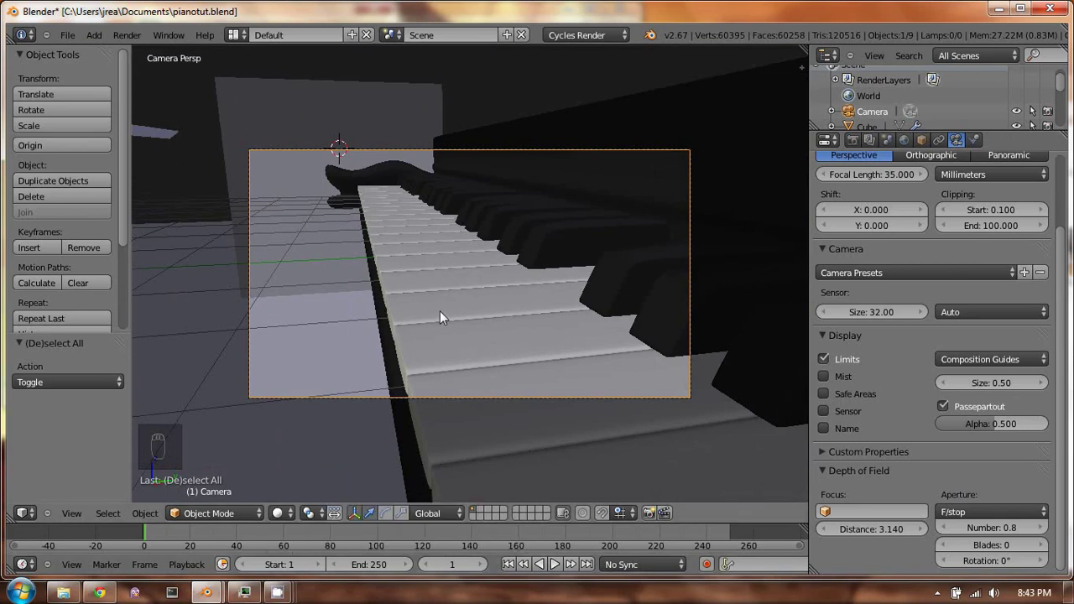
{"action": "key", "text": "F12"}
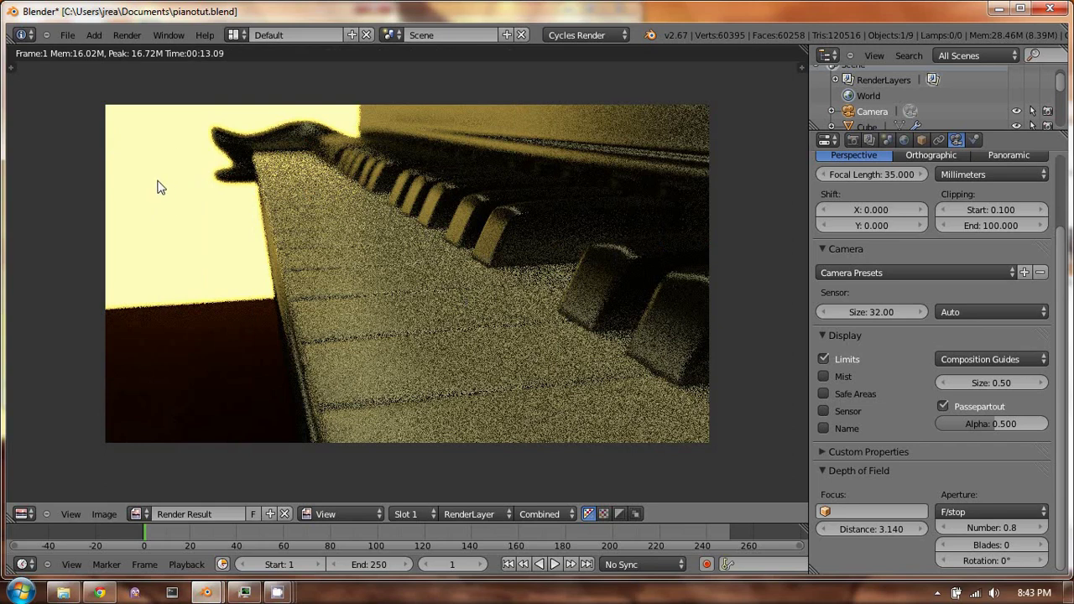
{"action": "key", "text": "Escape"}
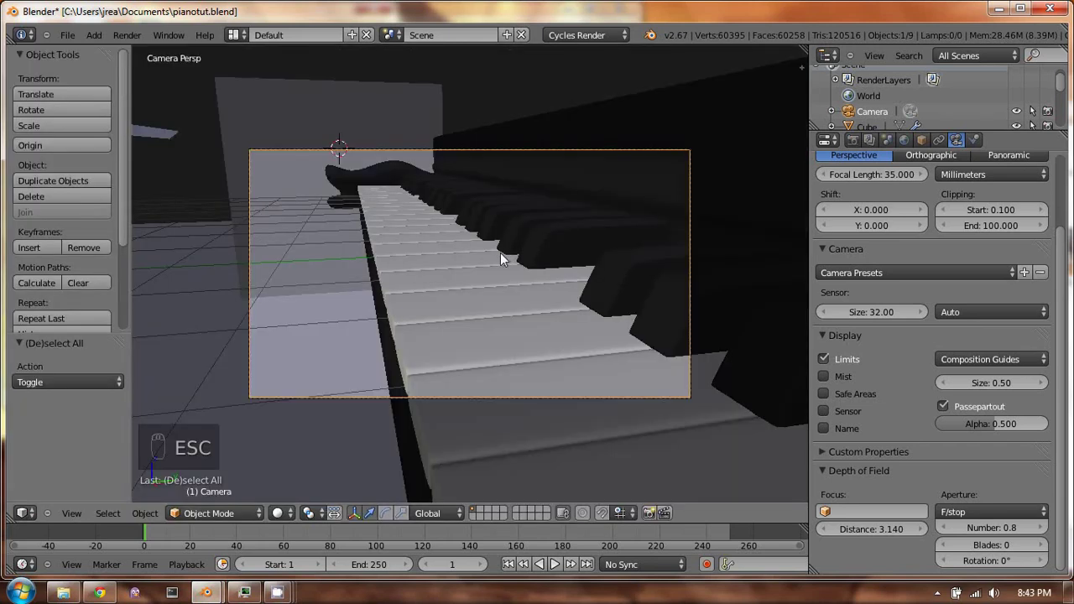
Set the render resolution to 685 by 462 pixels
{"action": "left_click", "coordinate": [853, 140]}
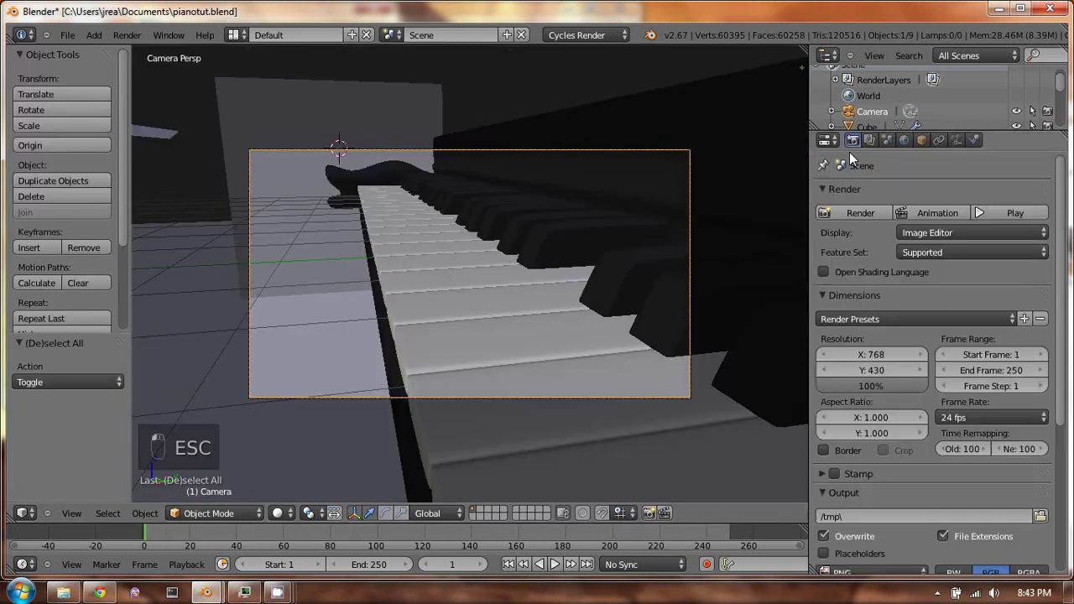
{"action": "left_click", "coordinate": [873, 370]}
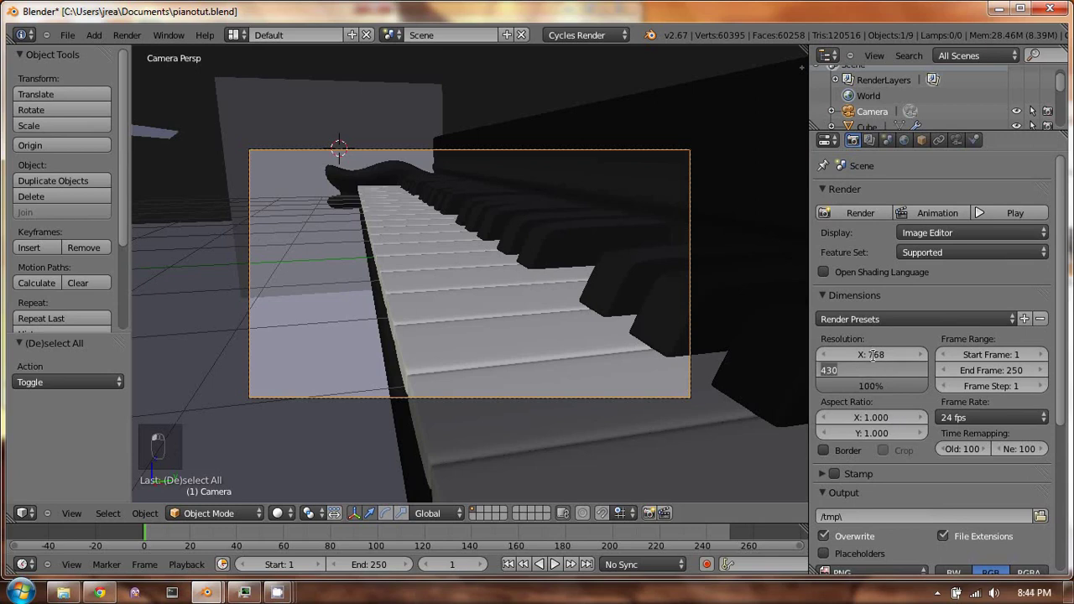
{"action": "left_click", "coordinate": [868, 355]}
{"action": "left_click_drag", "start_coordinate": [868, 355], "coordinate": [897, 369]}
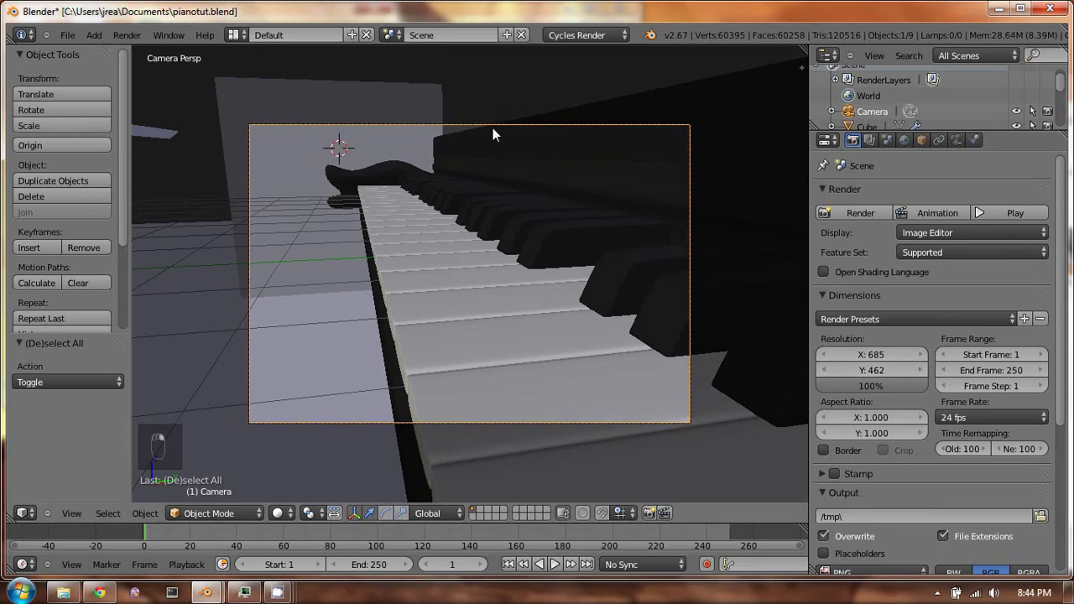
Rotate the camera about -6.2° around the global Z axis
{"action": "key", "text": "r"}
{"action": "key", "text": "r"}
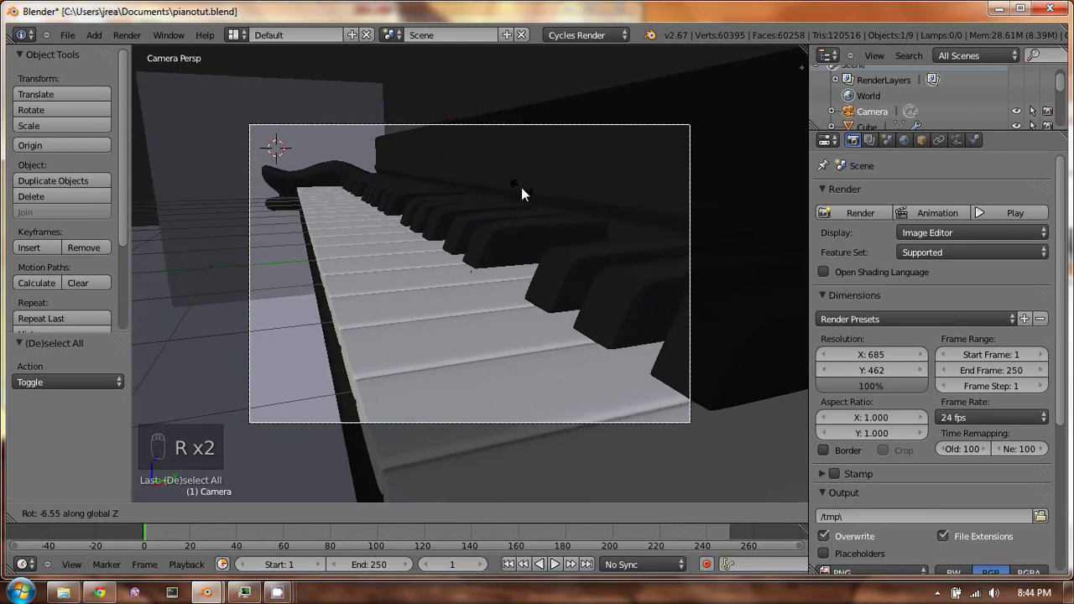
{"action": "left_click", "coordinate": [515, 208]}
Move the camera about -0.22 in Y and -0.23 in Z, and tilt it with a trackball rotation of about 3.4° and -1.7°
{"action": "key", "text": "g"}
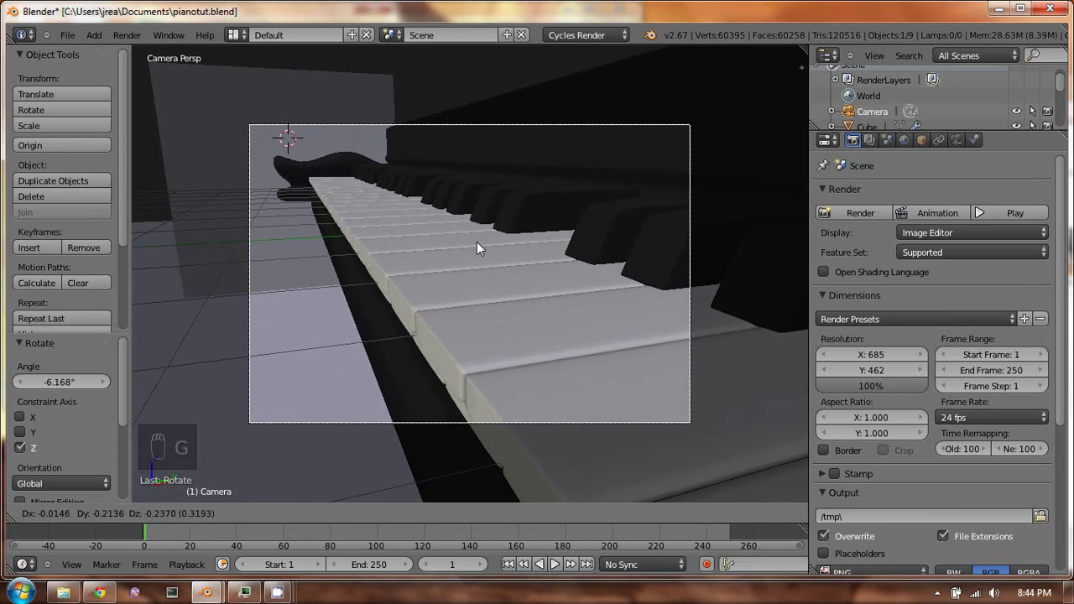
{"action": "left_click", "coordinate": [475, 241]}
{"action": "key", "text": "r"}
{"action": "key", "text": "r"}
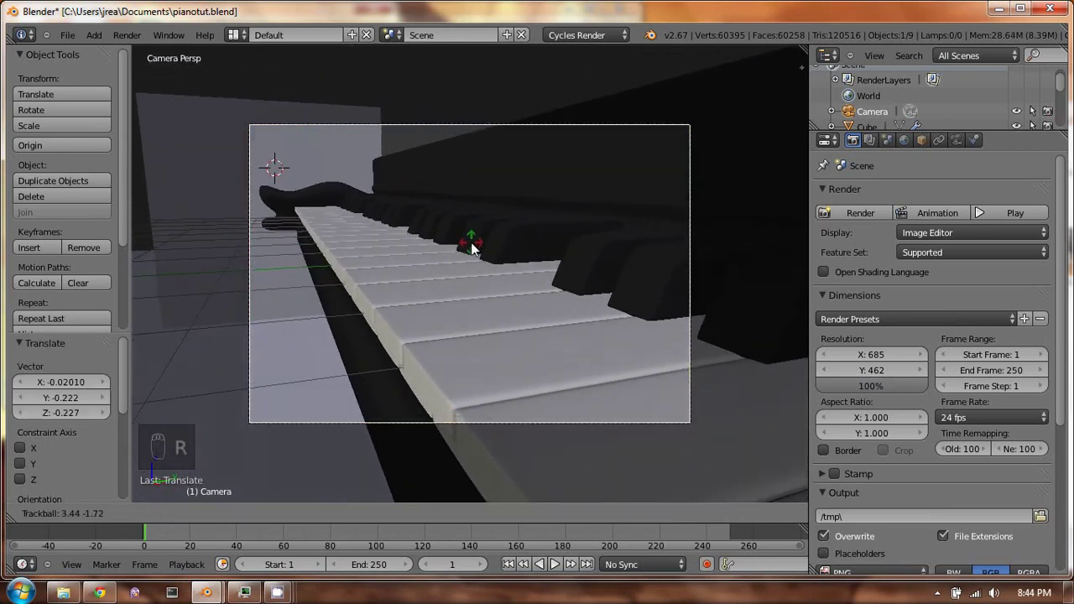
{"action": "left_click", "coordinate": [471, 247]}
Set the camera's depth-of-field focus distance to 3.000
{"action": "middle_click_drag", "start_coordinate": [455, 232], "coordinate": [820, 255]}
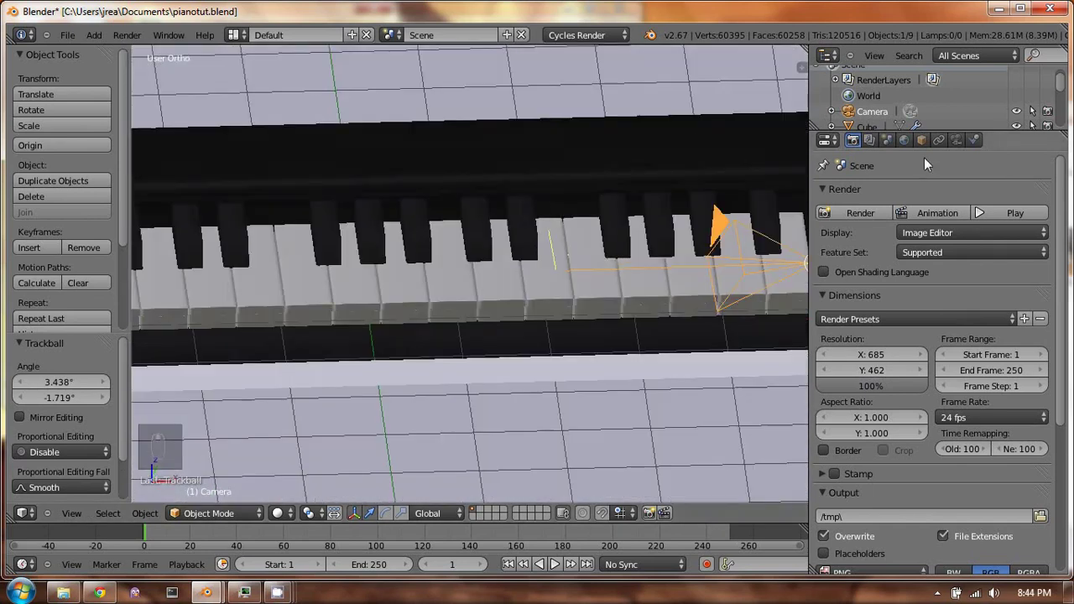
{"action": "left_click", "coordinate": [956, 139]}
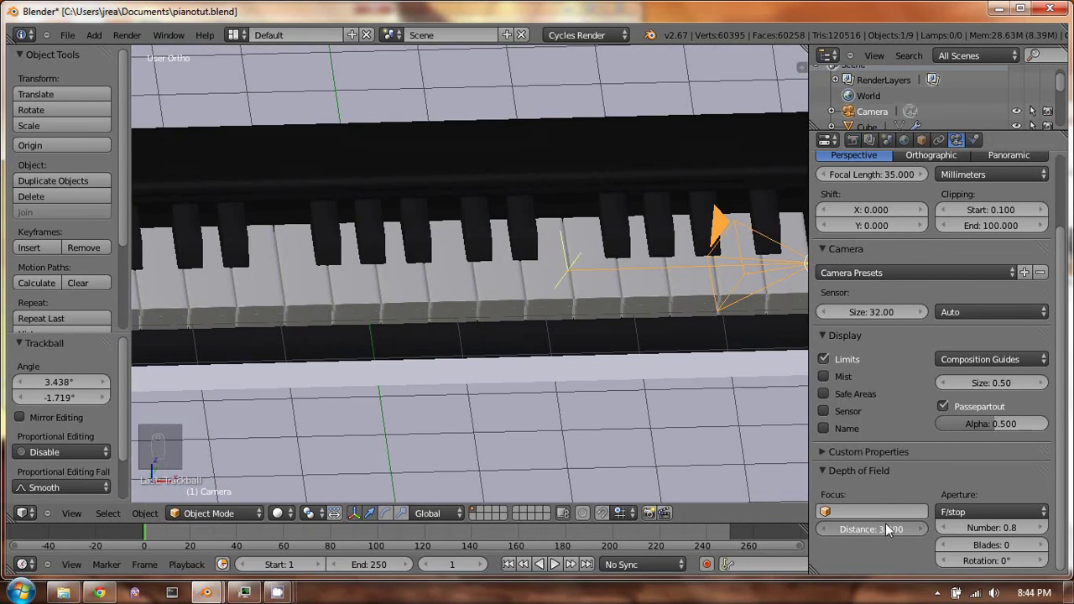
{"action": "right_click", "coordinate": [585, 363]}
{"action": "key", "text": "g"}
{"action": "key", "text": "x"}
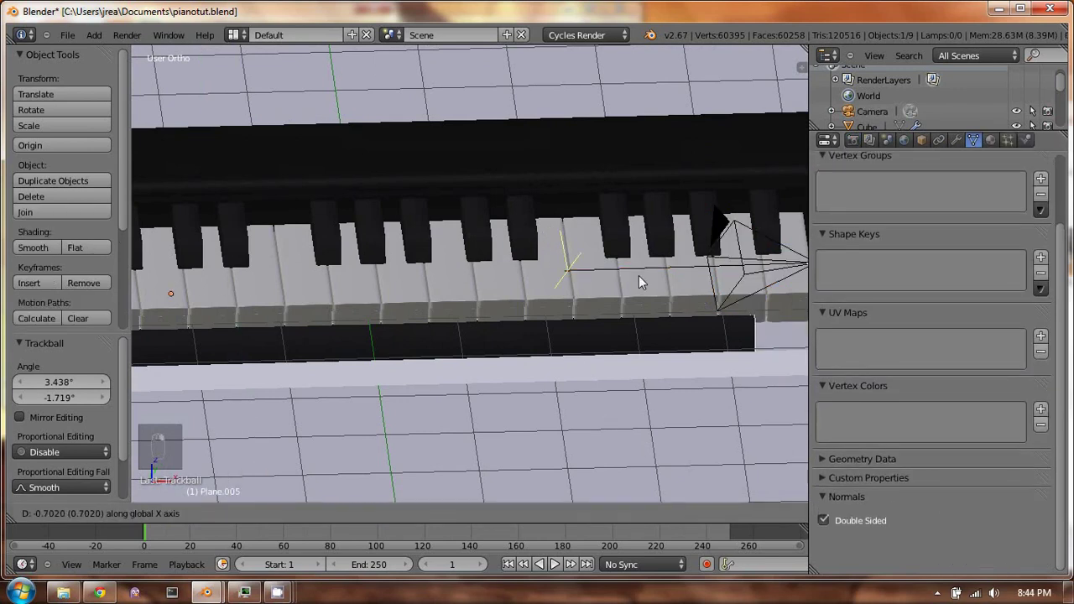
{"action": "right_click", "coordinate": [638, 276]}
Set the emission strength of the slanted light plane in front of the keyboard to 5
{"action": "middle_click_drag", "start_coordinate": [668, 373], "coordinate": [710, 199]}
{"action": "left_click", "coordinate": [990, 139]}
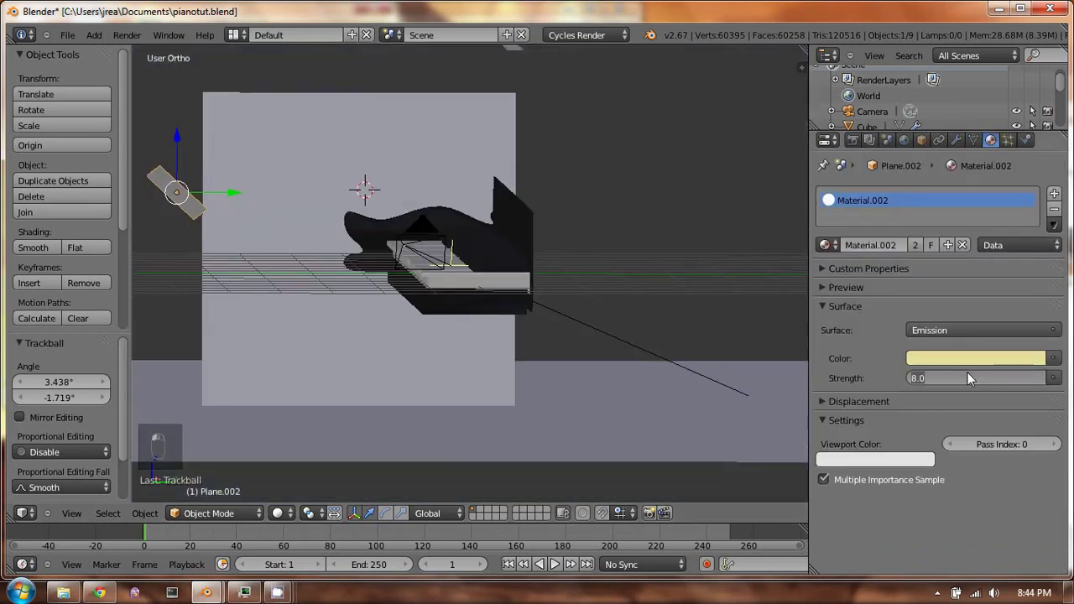
Move the overhead light plane about -1.17 along Y and -0.66 along Z
{"action": "right_click", "coordinate": [515, 56]}
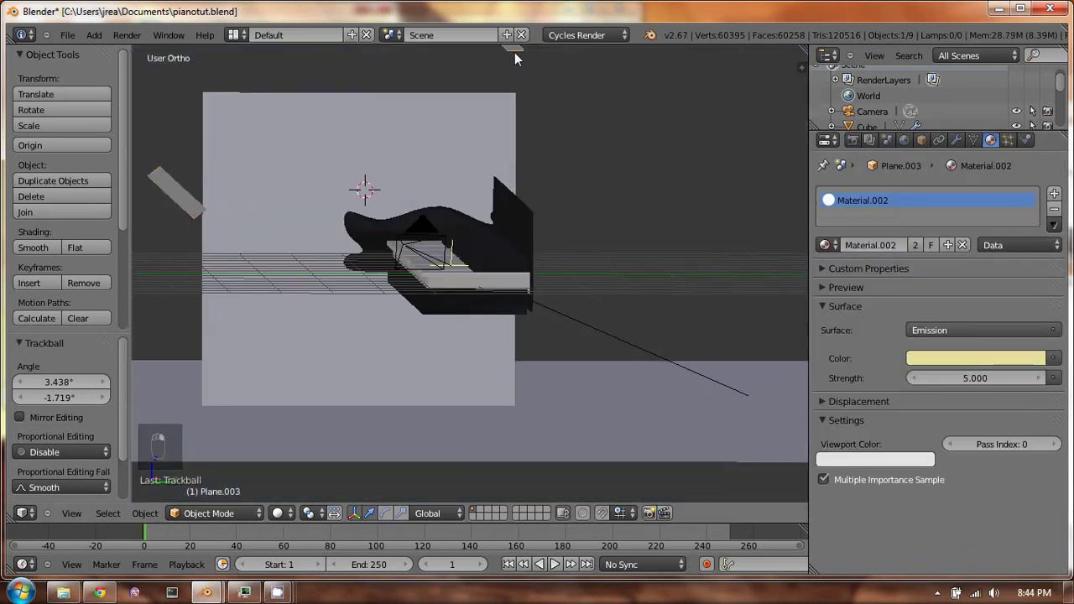
{"action": "scroll", "coordinate": [514, 52], "scroll_direction": "down", "scroll_amount": 2}
{"action": "key", "text": "g"}
{"action": "key", "text": "y"}
{"action": "left_click", "coordinate": [456, 84]}
{"action": "key", "text": "g"}
{"action": "key", "text": "z"}
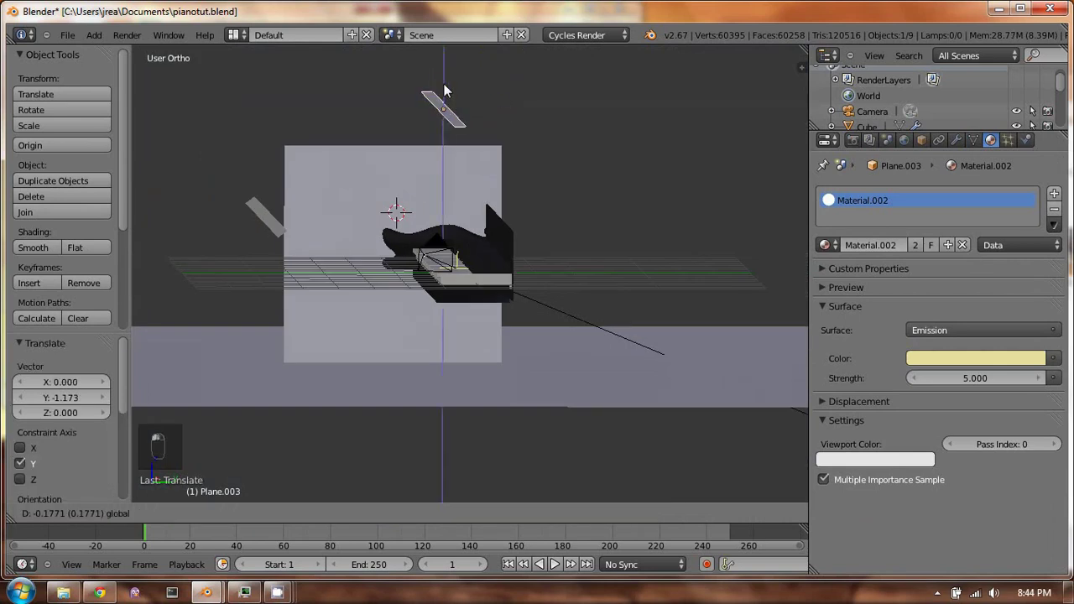
{"action": "left_click", "coordinate": [456, 108]}
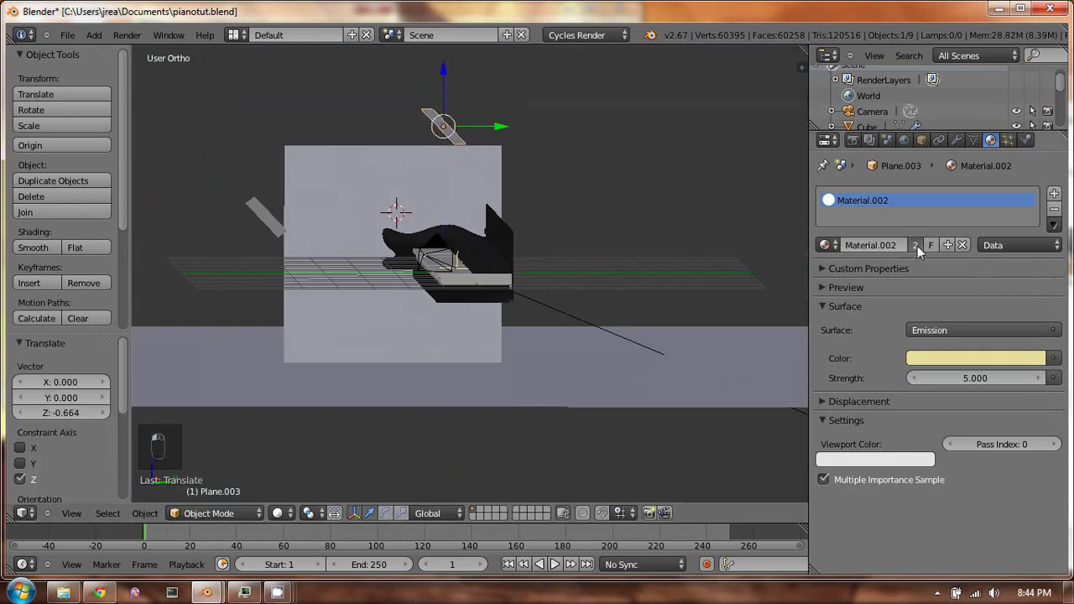
Make the overhead light's material single-user and set the front light plane's emission color to pale blue
{"action": "right_click", "coordinate": [267, 219]}
{"action": "left_click", "coordinate": [942, 356]}
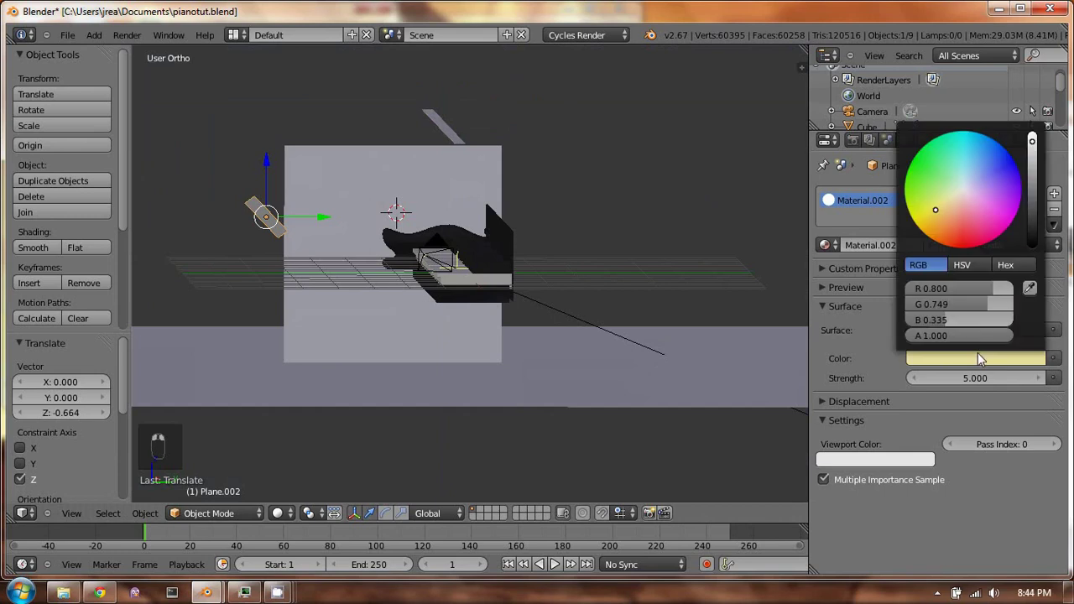
{"action": "left_click", "coordinate": [996, 359]}
{"action": "mouse_move", "coordinate": [979, 213]}
{"action": "left_mouse_down"}
{"action": "mouse_move", "coordinate": [969, 199]}
{"action": "mouse_move", "coordinate": [976, 176]}
{"action": "left_mouse_up"}
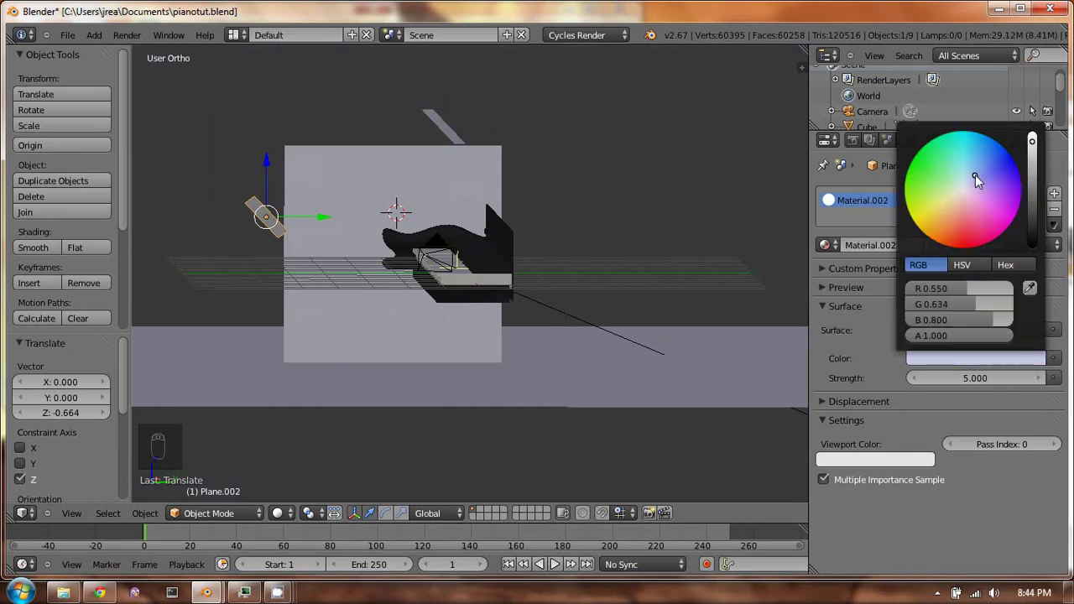
Set the overhead light plane's emission color to orange
{"action": "right_click", "coordinate": [446, 133]}
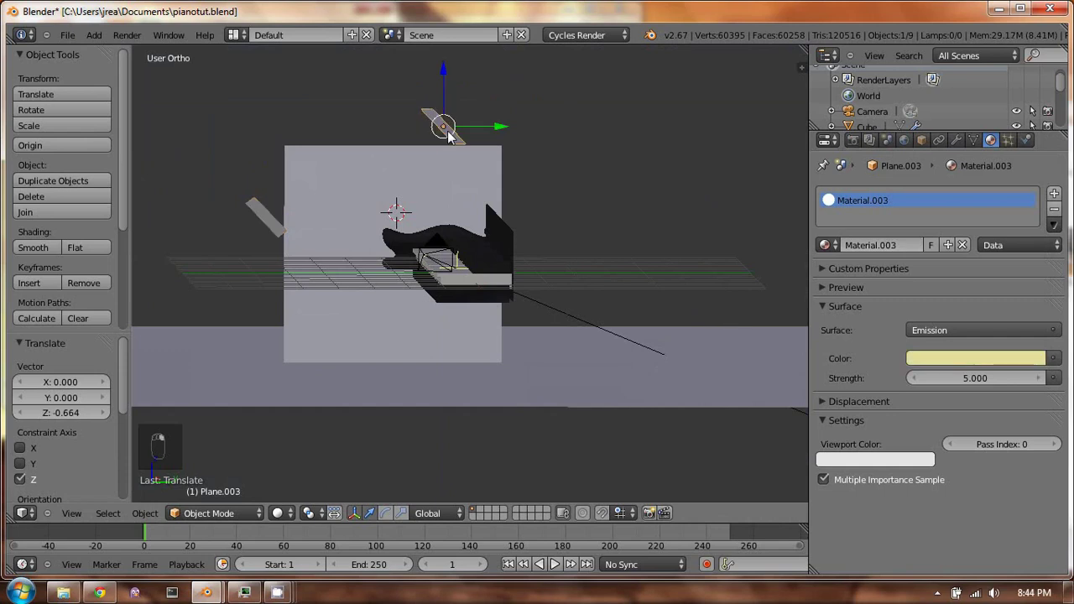
{"action": "right_click", "coordinate": [356, 175]}
{"action": "right_click", "coordinate": [435, 113]}
{"action": "left_click", "coordinate": [976, 359]}
{"action": "left_click_drag", "start_coordinate": [943, 228], "coordinate": [955, 245]}
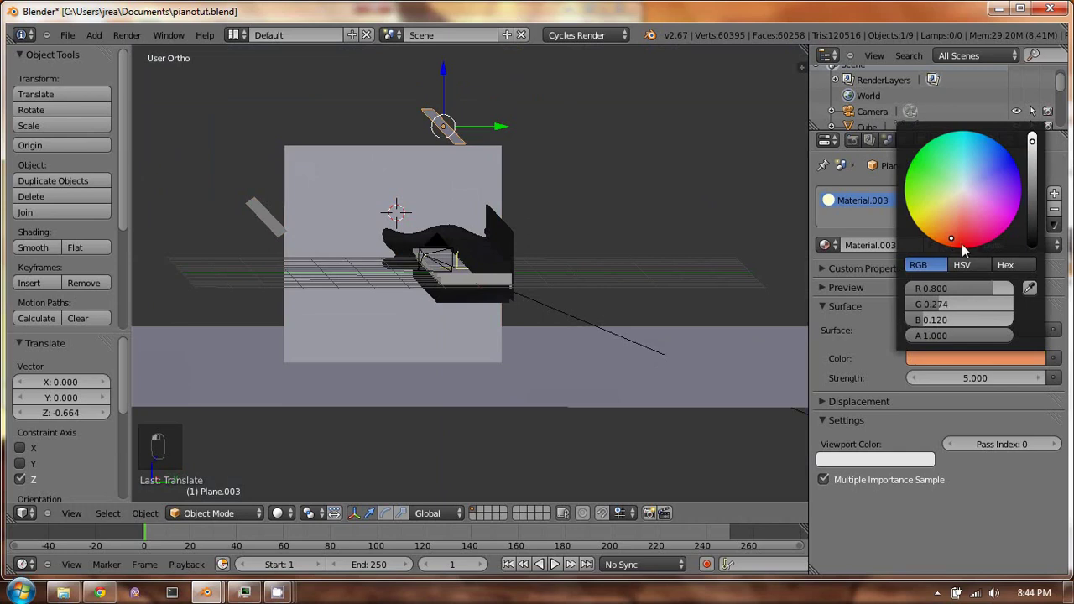
Save the file over the existing version, then review the previous render result and close it
{"action": "key", "text": "ctrl+w"}
{"action": "left_click", "coordinate": [422, 269]}
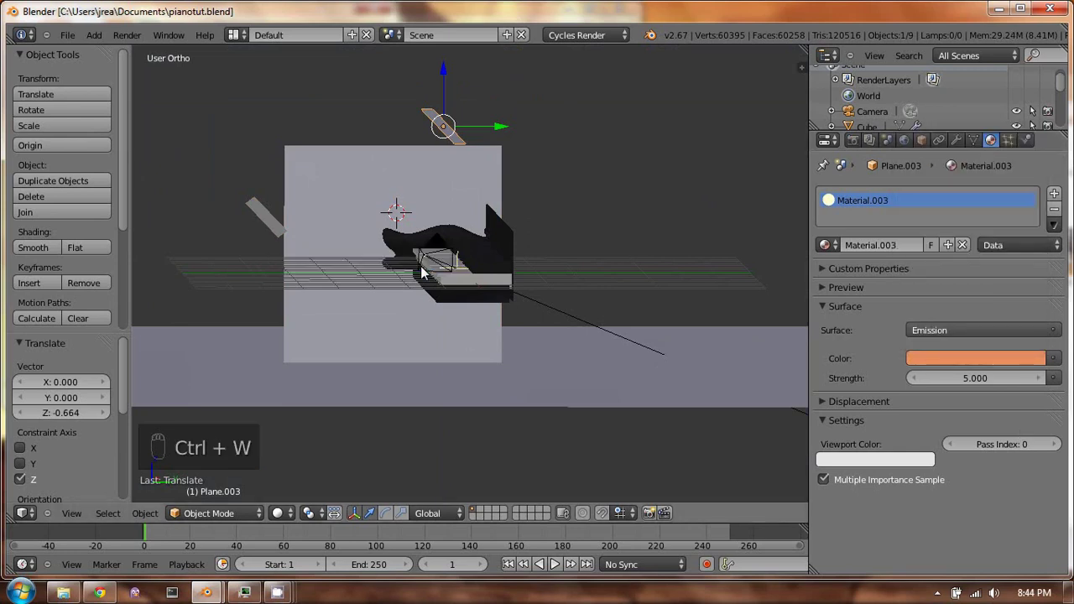
{"action": "key", "text": "F11"}
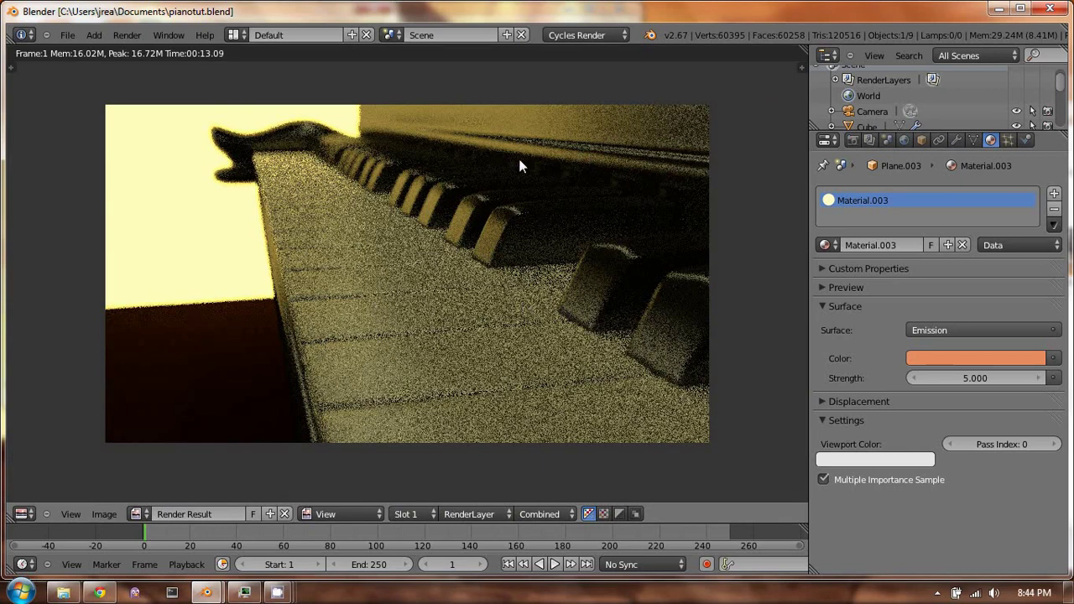
{"action": "key", "text": "Escape"}
Move the large square light plane behind the keyboard's far end about -5.64 along X
{"action": "right_click", "coordinate": [324, 173]}
{"action": "middle_click_drag", "start_coordinate": [323, 173], "coordinate": [290, 267]}
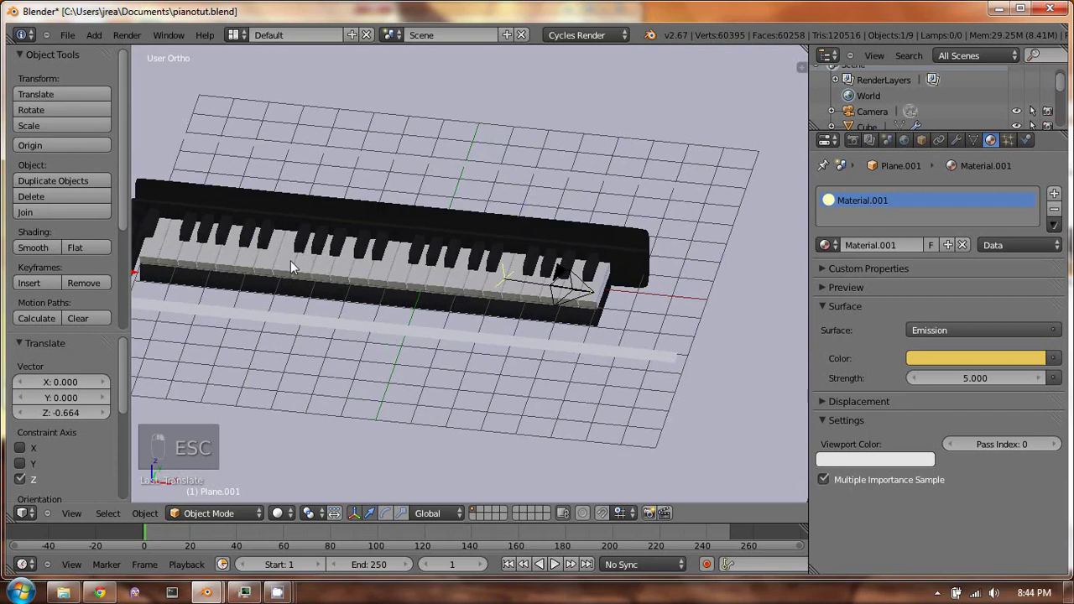
{"action": "scroll", "coordinate": [290, 260], "scroll_direction": "down", "scroll_amount": 3}
{"action": "key", "text": "g"}
{"action": "key", "text": "x"}
{"action": "left_click", "coordinate": [189, 271]}
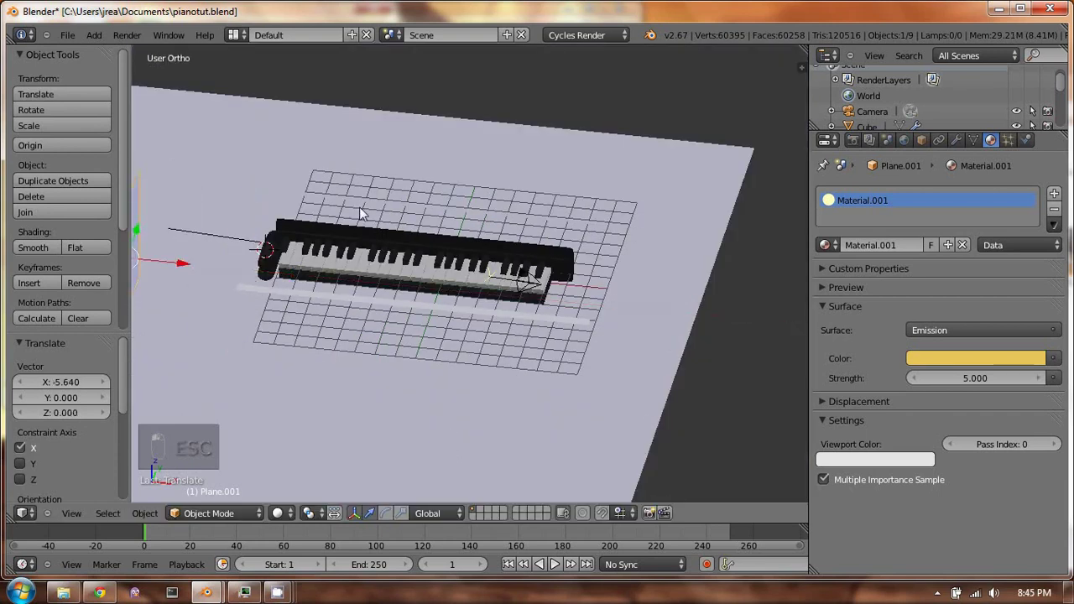
{"action": "middle_click_drag", "start_coordinate": [359, 208], "coordinate": [292, 196]}
Start a test render of the adjusted lighting, then cancel it and return to the 3D view
{"action": "key", "text": "F12"}
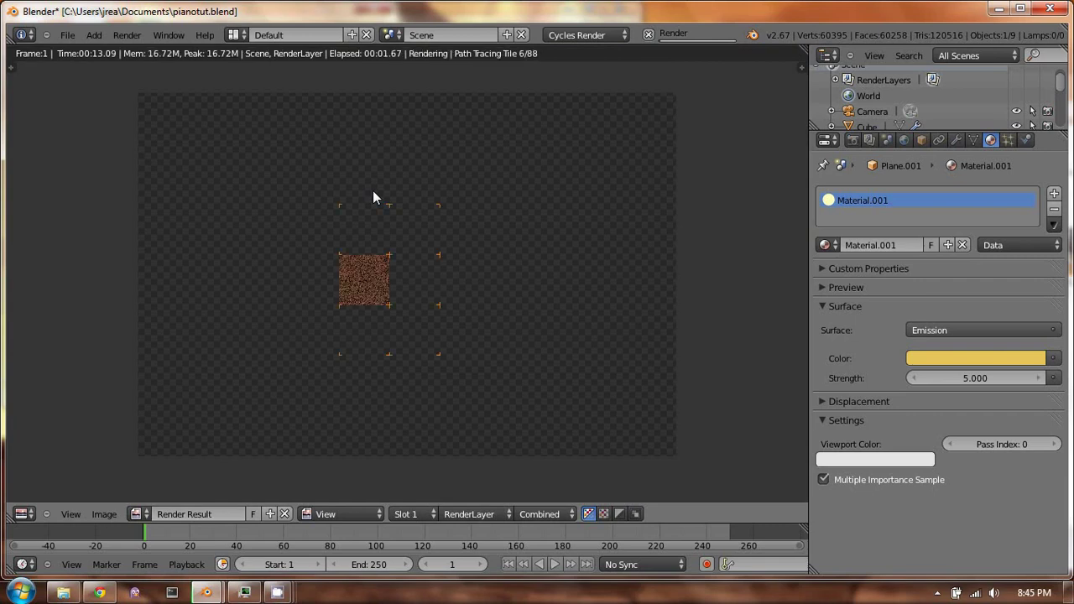
{"action": "key", "text": "Escape"}
{"action": "key", "text": "Escape"}
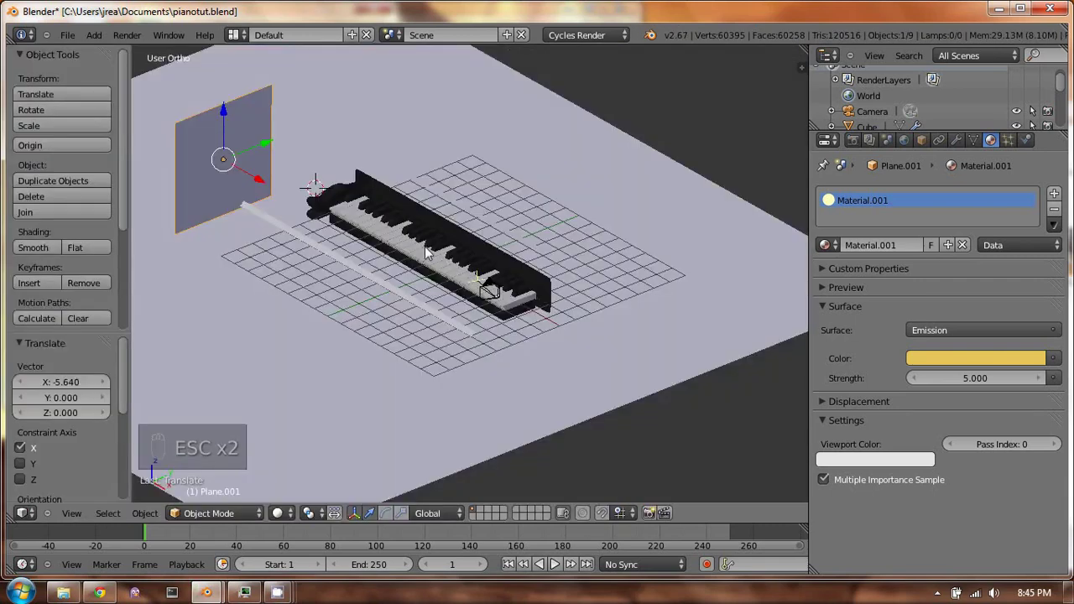
Set the overhead light plane's emission color to a pale cream of about R 0.800, G 0.733, B 0.588
{"action": "middle_click_drag", "start_coordinate": [405, 191], "coordinate": [441, 123]}
{"action": "right_click", "coordinate": [428, 188]}
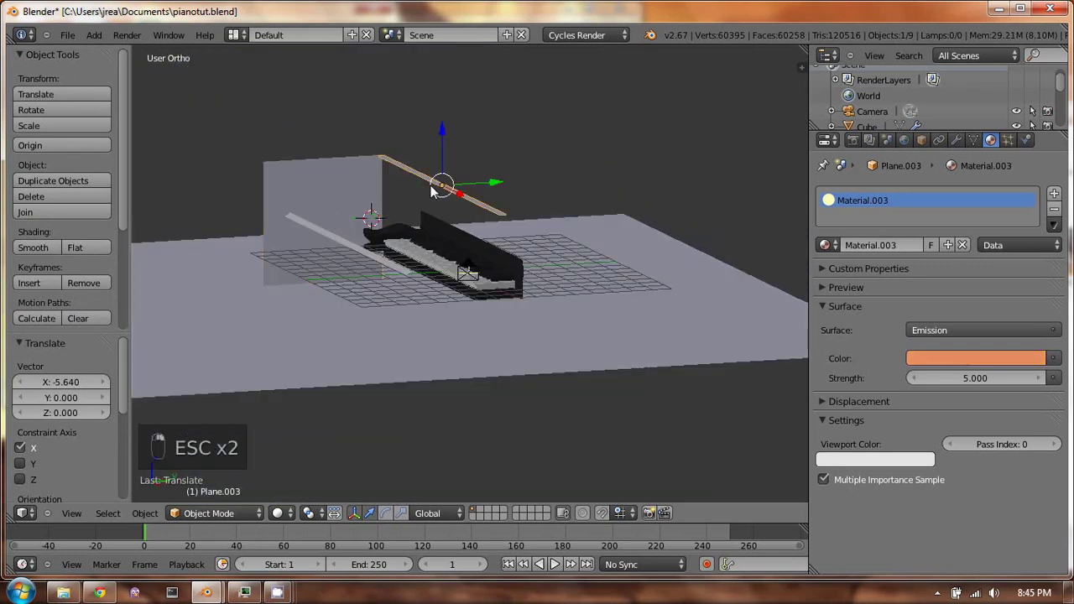
{"action": "left_click", "coordinate": [953, 357]}
{"action": "mouse_move", "coordinate": [943, 237]}
{"action": "left_mouse_down"}
{"action": "mouse_move", "coordinate": [937, 222]}
{"action": "mouse_move", "coordinate": [953, 200]}
{"action": "left_mouse_up"}
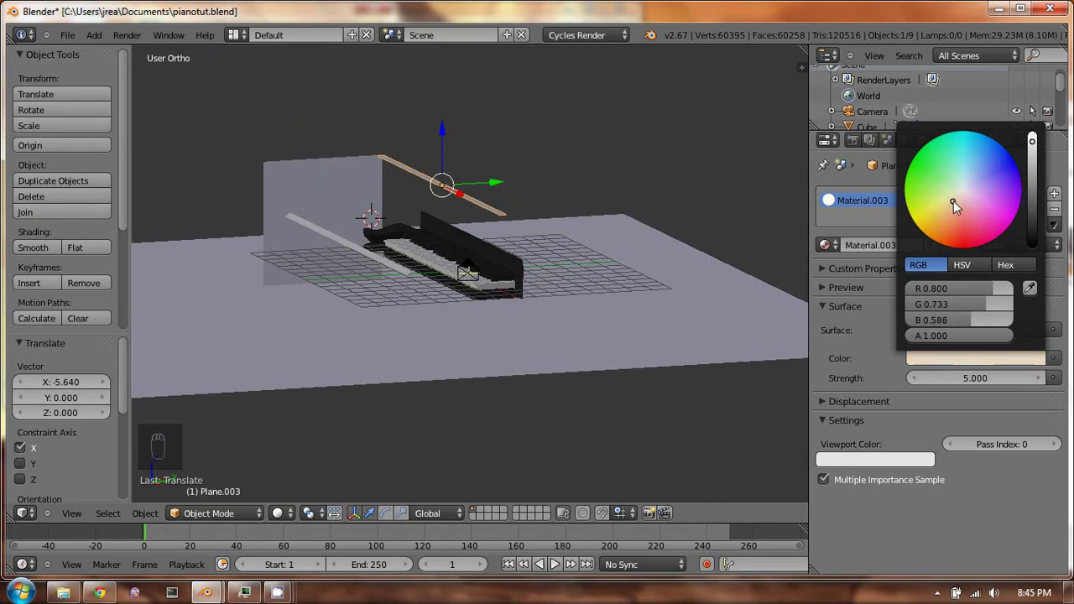
Move the pale blue front light plane higher and farther out from the keyboard
{"action": "right_click", "coordinate": [381, 262]}
{"action": "key", "text": "g"}
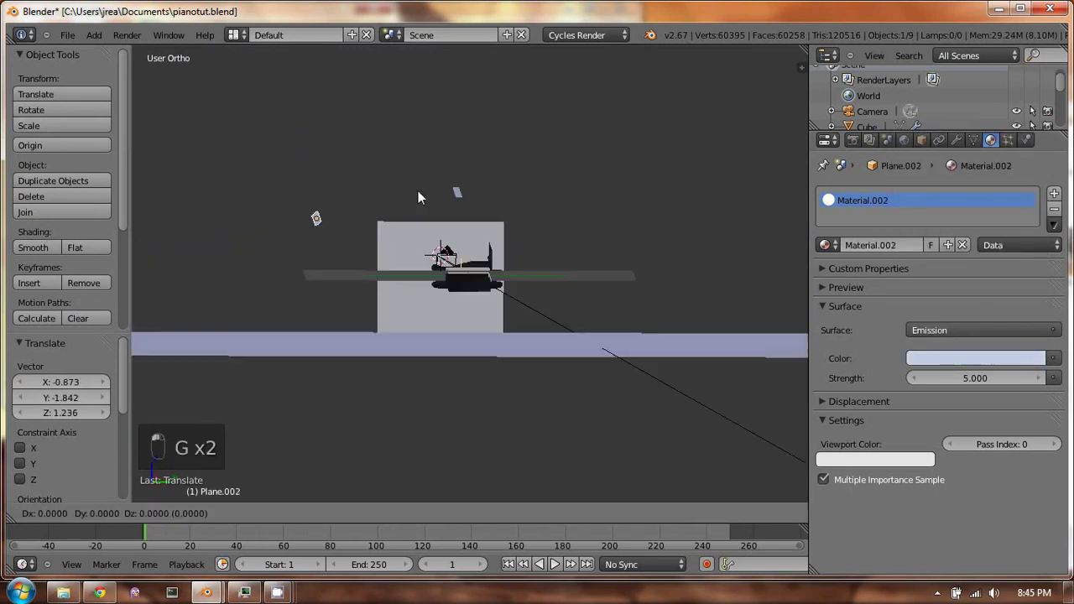
{"action": "left_click", "coordinate": [388, 239]}
Render a test image to check the new light positions and colors, and close the result
{"action": "key", "text": "F12"}
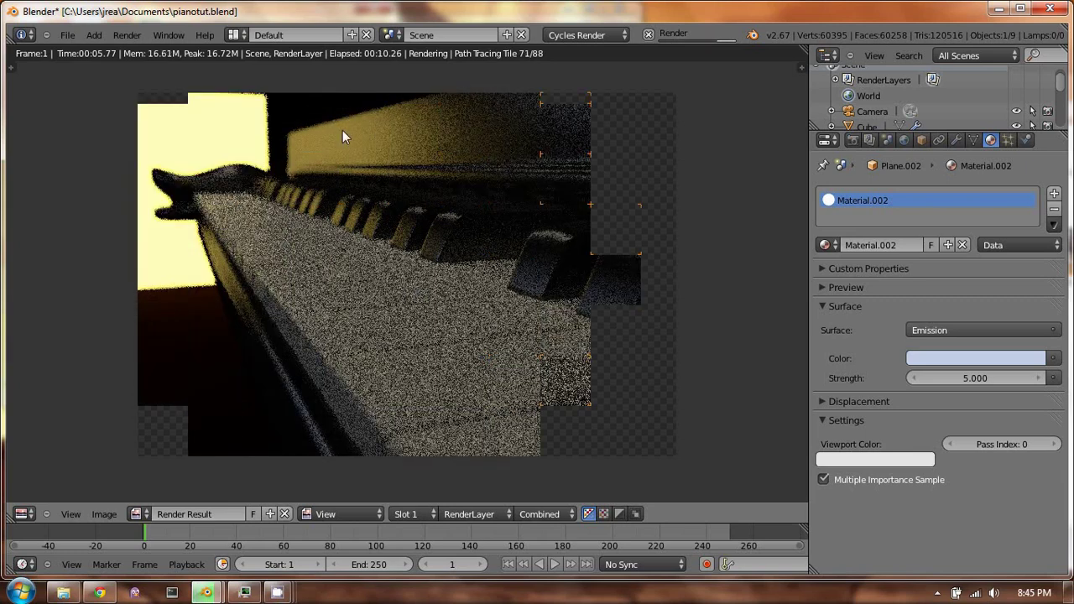
{"action": "key", "text": "Escape"}
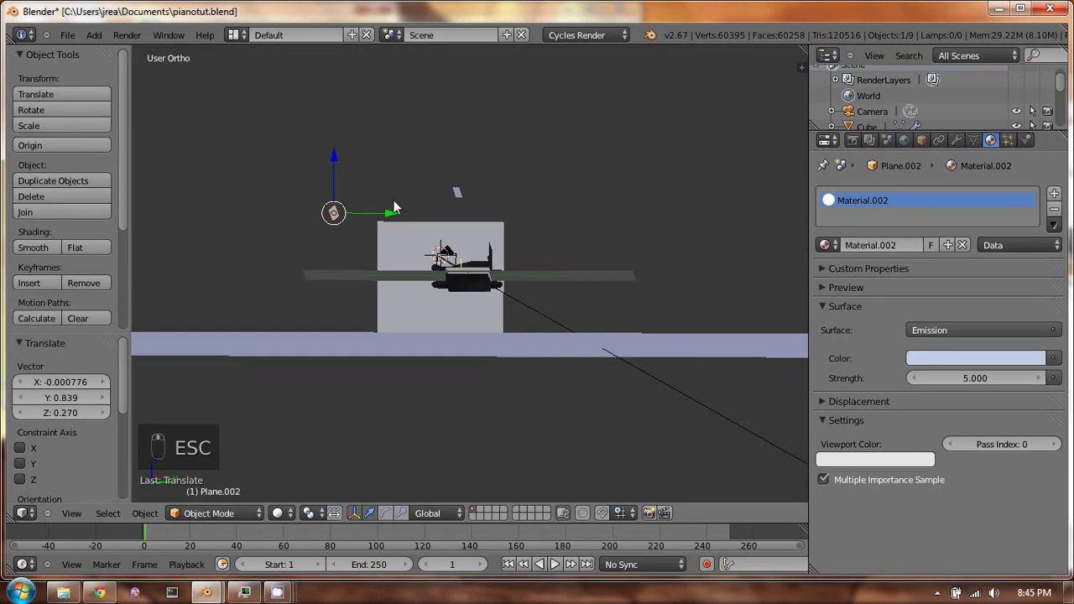
From the camera view, move the large square light plane about 1.35 along Y
{"action": "key", "text": "KP_0"}
{"action": "right_click", "coordinate": [348, 159]}
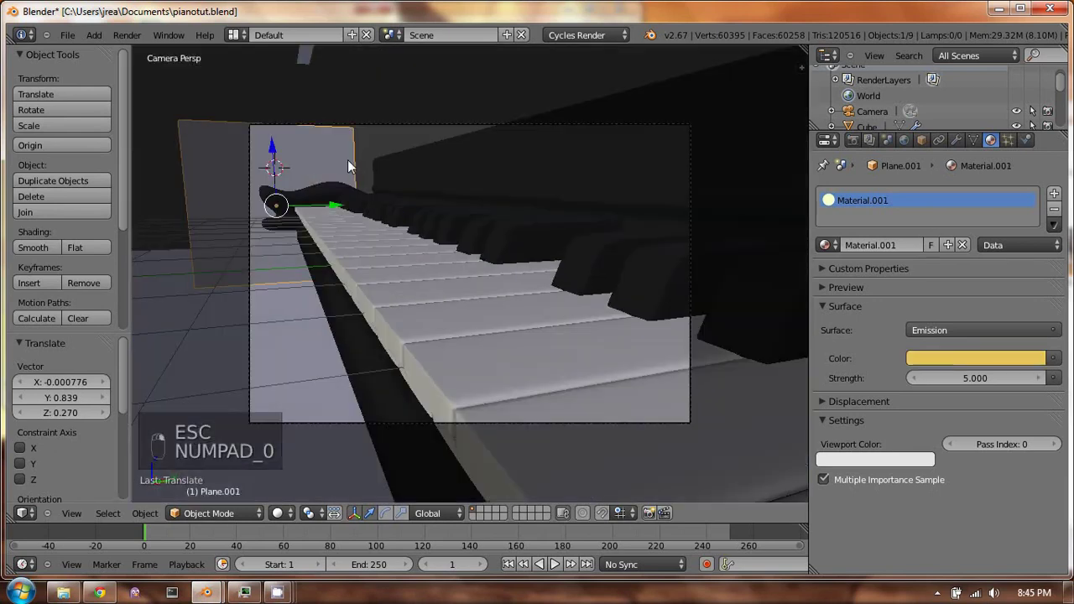
{"action": "left_click_drag", "start_coordinate": [344, 205], "coordinate": [379, 199]}
Raise the camera about 0.86 in Z and tilt it down toward the keys with a trackball rotation of about -8.6° and 2.3°
{"action": "right_click", "coordinate": [431, 123]}
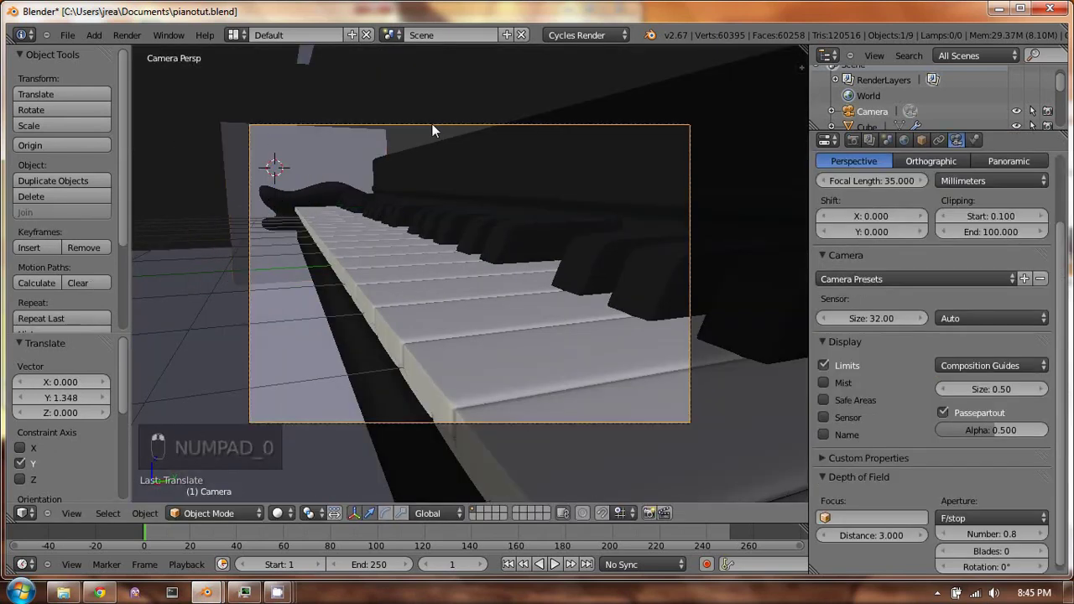
{"action": "key", "text": "g"}
{"action": "left_click", "coordinate": [421, 150]}
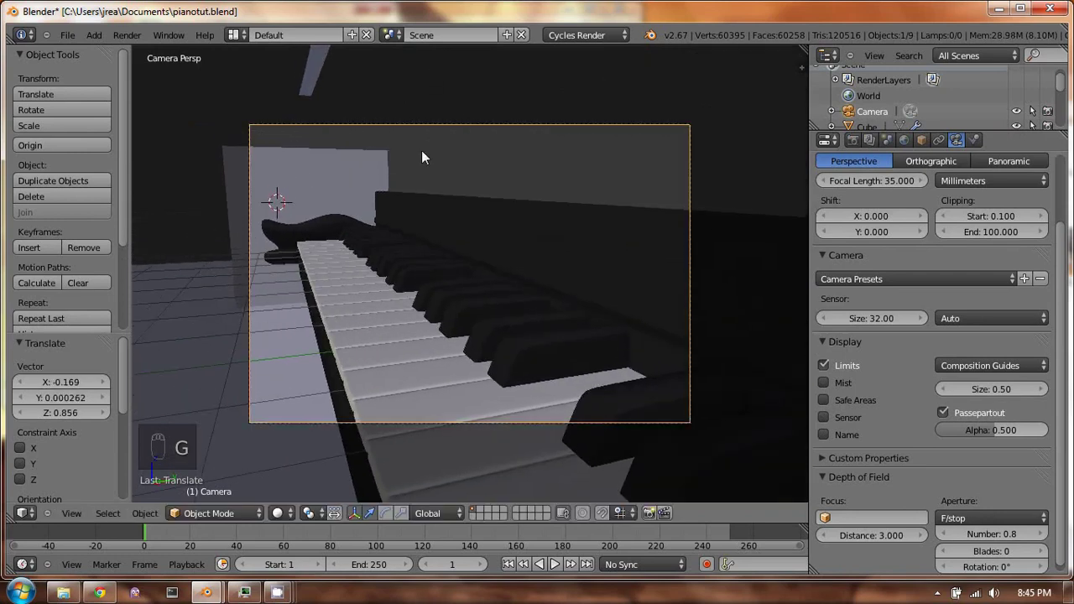
{"action": "key", "text": "r"}
{"action": "key", "text": "r"}
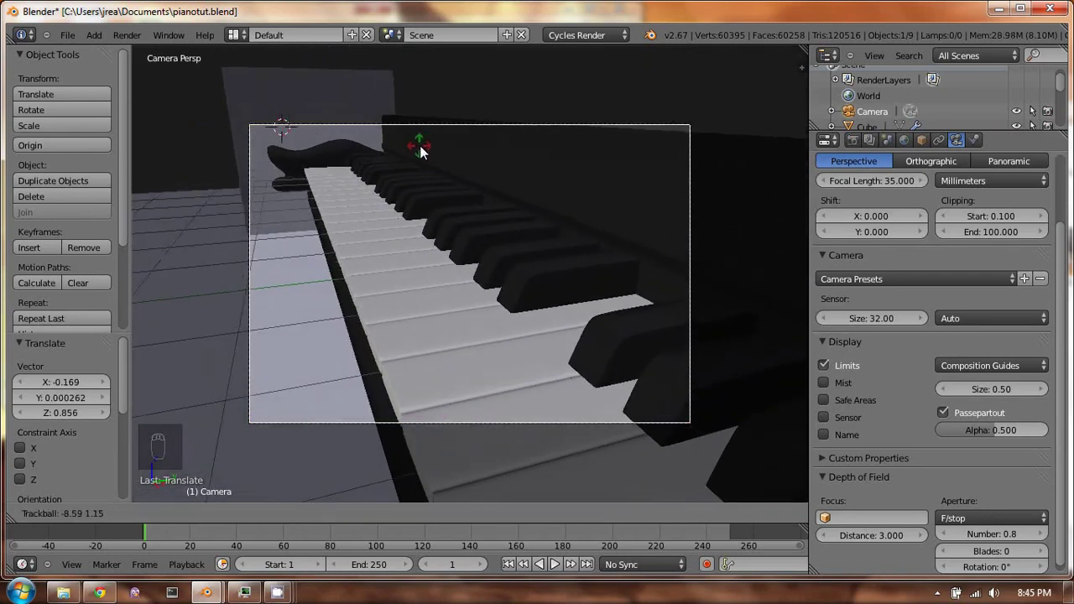
{"action": "left_click", "coordinate": [421, 148]}
Dolly the camera closer to the keys along its local Z axis and fine-tune its position, raising it about 0.1 in Z
{"action": "key", "text": "g"}
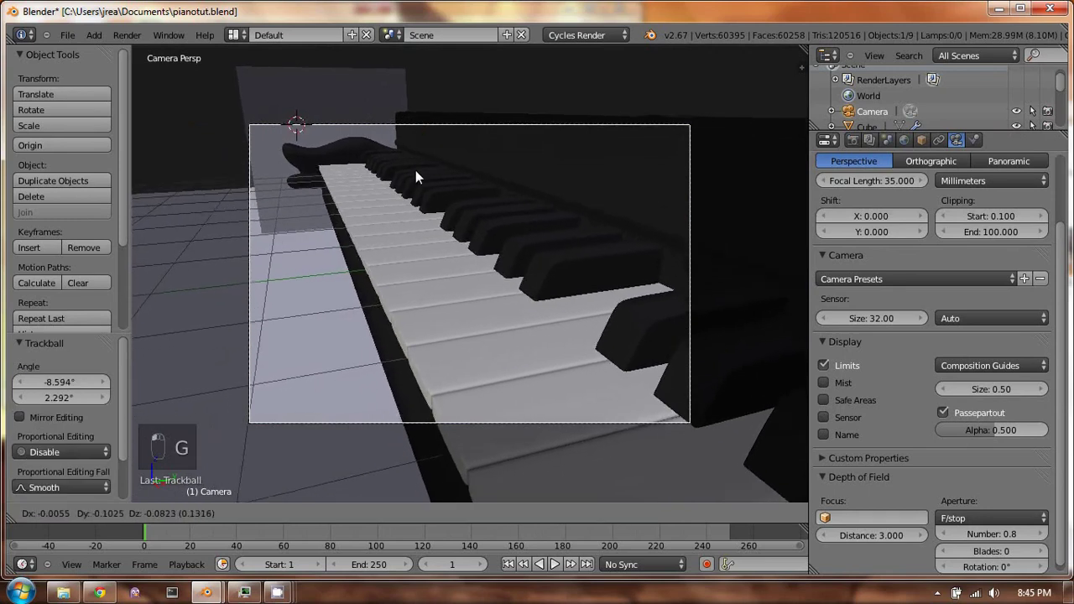
{"action": "left_click", "coordinate": [416, 186]}
{"action": "key", "text": "g"}
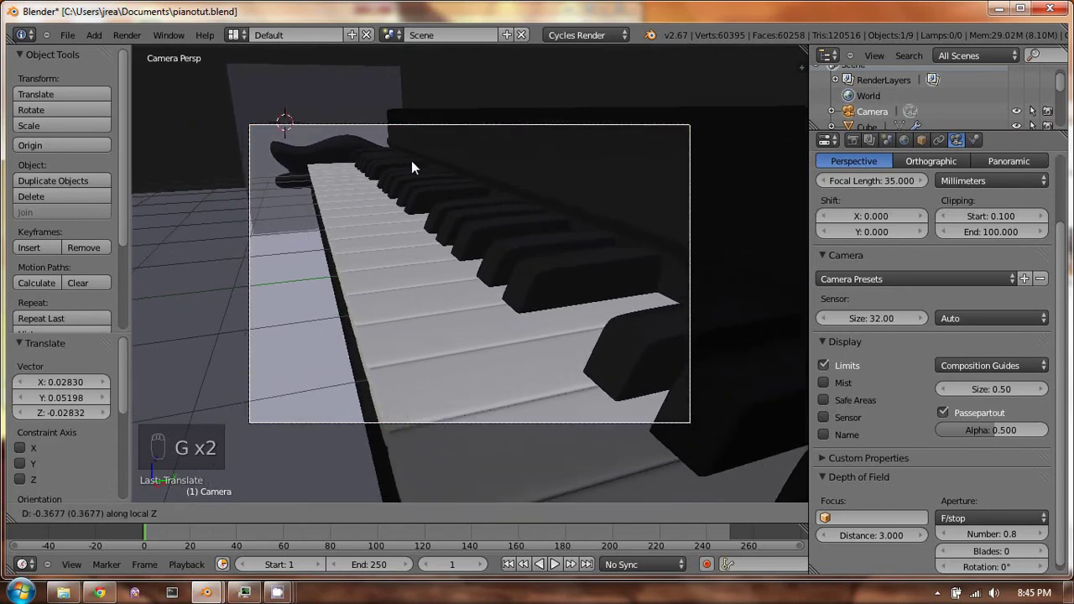
{"action": "key", "text": "z"}
{"action": "key", "text": "z"}
{"action": "left_click", "coordinate": [412, 151]}
{"action": "key", "text": "g"}
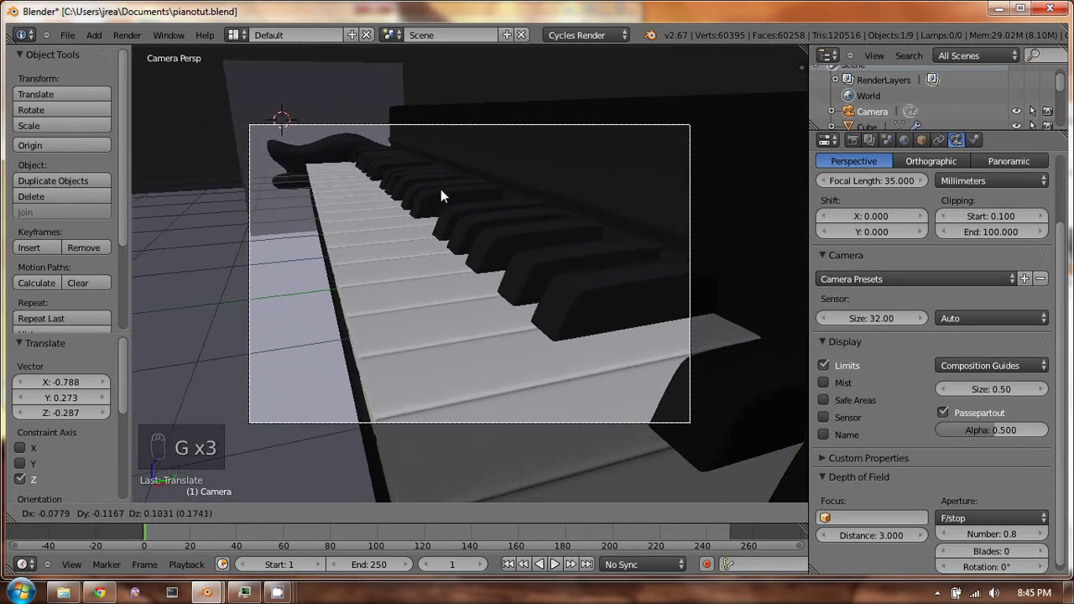
{"action": "left_click", "coordinate": [447, 189]}
Set the camera's depth of field distance to 3.640, checking the focus marker against the keys
{"action": "middle_click_drag", "start_coordinate": [447, 189], "coordinate": [638, 243]}
{"action": "left_click_drag", "start_coordinate": [888, 534], "coordinate": [895, 533]}
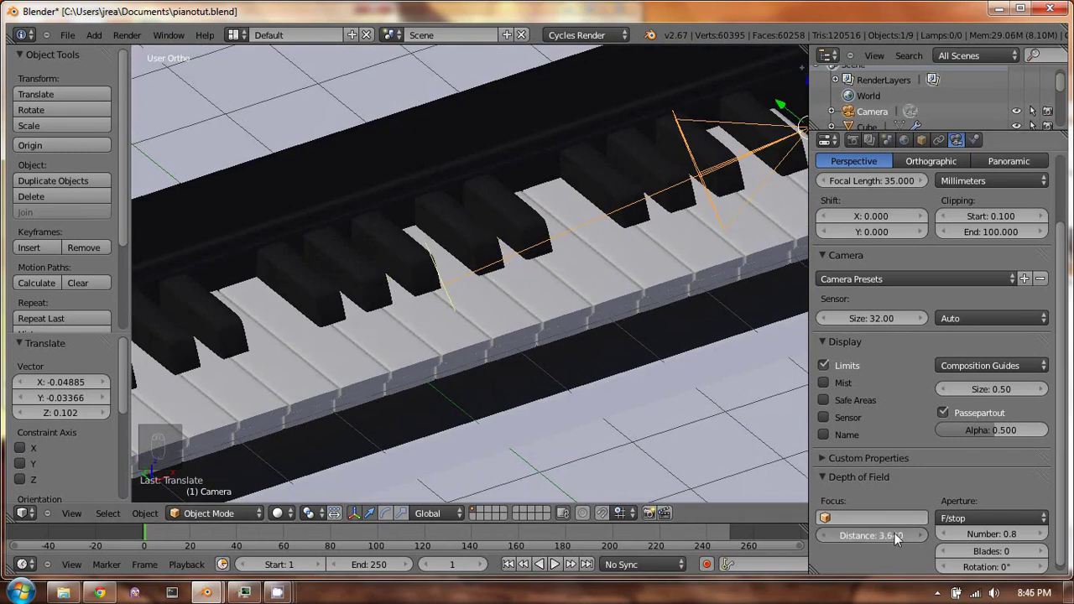
{"action": "middle_click_drag", "start_coordinate": [551, 359], "coordinate": [460, 256]}
Save over the current file, render a test image of the new framing and focus, and close the result
{"action": "key", "text": "ctrl+w"}
{"action": "left_click", "coordinate": [566, 276]}
{"action": "key", "text": "F12"}
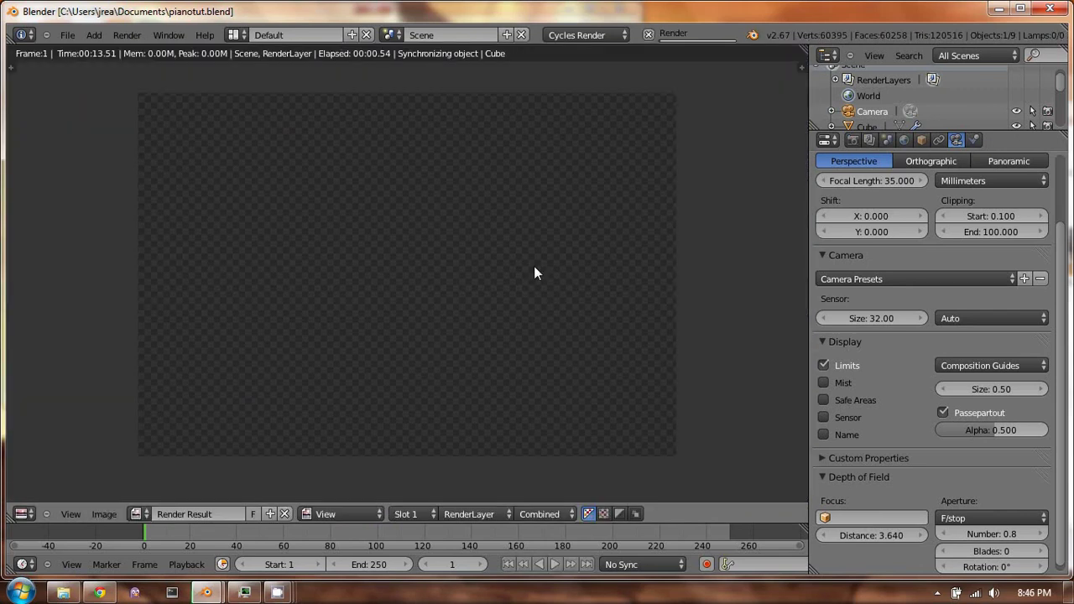
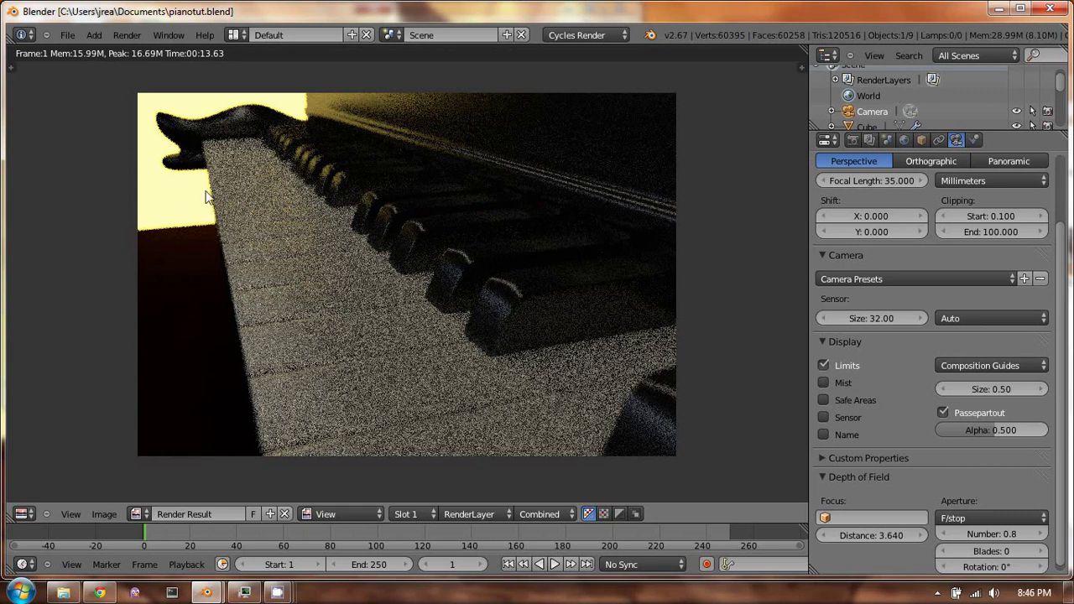
{"action": "key", "text": "Escape"}
Add a cube mesh at the 3D cursor by the curved side piece at the far end of the keyboard
{"action": "middle_click_drag", "start_coordinate": [206, 196], "coordinate": [400, 254]}
{"action": "key", "text": "shift+a"}
{"action": "mouse_move", "coordinate": [421, 327]}
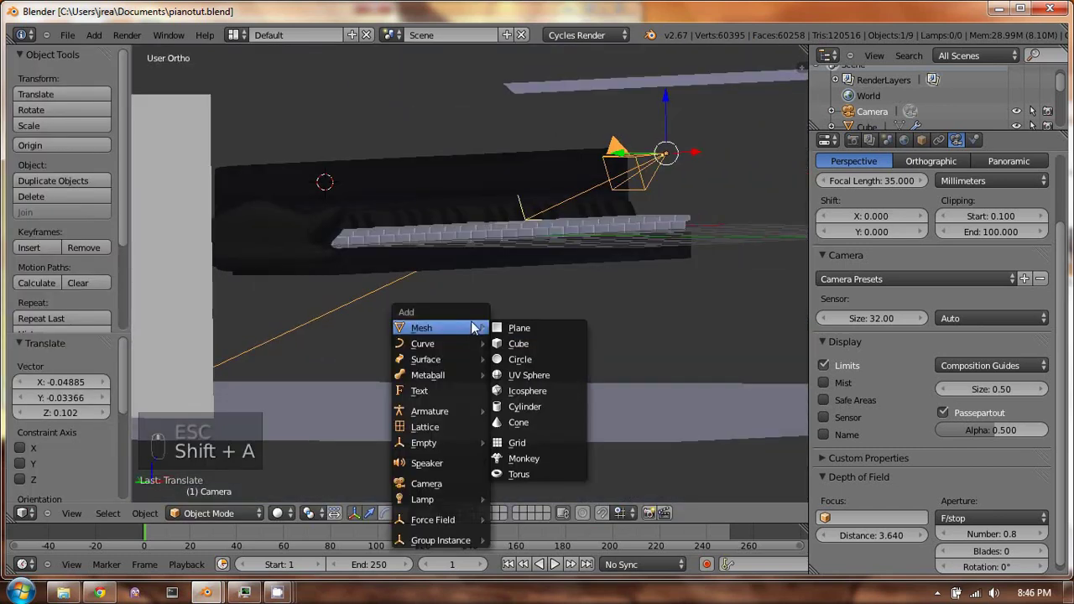
{"action": "left_click", "coordinate": [520, 343]}
{"action": "middle_click_drag", "start_coordinate": [576, 304], "coordinate": [347, 223]}
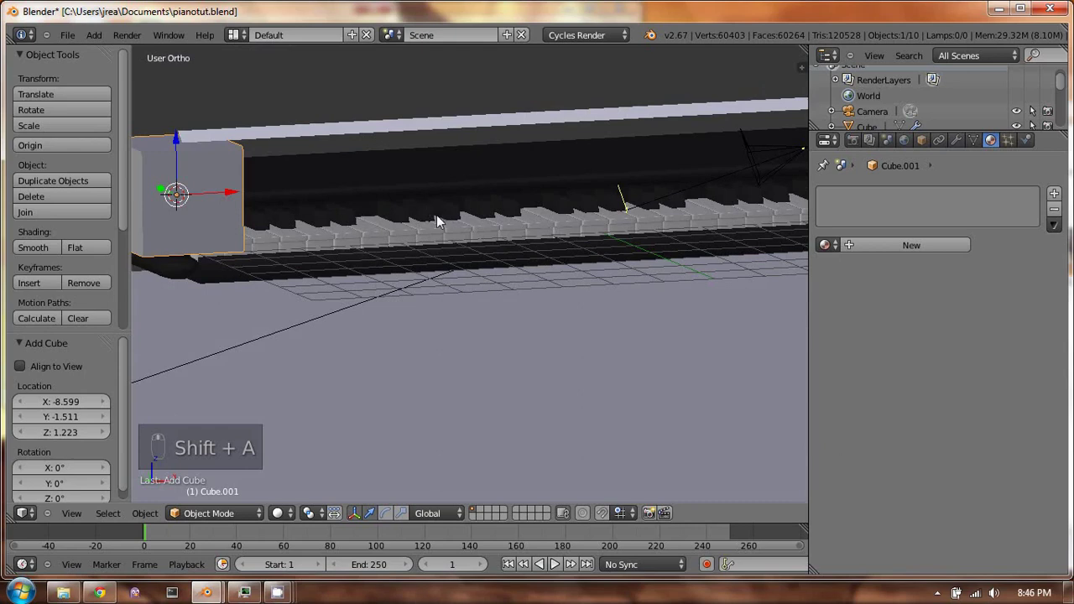
Scale the cube to 0.205 in X and Y only and lower it along Z beneath the side piece as a leg
{"action": "key", "text": "shift+s"}
{"action": "key", "text": "shift+s"}
{"action": "key", "text": "s"}
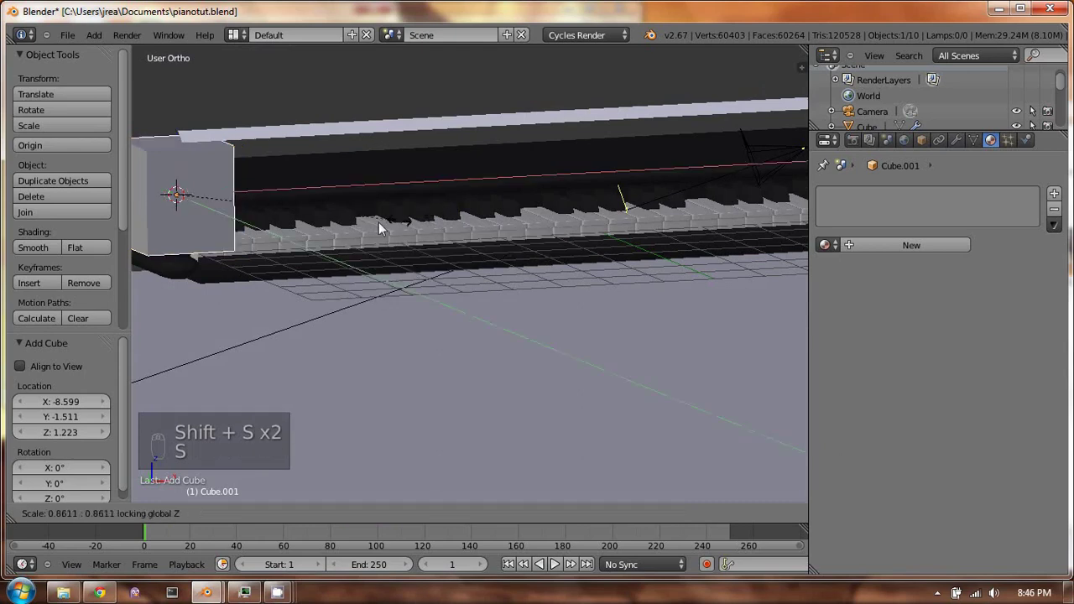
{"action": "left_click", "coordinate": [202, 212]}
{"action": "key", "text": "g"}
{"action": "key", "text": "z"}
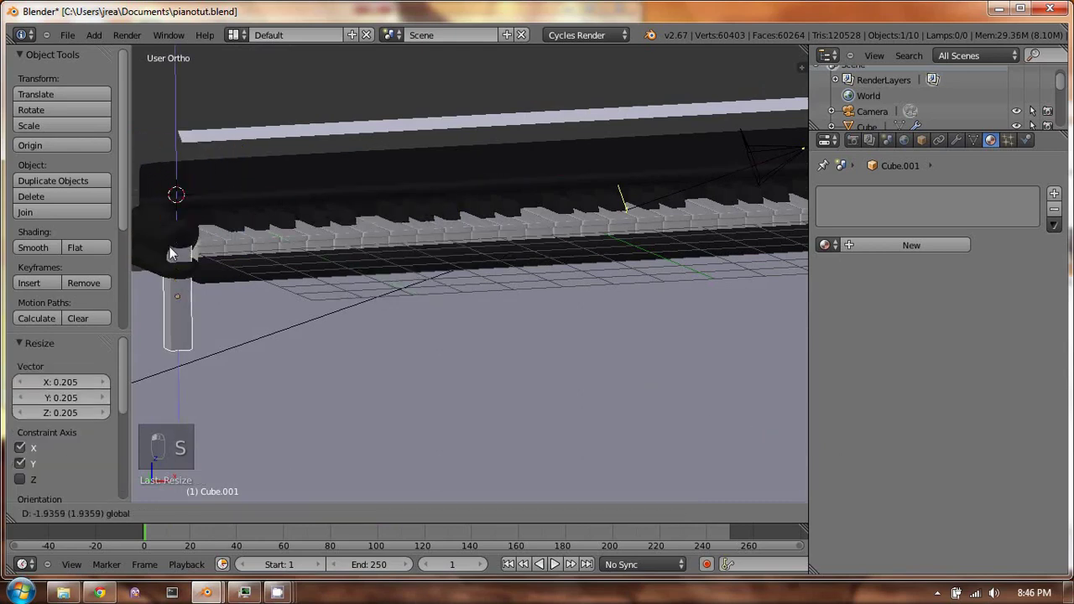
{"action": "left_click", "coordinate": [208, 304]}
Select the leg's bottom face in Edit Mode and pull it down along Z to lengthen the leg
{"action": "key", "text": "Tab"}
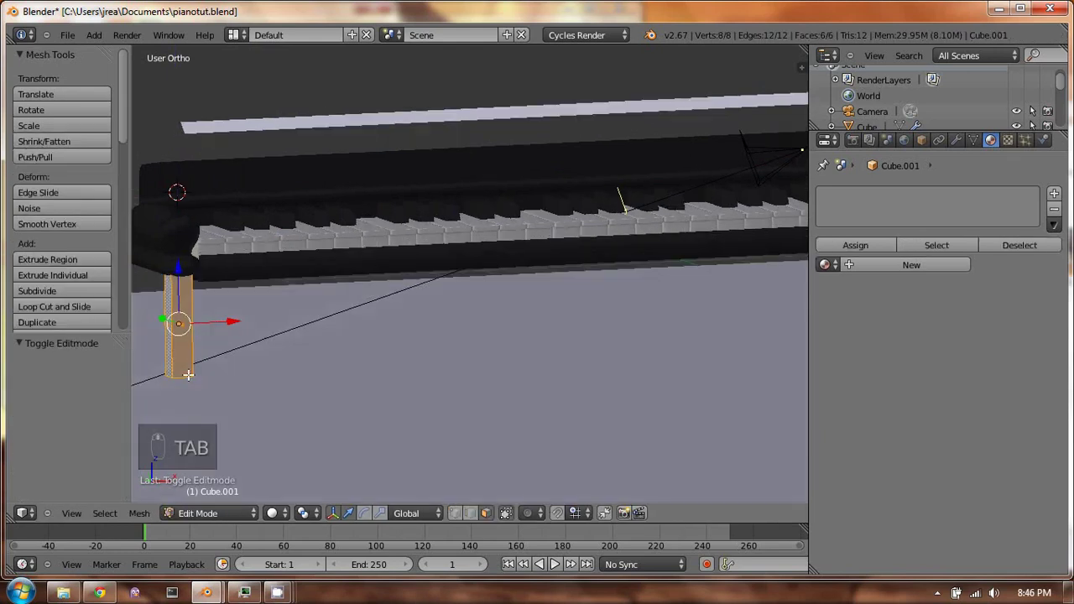
{"action": "key", "text": "KP_8"}
{"action": "right_click", "coordinate": [193, 359]}
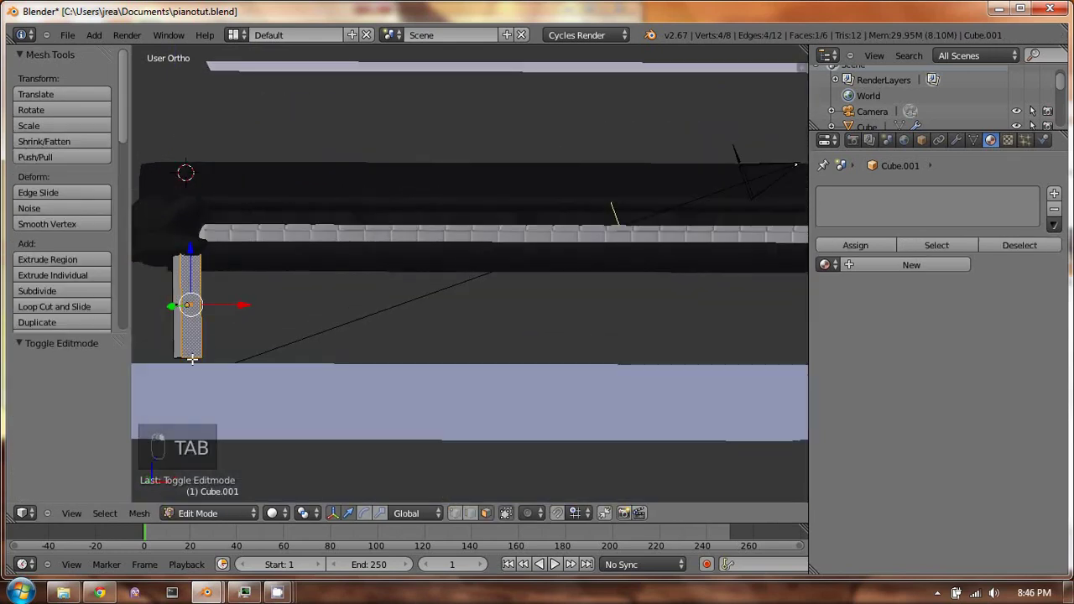
{"action": "middle_click_drag", "start_coordinate": [237, 408], "coordinate": [249, 319]}
{"action": "key", "text": "z"}
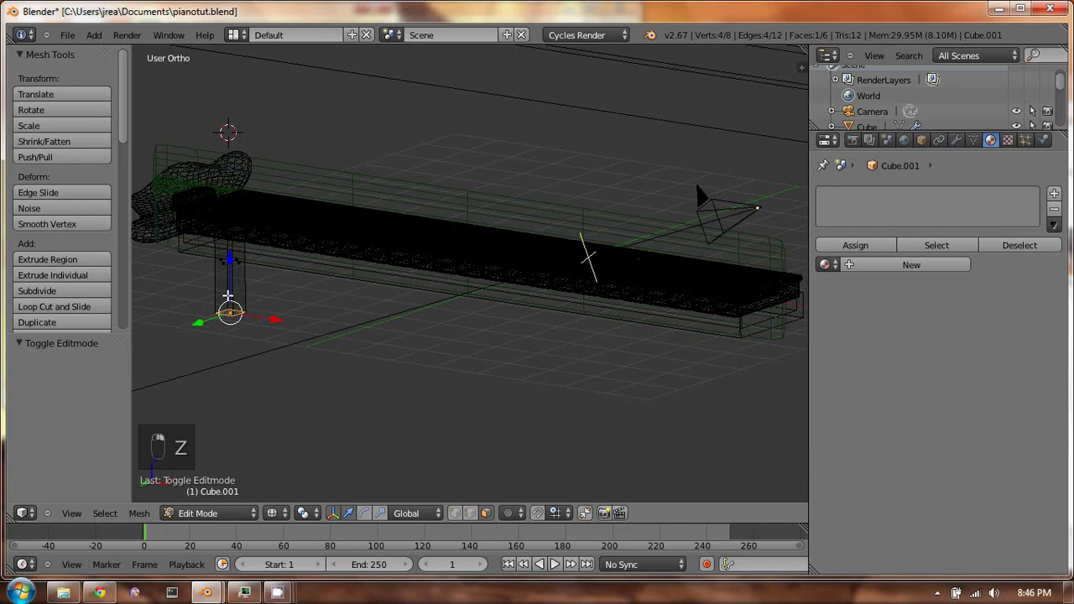
{"action": "left_click_drag", "start_coordinate": [227, 285], "coordinate": [230, 336]}
{"action": "middle_click_drag", "start_coordinate": [231, 339], "coordinate": [253, 363]}
Add two horizontal loop cuts near the top of the leg, sliding the second one by a factor of about 0.76
{"action": "key", "text": "a"}
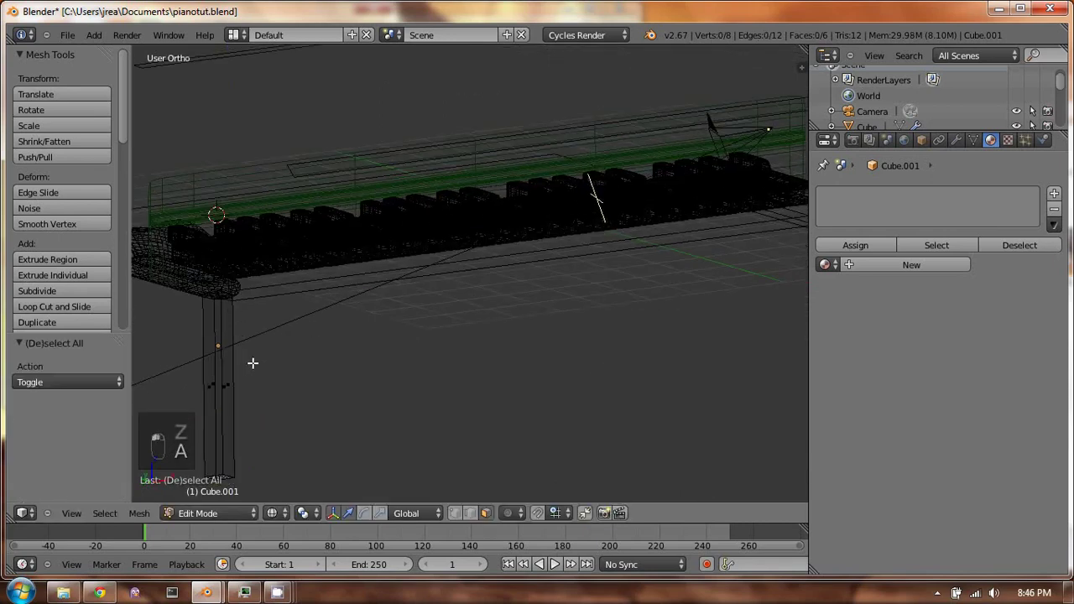
{"action": "key", "text": "ctrl+r"}
{"action": "left_click", "coordinate": [221, 359]}
{"action": "left_click", "coordinate": [225, 298]}
{"action": "key", "text": "ctrl+r"}
{"action": "left_click", "coordinate": [231, 342]}
{"action": "left_click", "coordinate": [235, 311]}
{"action": "middle_click_drag", "start_coordinate": [250, 327], "coordinate": [251, 356]}
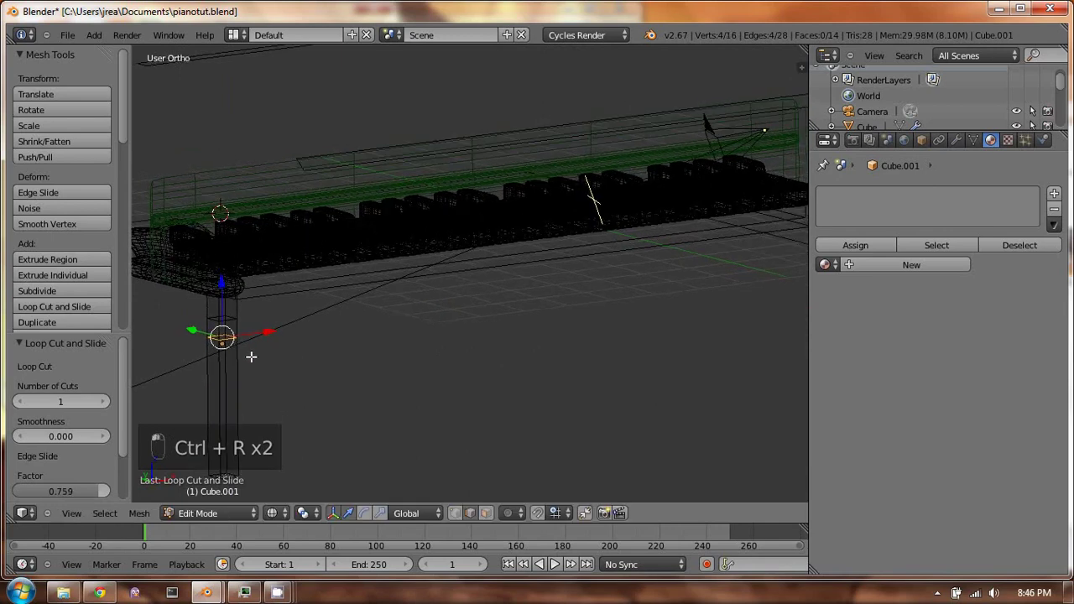
Scale the side faces of the leg's top section by about 1.43 and lower them about 0.15 in Z to form a cap
{"action": "right_click", "coordinate": [228, 310]}
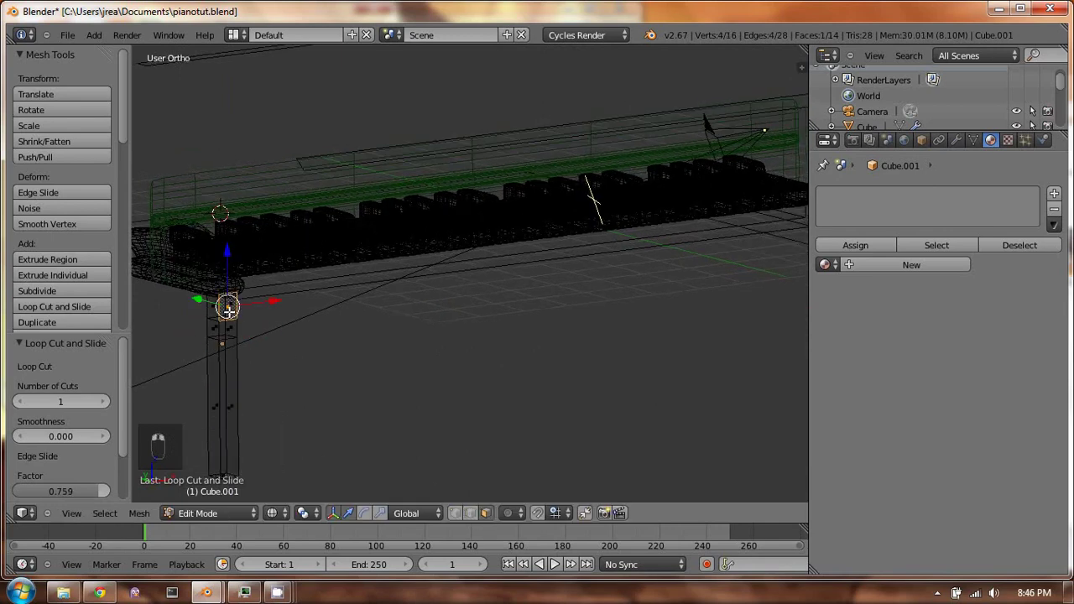
{"action": "key", "text": "a"}
{"action": "key", "text": "s"}
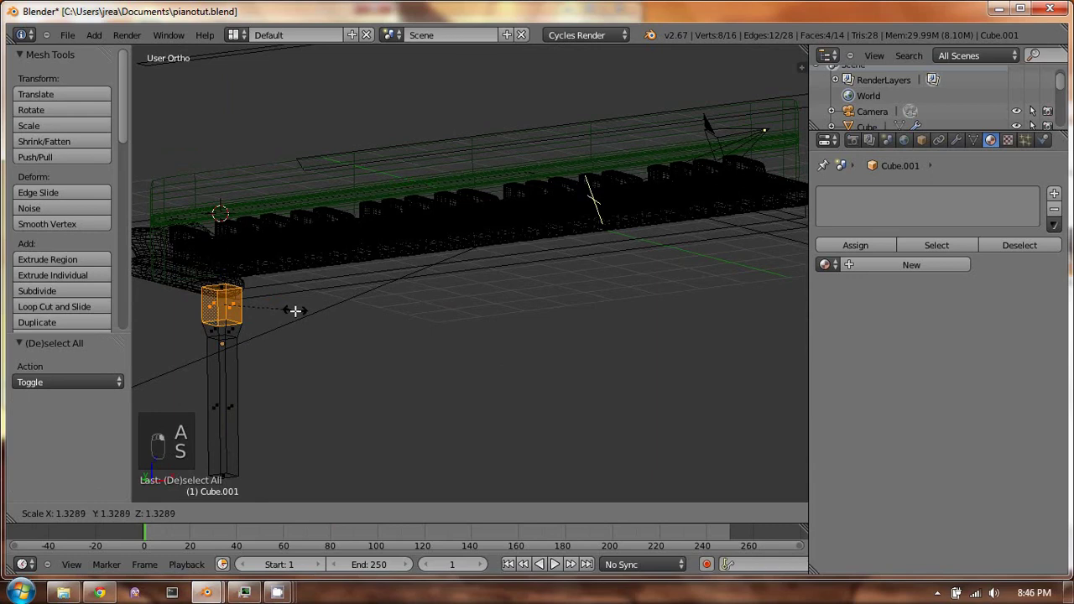
{"action": "left_click", "coordinate": [298, 310]}
{"action": "key", "text": "g"}
{"action": "key", "text": "z"}
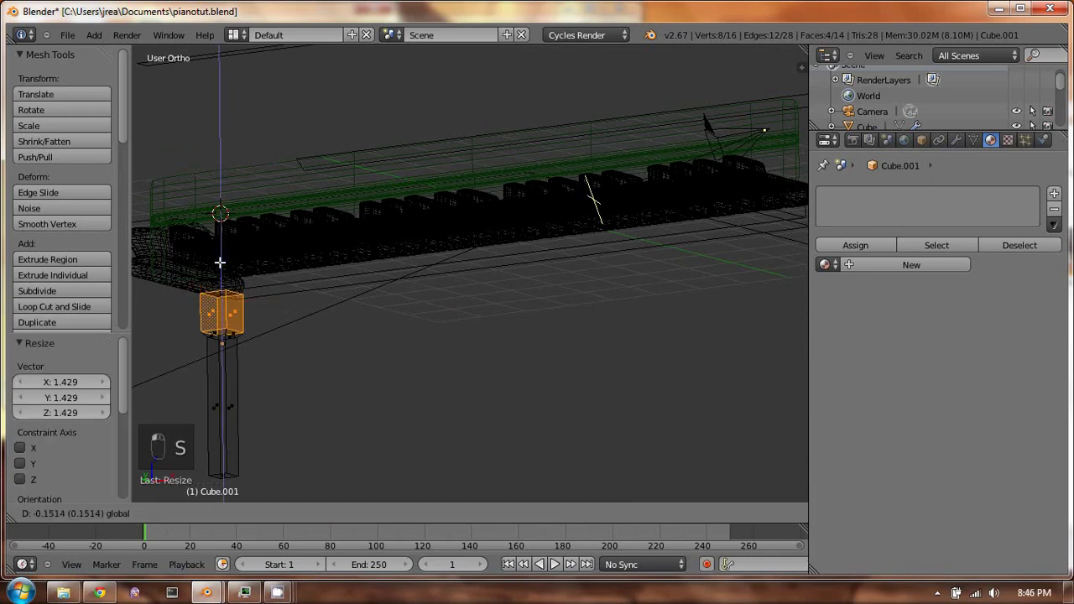
{"action": "left_click", "coordinate": [220, 262]}
{"action": "key", "text": "Tab"}
{"action": "key", "text": "z"}
{"action": "middle_click_drag", "start_coordinate": [347, 305], "coordinate": [211, 297]}
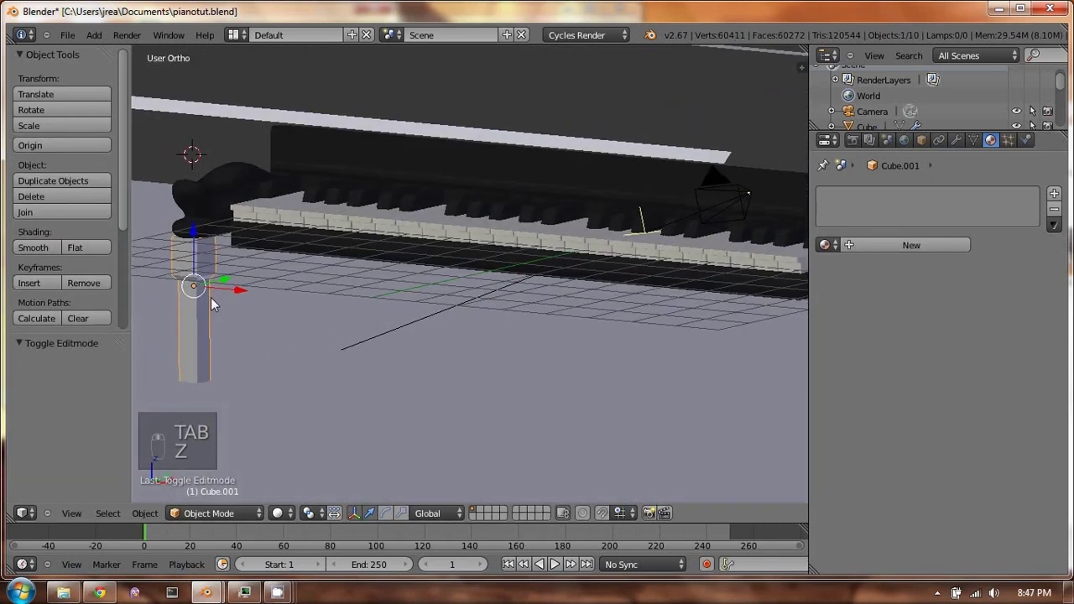
Give the leg a level 2 Subdivision Surface and inspect it from the right side
{"action": "key", "text": "KP_1"}
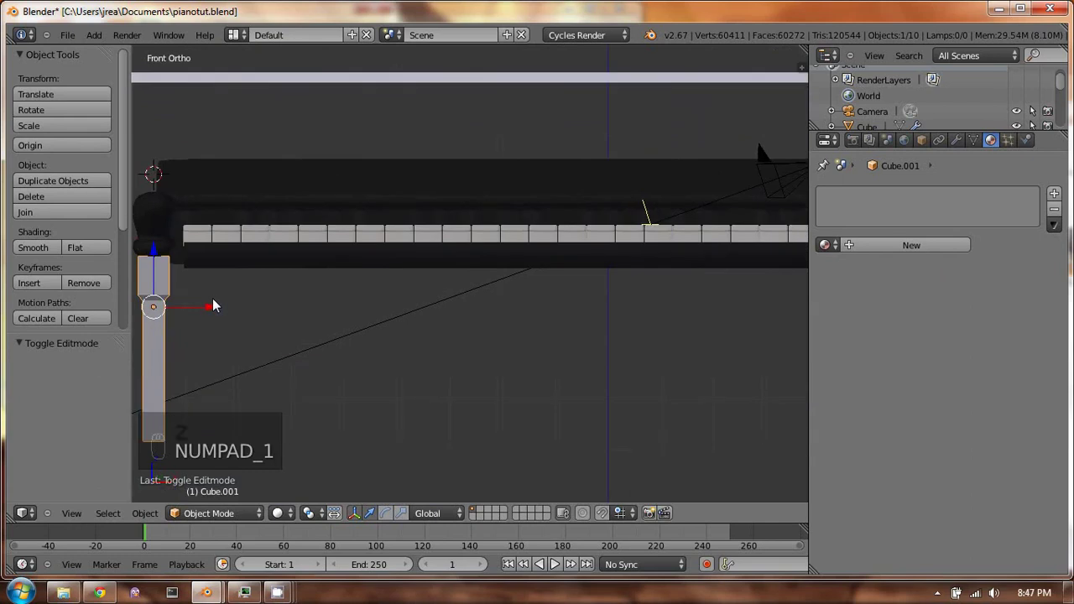
{"action": "key", "text": "KP_6"}
{"action": "key", "text": "KP_3"}
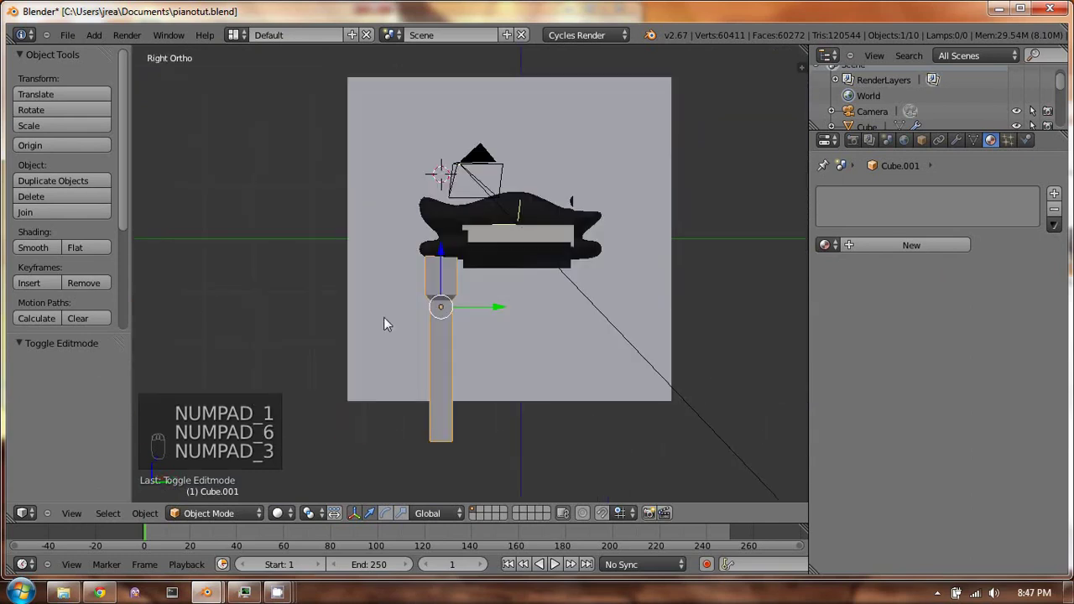
{"action": "key", "text": "ctrl+2"}
{"action": "scroll", "coordinate": [470, 277], "scroll_direction": "up", "scroll_amount": 4}
Add supporting loop cuts at the cap's top edge and at the neck of the leg to sharpen those edges
{"action": "key", "text": "Tab"}
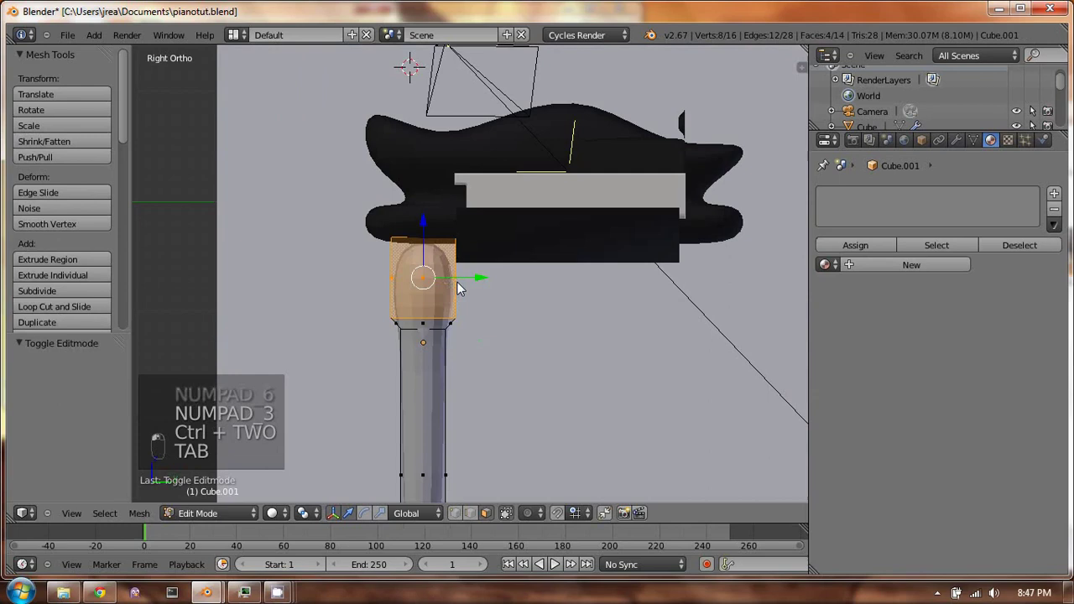
{"action": "key", "text": "ctrl+r"}
{"action": "left_click", "coordinate": [398, 281]}
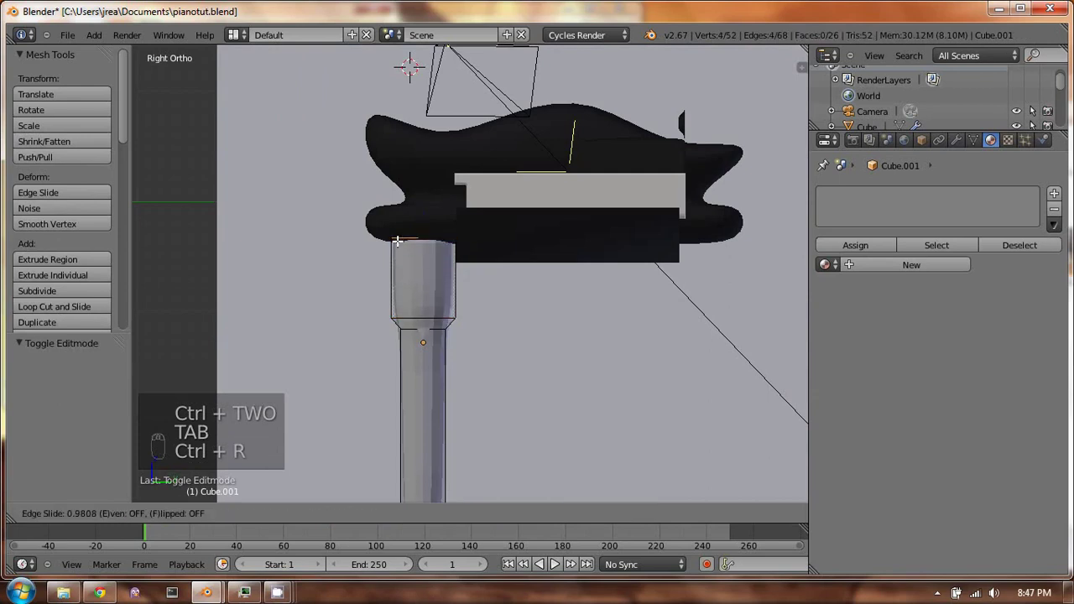
{"action": "left_click", "coordinate": [397, 240]}
{"action": "key", "text": "ctrl+r"}
{"action": "left_click", "coordinate": [431, 300]}
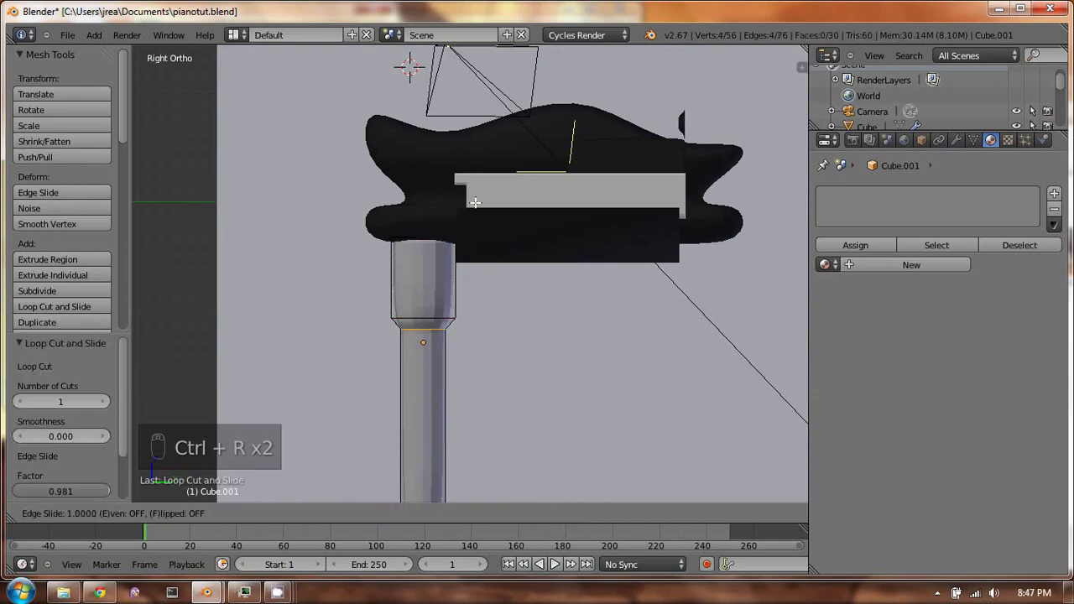
{"action": "left_click", "coordinate": [475, 202]}
Add vertical loop cuts along the leg's sides and a horizontal loop cut near the cap's lower edge
{"action": "key", "text": "ctrl+r"}
{"action": "left_click", "coordinate": [402, 265]}
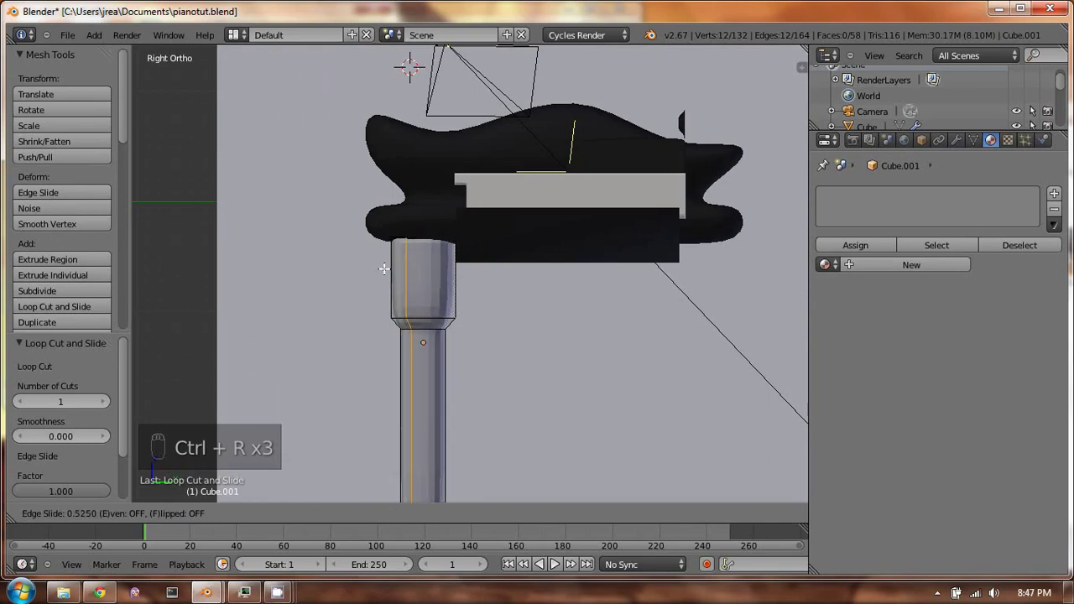
{"action": "left_click", "coordinate": [391, 268]}
{"action": "key", "text": "ctrl+r"}
{"action": "left_click", "coordinate": [426, 283]}
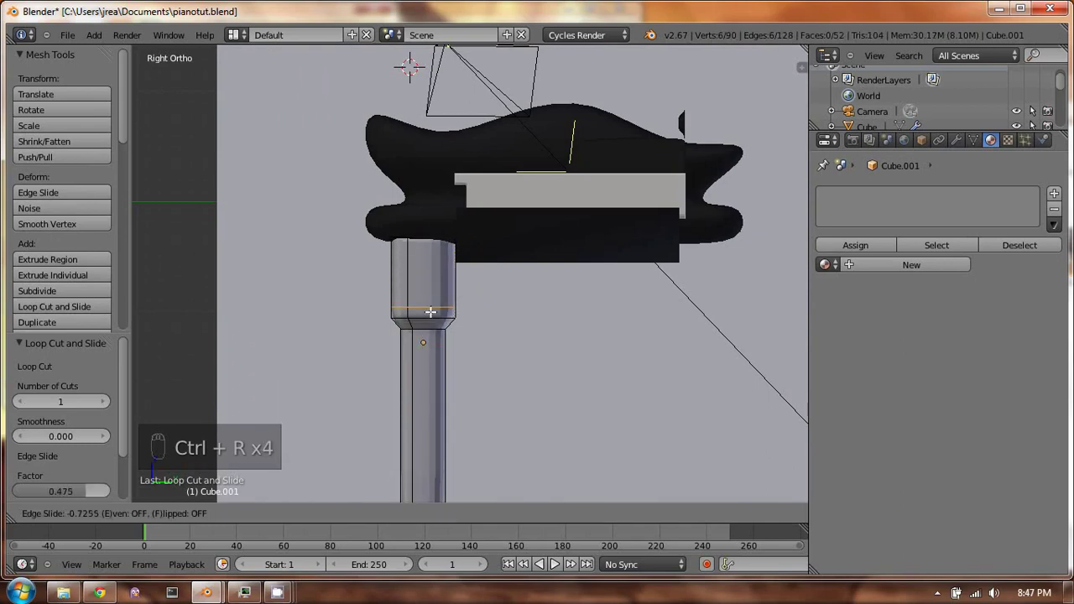
{"action": "left_click", "coordinate": [430, 317]}
{"action": "key", "text": "ctrl+r"}
Return to Object Mode and give the leg smooth shading
{"action": "key", "text": "Tab"}
{"action": "middle_click_drag", "start_coordinate": [430, 319], "coordinate": [368, 251]}
{"action": "left_click", "coordinate": [32, 247]}
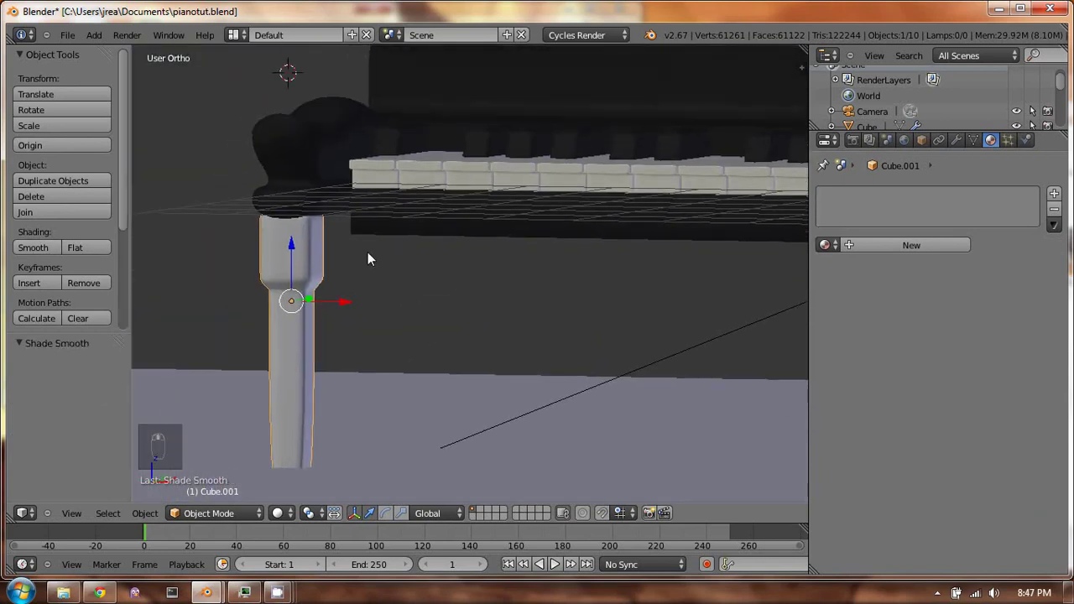
Add a loop cut on the leg's shaft below the neck and another just under the cap's lower rim
{"action": "scroll", "coordinate": [342, 276], "scroll_direction": "up", "scroll_amount": 2}
{"action": "key", "text": "KP_Decimal"}
{"action": "key", "text": "Tab"}
{"action": "scroll", "coordinate": [503, 277], "scroll_direction": "up", "scroll_amount": 2}
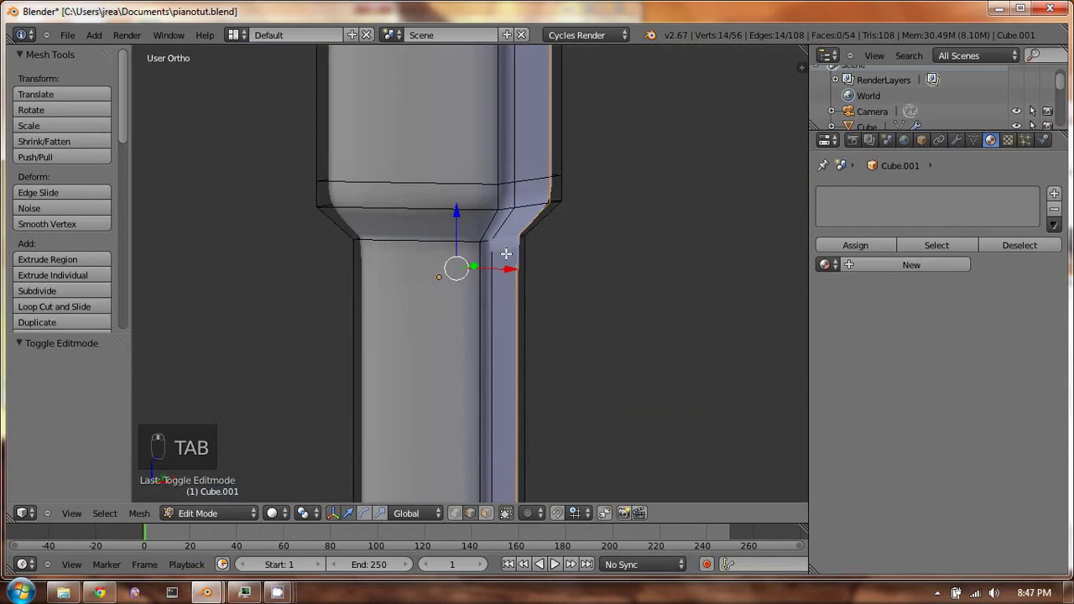
{"action": "key", "text": "a"}
{"action": "key", "text": "a"}
{"action": "key", "text": "ctrl+r"}
{"action": "left_click", "coordinate": [519, 244]}
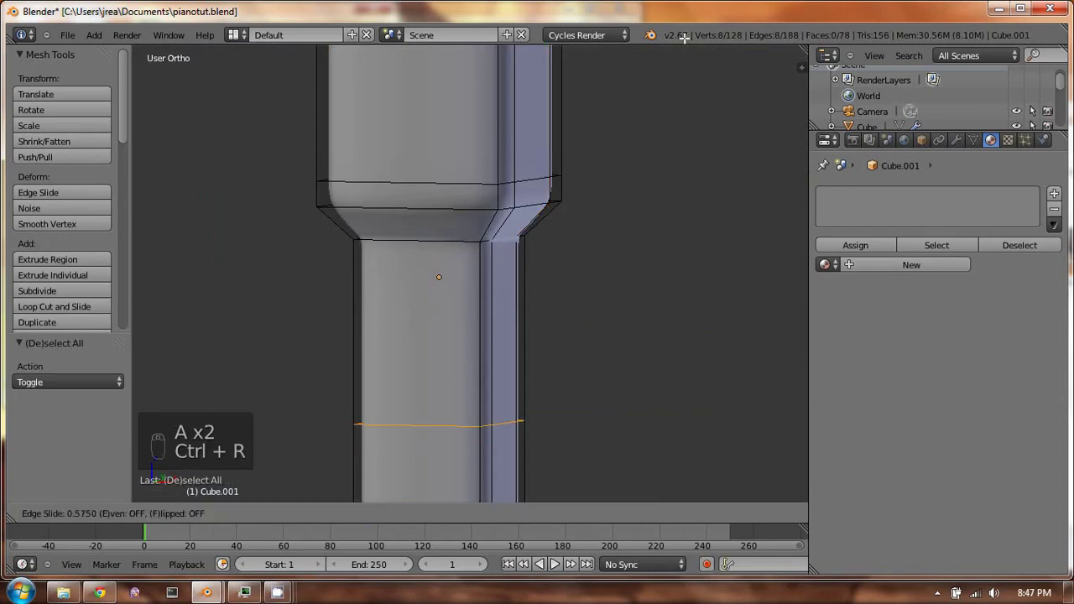
{"action": "left_click", "coordinate": [551, 210]}
{"action": "key", "text": "ctrl+r"}
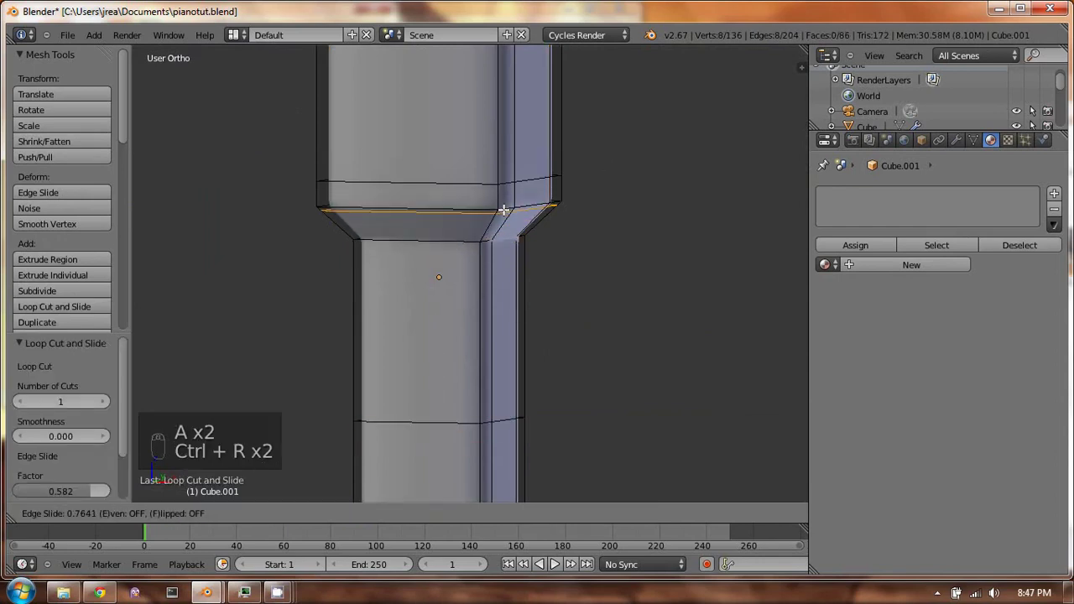
{"action": "key", "text": "Tab"}
{"action": "scroll", "coordinate": [574, 162], "scroll_direction": "down", "scroll_amount": 5}
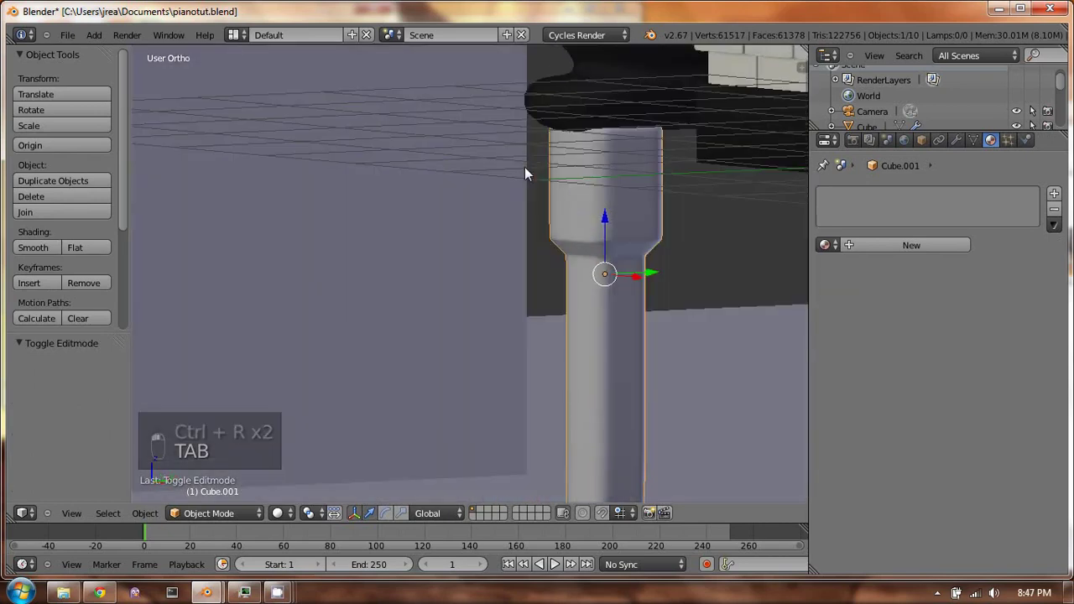
Select the curved side piece together with the leg and move both about 0.246 along Y from the camera view
{"action": "key", "text": "KP_0"}
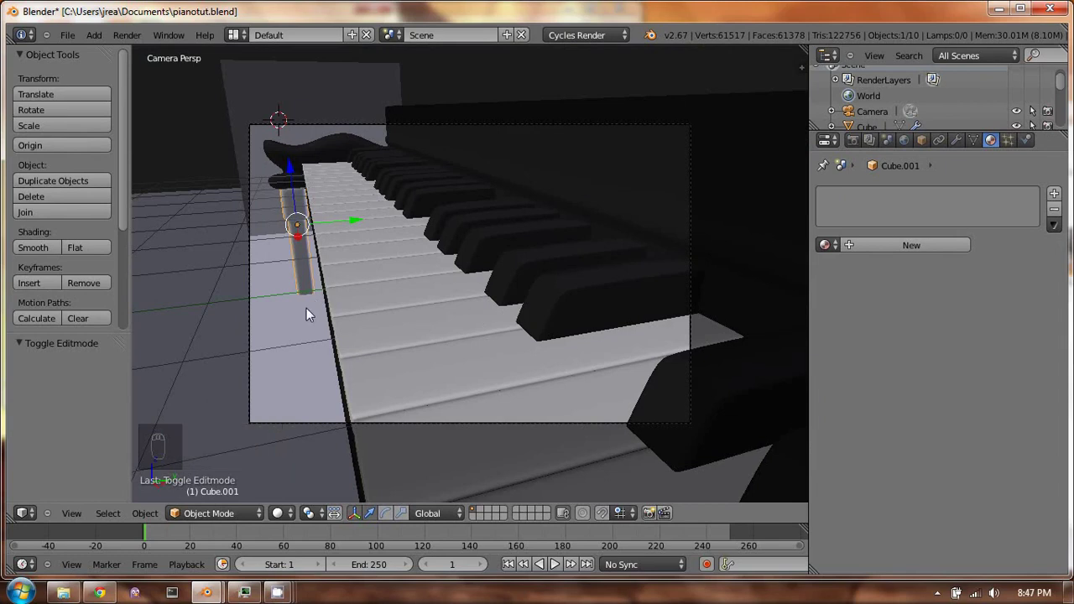
{"action": "right_click", "coordinate": [320, 161], "text": "shift"}
{"action": "key", "text": "g"}
{"action": "key", "text": "Escape"}
{"action": "key", "text": "g"}
{"action": "key", "text": "y"}
{"action": "left_click", "coordinate": [356, 191]}
Select only the leg and assign the existing black material to it
{"action": "right_click", "coordinate": [297, 212]}
{"action": "key", "text": "g"}
{"action": "key", "text": "Escape"}
{"action": "left_click", "coordinate": [825, 245]}
{"action": "left_click", "coordinate": [847, 268]}
Save over the file, render a test image with the black leg in place, and close the result
{"action": "key", "text": "ctrl+w"}
{"action": "middle_click_drag", "start_coordinate": [252, 254], "coordinate": [456, 266]}
{"action": "scroll", "coordinate": [475, 276], "scroll_direction": "down", "scroll_amount": 3}
{"action": "key", "text": "F12"}
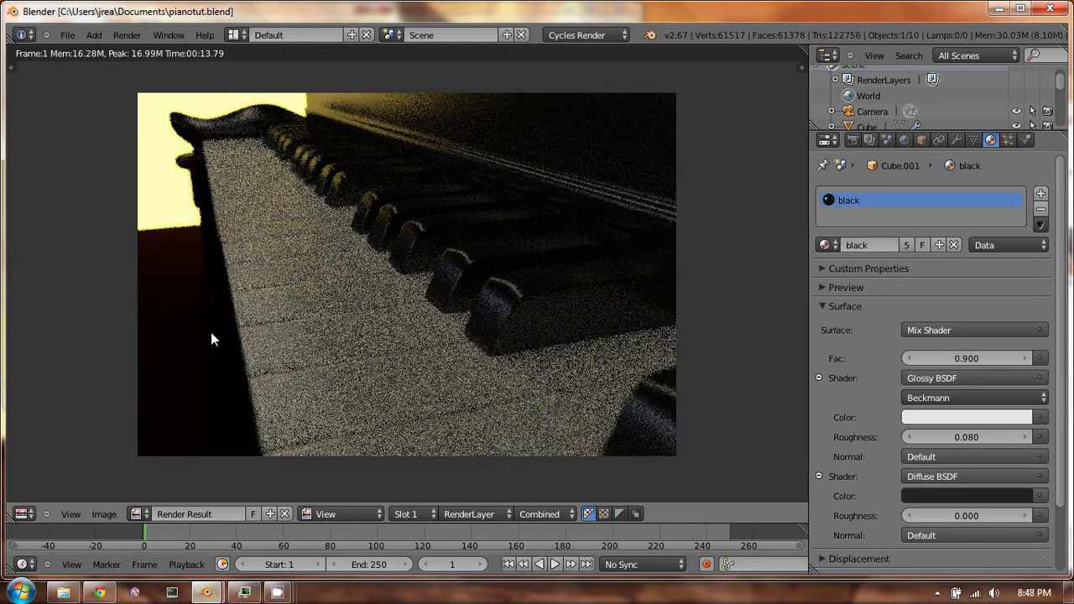
{"action": "key", "text": "Escape"}
{"action": "key", "text": "Escape"}
Return to the camera view, select the camera and rotate it about -5.28° around the global Z axis
{"action": "key", "text": "KP_0"}
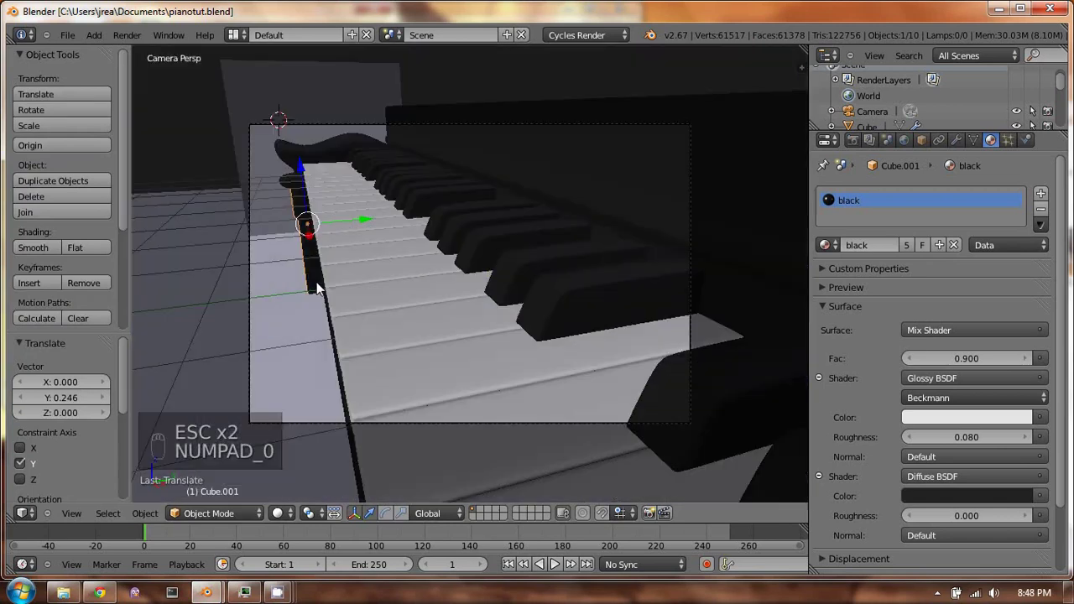
{"action": "right_click", "coordinate": [419, 124]}
{"action": "key", "text": "r"}
{"action": "key", "text": "r"}
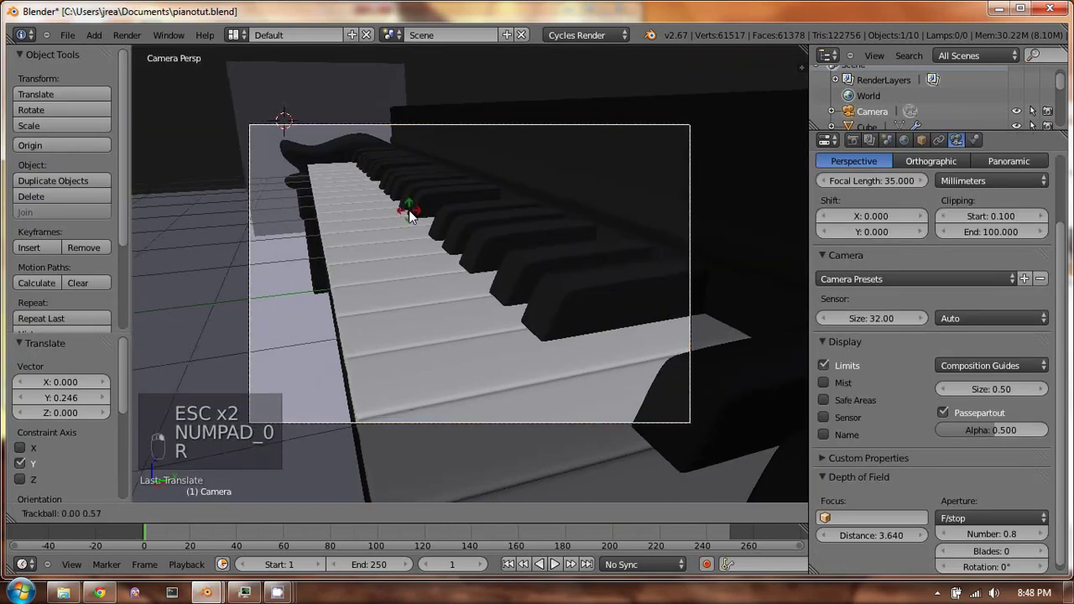
{"action": "left_click", "coordinate": [411, 208]}
{"action": "key", "text": "r"}
{"action": "key", "text": "r"}
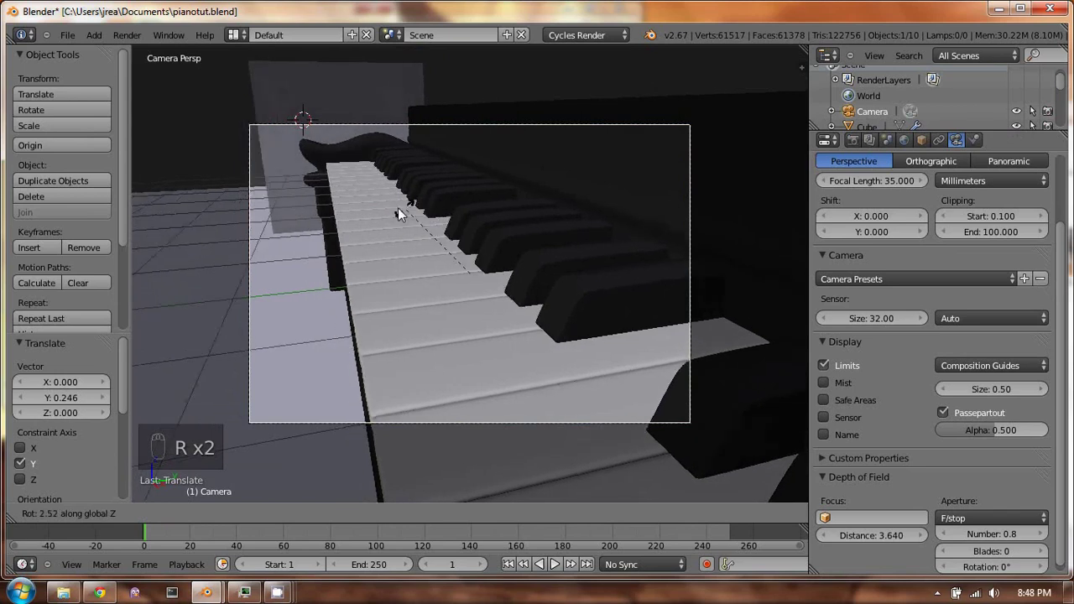
{"action": "left_click", "coordinate": [432, 223]}
Move the camera freehand by about -0.075 in X, -0.148 in Y and 0.020 in Z
{"action": "key", "text": "g"}
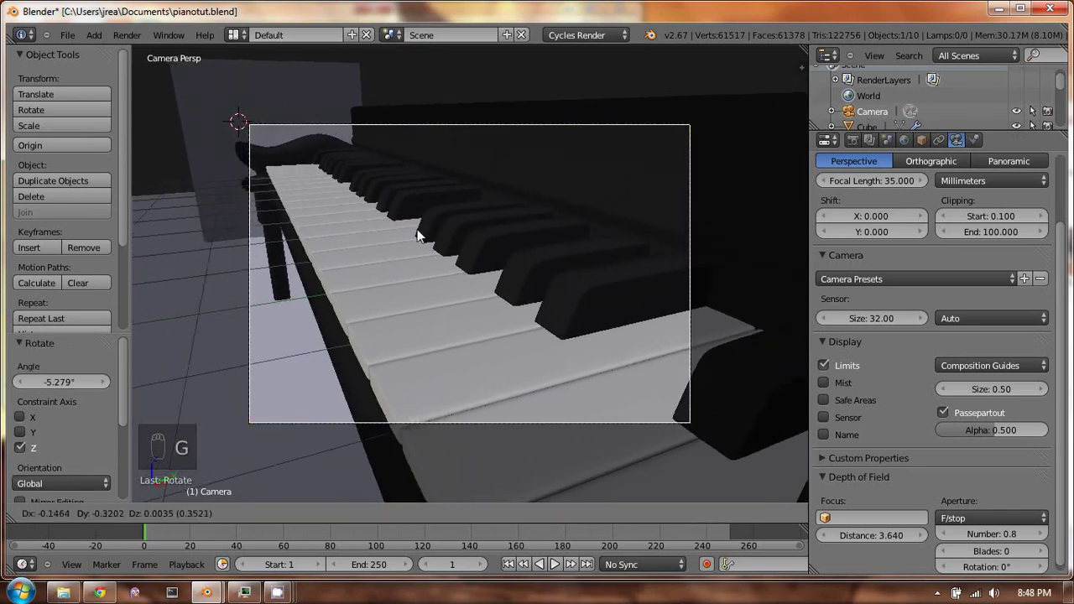
{"action": "left_click", "coordinate": [421, 228]}
{"action": "key", "text": "r"}
{"action": "key", "text": "r"}
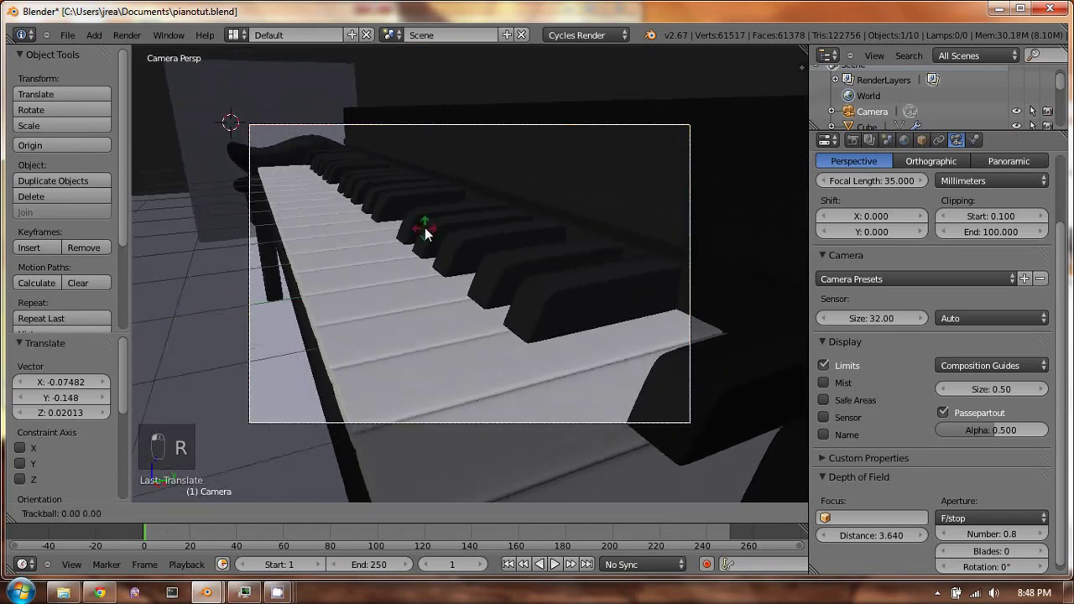
{"action": "right_click", "coordinate": [423, 222]}
Move the camera along its local Z axis so the keys fill more of the frame
{"action": "key", "text": "g"}
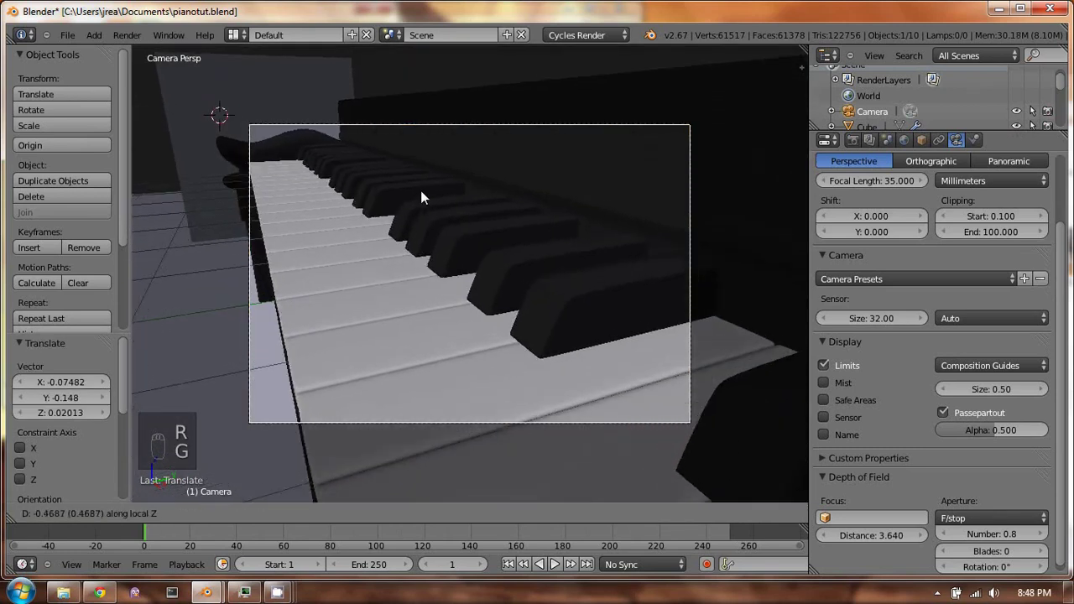
{"action": "left_click", "coordinate": [421, 183]}
{"action": "key", "text": "g"}
{"action": "left_click", "coordinate": [418, 203]}
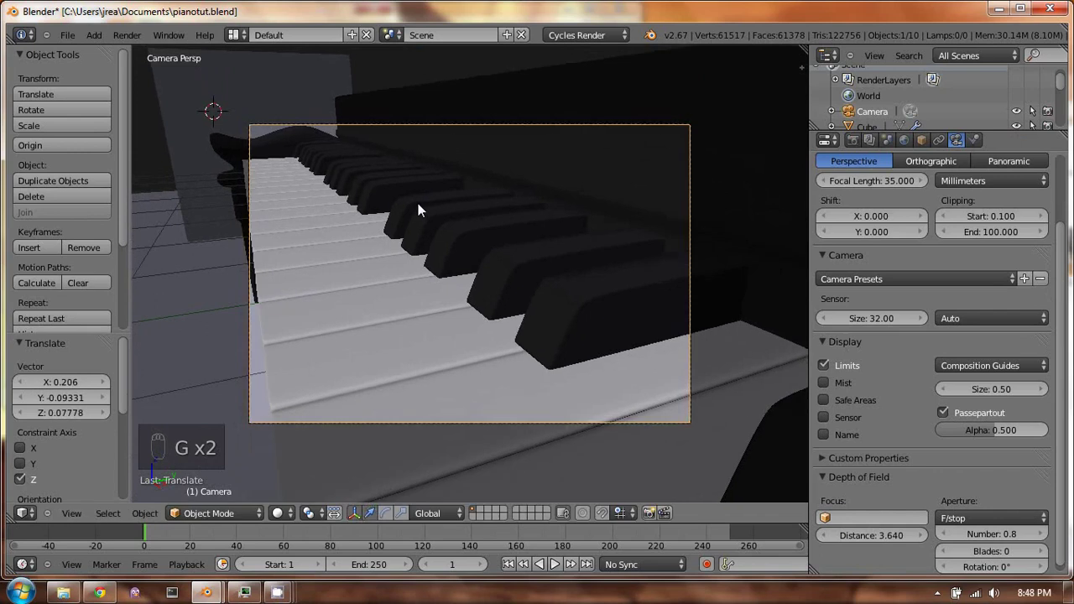
Rotate the camera about 2.73° around the global Z axis and save over pianotut.blend
{"action": "key", "text": "r"}
{"action": "key", "text": "r"}
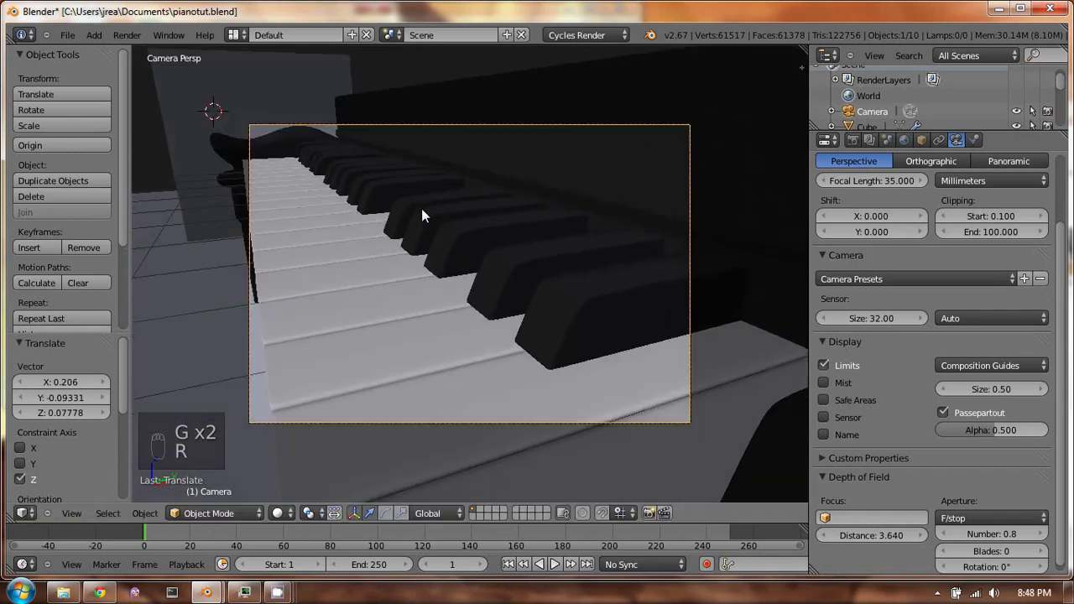
{"action": "key", "text": "r"}
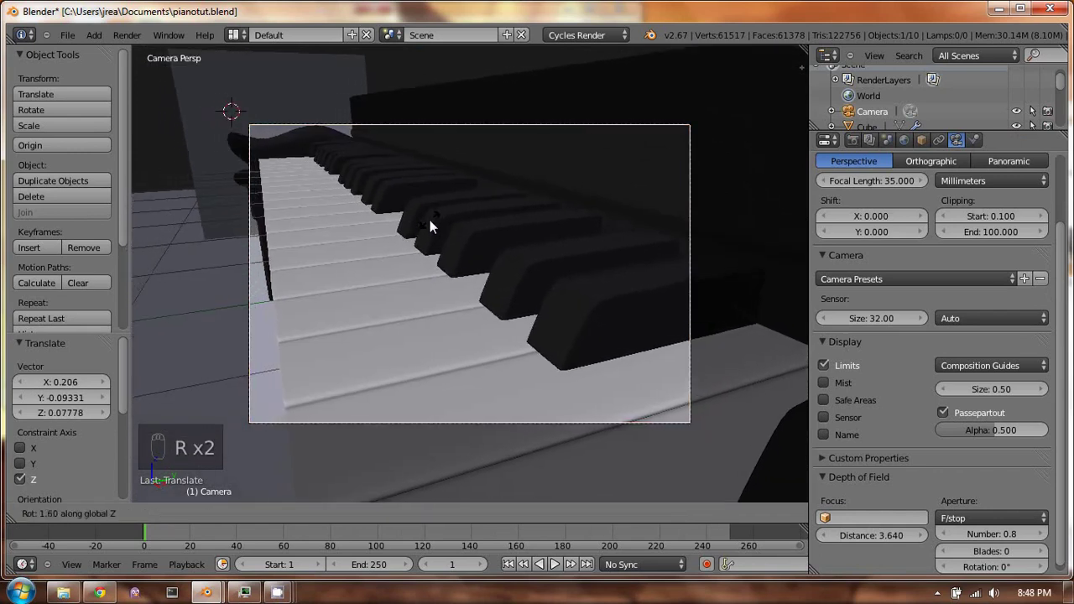
{"action": "left_click", "coordinate": [430, 229]}
{"action": "key", "text": "ctrl+w"}
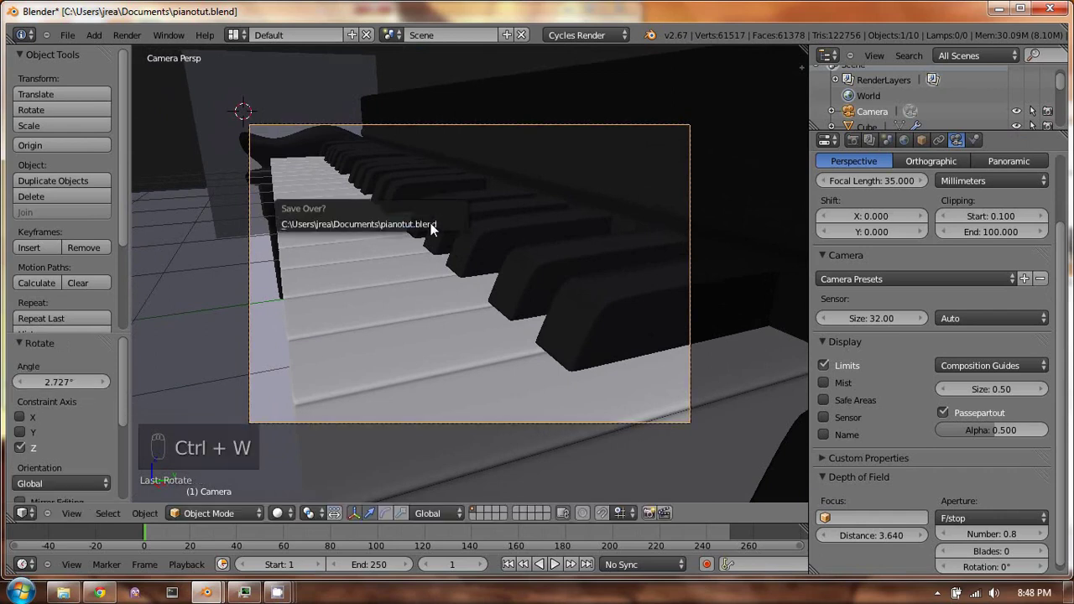
{"action": "left_click", "coordinate": [431, 225]}
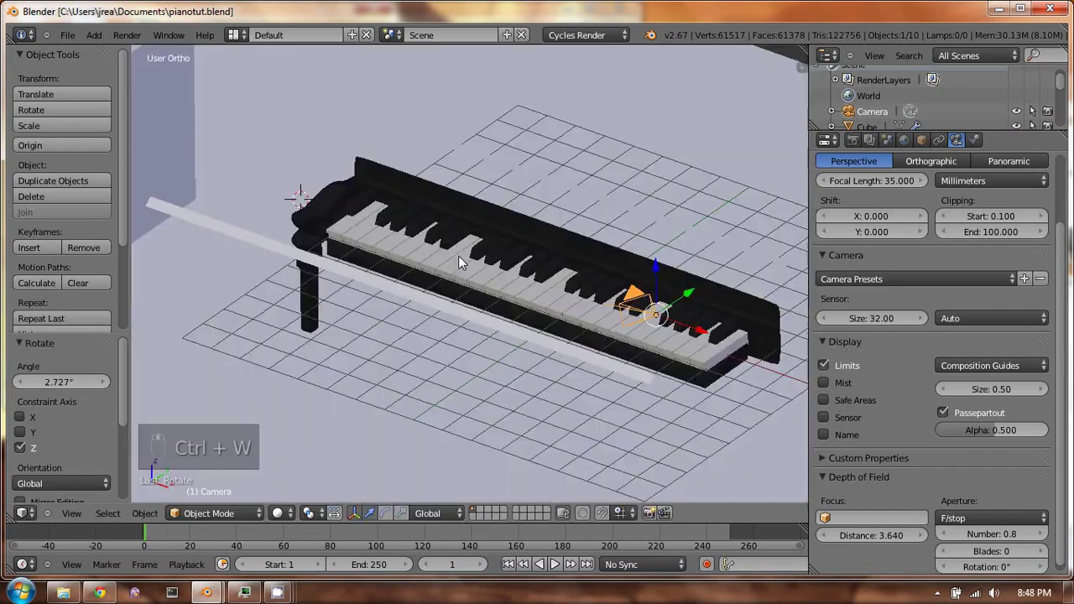
Try depth-of-field distances of 2.36, 2 and 3 for the camera while viewing the whole piano
{"action": "middle_click_drag", "start_coordinate": [458, 255], "coordinate": [572, 243]}
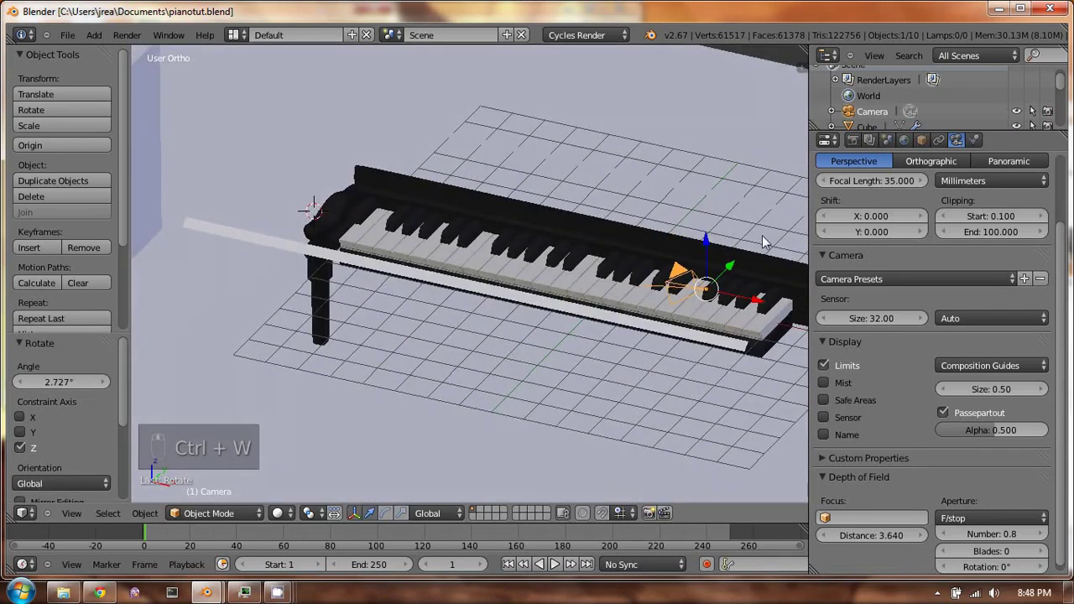
{"action": "left_click_drag", "start_coordinate": [881, 533], "coordinate": [859, 533]}
{"action": "key", "text": "ctrl+z"}
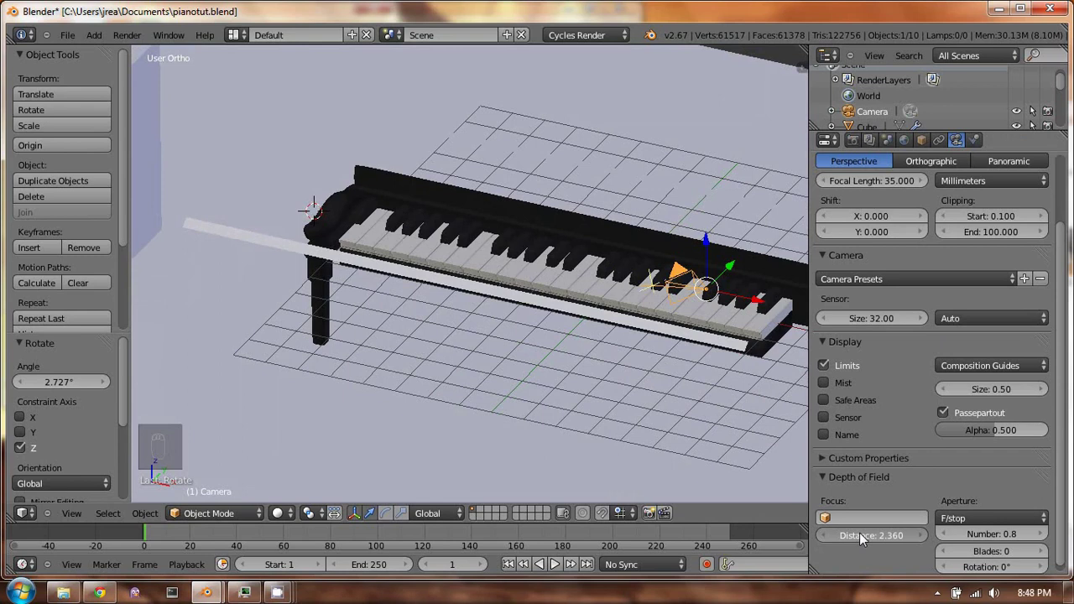
{"action": "left_click", "coordinate": [868, 533]}
{"action": "type", "text": "2"}
{"action": "key", "text": "Return"}
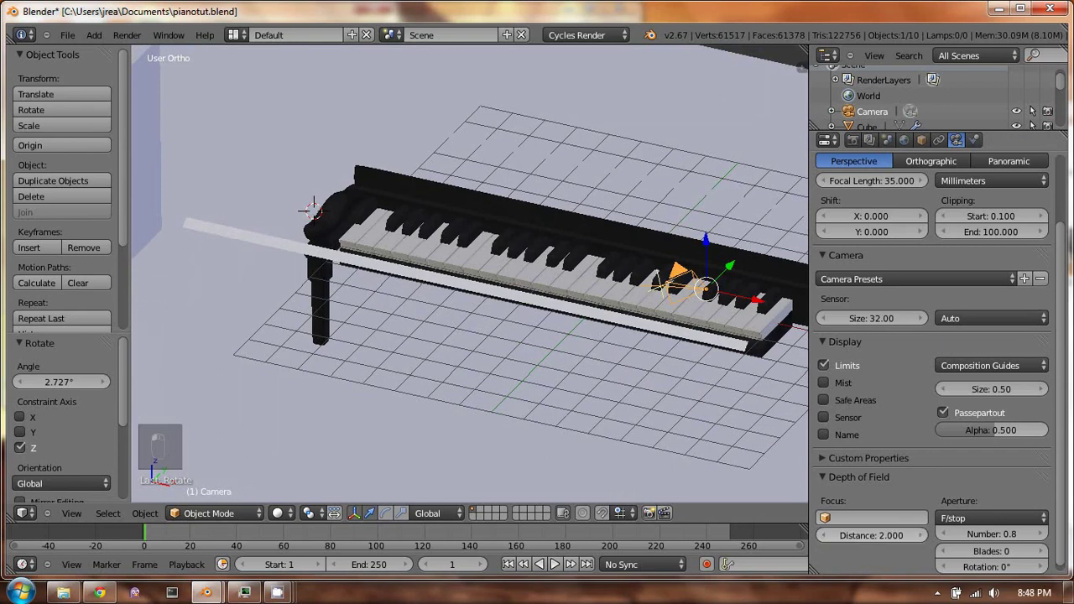
{"action": "left_click", "coordinate": [872, 530]}
{"action": "type", "text": "3"}
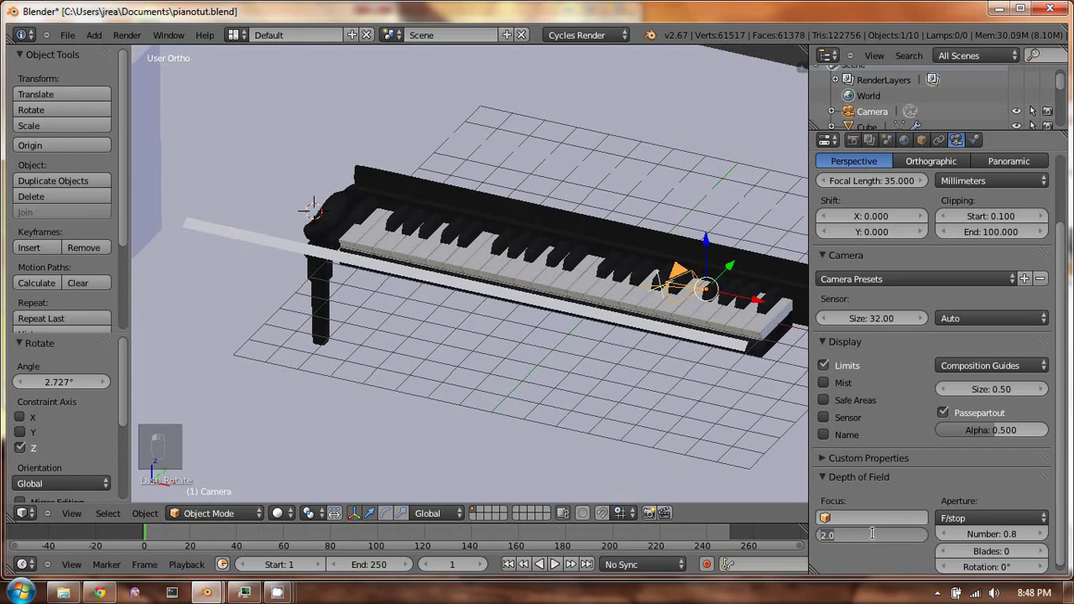
{"action": "key", "text": "Return"}
Set the camera's depth-of-field distance to 2.8 and save over the file
{"action": "left_click", "coordinate": [873, 533]}
{"action": "type", "text": "2.8"}
{"action": "key", "text": "Return"}
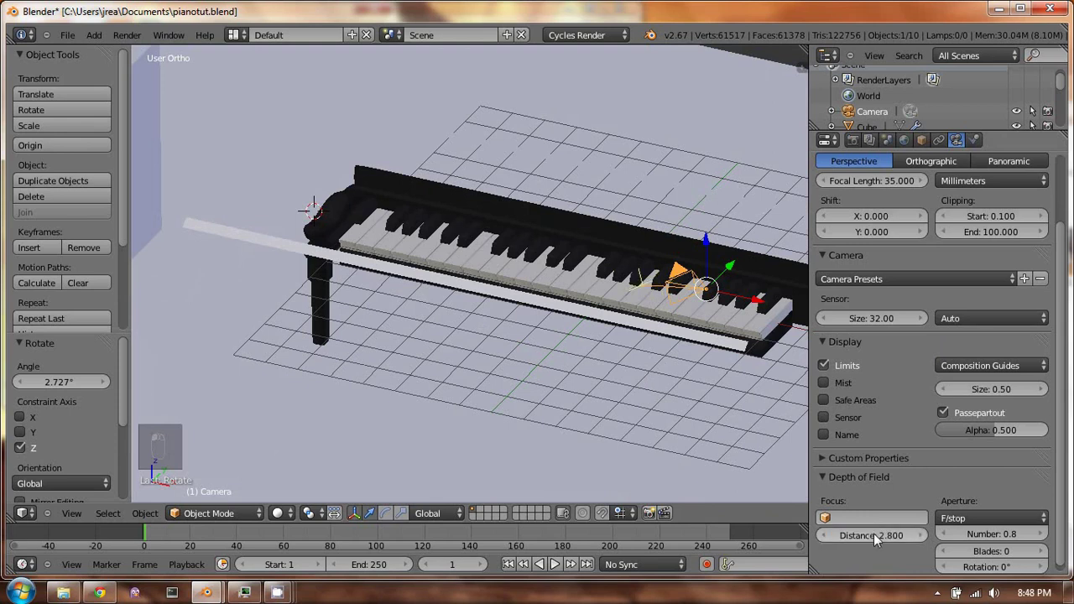
{"action": "key", "text": "ctrl+w"}
{"action": "left_click", "coordinate": [734, 285]}
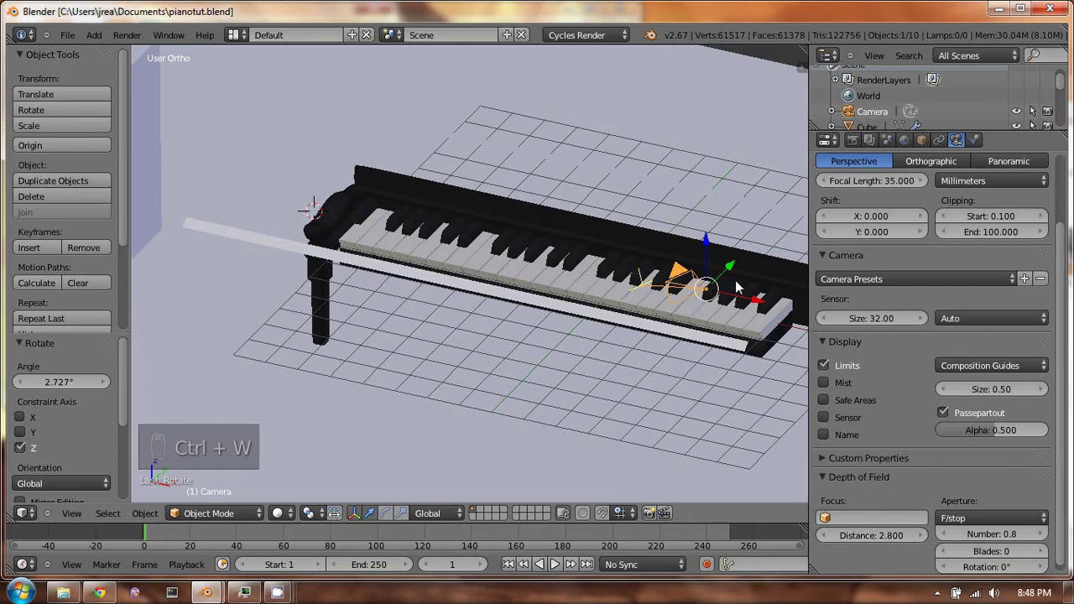
Start a test render and expand the Sampling settings in the render properties
{"action": "key", "text": "F12"}
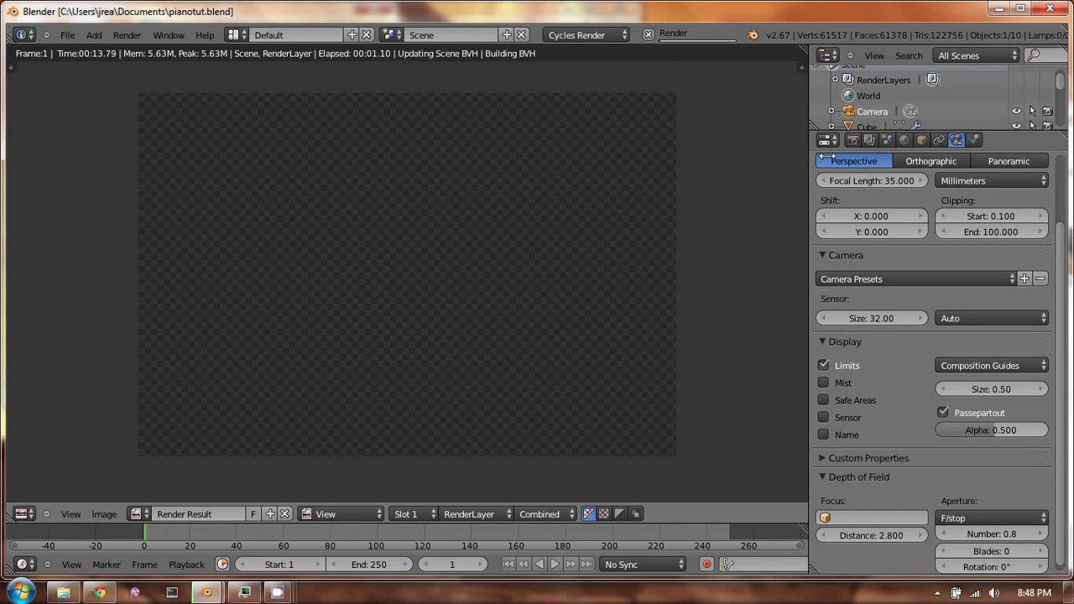
{"action": "left_click", "coordinate": [852, 140]}
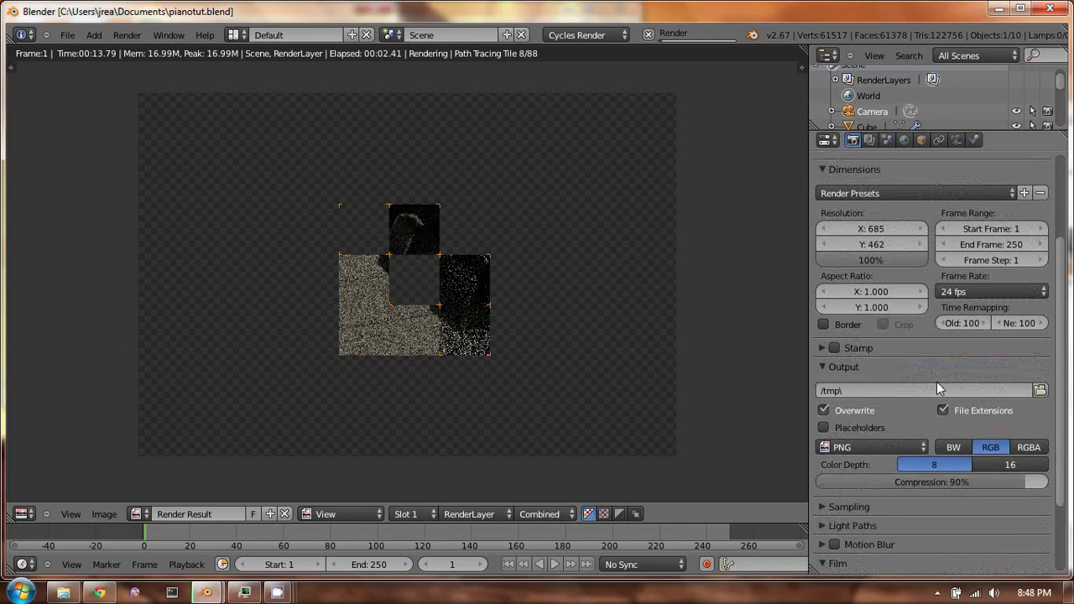
{"action": "left_click", "coordinate": [874, 506]}
{"action": "scroll", "coordinate": [878, 493], "scroll_direction": "down", "scroll_amount": 3}
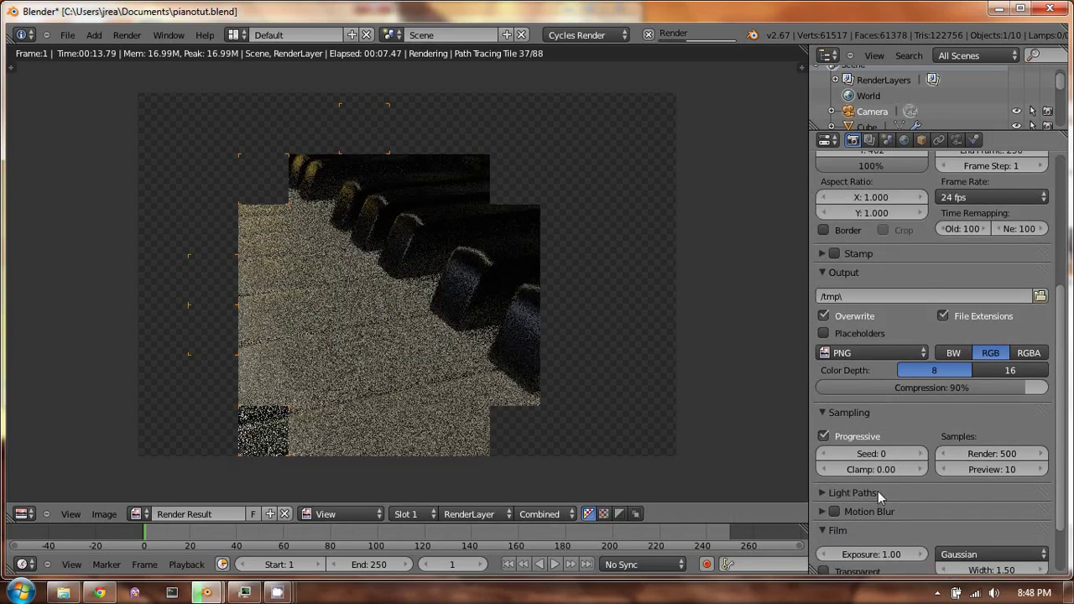